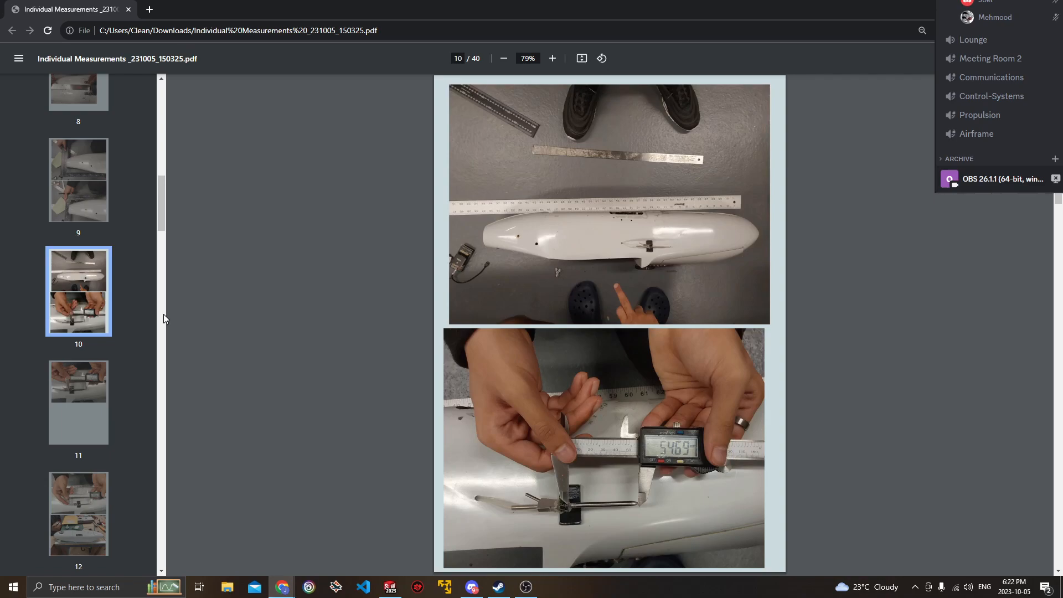
Look through the caliper measurement photos on pages 10 to 18 of the PDF.
scroll(168, 304, down, 8)
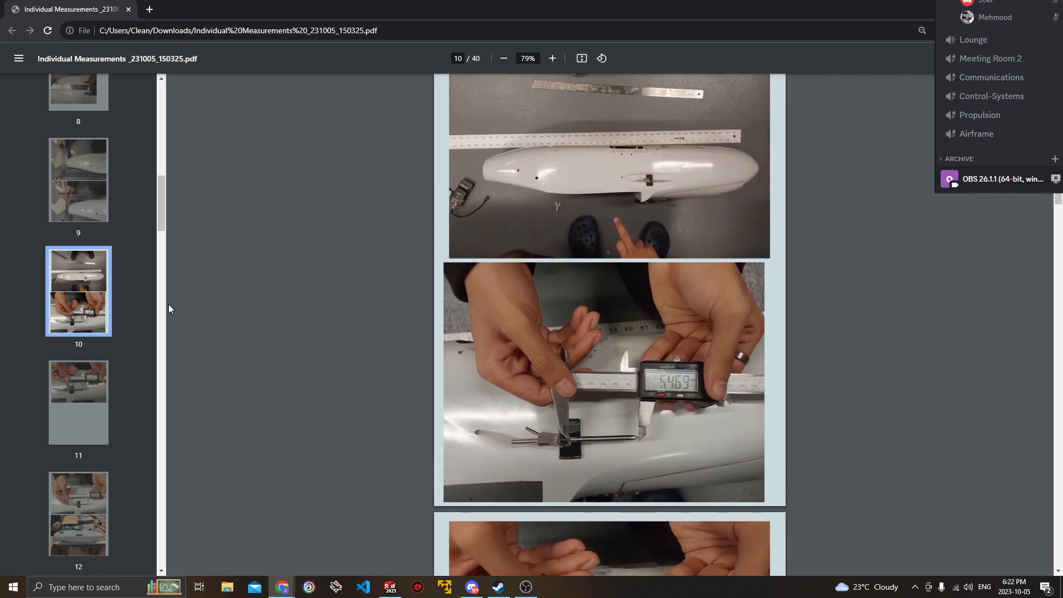
scroll(169, 304, down, 20)
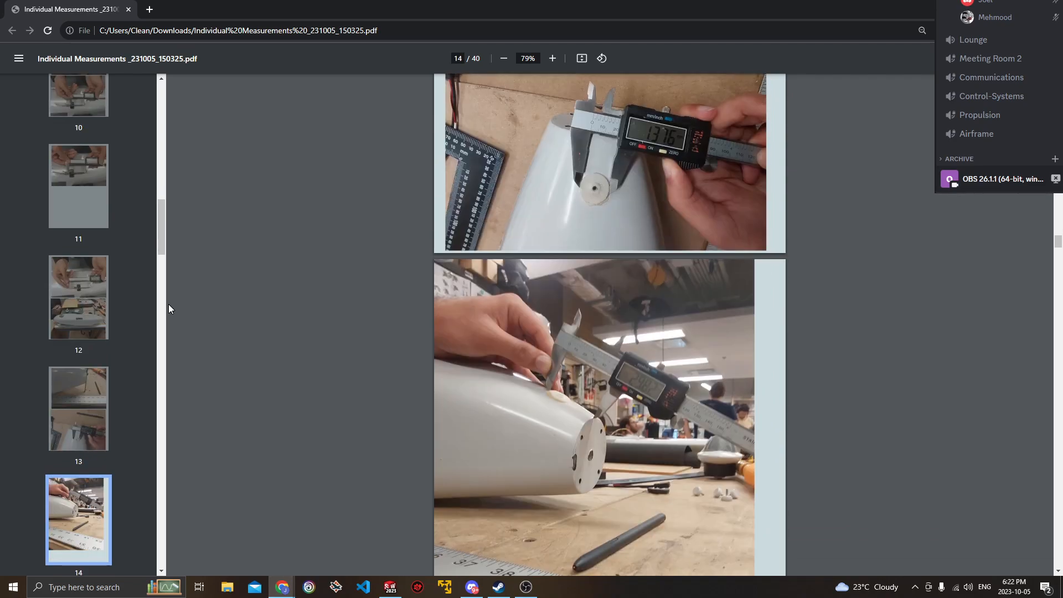
scroll(169, 305, down, 13)
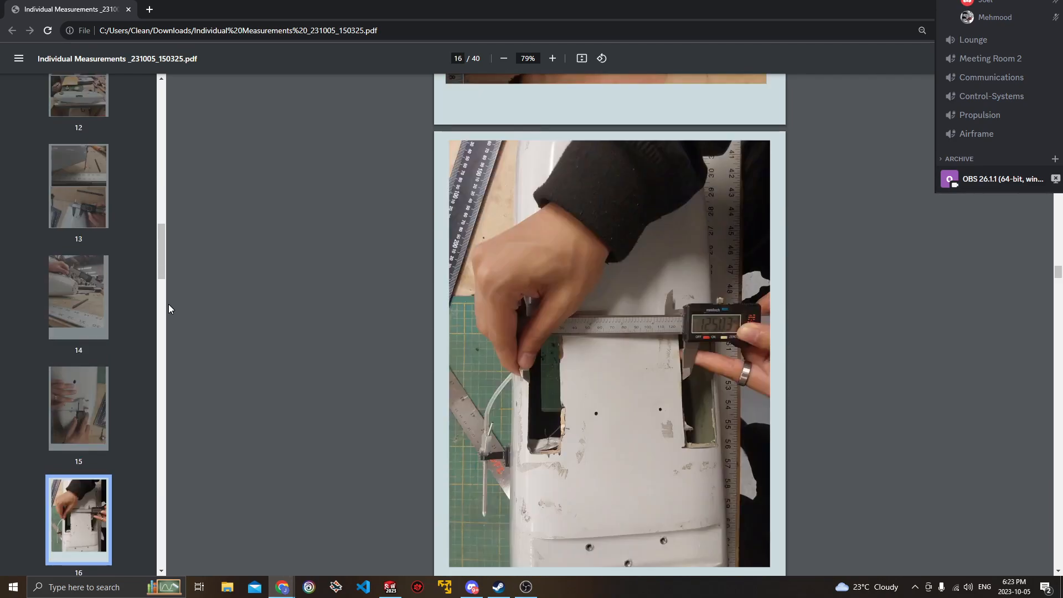
scroll(168, 304, down, 7)
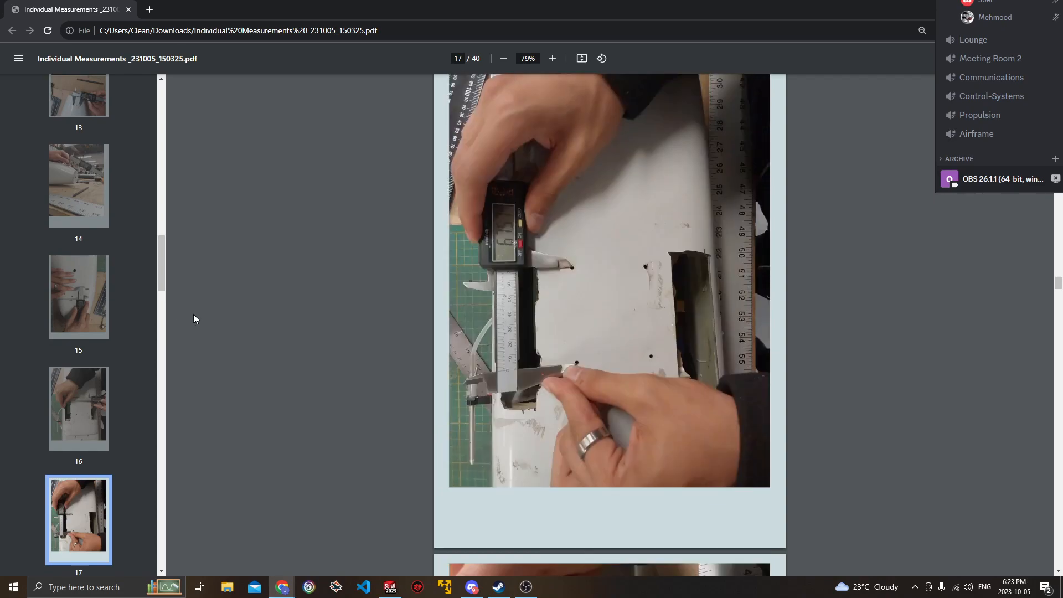
scroll(190, 314, down, 7)
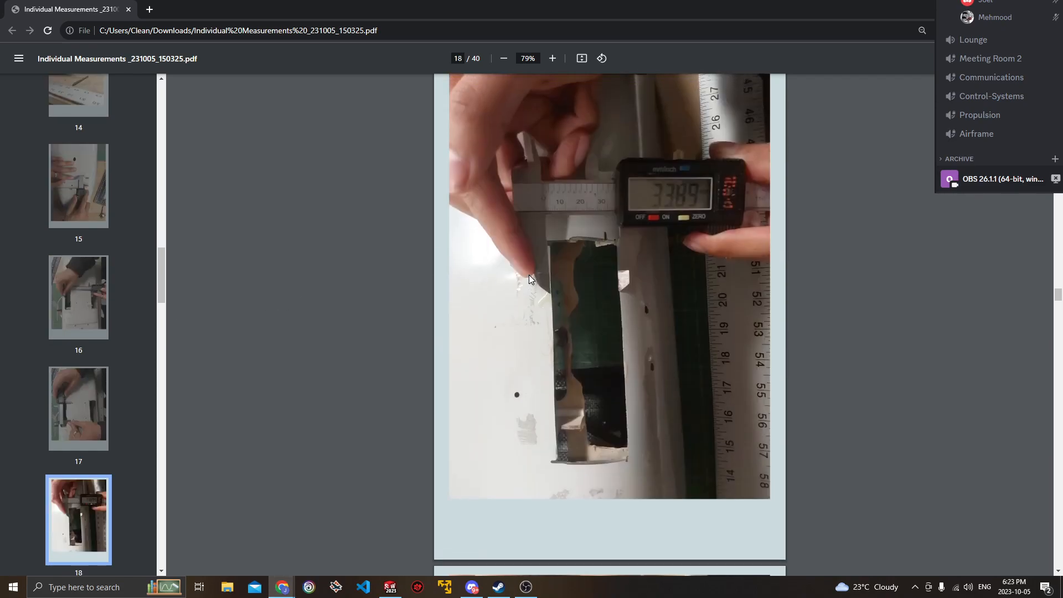
scroll(631, 276, up, 2)
double_click(568, 13)
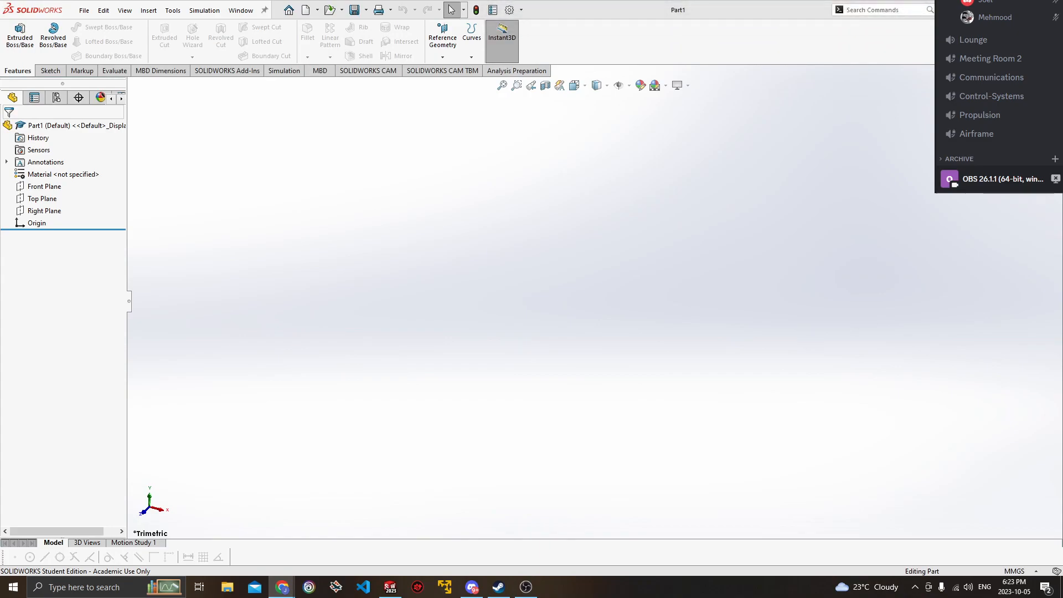
click(730, 192)
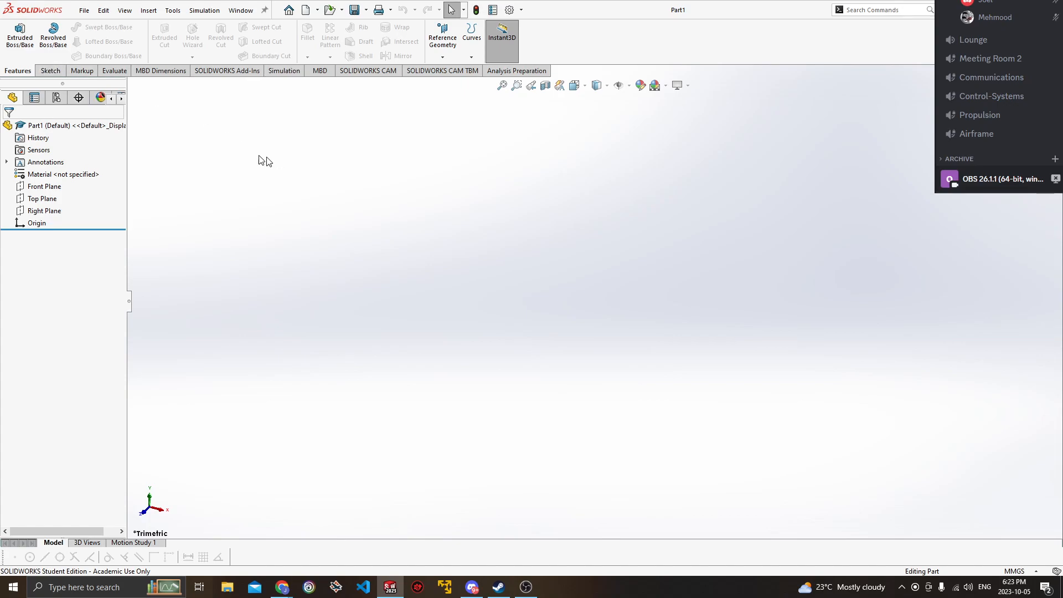
click(51, 70)
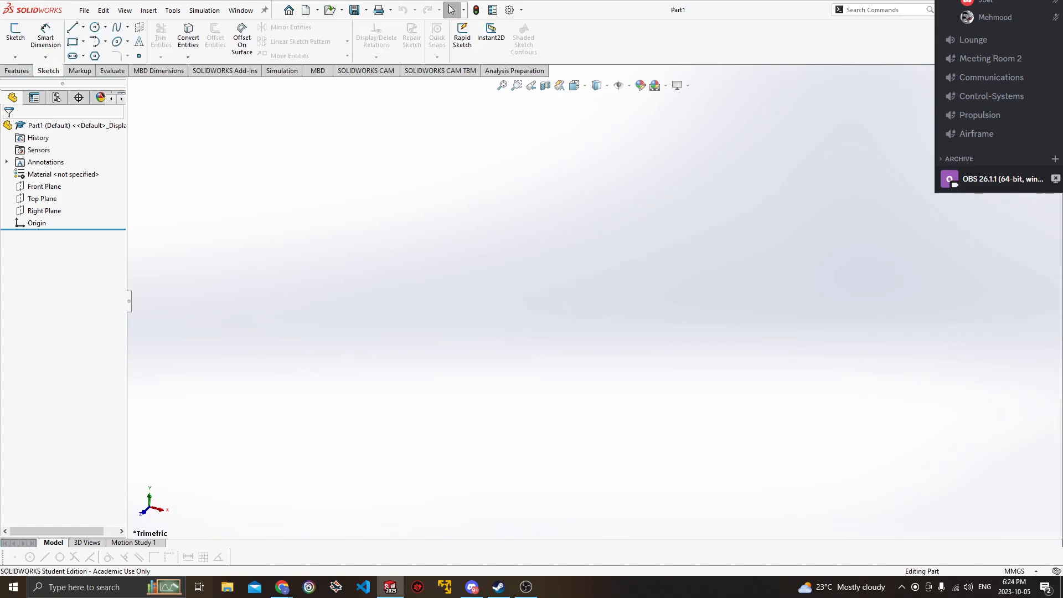
Switch to the browser window showing the Cube Elite C:68 bike model on Sketchfab, maximize it and accept all cookies.
key(alt+Tab)
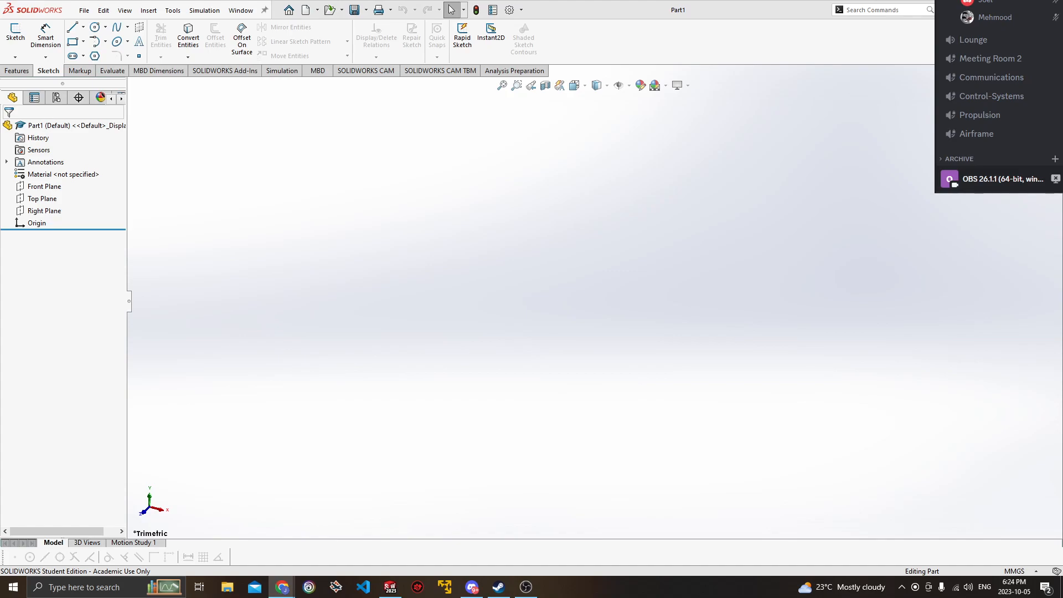
key(alt+Tab)
click(282, 587)
drag(779, 194, 656, 110)
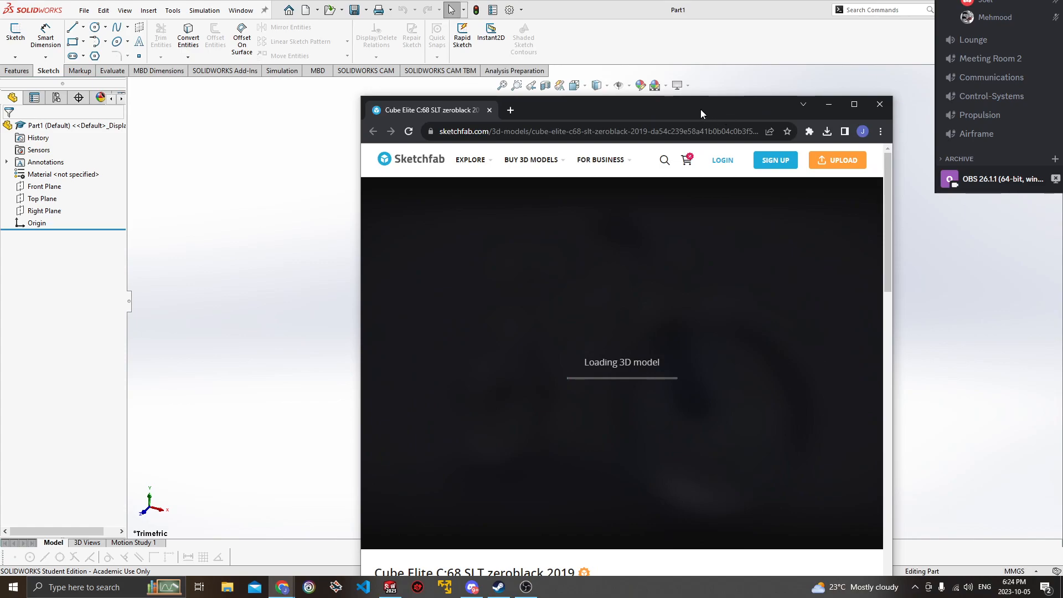
double_click(700, 111)
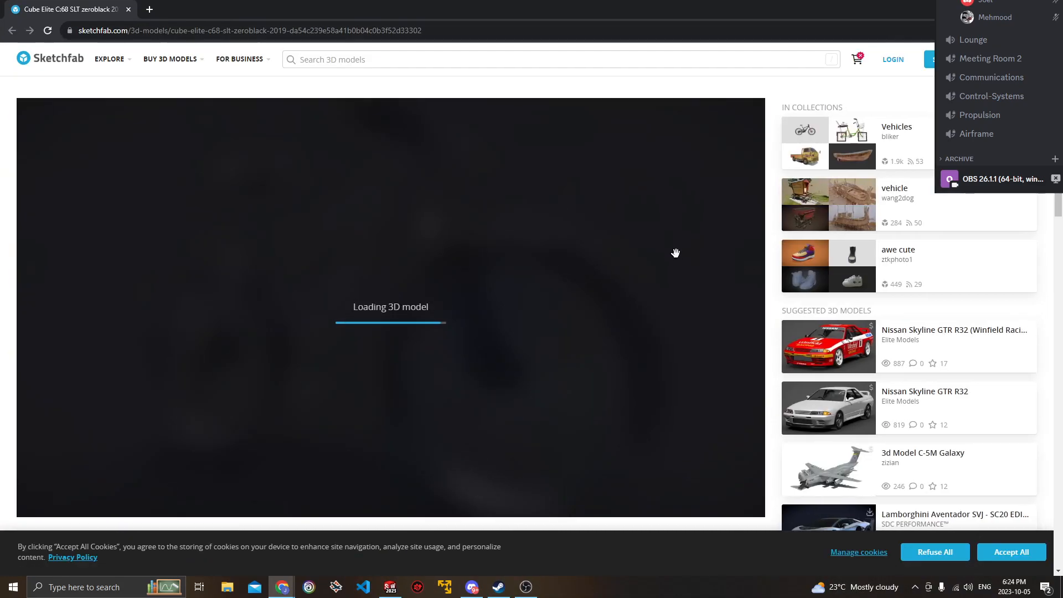
click(1011, 552)
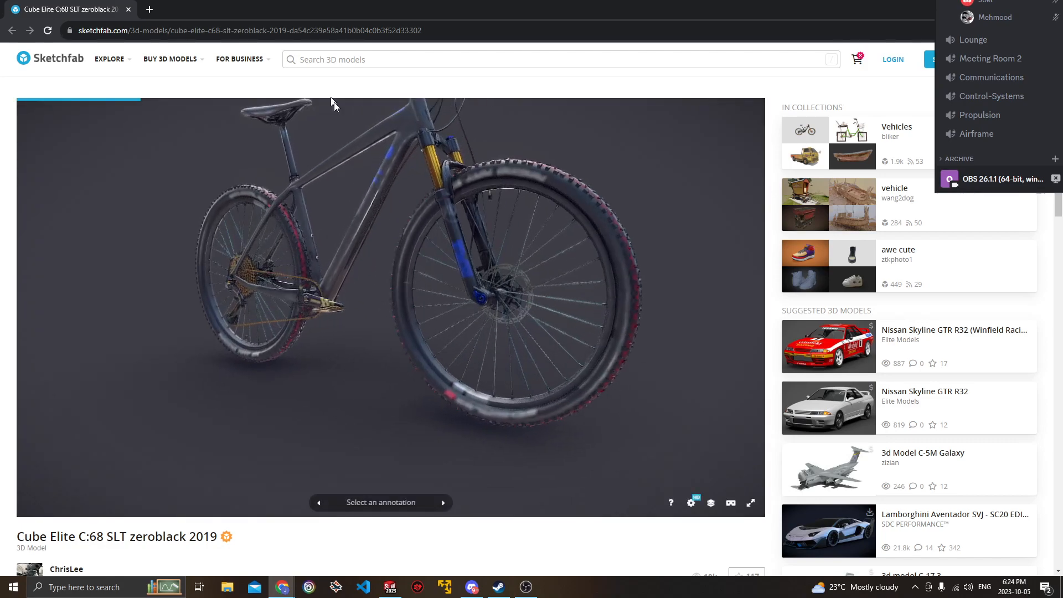
Bring the bike's saddle into a close, straight-down view in the Sketchfab 3D viewer.
right_drag(288, 129, 365, 194)
drag(365, 194, 423, 224)
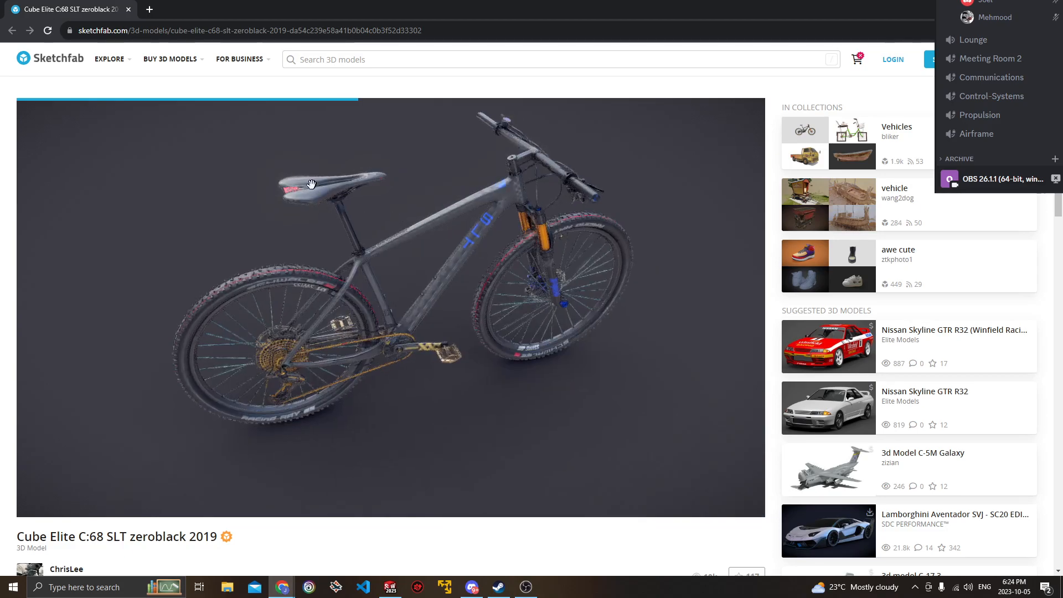
scroll(313, 186, down, 3)
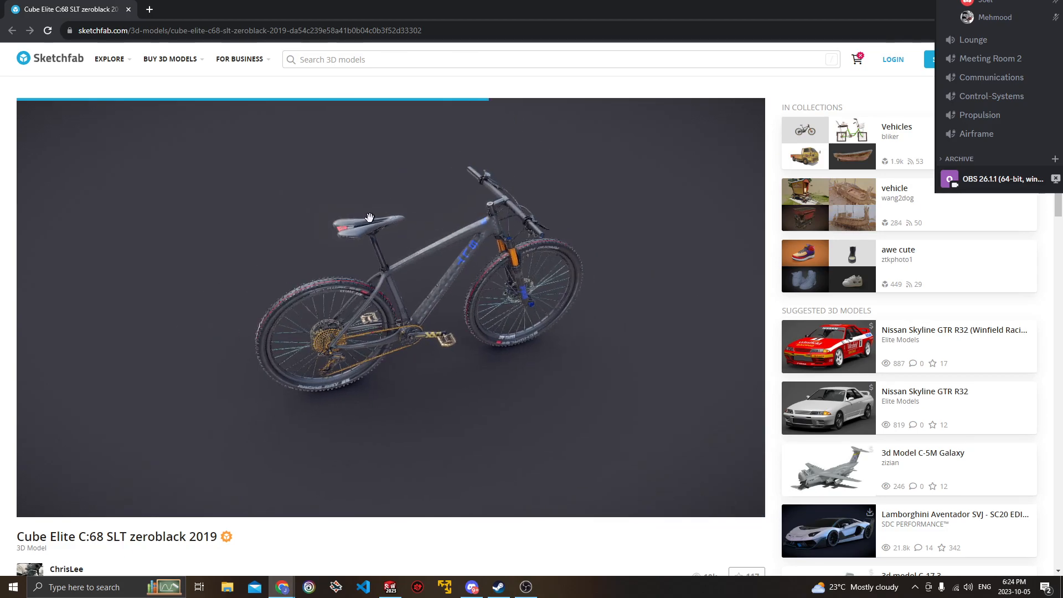
scroll(358, 227, up, 2)
scroll(380, 235, up, 4)
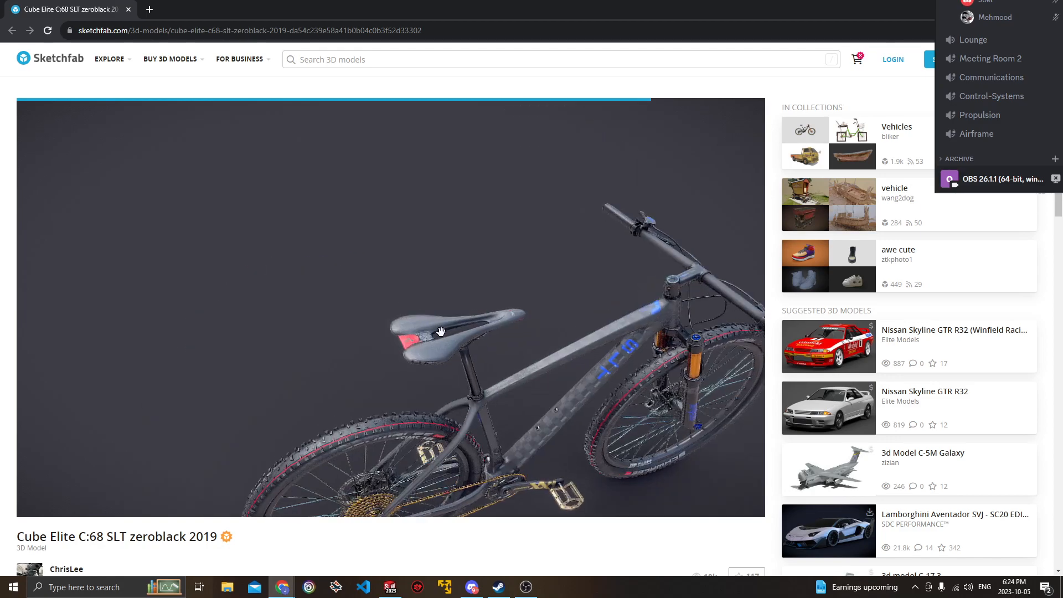
scroll(440, 332, up, 2)
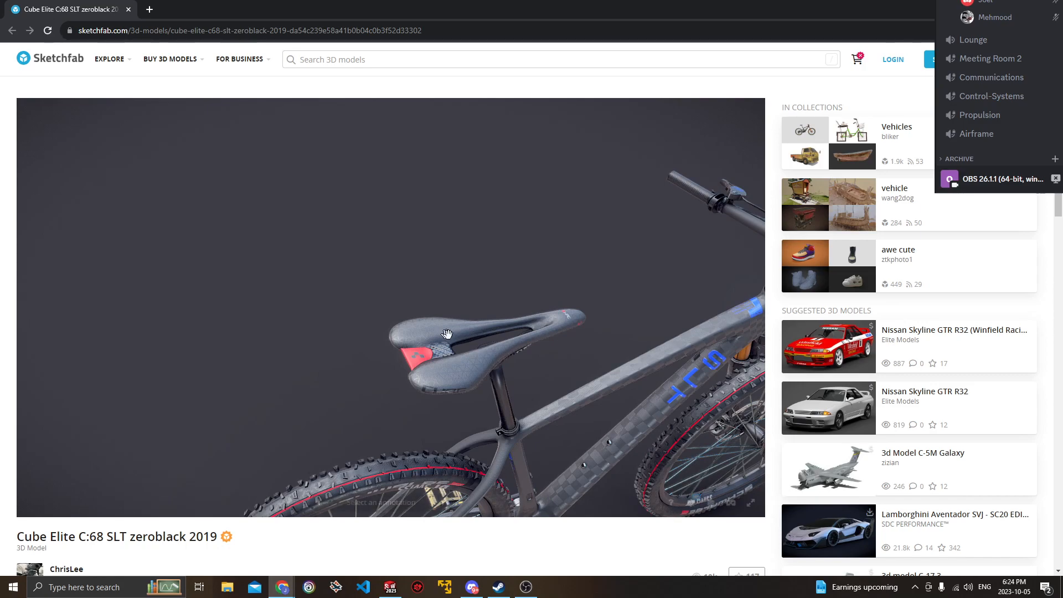
scroll(471, 326, up, 3)
mouse_move(501, 317)
mouse_down()
mouse_move(463, 301)
mouse_move(543, 367)
mouse_move(468, 366)
mouse_move(477, 356)
mouse_move(451, 351)
mouse_move(440, 369)
mouse_move(477, 368)
mouse_move(487, 349)
mouse_move(474, 356)
mouse_up()
Start the Snipping Tool and capture a rectangular snip of the saddle's top view, framing the whole saddle.
click(111, 587)
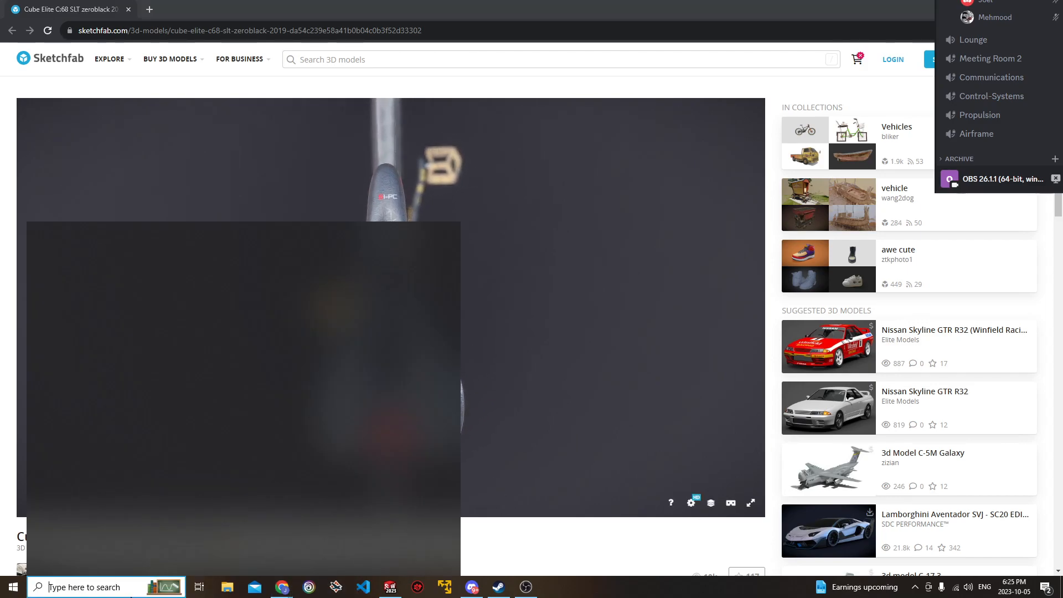
text(snip)
key(Return)
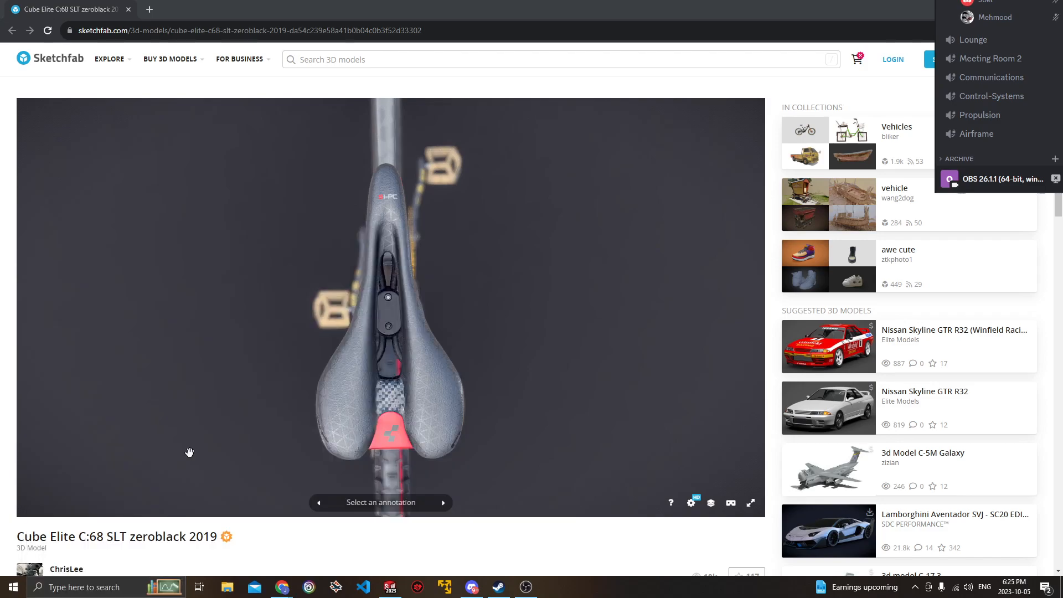
click(110, 67)
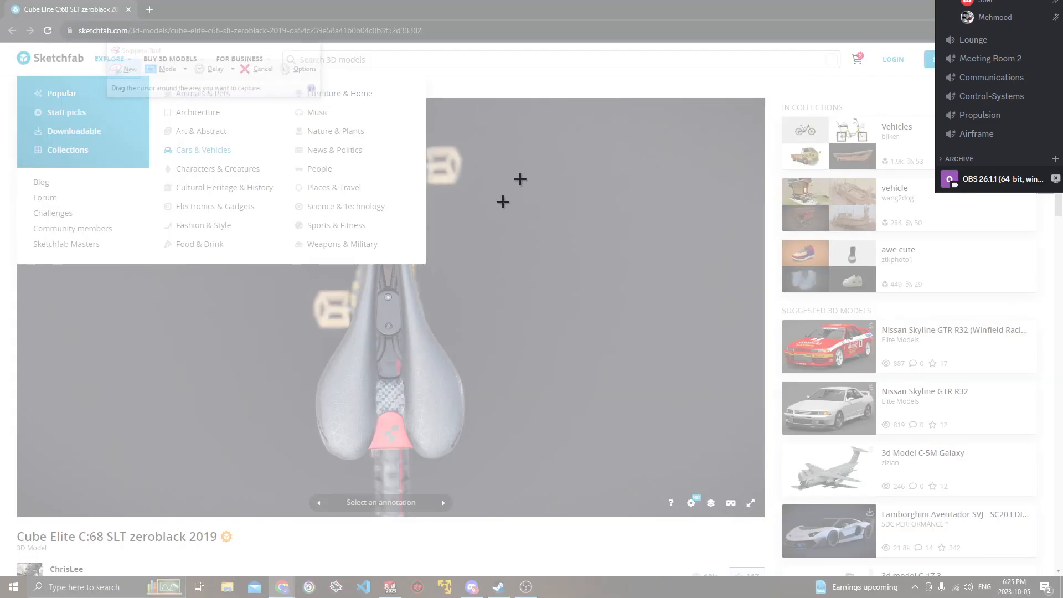
drag(551, 134, 489, 160)
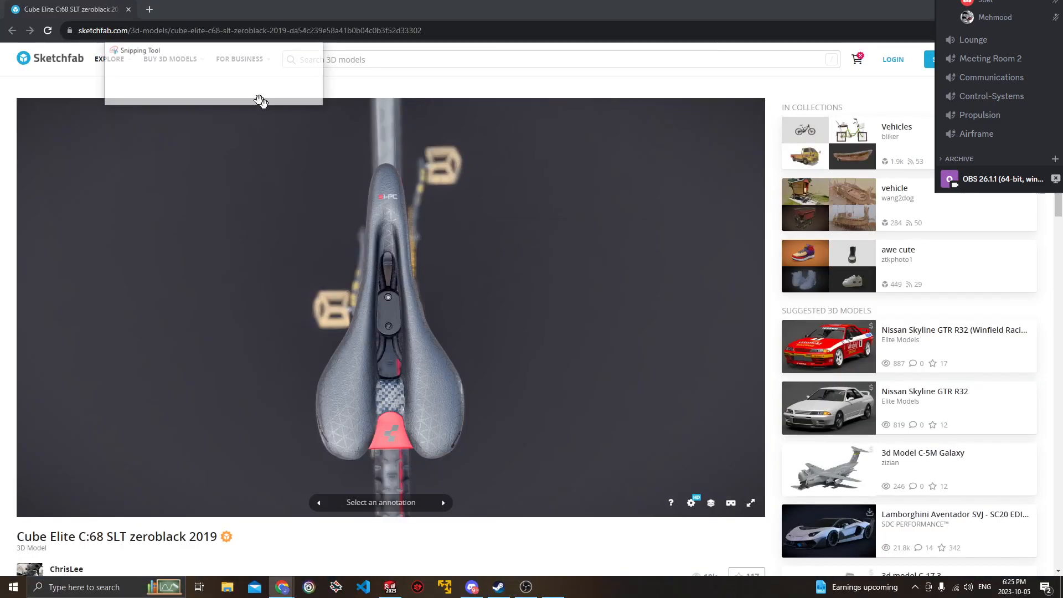
click(459, 75)
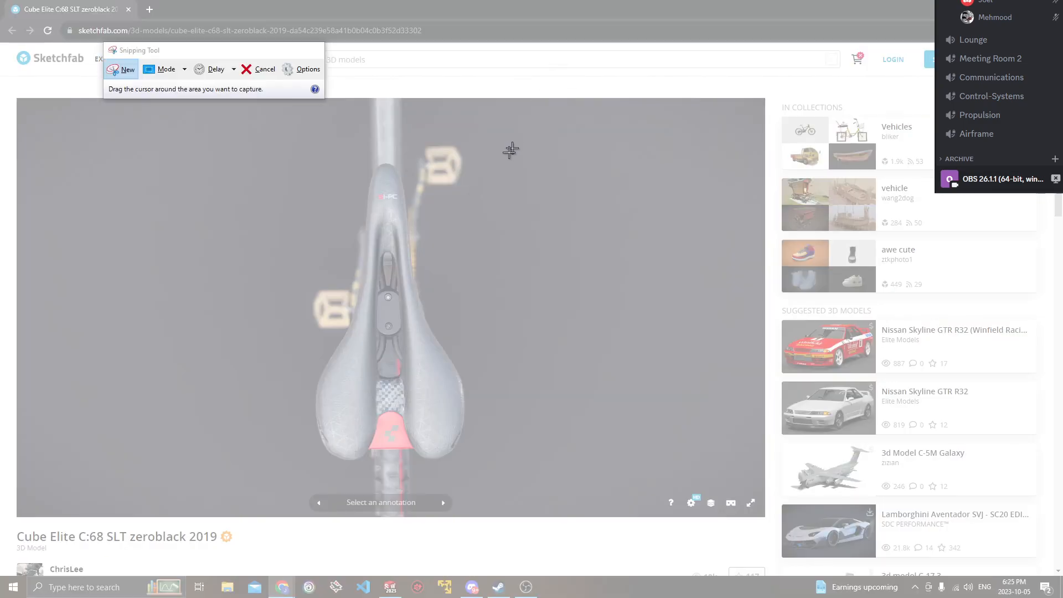
drag(514, 143, 278, 494)
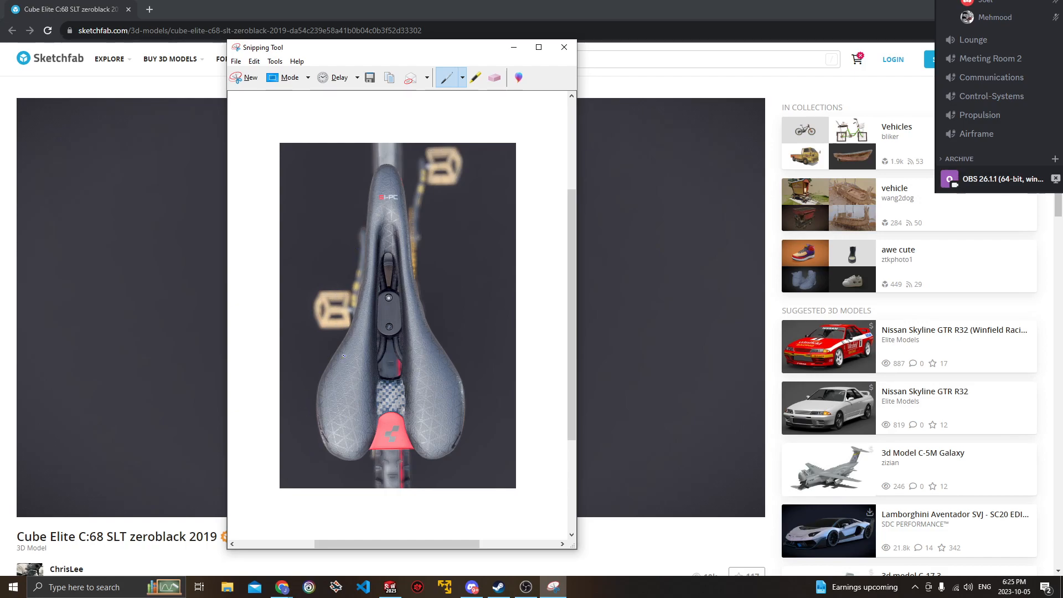
mouse_move(320, 392)
mouse_down()
mouse_move(313, 168)
mouse_move(366, 166)
mouse_up()
mouse_move(312, 314)
mouse_down()
mouse_move(355, 316)
mouse_move(350, 306)
mouse_move(334, 343)
mouse_up()
mouse_move(308, 272)
mouse_down()
mouse_move(361, 272)
mouse_move(340, 257)
mouse_move(372, 231)
mouse_up()
mouse_move(320, 382)
mouse_down()
mouse_move(403, 150)
mouse_move(372, 171)
mouse_move(332, 315)
mouse_move(345, 326)
mouse_move(317, 311)
mouse_up()
click(499, 77)
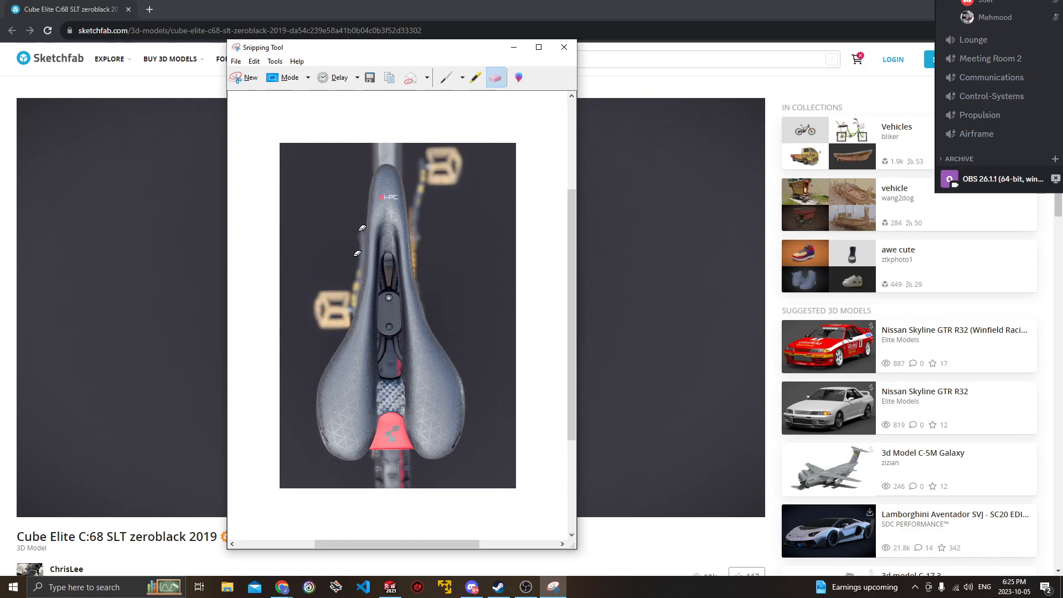
click(447, 77)
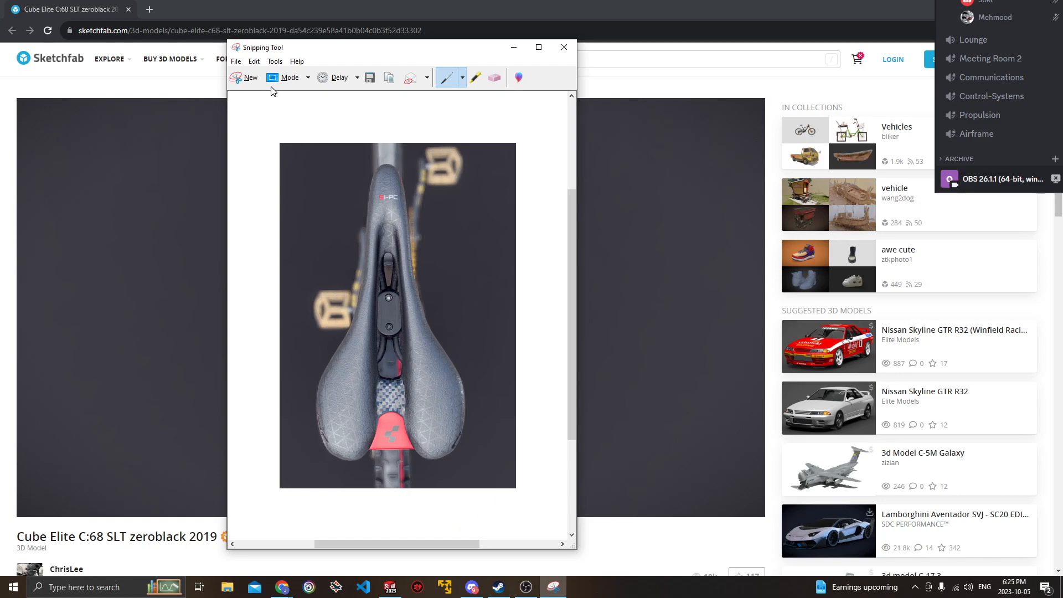
Save the top-view snip as the PNG file "Bike Top" in the 46 Bicycle CAD folder.
click(235, 61)
click(248, 90)
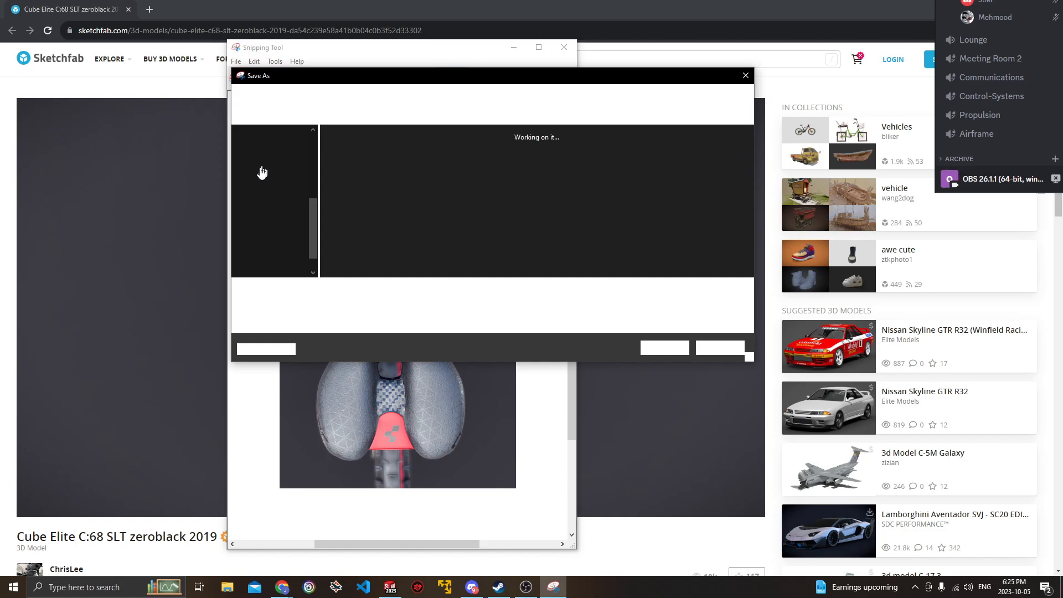
click(361, 290)
drag(361, 290, 297, 289)
text(Bike Top)
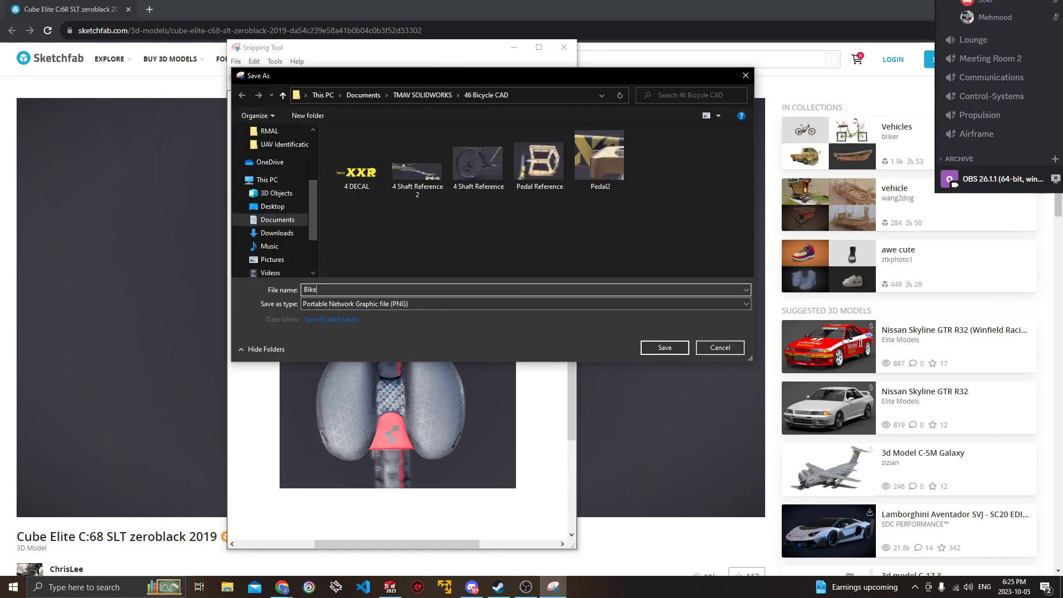
key(Return)
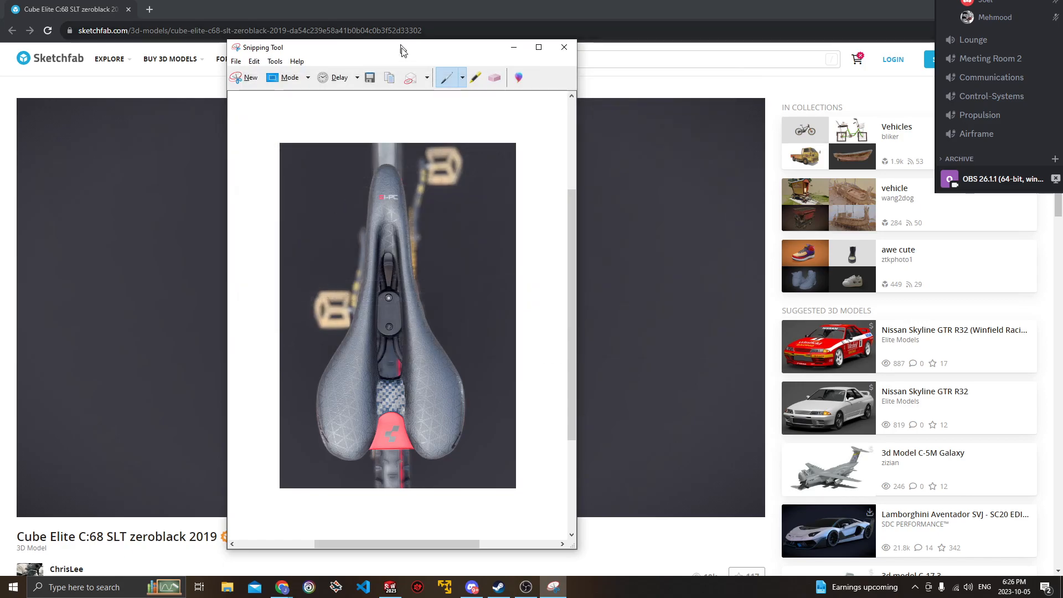
Frame the saddle from the side in the 3D viewer and capture a new snip of the saddle and upper seat post.
click(626, 188)
mouse_move(626, 188)
mouse_down()
mouse_move(434, 166)
mouse_move(583, 242)
mouse_move(391, 207)
mouse_up()
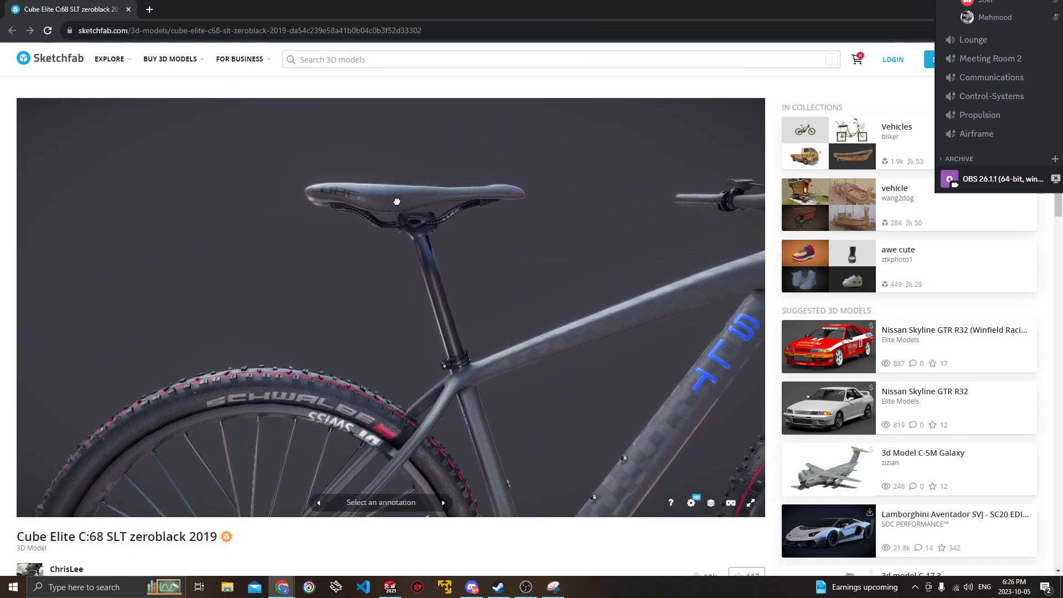
double_click(440, 320)
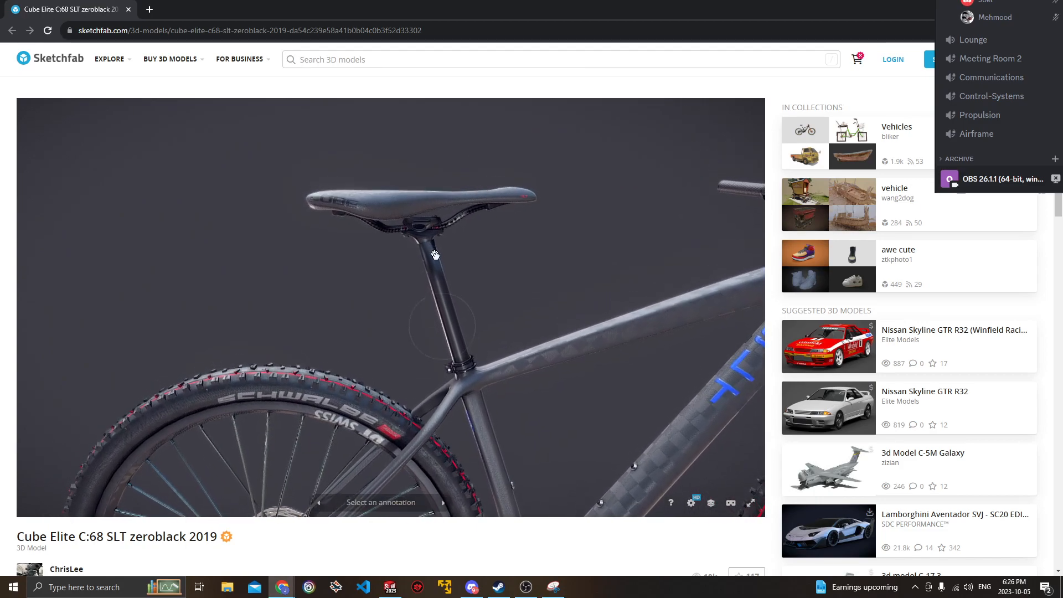
scroll(431, 265, up, 3)
mouse_move(437, 271)
mouse_down()
mouse_move(427, 258)
mouse_move(438, 264)
mouse_up()
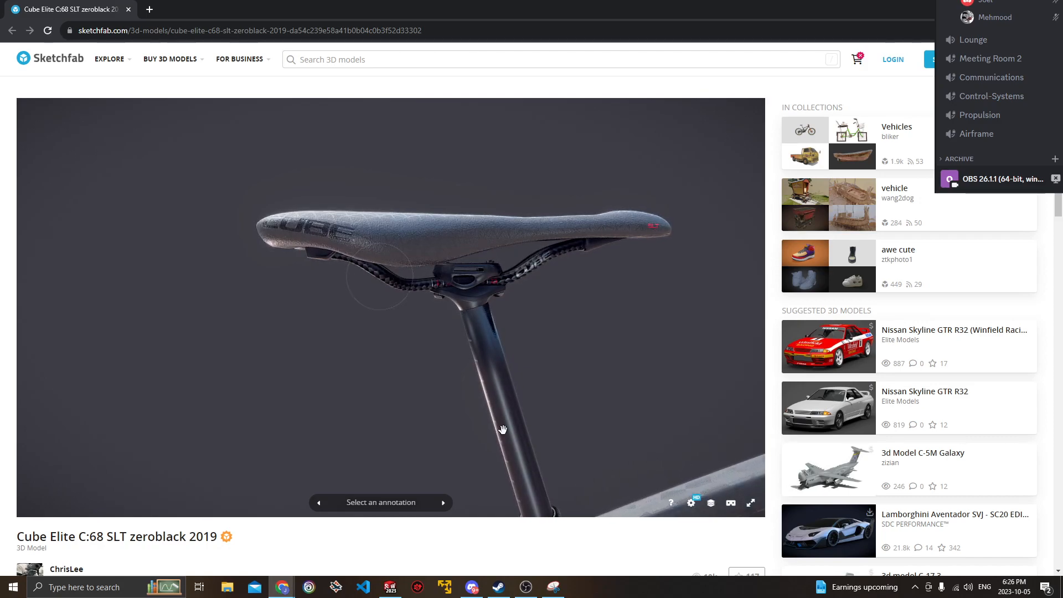
click(554, 586)
click(232, 80)
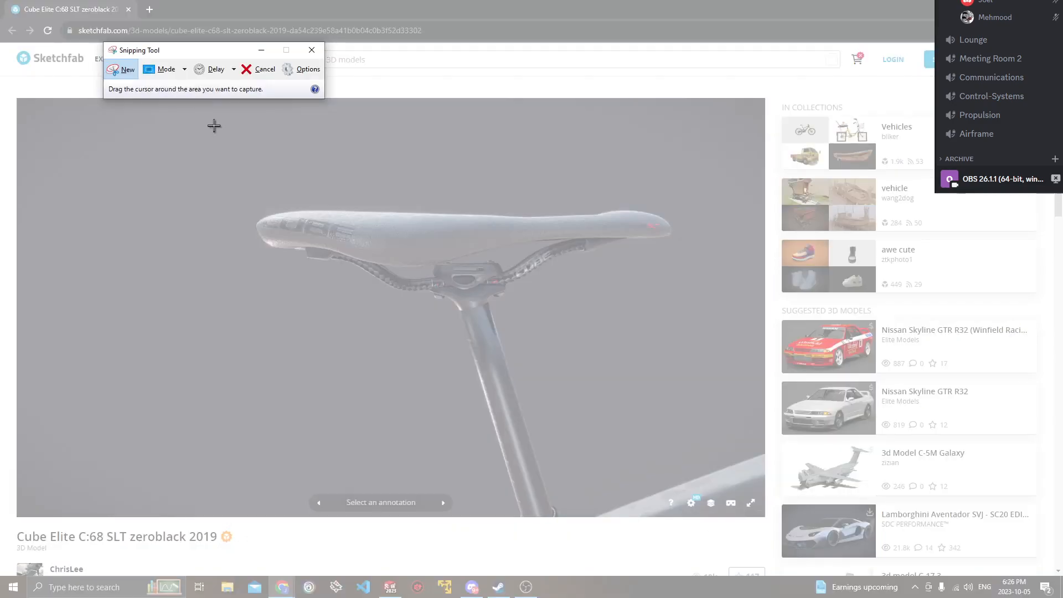
mouse_move(216, 124)
mouse_down()
mouse_move(635, 328)
mouse_move(728, 334)
mouse_up()
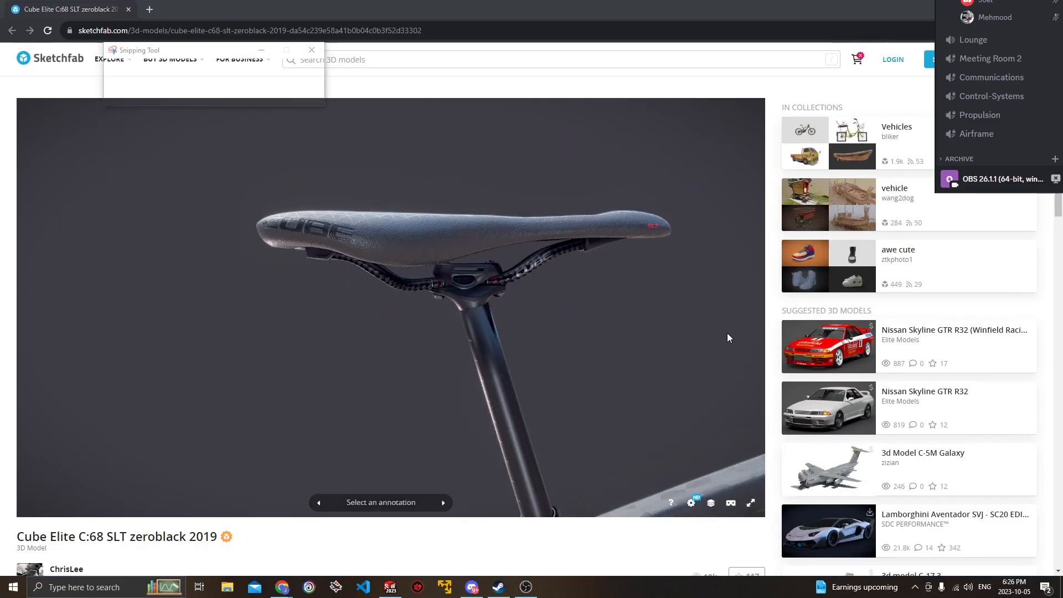
Save the side-view snip as the PNG file "Bike Right" in the 46 Bicycle CAD folder.
click(172, 42)
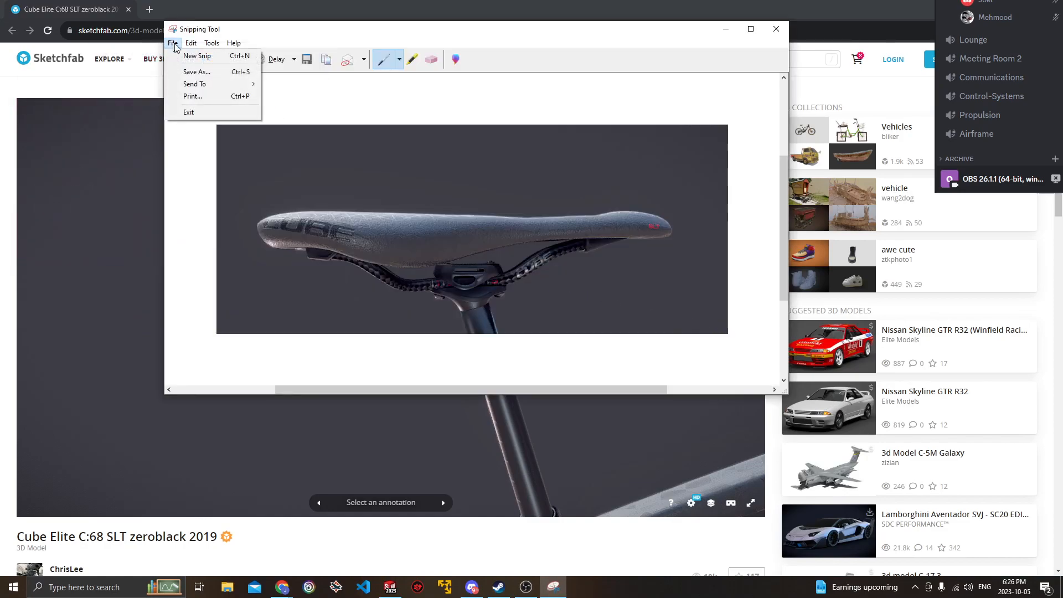
click(186, 70)
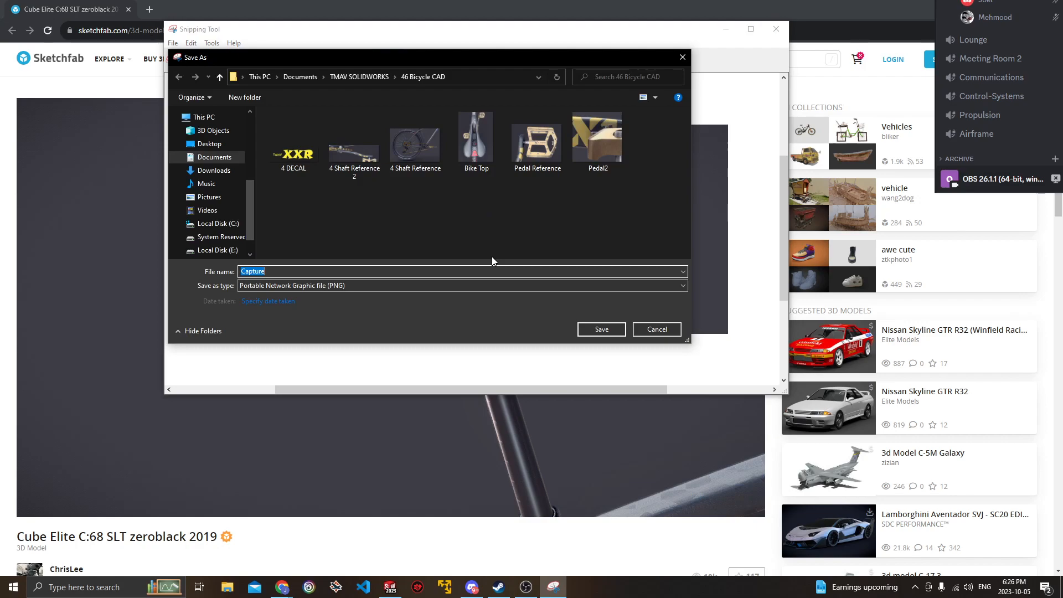
click(458, 165)
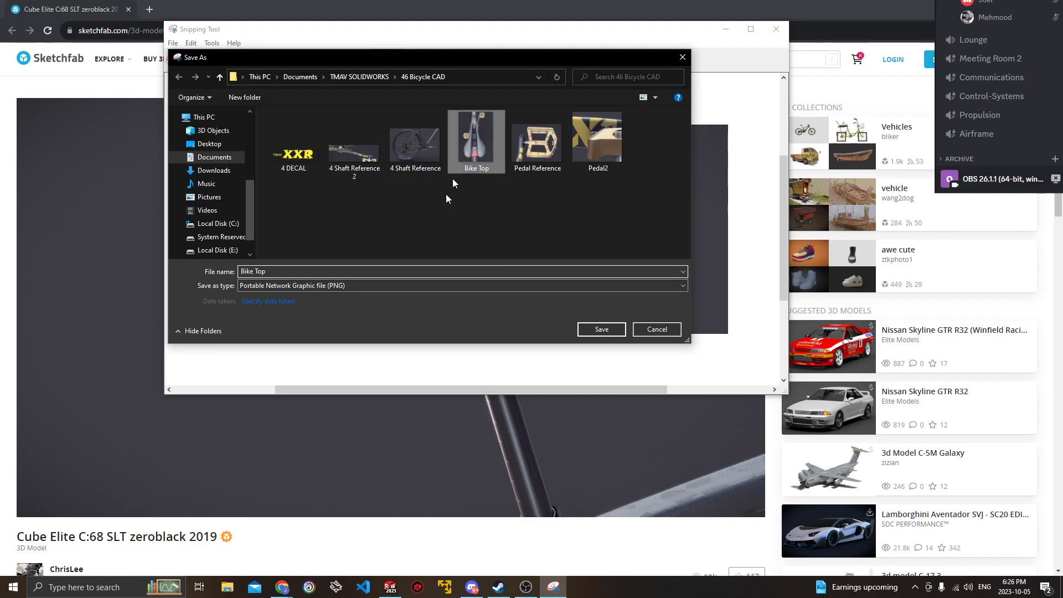
click(363, 272)
key(BackSpace)
key(BackSpace)
key(BackSpace)
text(Bike)
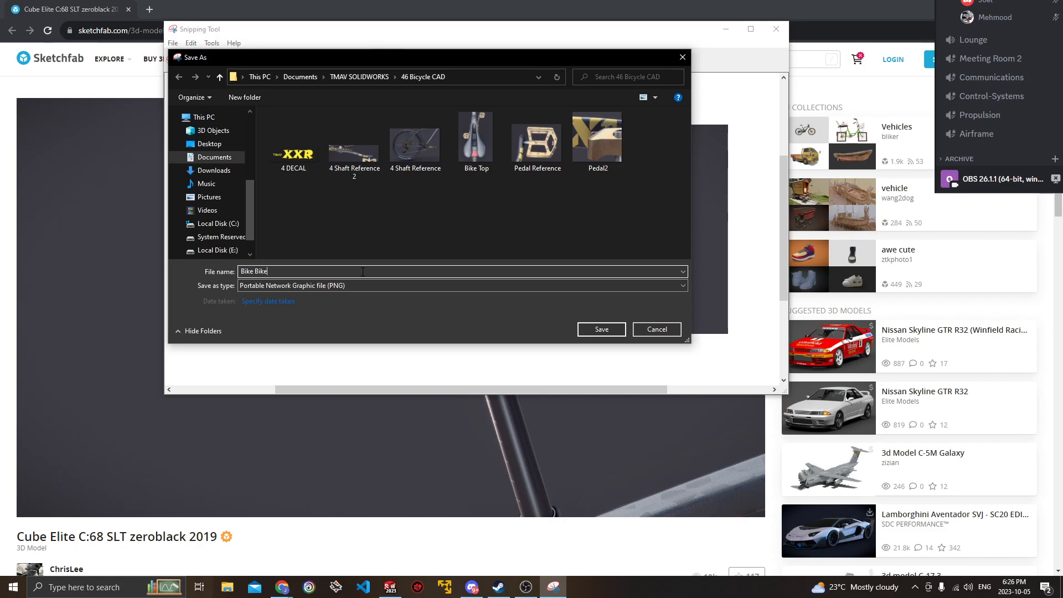
drag(277, 271, 254, 274)
text(Rigid)
click(609, 329)
Rotate the bike to a rear view in the 3D viewer and capture a new snip framing the saddle, handlebars and upper fork.
click(561, 398)
mouse_move(385, 304)
mouse_down()
mouse_move(565, 311)
mouse_move(433, 306)
mouse_move(540, 304)
mouse_move(510, 311)
mouse_up()
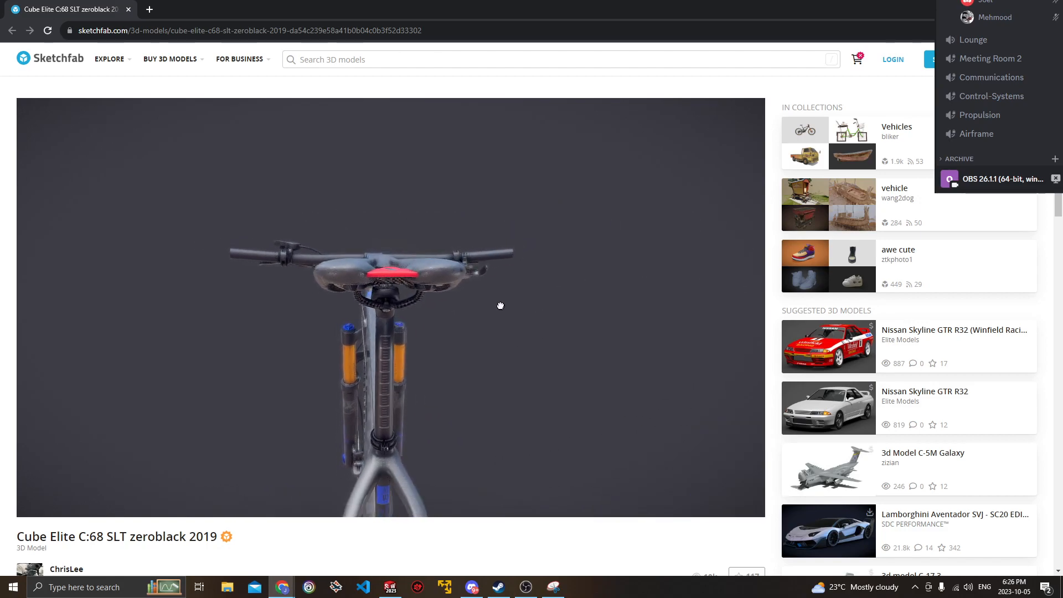
click(554, 587)
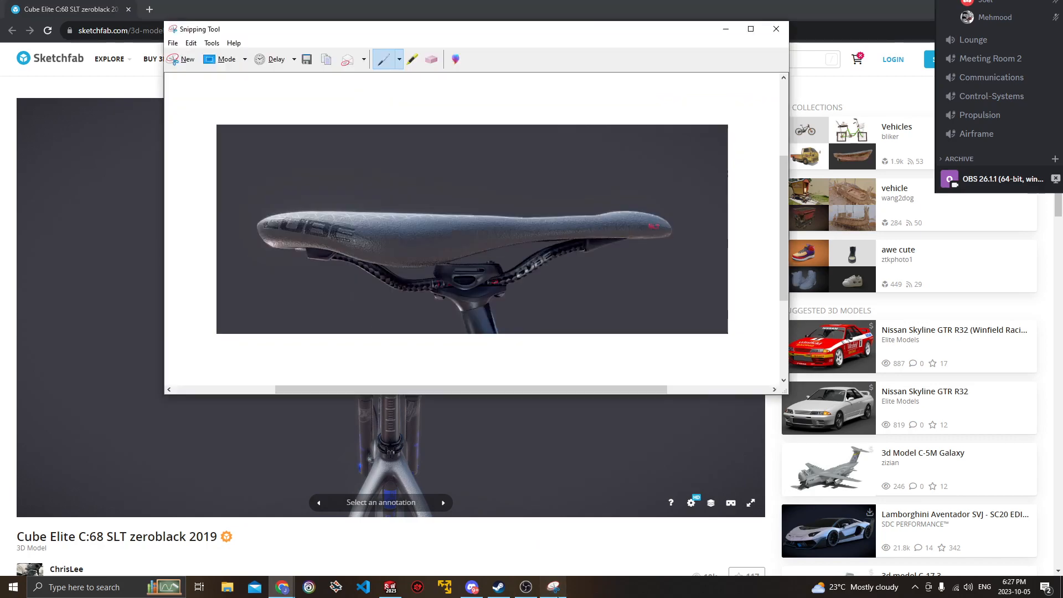
click(177, 61)
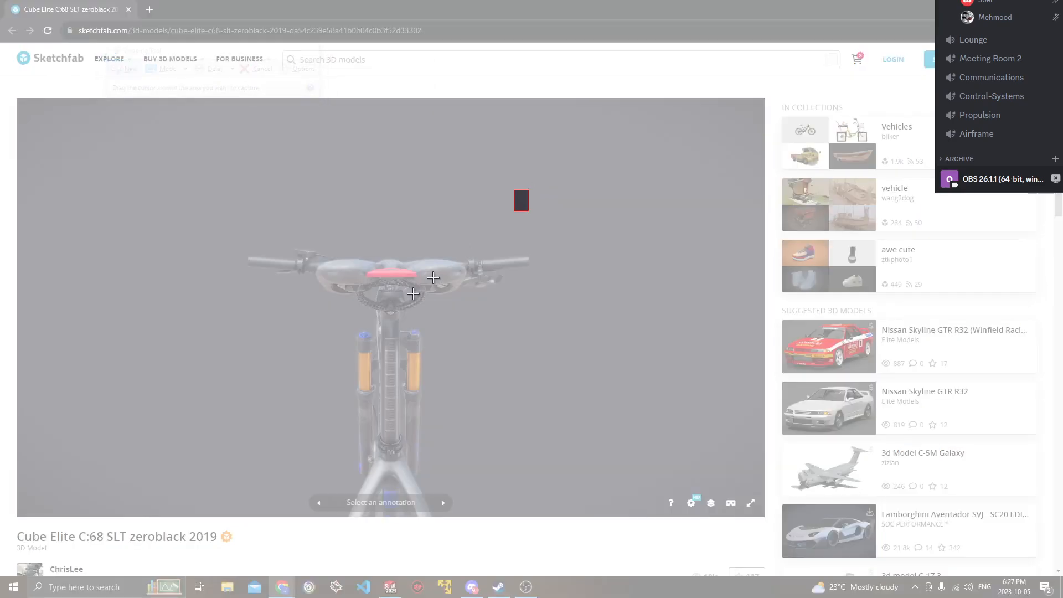
drag(529, 190, 244, 378)
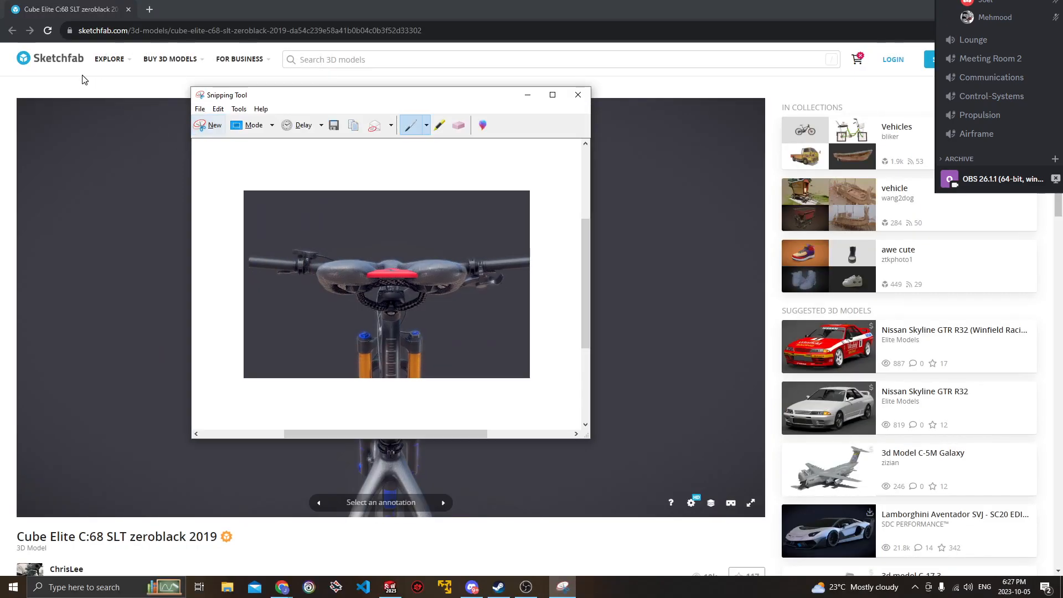
Save the rear-view snip as the PNG file "Bike Back" in the 46 Bicycle CAD folder.
click(200, 109)
click(223, 137)
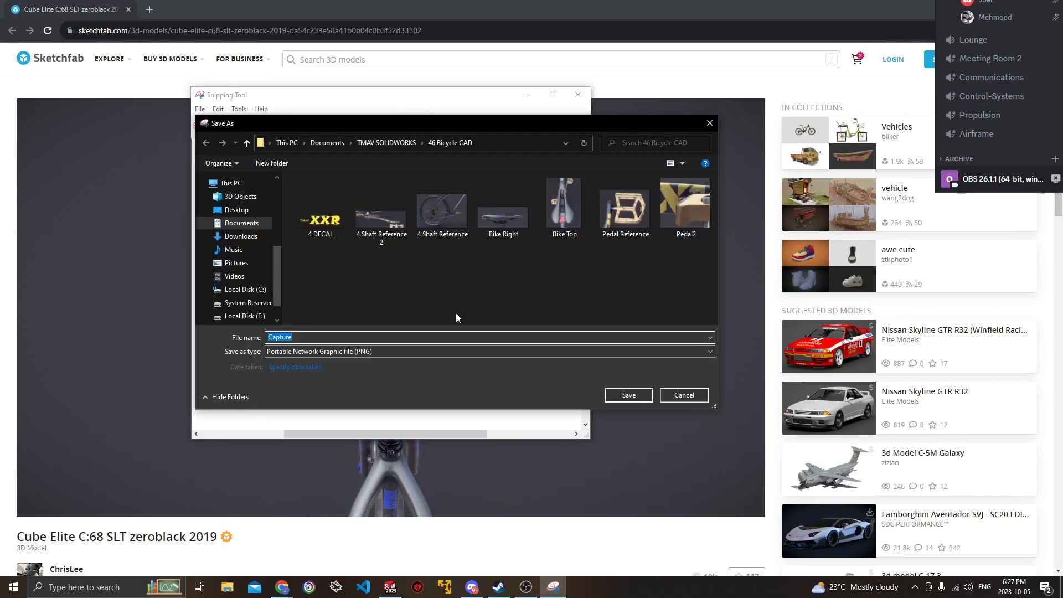
text(B)
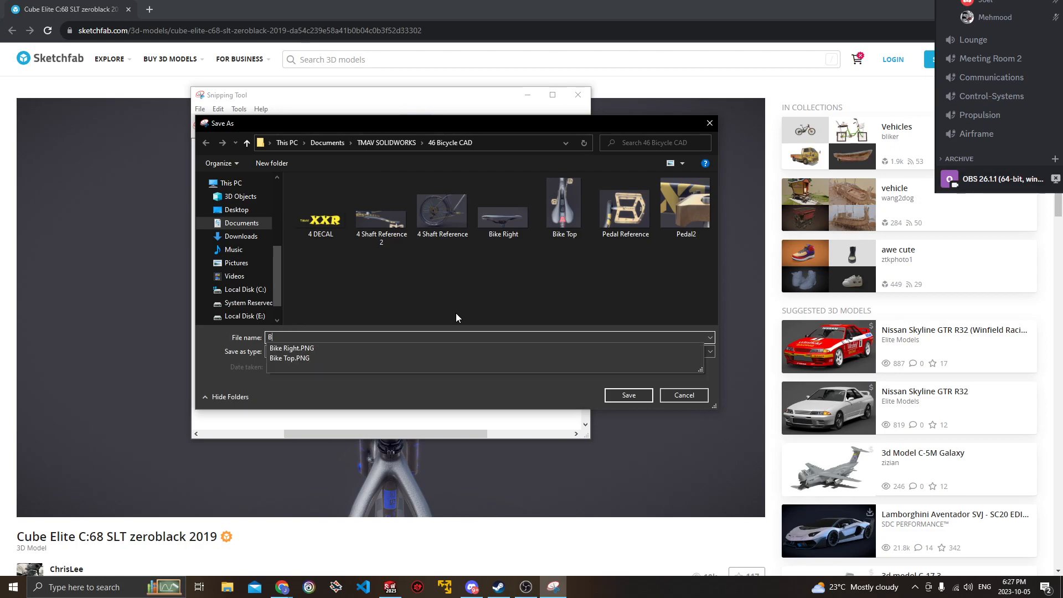
text(ike Back)
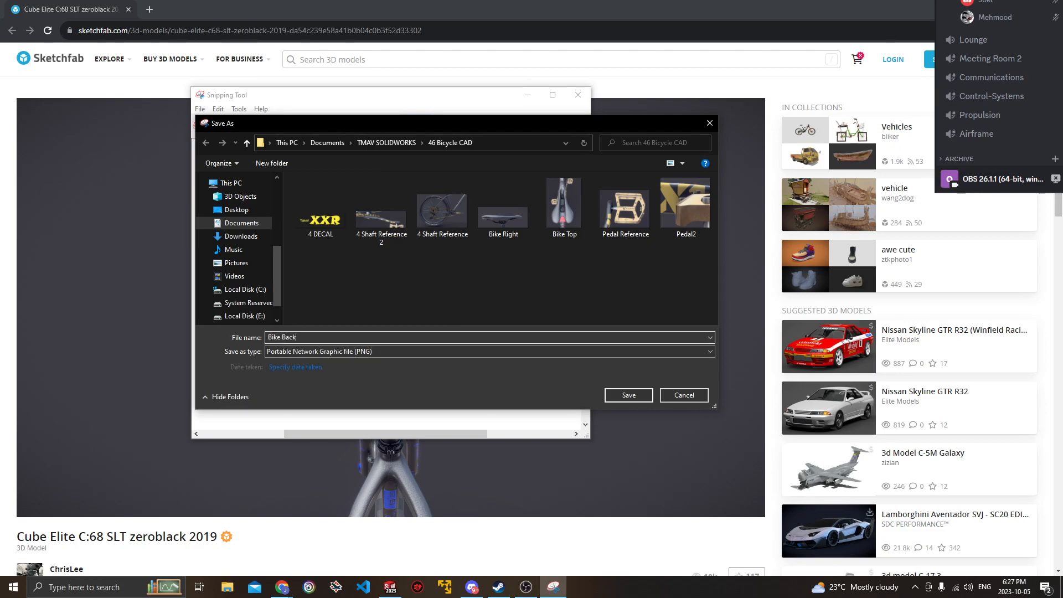
click(642, 399)
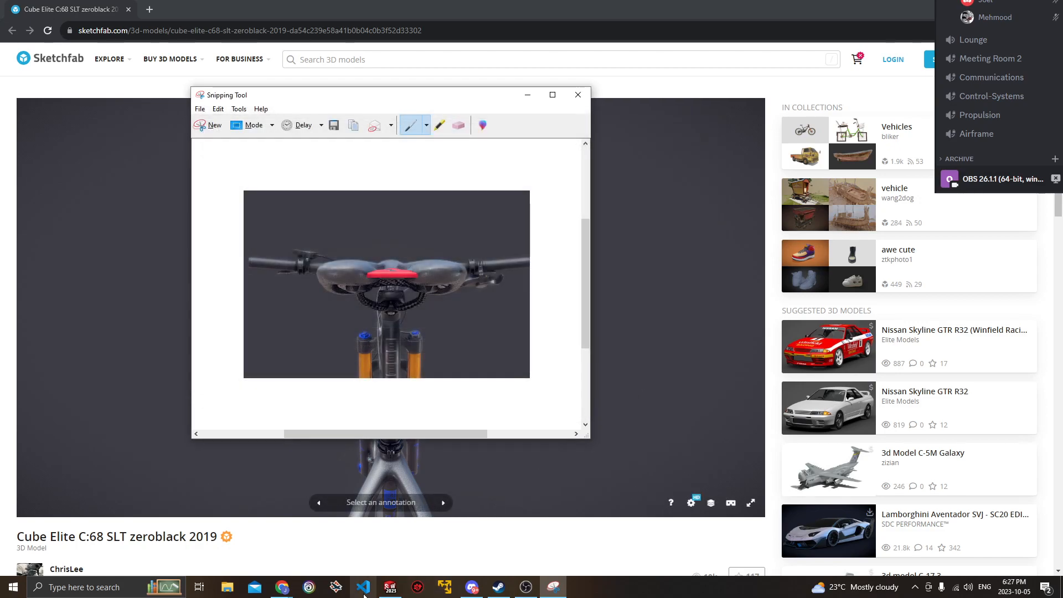
Switch to SOLIDWORKS and start a new sketch on the Front Plane of the empty part.
click(390, 587)
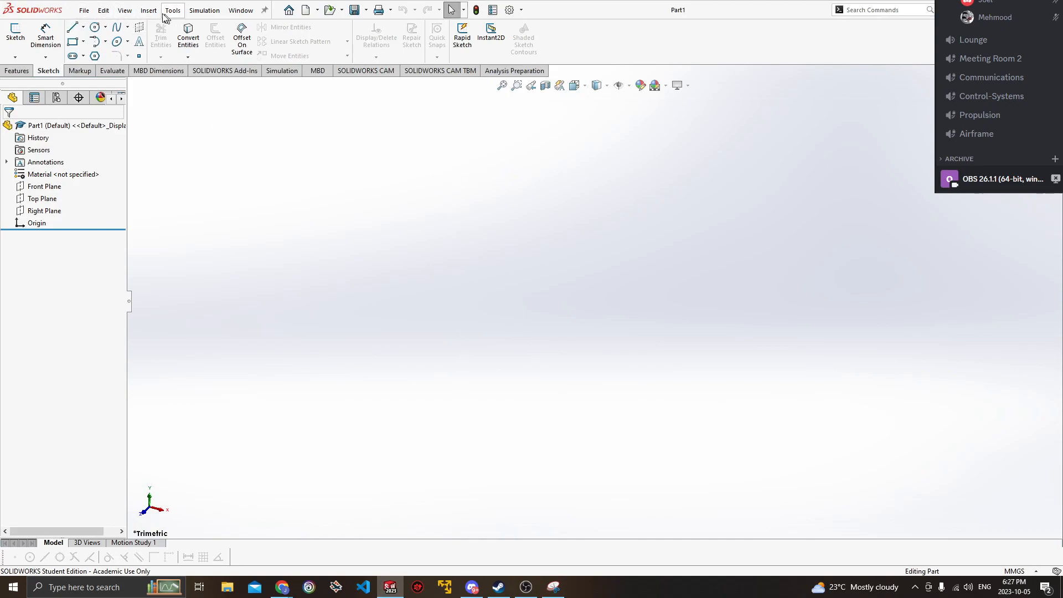
click(17, 58)
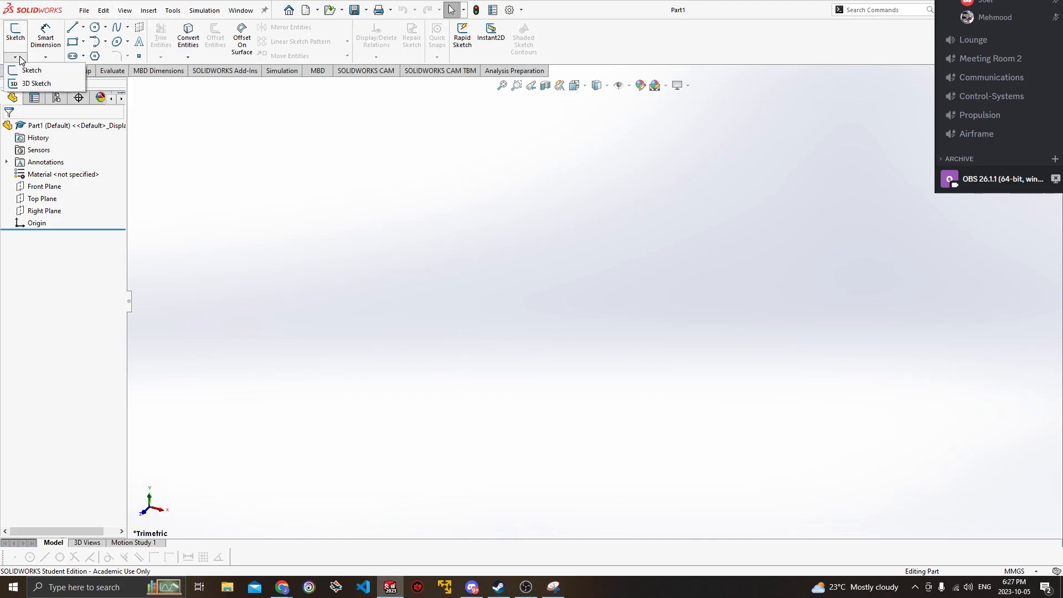
click(32, 70)
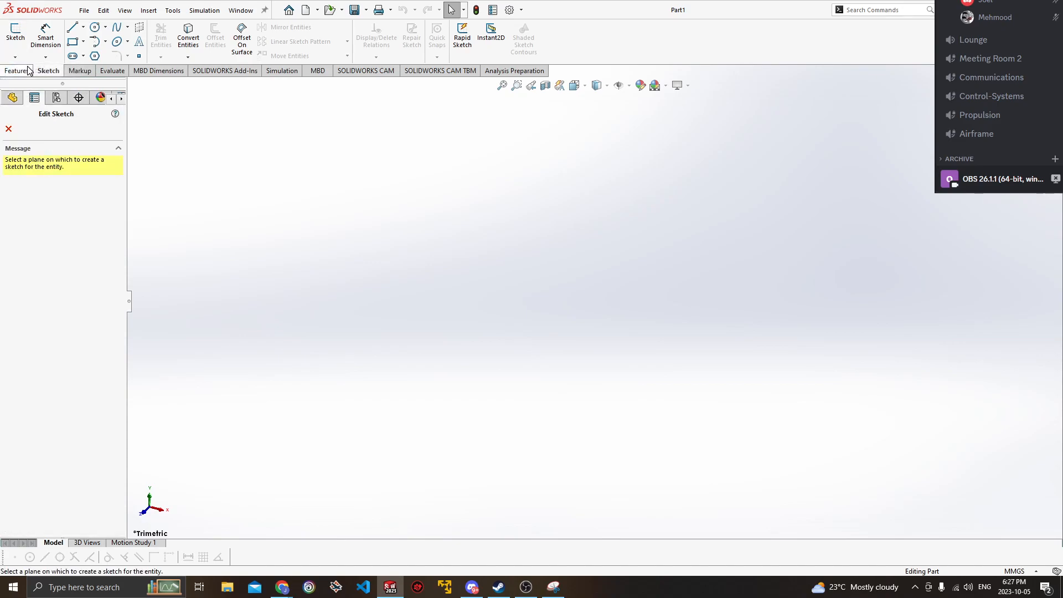
click(477, 213)
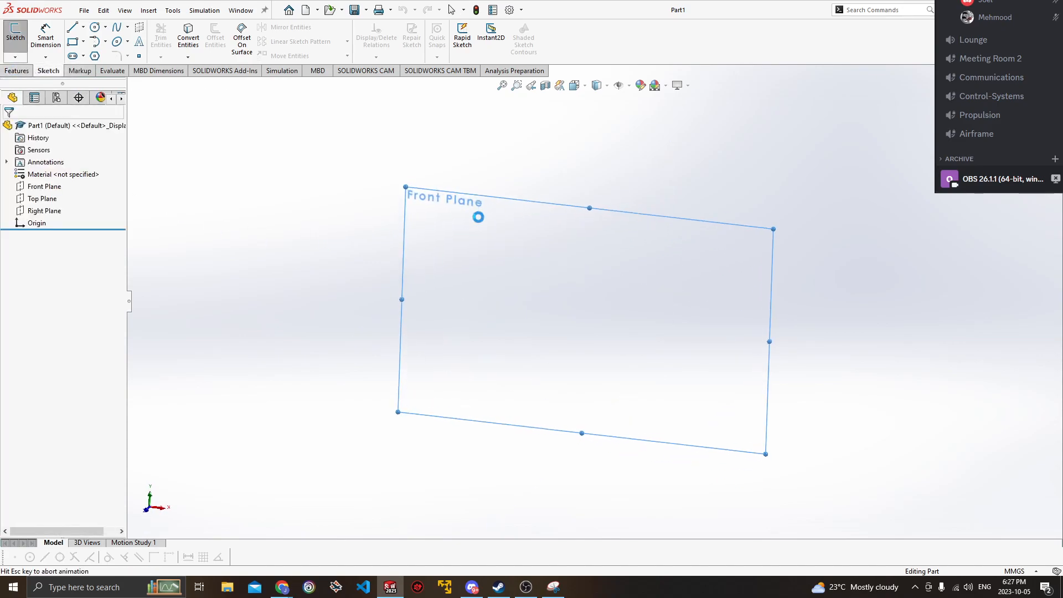
Insert the "Bike Right" image from the 46 Bicycle CAD folder into the sketch as a sketch picture.
click(154, 12)
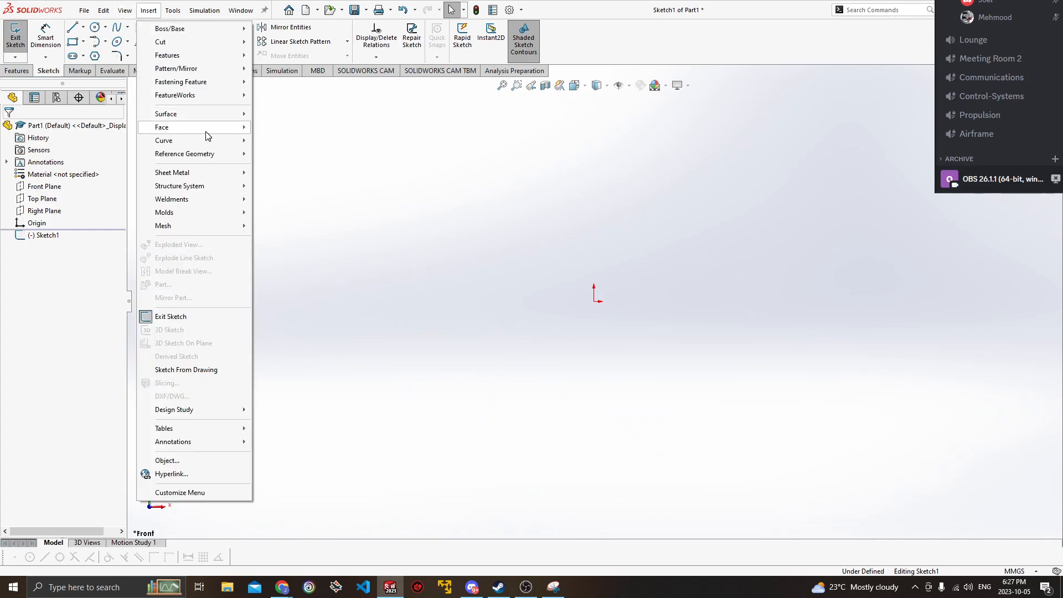
mouse_move(207, 136)
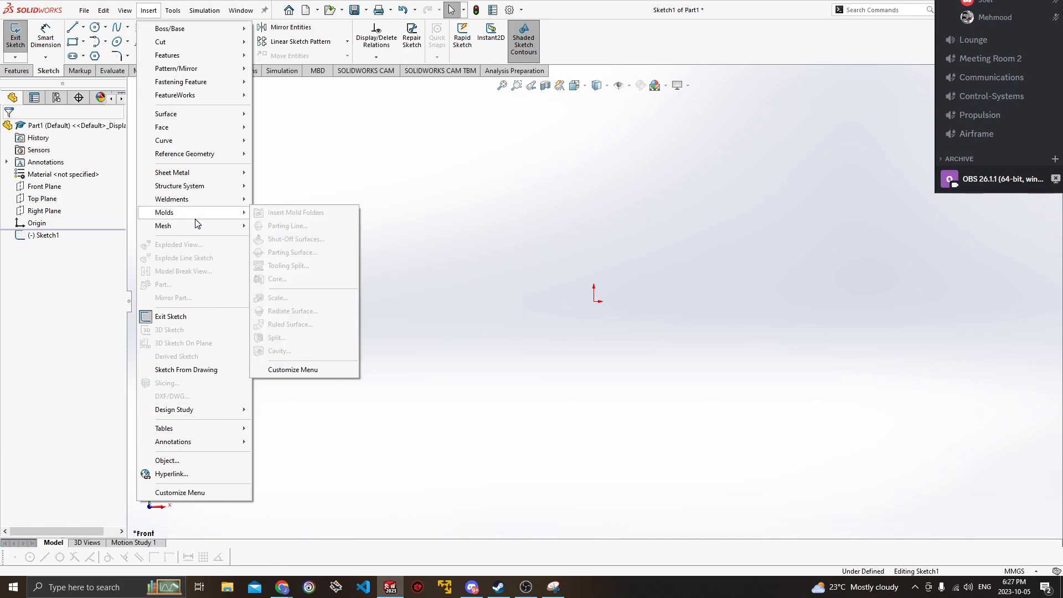
mouse_move(172, 8)
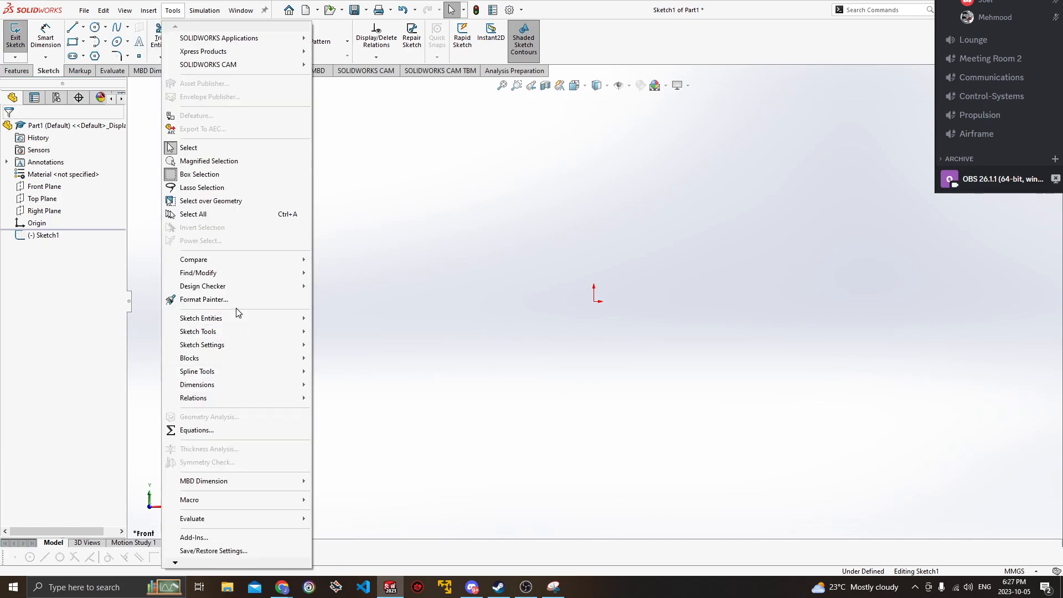
mouse_move(238, 319)
mouse_move(261, 332)
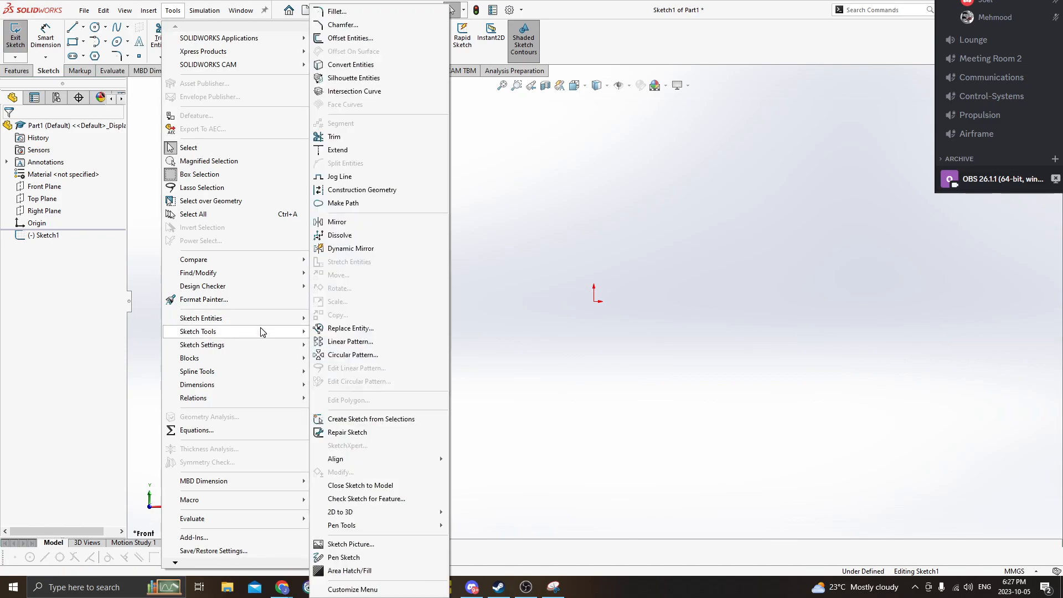
click(387, 558)
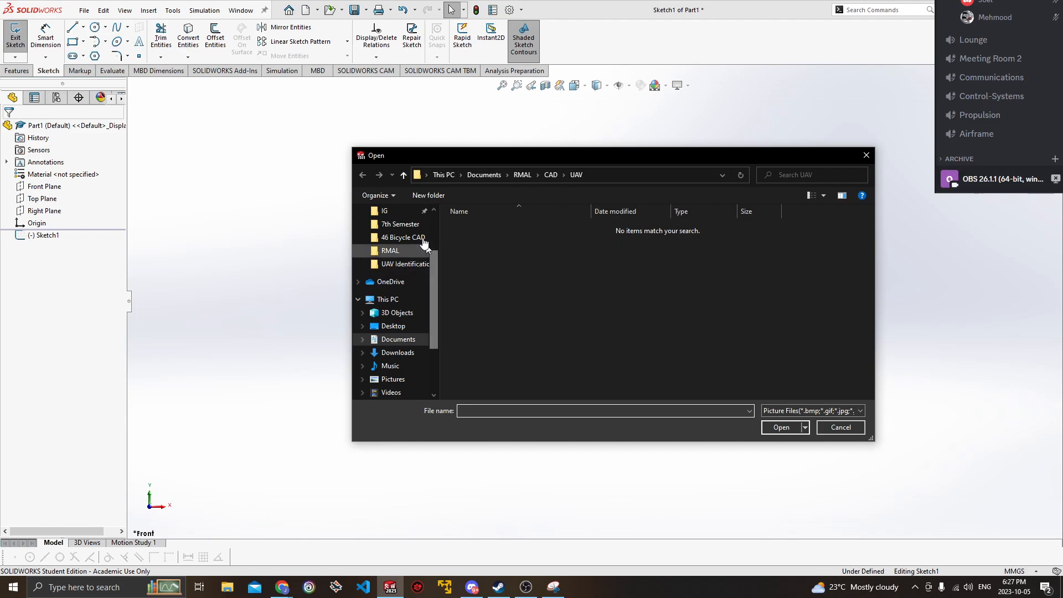
click(407, 241)
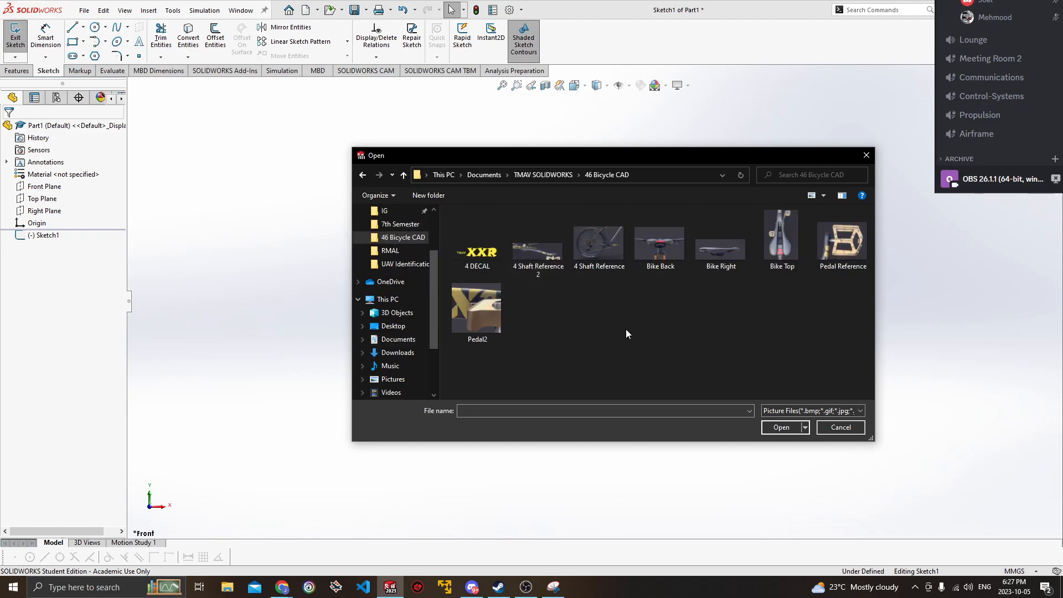
click(721, 249)
click(781, 427)
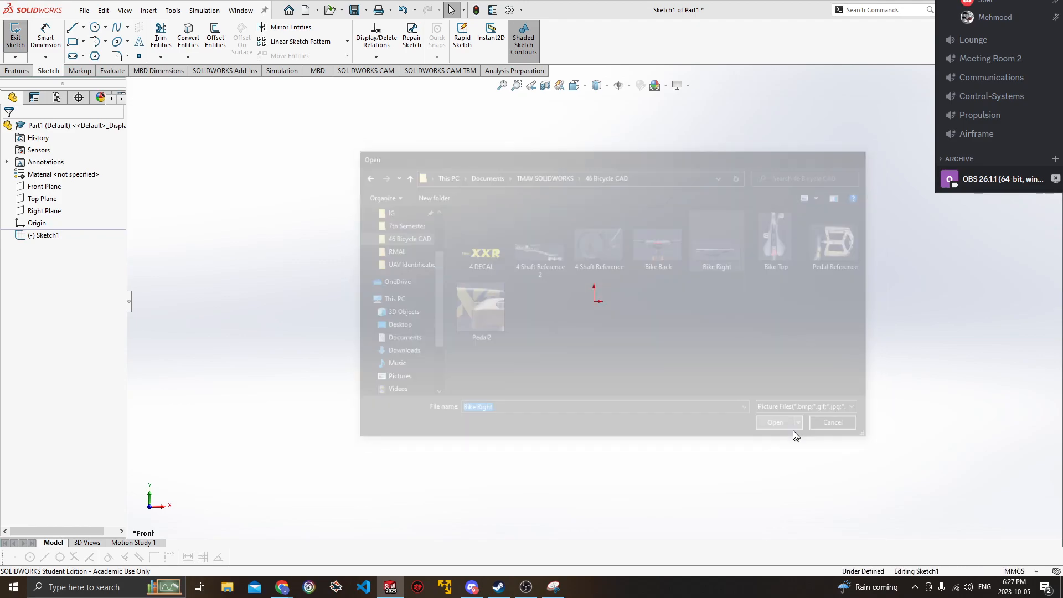
In the Front view, move the picture to about X -435 mm, Y -187 mm so the origin sits near the saddle's middle.
mouse_move(704, 323)
mouse_down()
mouse_move(625, 392)
mouse_move(745, 335)
mouse_move(674, 386)
mouse_up()
key(space)
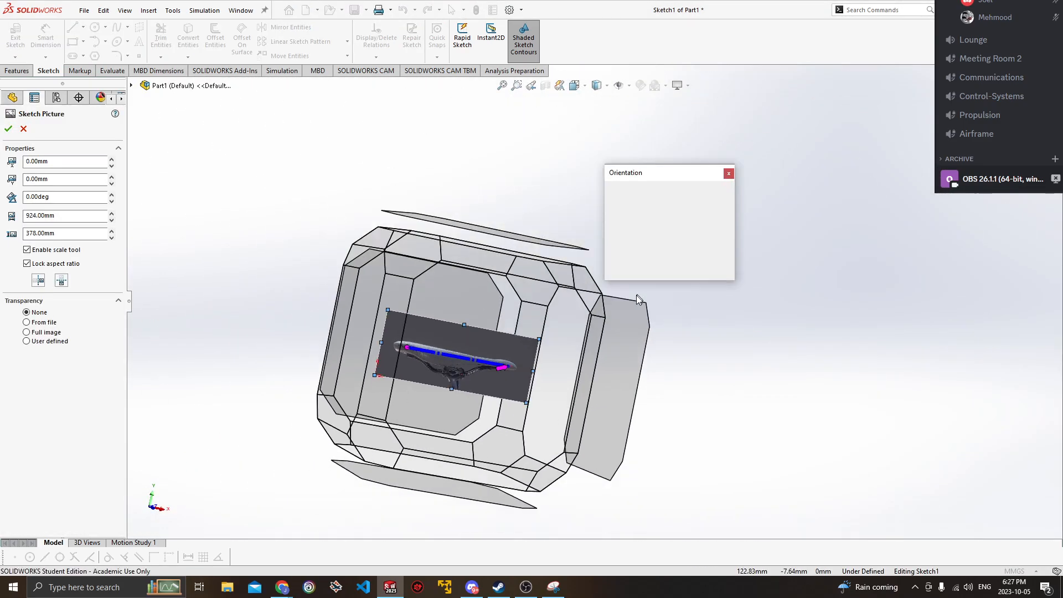
click(510, 324)
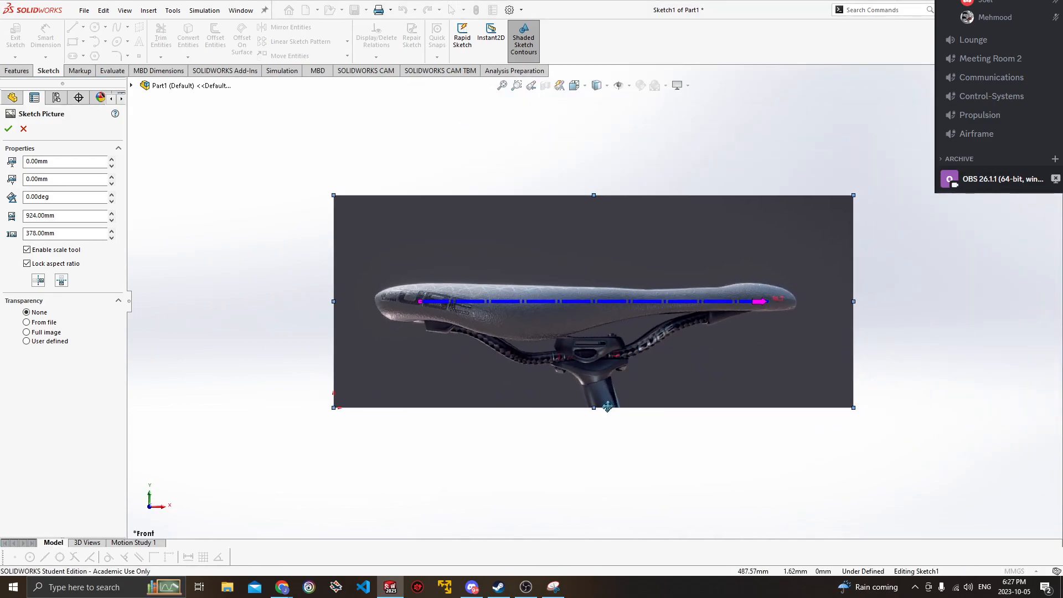
drag(626, 377, 559, 407)
mouse_move(559, 407)
middle_down()
mouse_move(617, 455)
mouse_move(536, 458)
mouse_move(556, 413)
middle_up()
drag(556, 413, 491, 452)
mouse_move(491, 451)
middle_down()
mouse_move(527, 427)
mouse_move(490, 437)
middle_up()
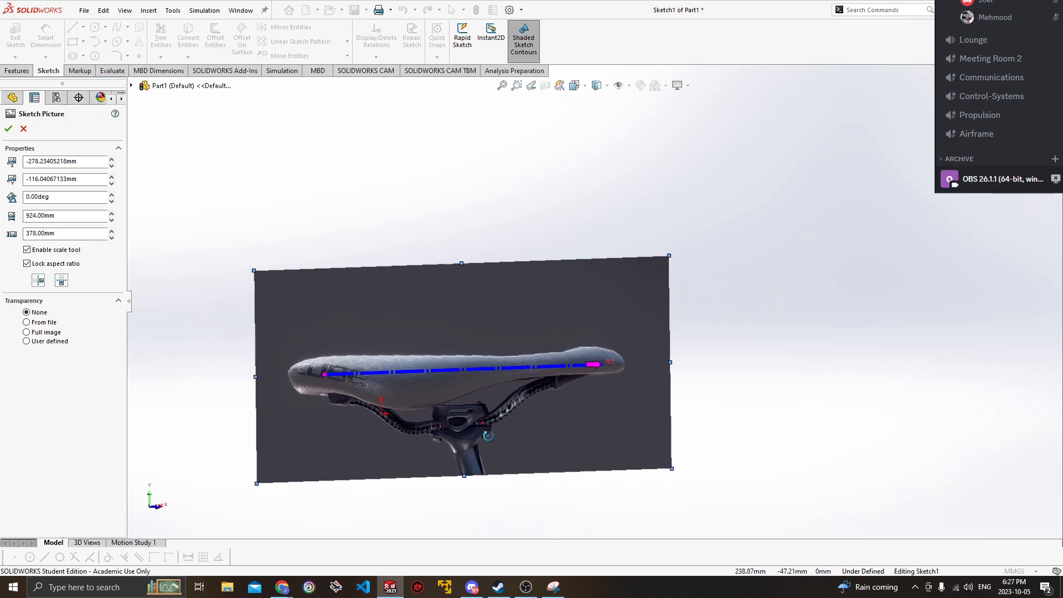
key(space)
click(554, 333)
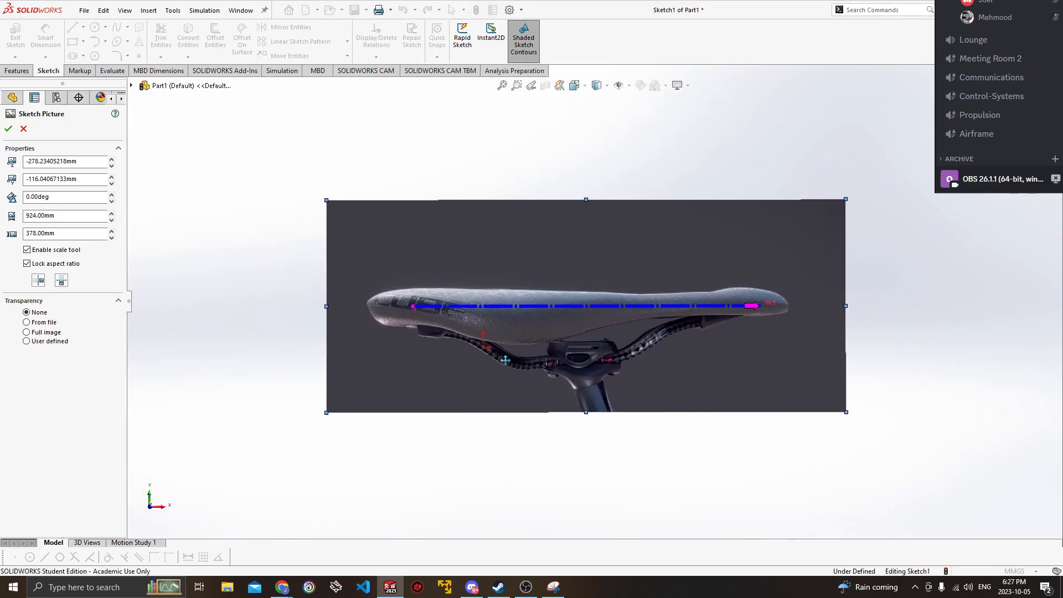
drag(553, 332, 498, 370)
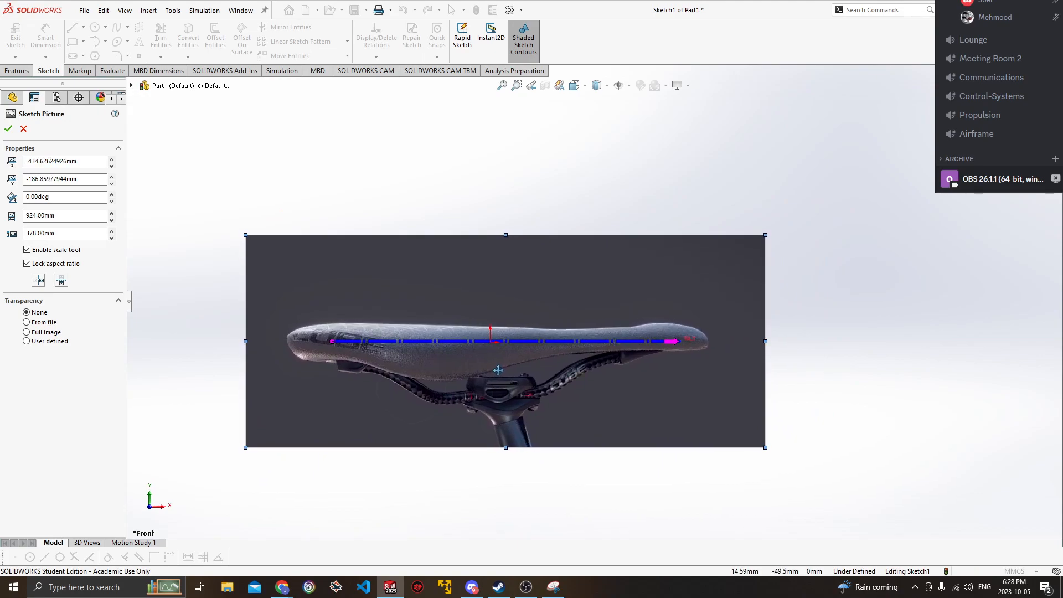
Stretch the picture's scale line across the full length of the saddle and assign its length to a new global variable named Length.
drag(339, 345, 297, 347)
mouse_move(637, 343)
mouse_down()
mouse_move(715, 350)
mouse_move(709, 344)
mouse_up()
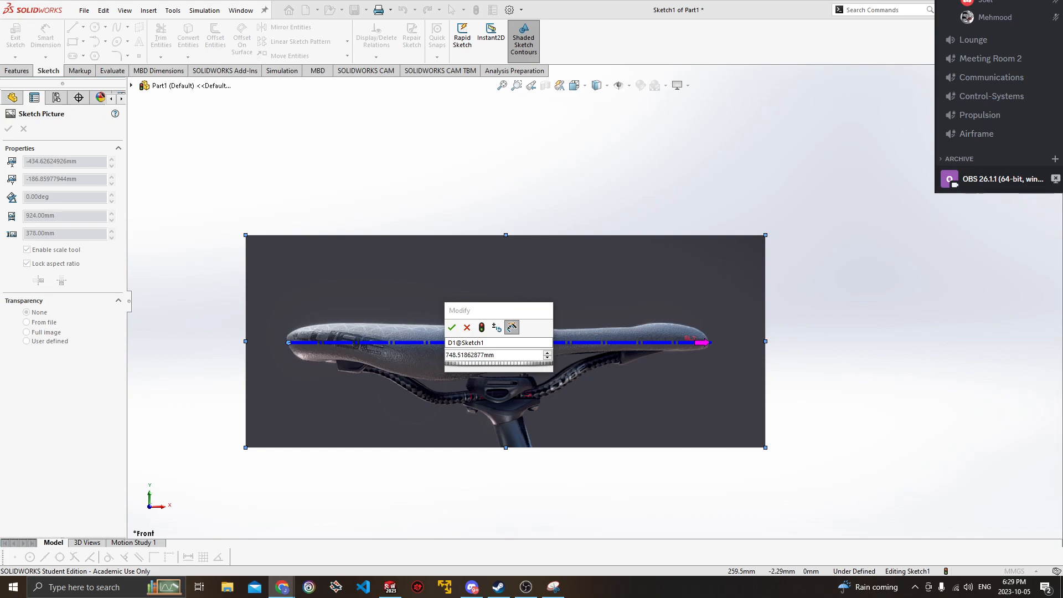
drag(519, 355, 442, 358)
text(=Length)
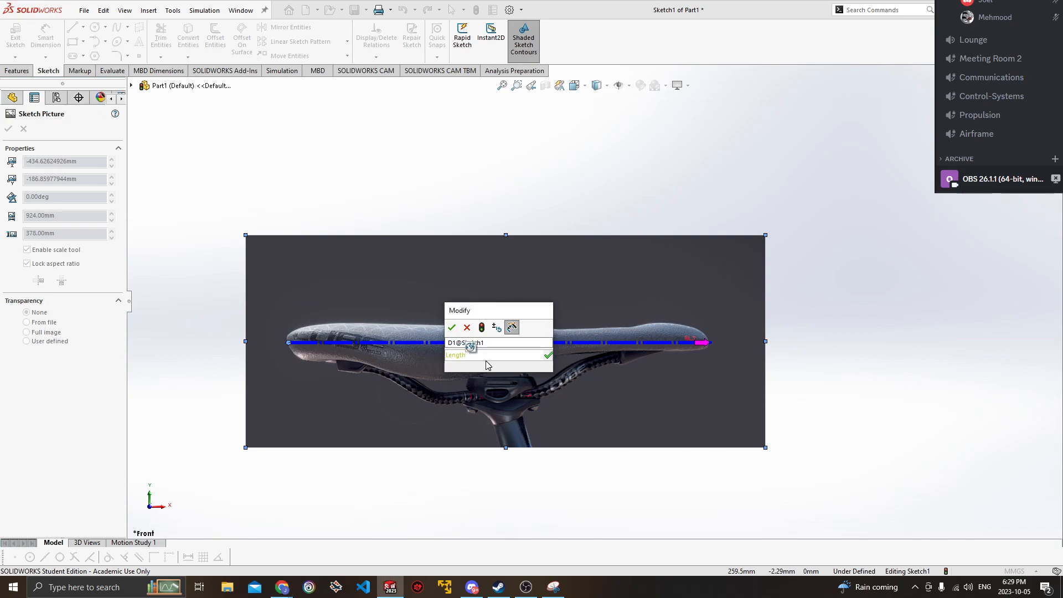
click(448, 356)
text(=)
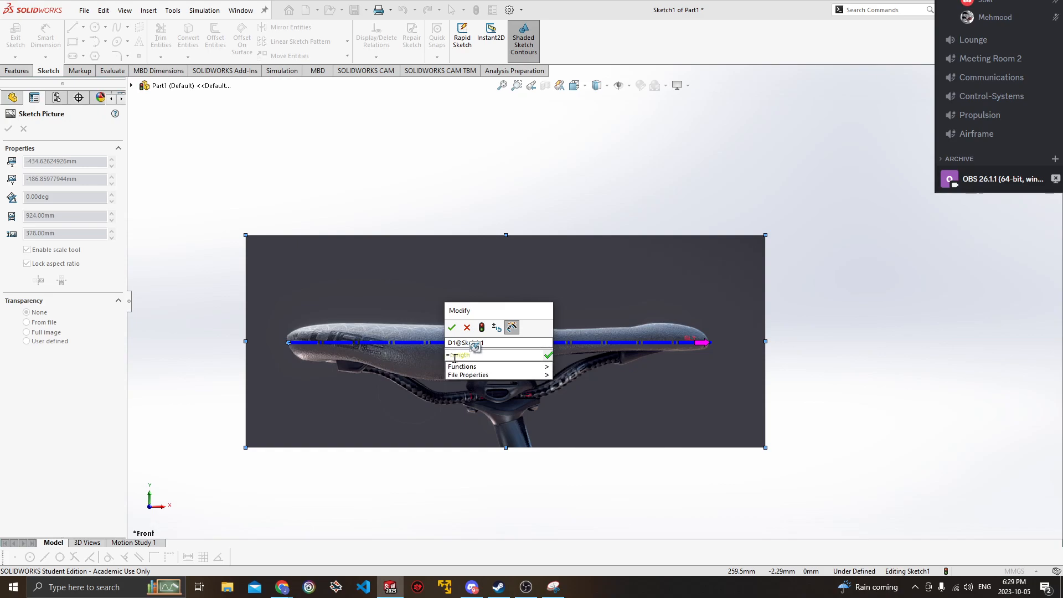
click(475, 348)
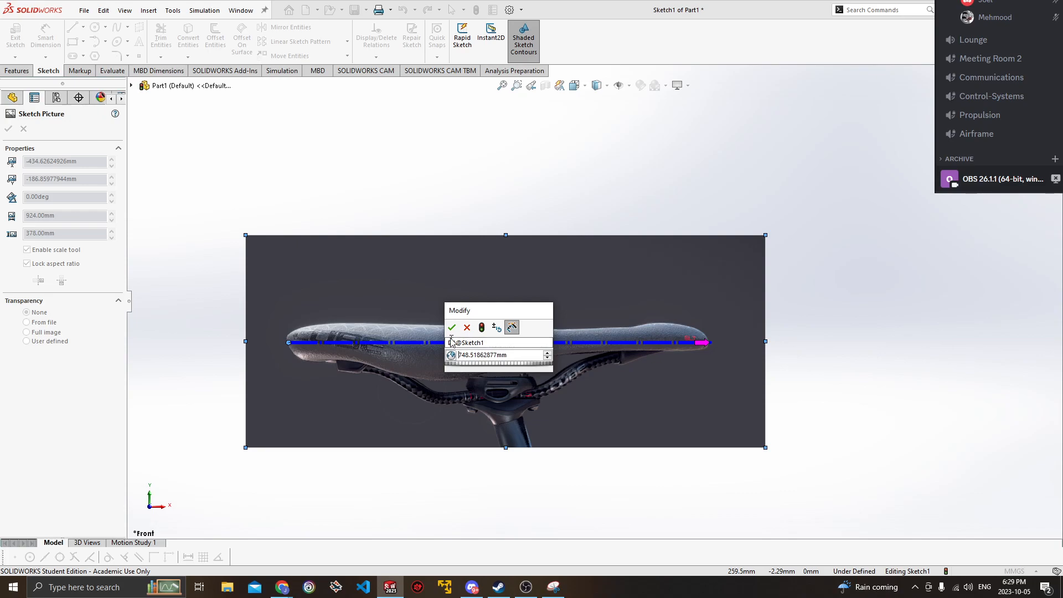
Set the scale line's length to 200 mm and apply it to resize the picture.
key(ctrl+a)
text(20)
click(453, 328)
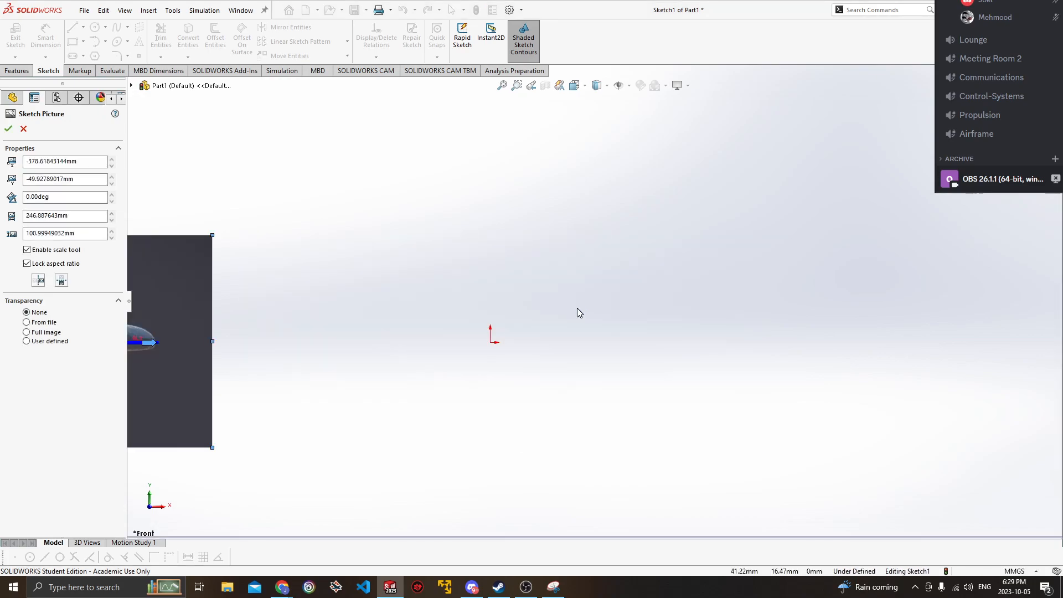
Move the scaled picture to about X -119 mm, Y -49 mm so the saddle is centred on the origin, and accept the sketch picture.
mouse_move(355, 327)
mouse_down()
mouse_move(340, 327)
mouse_move(385, 344)
mouse_move(325, 371)
mouse_move(775, 366)
mouse_move(899, 380)
mouse_up()
drag(839, 384, 791, 375)
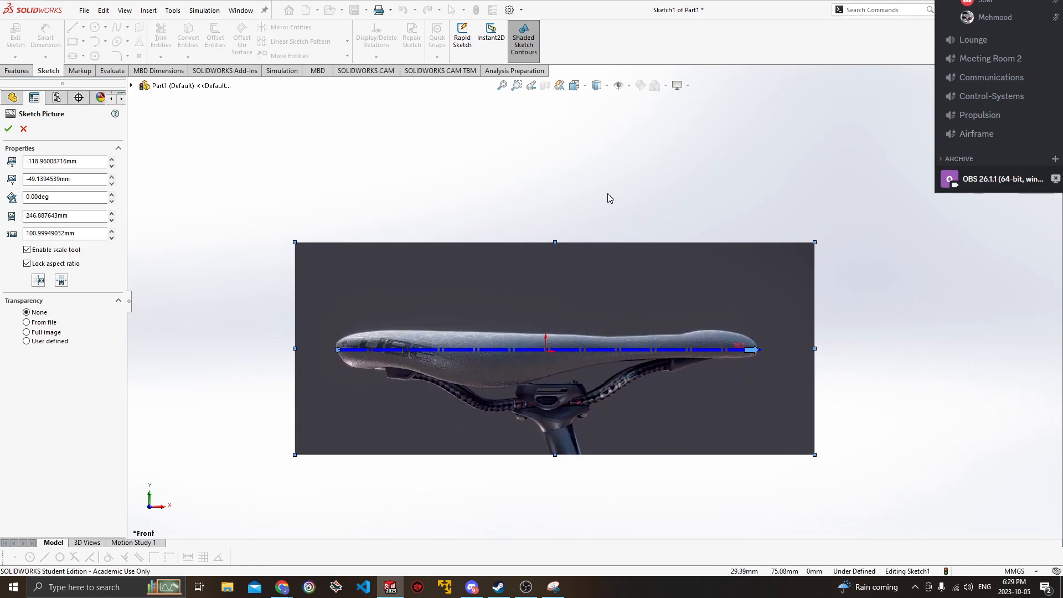
click(9, 128)
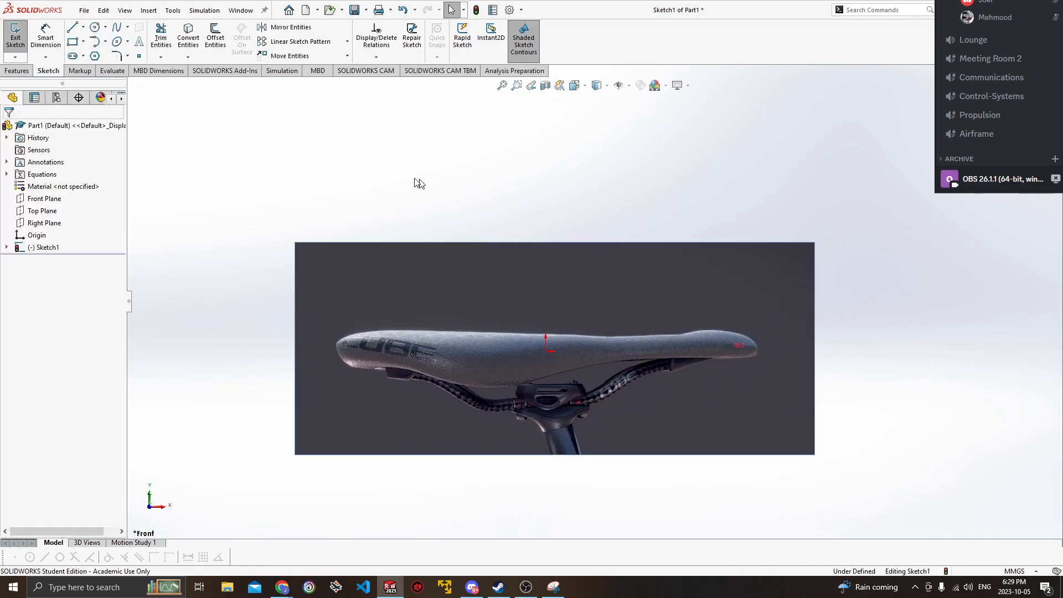
Open the equations and global variables editor and place it clear of the saddle picture.
ctrl+middle_drag(473, 193, 446, 182)
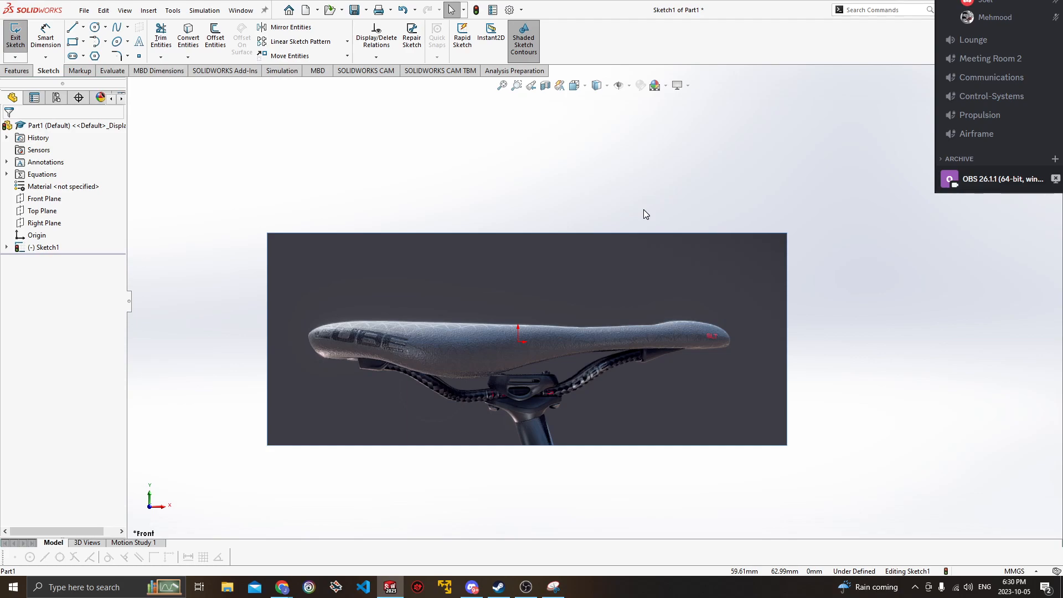
ctrl+middle_drag(544, 183, 547, 197)
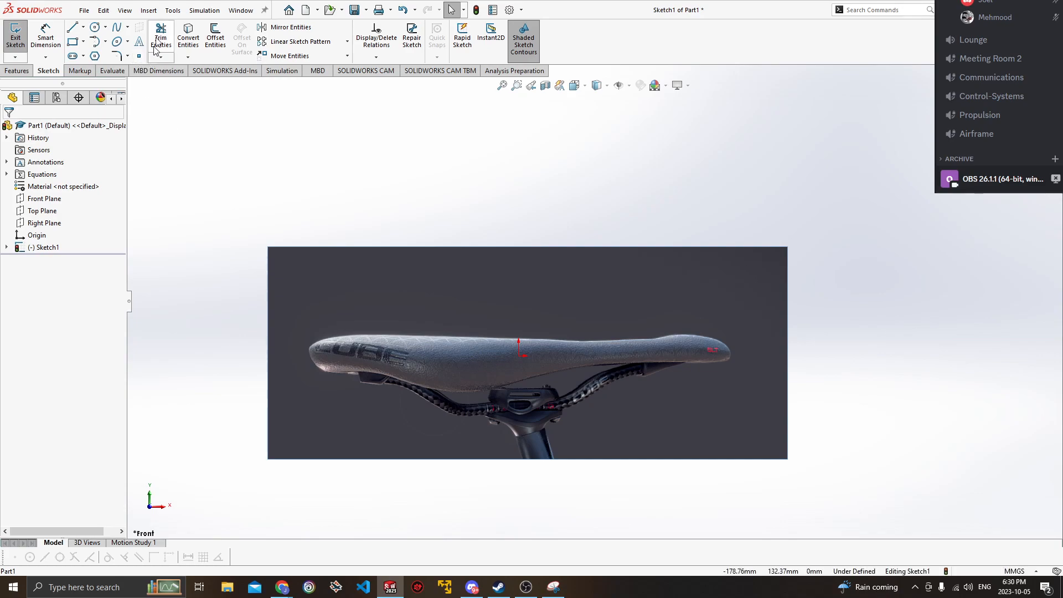
click(167, 13)
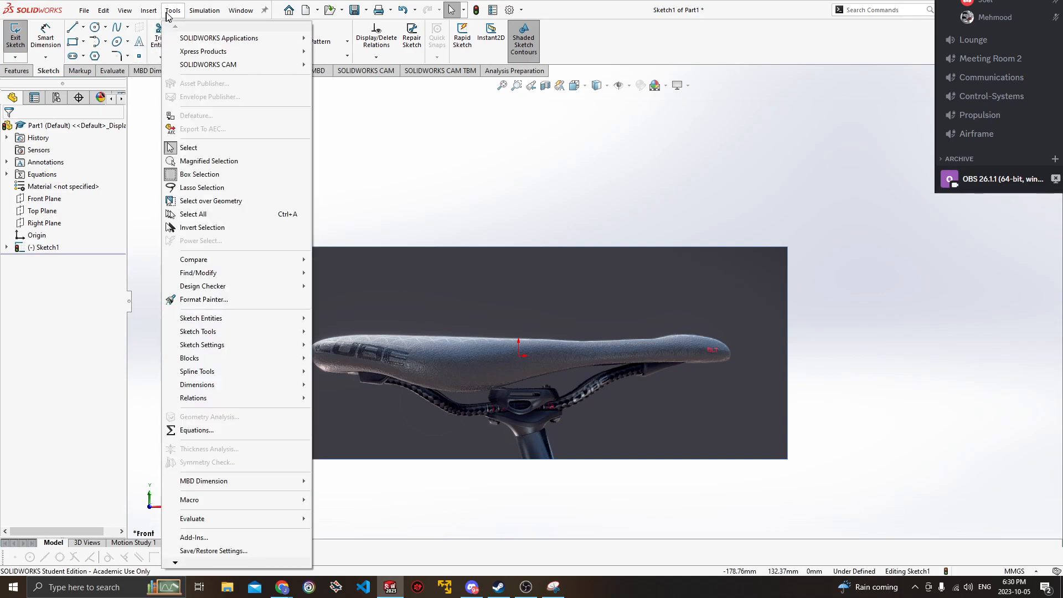
click(191, 434)
drag(235, 12, 839, 72)
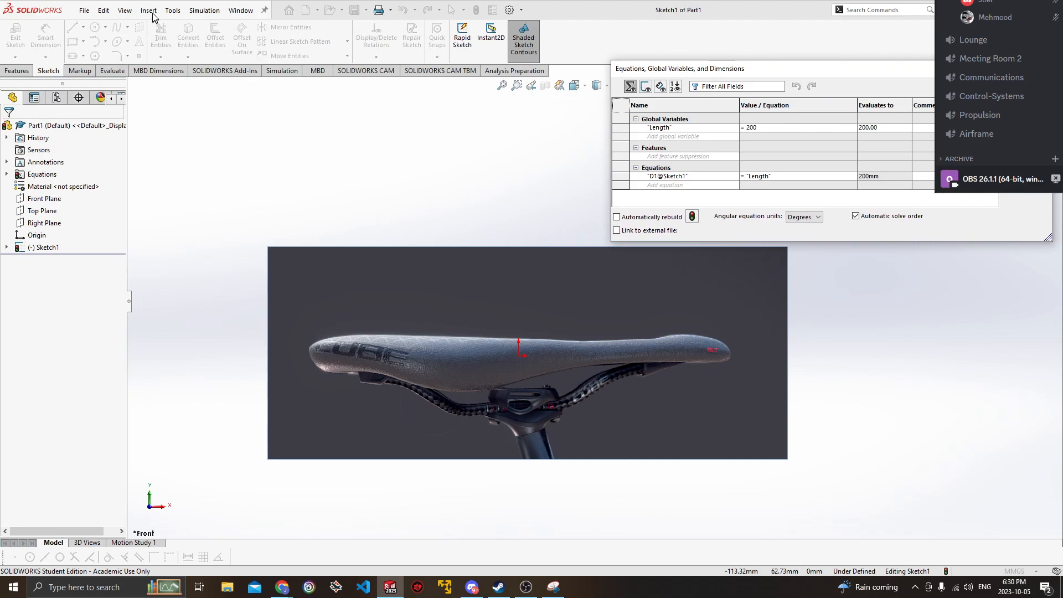
click(172, 10)
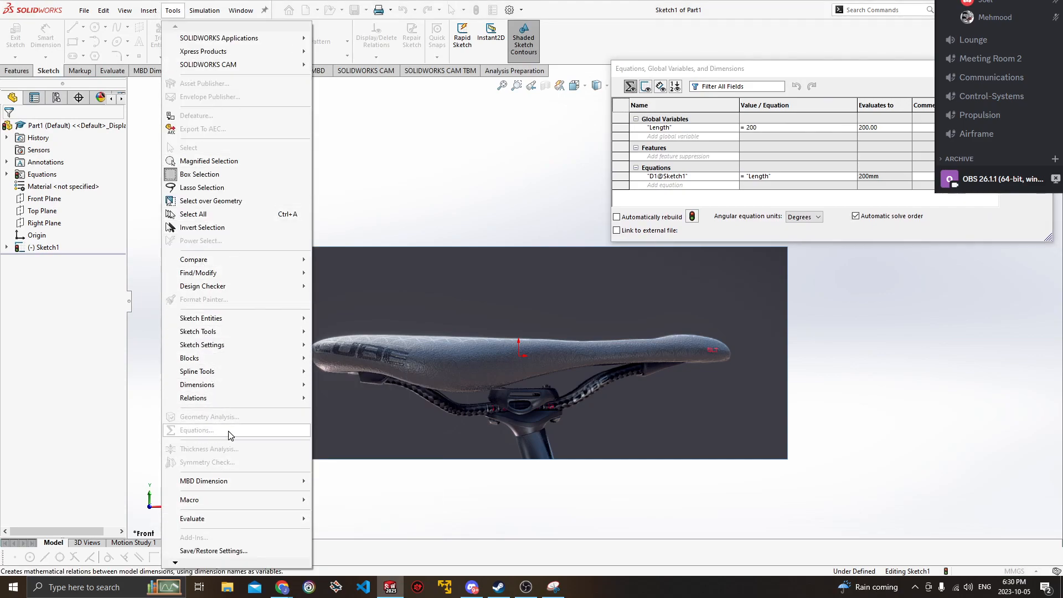
click(713, 67)
drag(745, 70, 716, 68)
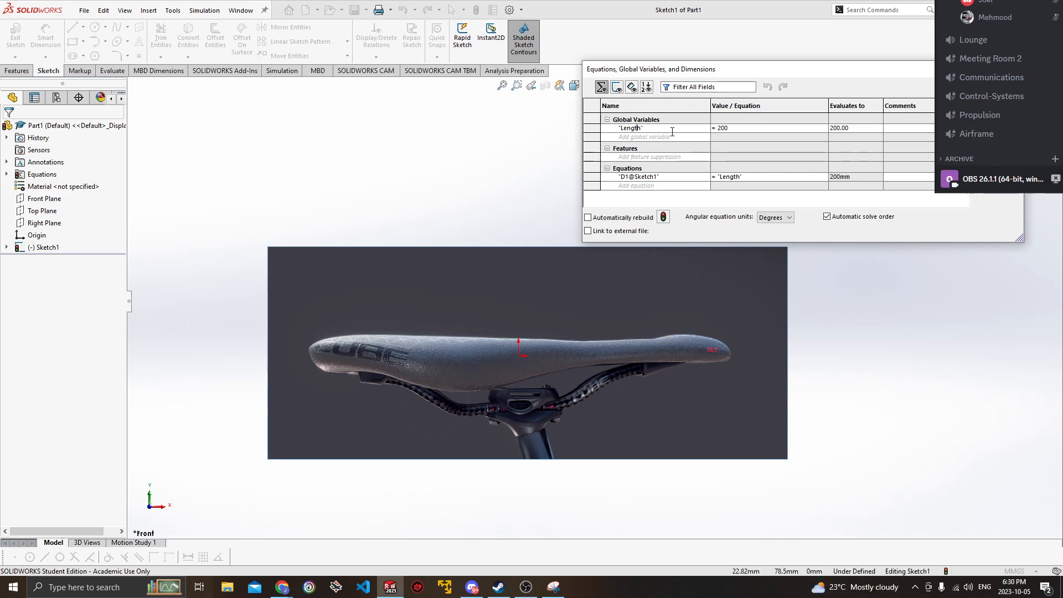
Add a new global variable named width below the Length variable.
click(647, 129)
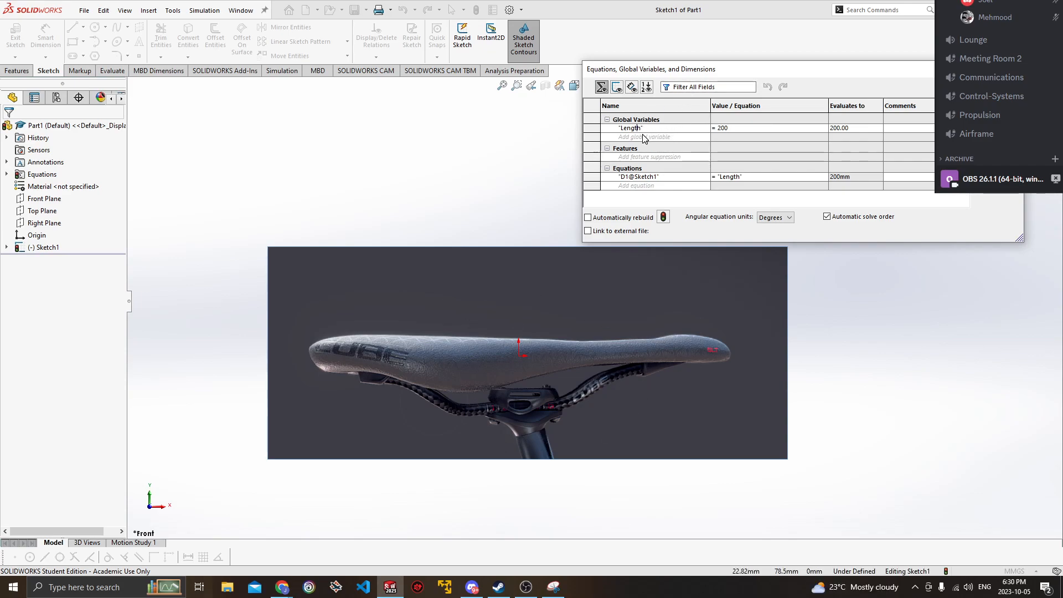
click(685, 137)
text(Widt)
key(BackSpace)
key(BackSpace)
key(BackSpace)
key(BackSpace)
text(wid)
key(BackSpace)
key(BackSpace)
key(BackSpace)
key(BackSpace)
text(widt)
key(Tab)
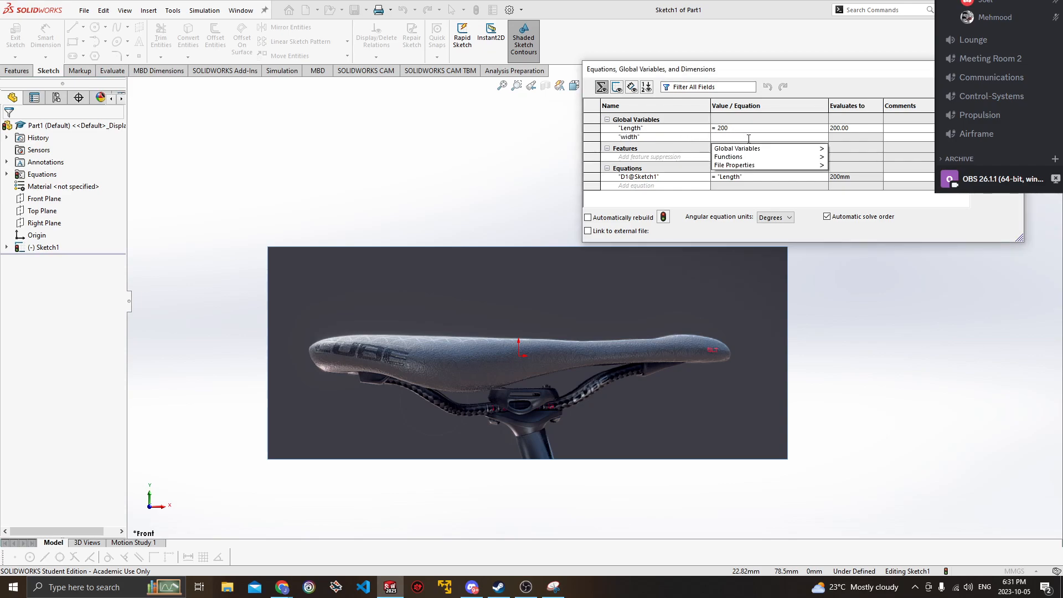
Define the width variable as the Length global variable divided by 3.
text(=)
mouse_move(755, 149)
click(862, 151)
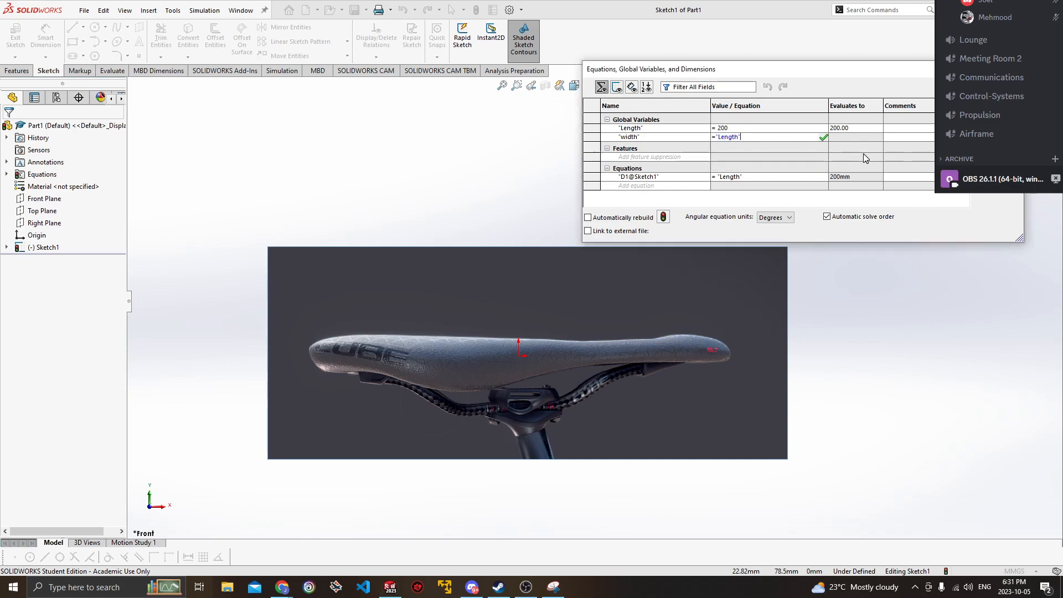
text(/3)
key(Tab)
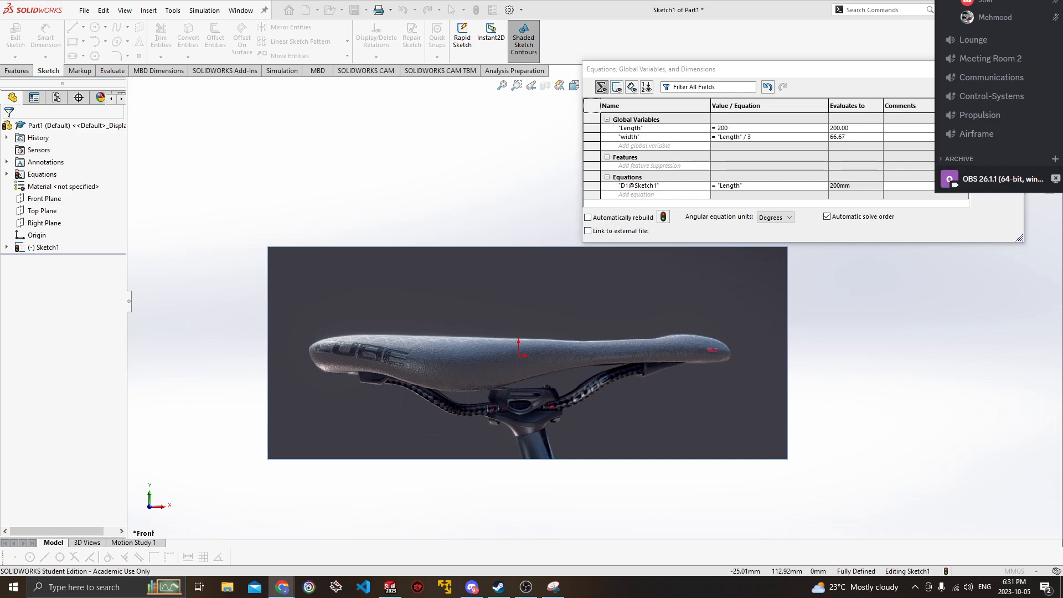
Switch to the browser's Photo measure page, calibrate the top-view picture with a 200 line along the saddle's length and measure its widest part.
drag(814, 0, 576, 151)
double_click(481, 145)
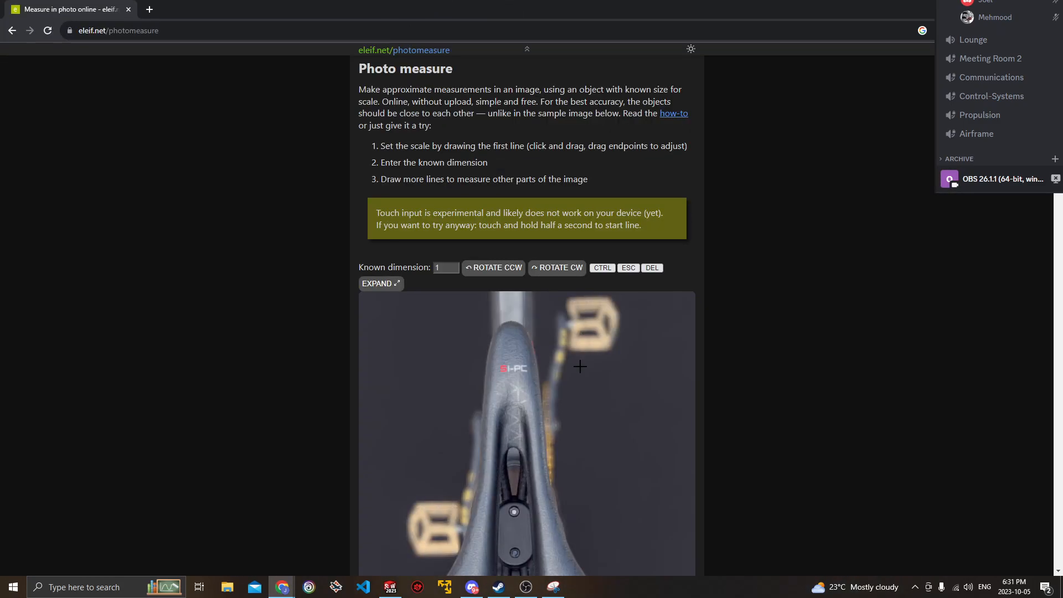
scroll(732, 302, down, 3)
scroll(732, 304, down, 3)
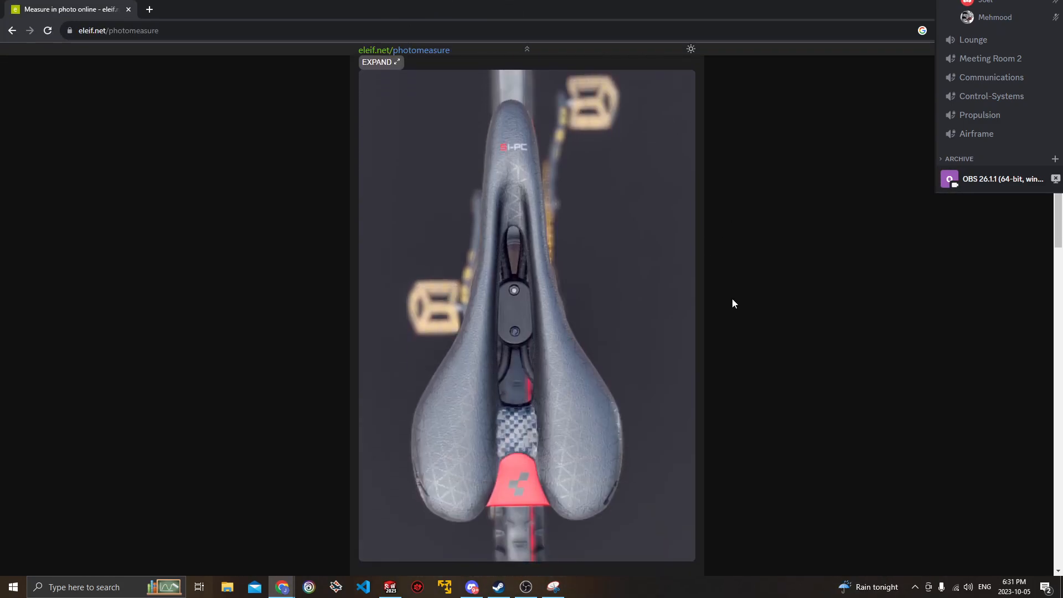
scroll(707, 310, up, 1)
key(ctrl+minus)
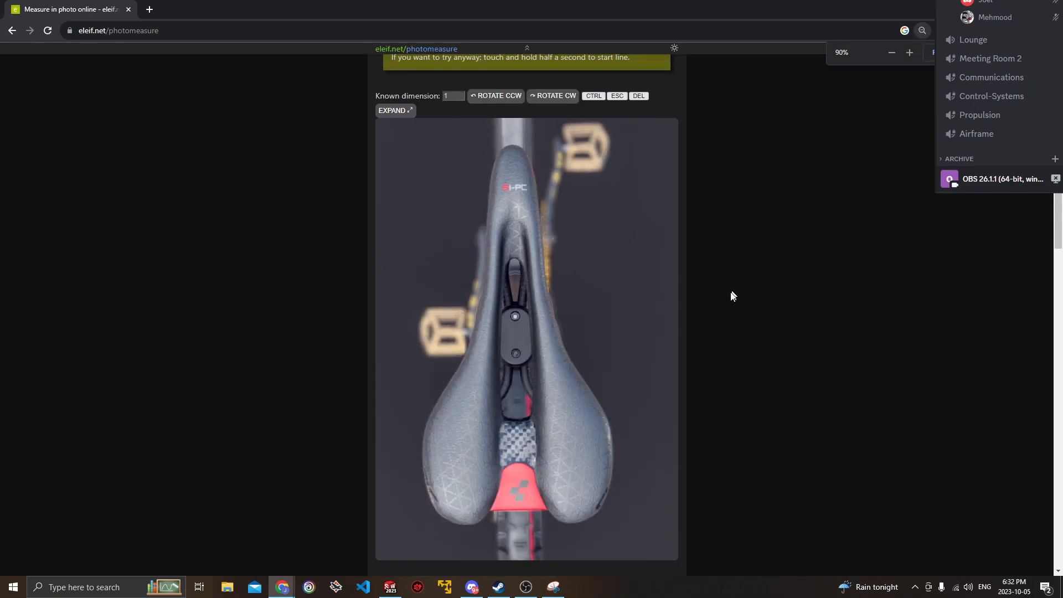
drag(520, 527, 512, 145)
drag(451, 95, 435, 94)
text(200)
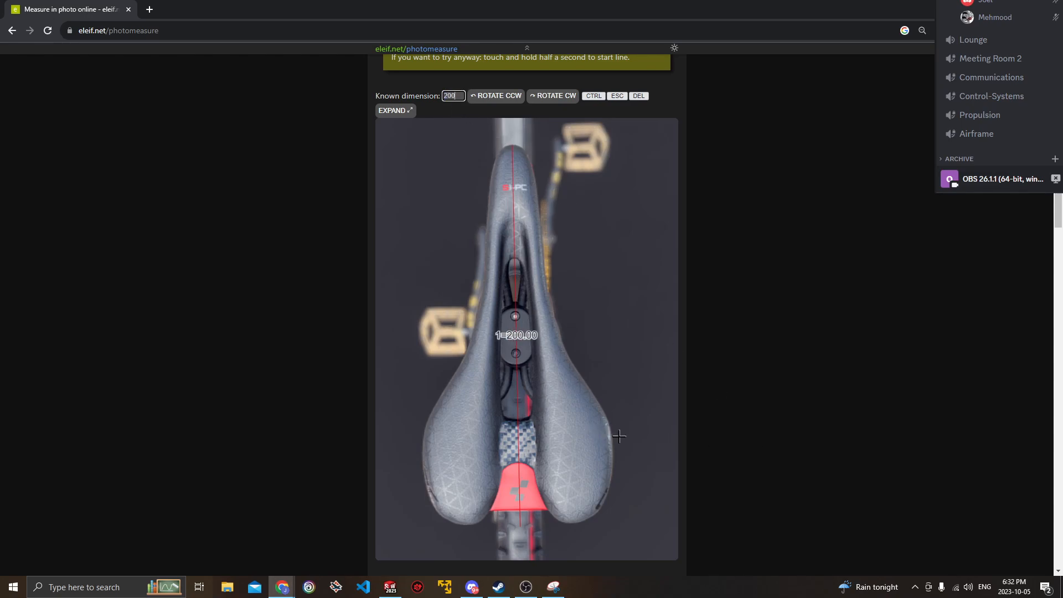
drag(614, 441, 422, 444)
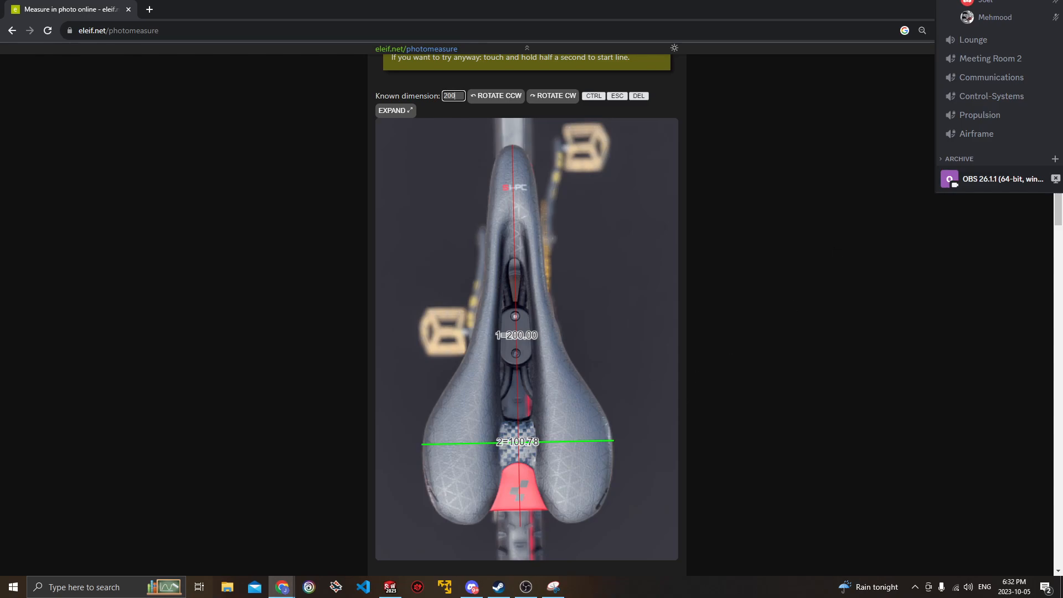
Return to SOLIDWORKS and change the width variable's equation to "Length" / 2.
key(alt+Tab)
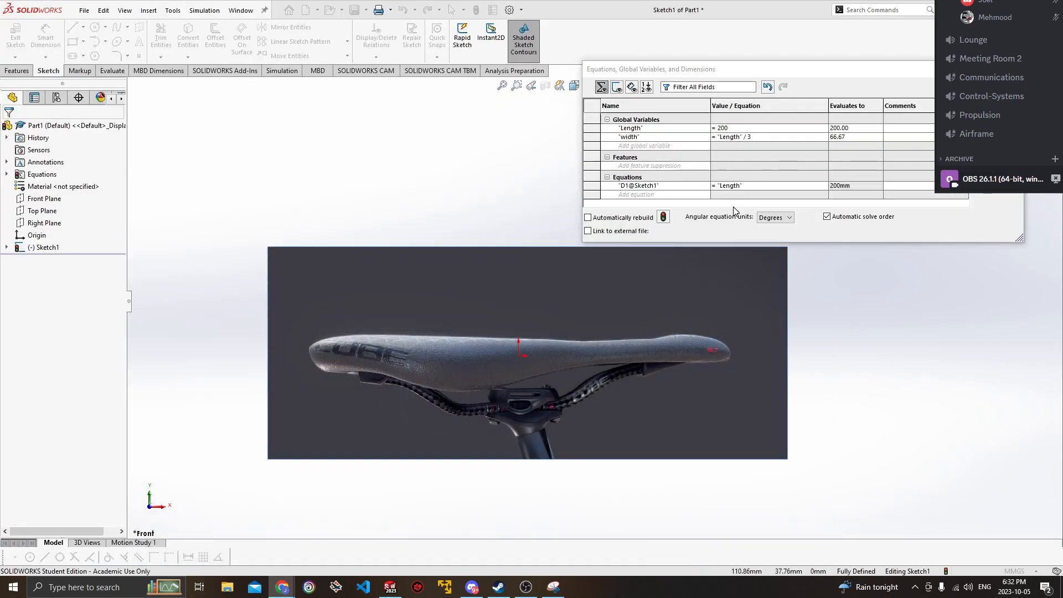
click(763, 136)
key(BackSpace)
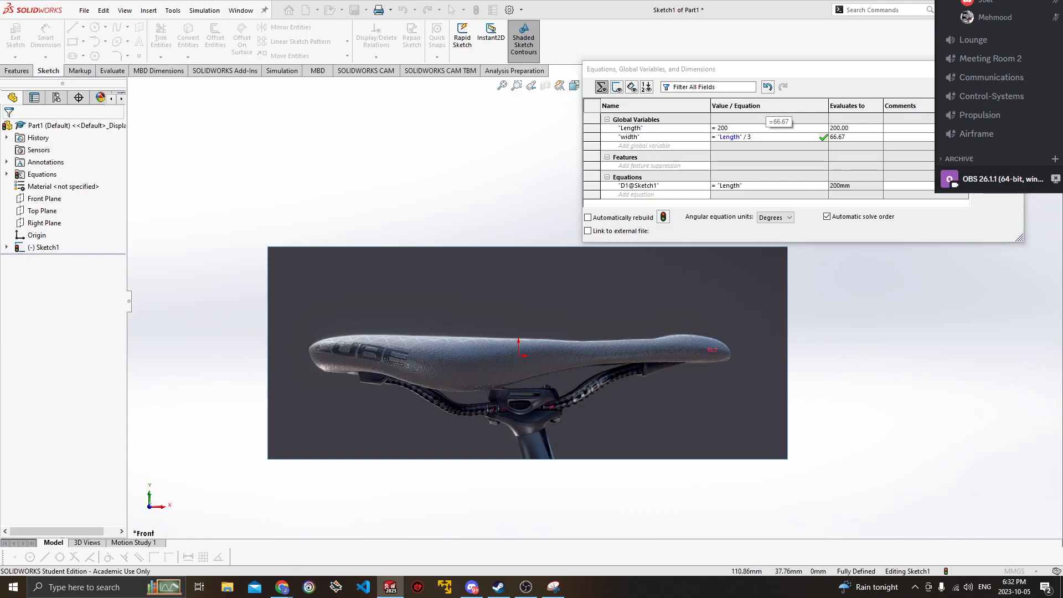
text(2)
key(Return)
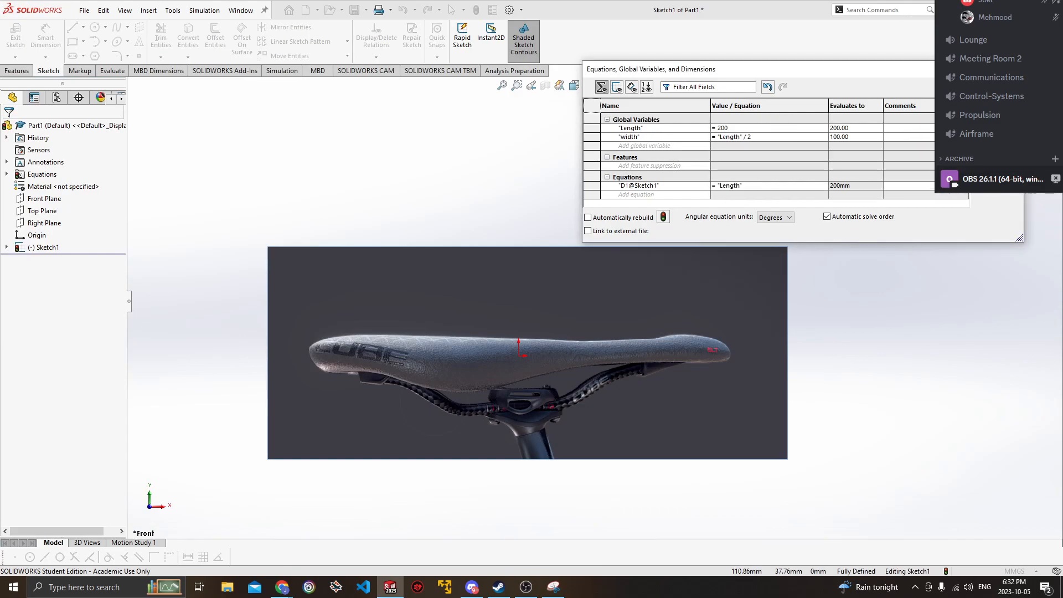
Accept the equations and exit the sketch holding the side-view picture.
click(996, 105)
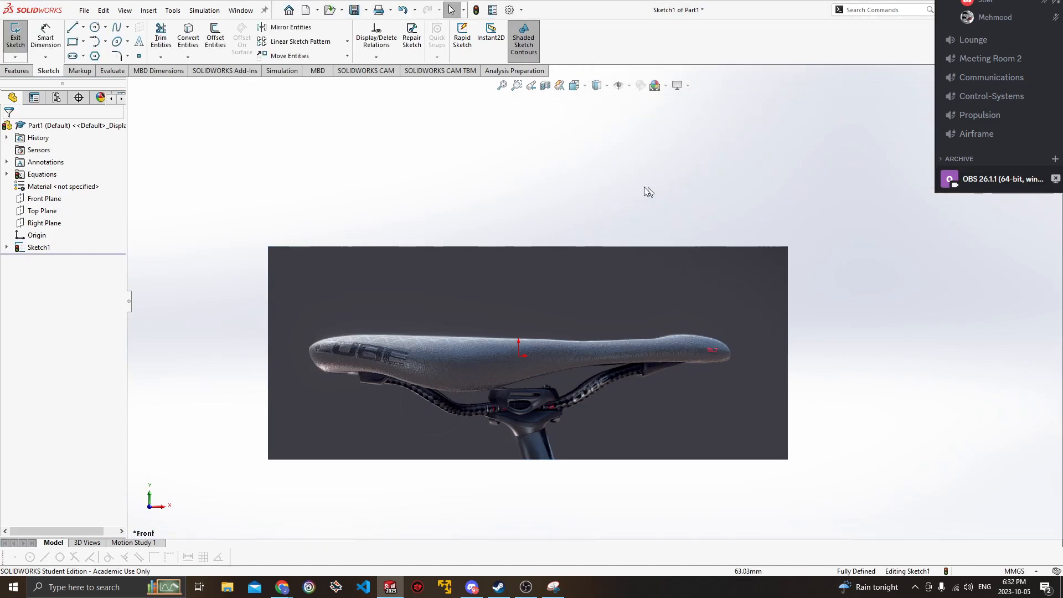
click(15, 39)
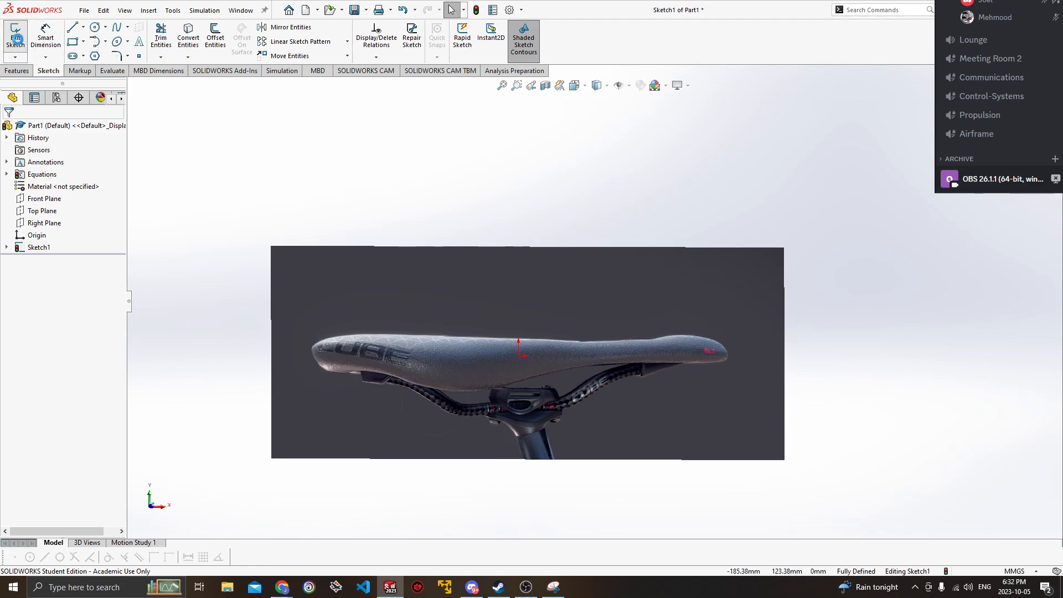
click(227, 195)
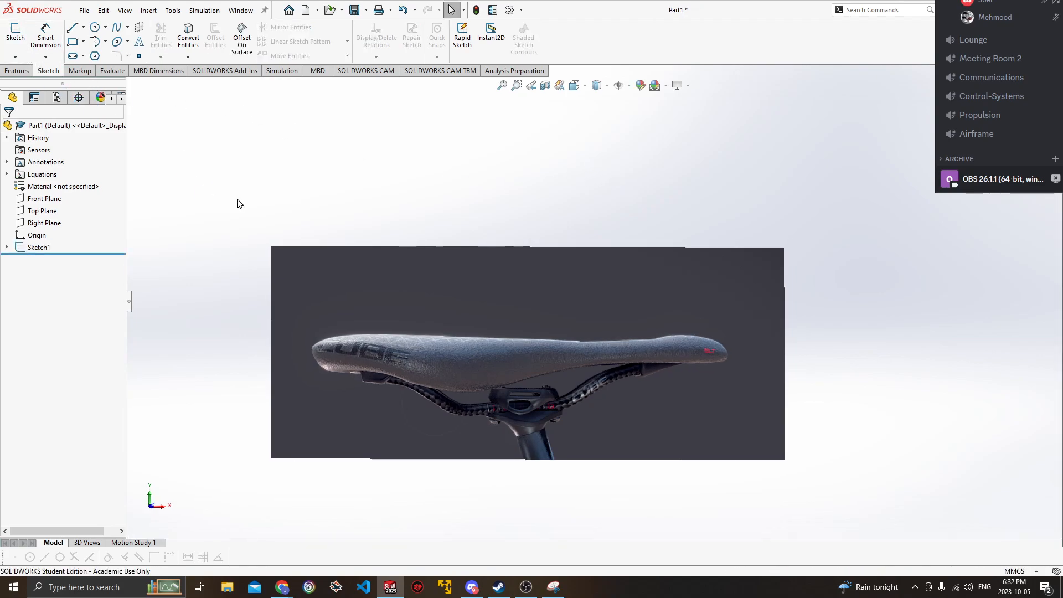
scroll(258, 187, up, 2)
scroll(260, 194, down, 2)
ctrl+middle_drag(605, 218, 587, 200)
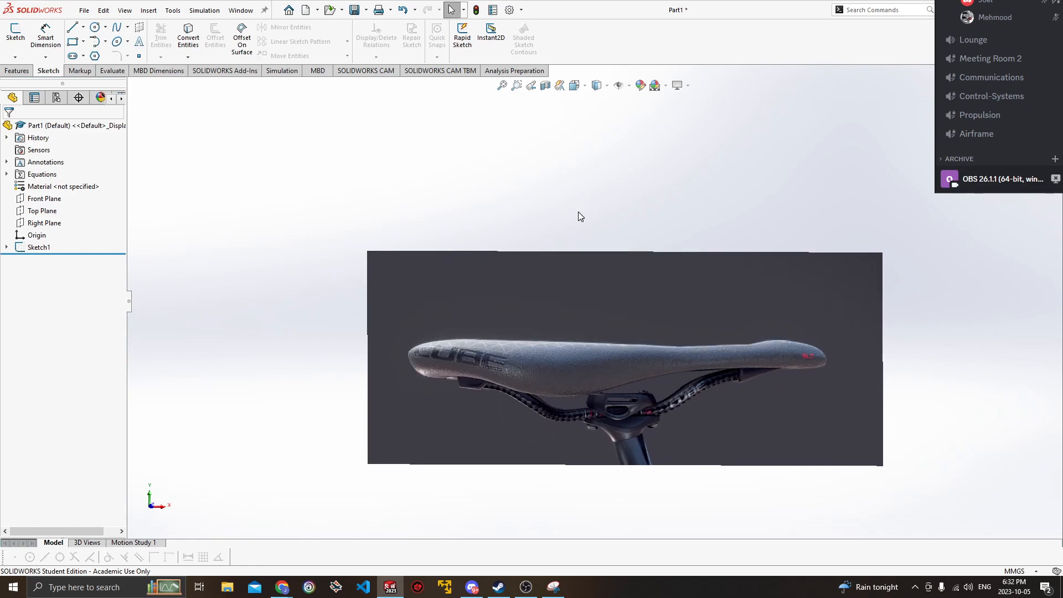
mouse_move(539, 282)
middle_down()
mouse_move(560, 235)
mouse_move(586, 283)
mouse_move(558, 269)
mouse_move(646, 209)
mouse_move(627, 218)
mouse_move(676, 238)
middle_up()
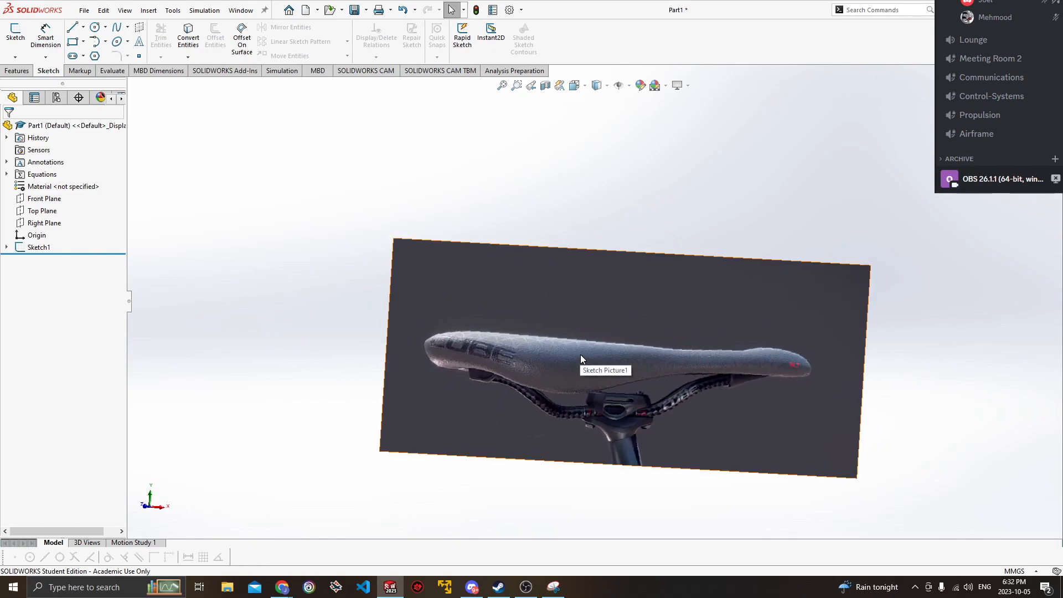
mouse_move(583, 354)
middle_down()
mouse_move(612, 232)
mouse_move(636, 237)
mouse_move(646, 225)
mouse_move(607, 226)
middle_up()
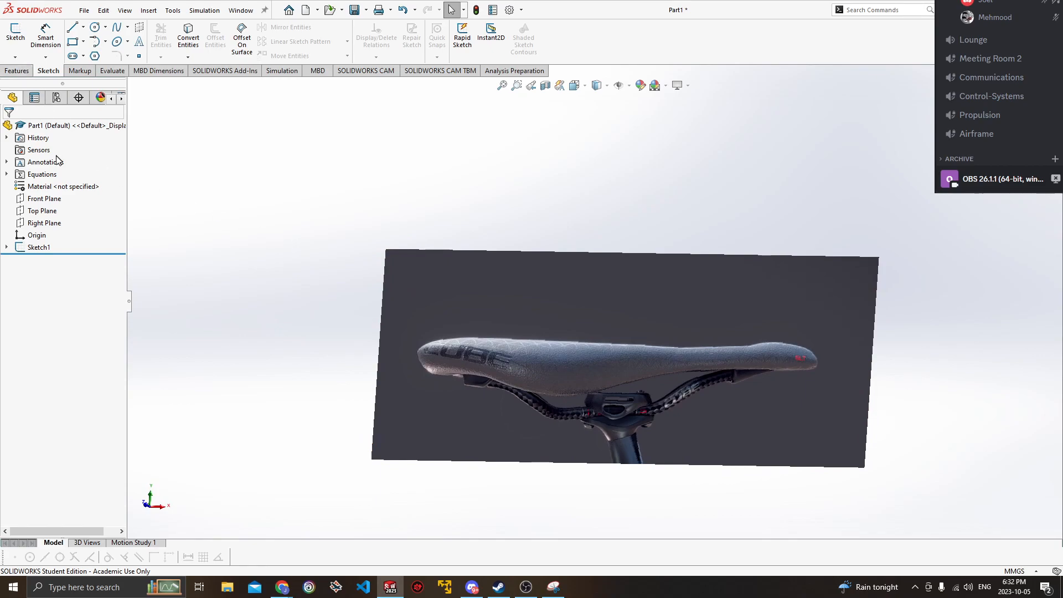
click(15, 57)
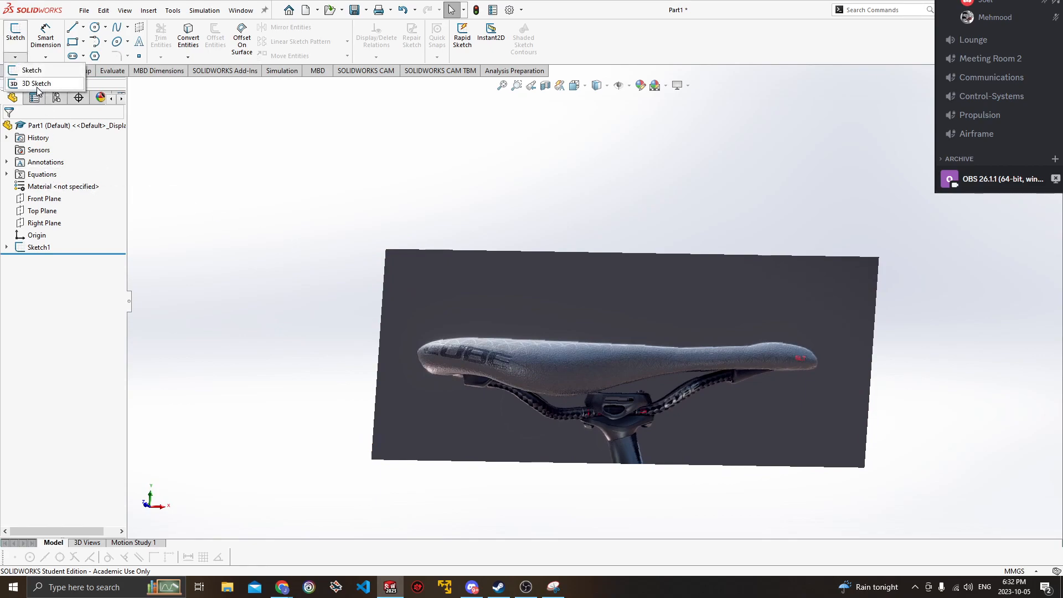
click(44, 248)
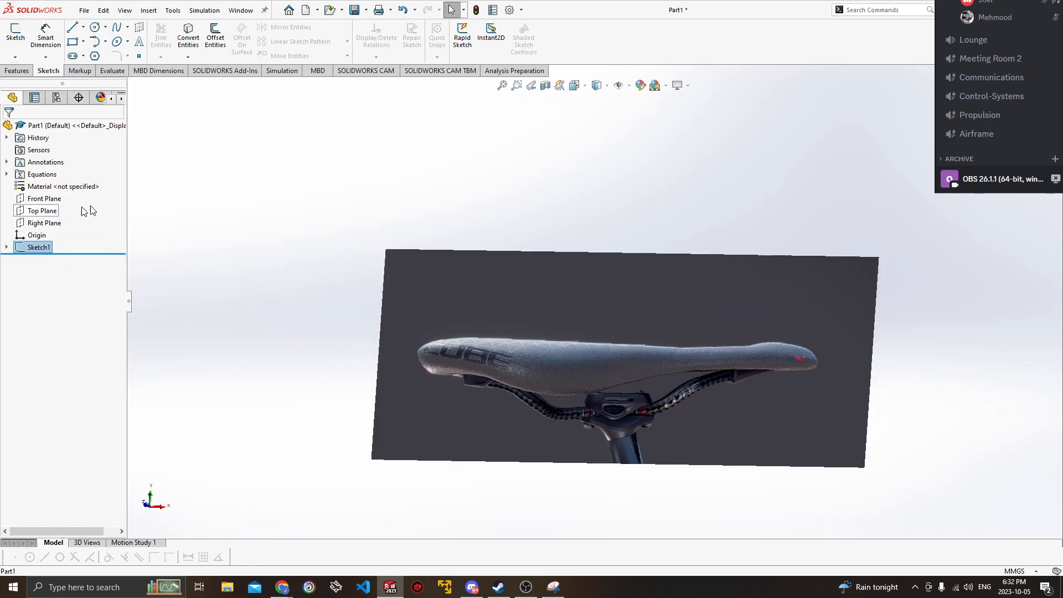
key(space)
middle_drag(601, 238, 576, 274)
mouse_move(487, 261)
middle_down()
mouse_move(615, 289)
mouse_move(617, 299)
mouse_move(487, 290)
mouse_move(506, 283)
mouse_move(627, 376)
mouse_move(528, 160)
mouse_move(547, 177)
mouse_move(527, 154)
middle_up()
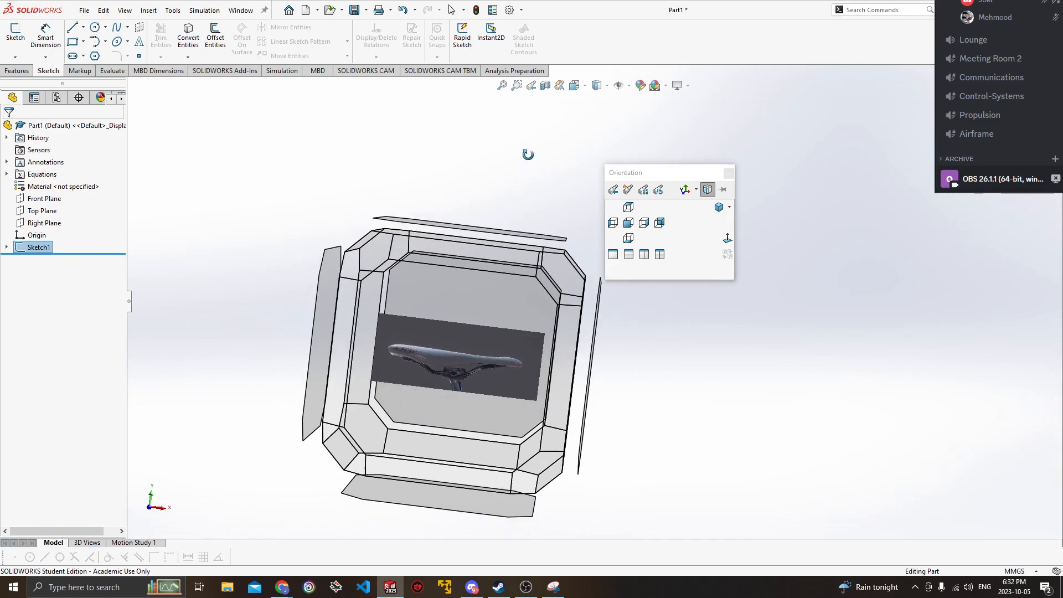
middle_drag(522, 231, 560, 393)
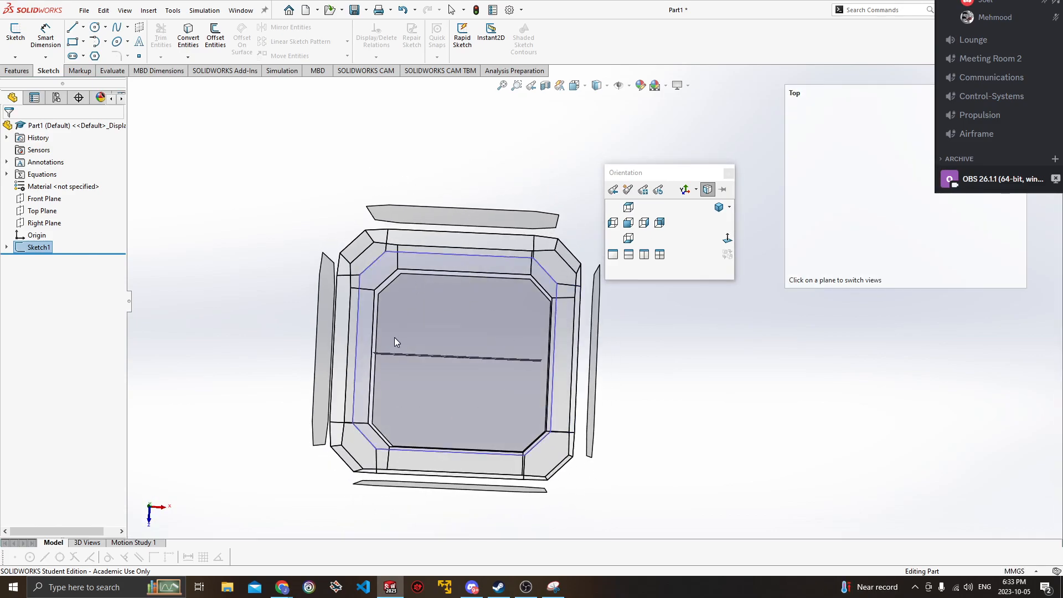
key(Escape)
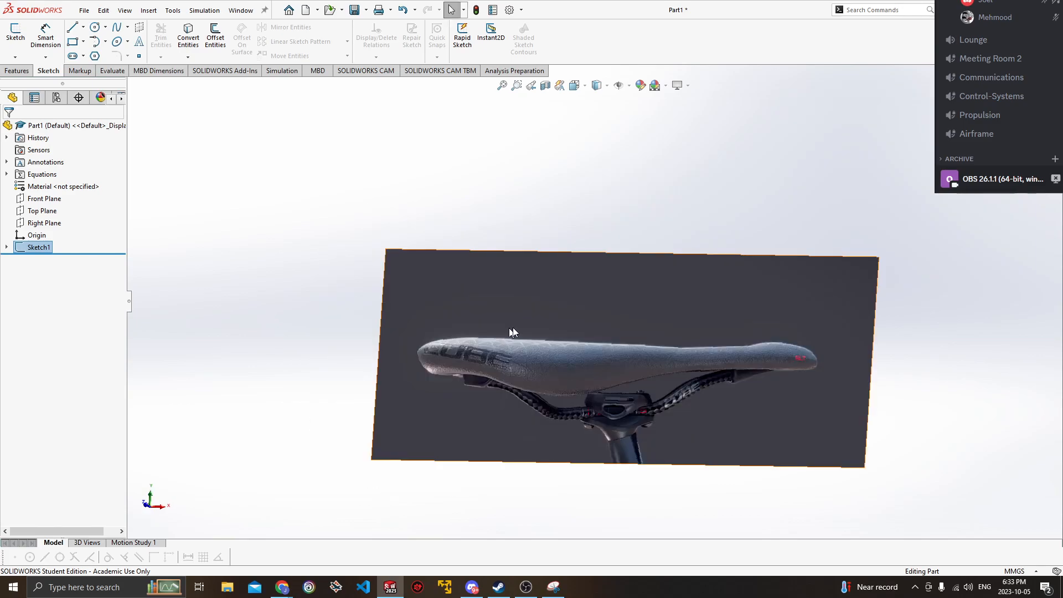
Start a new sketch on the Top Plane.
ctrl+middle_drag(683, 330, 661, 300)
middle_drag(492, 209, 471, 197)
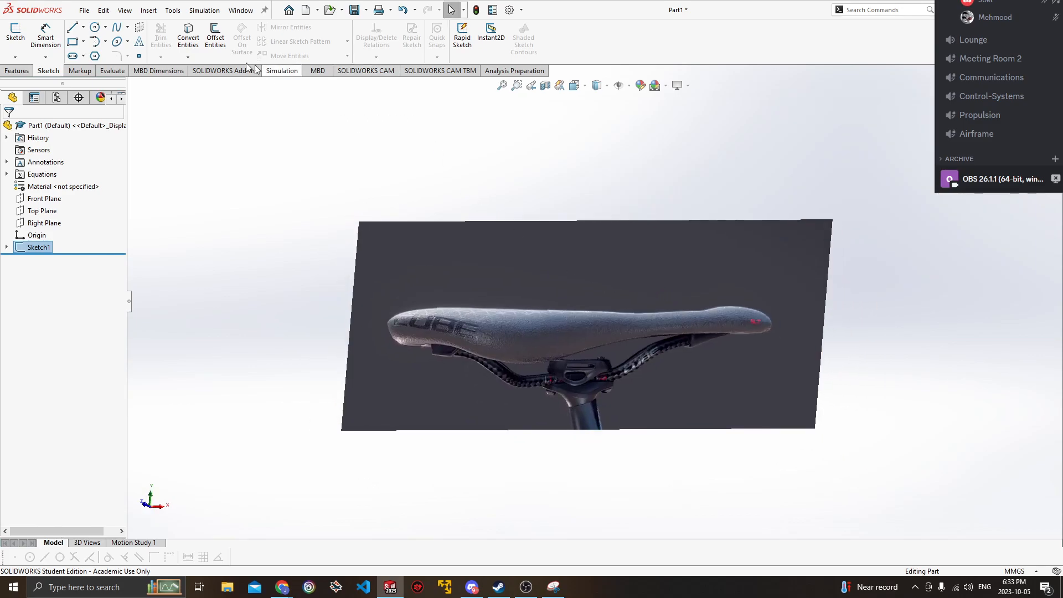
click(42, 211)
middle_drag(332, 188, 432, 274)
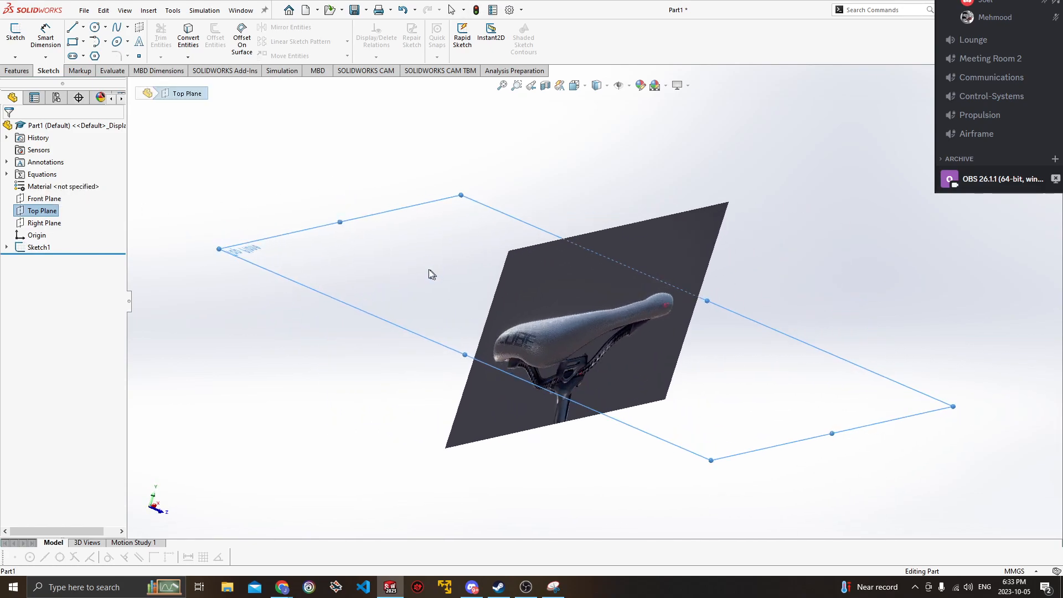
click(24, 53)
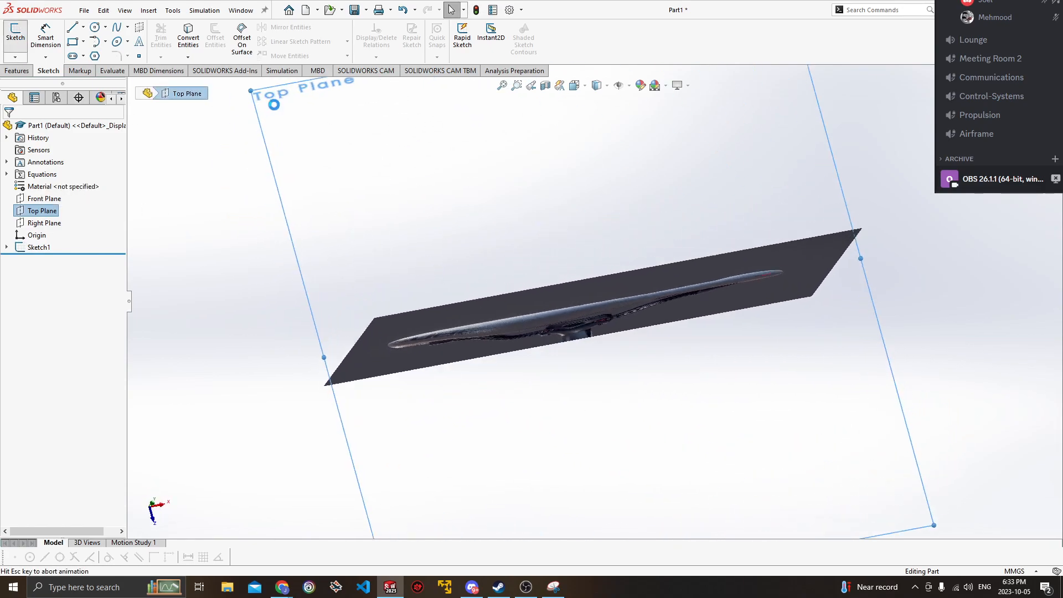
Insert the Bike Top image as a sketch picture in the Top Plane sketch.
click(157, 12)
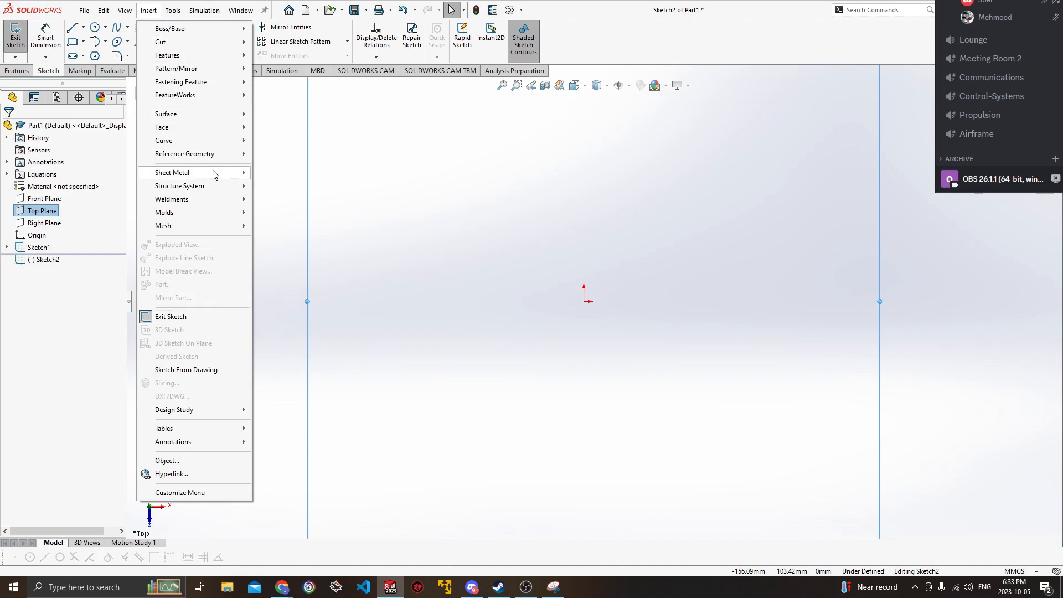
mouse_move(215, 175)
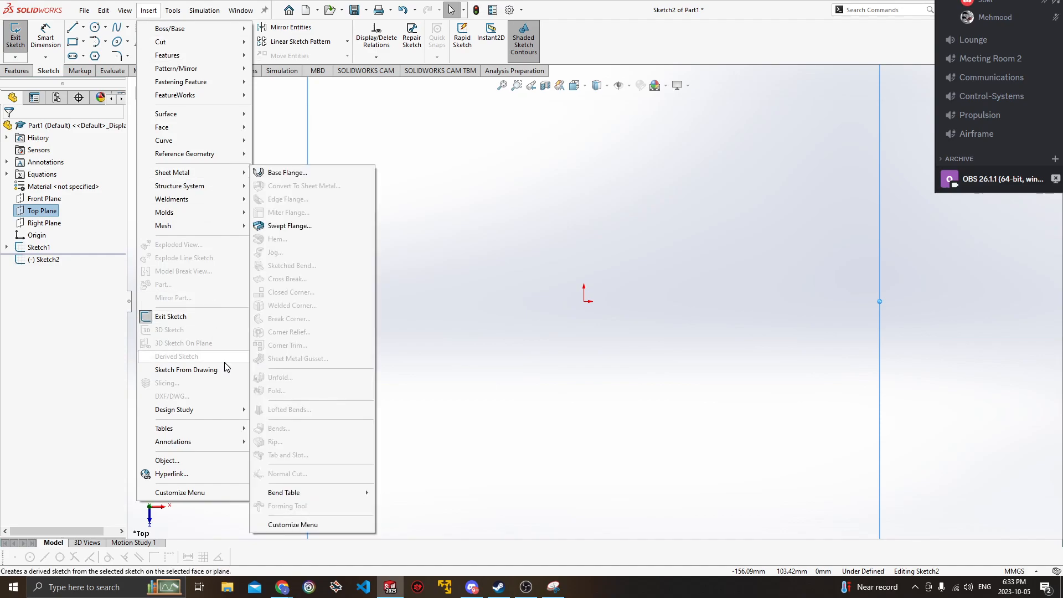
mouse_move(172, 10)
mouse_move(227, 325)
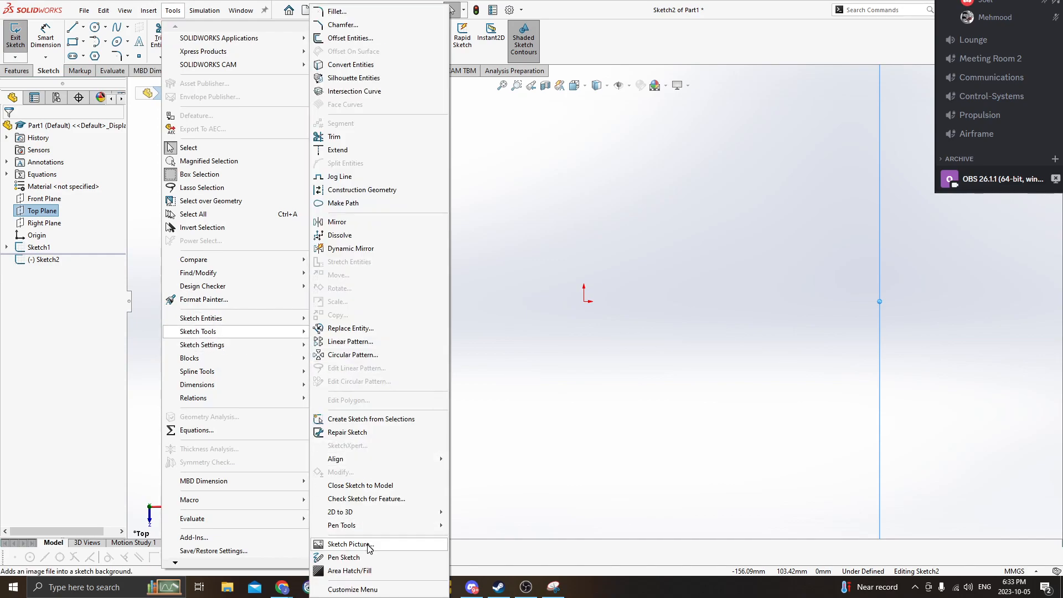
click(368, 547)
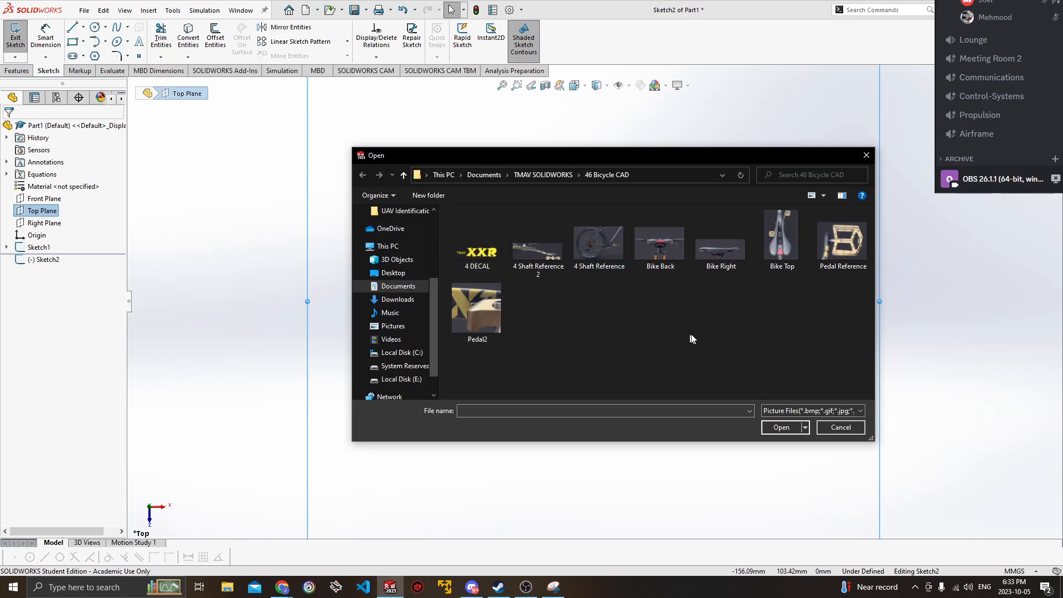
click(784, 427)
Move the top-view picture so that the rear half of the saddle surrounds the sketch origin.
scroll(667, 346, up, 5)
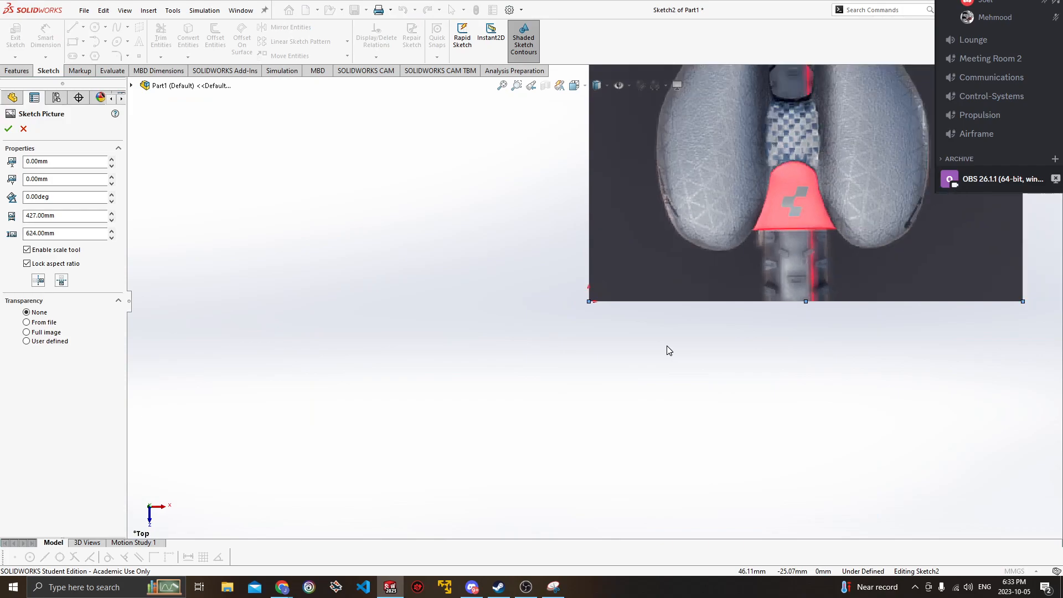
ctrl+middle_drag(666, 330, 628, 442)
scroll(628, 441, up, 1)
scroll(628, 441, down, 1)
mouse_move(665, 323)
mouse_down()
mouse_move(640, 360)
mouse_move(522, 453)
mouse_up()
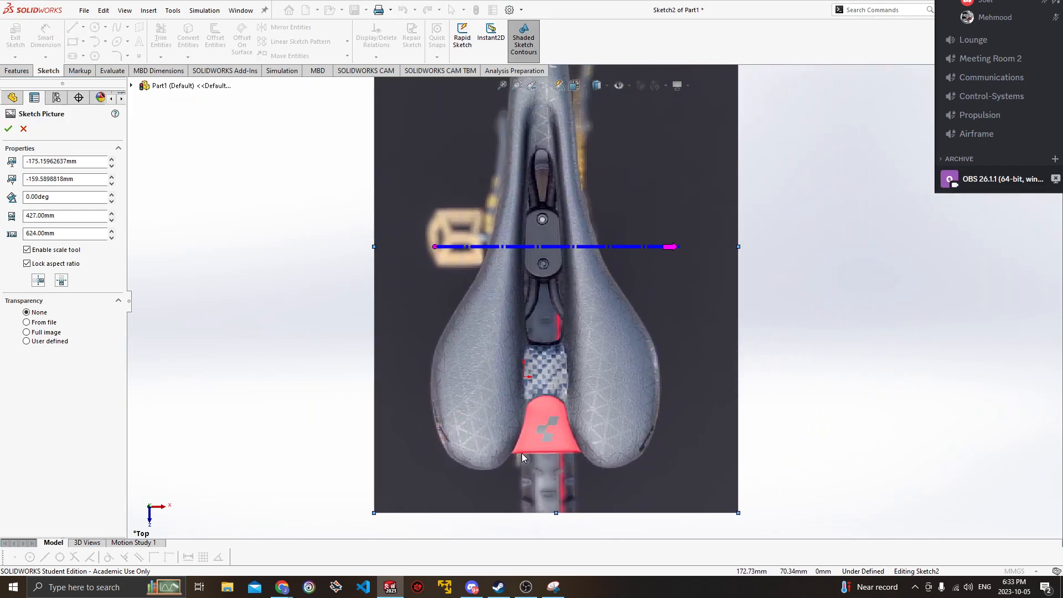
Span the picture's scale line across the saddle's widest part and set its length to the "width" variable.
drag(435, 246, 430, 369)
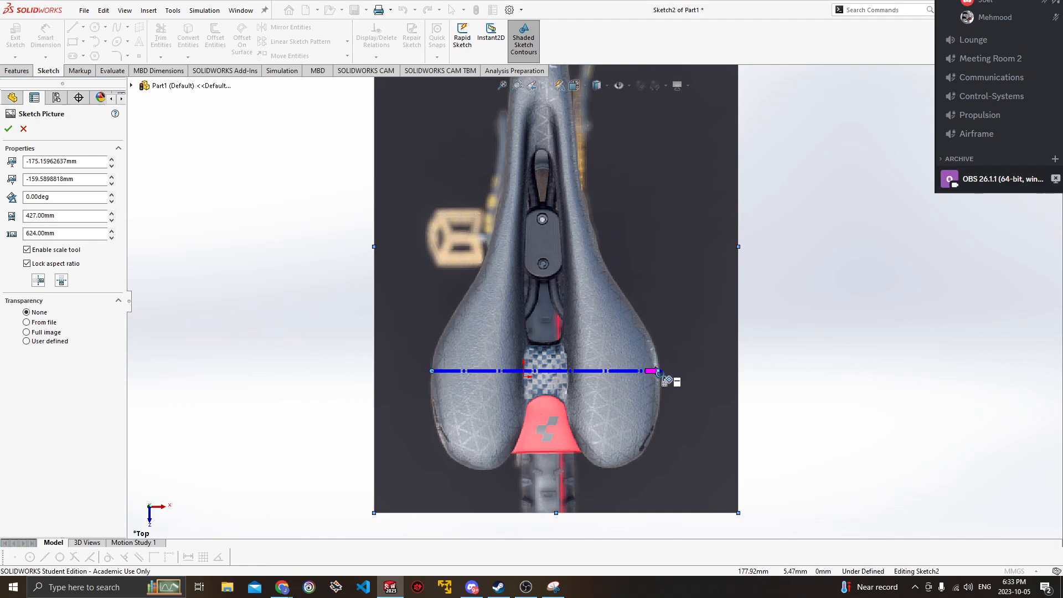
double_click(427, 371)
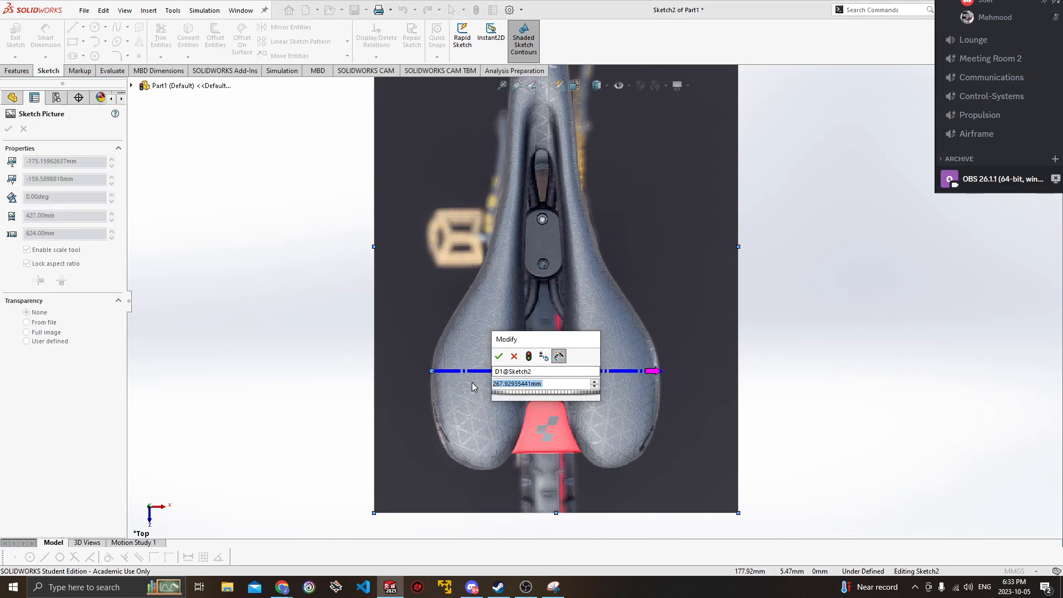
text(=w)
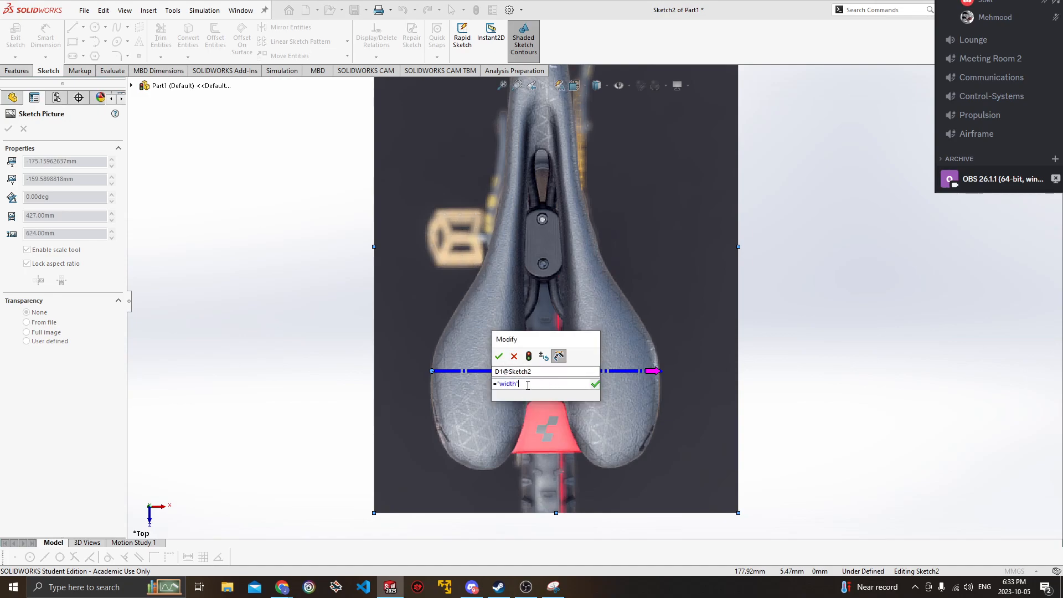
click(498, 357)
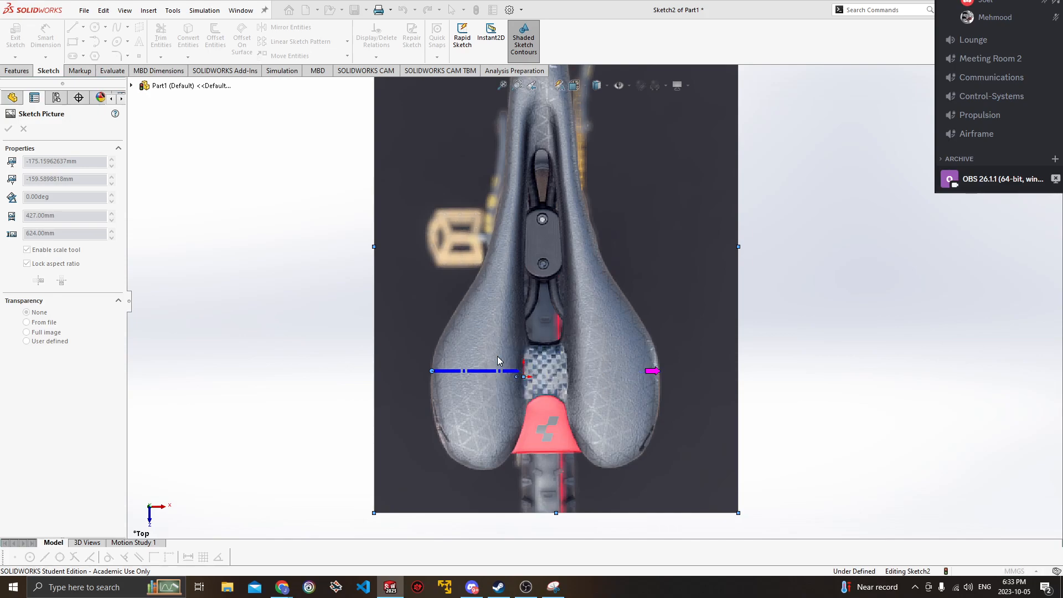
Move the scaled top-view picture over the side-view picture and rotate it to -90 degrees.
mouse_move(436, 326)
mouse_down()
mouse_move(557, 346)
mouse_move(573, 386)
mouse_move(570, 456)
mouse_up()
middle_drag(615, 449, 642, 238)
ctrl+middle_drag(690, 416, 690, 412)
middle_drag(736, 360, 756, 406)
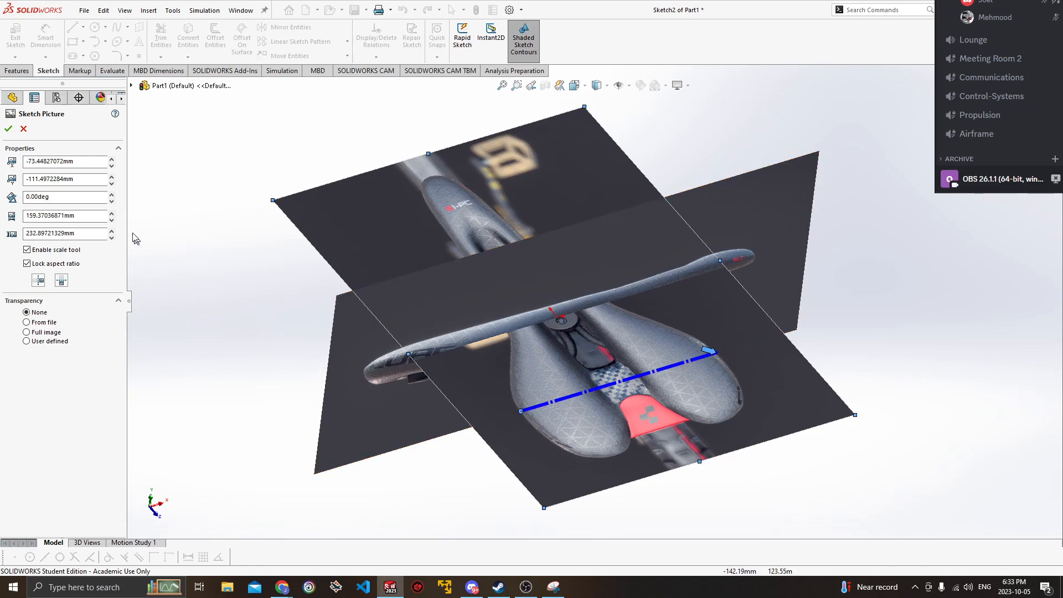
click(111, 194)
click(112, 193)
click(111, 193)
click(111, 194)
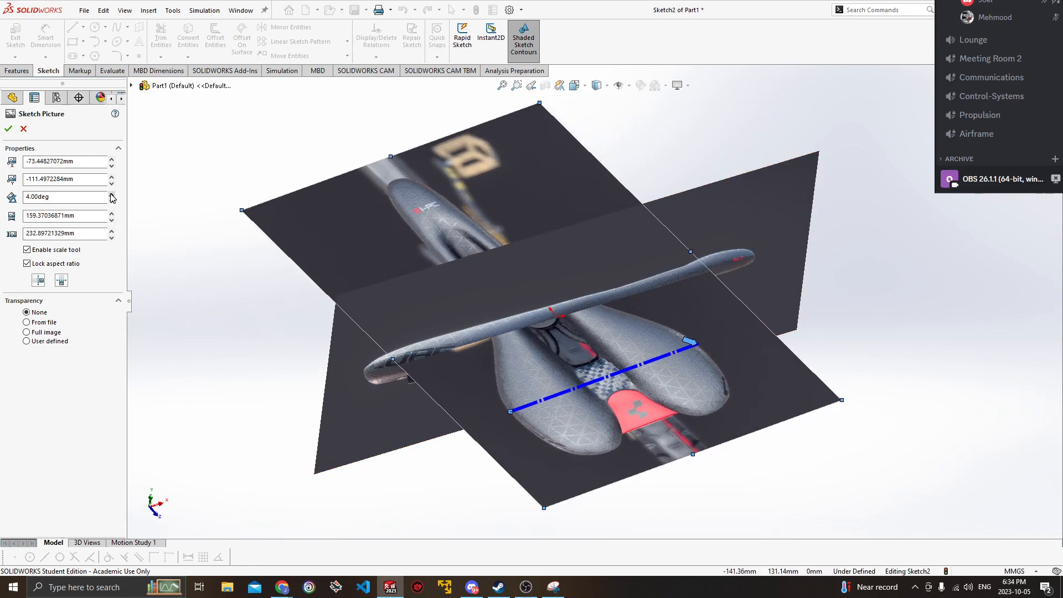
click(111, 194)
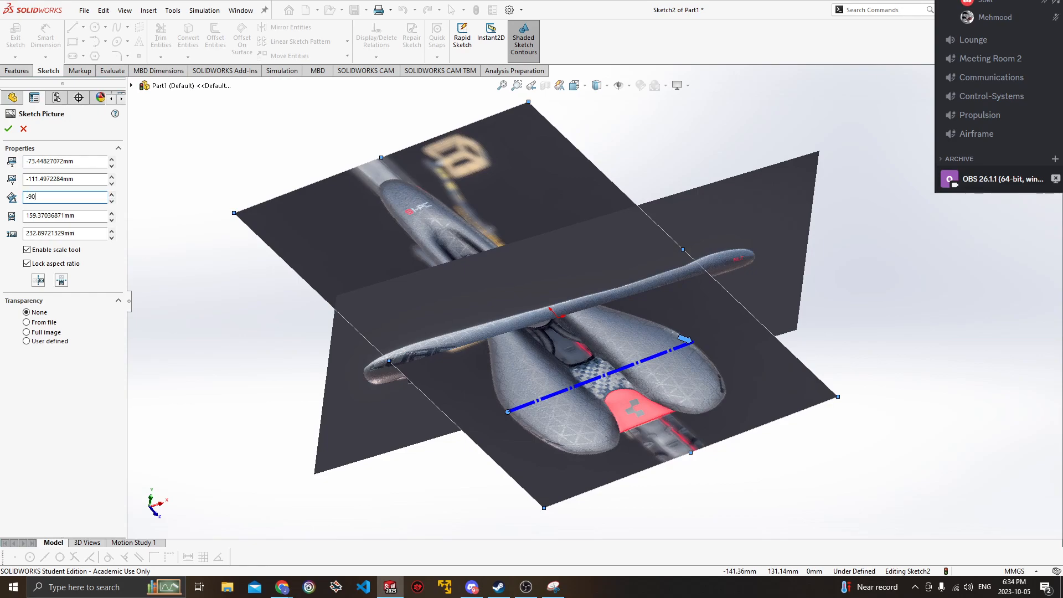
text(-90)
key(Return)
Move the rotated picture in a straight-down view so that the saddle is centred on the origin.
mouse_move(531, 377)
middle_down()
mouse_move(499, 349)
mouse_move(629, 430)
middle_up()
mouse_move(747, 454)
mouse_down()
mouse_move(612, 388)
mouse_move(480, 283)
mouse_up()
mouse_move(486, 356)
middle_down()
mouse_move(499, 357)
mouse_move(505, 408)
middle_up()
key(space)
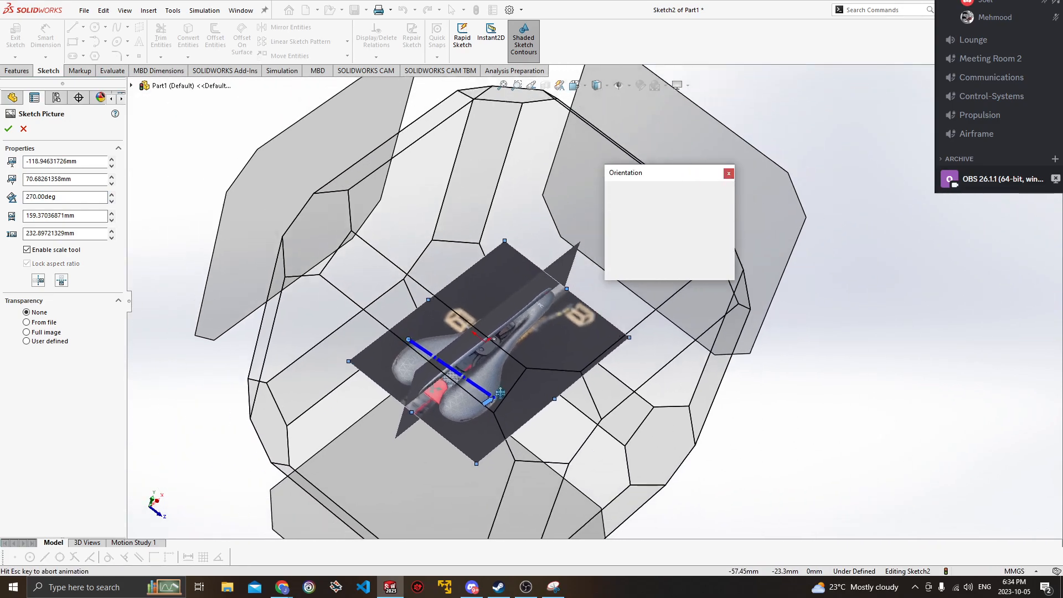
click(480, 331)
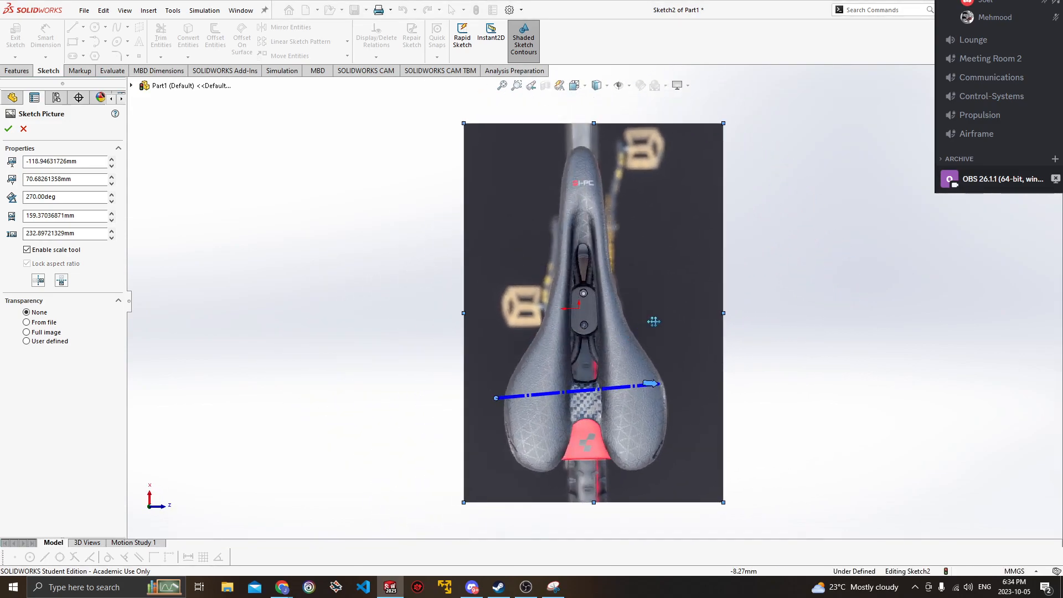
drag(665, 325, 659, 323)
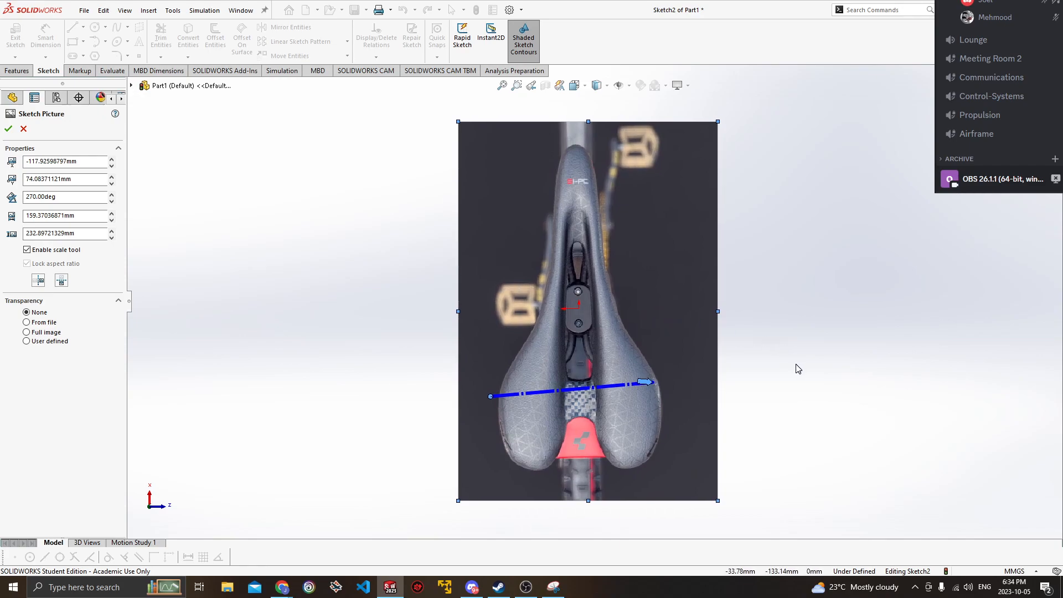
mouse_move(623, 387)
mouse_down()
mouse_move(562, 383)
mouse_move(539, 394)
mouse_move(574, 373)
mouse_move(622, 387)
mouse_up()
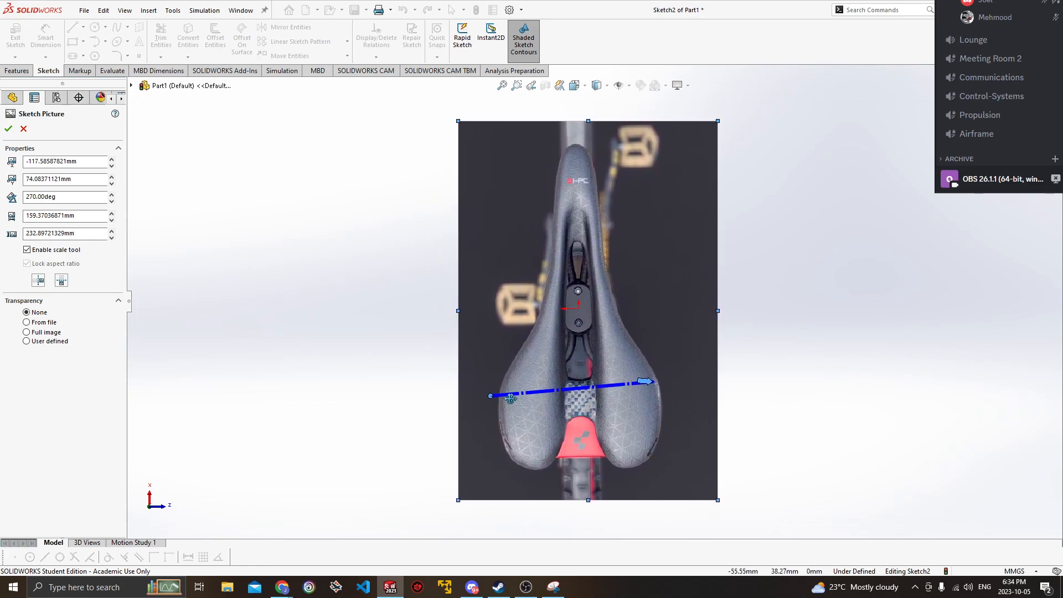
Fine-tune the top-view picture's position so that its saddle lines up with the saddle in the side-view picture.
drag(491, 396, 499, 402)
mouse_move(718, 392)
mouse_down()
mouse_move(751, 381)
mouse_move(755, 391)
mouse_up()
scroll(756, 390, up, 1)
mouse_move(864, 368)
middle_down()
mouse_move(769, 361)
mouse_move(815, 391)
middle_up()
drag(701, 366, 664, 341)
middle_drag(701, 398, 722, 322)
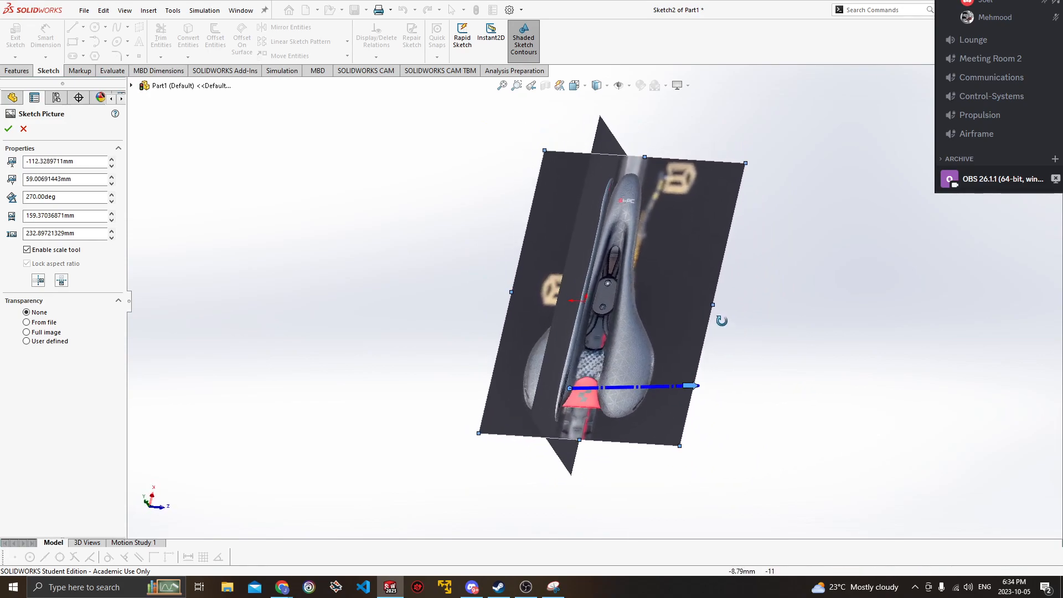
drag(665, 366, 656, 362)
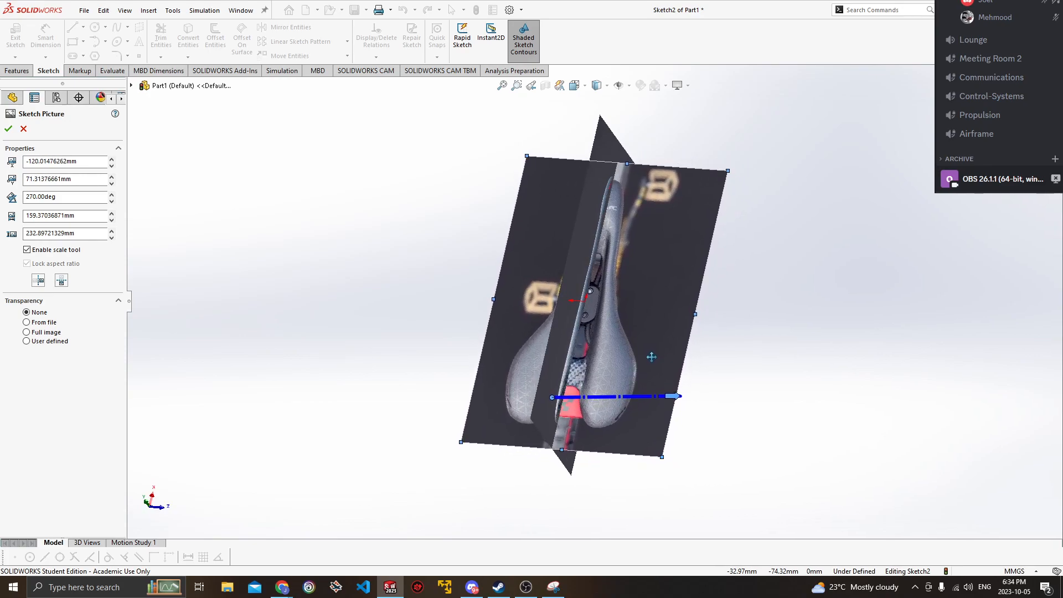
mouse_move(676, 361)
middle_down()
mouse_move(700, 323)
mouse_move(691, 373)
mouse_move(617, 327)
mouse_move(609, 344)
mouse_move(629, 412)
mouse_move(655, 416)
middle_up()
drag(628, 393, 627, 391)
mouse_move(626, 392)
middle_down()
mouse_move(627, 337)
mouse_move(648, 451)
mouse_move(637, 449)
mouse_move(632, 416)
mouse_move(664, 459)
mouse_move(665, 446)
middle_up()
drag(579, 395, 579, 393)
mouse_move(579, 394)
middle_down()
mouse_move(642, 383)
mouse_move(650, 444)
mouse_move(672, 444)
mouse_move(673, 489)
mouse_move(657, 499)
mouse_move(668, 504)
mouse_move(718, 323)
mouse_move(762, 327)
mouse_move(765, 353)
mouse_move(704, 338)
mouse_move(779, 371)
mouse_move(811, 424)
mouse_move(792, 398)
mouse_move(689, 451)
mouse_move(700, 457)
mouse_move(707, 408)
mouse_move(731, 457)
middle_up()
Close the top-view picture's settings and exit its sketch.
click(23, 129)
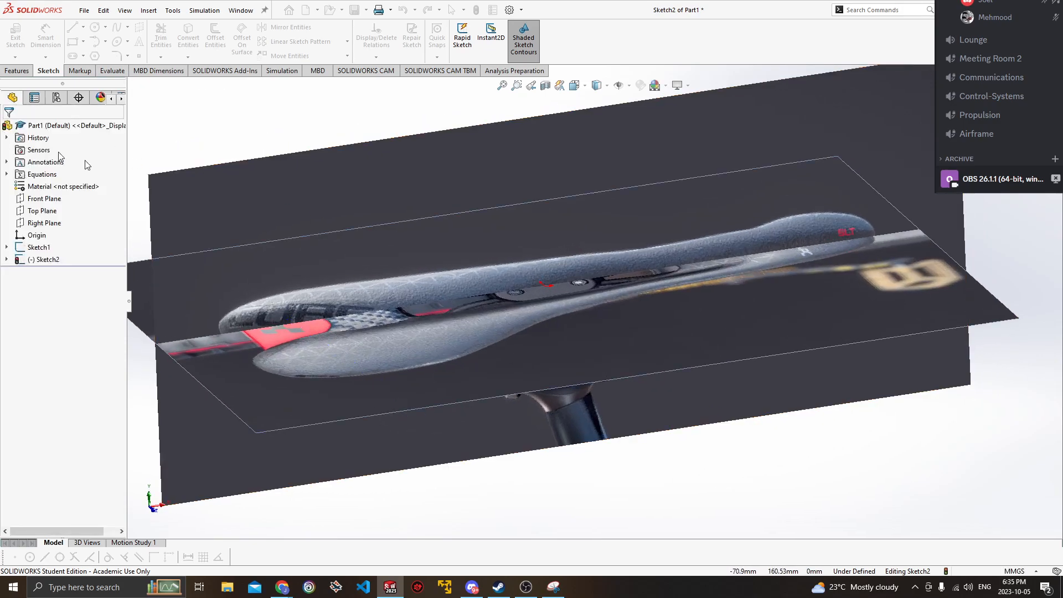
scroll(349, 282, up, 5)
mouse_move(348, 283)
middle_down()
mouse_move(436, 311)
mouse_move(411, 282)
middle_up()
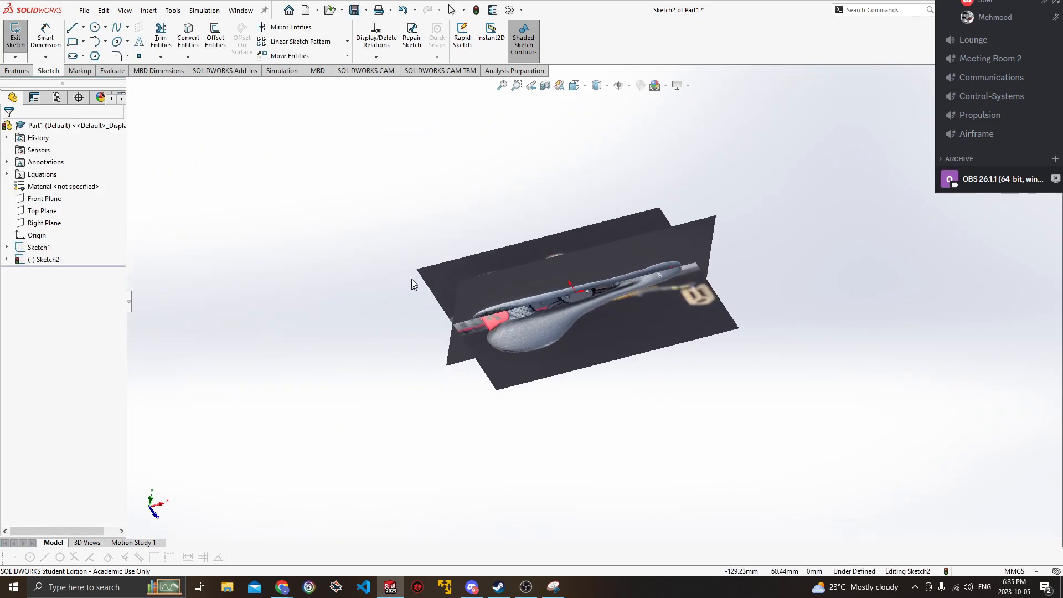
middle_drag(630, 290, 464, 226)
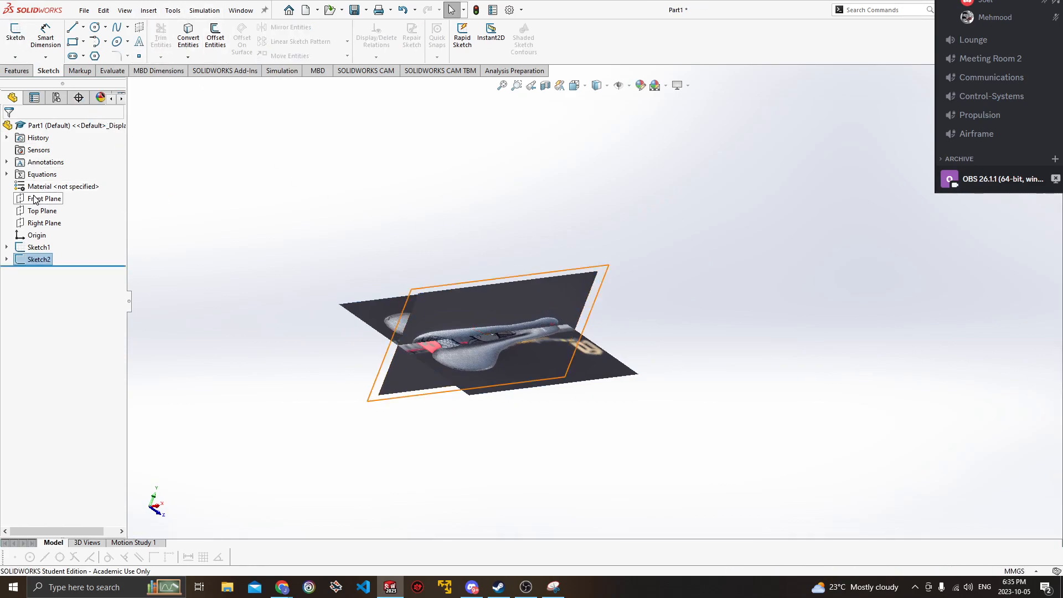
Start a new sketch on the Right Plane.
click(45, 223)
middle_drag(310, 199, 408, 174)
scroll(225, 106, down, 1)
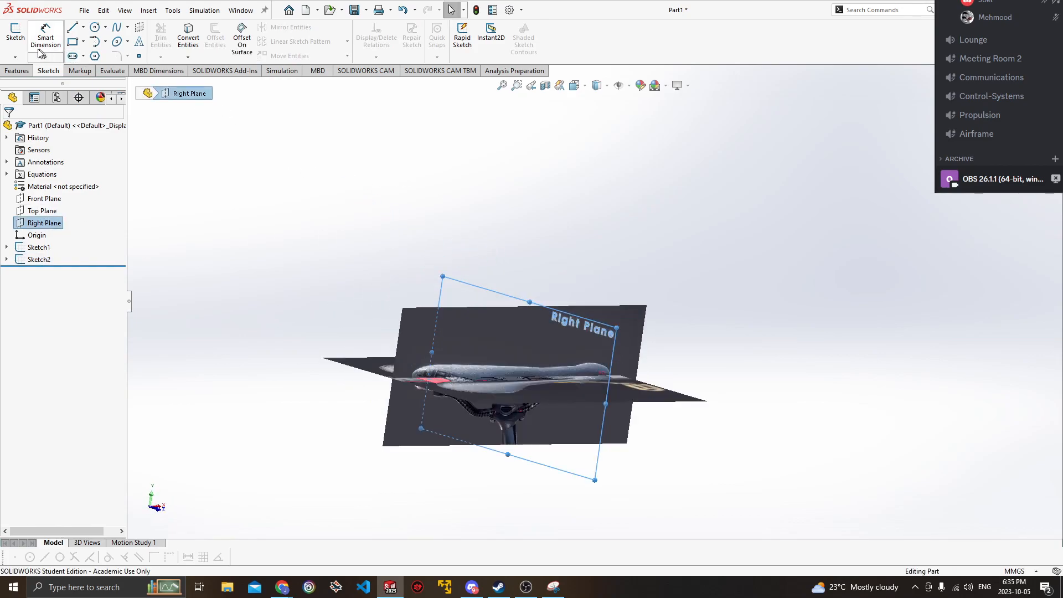
click(15, 38)
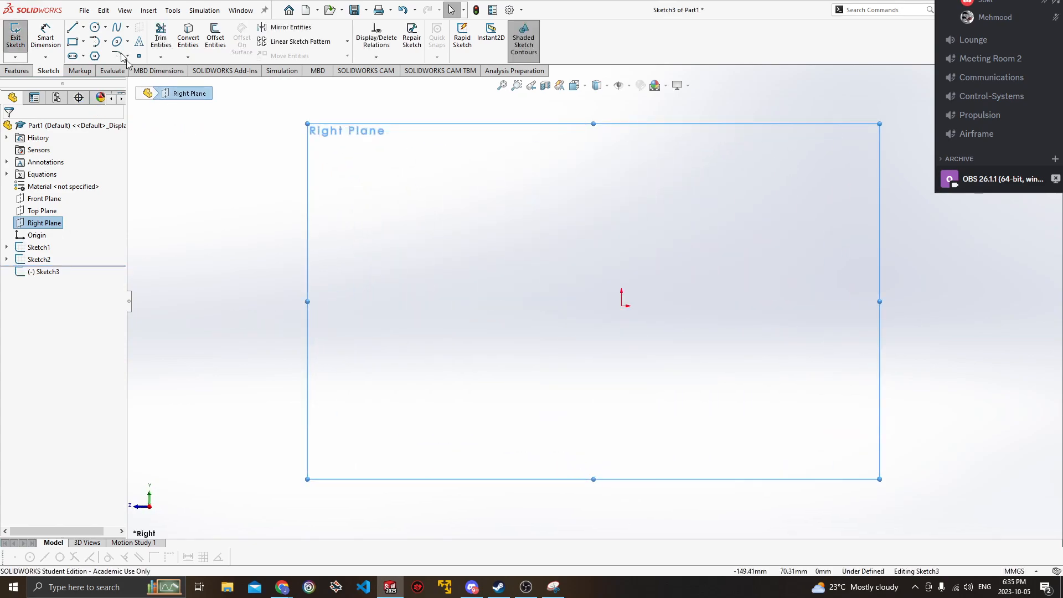
Insert the Bike Back image as a sketch picture in the Right Plane sketch.
click(174, 11)
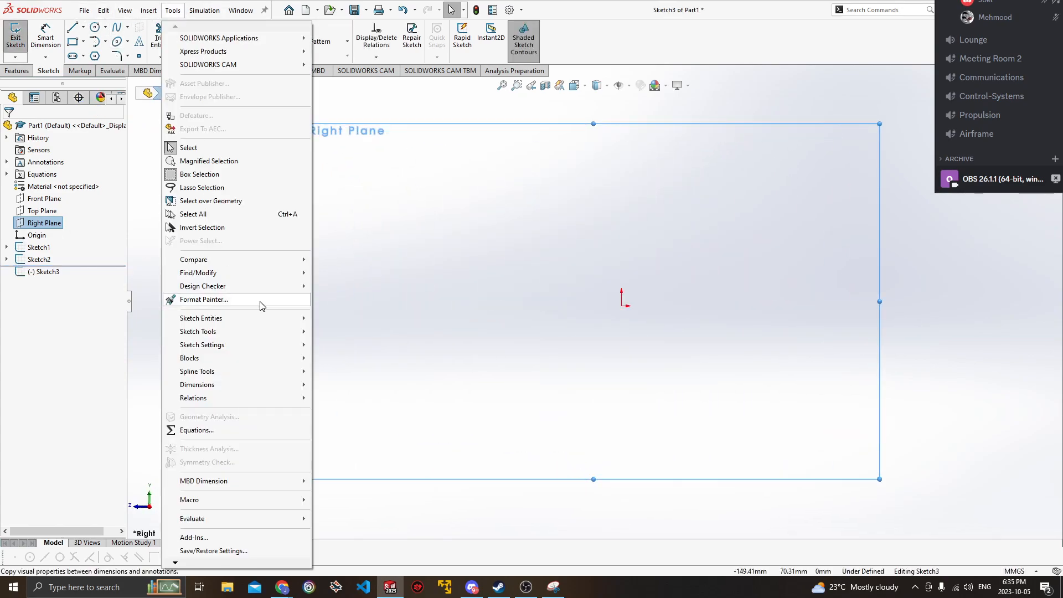
mouse_move(244, 332)
click(363, 547)
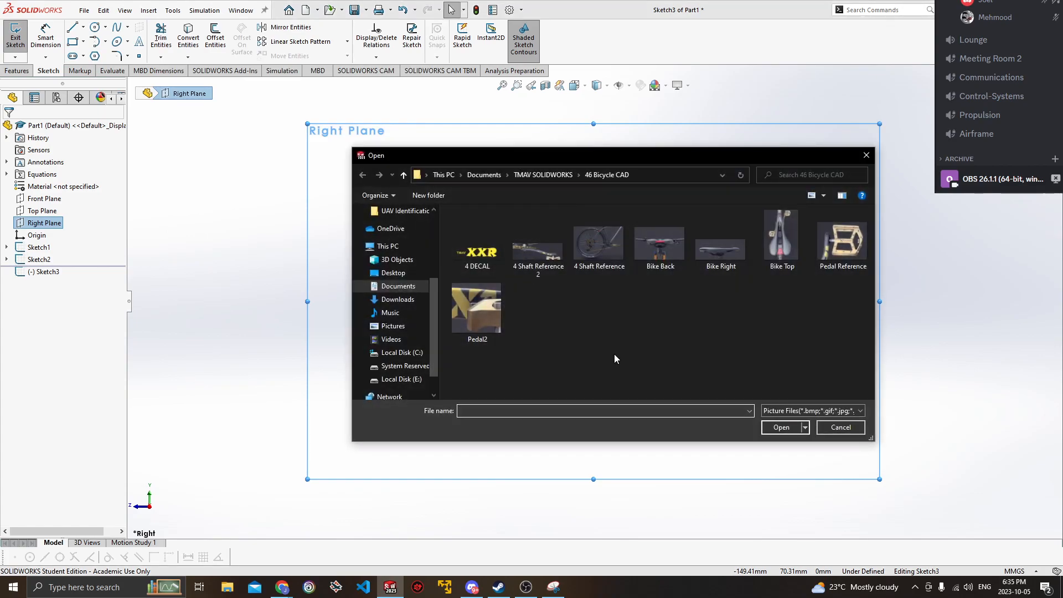
click(660, 244)
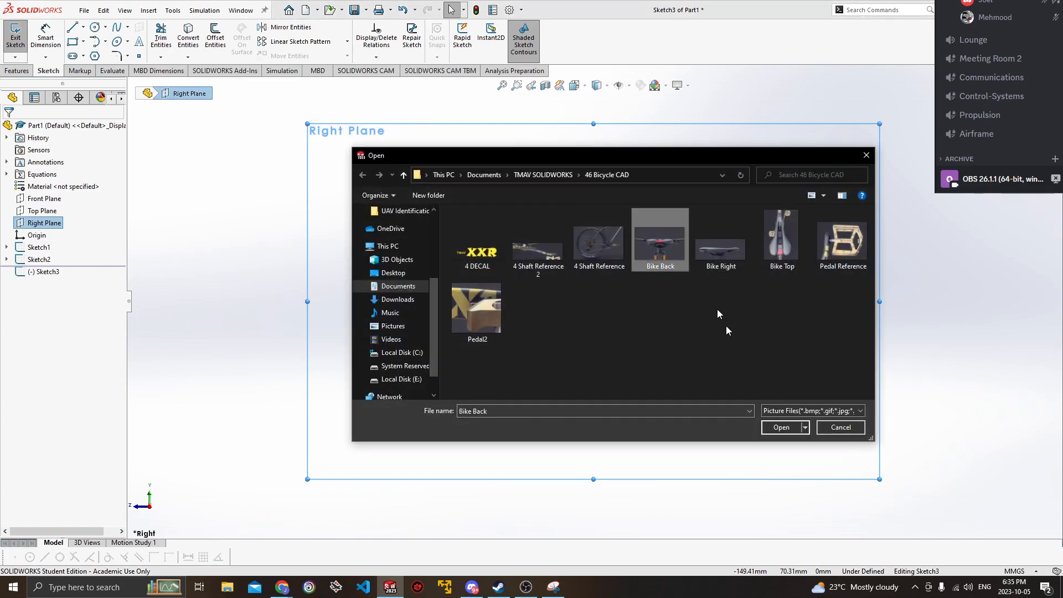
click(780, 427)
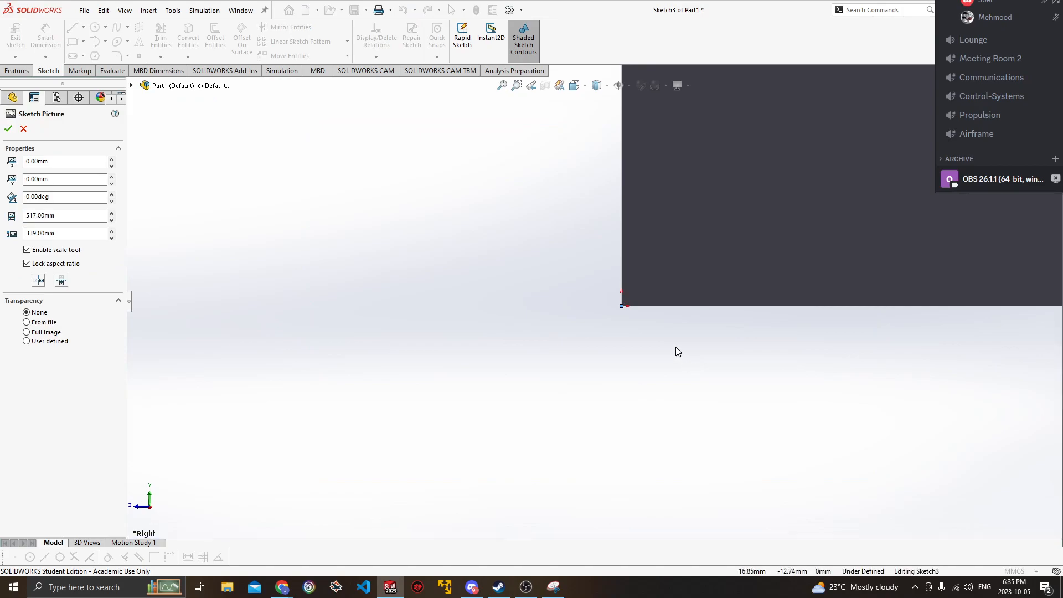
Place the rear picture's scale line across the full width of the saddle, from one side edge to the other.
mouse_move(699, 309)
middle_down()
mouse_move(664, 337)
mouse_move(643, 337)
mouse_move(657, 302)
mouse_move(631, 375)
mouse_move(565, 353)
mouse_move(634, 388)
mouse_move(570, 408)
mouse_move(756, 393)
mouse_move(755, 408)
mouse_move(622, 411)
mouse_move(582, 399)
middle_up()
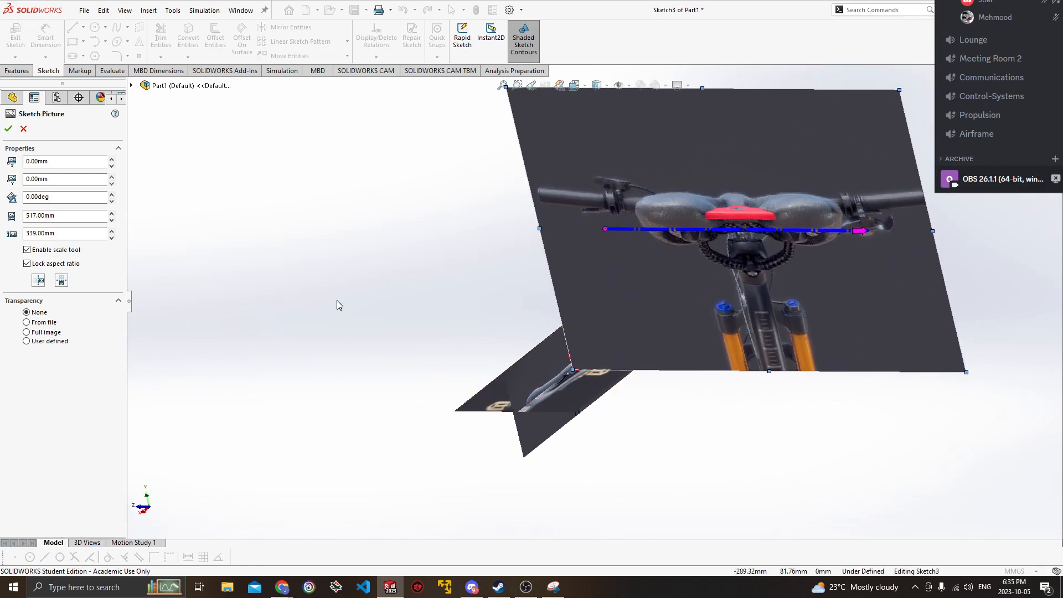
mouse_move(332, 256)
middle_down()
mouse_move(304, 297)
mouse_move(318, 275)
mouse_move(463, 244)
mouse_move(519, 250)
mouse_move(519, 296)
mouse_move(406, 245)
mouse_move(491, 282)
mouse_move(508, 274)
mouse_move(546, 290)
mouse_move(587, 282)
middle_up()
drag(601, 283, 552, 258)
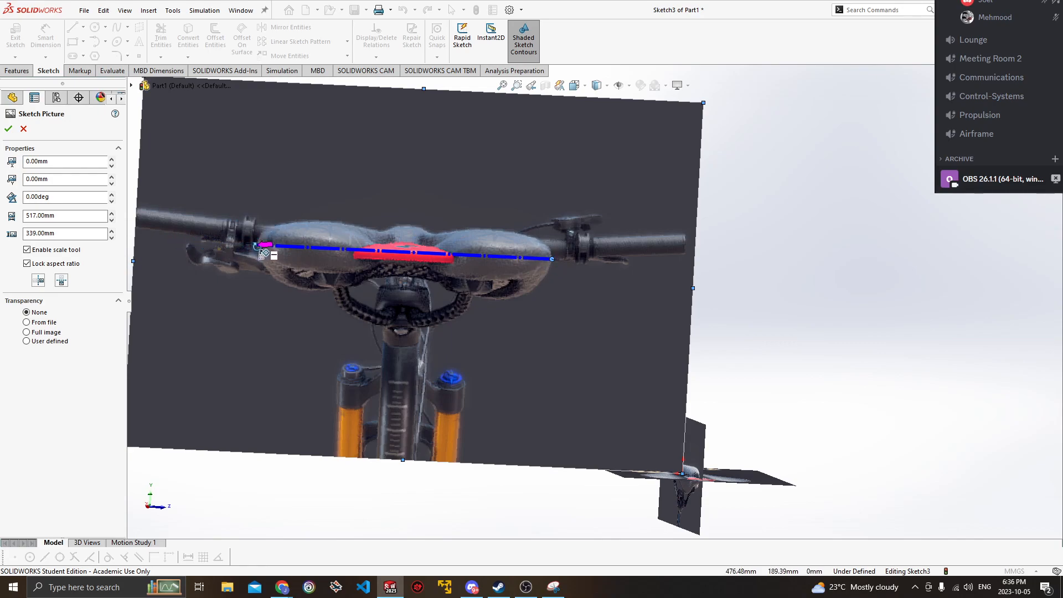
click(259, 246)
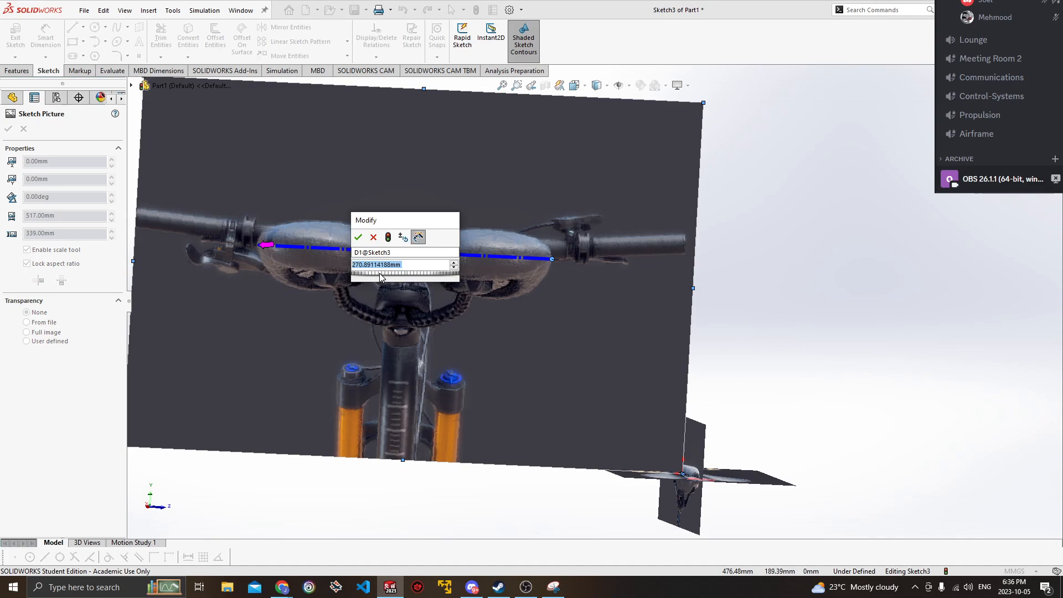
Set the rear picture's scale line length to the global variable "width".
text(=w)
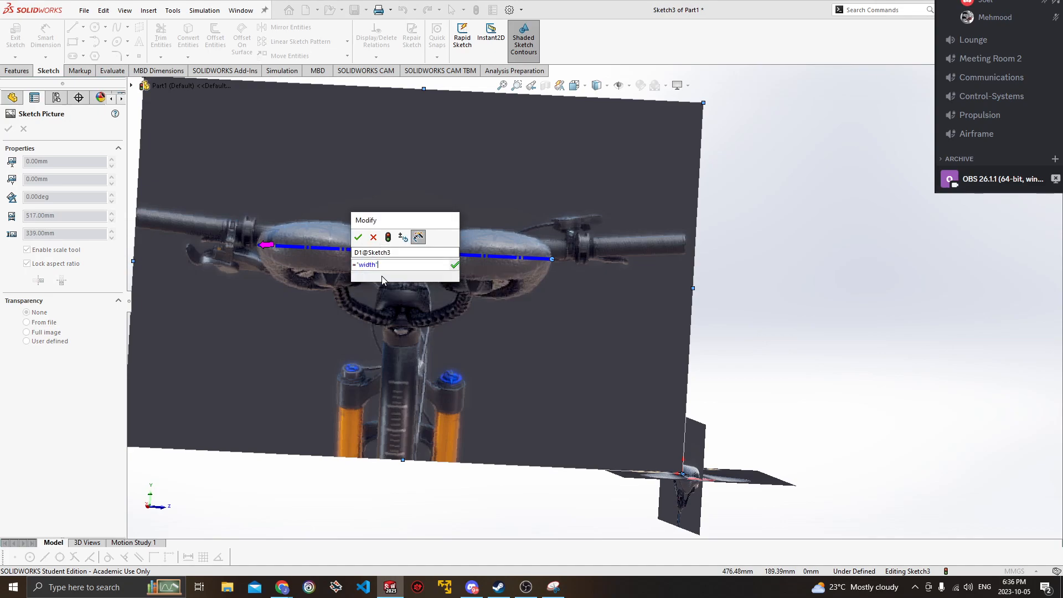
click(358, 267)
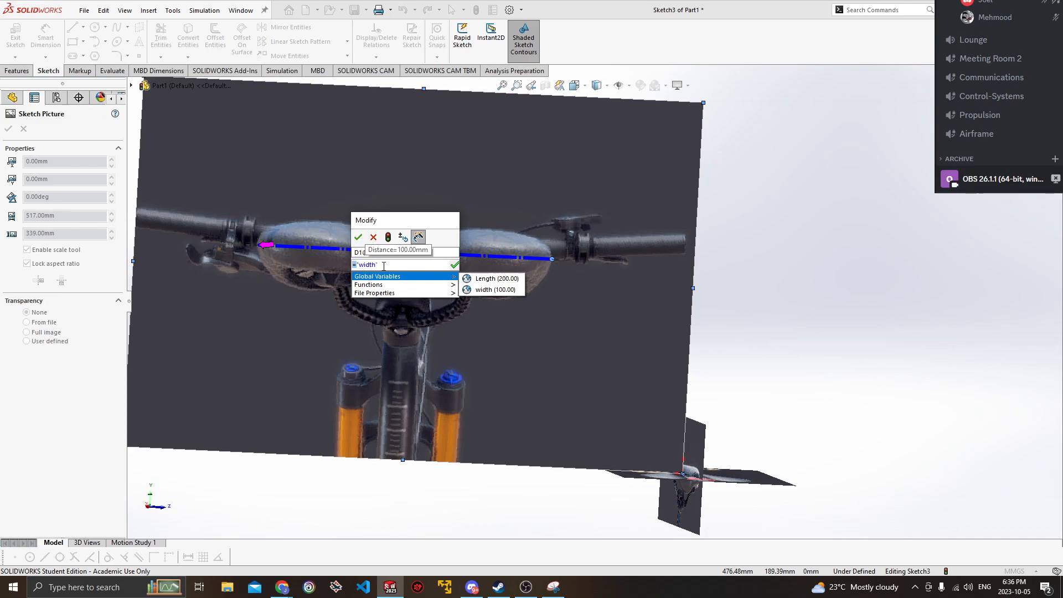
click(364, 268)
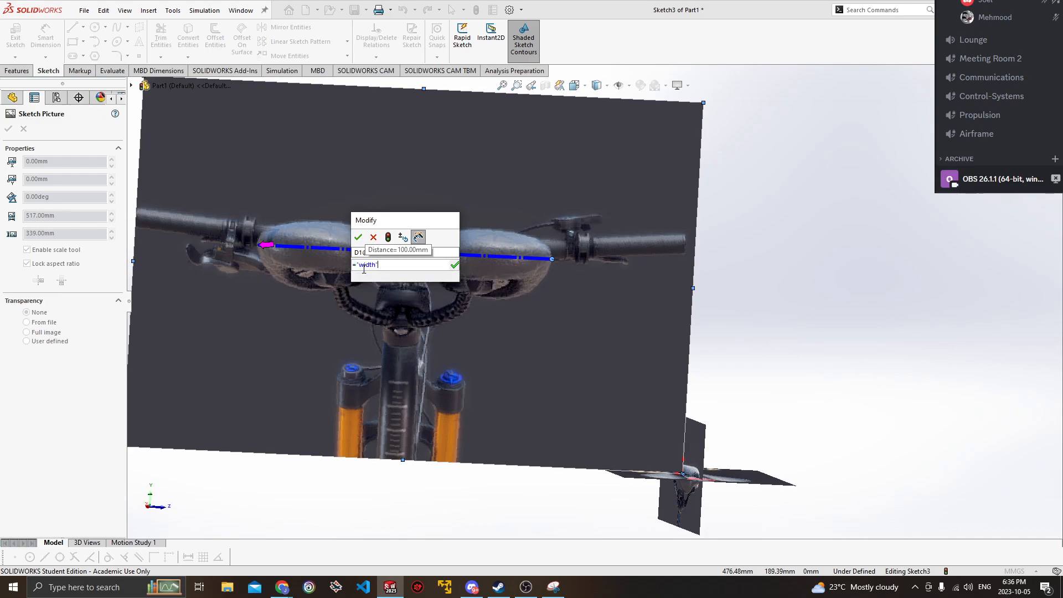
click(355, 266)
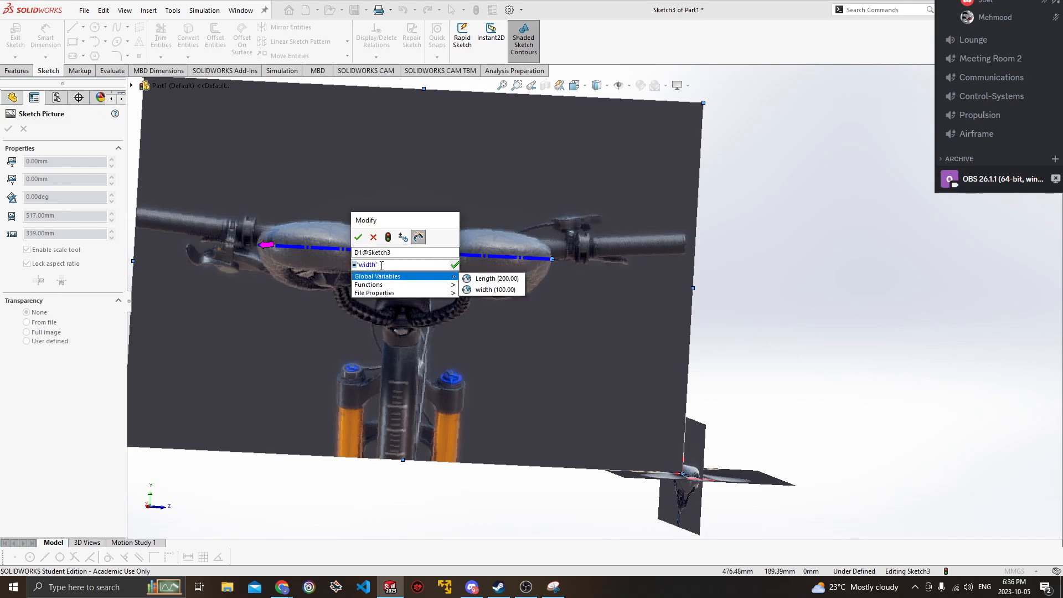
drag(382, 265, 359, 266)
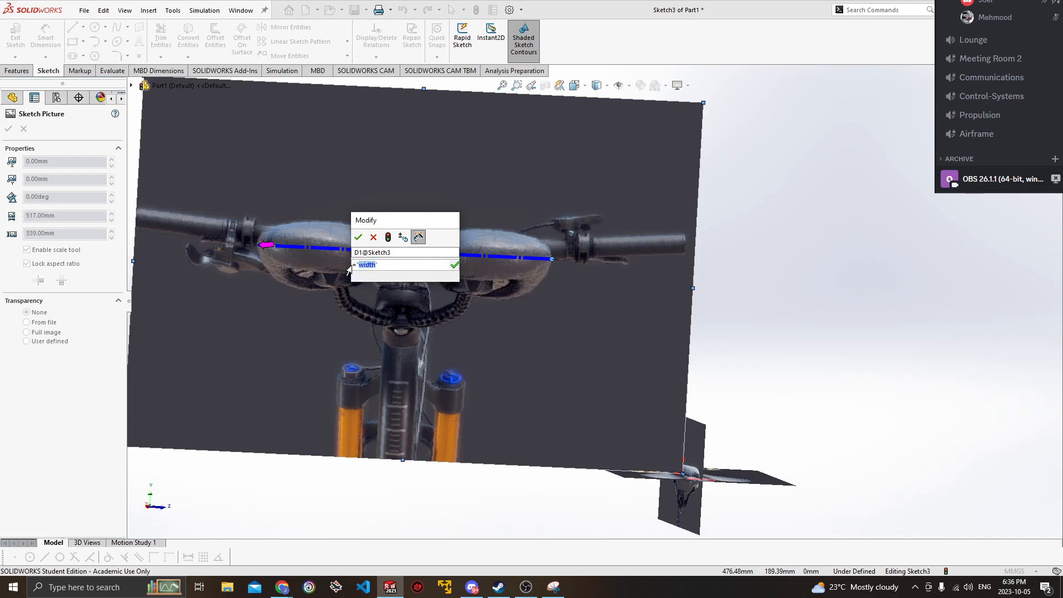
drag(349, 266, 366, 266)
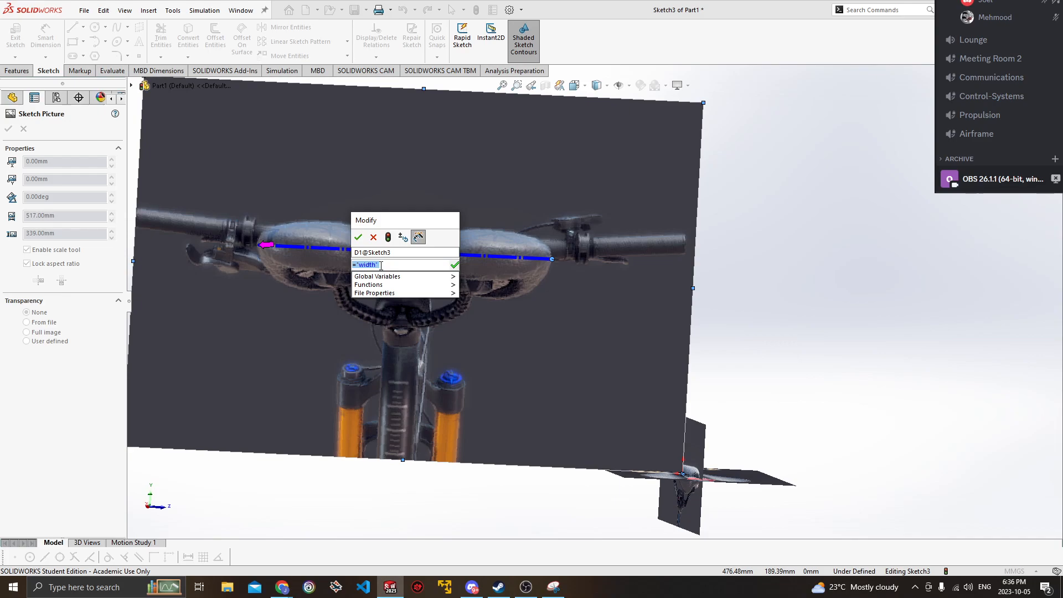
click(388, 266)
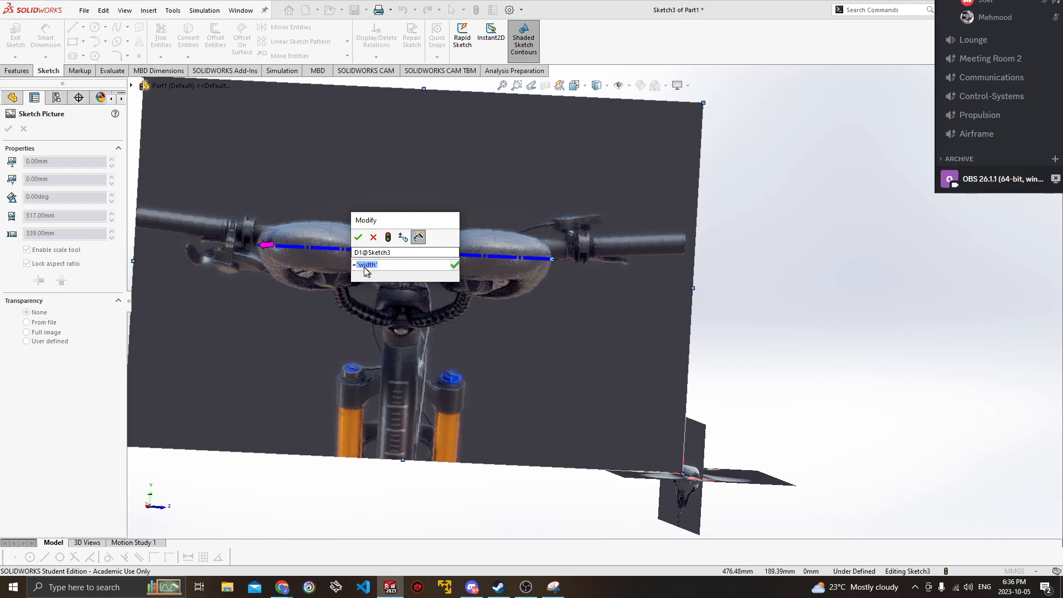
click(354, 265)
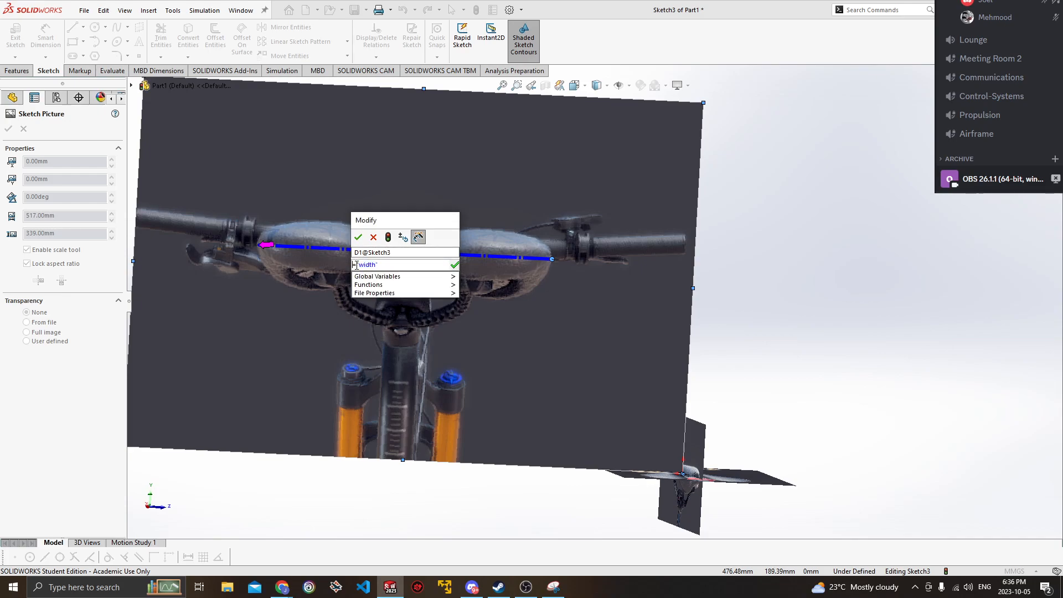
click(360, 238)
Move the rear picture so its saddle centres on the origin, with the picture at about X -98.2 mm, Y -72.9 mm.
scroll(541, 264, up, 6)
ctrl+middle_drag(589, 241, 347, 235)
mouse_move(548, 267)
middle_down()
mouse_move(572, 275)
mouse_move(537, 264)
mouse_move(522, 299)
middle_up()
drag(491, 216, 667, 412)
middle_drag(666, 412, 663, 460)
scroll(664, 456, down, 4)
mouse_move(656, 365)
middle_down()
mouse_move(672, 384)
mouse_move(669, 330)
mouse_move(662, 350)
mouse_move(654, 346)
middle_up()
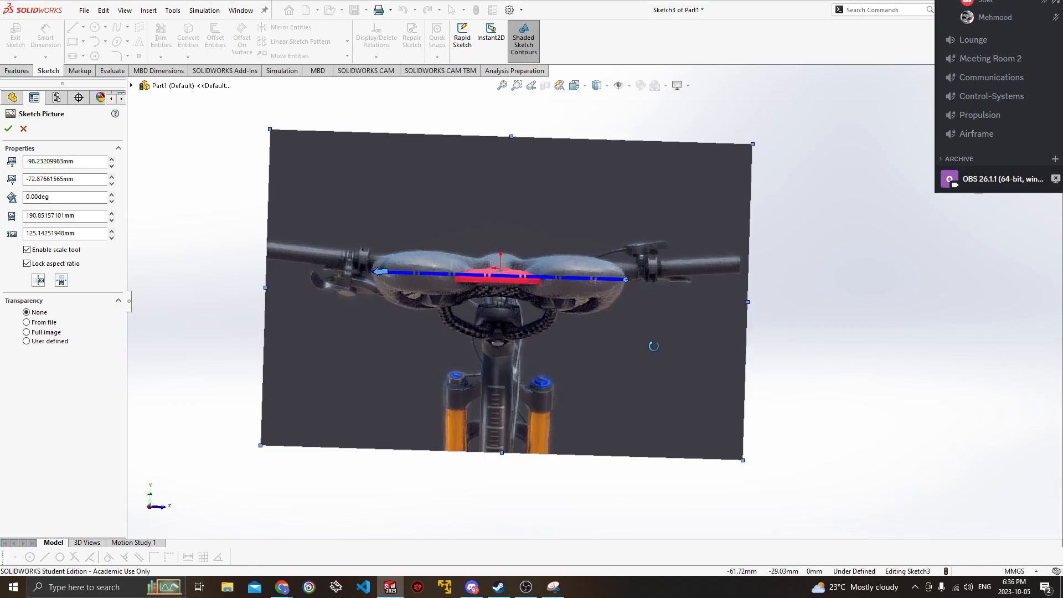
Fine-tune the rear picture's height against the side and top pictures, at about X -98.2 mm, Y -70.4 mm.
drag(654, 347, 653, 338)
mouse_move(653, 338)
middle_down()
mouse_move(655, 370)
mouse_move(597, 383)
mouse_move(554, 354)
mouse_move(616, 371)
mouse_move(604, 341)
middle_up()
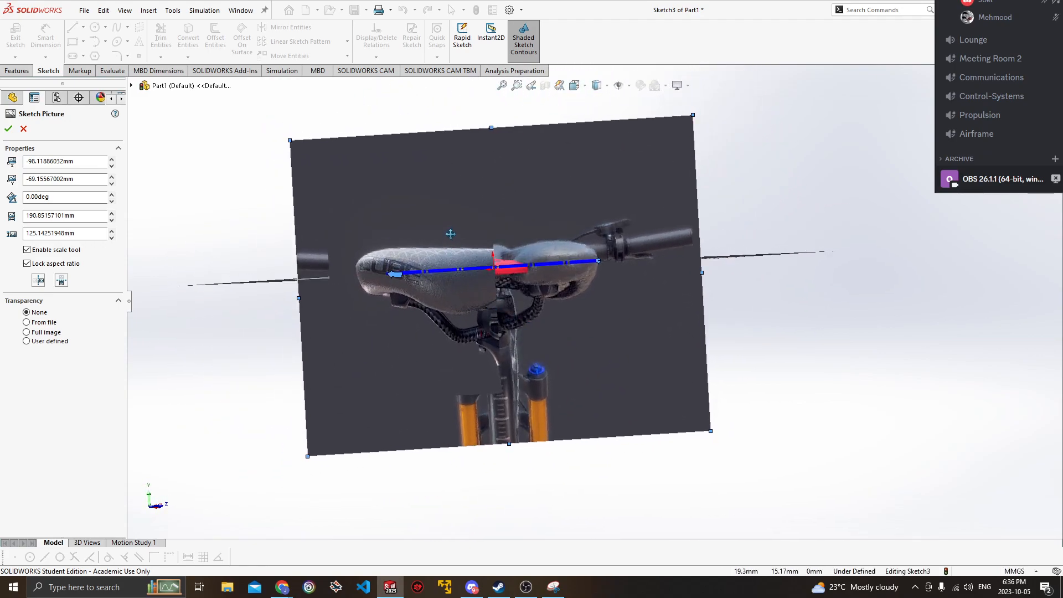
middle_drag(536, 306, 597, 294)
scroll(597, 294, down, 2)
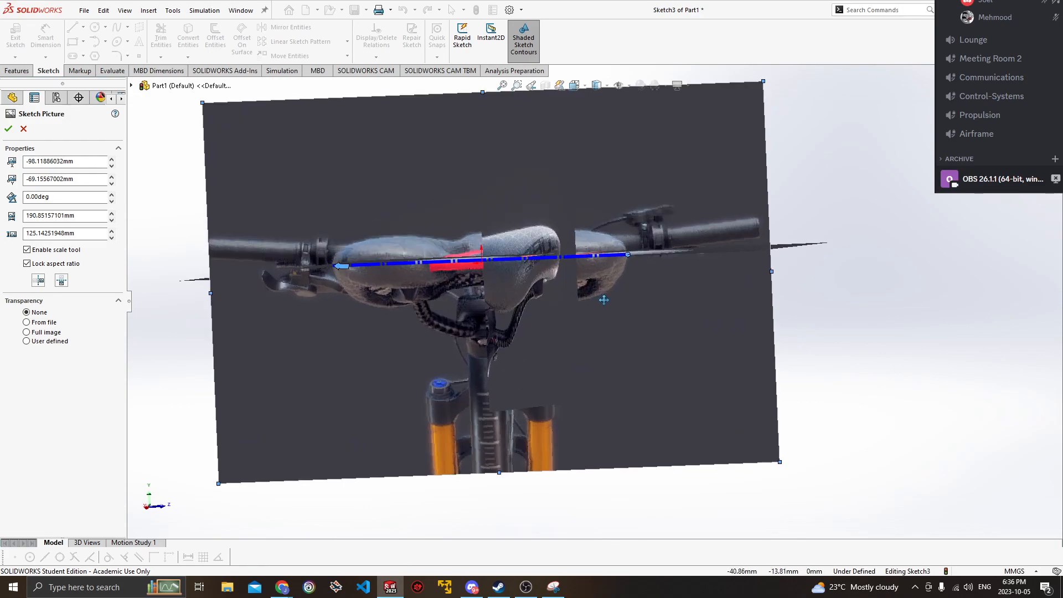
drag(603, 299, 604, 304)
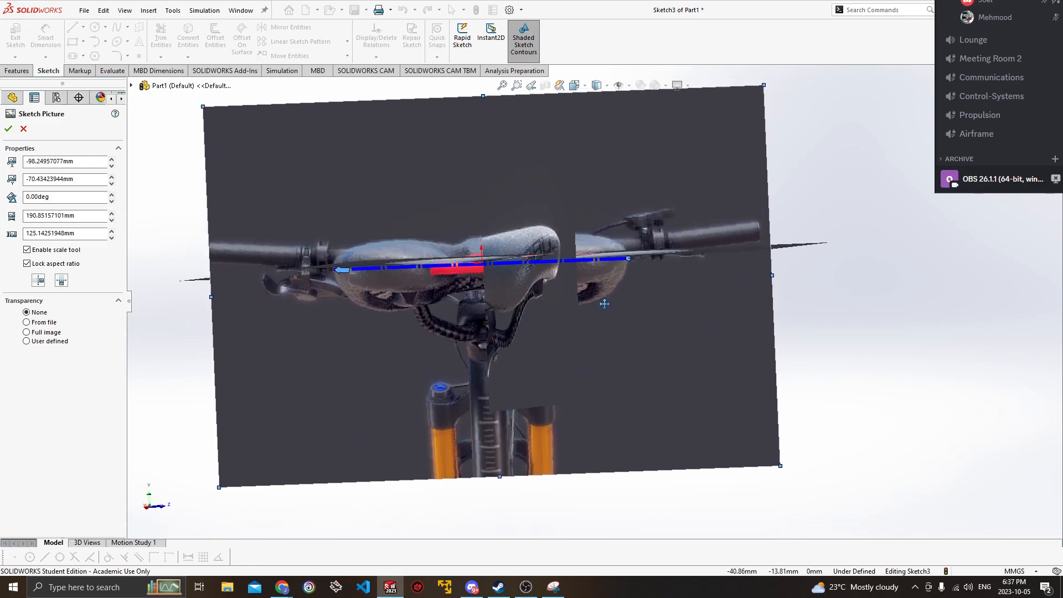
mouse_move(604, 303)
middle_down()
mouse_move(587, 316)
mouse_move(563, 397)
mouse_move(423, 339)
mouse_move(372, 357)
mouse_move(557, 335)
mouse_move(636, 380)
mouse_move(587, 399)
mouse_move(712, 434)
mouse_move(546, 369)
middle_up()
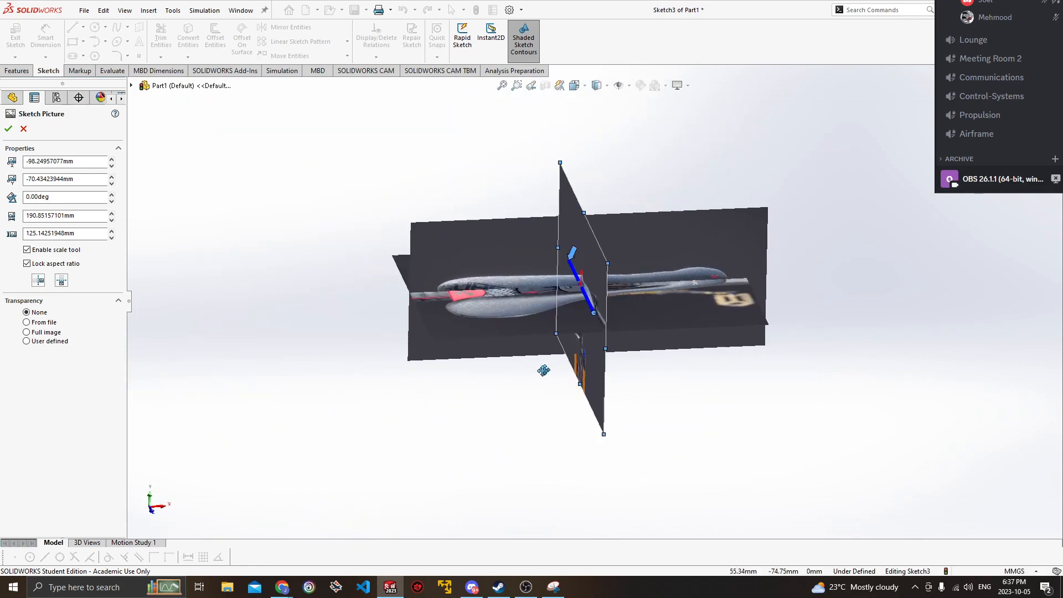
middle_drag(552, 410, 520, 411)
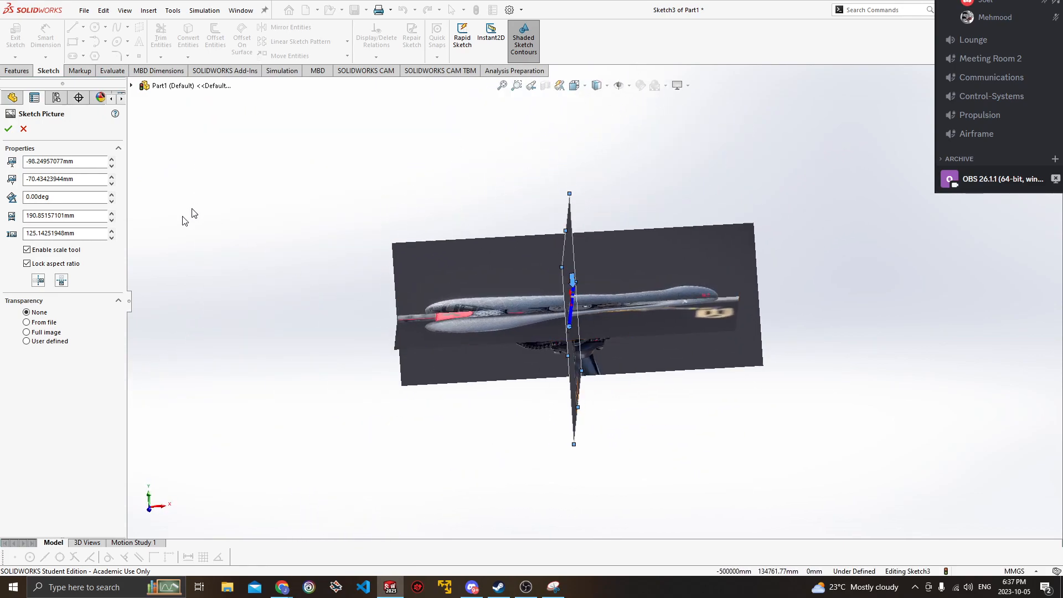
Accept the rear picture's settings and exit its sketch.
click(8, 128)
mouse_move(411, 178)
middle_down()
mouse_move(392, 173)
mouse_move(451, 183)
mouse_move(112, 224)
middle_up()
click(18, 37)
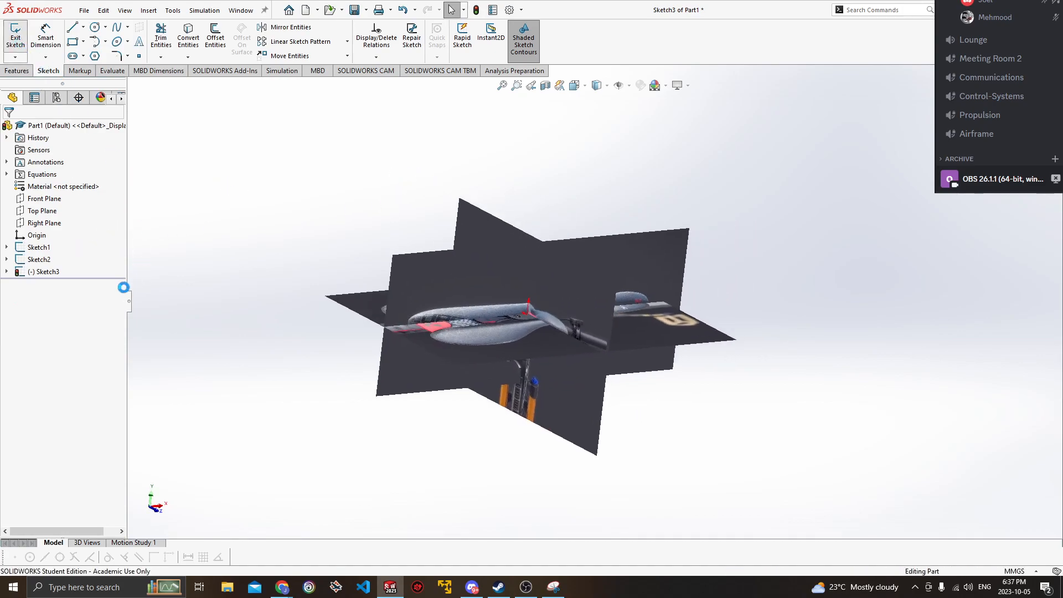
Rename Sketch1 as Right.
click(43, 250)
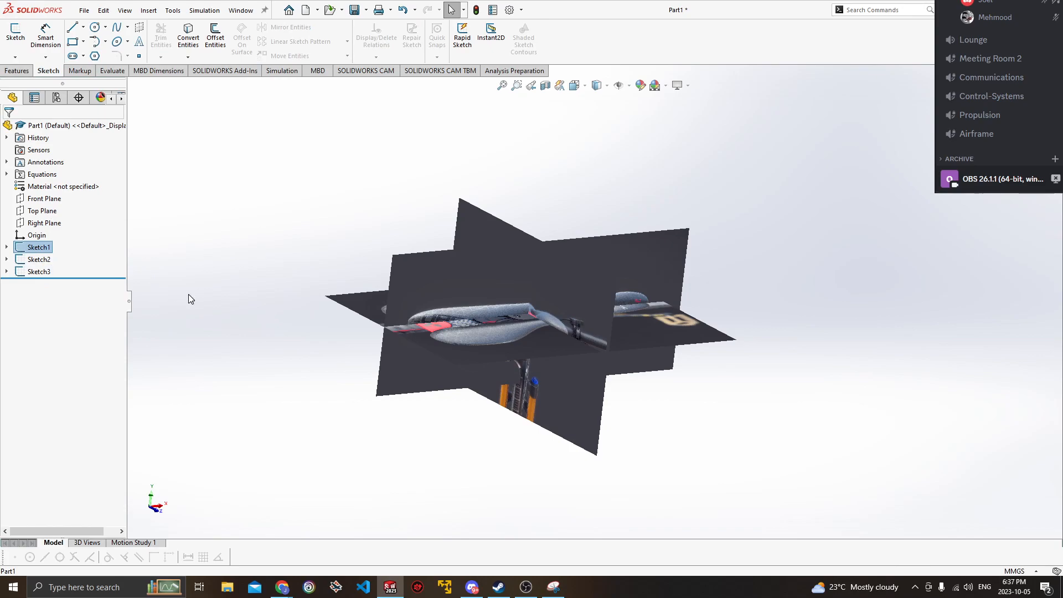
right_click(35, 249)
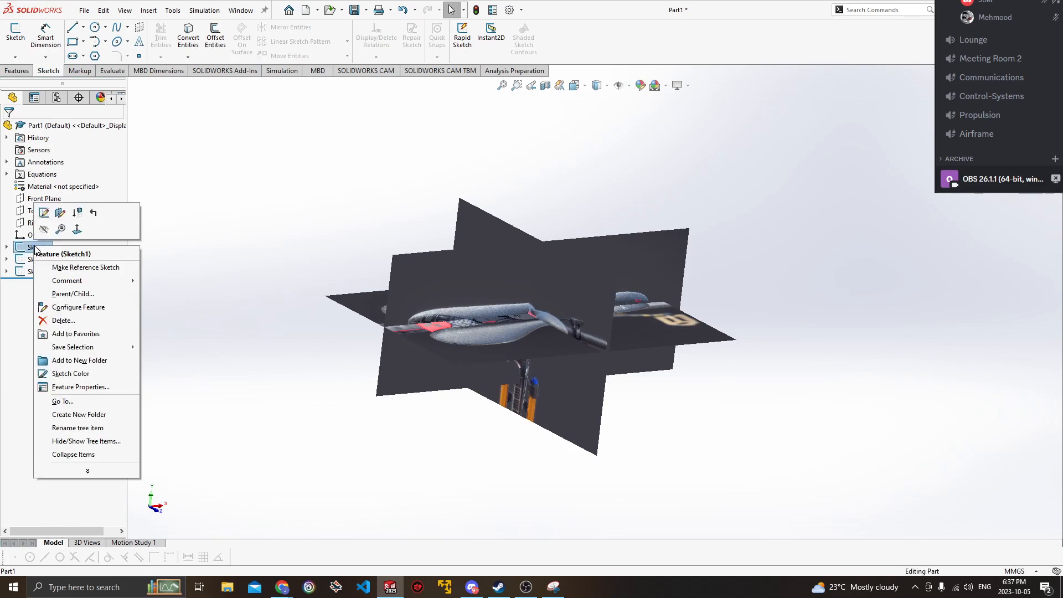
click(104, 427)
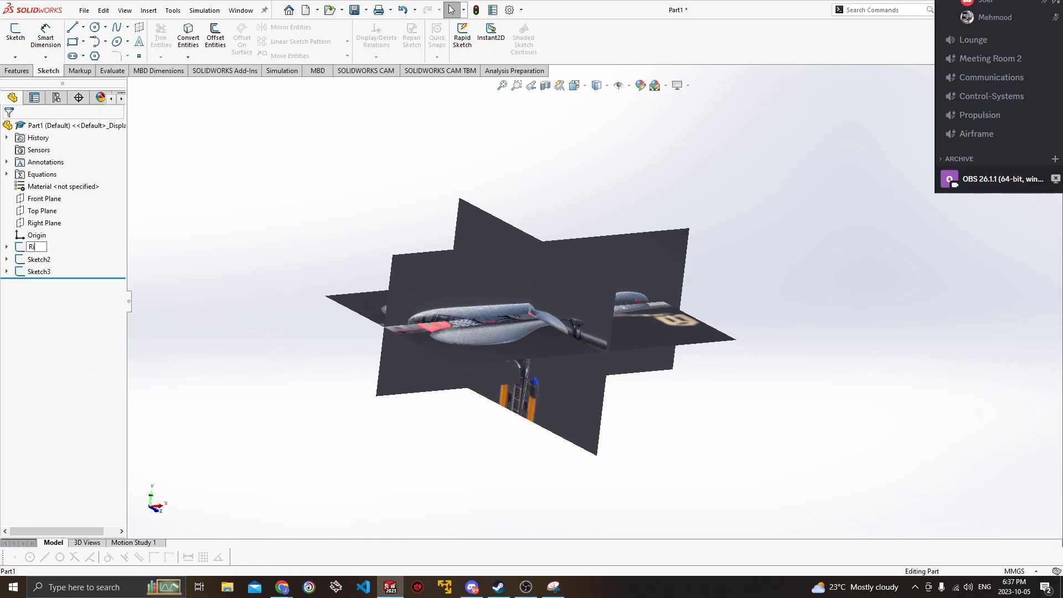
key(Return)
Rename the side-view picture's sketch, the first in the feature tree, as Front.
click(41, 256)
right_click(43, 258)
click(31, 246)
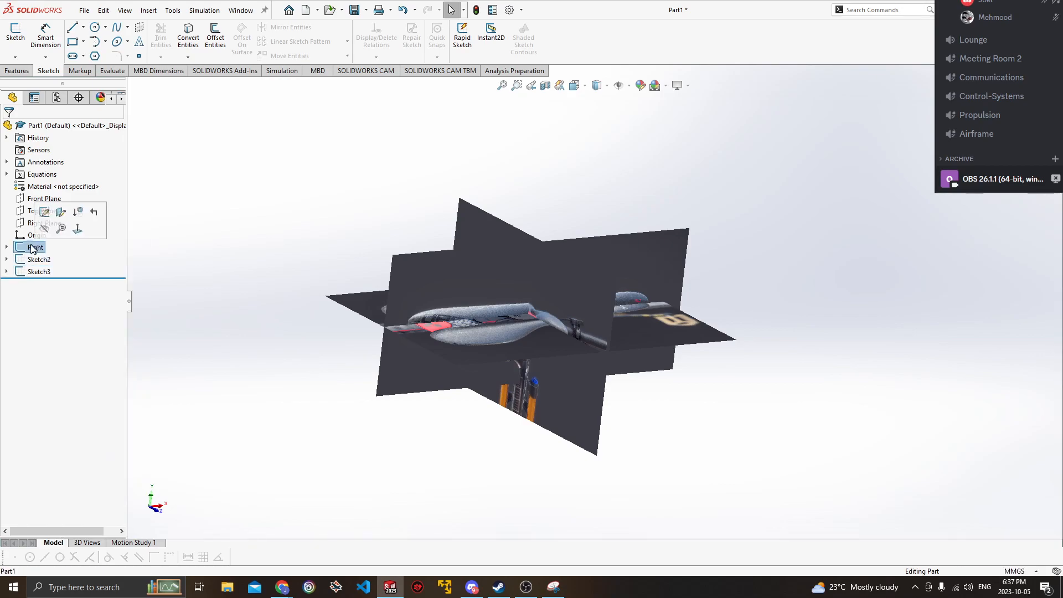
right_click(33, 249)
click(86, 434)
text(Front)
key(Return)
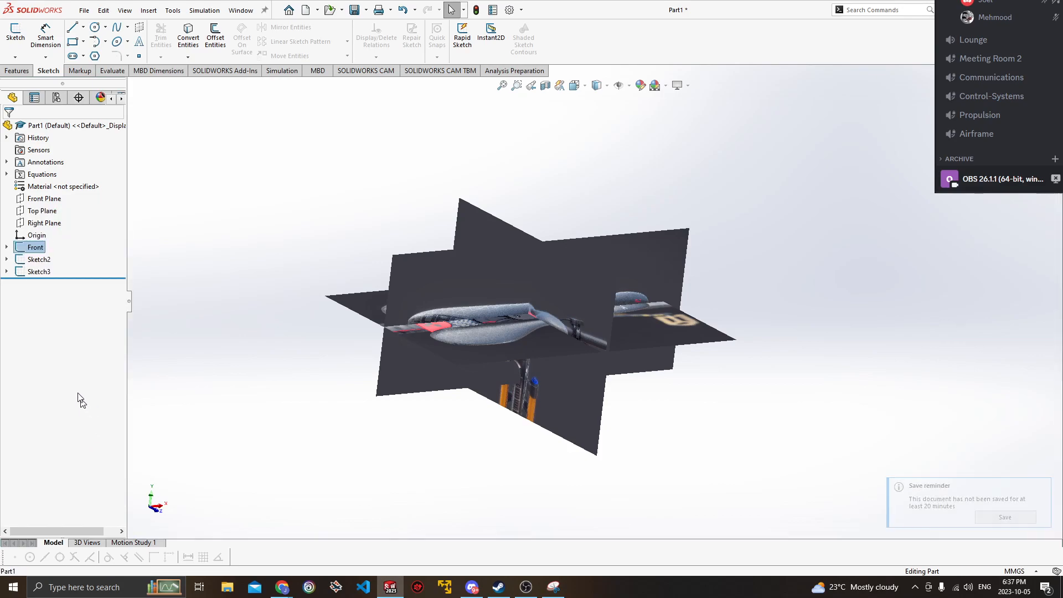
Rename Sketch2, which holds the top-view picture, as Top.
click(46, 260)
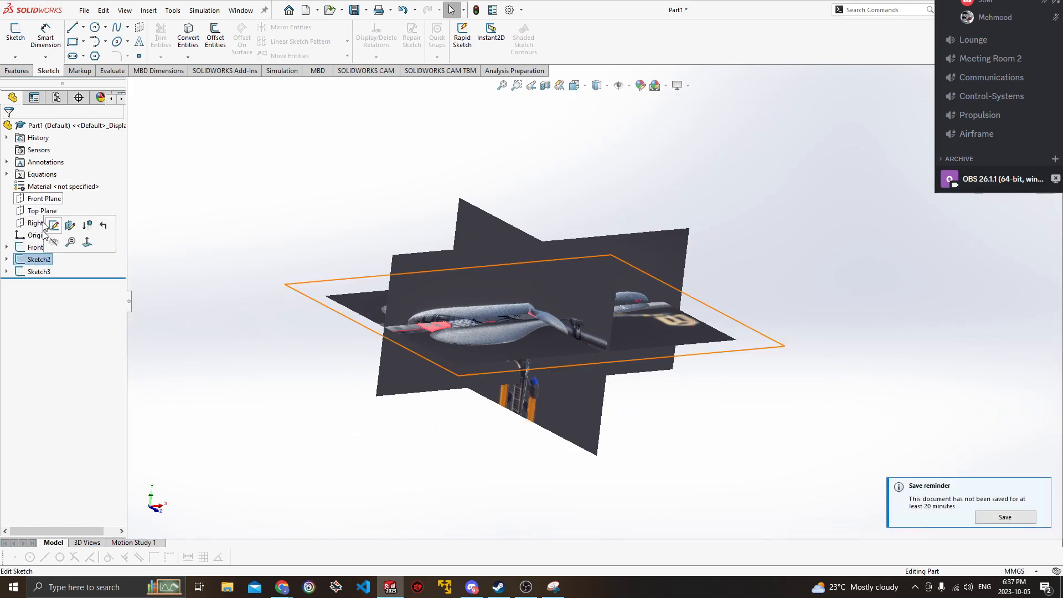
right_click(40, 260)
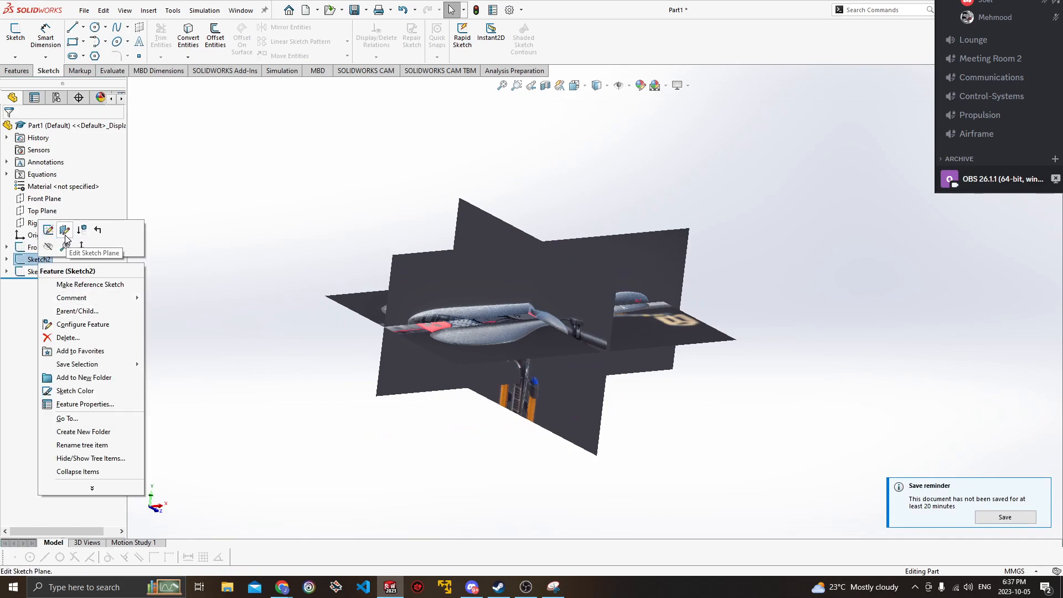
click(95, 446)
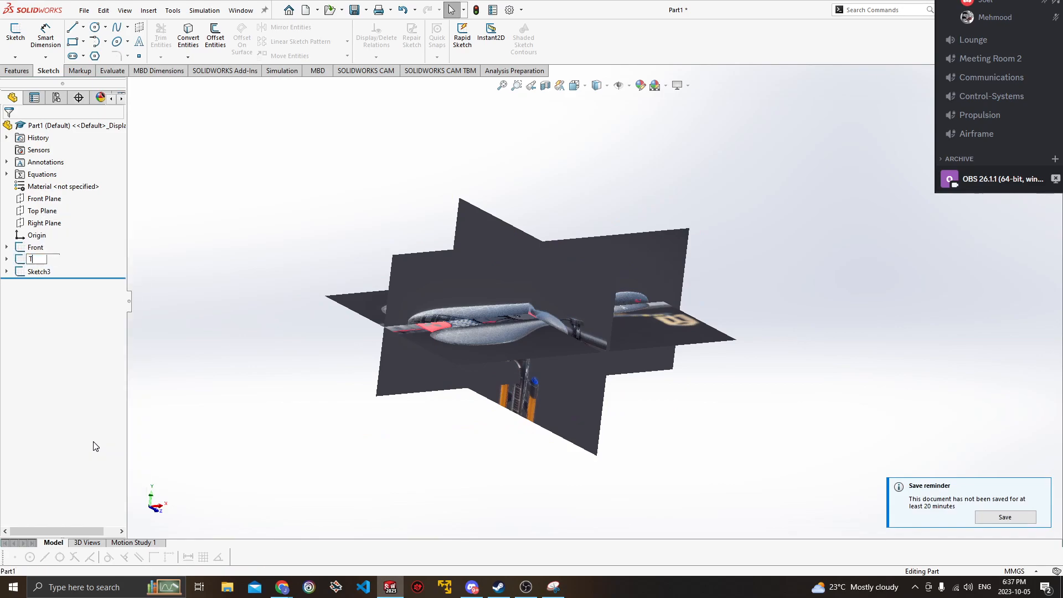
text(Top)
Rename Sketch3, which holds the rear-view picture, as Back.
click(49, 272)
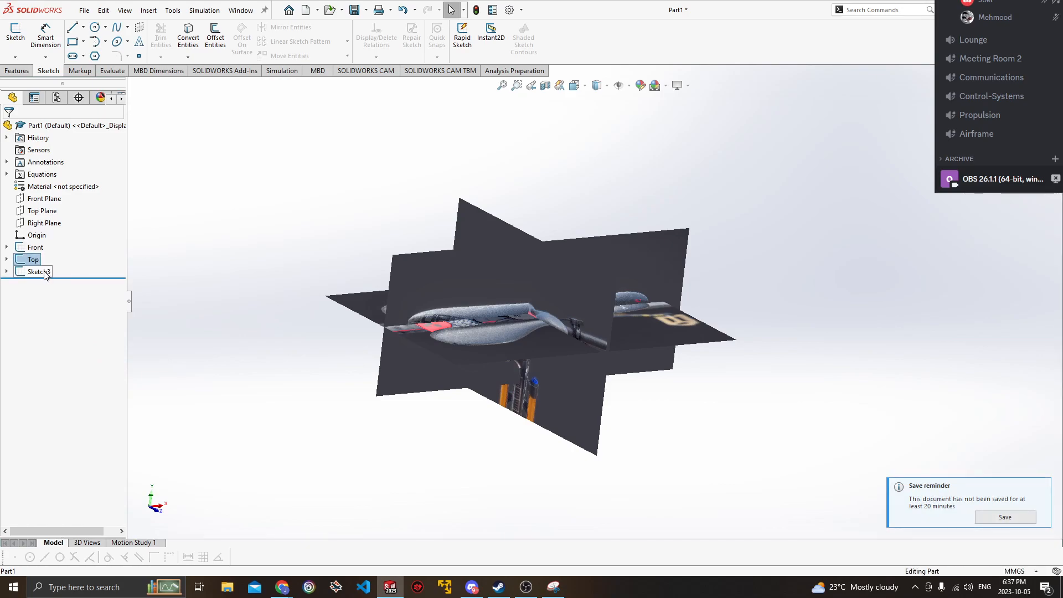
right_click(56, 275)
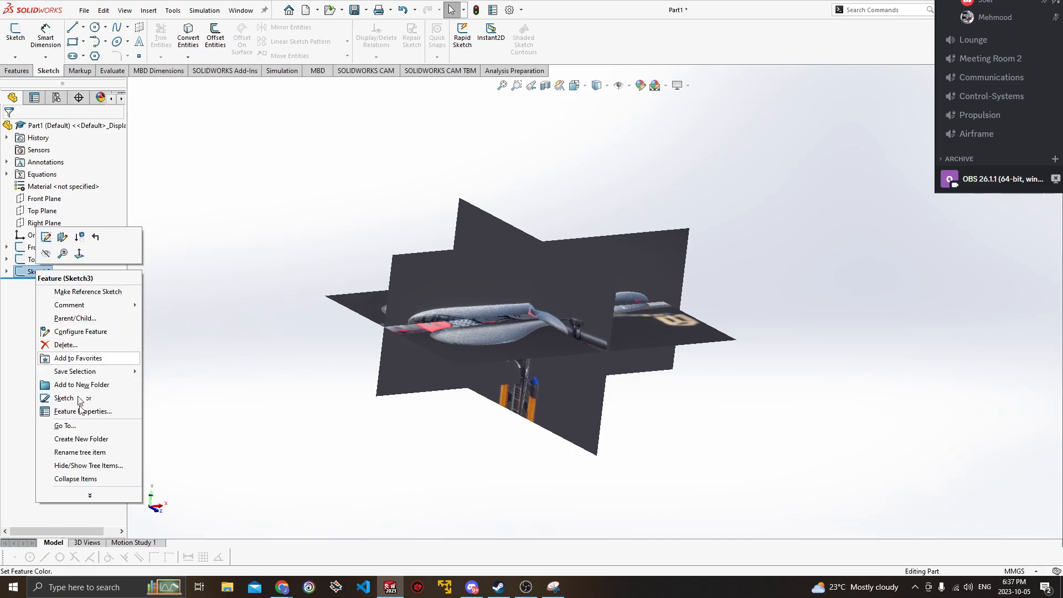
click(83, 451)
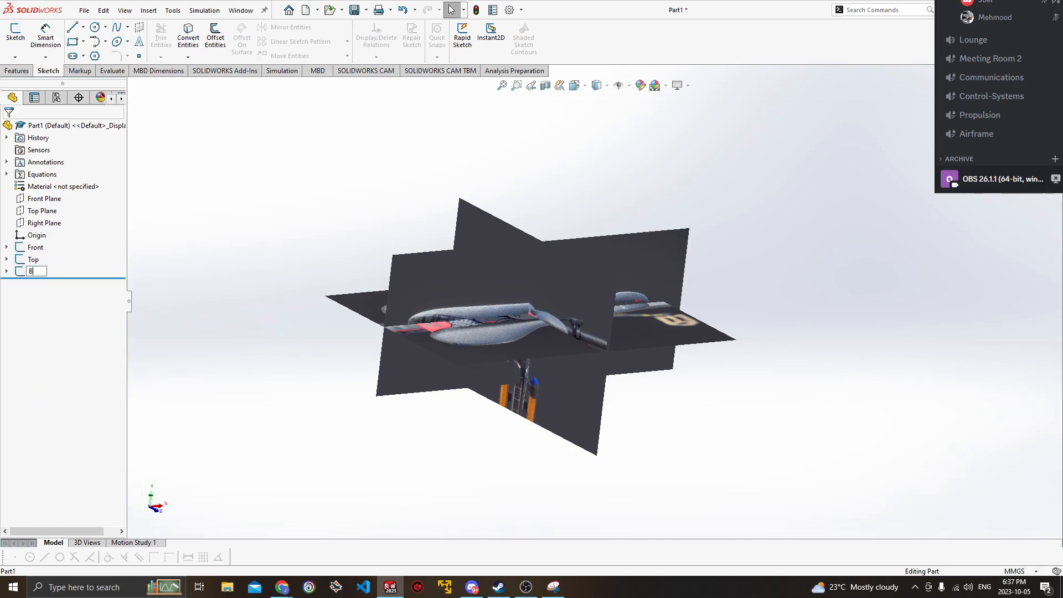
key(Return)
click(261, 391)
ctrl+middle_drag(261, 391, 221, 404)
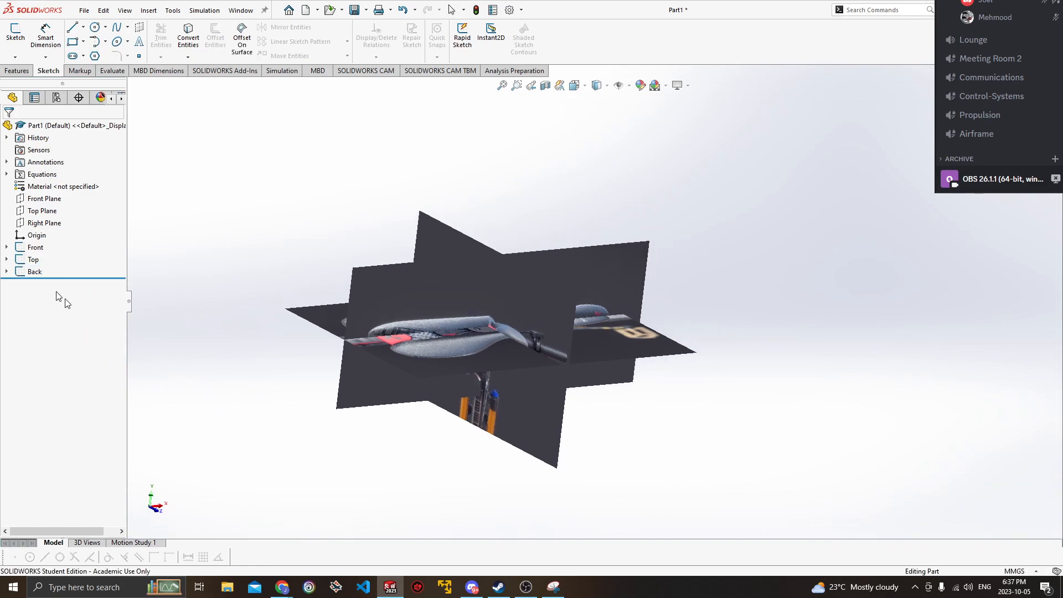
mouse_move(265, 332)
middle_down()
mouse_move(290, 304)
mouse_move(266, 375)
mouse_move(305, 371)
mouse_move(358, 399)
mouse_move(355, 422)
mouse_move(436, 379)
middle_up()
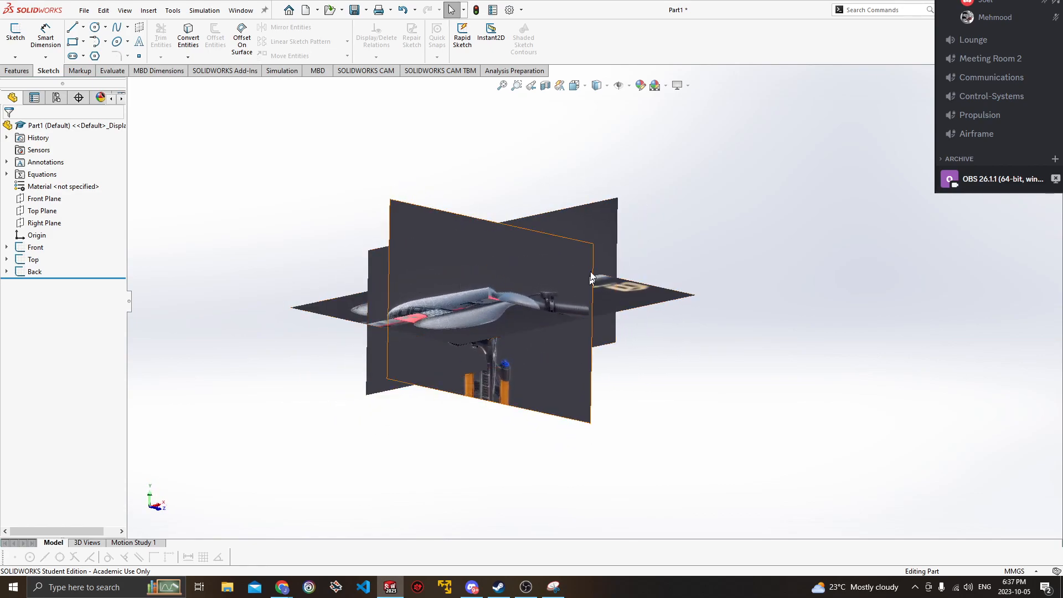
middle_drag(586, 283, 561, 259)
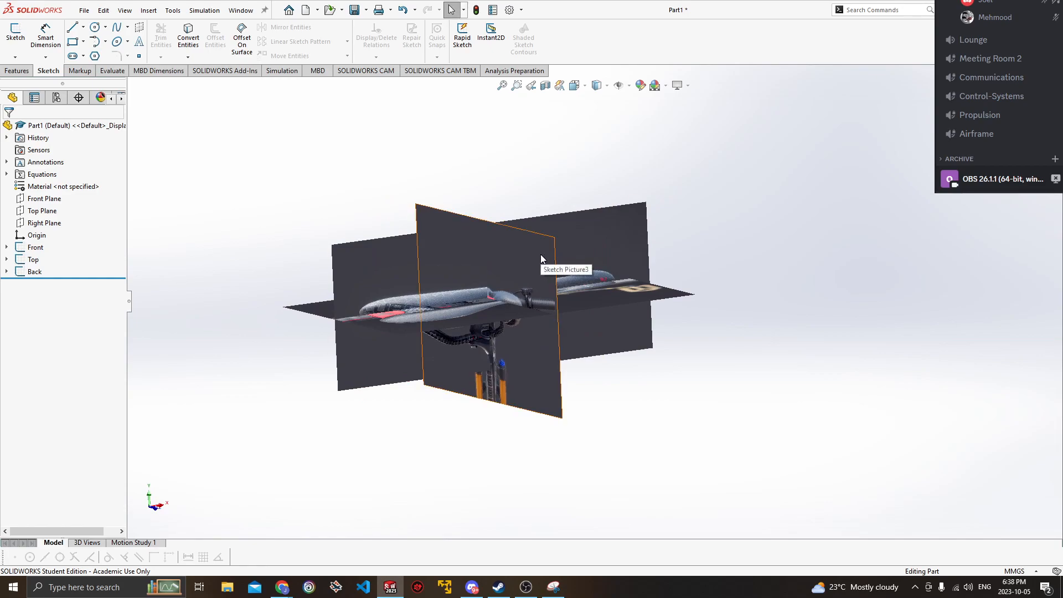
mouse_move(527, 264)
middle_down()
mouse_move(522, 329)
mouse_move(507, 232)
mouse_move(523, 265)
middle_up()
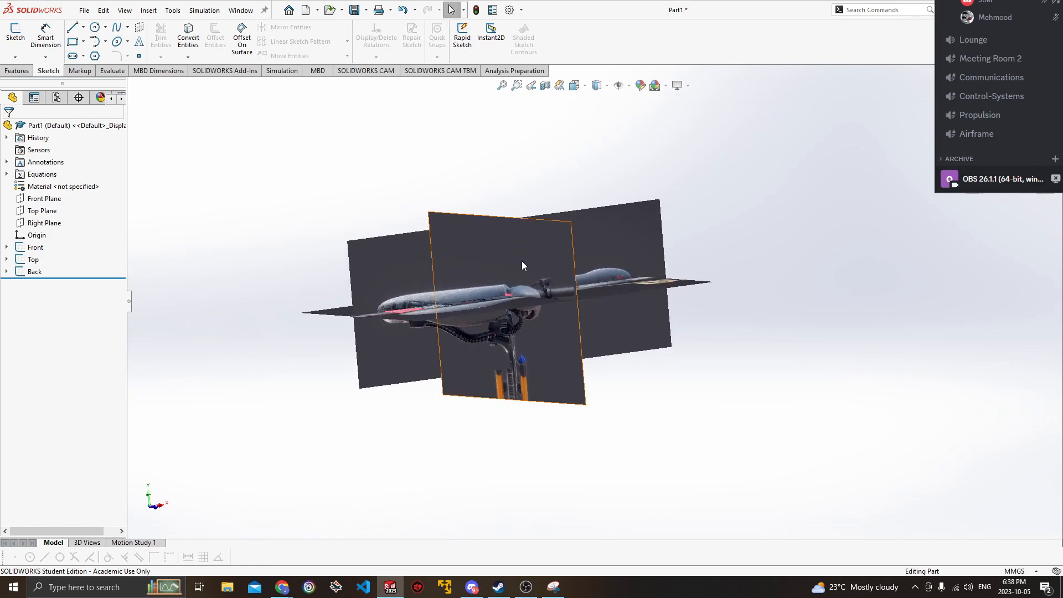
middle_drag(522, 261, 440, 402)
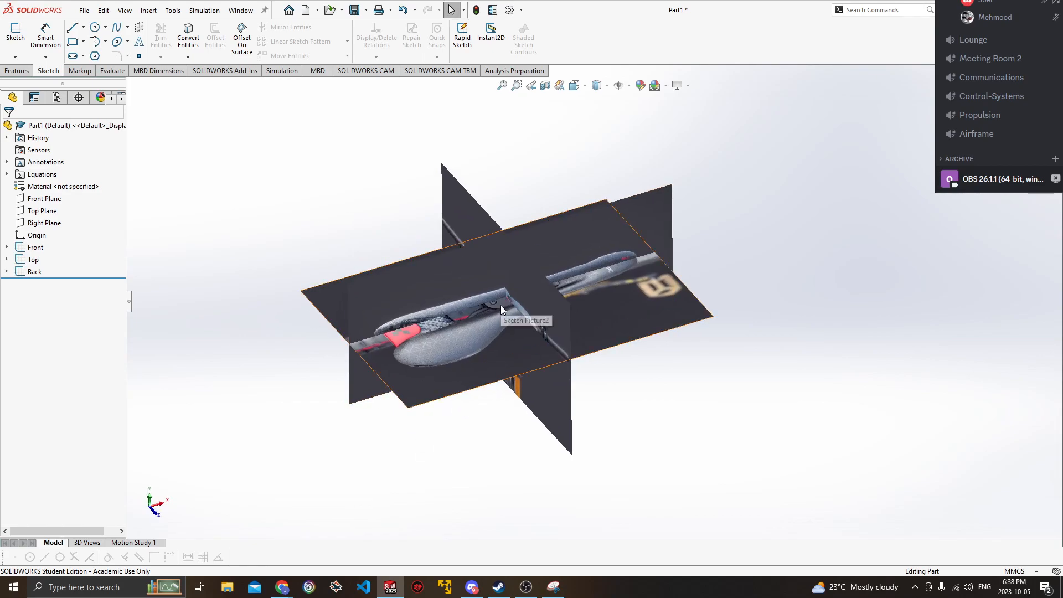
middle_drag(502, 304, 216, 300)
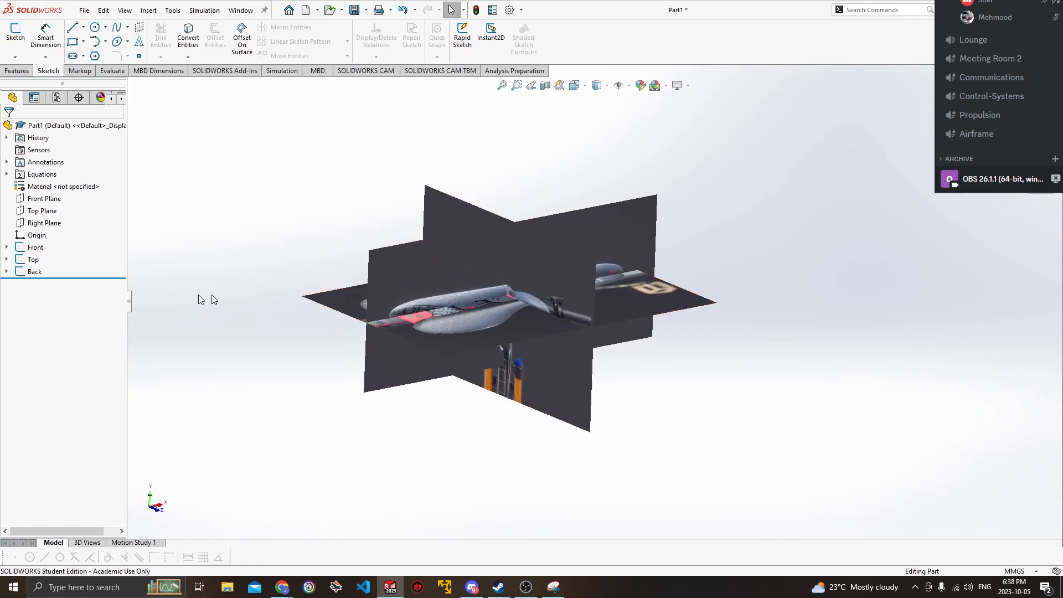
Hide the Front and Top picture sketches so only the rear-view picture is displayed.
click(32, 247)
right_click(35, 246)
click(40, 229)
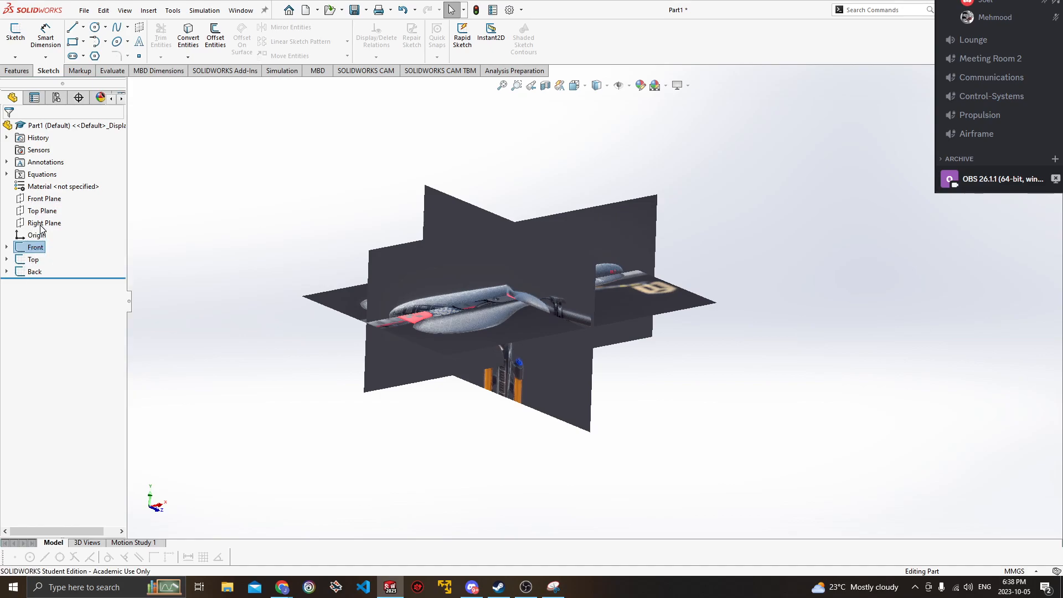
click(33, 259)
right_click(35, 259)
click(41, 242)
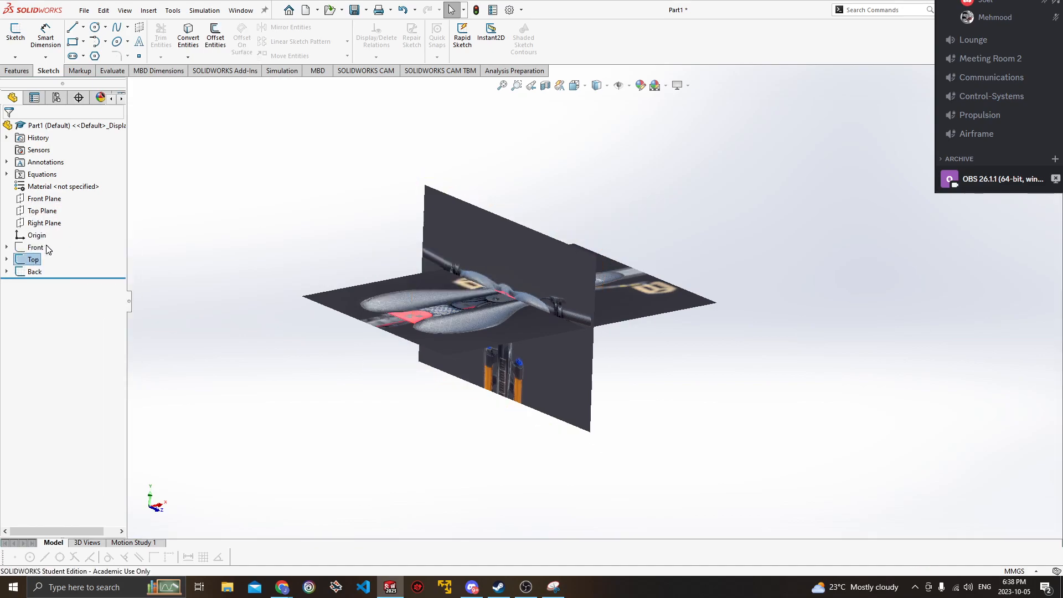
middle_drag(277, 257, 585, 312)
Show the Top and Front picture sketches again.
right_click(31, 260)
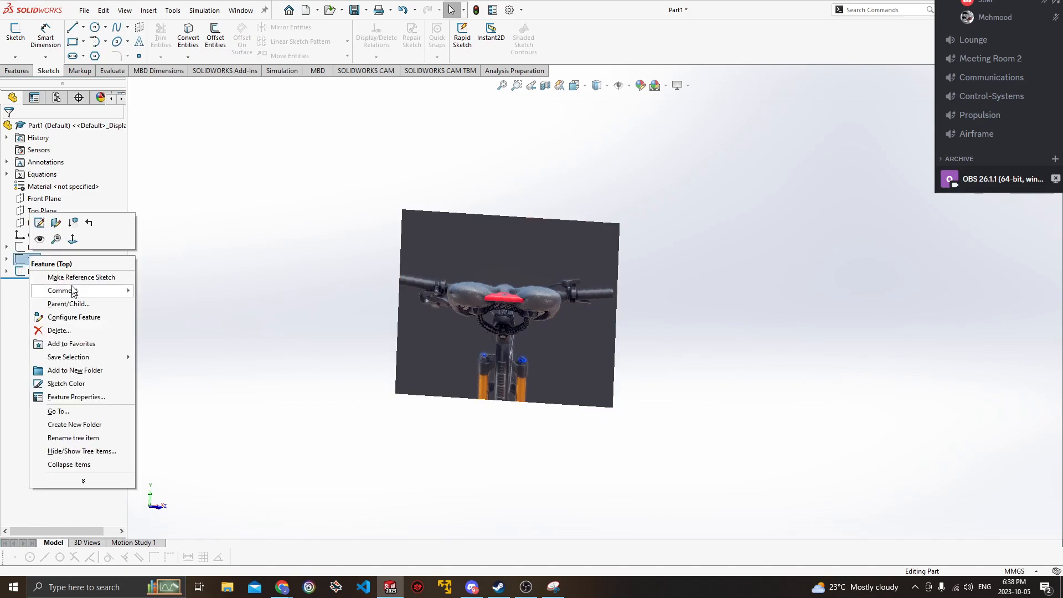
click(44, 243)
right_click(35, 249)
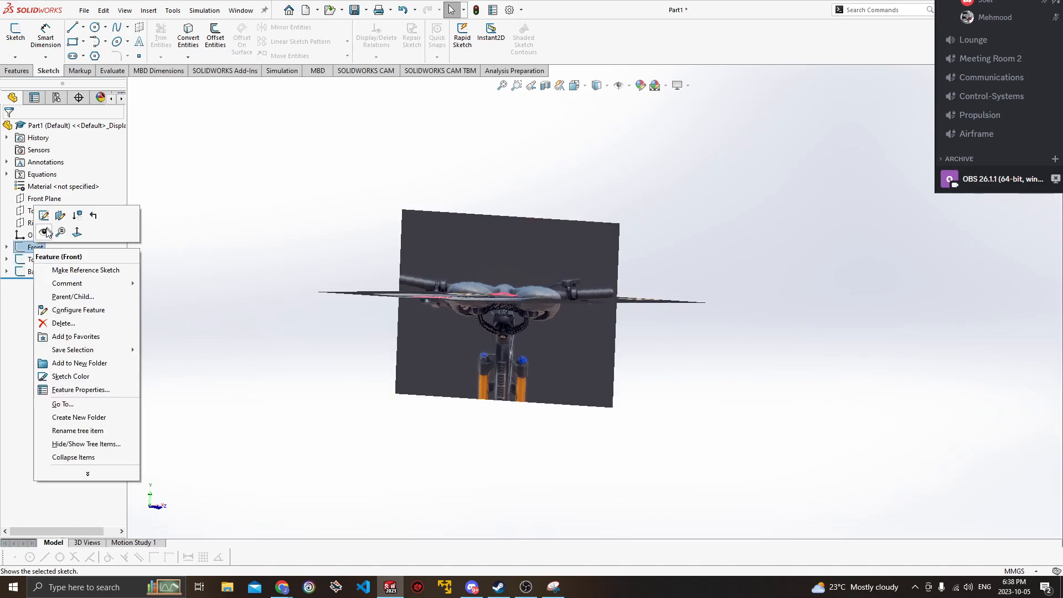
click(45, 231)
middle_drag(259, 181, 667, 360)
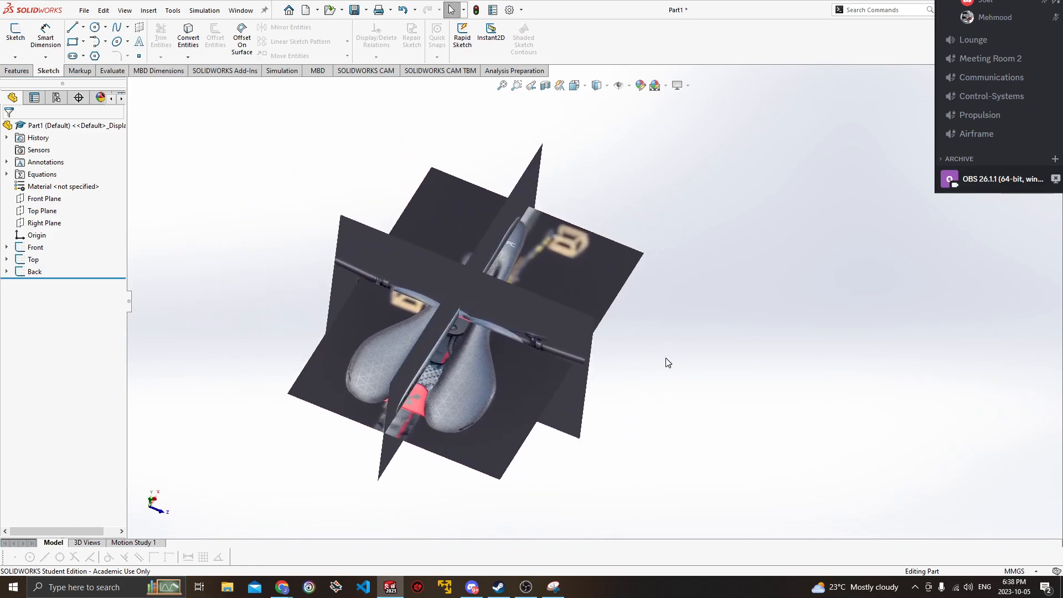
Start a new 3D sketch and orient the view squarely onto the top-view saddle picture.
click(15, 56)
click(25, 84)
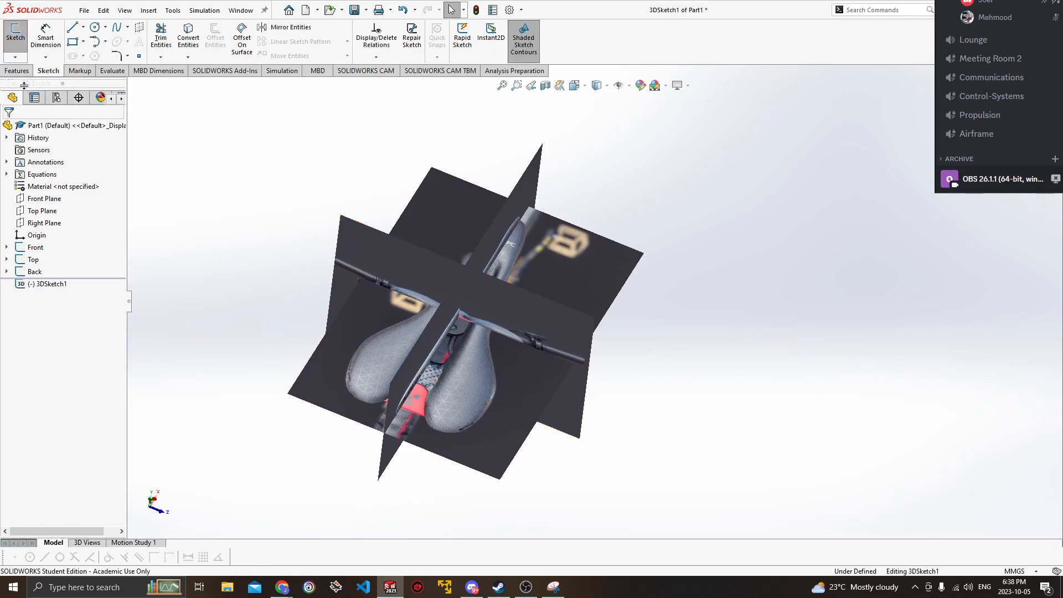
middle_drag(277, 139, 360, 180)
key(space)
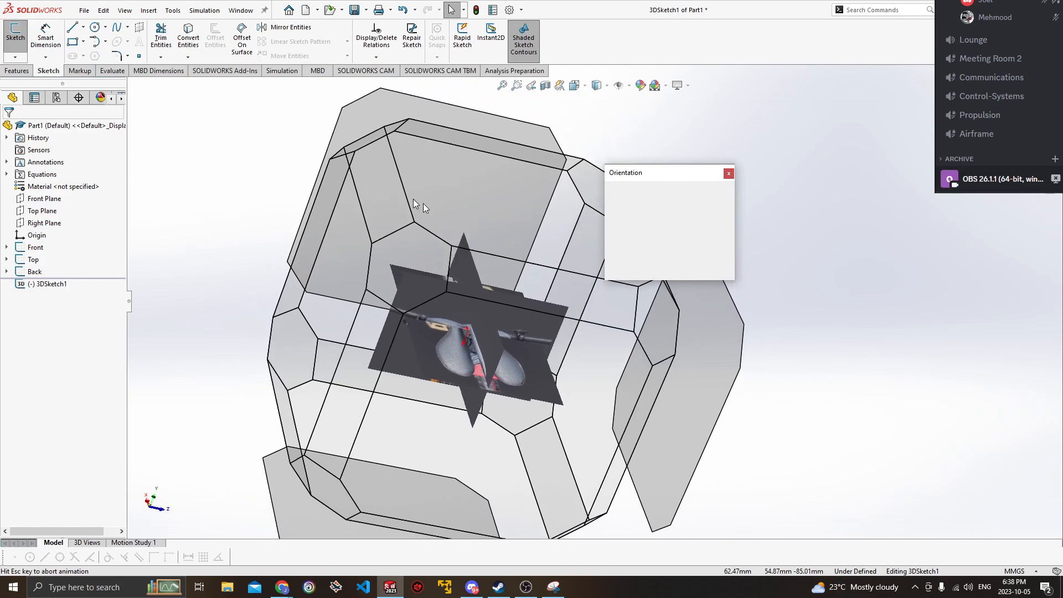
click(487, 290)
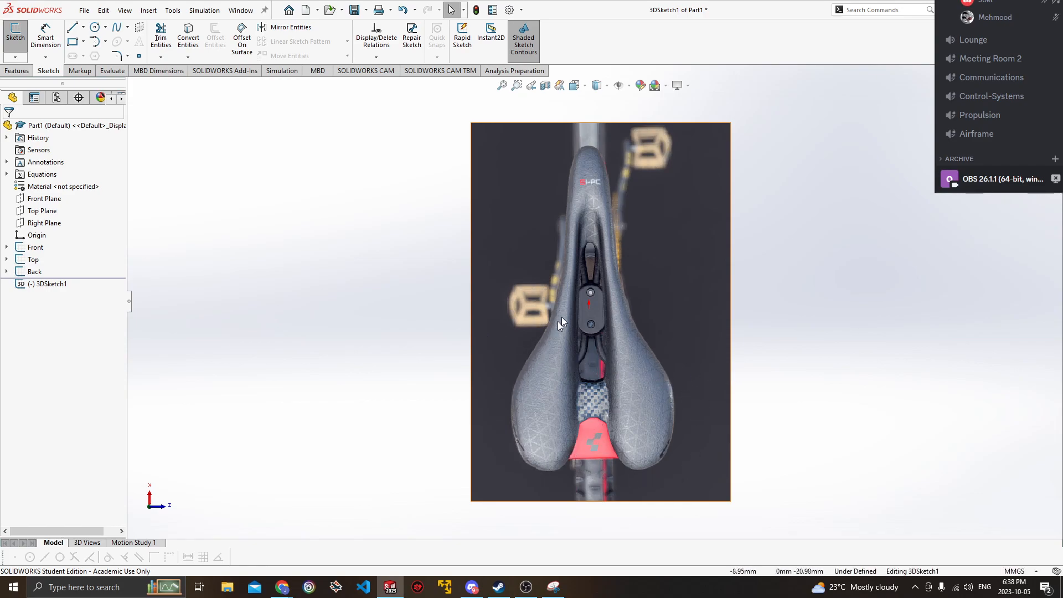
mouse_move(593, 450)
middle_down()
mouse_move(623, 426)
mouse_move(602, 356)
mouse_move(597, 380)
mouse_move(596, 349)
mouse_move(616, 320)
mouse_move(622, 423)
mouse_move(621, 409)
middle_up()
key(space)
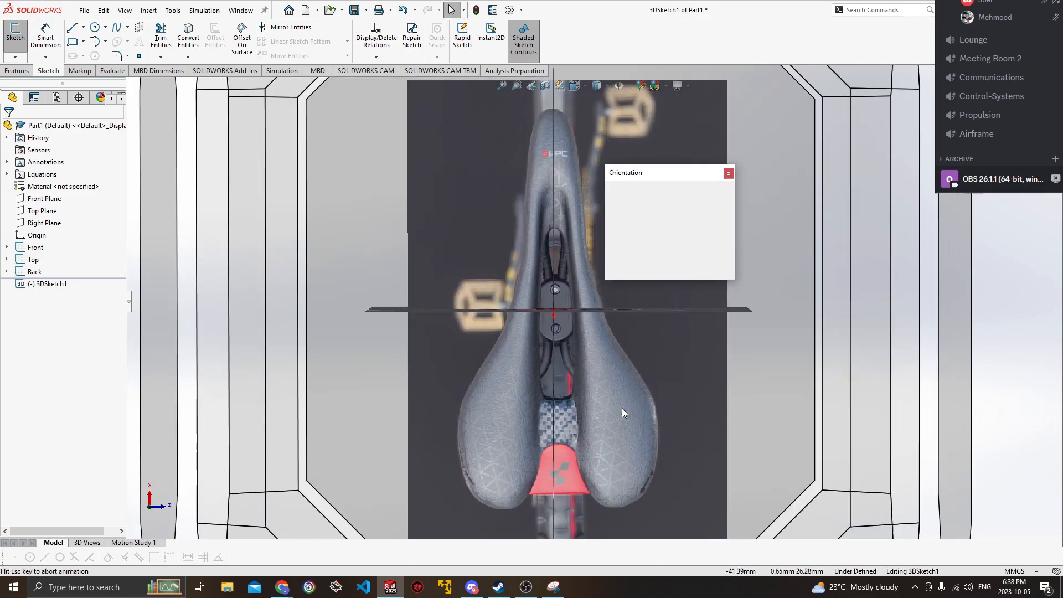
click(492, 386)
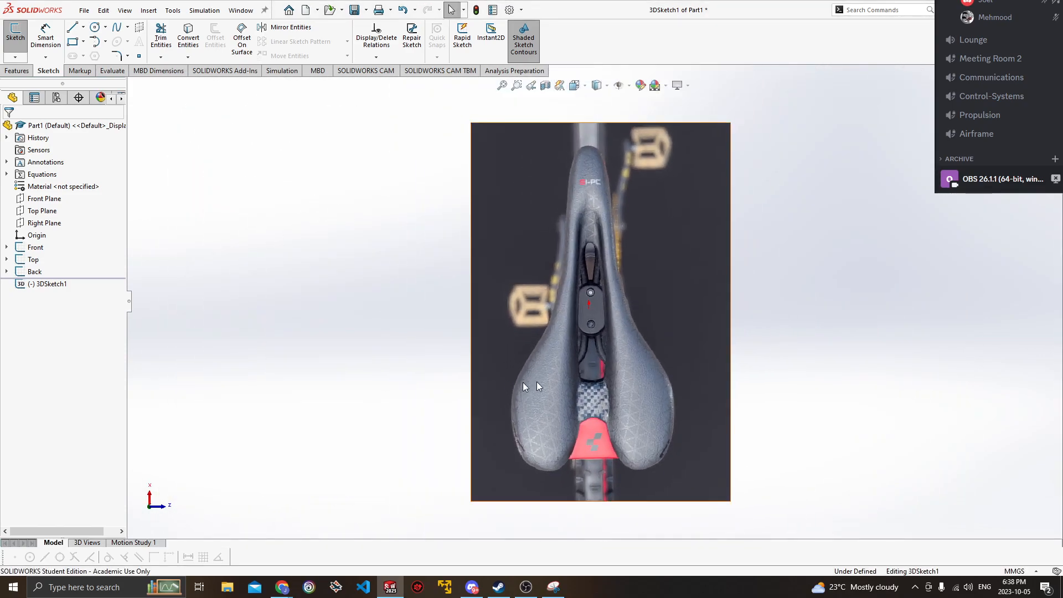
scroll(609, 355, down, 1)
ctrl+middle_drag(608, 355, 592, 363)
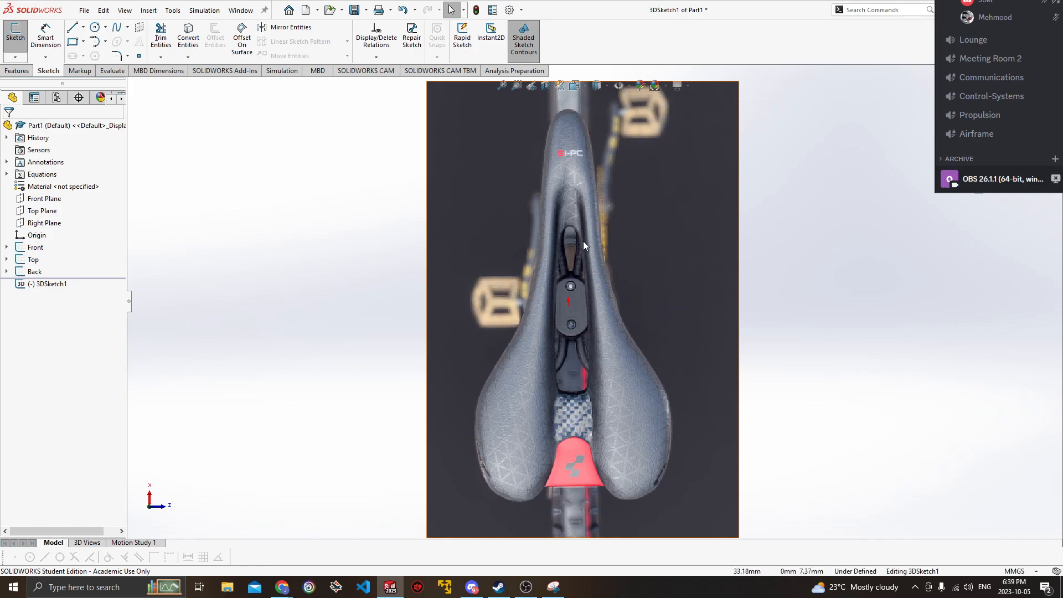
Draw circles of about 2.4 mm radius over the clamp plate's two bolts and make them equal.
scroll(576, 311, down, 7)
ctrl+middle_drag(583, 292, 587, 296)
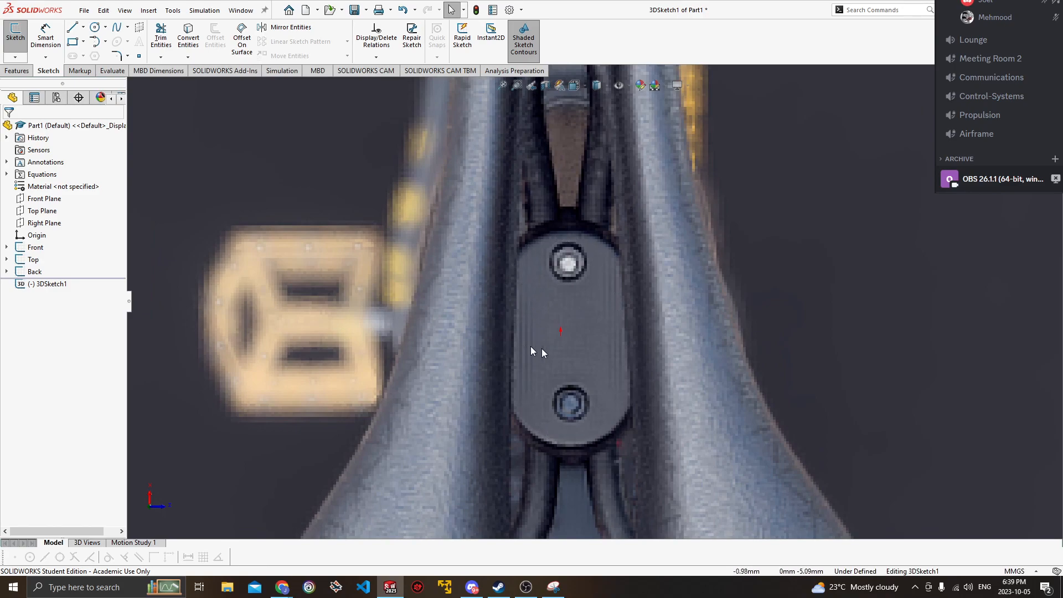
click(96, 28)
click(568, 262)
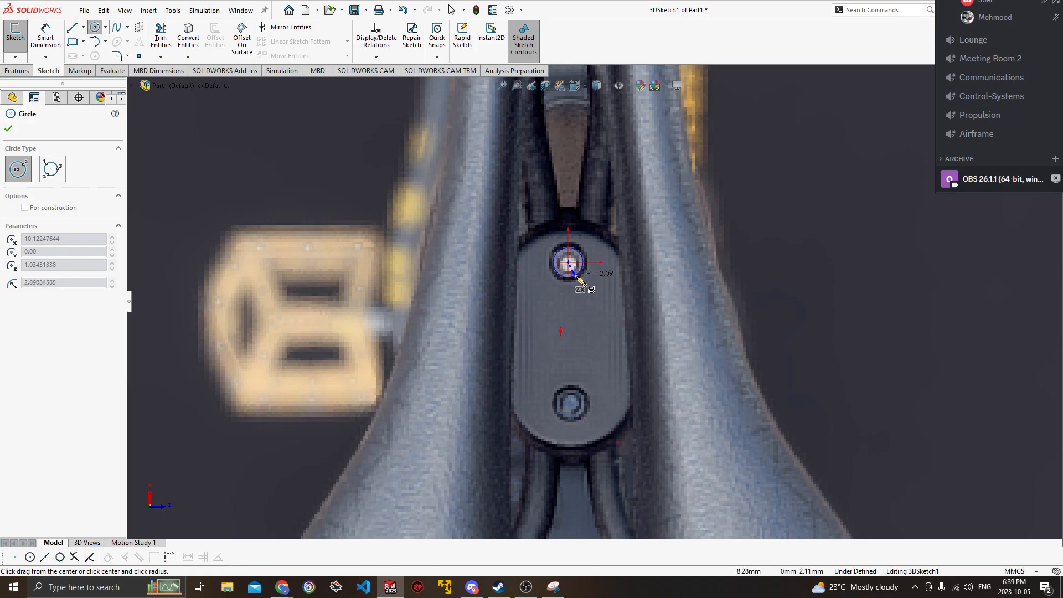
click(577, 278)
ctrl+middle_drag(597, 285, 596, 291)
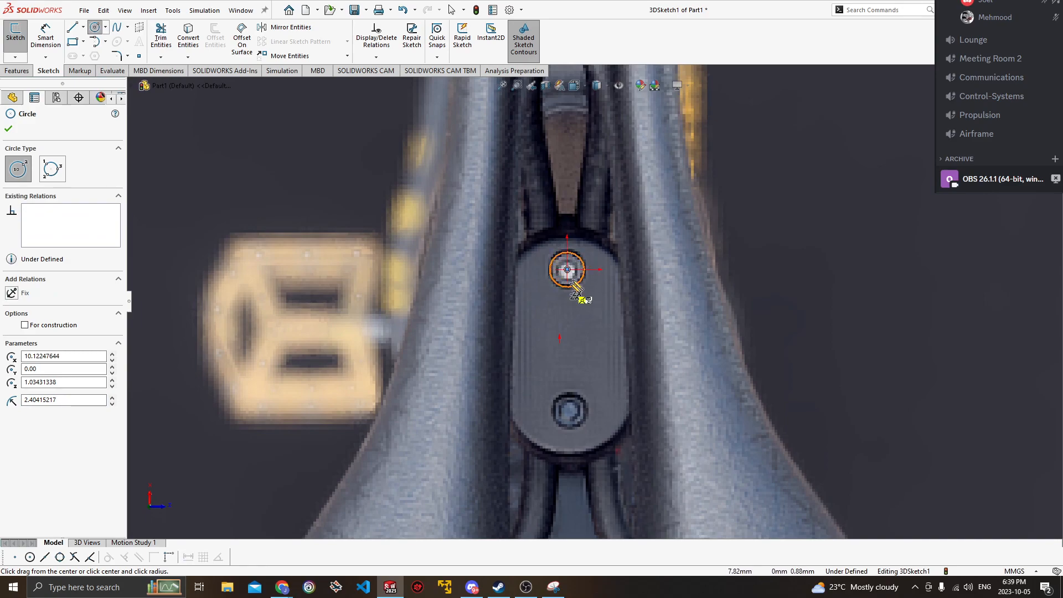
click(571, 413)
click(583, 425)
key(Escape)
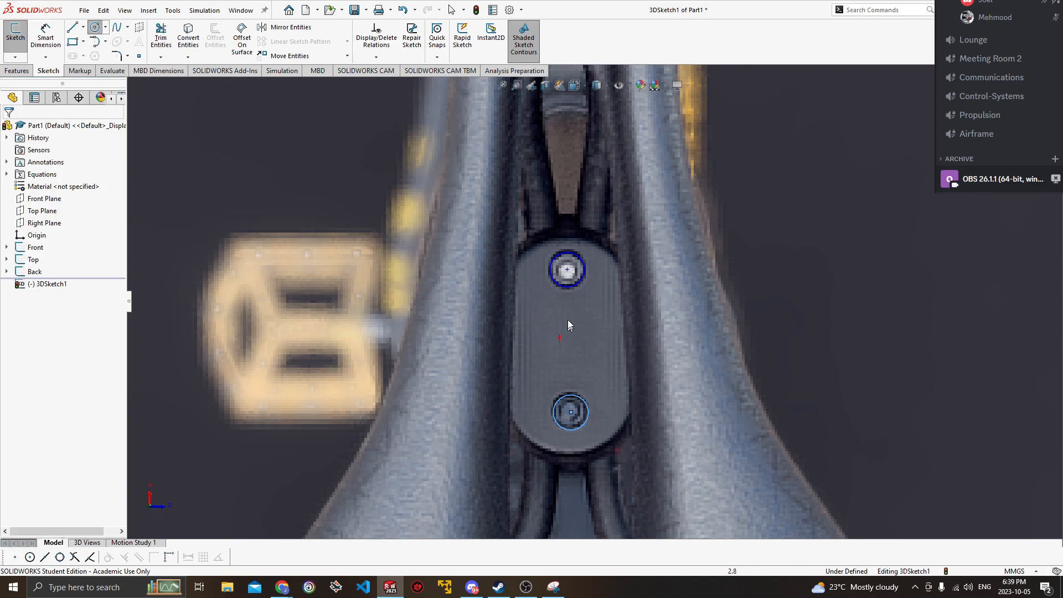
click(576, 284)
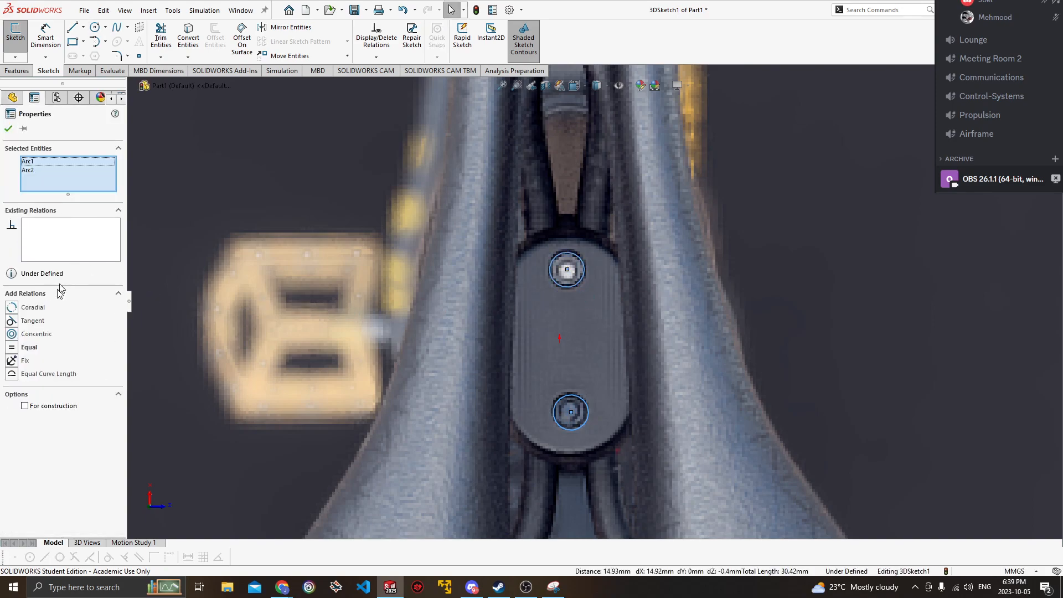
click(13, 348)
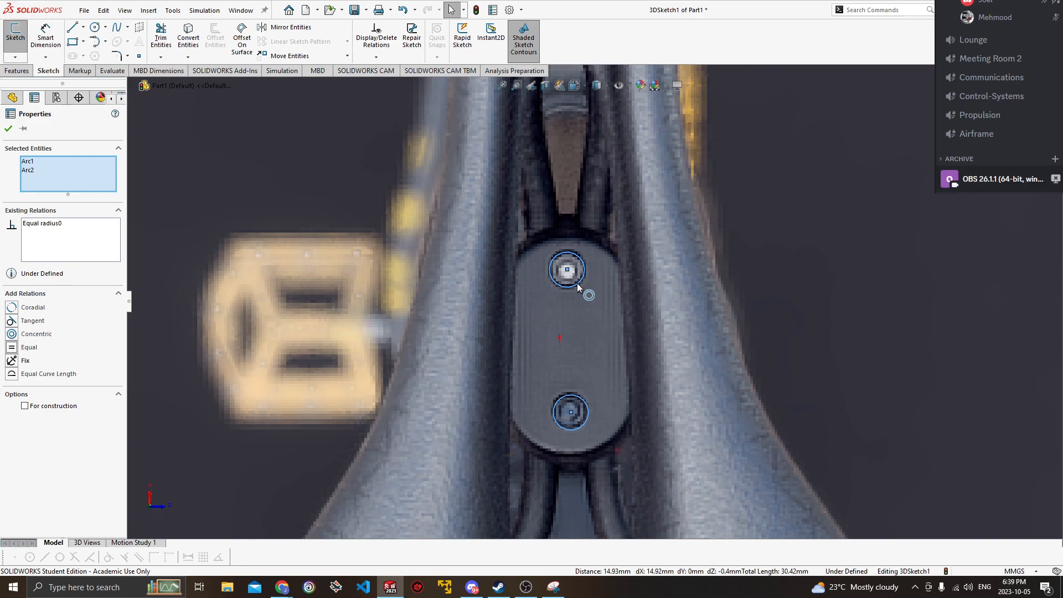
Draw a line joining the two bolt circles' centres and constrain it along X.
click(72, 26)
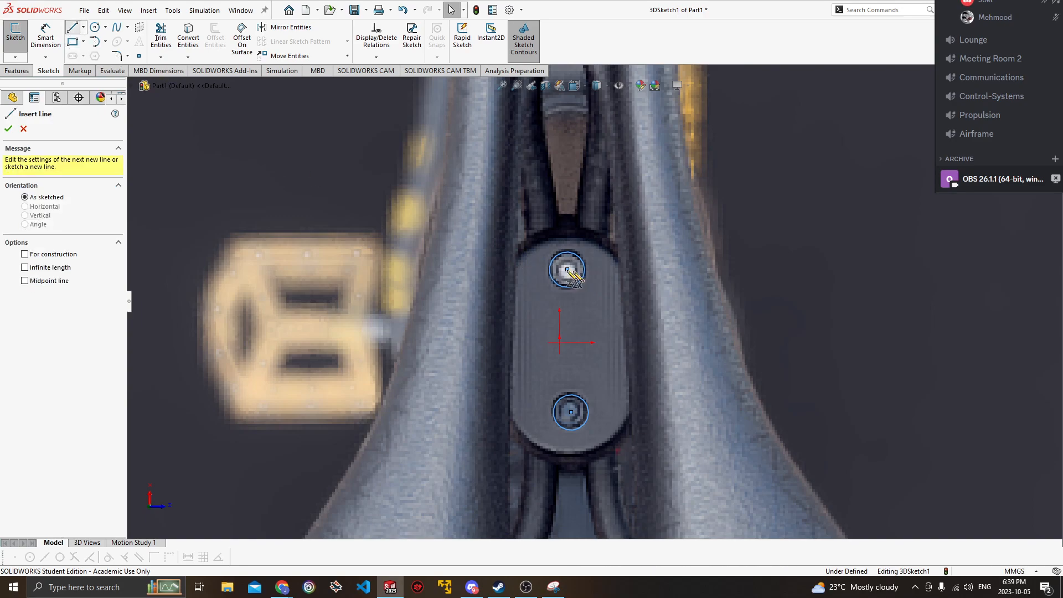
click(567, 270)
click(571, 412)
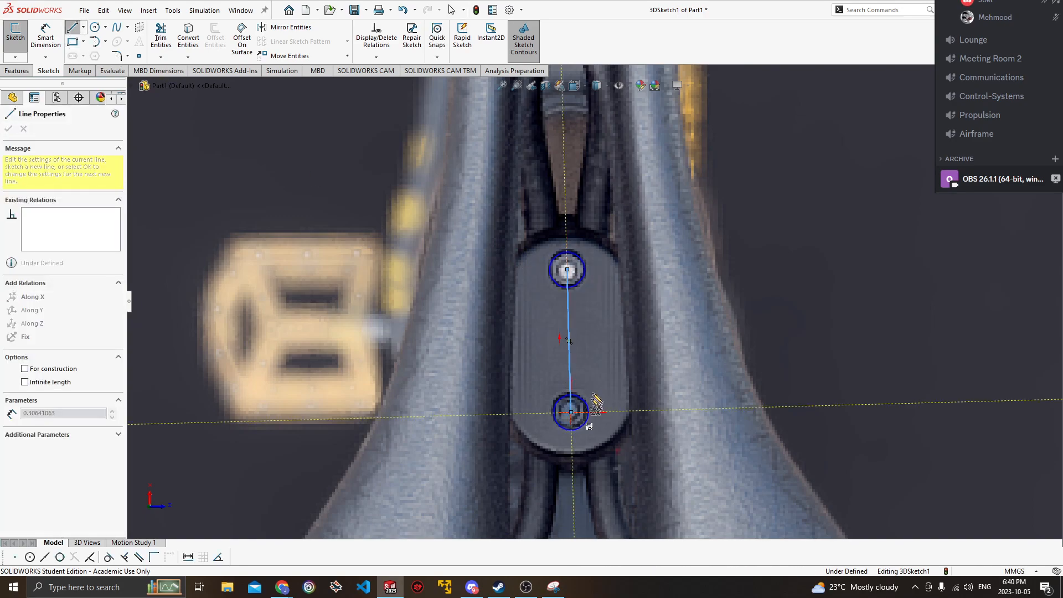
key(Escape)
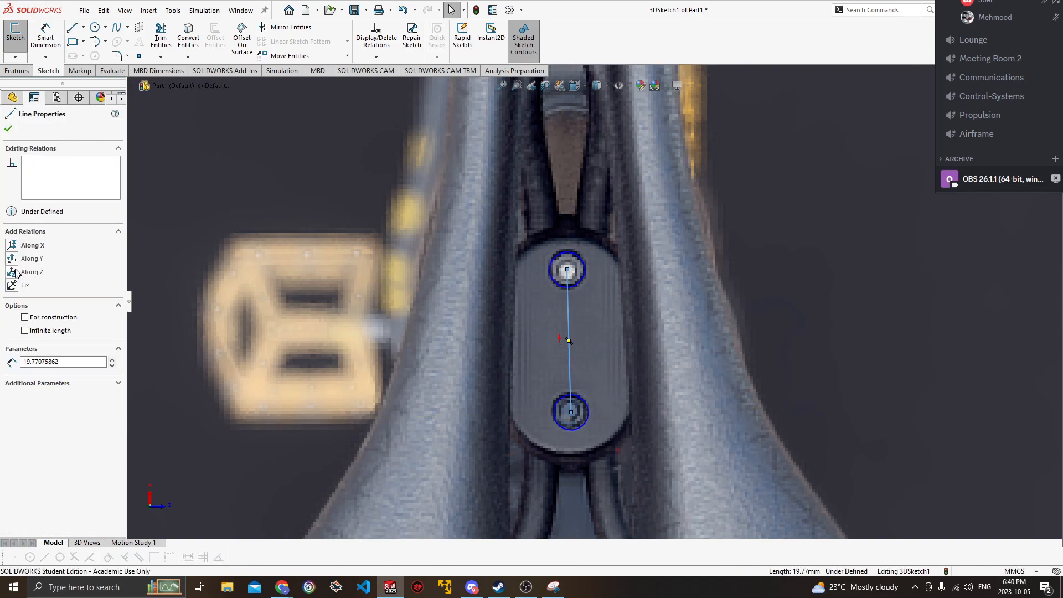
scroll(267, 281, down, 4)
scroll(244, 283, up, 5)
click(10, 249)
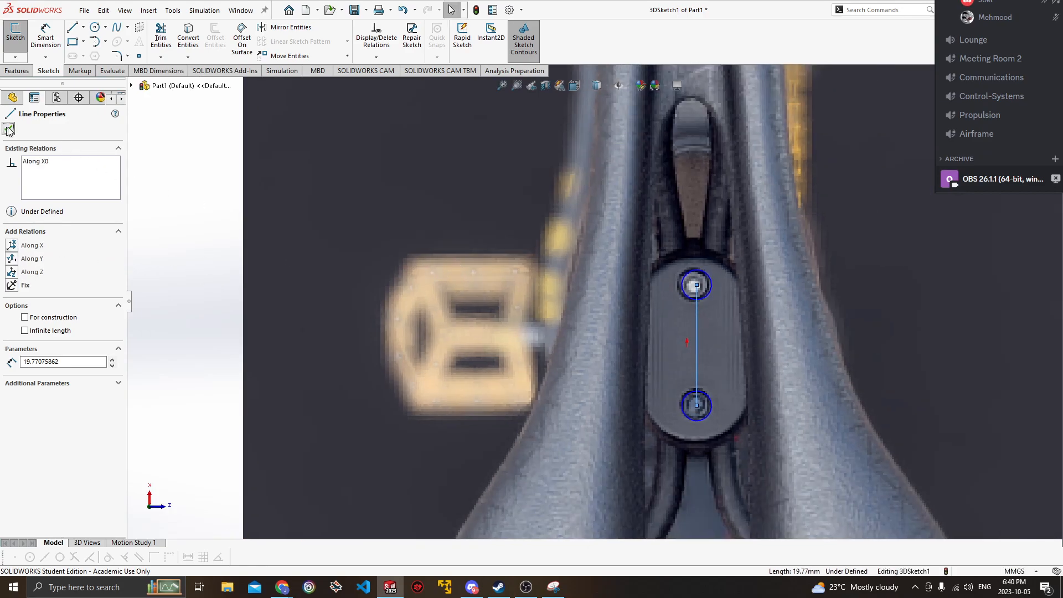
click(8, 130)
Shift the centre line and its circles slightly sideways to centre them over the bolts in the picture.
scroll(692, 332, down, 3)
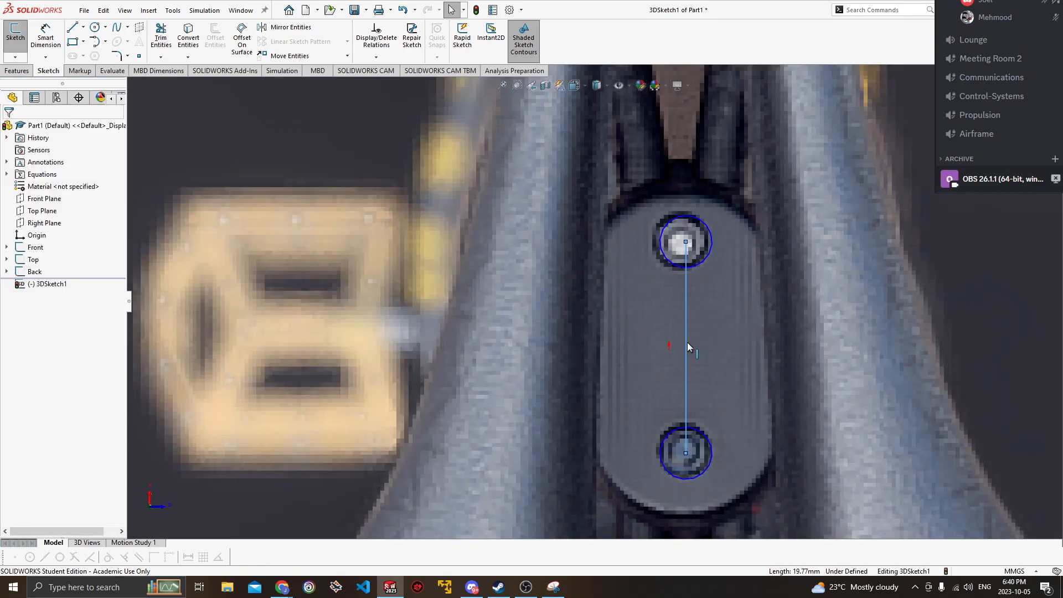
click(685, 347)
mouse_move(676, 342)
mouse_down()
mouse_move(691, 342)
mouse_move(680, 344)
mouse_up()
key(Escape)
click(681, 348)
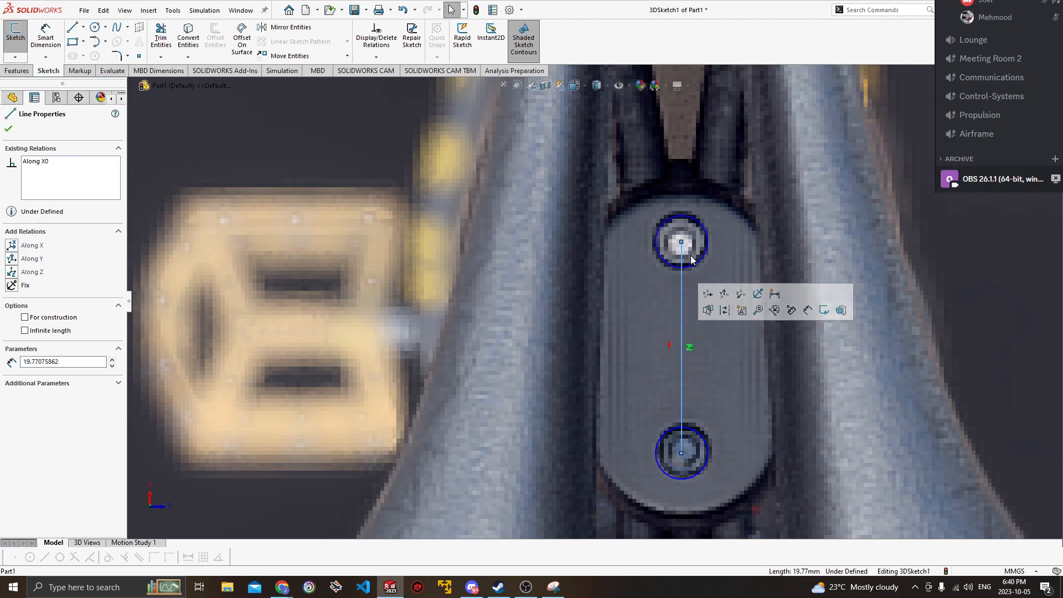
Dimension the line between the bolt circles' centres to 20 mm.
click(45, 39)
click(682, 330)
click(718, 332)
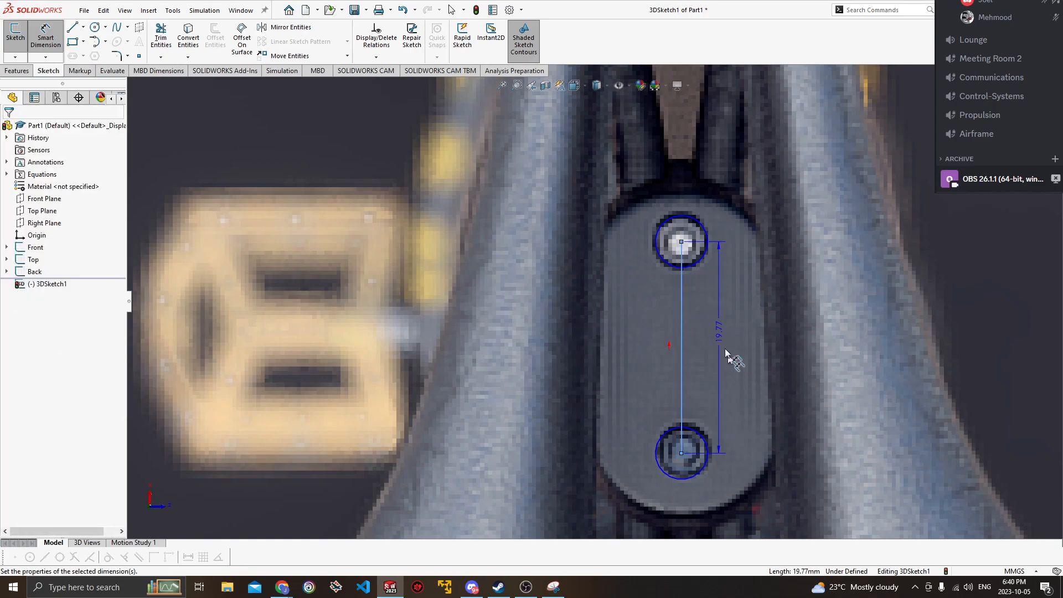
text(20)
key(Return)
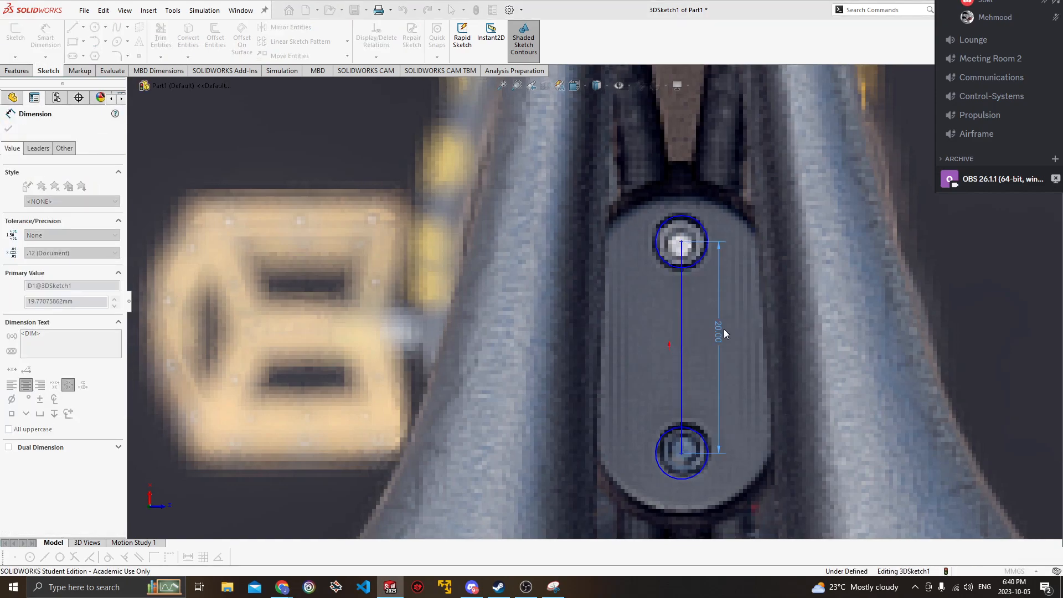
Dimension the bolt circle nearer the saddle's nose to a 5 mm diameter.
click(693, 221)
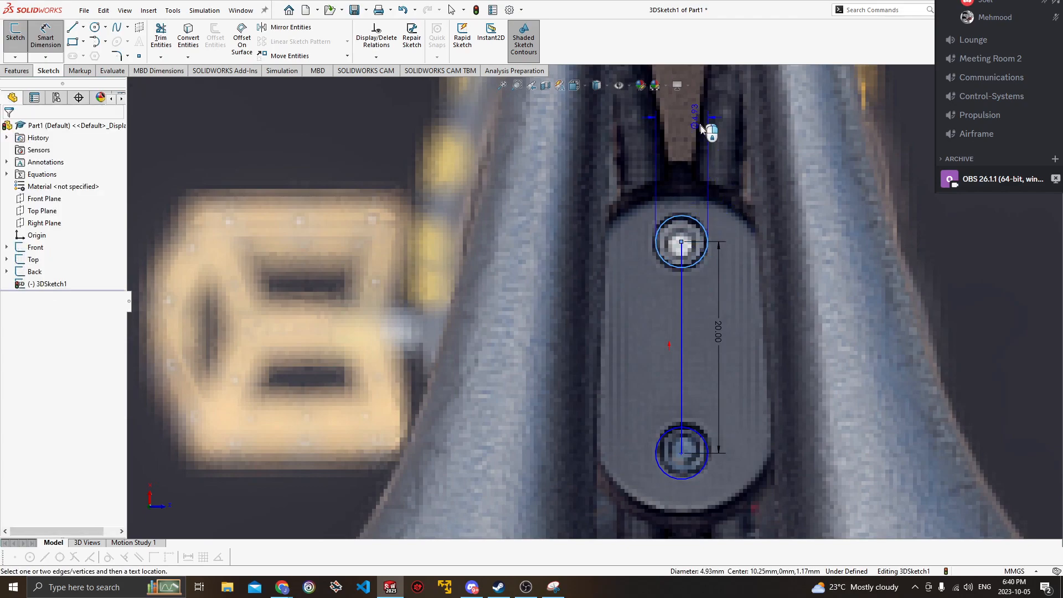
click(710, 140)
text(5)
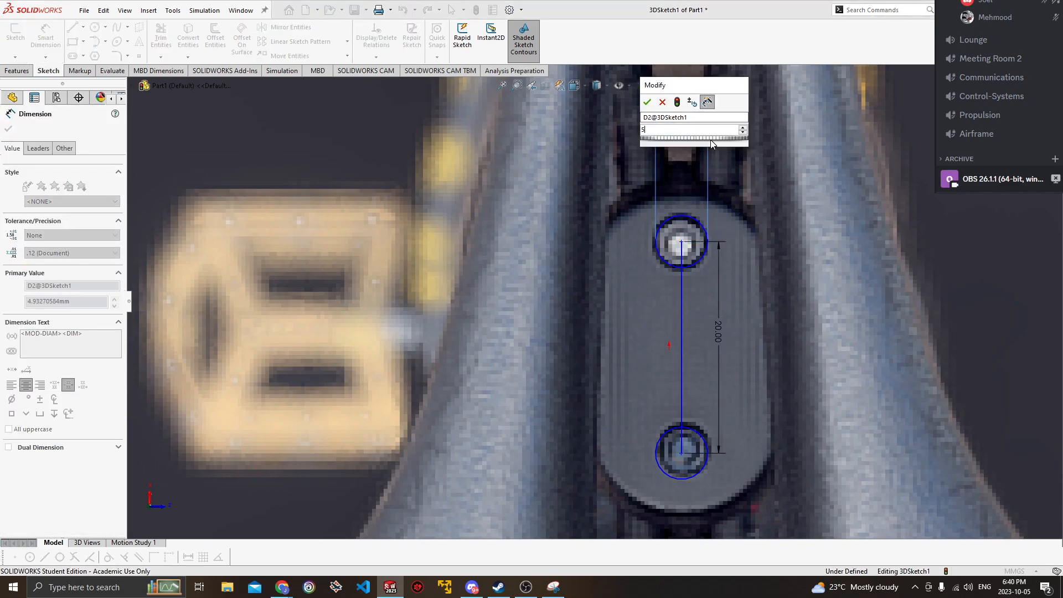
key(Return)
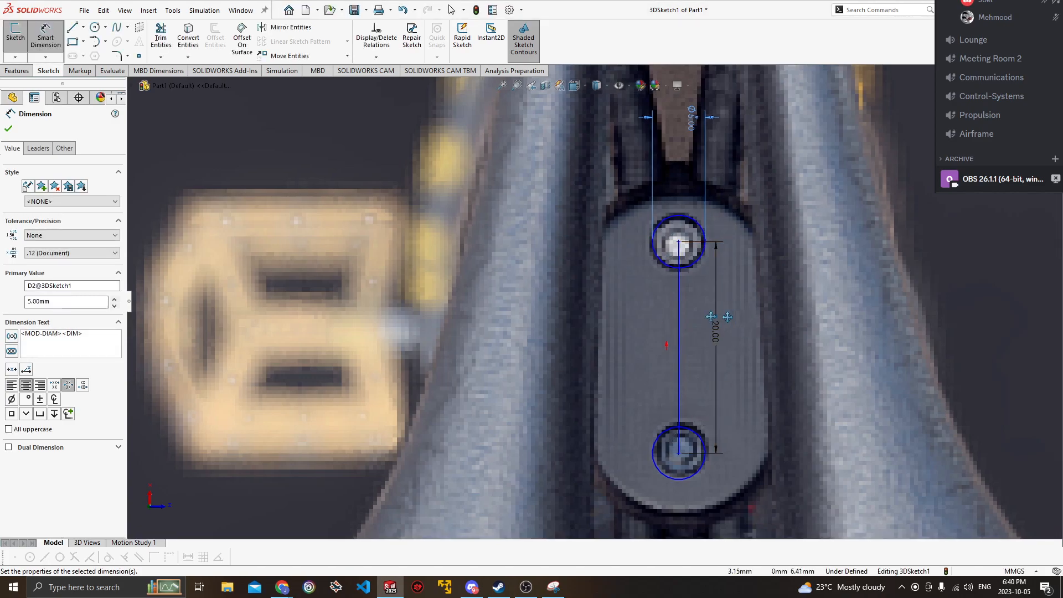
ctrl+middle_drag(718, 317, 681, 319)
ctrl+middle_drag(670, 372, 647, 372)
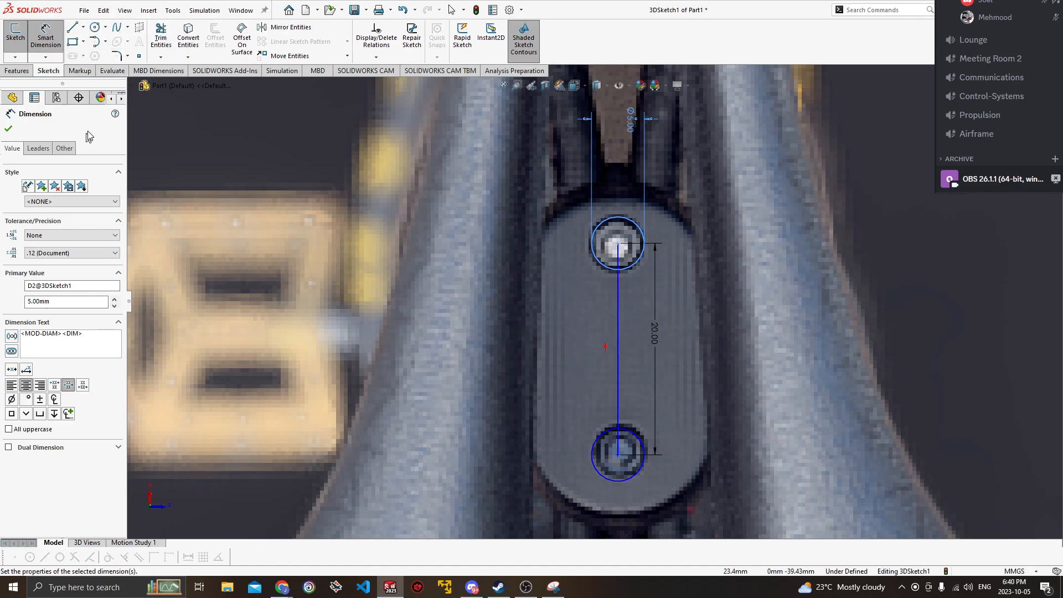
click(56, 47)
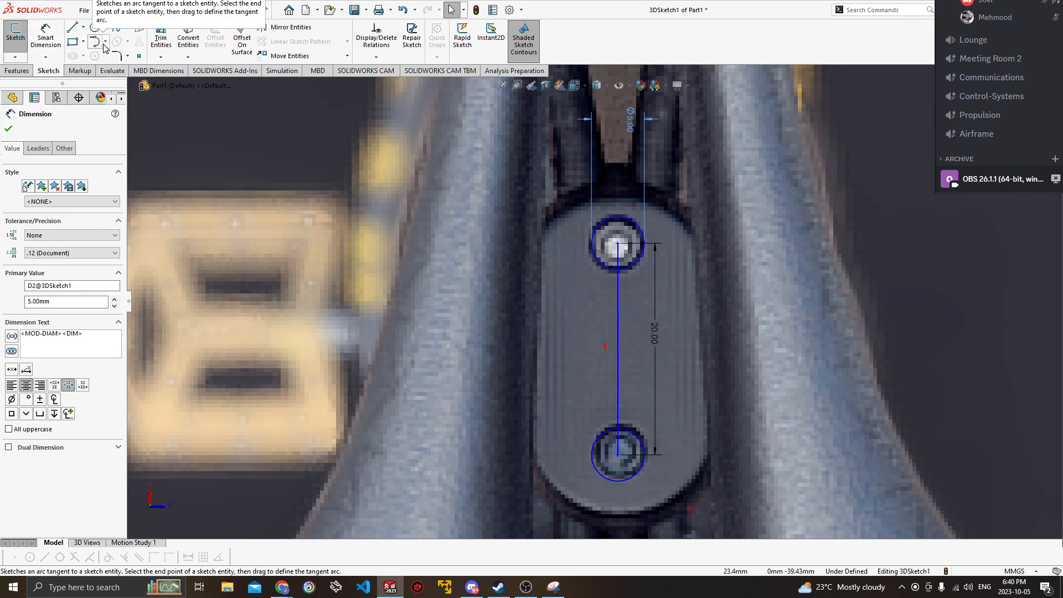
Examine the bolt circles and connecting line against the three reference pictures from several angles.
scroll(588, 277, up, 2)
scroll(580, 258, up, 3)
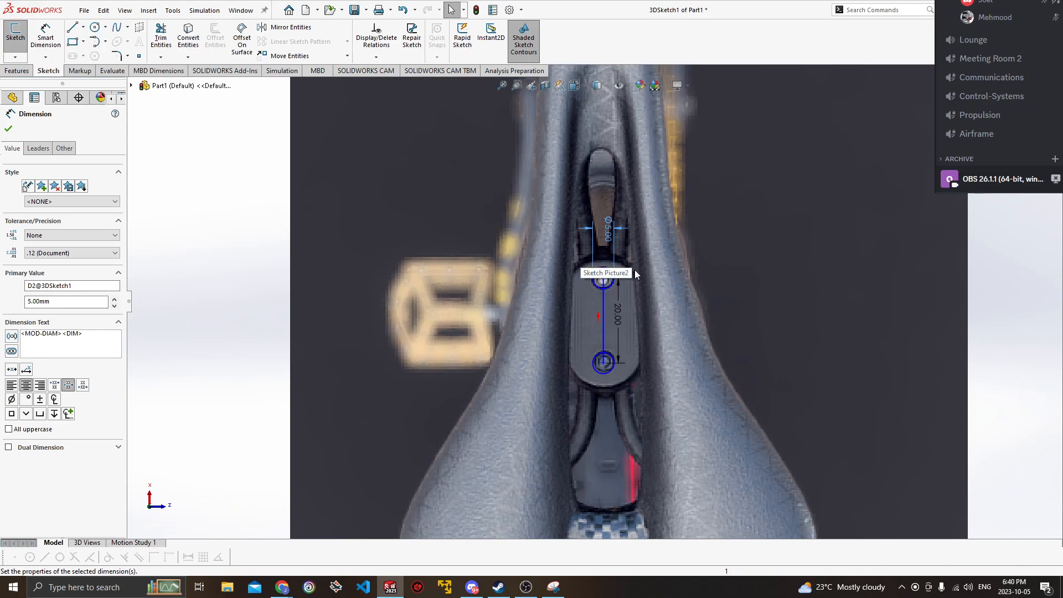
key(Escape)
mouse_move(796, 348)
middle_down()
mouse_move(812, 233)
mouse_move(772, 260)
mouse_move(810, 387)
middle_up()
middle_drag(620, 260, 608, 333)
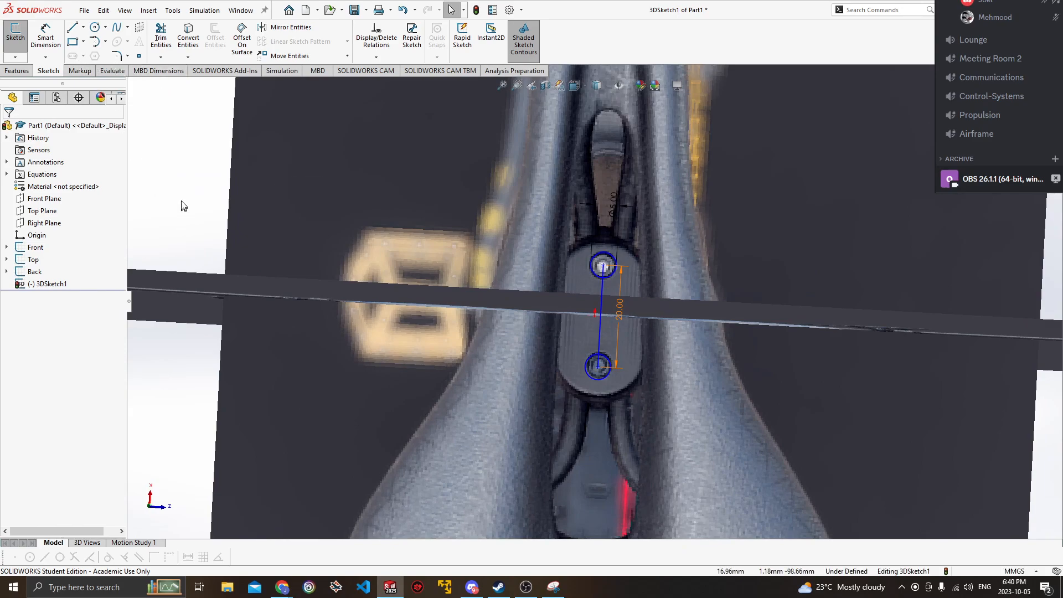
scroll(543, 265, up, 8)
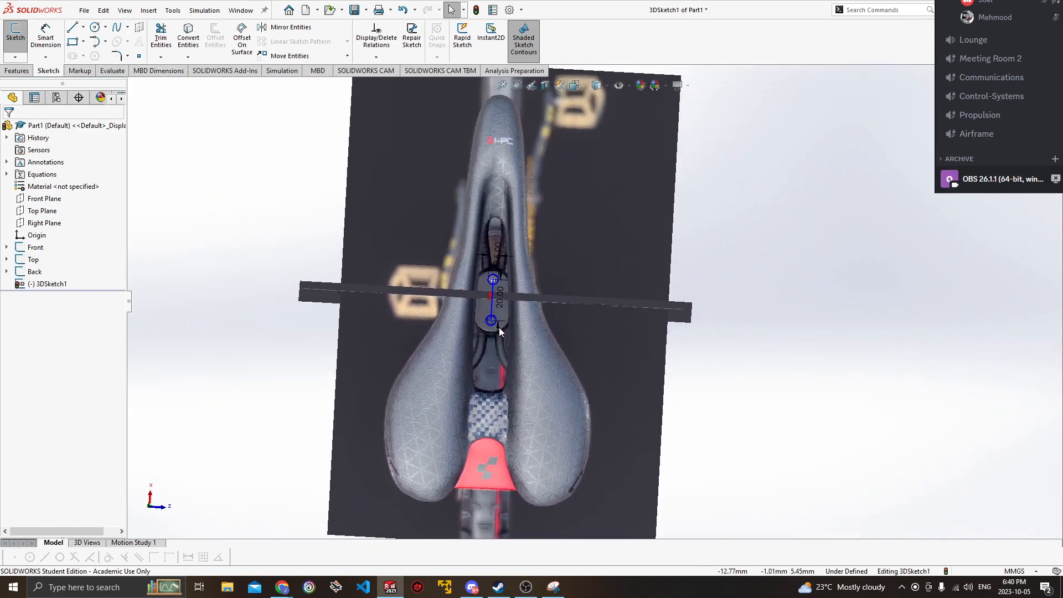
mouse_move(345, 338)
middle_down()
mouse_move(313, 360)
mouse_move(387, 137)
mouse_move(529, 243)
middle_up()
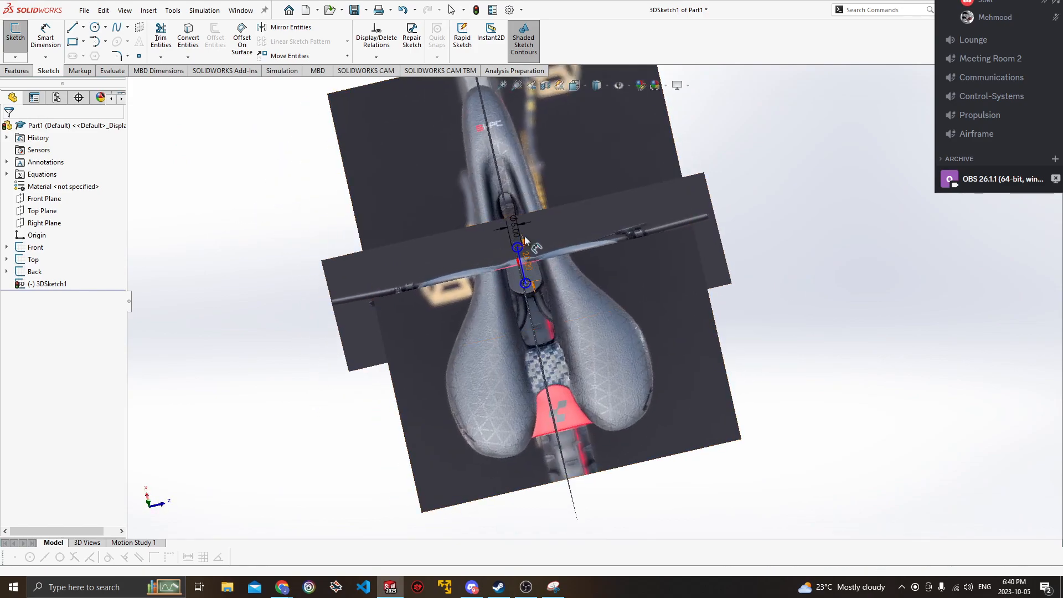
middle_drag(471, 344, 486, 361)
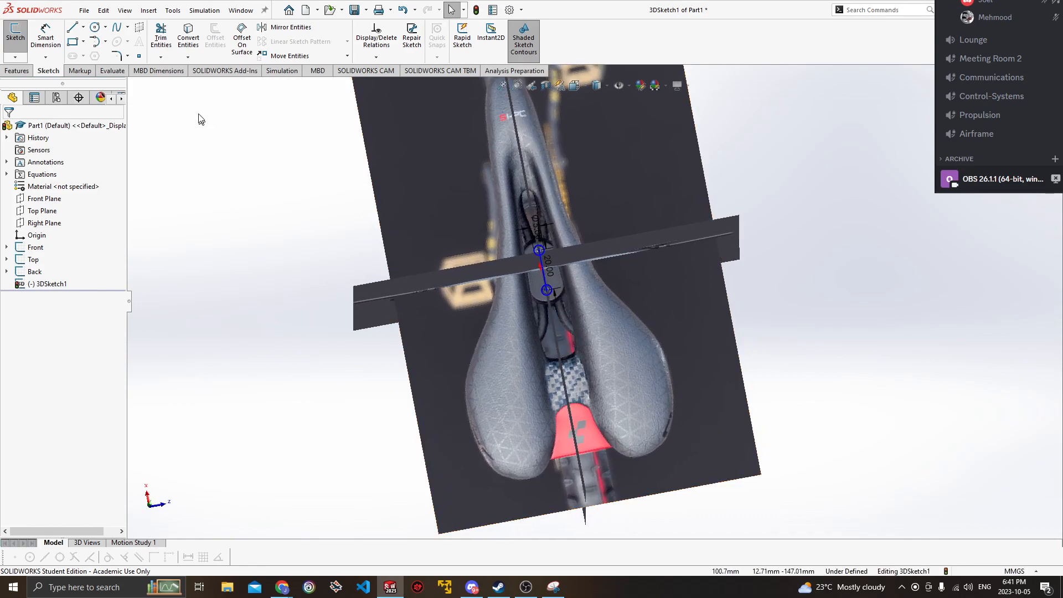
In the straight-on top view, start a spline at the saddle's nose tip with its second point on the nose's right curve.
key(space)
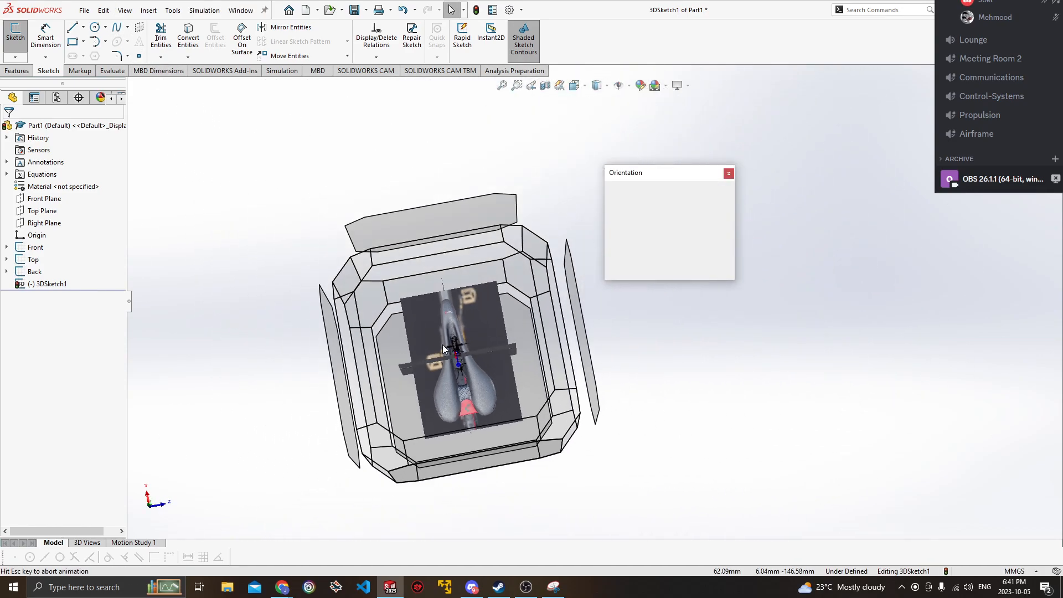
click(431, 329)
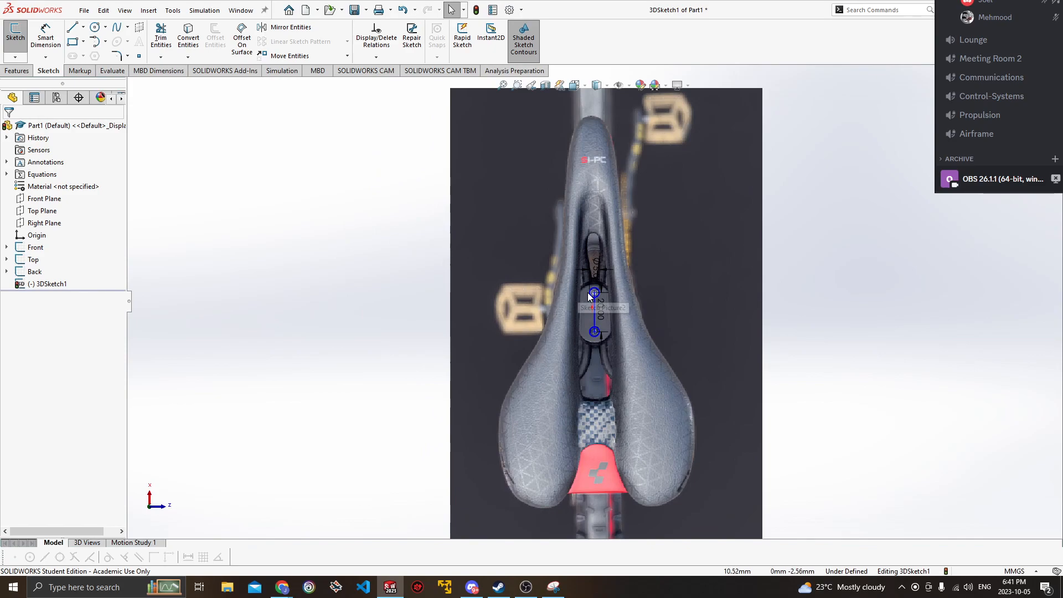
scroll(588, 295, down, 1)
scroll(608, 200, up, 1)
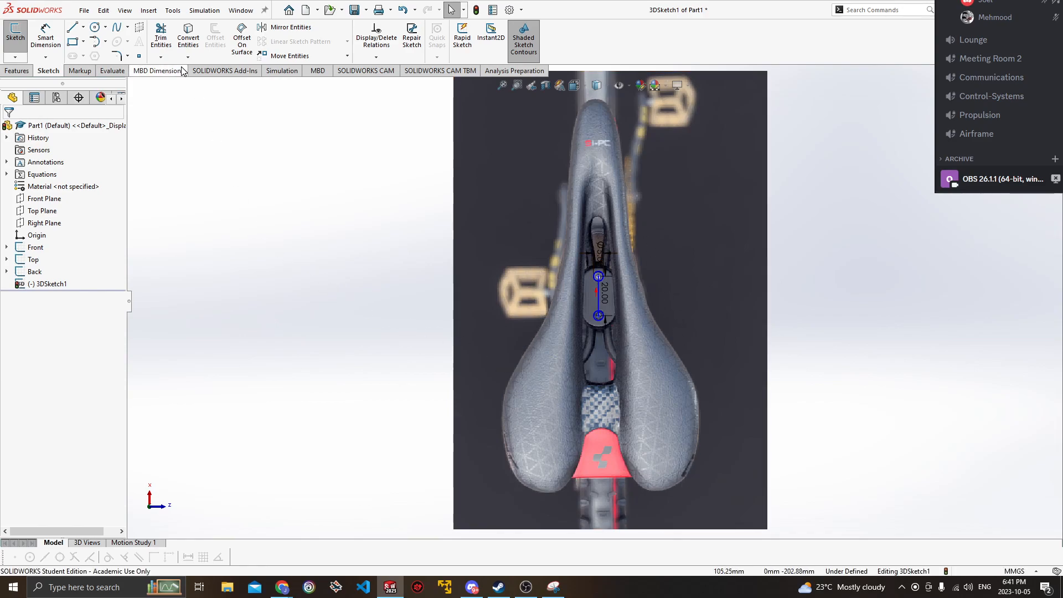
click(117, 28)
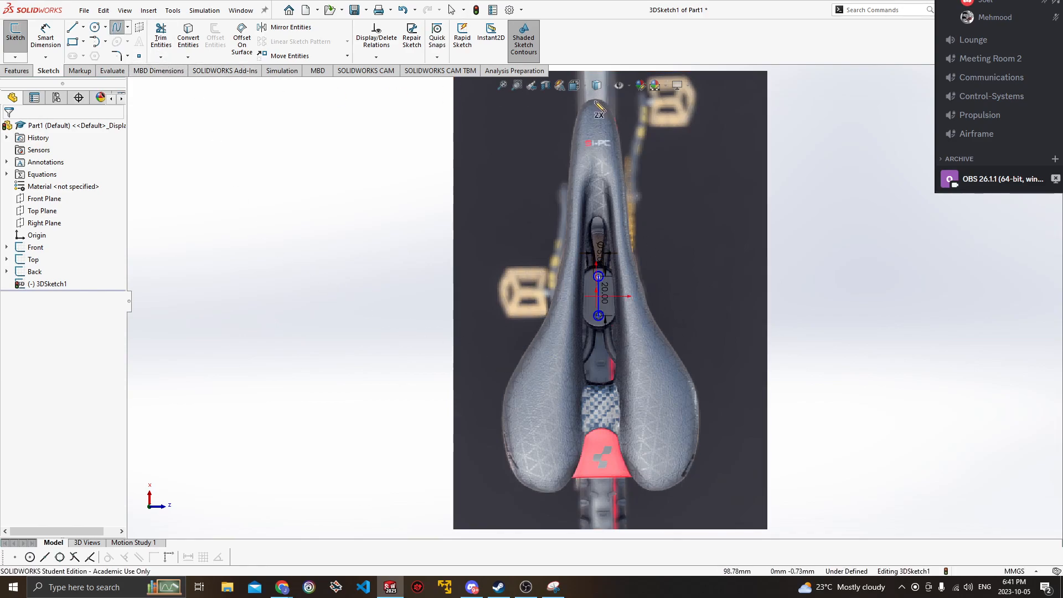
ctrl+middle_drag(672, 150, 648, 161)
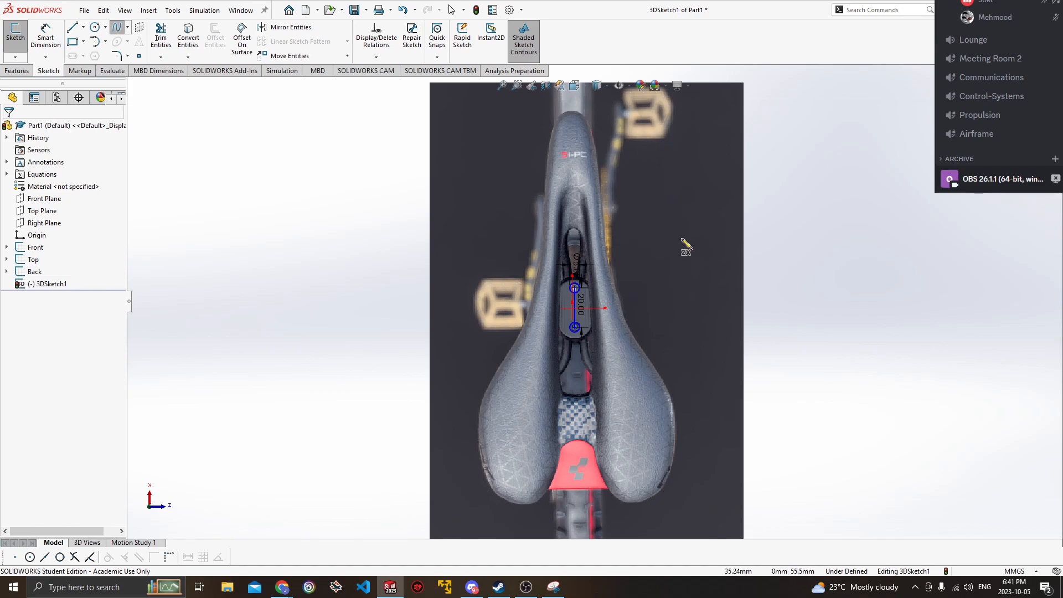
click(572, 111)
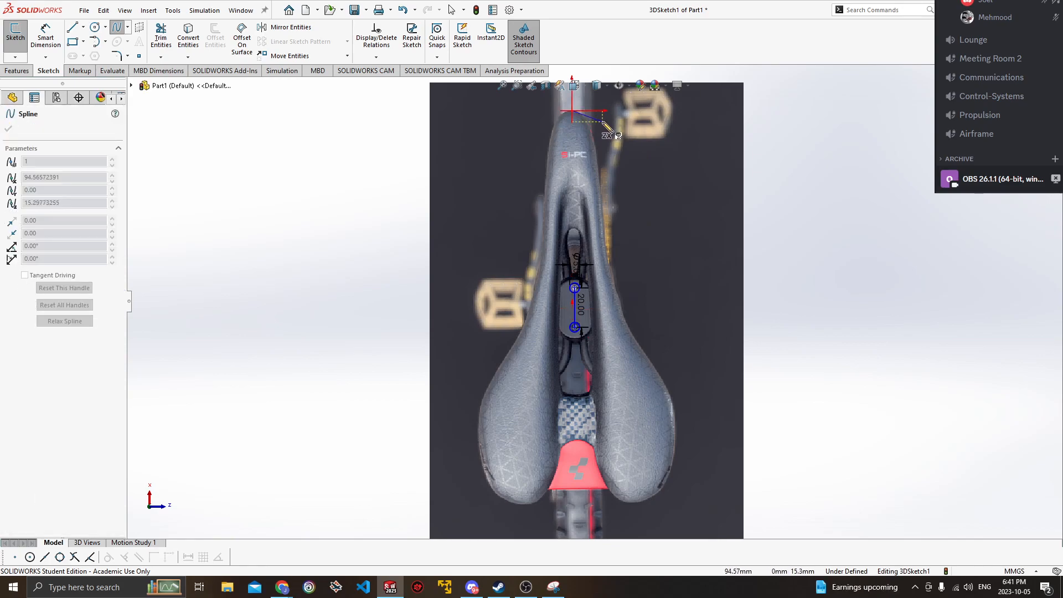
scroll(614, 153, down, 6)
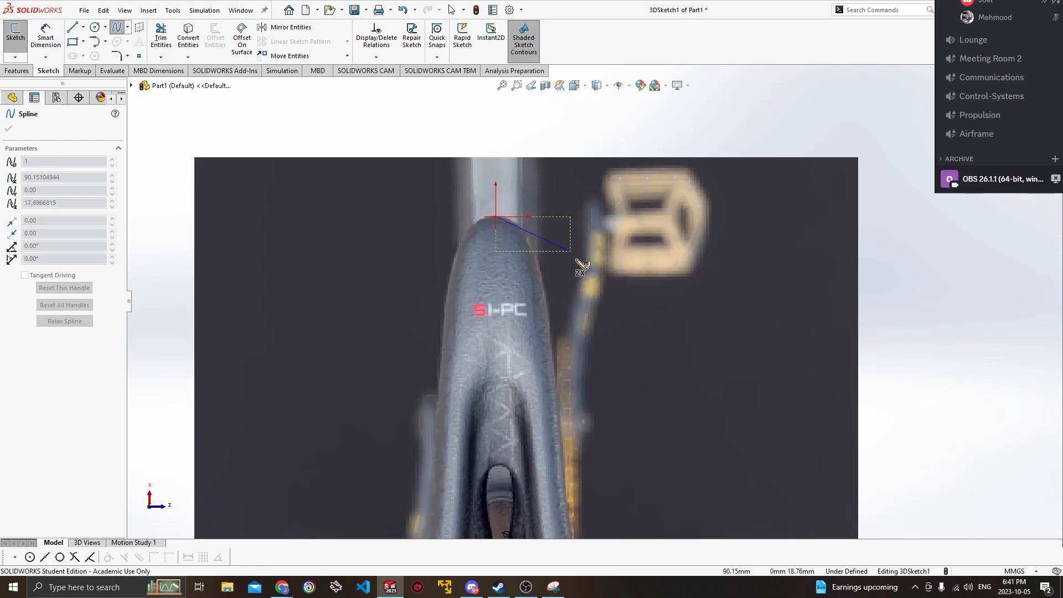
scroll(595, 228, down, 4)
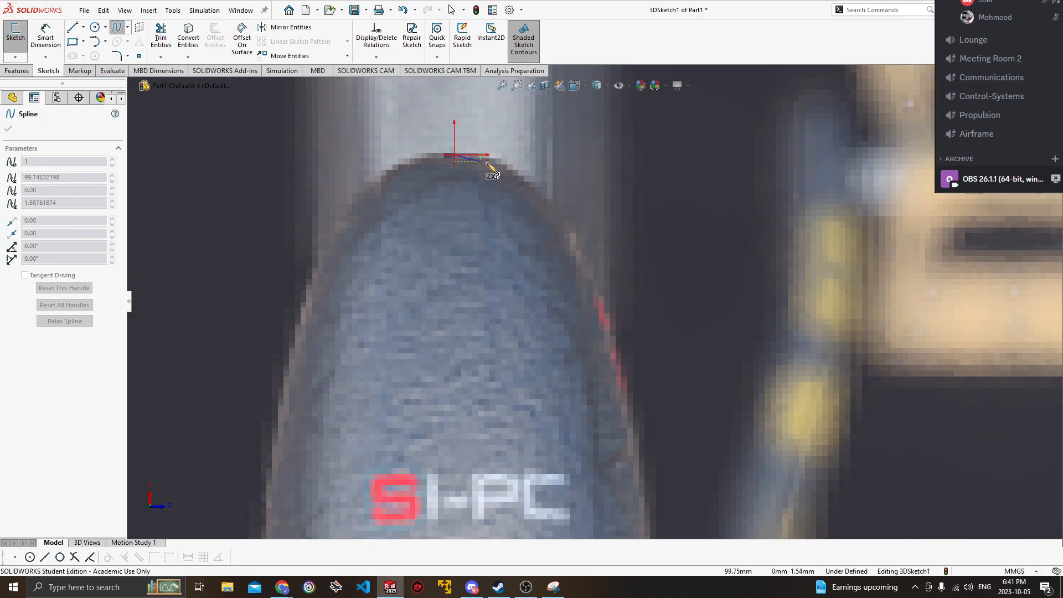
click(571, 245)
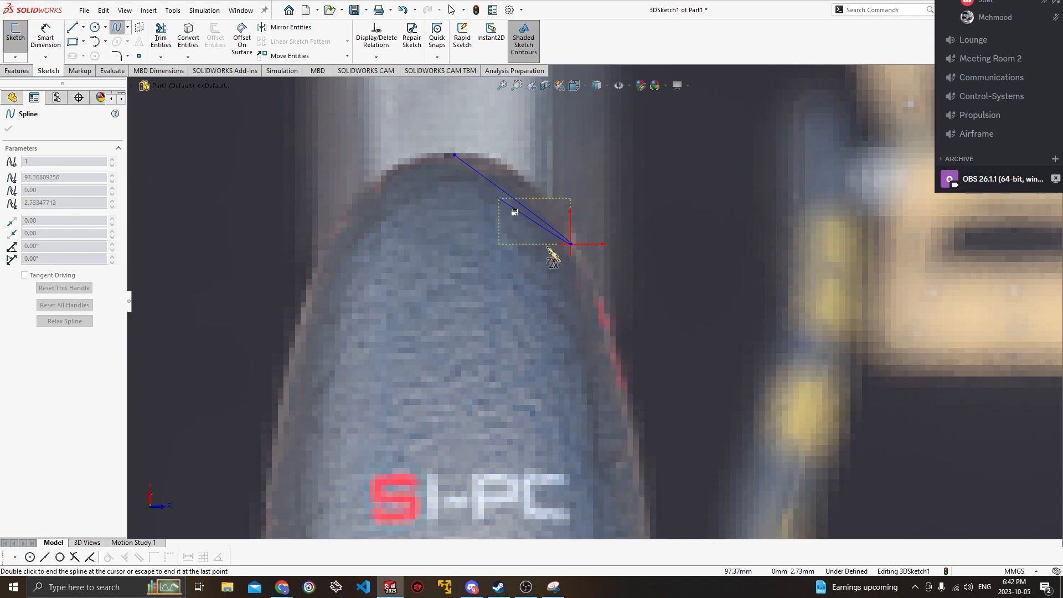
Continue the spline along the right edge of the saddle's nose, past the SI-PC logo.
ctrl+middle_drag(643, 375, 620, 261)
scroll(620, 261, down, 3)
scroll(613, 290, up, 6)
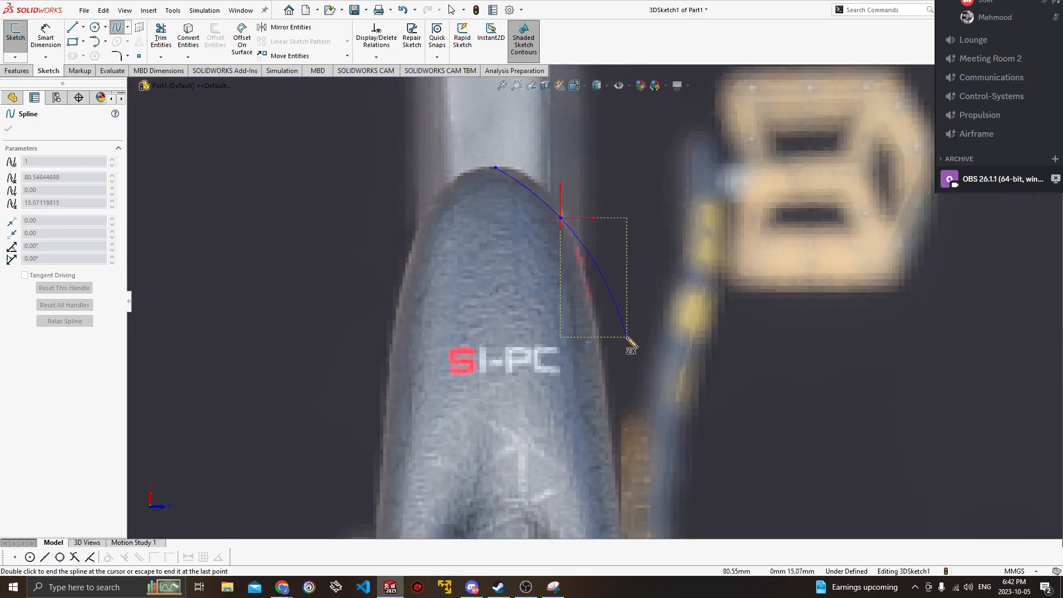
ctrl+middle_drag(629, 341, 631, 245)
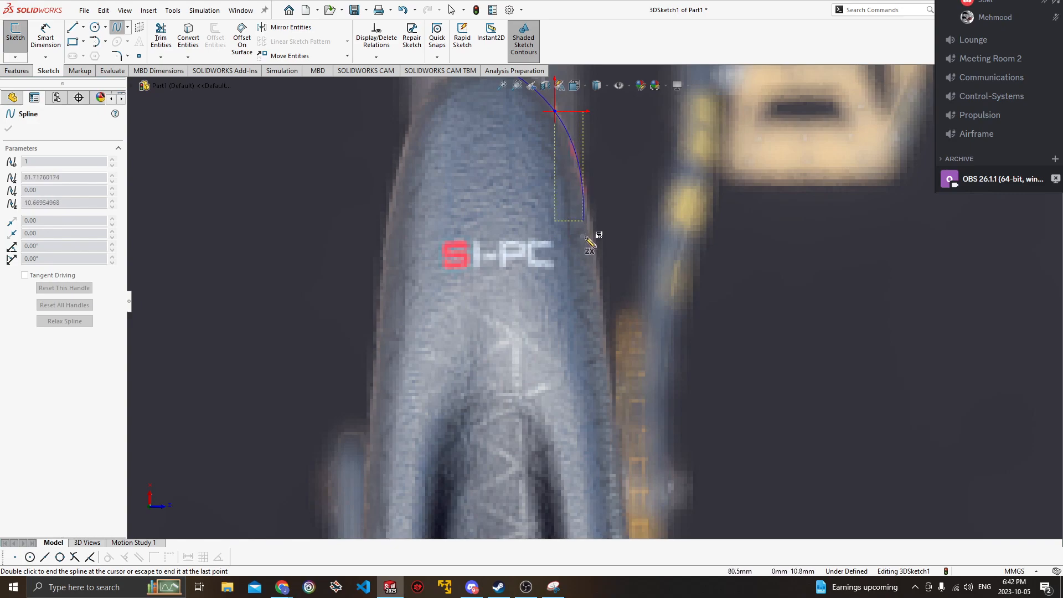
scroll(607, 333, up, 5)
ctrl+middle_drag(622, 332, 604, 227)
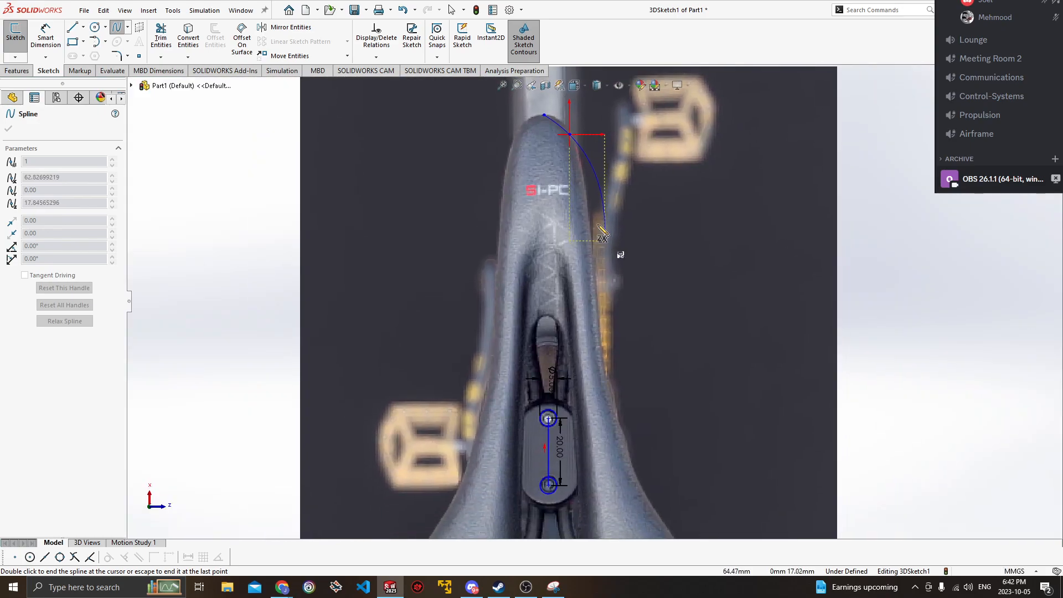
click(582, 171)
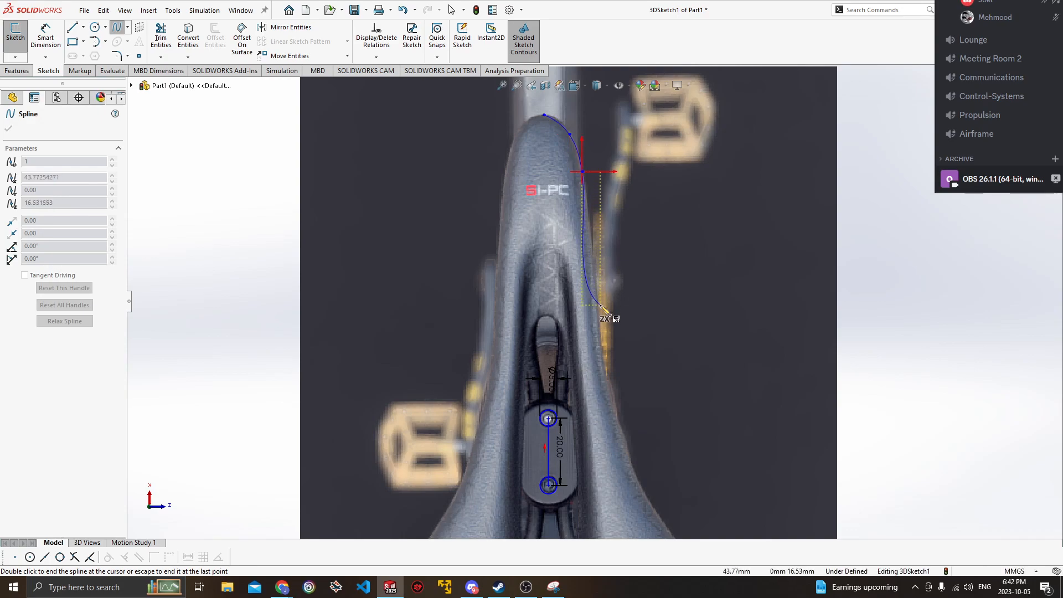
ctrl+middle_drag(618, 337, 608, 287)
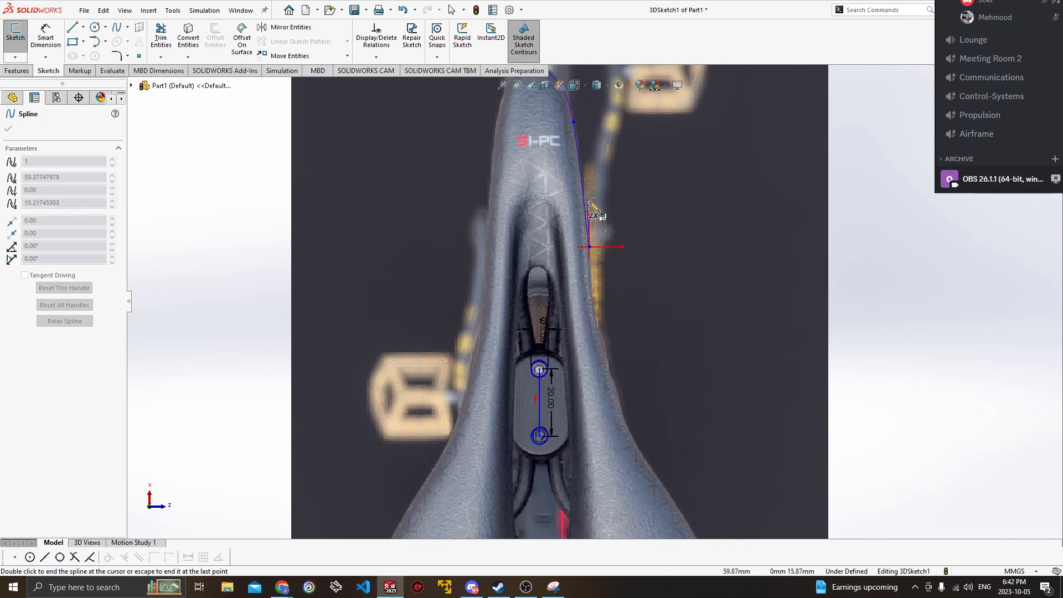
Extend the spline along the saddle's flaring right flank to the upper outer edge of the right rear wing.
middle_drag(629, 350, 631, 271)
scroll(641, 360, up, 3)
scroll(632, 271, down, 4)
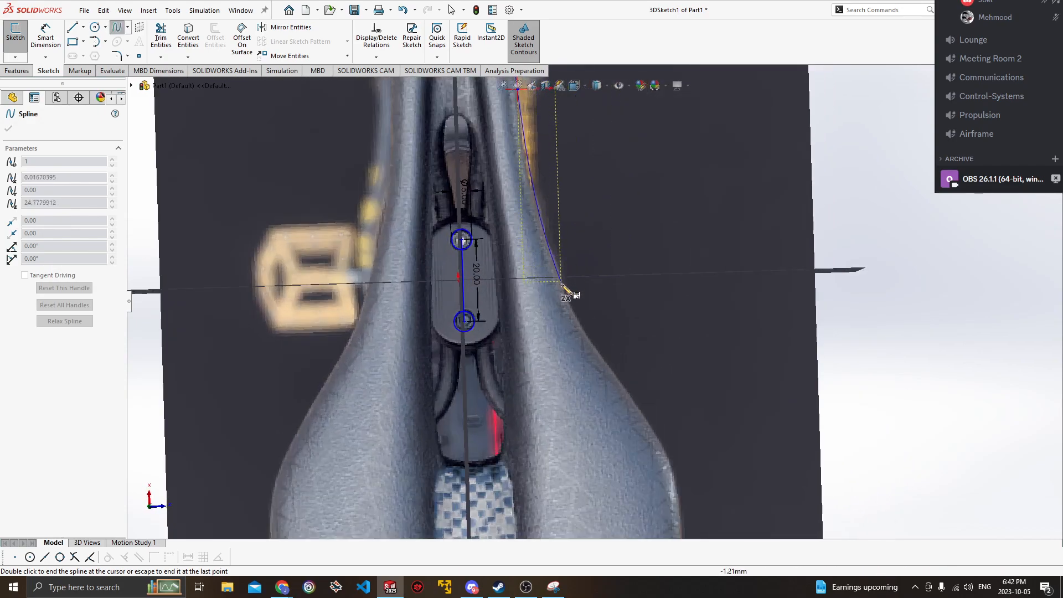
click(590, 343)
ctrl+middle_drag(619, 355, 614, 215)
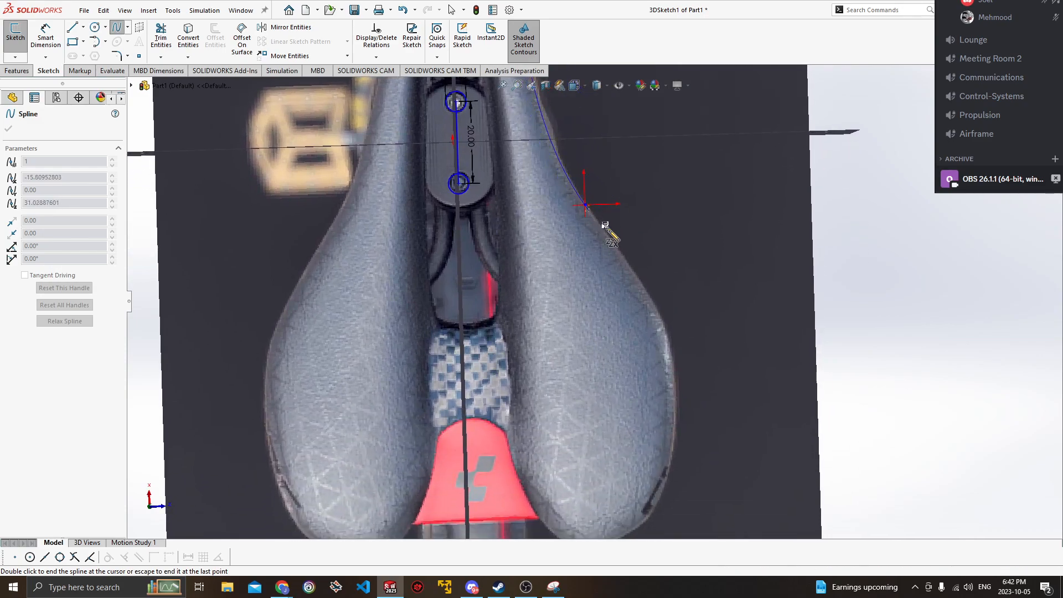
click(659, 309)
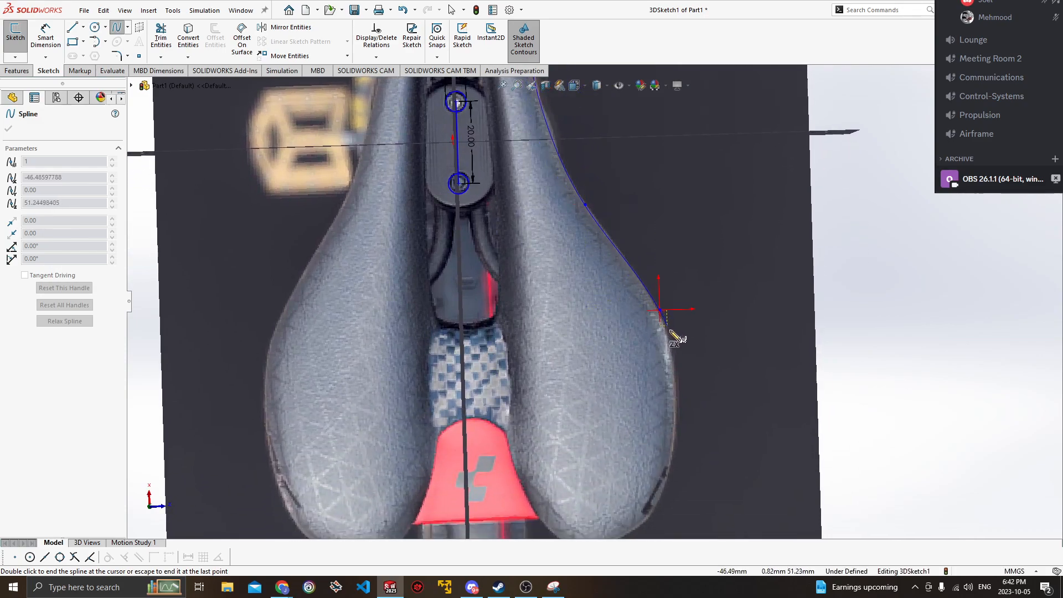
Trace the spline around the rear of the right wing to the lower right corner of the red part.
ctrl+middle_drag(688, 439, 693, 337)
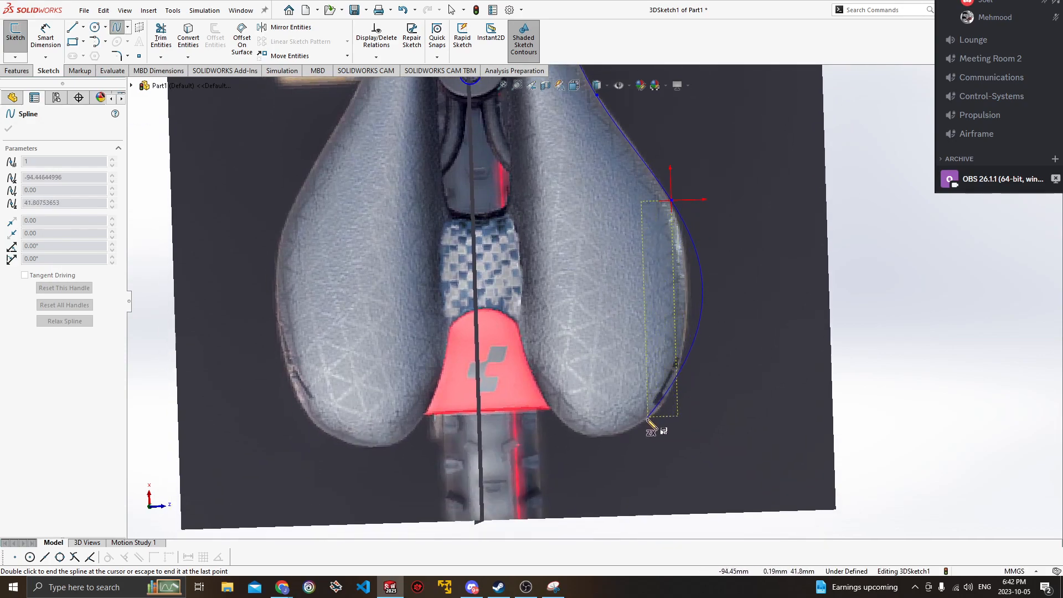
click(672, 387)
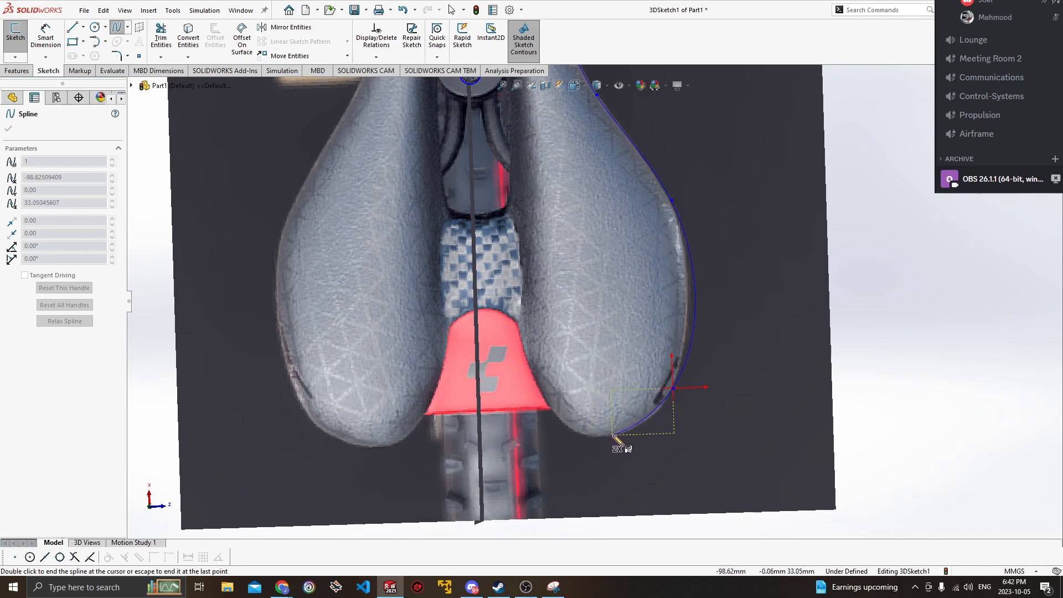
click(614, 435)
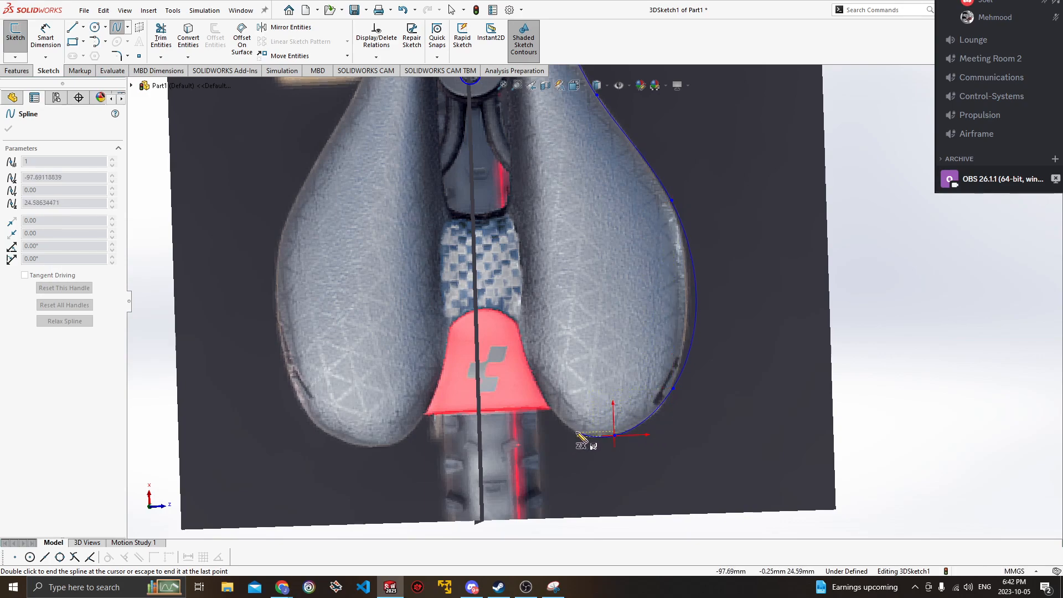
click(550, 409)
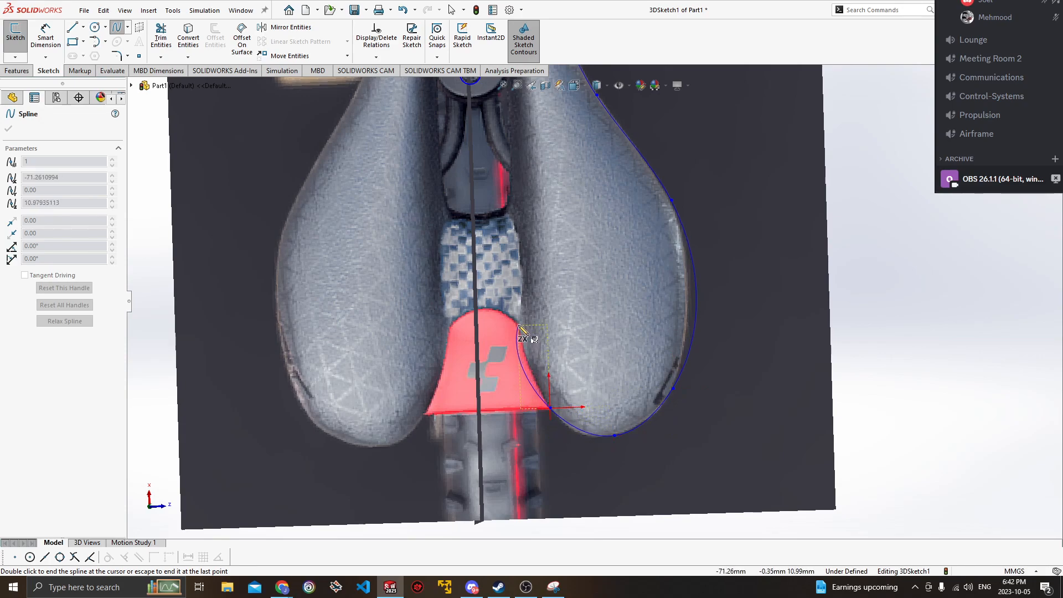
Carry the spline over the rounded top of the red part to its lower left corner.
click(519, 325)
click(483, 307)
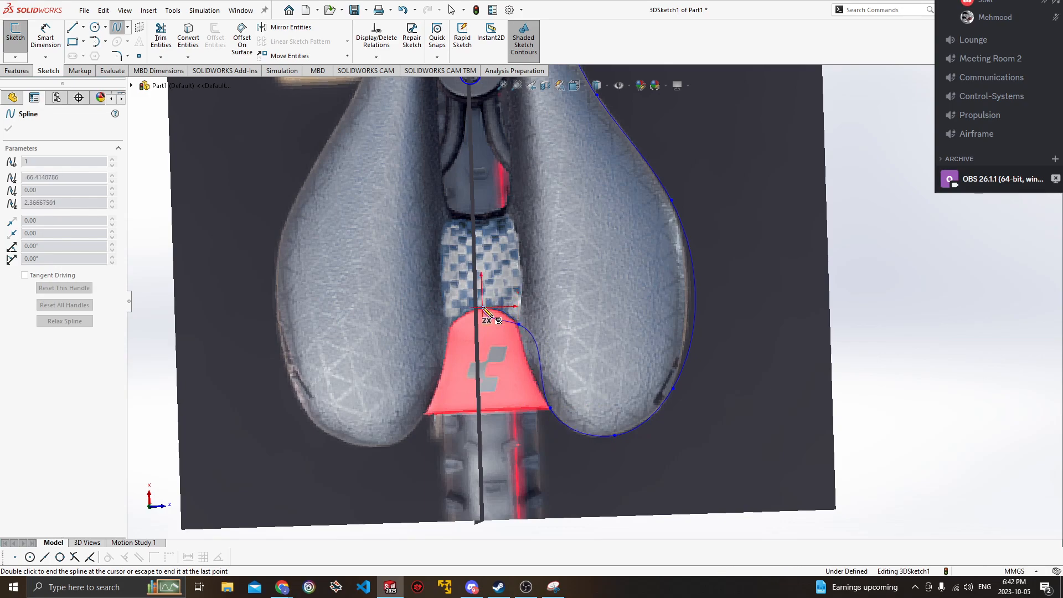
click(449, 327)
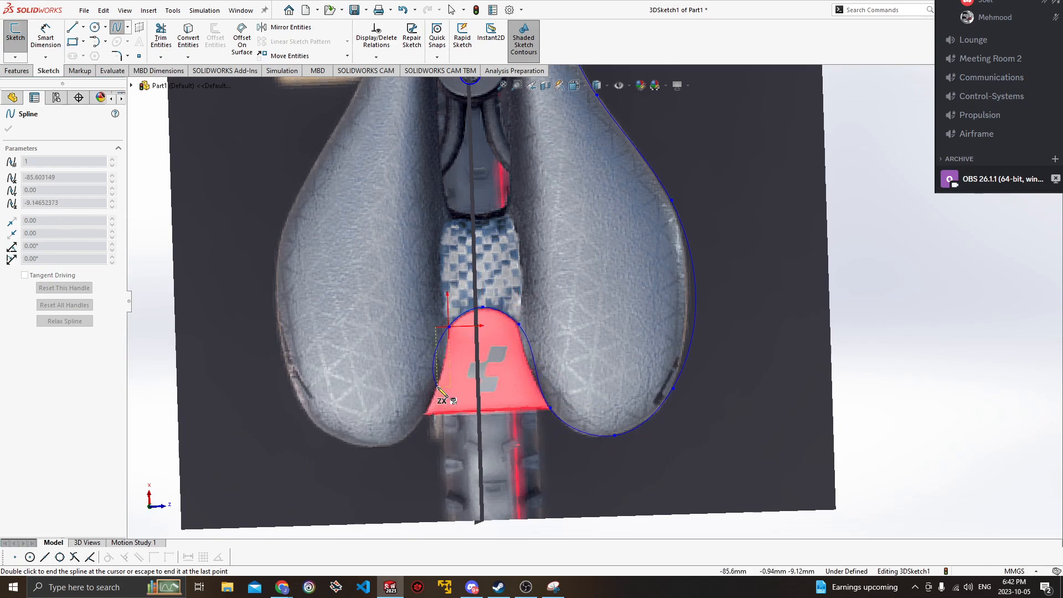
click(427, 412)
Trace the spline around the rear of the left wing and up its outer edge.
click(368, 446)
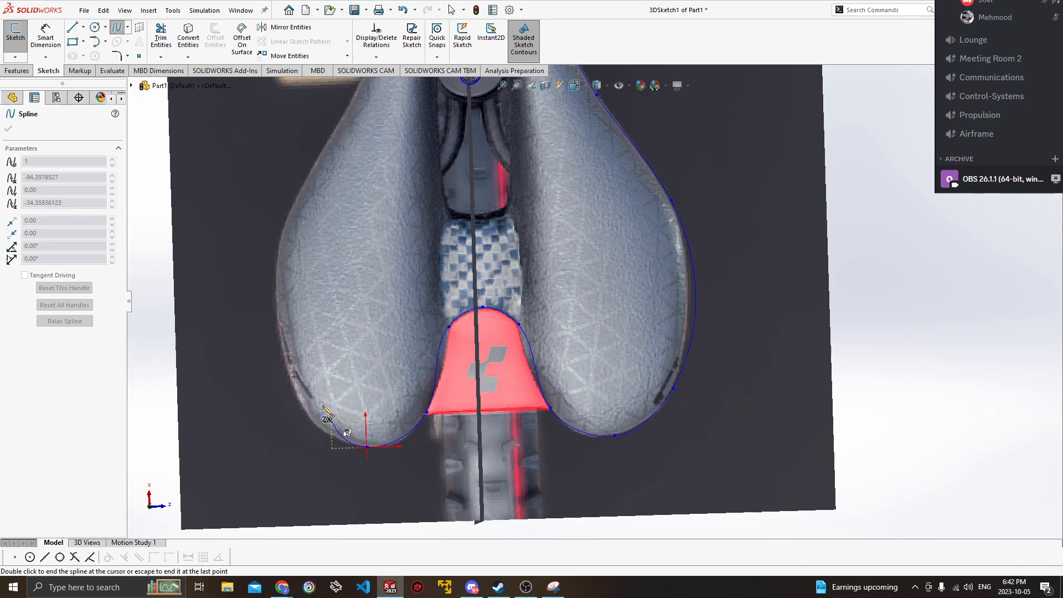
click(295, 392)
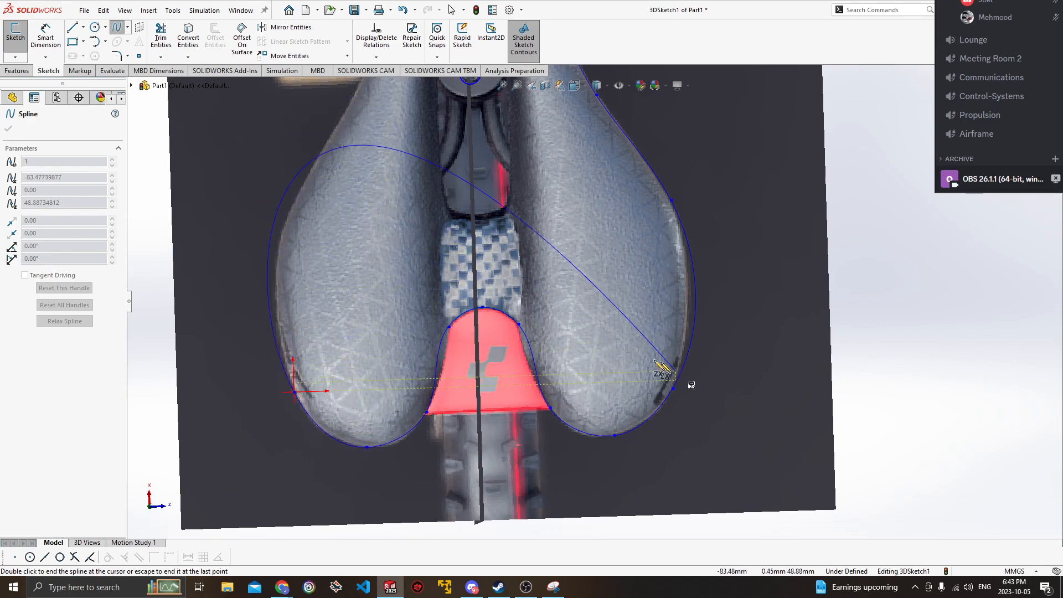
ctrl+middle_drag(375, 271, 400, 377)
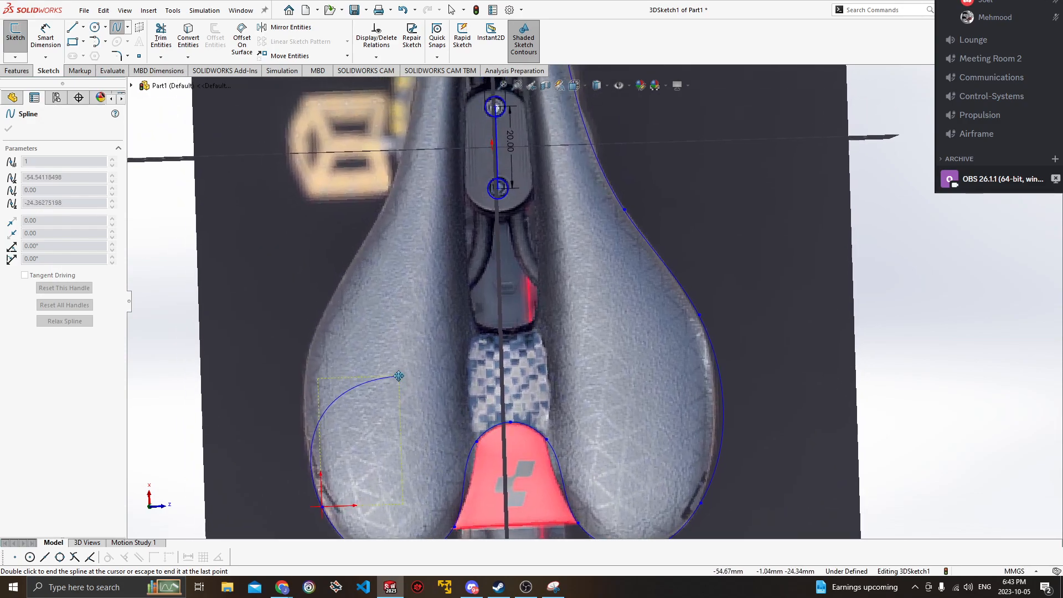
click(316, 330)
Trace the spline up the saddle's left flank and nose, closing it at the starting point on the nose tip.
ctrl+middle_drag(357, 267, 347, 344)
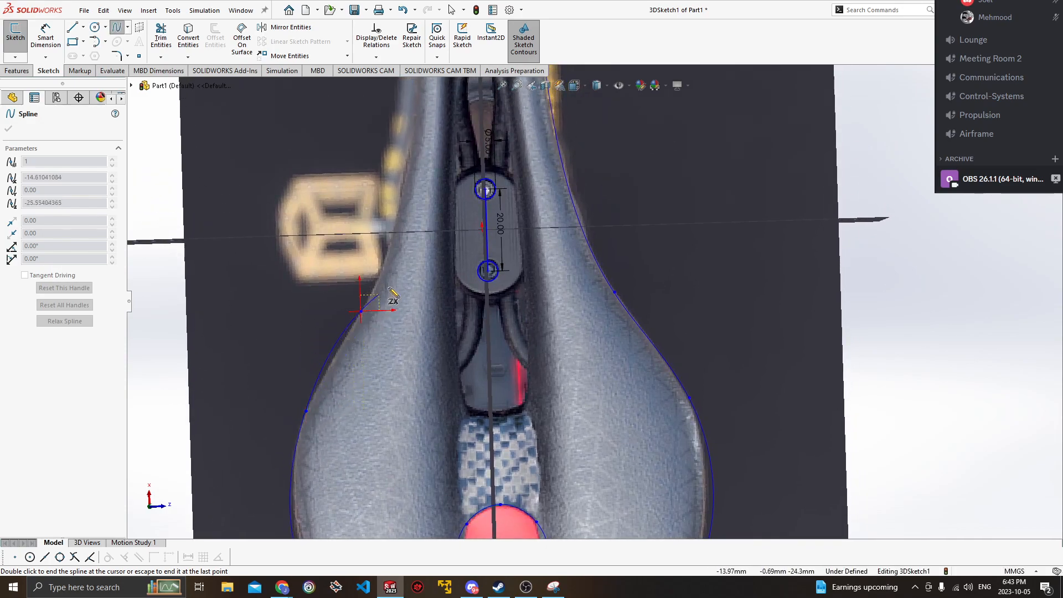
ctrl+middle_drag(412, 260, 407, 441)
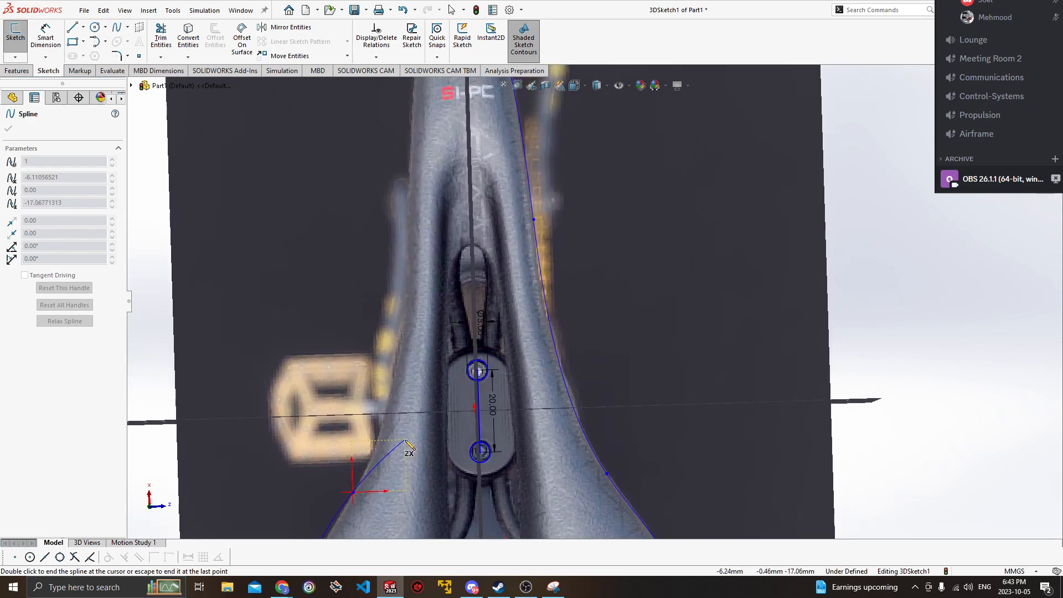
click(406, 224)
ctrl+middle_drag(411, 155, 421, 345)
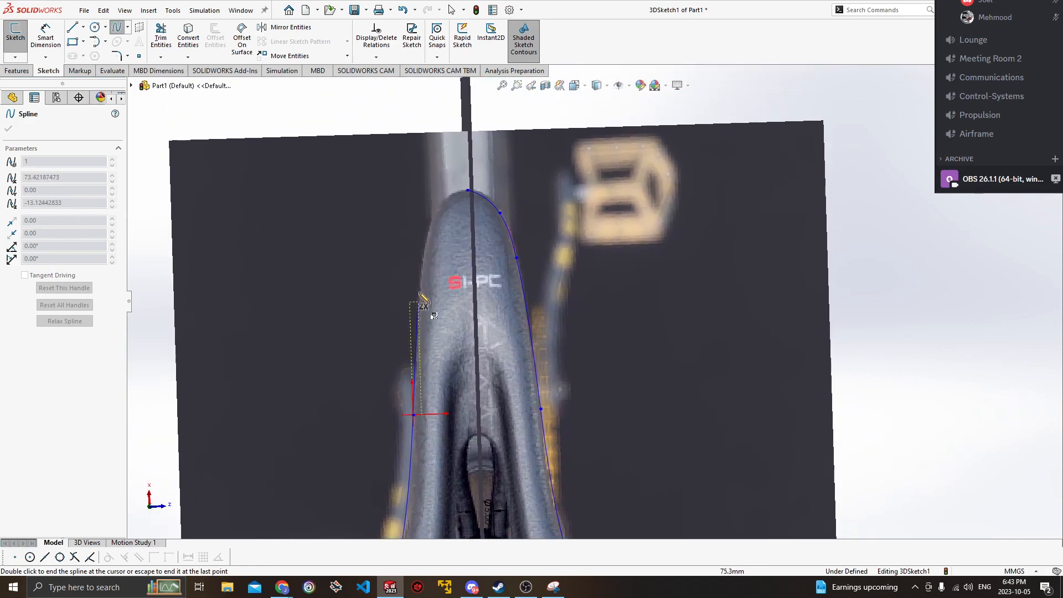
click(423, 259)
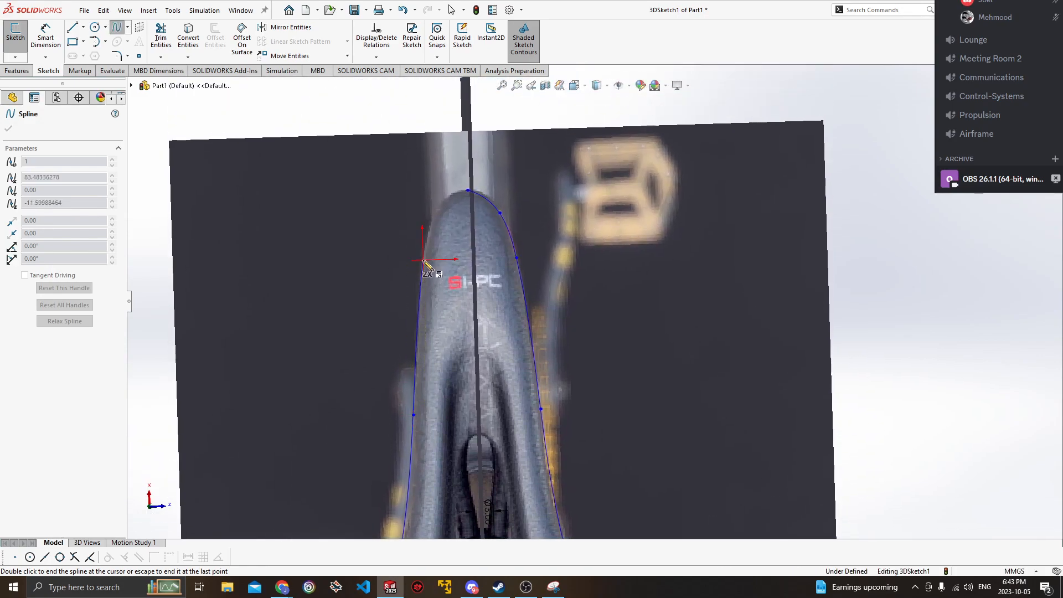
click(435, 213)
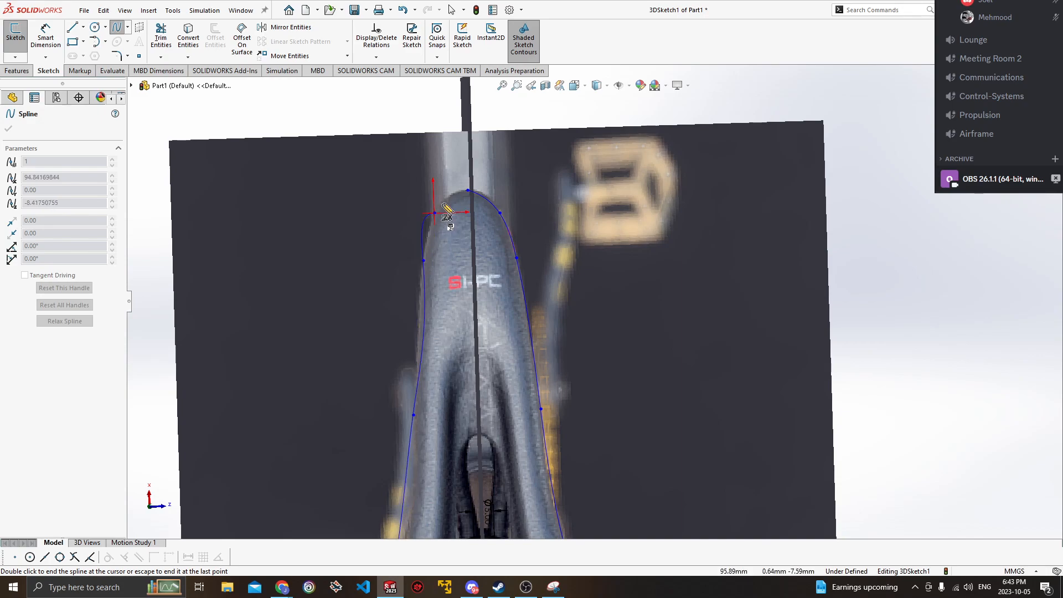
click(468, 190)
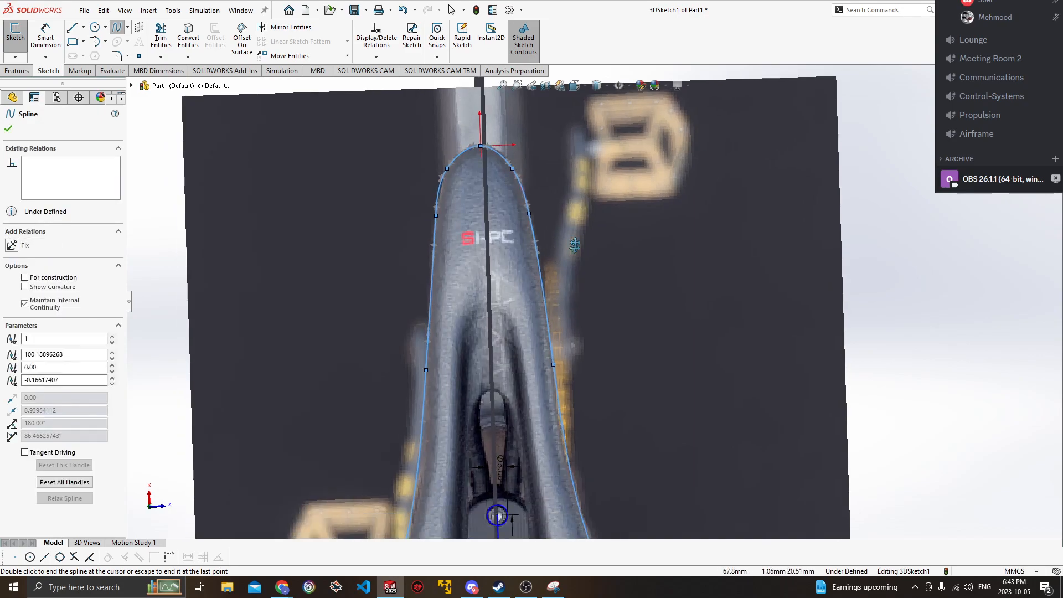
Check the closed spline outline against the saddle's edges in the top picture.
scroll(555, 362, up, 4)
scroll(609, 308, down, 1)
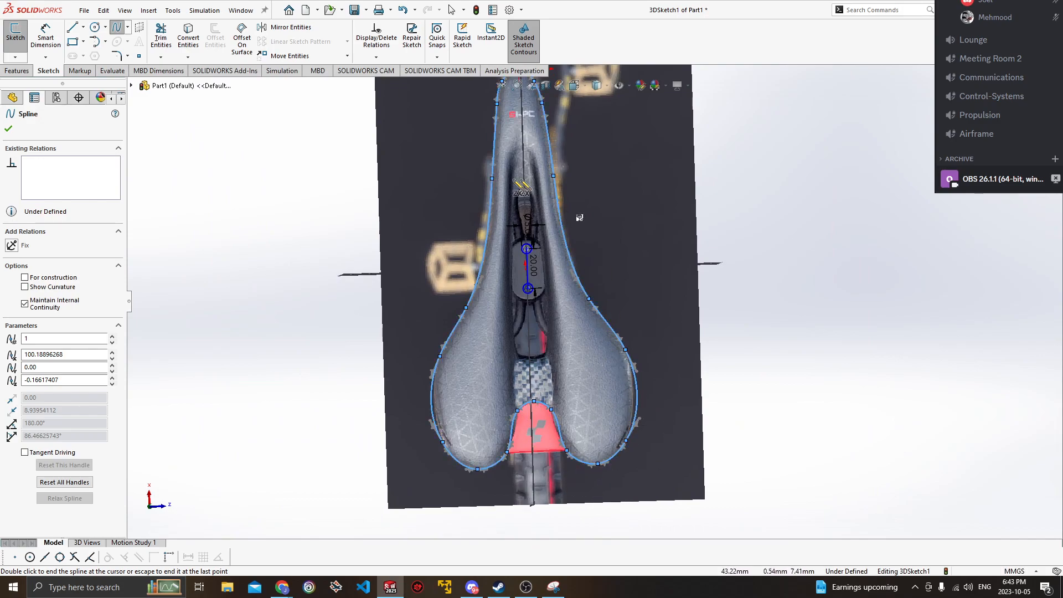
scroll(618, 313, up, 1)
scroll(622, 288, down, 3)
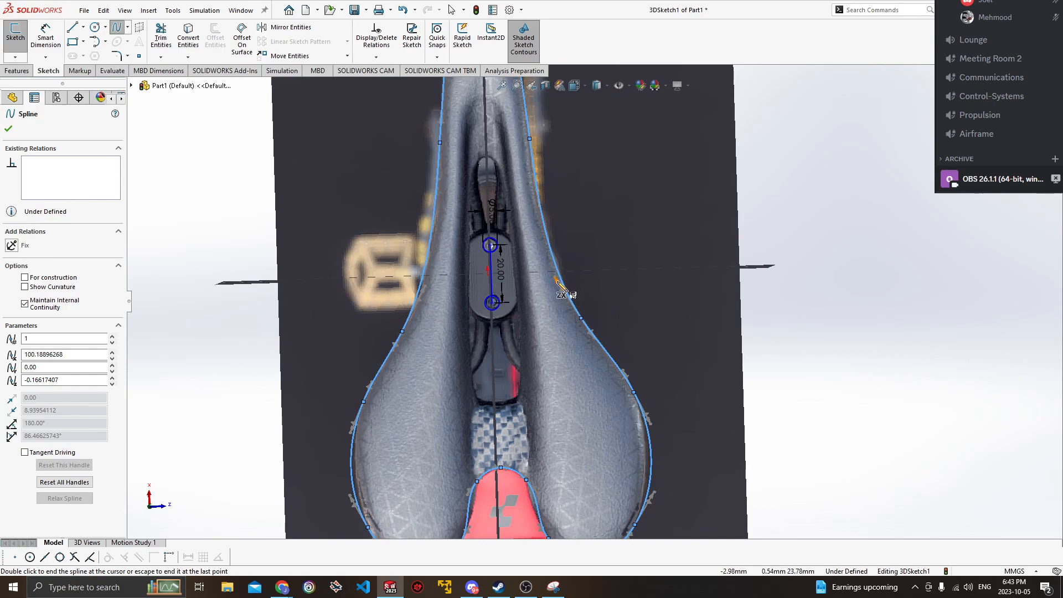
ctrl+middle_drag(576, 280, 584, 428)
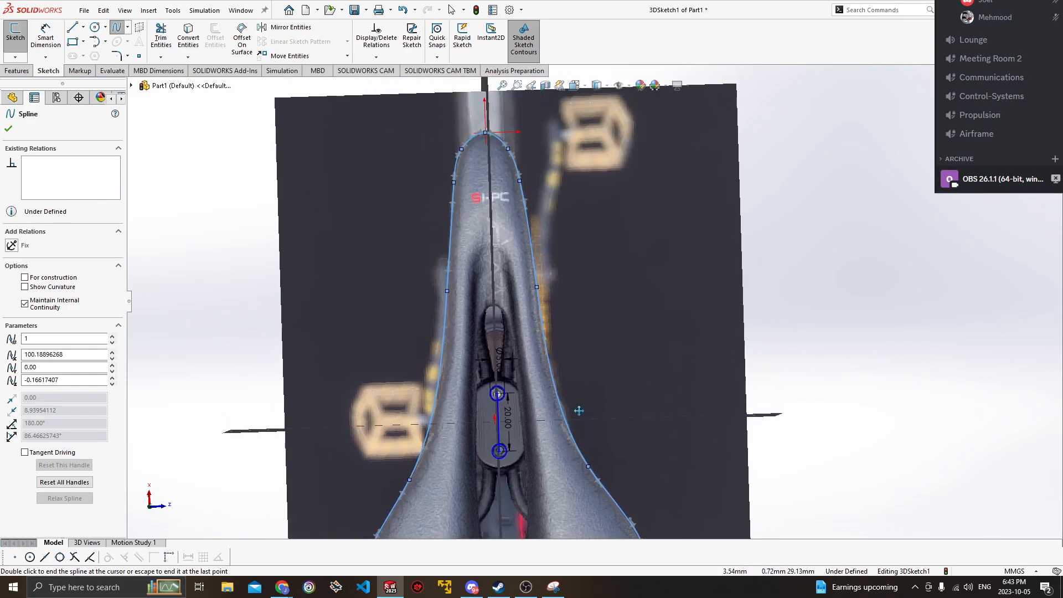
End the spline and constrain the tangent handle at its nose-tip point along Z.
key(Escape)
scroll(544, 278, up, 2)
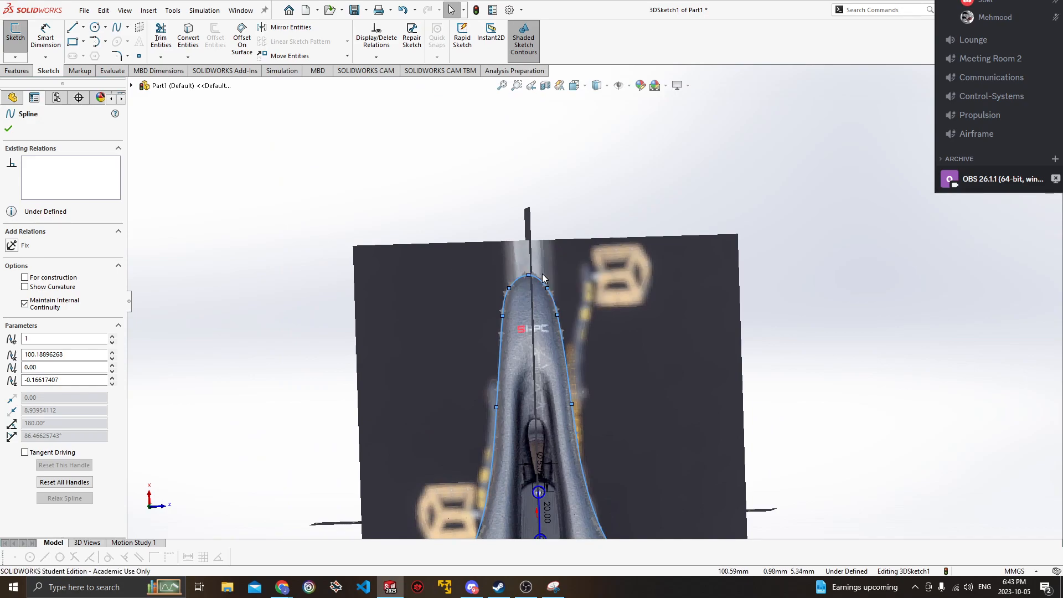
scroll(547, 293, down, 8)
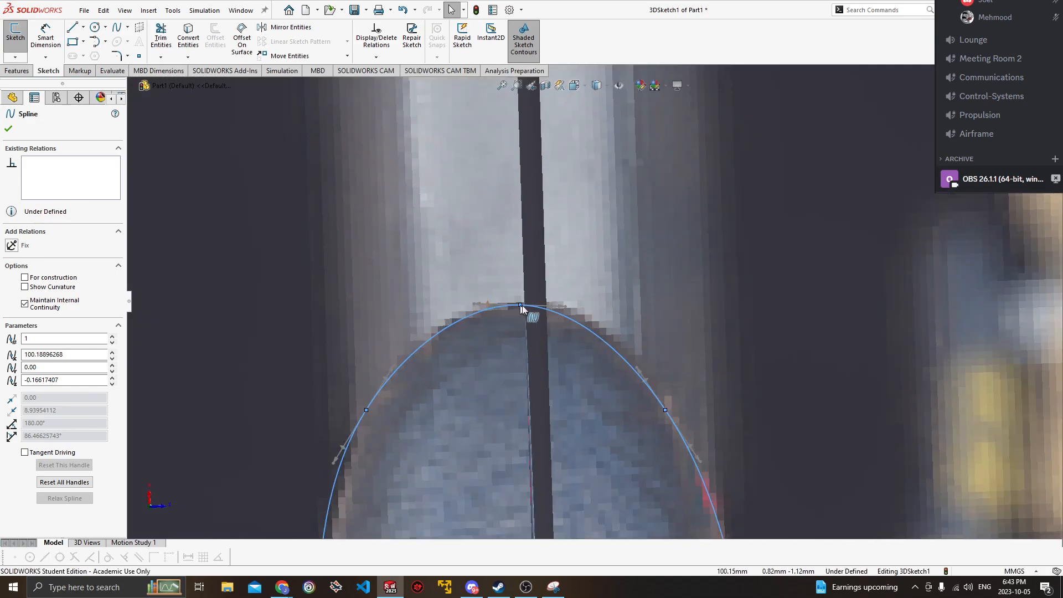
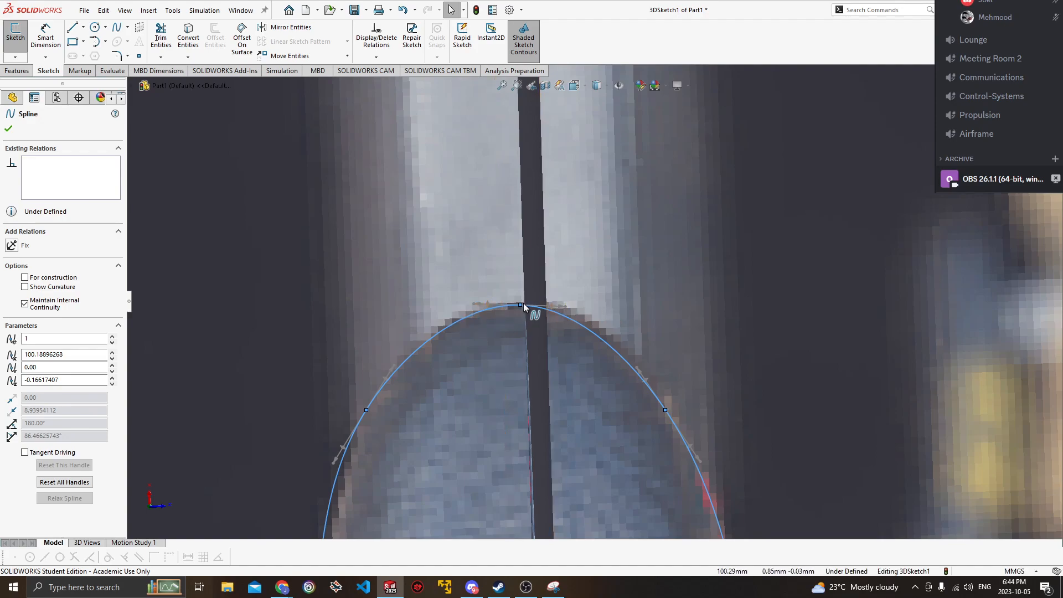
click(565, 307)
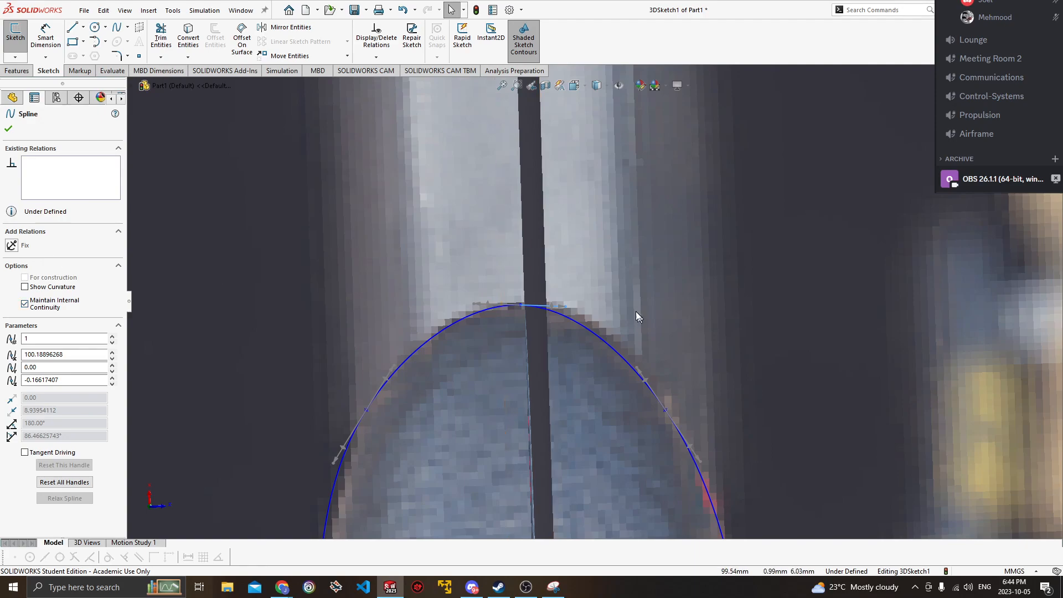
key(Escape)
click(520, 306)
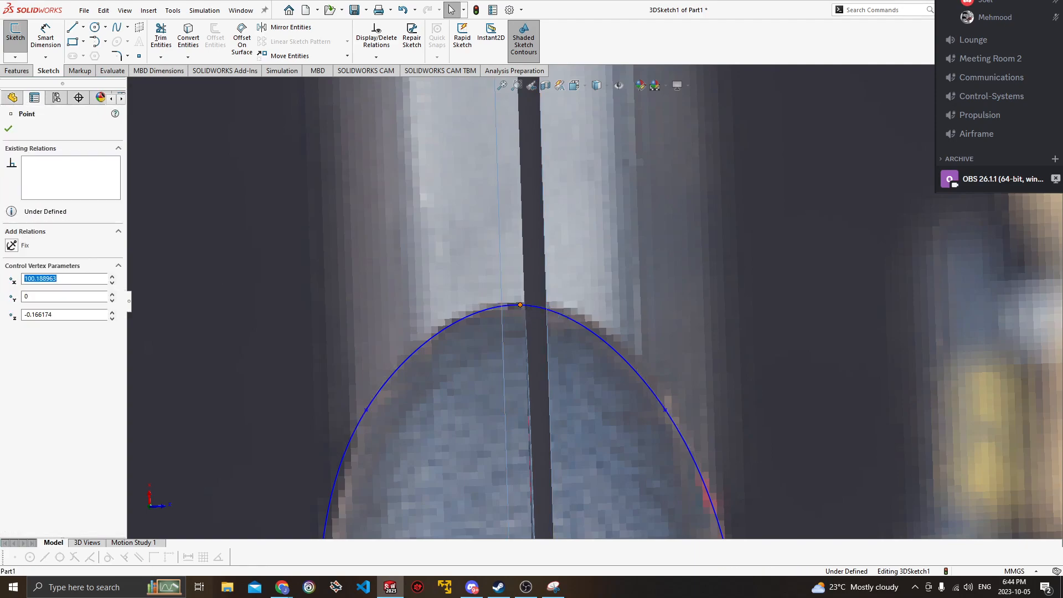
click(565, 308)
drag(586, 309, 608, 306)
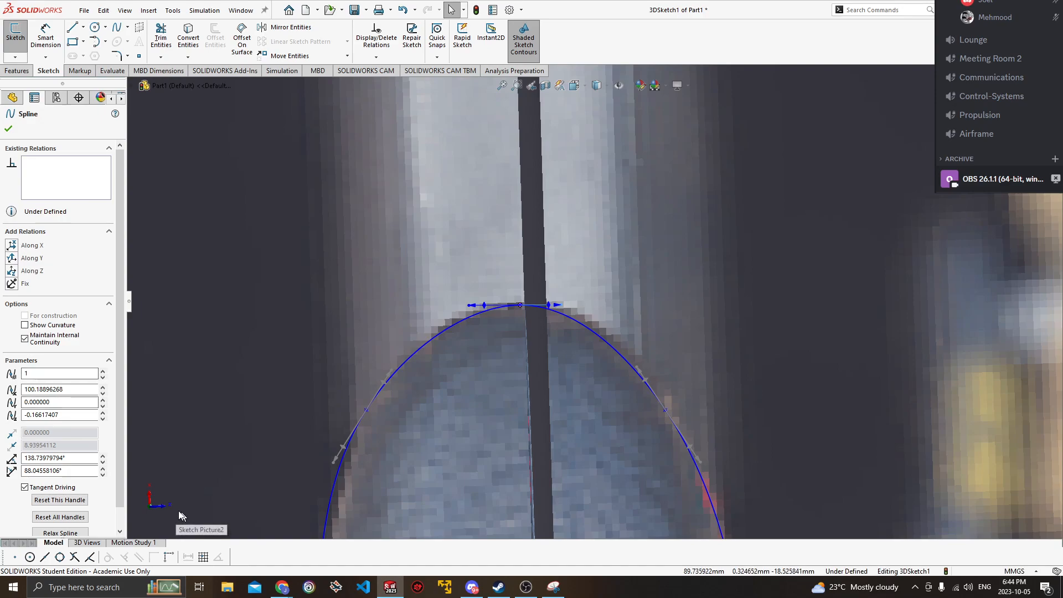
click(12, 271)
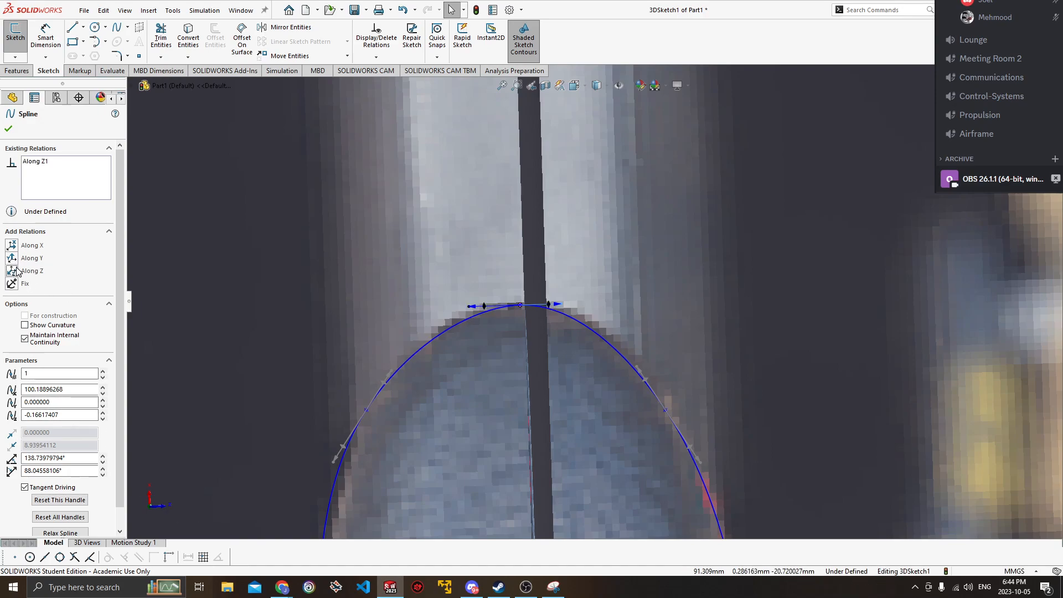
click(8, 129)
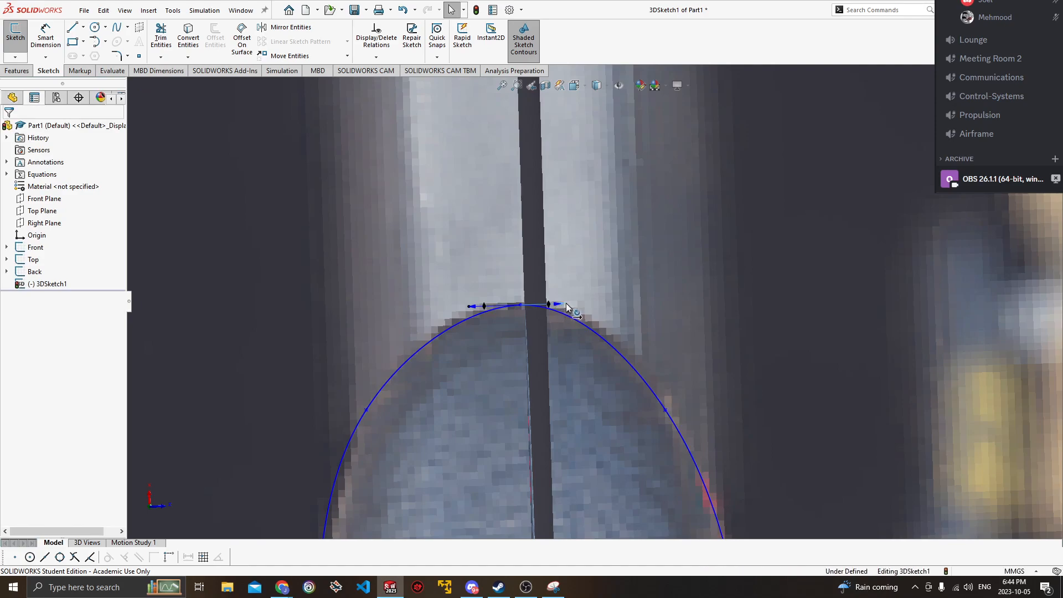
Adjust the length of the constrained tangent handle at the nose tip.
drag(567, 306, 574, 306)
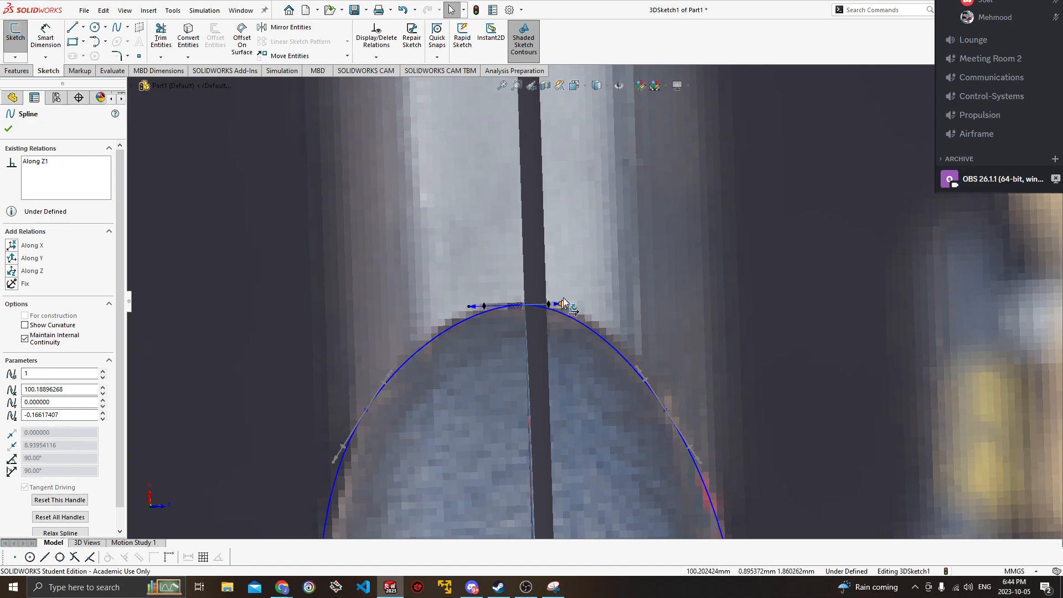
click(572, 153)
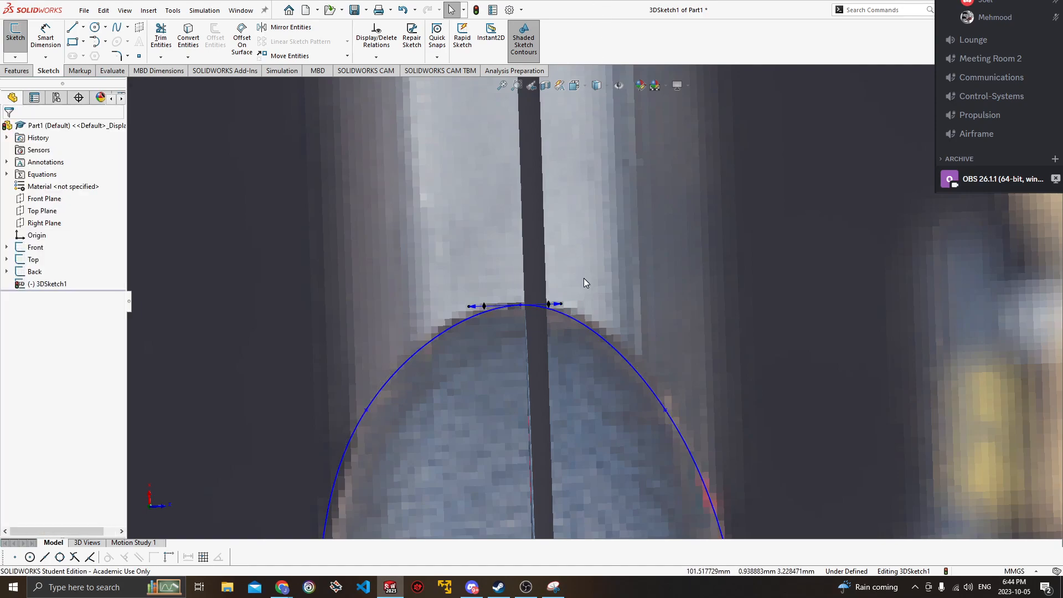
click(581, 310)
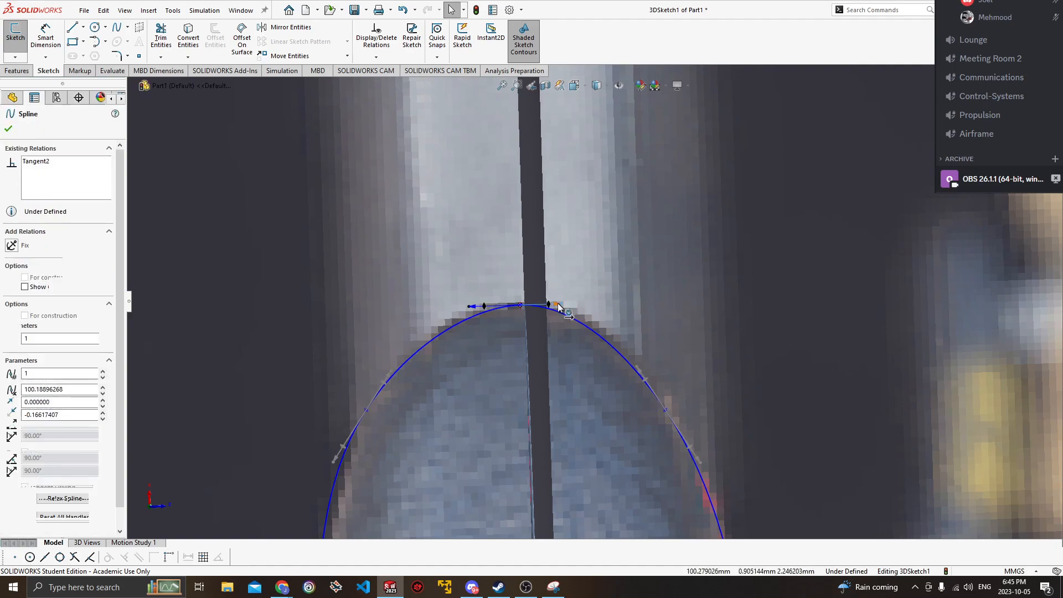
scroll(588, 292, down, 8)
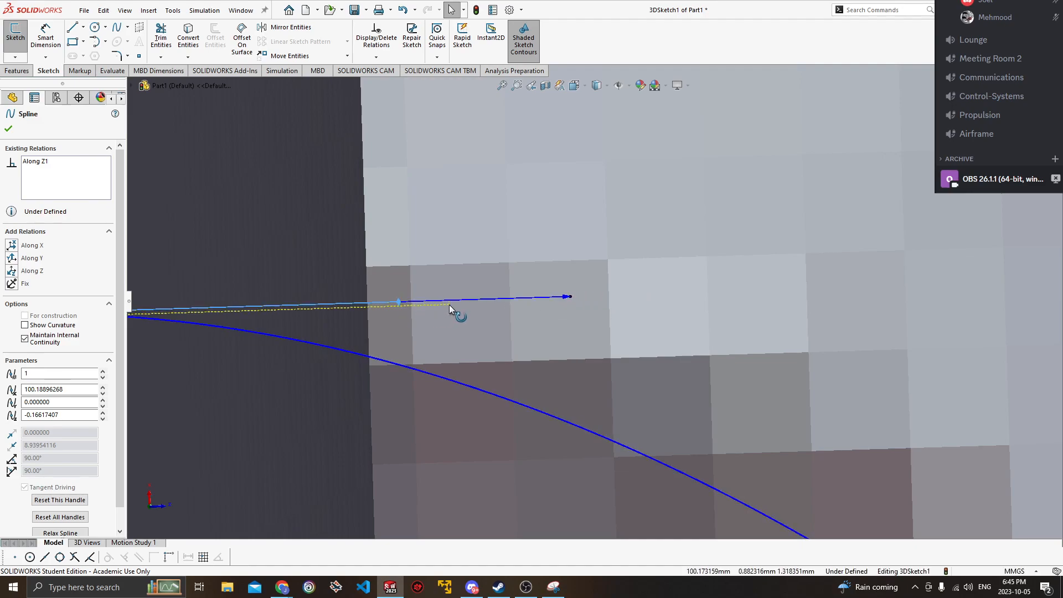
scroll(480, 311, up, 3)
scroll(480, 311, up, 5)
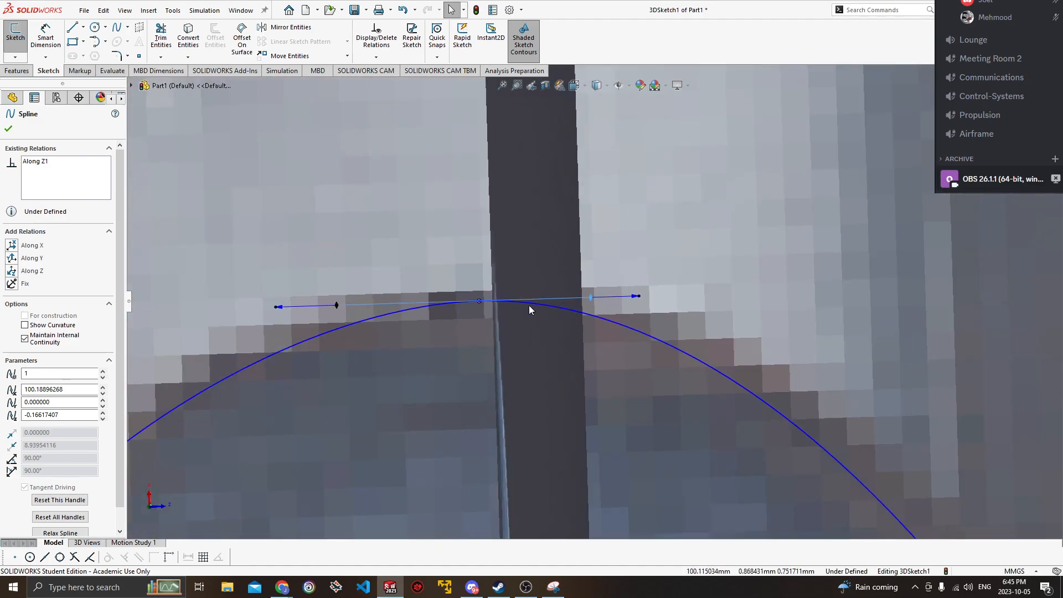
drag(411, 304, 377, 301)
Reshape the spline around the right shoulder of the nose by adjusting its point and tangent handle to the picture's edge.
scroll(594, 303, up, 4)
scroll(597, 337, up, 1)
ctrl+middle_drag(569, 269, 421, 171)
scroll(530, 211, down, 1)
scroll(482, 173, down, 1)
drag(489, 171, 509, 194)
scroll(598, 299, up, 2)
scroll(601, 299, up, 1)
ctrl+middle_drag(609, 317, 541, 179)
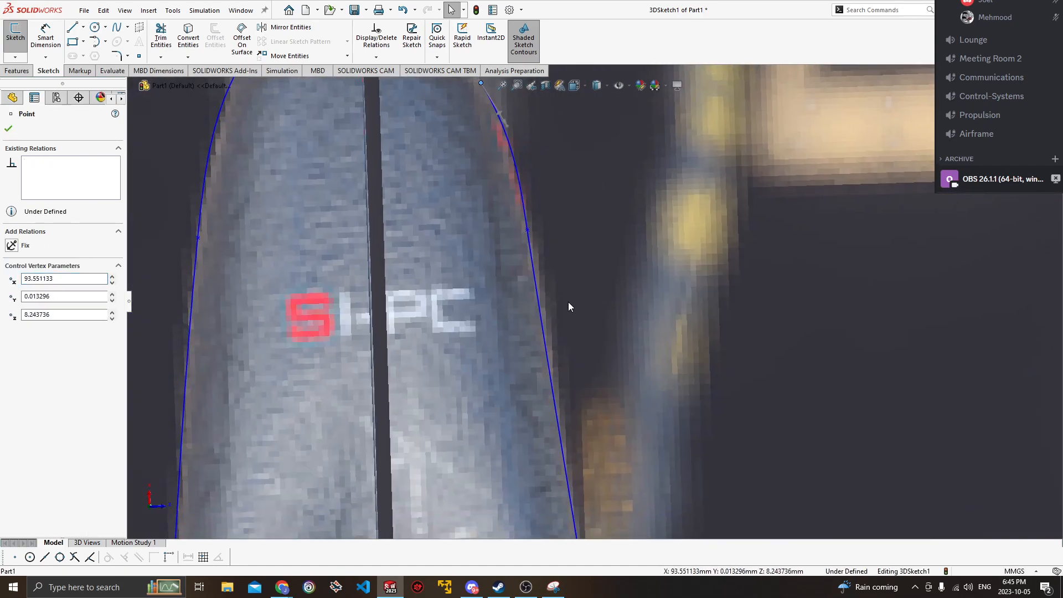
ctrl+middle_drag(569, 301, 532, 164)
scroll(532, 269, up, 3)
scroll(540, 227, up, 1)
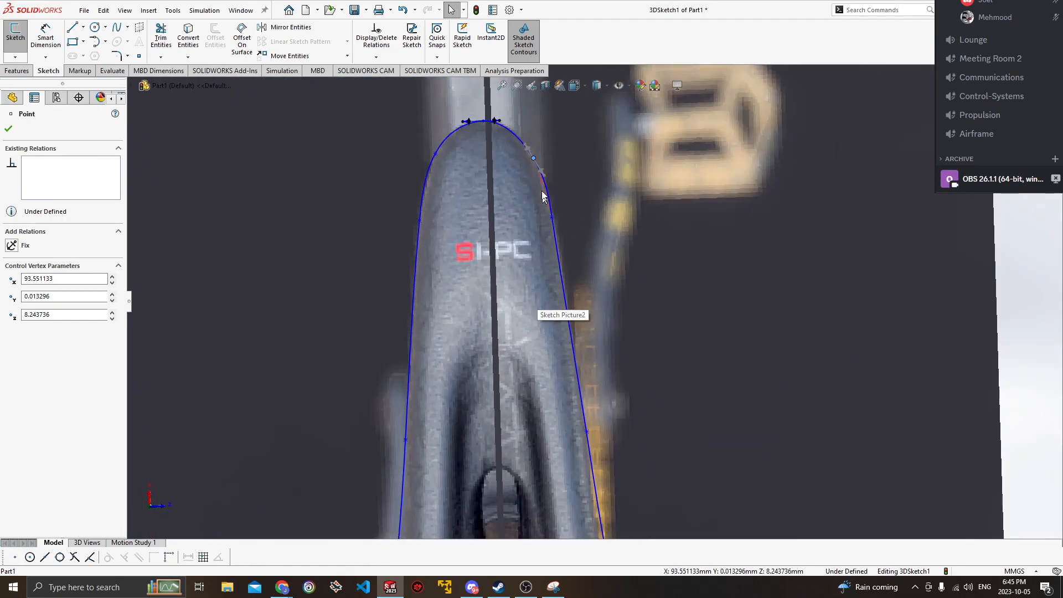
drag(547, 180, 545, 182)
Adjust the tangent handle midway along the saddle's right flank to match the picture's edge.
ctrl+middle_drag(581, 291, 538, 135)
mouse_move(567, 344)
ctrl+middle_down()
mouse_move(559, 256)
mouse_move(549, 265)
ctrl+middle_up()
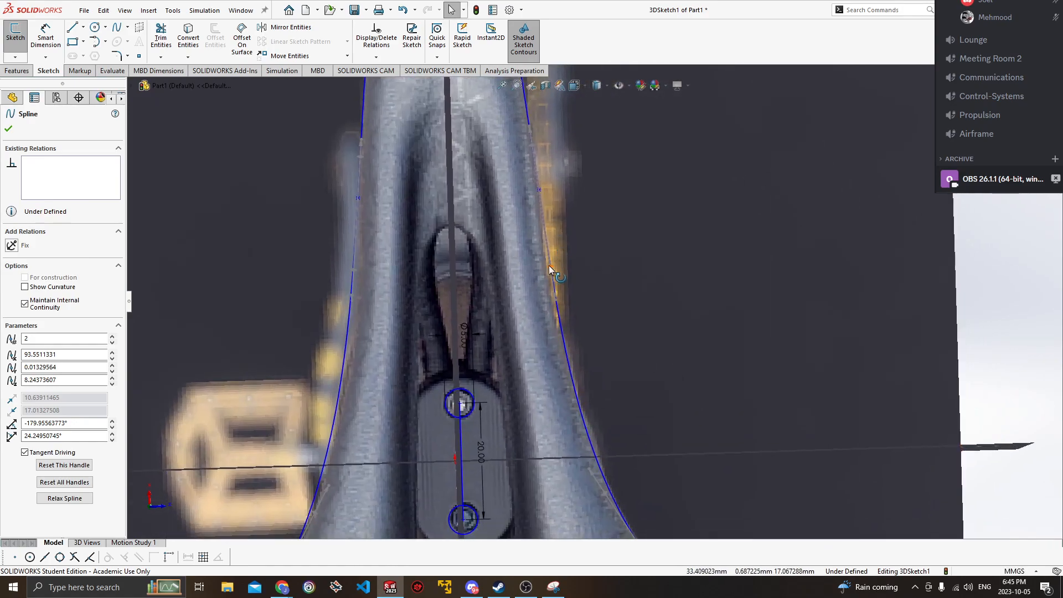
drag(552, 269, 550, 265)
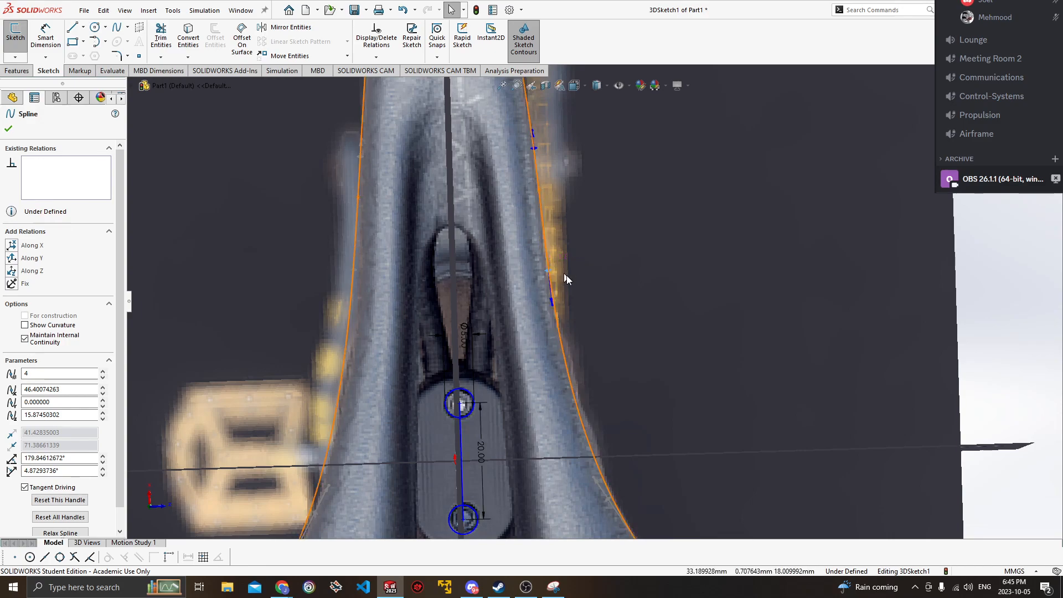
Adjust the tangent handle on the upper outer edge of the right wing to follow the picture.
ctrl+middle_drag(596, 268, 548, 222)
ctrl+middle_drag(575, 396, 549, 226)
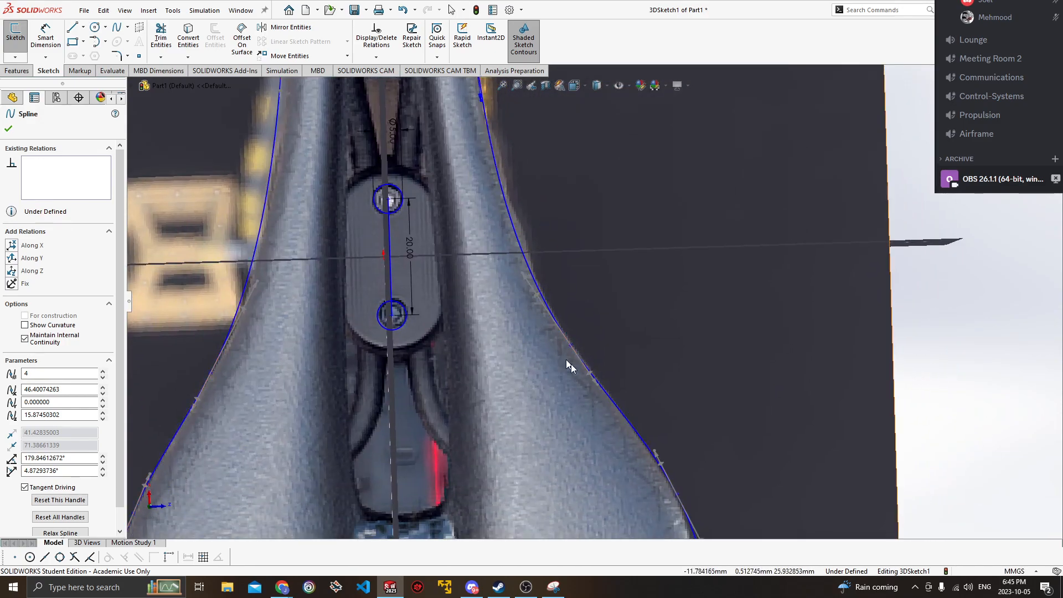
ctrl+middle_drag(563, 361, 554, 232)
ctrl+middle_drag(642, 371, 639, 255)
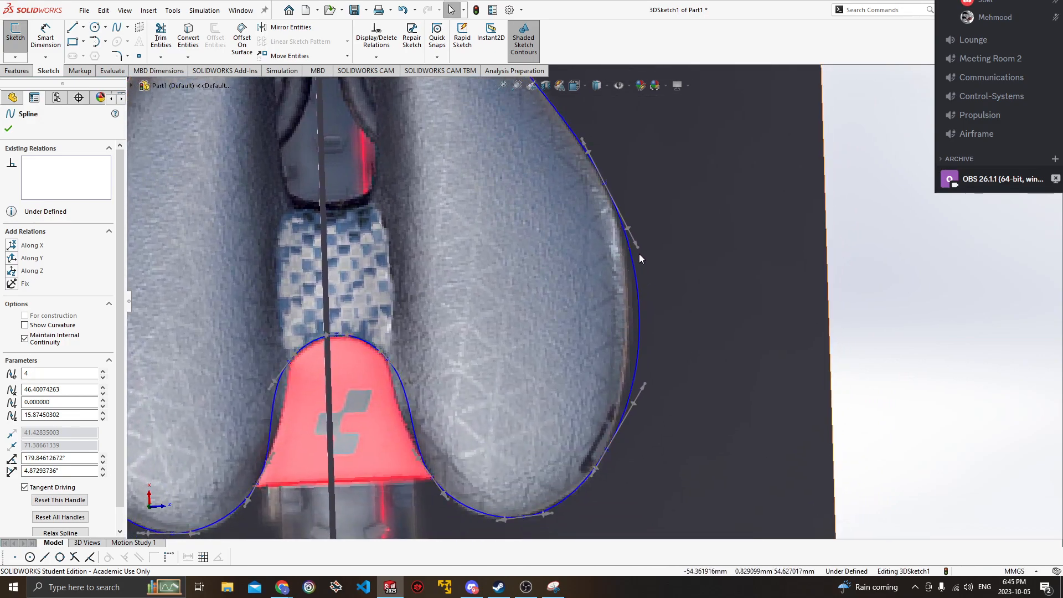
click(636, 244)
drag(633, 241, 619, 212)
Adjust the tangent handles at the right wing's rear outer corner and rear edge to fit the picture.
mouse_move(619, 211)
ctrl+middle_down()
mouse_move(664, 309)
mouse_move(682, 471)
mouse_move(671, 277)
ctrl+middle_up()
ctrl+middle_drag(678, 467, 676, 279)
drag(685, 259, 685, 258)
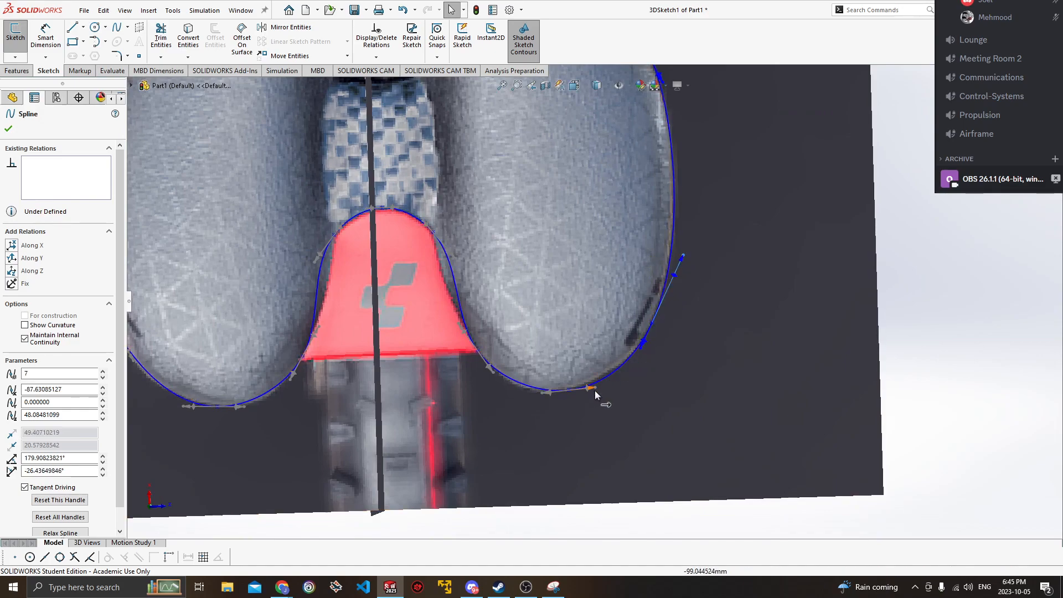
drag(595, 388, 594, 383)
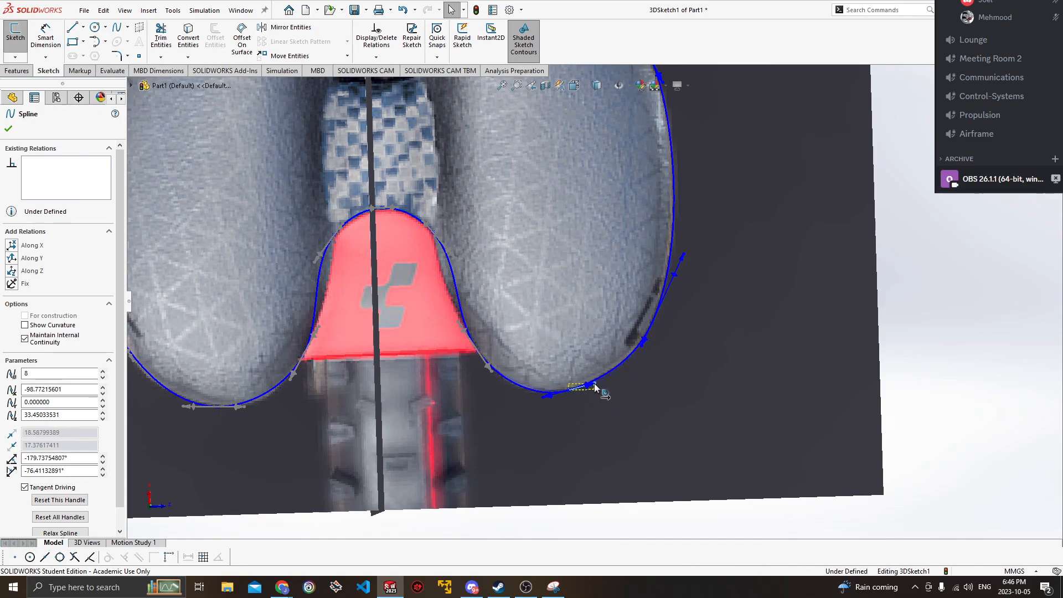
ctrl+middle_drag(619, 384, 697, 414)
scroll(526, 304, up, 2)
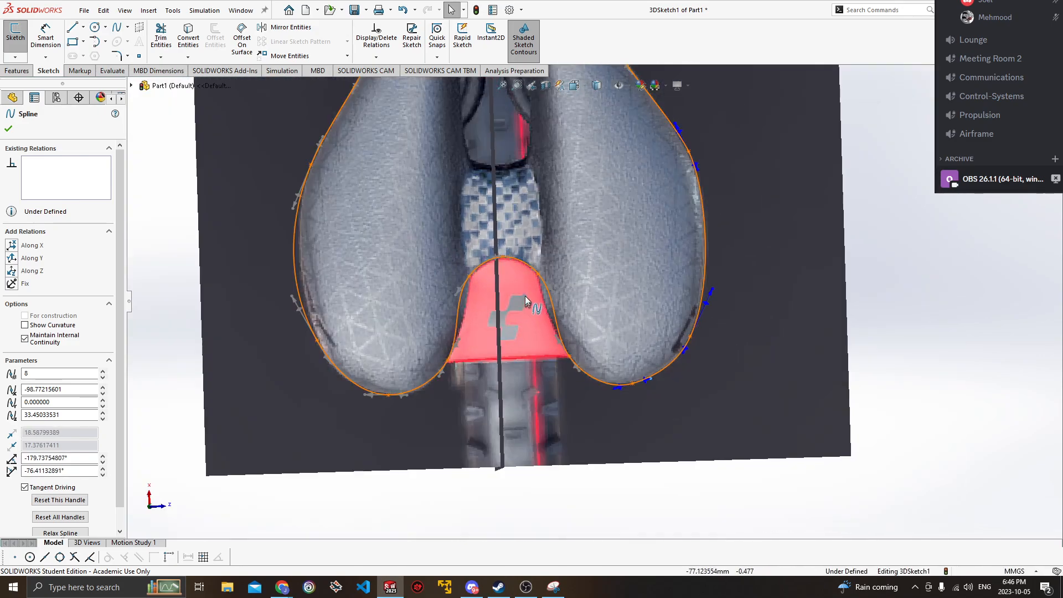
scroll(528, 291, down, 5)
mouse_move(534, 238)
mouse_down()
mouse_move(545, 252)
mouse_move(548, 242)
mouse_up()
click(611, 263)
key(ctrl+z)
Fit the spline to the red part's right edge by adjusting its shoulder point, tangent handles and lower corner point.
click(550, 256)
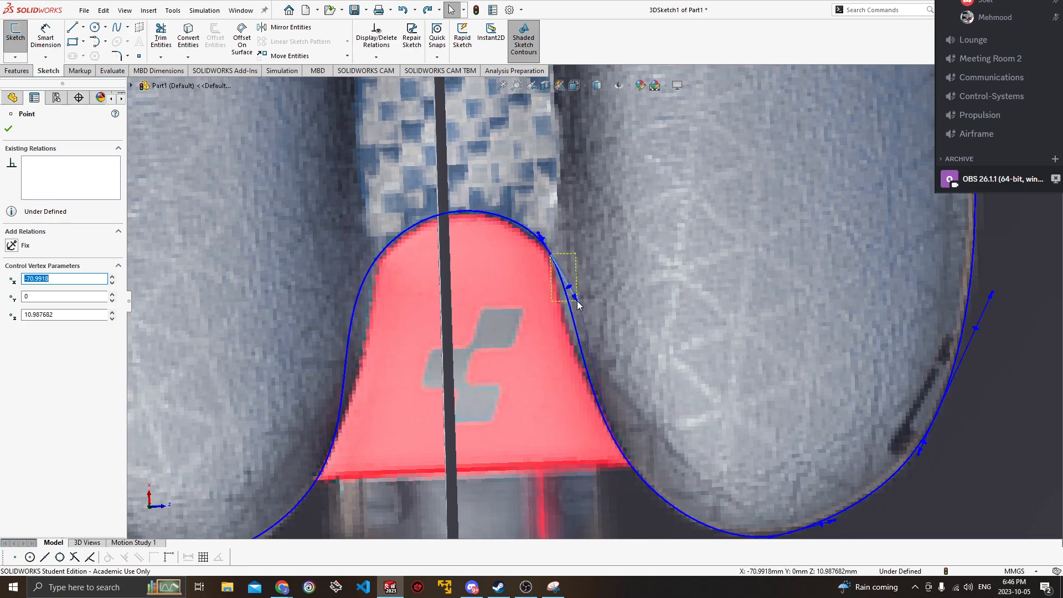
drag(578, 307, 570, 305)
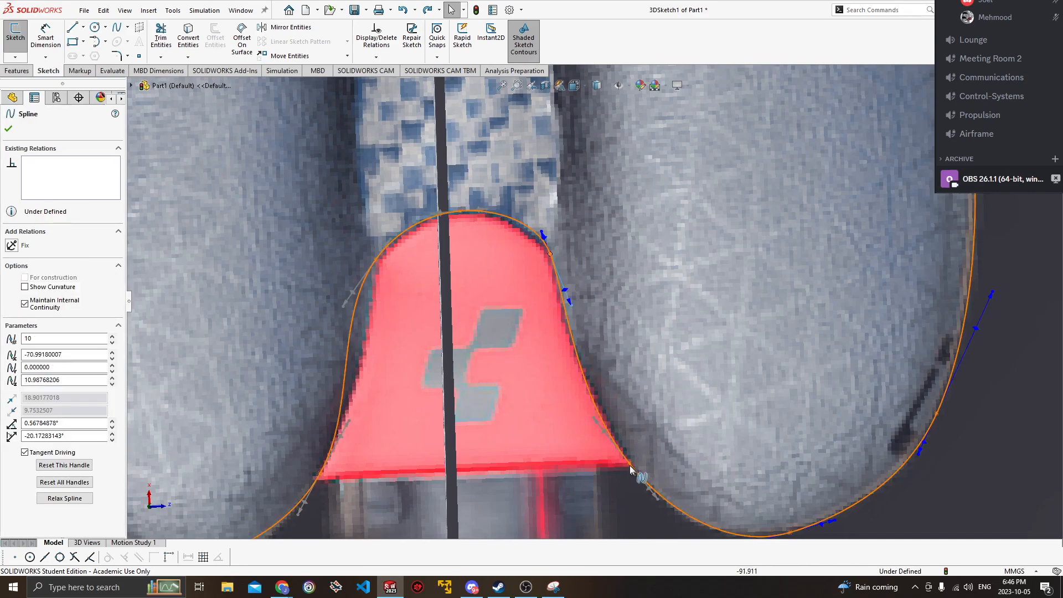
mouse_move(630, 464)
mouse_down()
mouse_move(613, 451)
mouse_move(641, 473)
mouse_up()
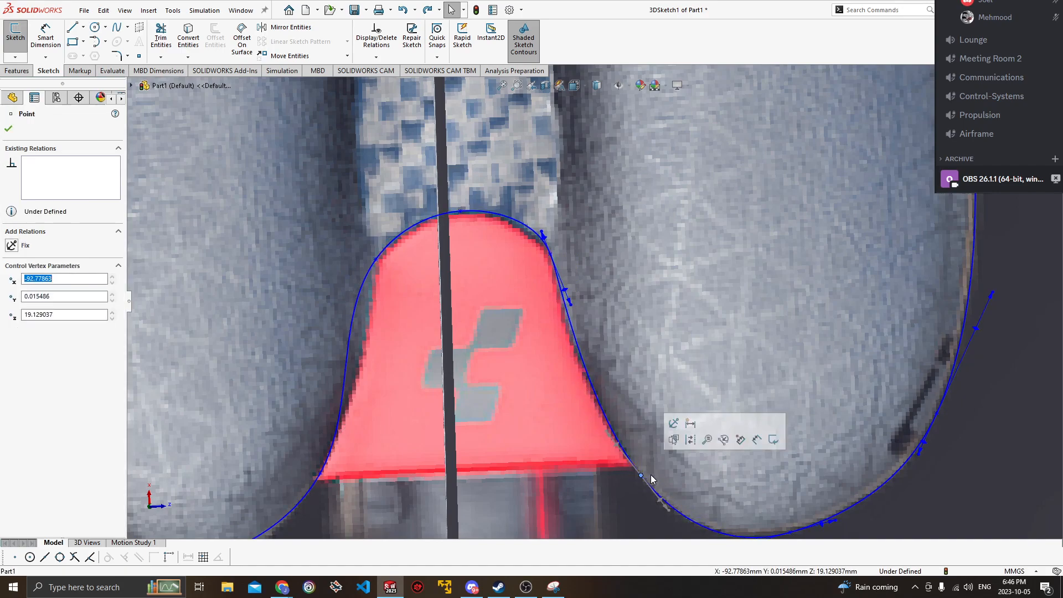
ctrl+middle_drag(568, 361, 590, 385)
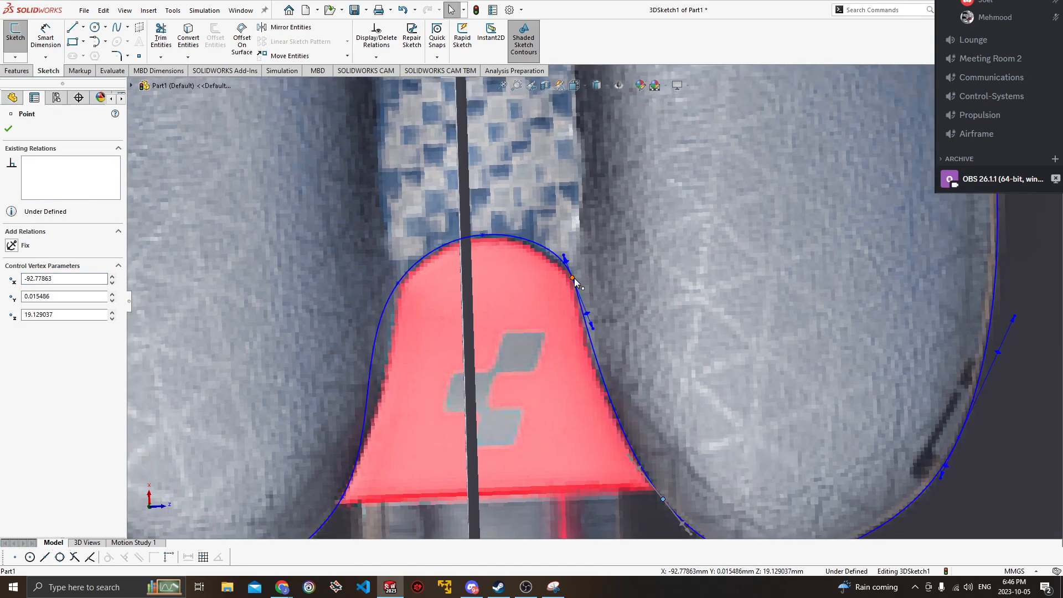
drag(572, 278, 576, 295)
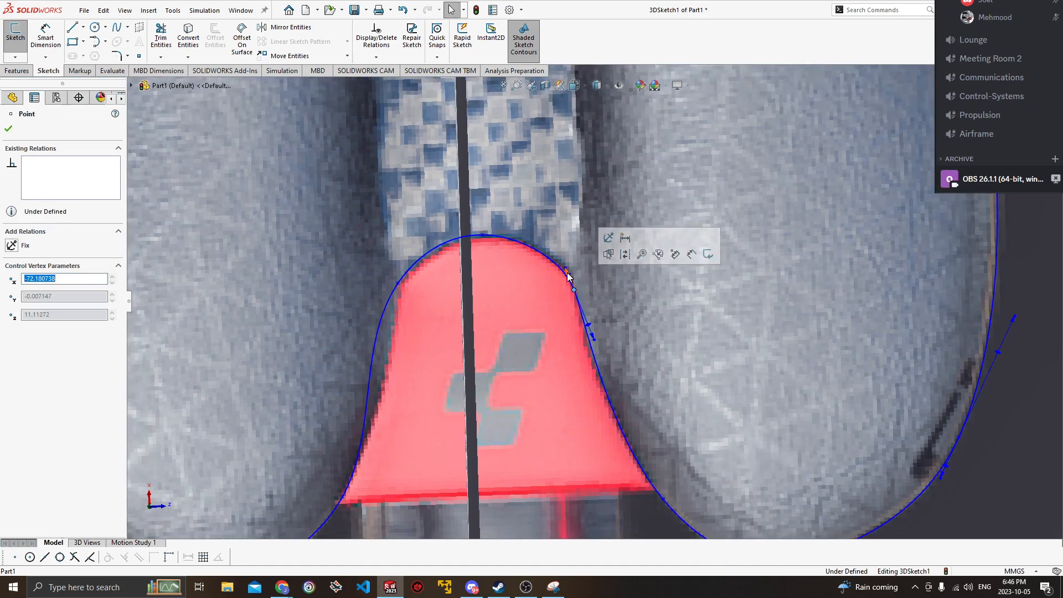
click(568, 268)
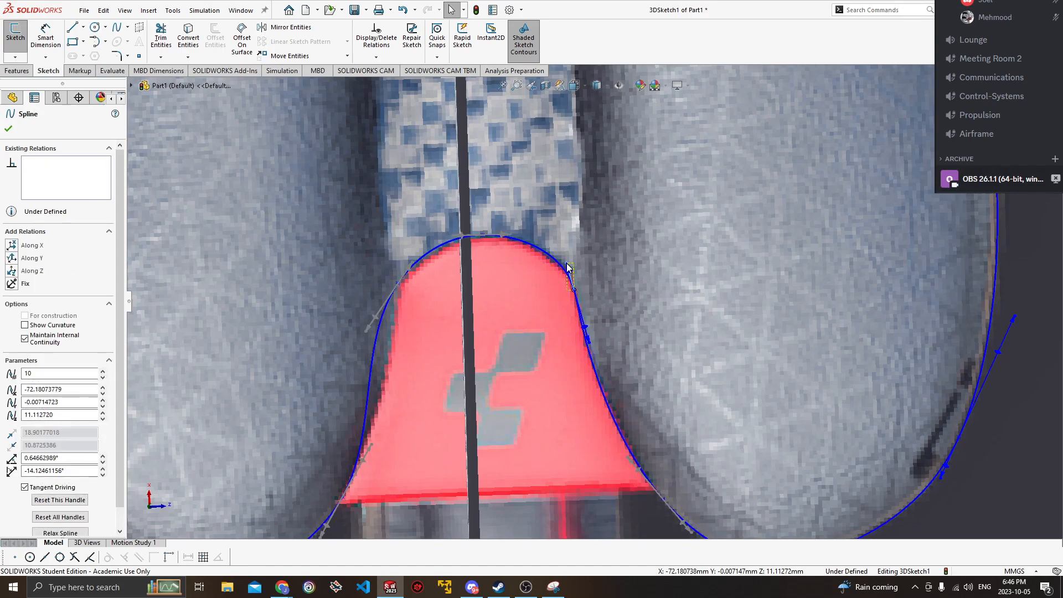
Constrain the tangent handle of the spline point atop the red part along Z.
click(483, 237)
click(503, 236)
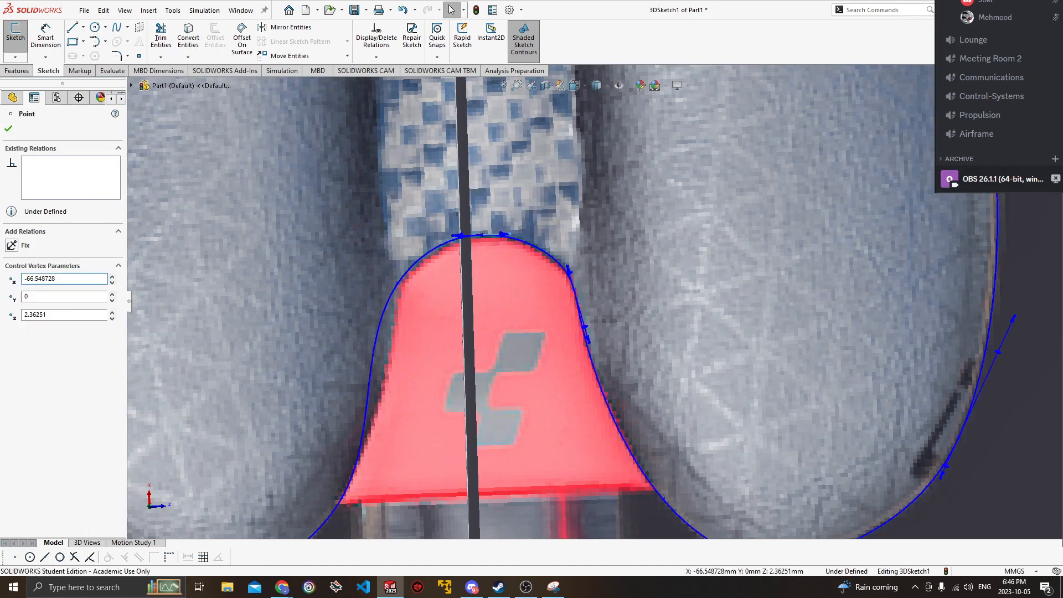
click(505, 235)
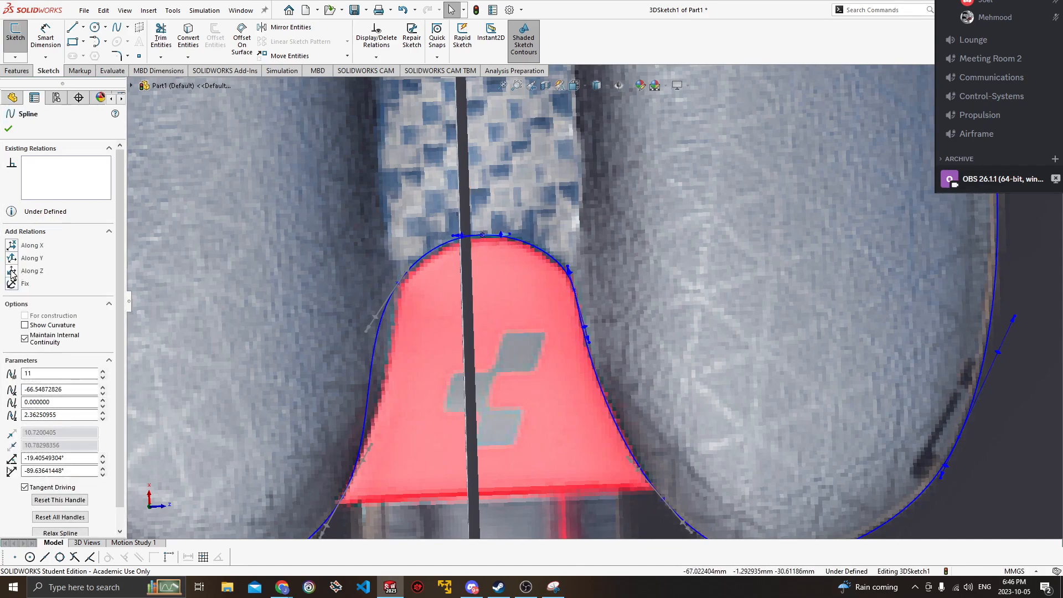
click(9, 130)
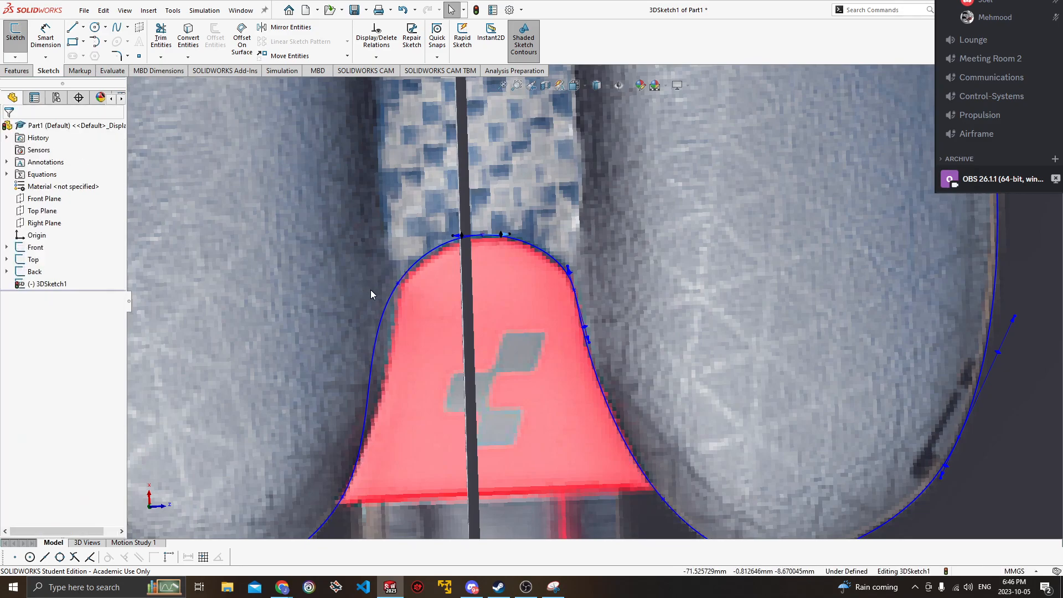
Draw a construction line about 167 mm long from the spline point atop the red part to the nose-tip point.
scroll(481, 249, up, 6)
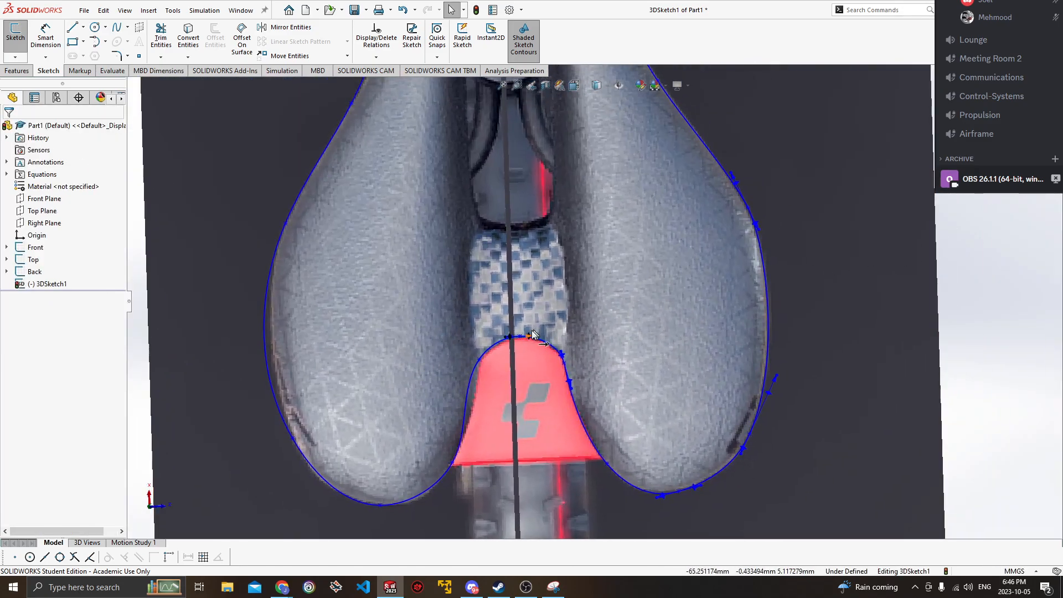
key(ctrl+Down)
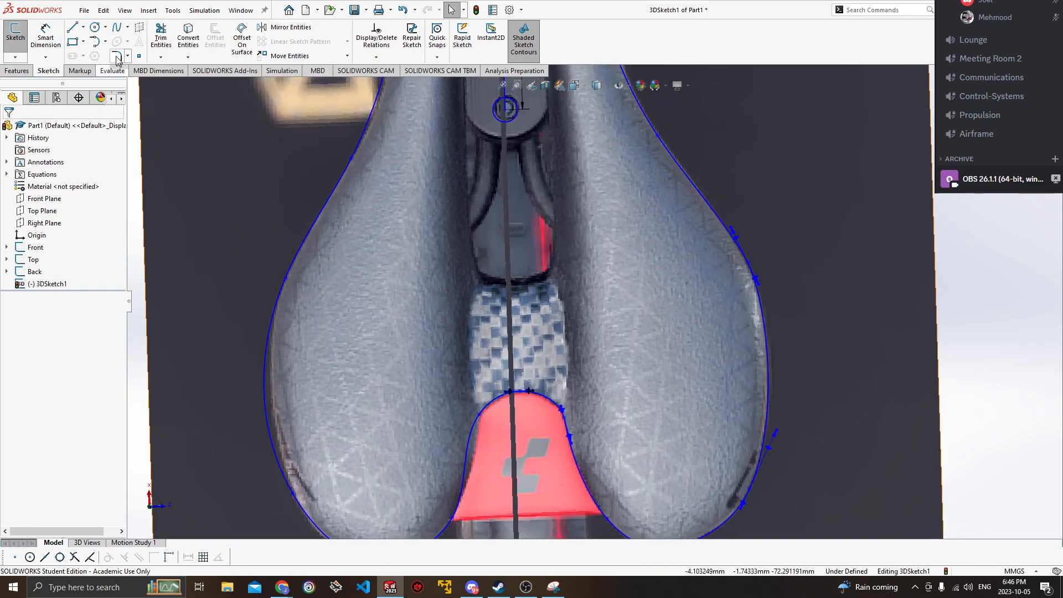
click(83, 27)
click(94, 38)
click(519, 391)
scroll(517, 237, up, 4)
key(ctrl+Down)
key(ctrl+Down)
key(ctrl+Down)
key(ctrl+Down)
key(ctrl+Down)
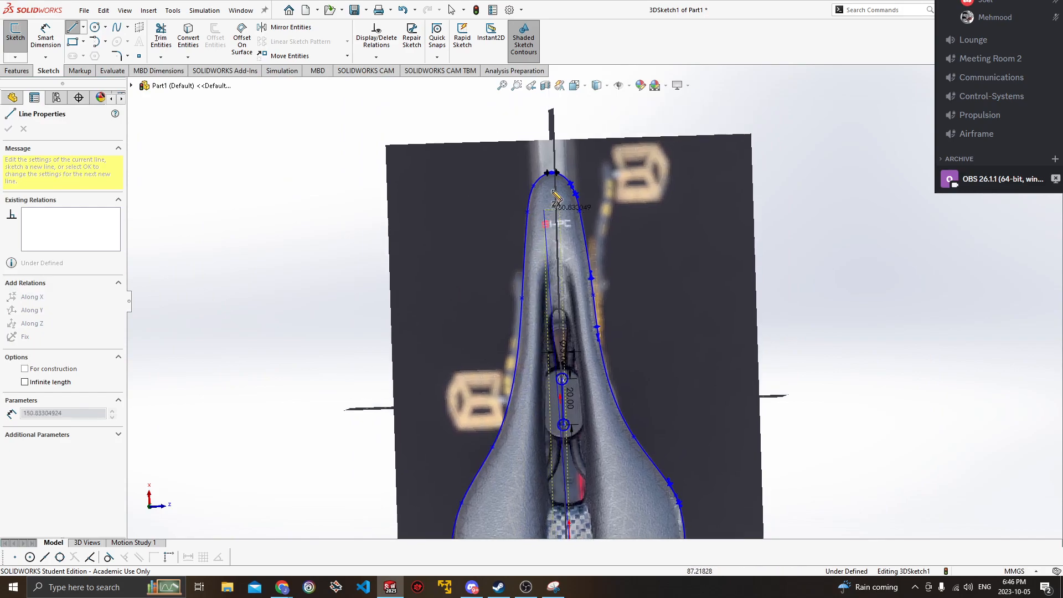
double_click(552, 173)
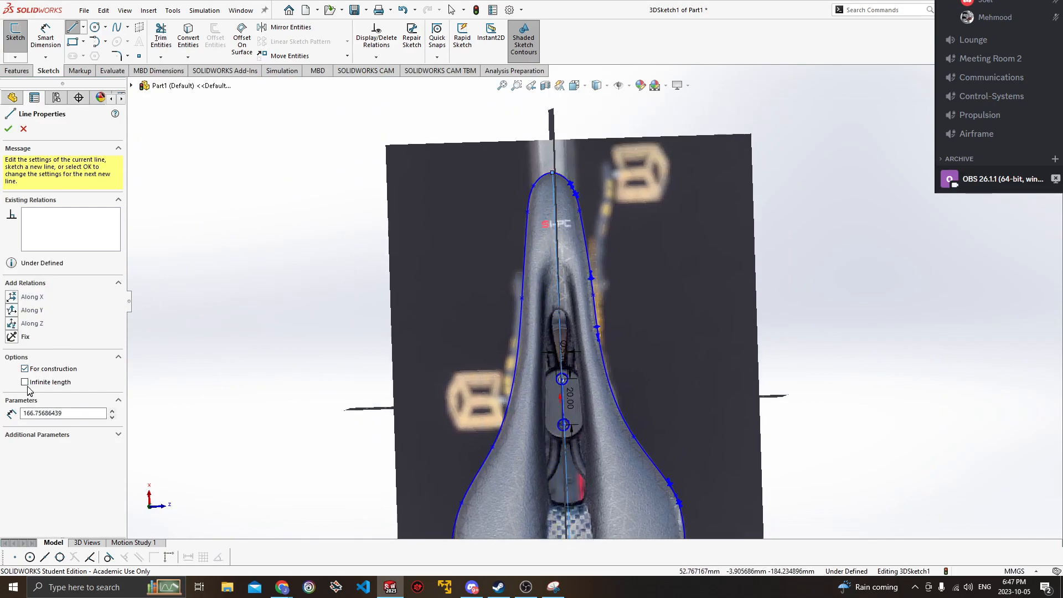
Make the centre construction line infinite in length and accept it.
mouse_move(348, 335)
middle_down()
mouse_move(363, 275)
mouse_move(439, 261)
mouse_move(348, 238)
mouse_move(380, 268)
mouse_move(301, 180)
mouse_move(330, 190)
mouse_move(314, 196)
middle_up()
click(8, 129)
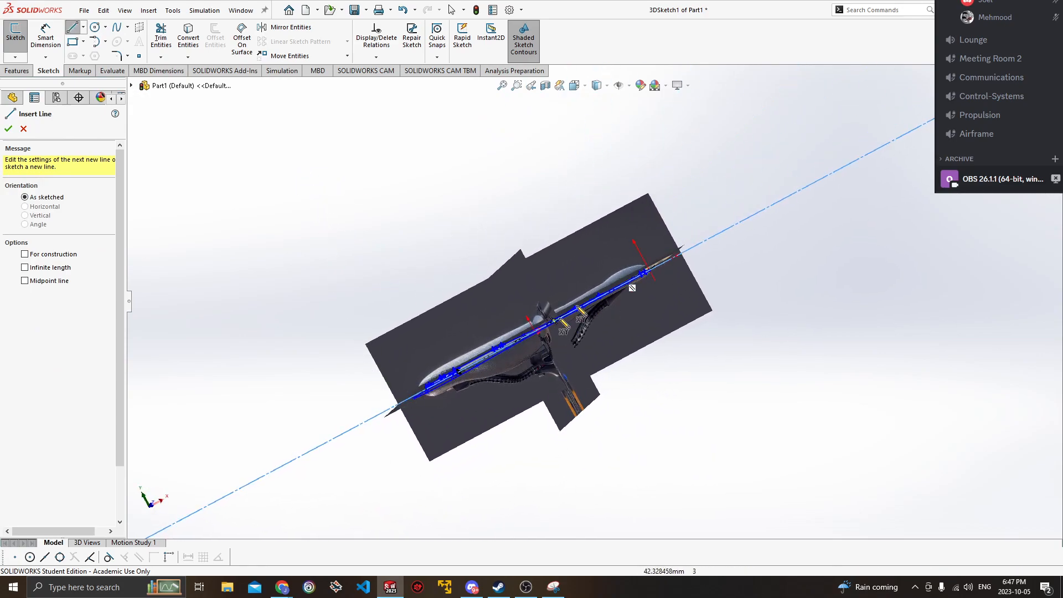
Examine the flat outline spline against the saddle's side picture from several angles and in the front view.
mouse_move(427, 332)
middle_down()
mouse_move(468, 285)
mouse_move(526, 279)
mouse_move(576, 304)
mouse_move(624, 290)
mouse_move(687, 406)
middle_up()
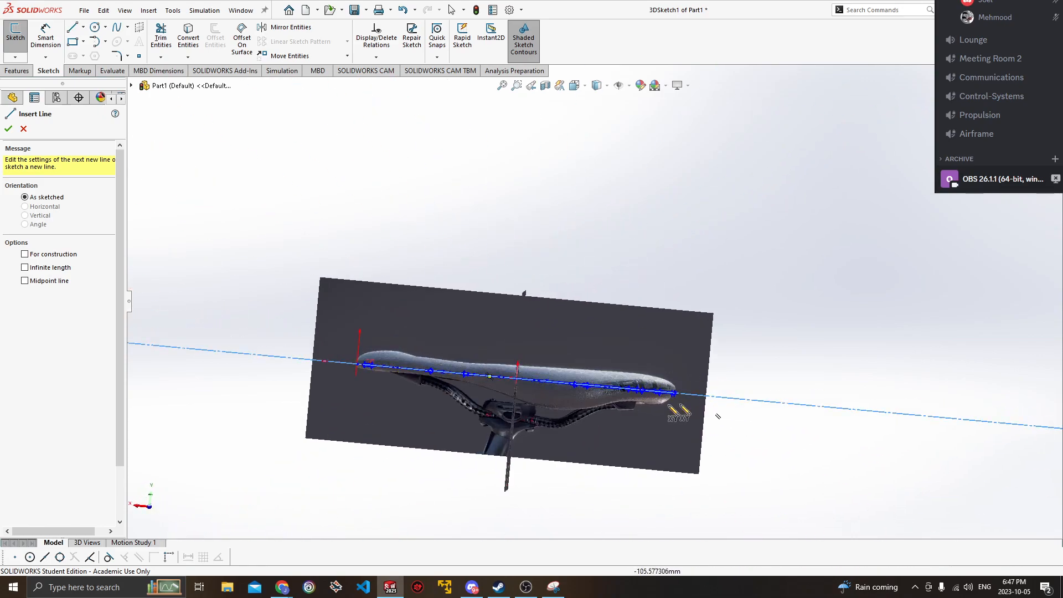
middle_drag(515, 379, 520, 446)
mouse_move(528, 385)
middle_down()
mouse_move(451, 278)
mouse_move(452, 311)
middle_up()
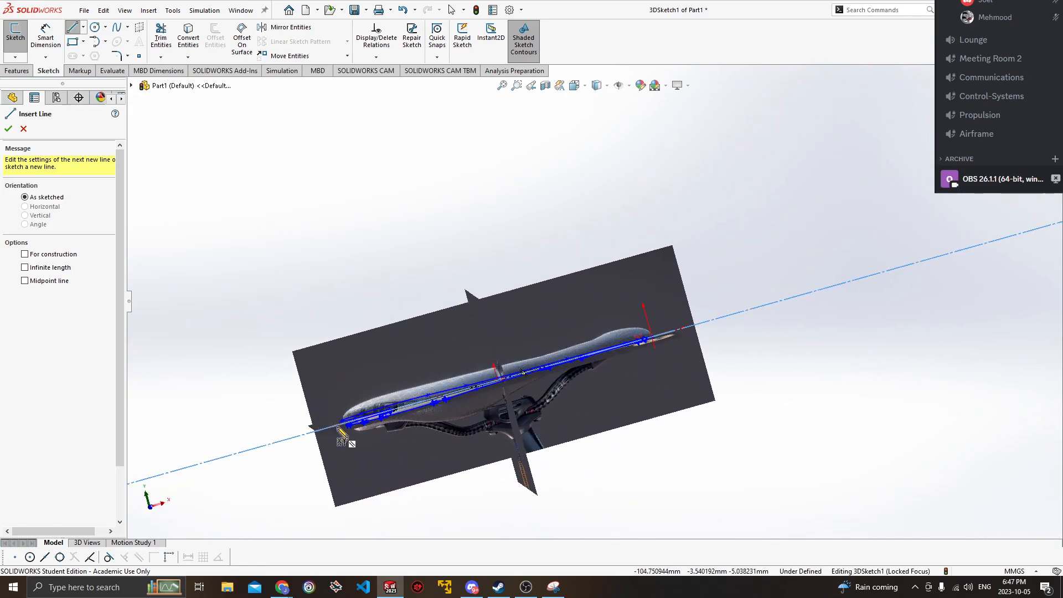
middle_drag(521, 390, 487, 394)
mouse_move(636, 359)
middle_down()
mouse_move(664, 411)
mouse_move(475, 468)
middle_up()
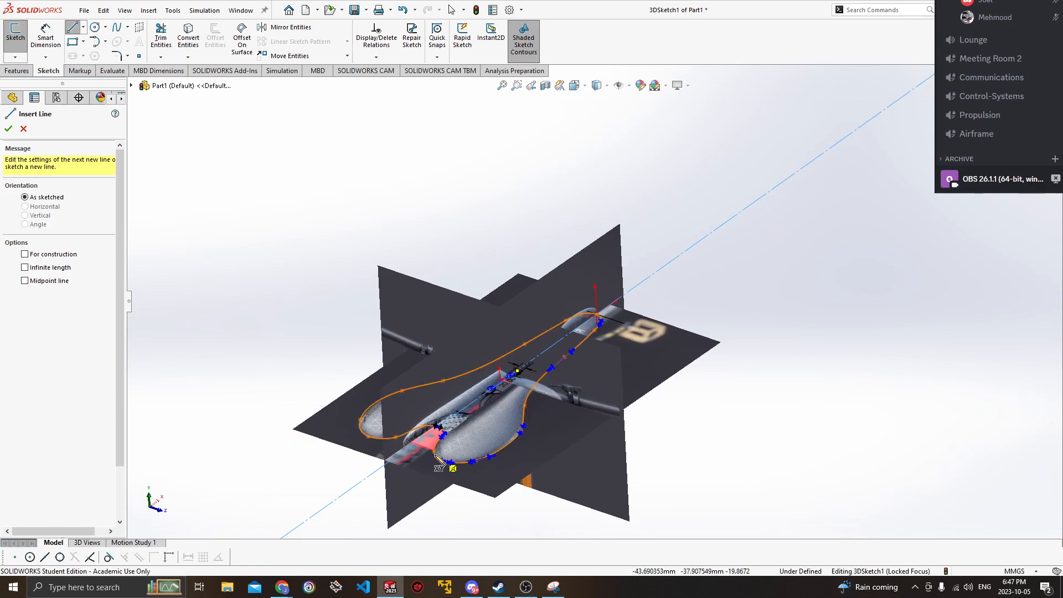
middle_drag(733, 464, 570, 375)
key(space)
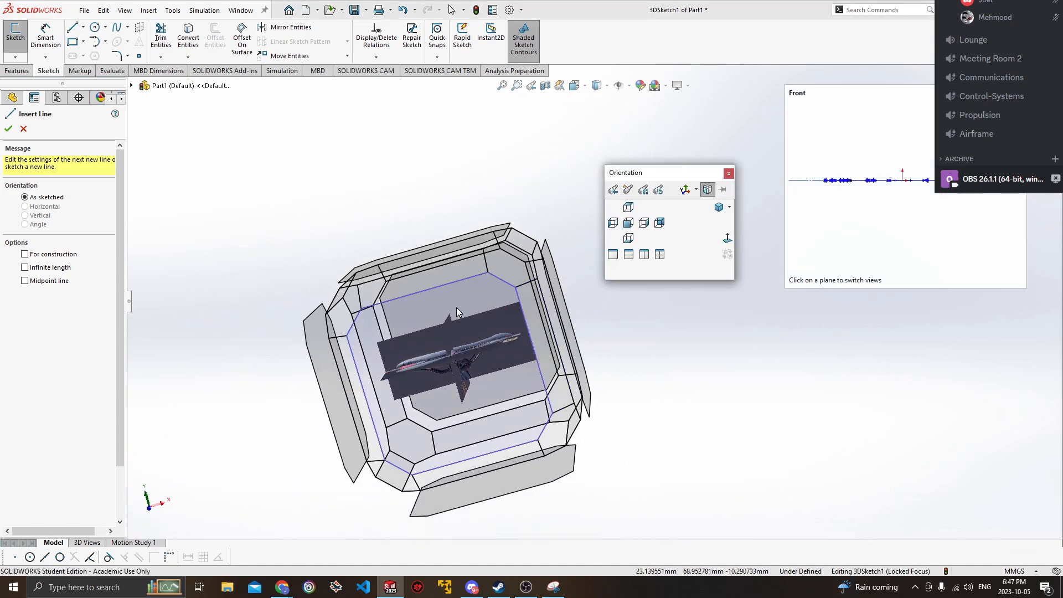
click(456, 308)
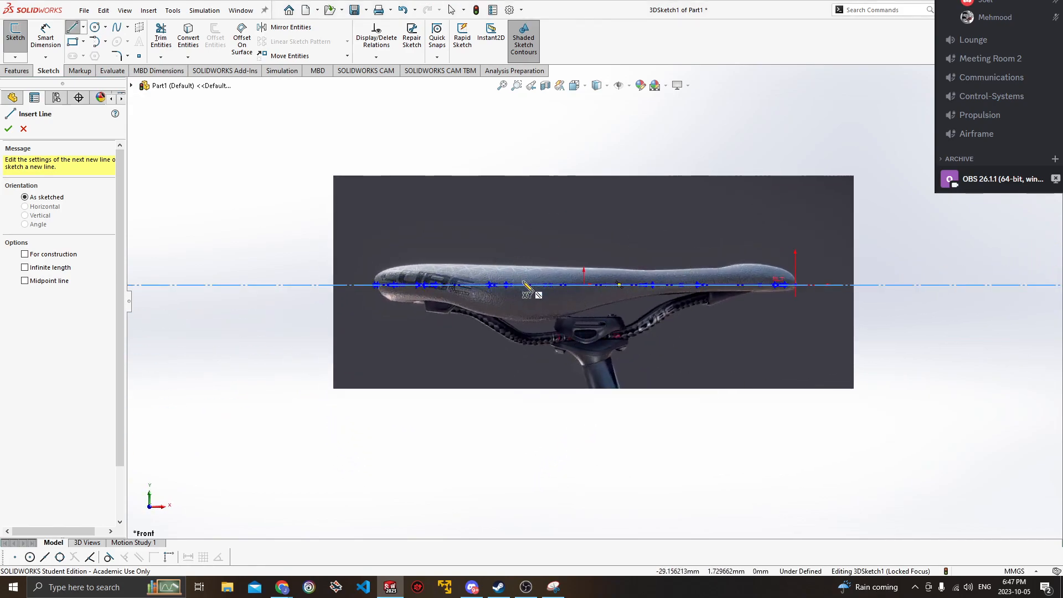
mouse_move(529, 262)
middle_down()
mouse_move(639, 277)
mouse_move(619, 369)
mouse_move(645, 455)
middle_up()
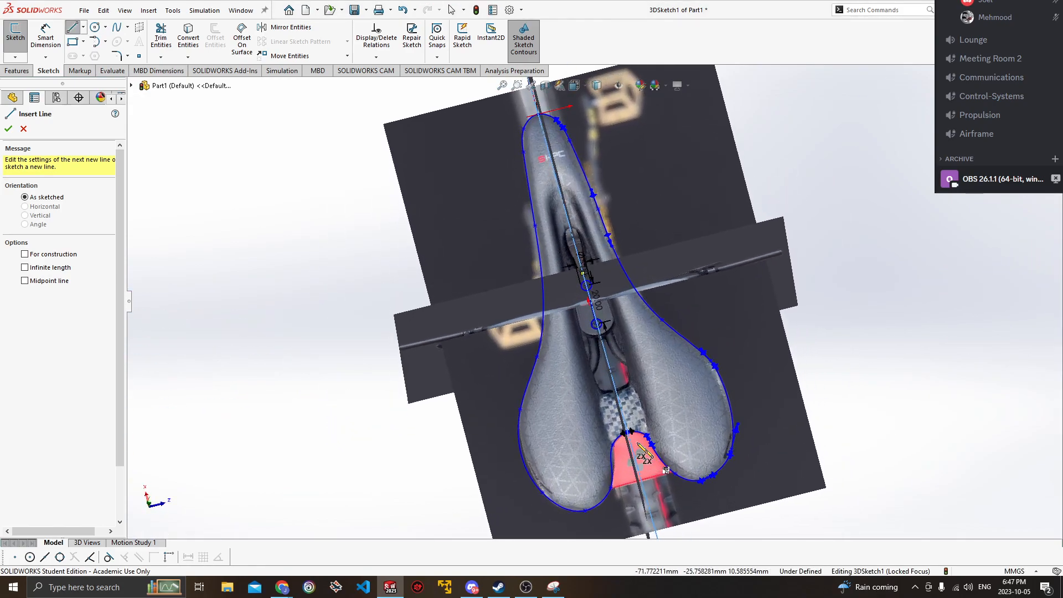
middle_drag(720, 386, 451, 318)
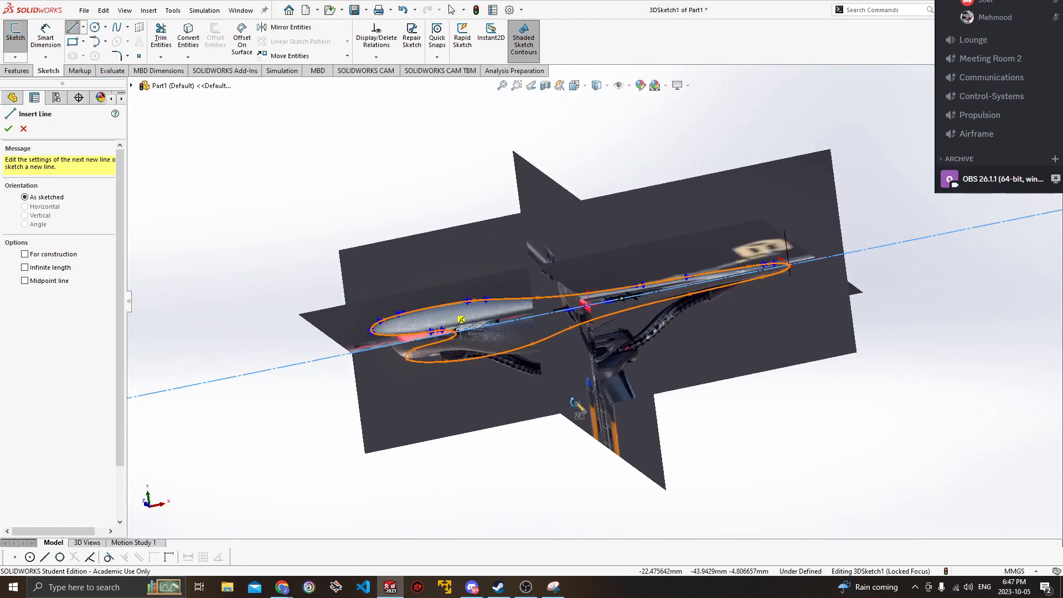
key(space)
click(418, 361)
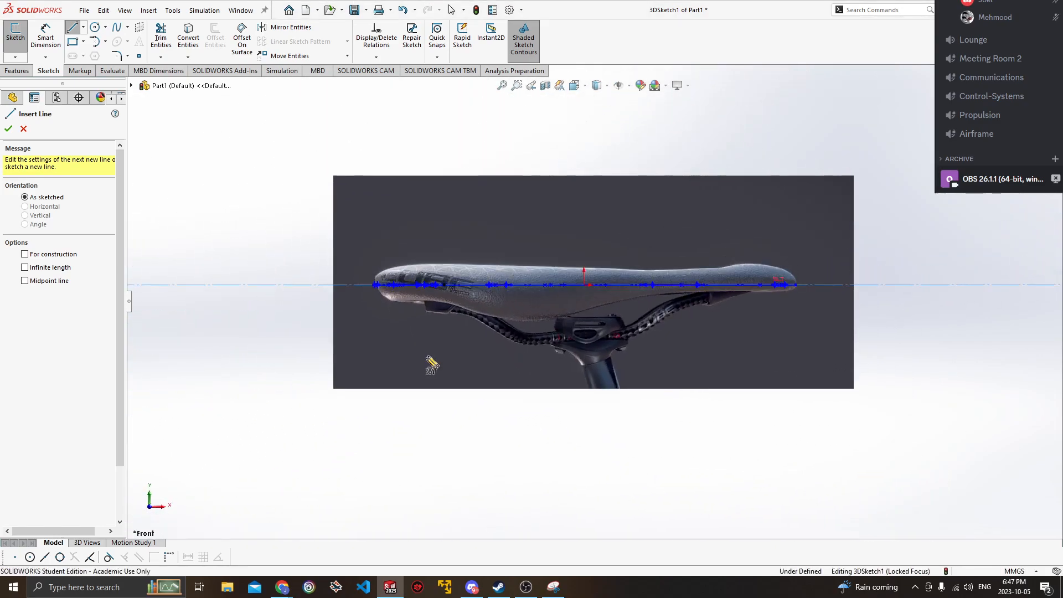
Pull the right wing's rear and side spline points down to the saddle's lower edge, at Y about -8 and -15.3 mm.
scroll(498, 301, down, 5)
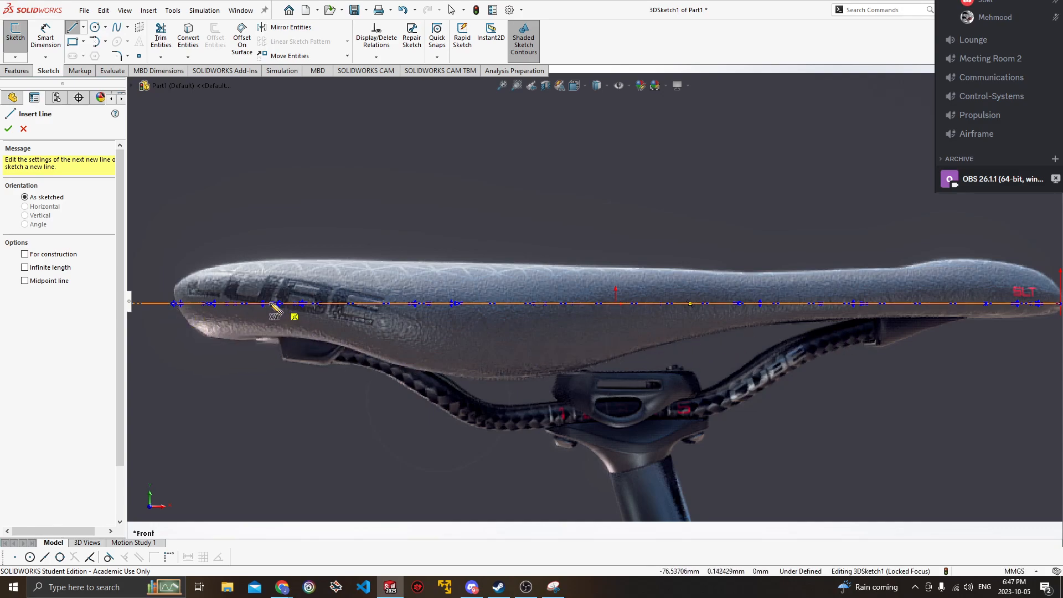
middle_drag(241, 308, 240, 321)
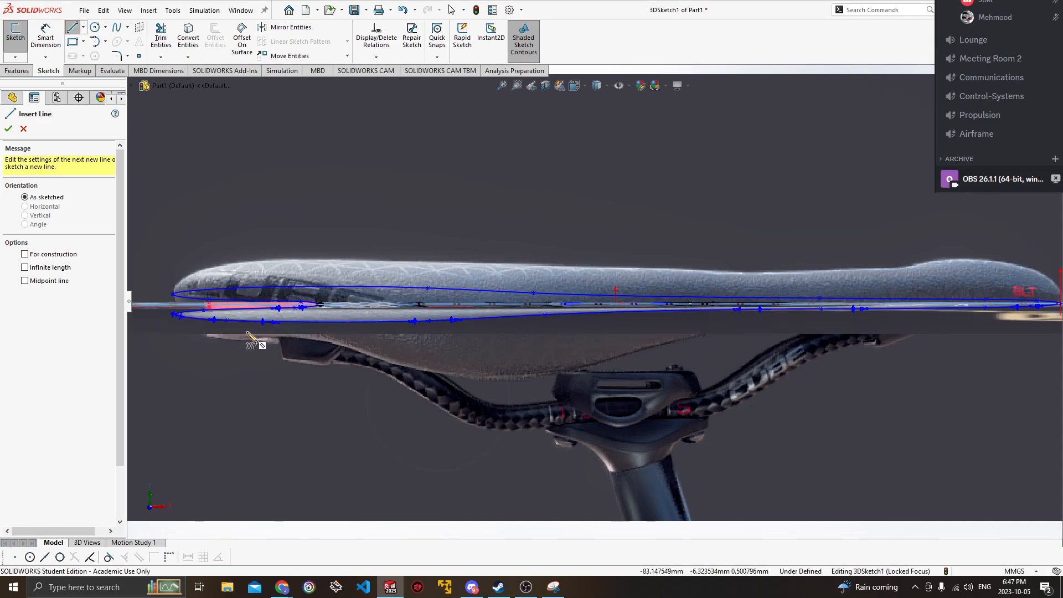
key(space)
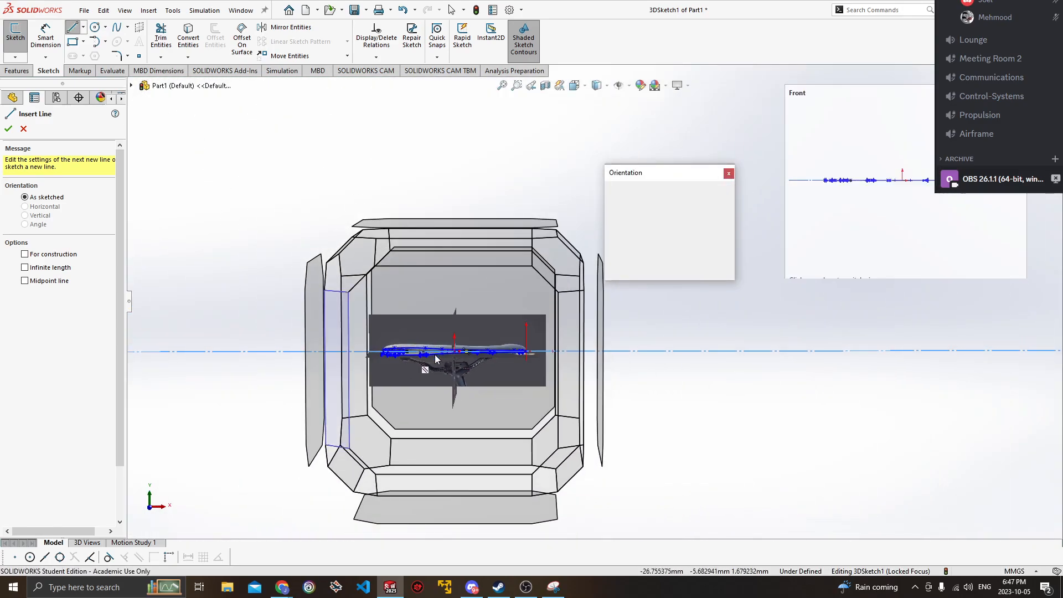
click(434, 357)
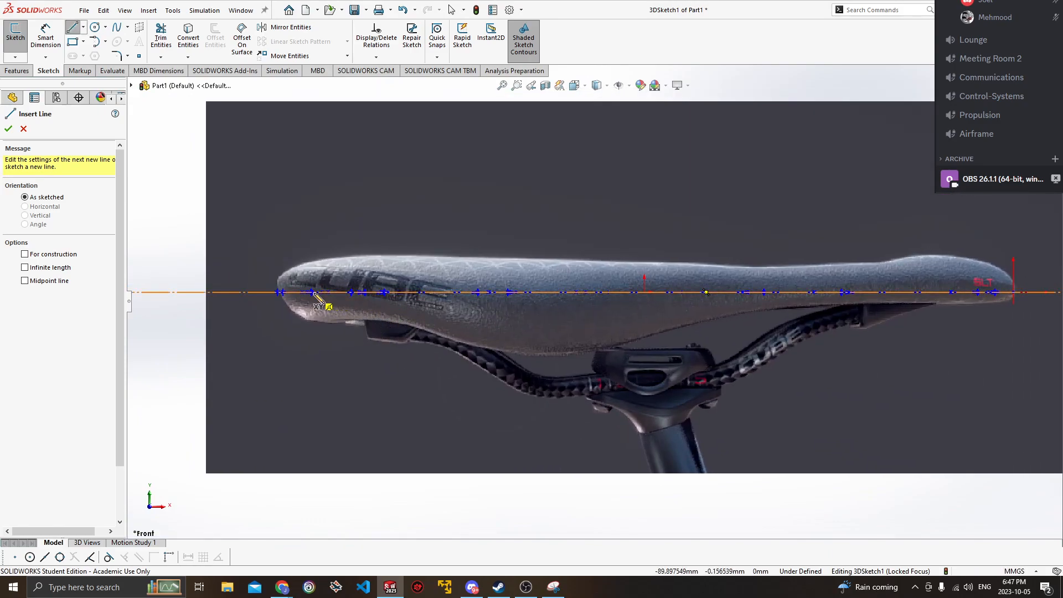
key(Escape)
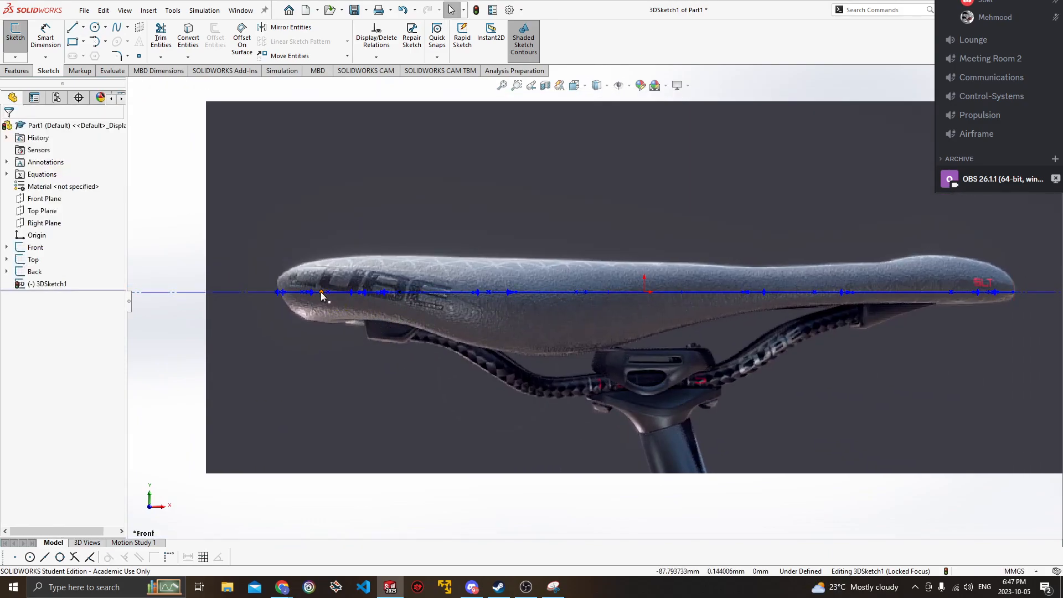
click(321, 293)
drag(321, 301, 316, 323)
click(489, 292)
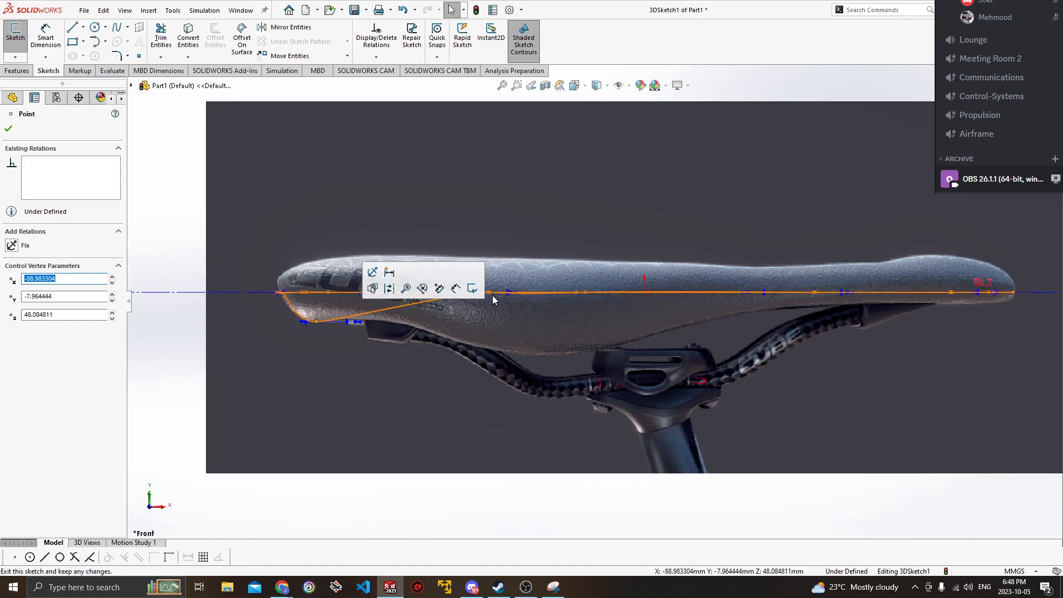
drag(491, 308, 489, 348)
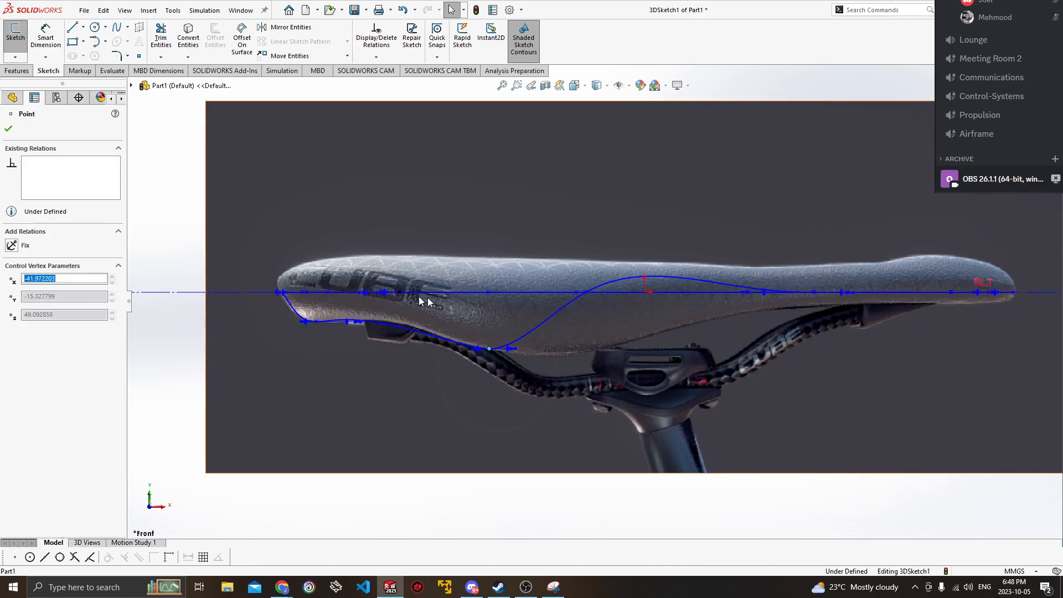
Lower the next three right-side spline points toward the nose onto the underside, at Y about -15.8, -3.8 and -3.3 mm.
drag(578, 299, 596, 353)
click(814, 293)
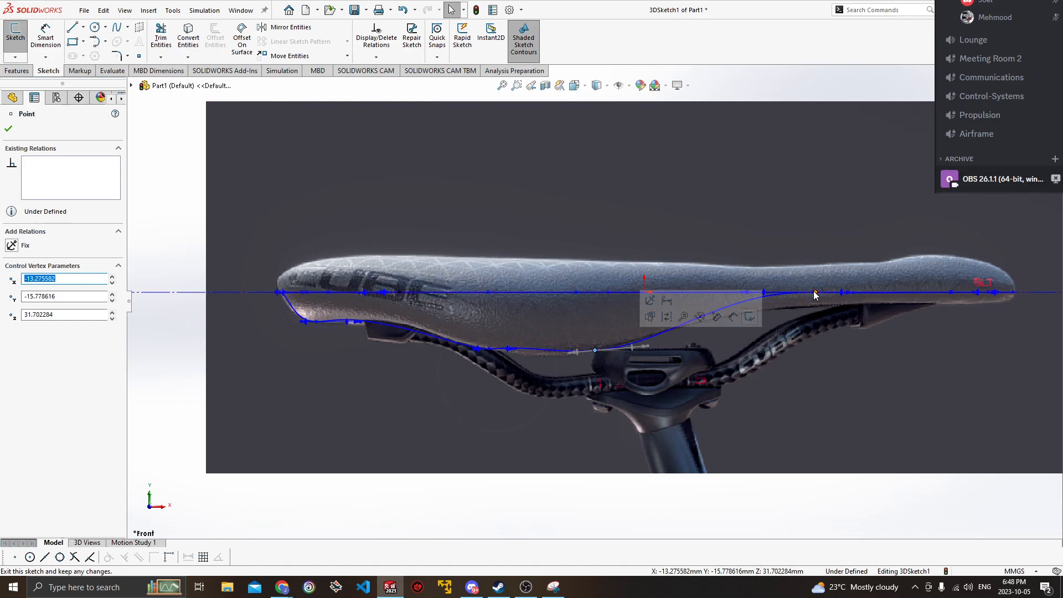
drag(814, 304, 815, 308)
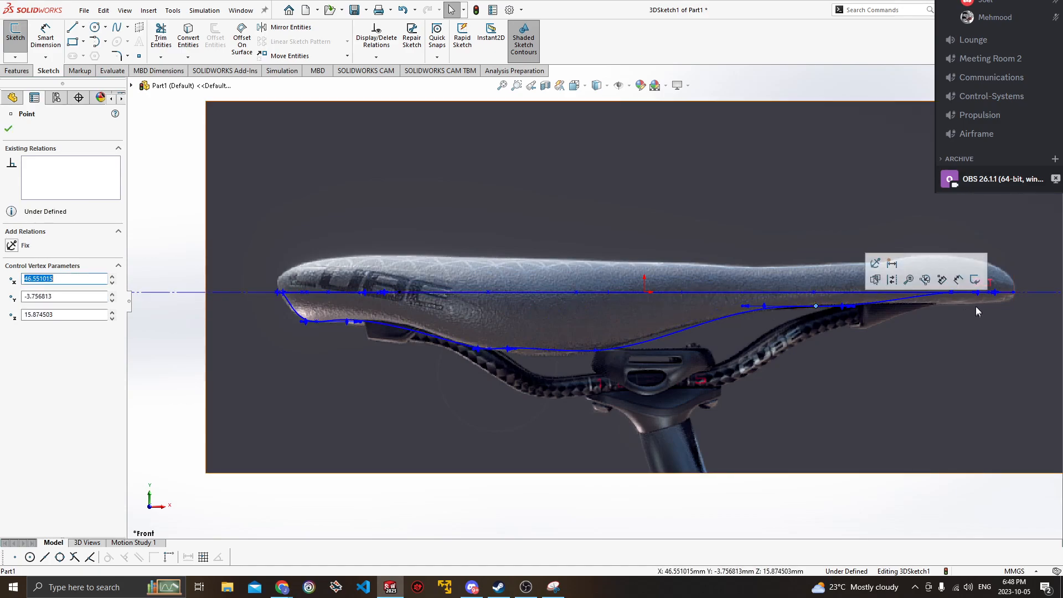
click(952, 293)
drag(952, 304, 952, 308)
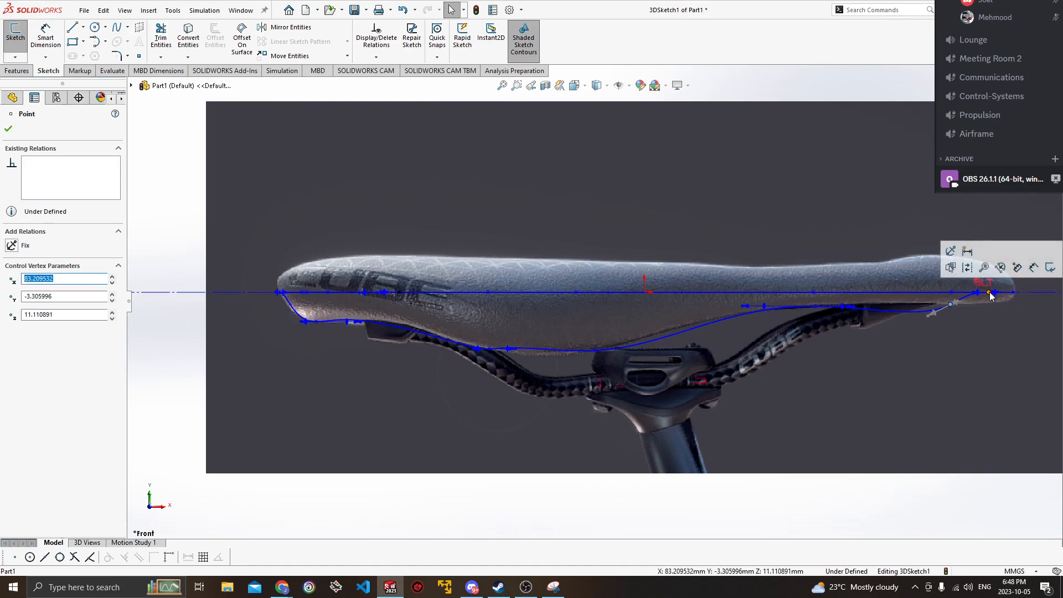
Lower the right-side spline point beside the nose to Y about -2.9 mm and the nose-tip point to Y about -1.5 mm.
scroll(991, 296, down, 5)
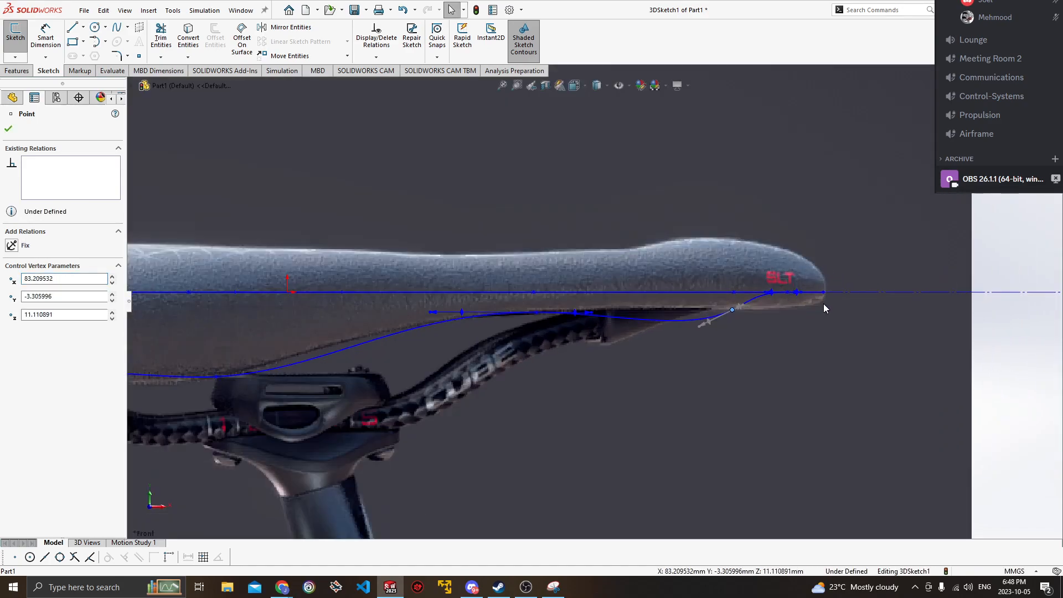
drag(726, 281, 727, 314)
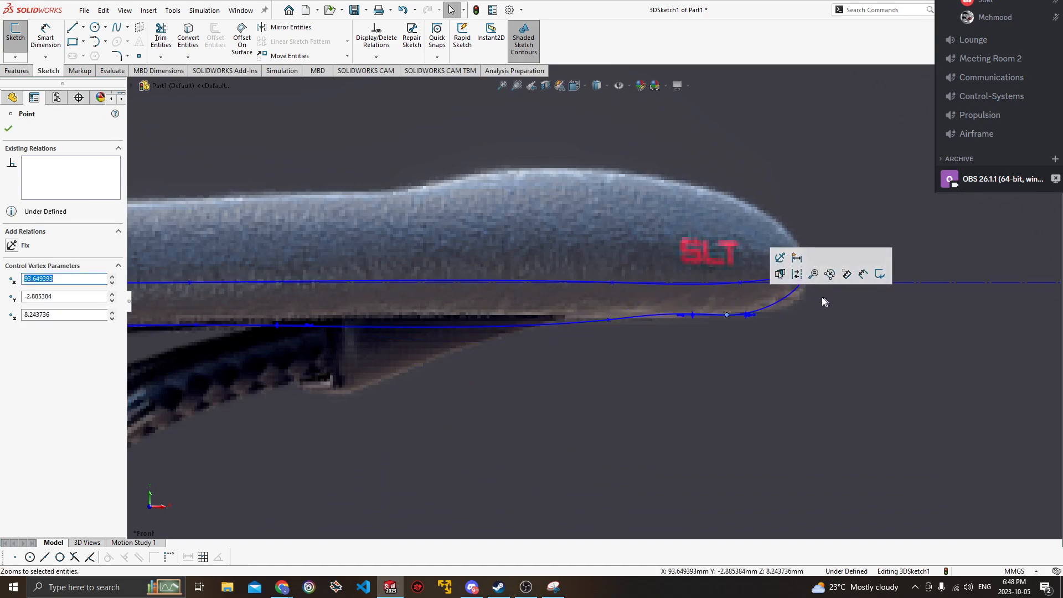
middle_drag(805, 292, 771, 307)
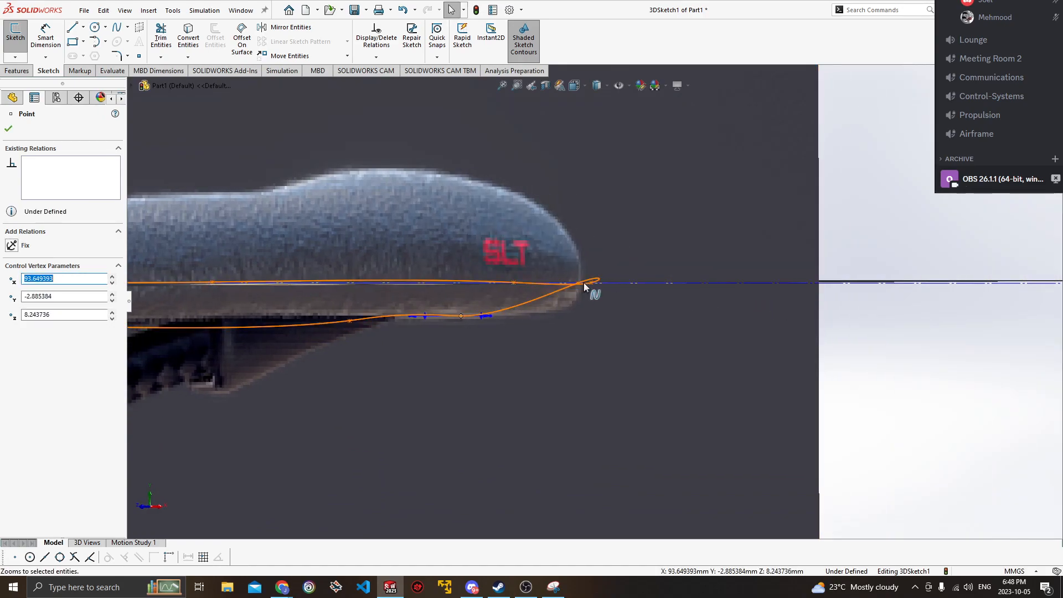
middle_drag(593, 299, 619, 302)
key(space)
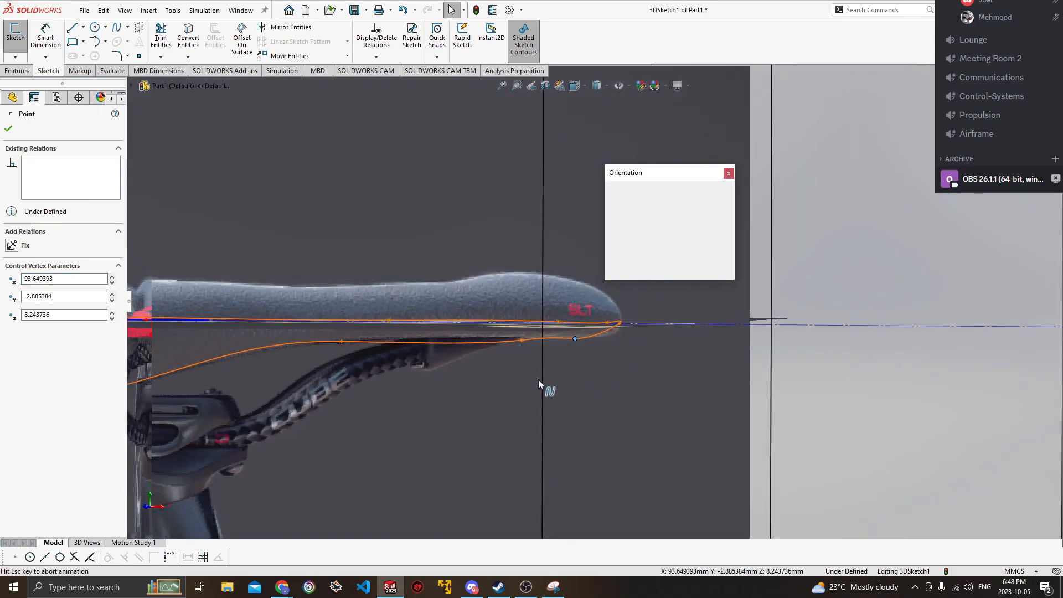
click(464, 360)
scroll(803, 293, down, 8)
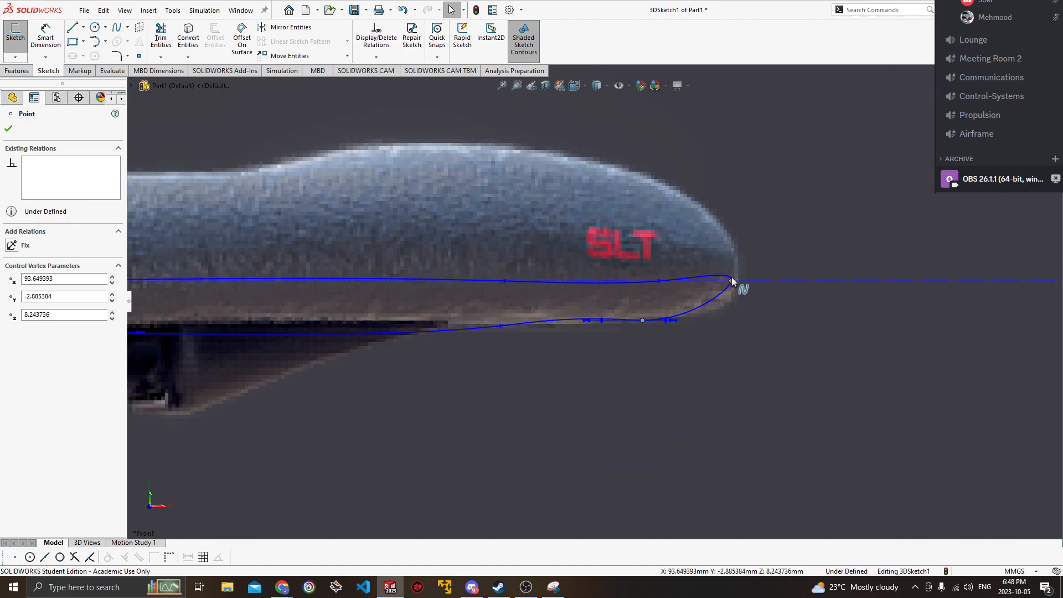
drag(732, 282, 731, 300)
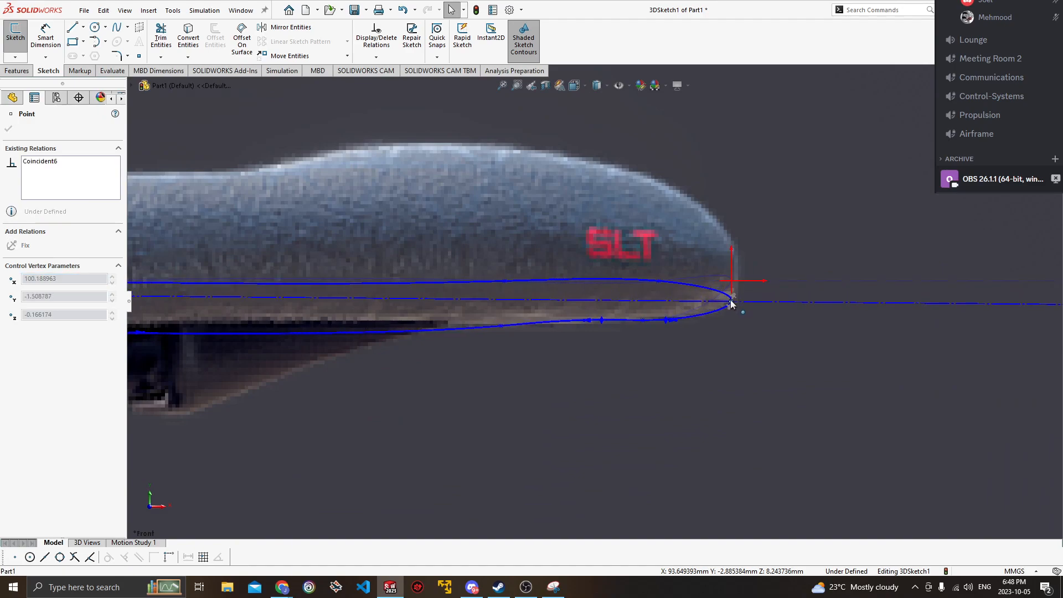
click(731, 301)
Lower the three left-side spline points behind the nose onto the saddle's lower edge, the rearmost at Y about -3.8 mm.
drag(659, 282, 658, 320)
ctrl+middle_drag(618, 330, 750, 327)
drag(636, 281, 634, 323)
ctrl+middle_drag(508, 305, 833, 301)
drag(452, 273, 449, 323)
Lower the left-side spline points at mid-saddle and the wing's side to the underside, at Y about -16.1 and -15.3 mm.
ctrl+middle_drag(404, 344, 738, 315)
ctrl+middle_drag(365, 307, 615, 304)
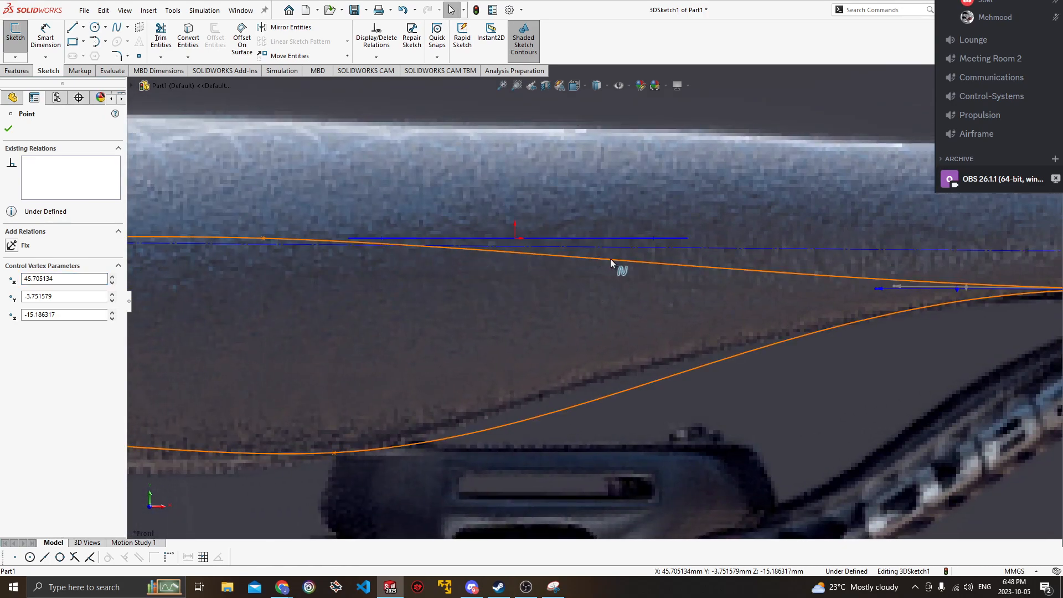
ctrl+middle_drag(420, 266, 601, 251)
click(570, 226)
drag(570, 232, 568, 444)
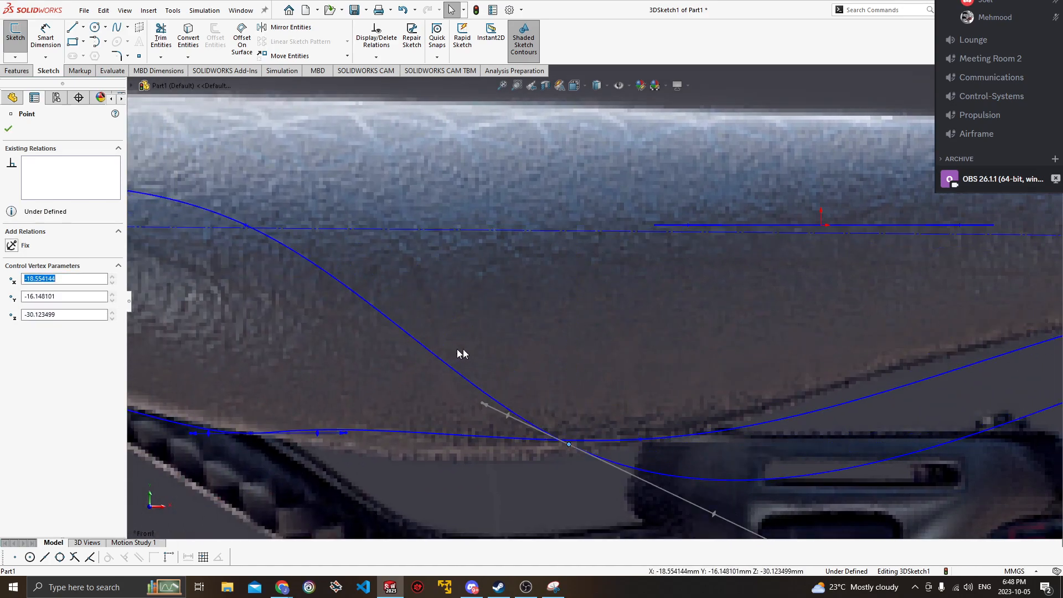
ctrl+middle_drag(456, 353, 775, 335)
drag(570, 210, 575, 421)
Lower the left wing's rear side point to Y about -8.1 mm and the right wing's rearmost point to Y about -0.3 mm.
ctrl+middle_drag(404, 273, 742, 292)
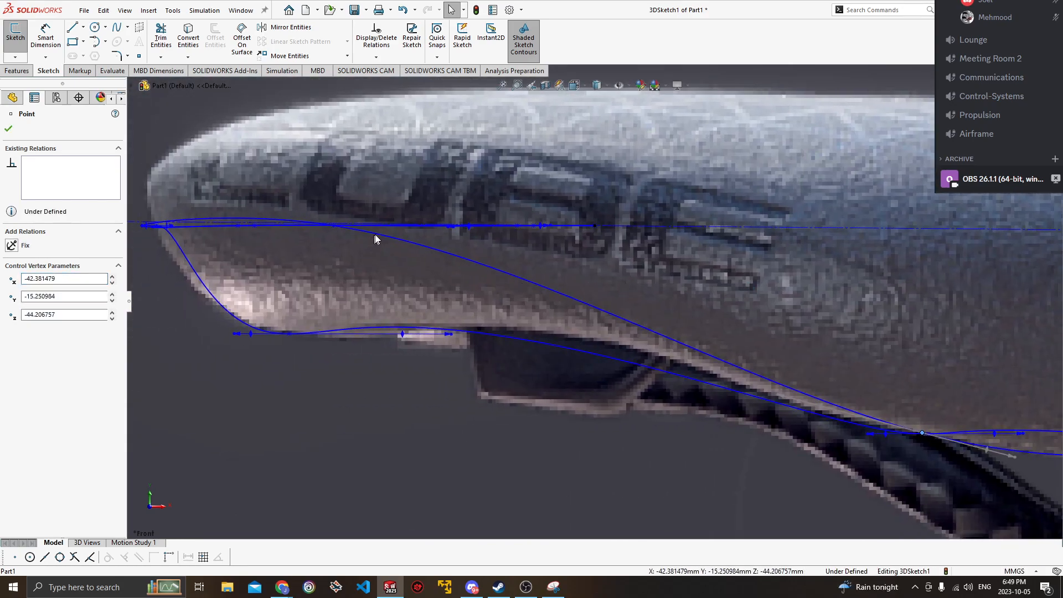
drag(334, 224, 335, 334)
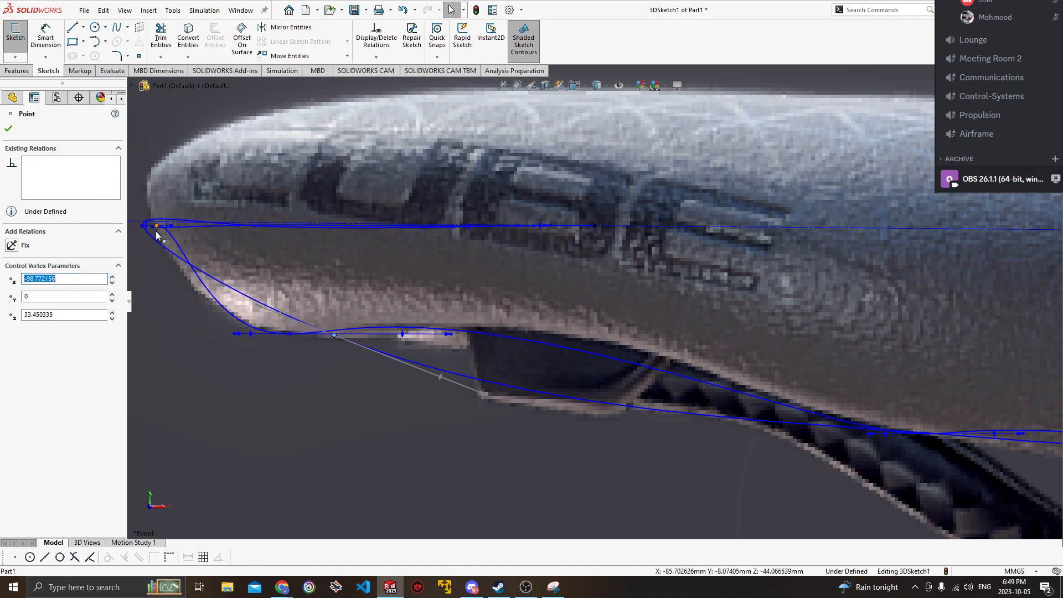
drag(164, 234, 159, 228)
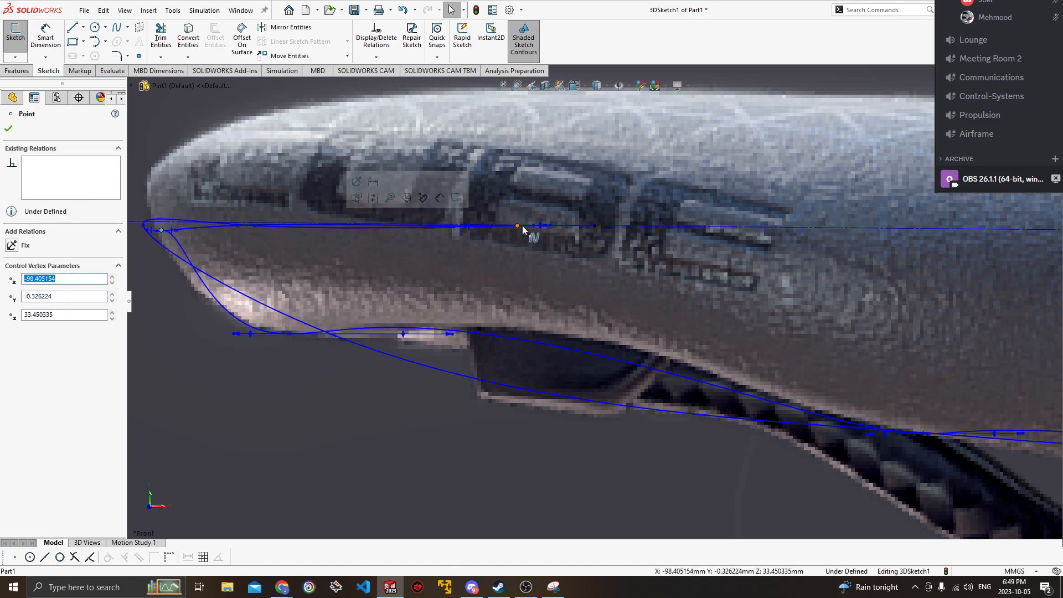
Lower the five spline points around the red rear part onto the saddle's lower edge in the side picture.
drag(537, 224, 536, 332)
drag(593, 230, 597, 344)
drag(518, 226, 519, 328)
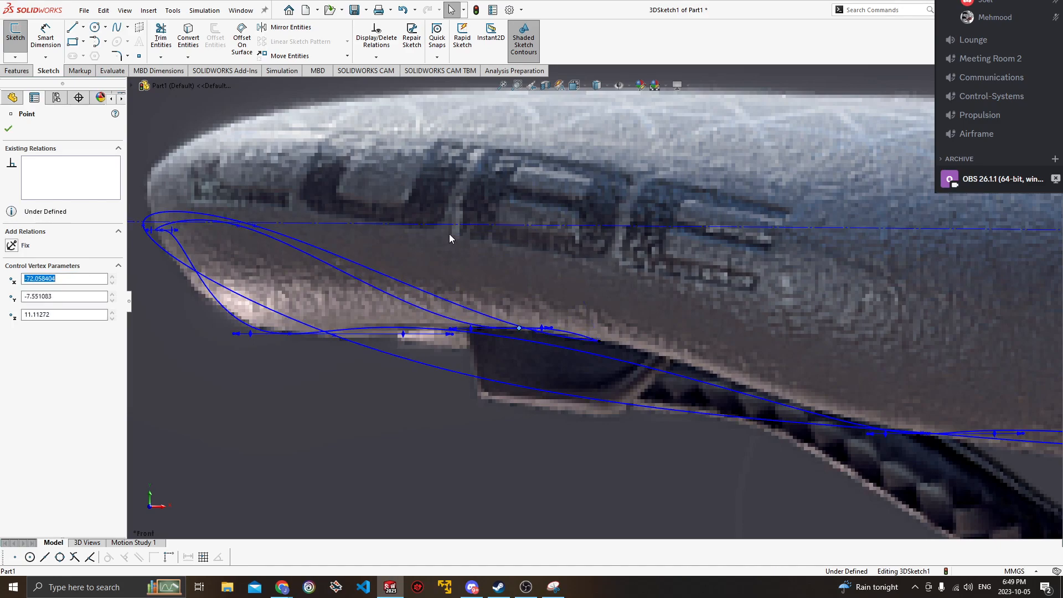
drag(252, 226, 255, 328)
drag(238, 226, 242, 321)
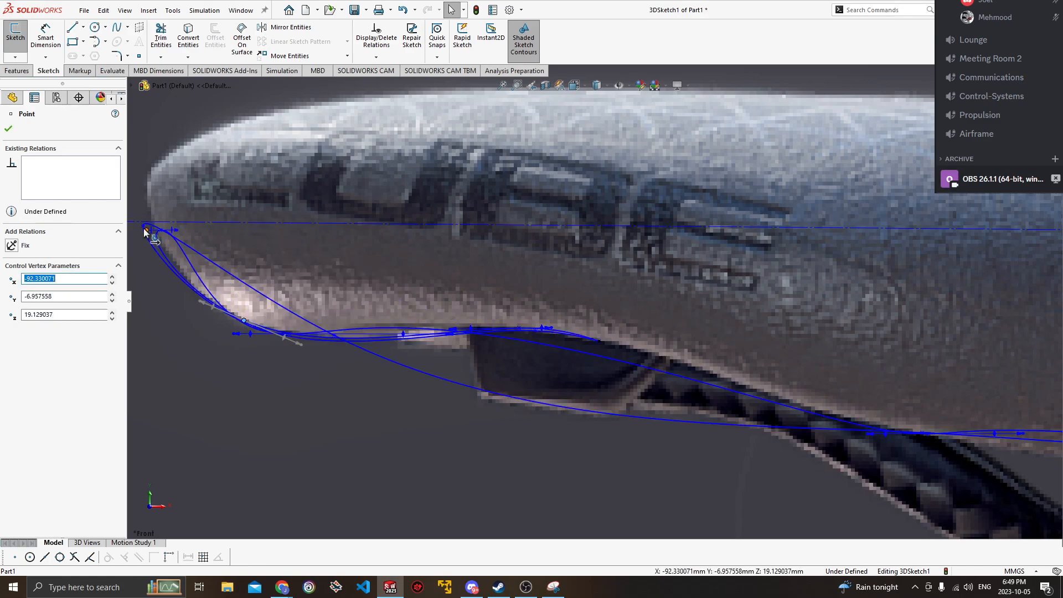
Move the left wing's rearmost spline point onto the saddle's rear edge, at X about -98.7 and Y about -0.4 mm.
drag(149, 227, 162, 231)
click(161, 229)
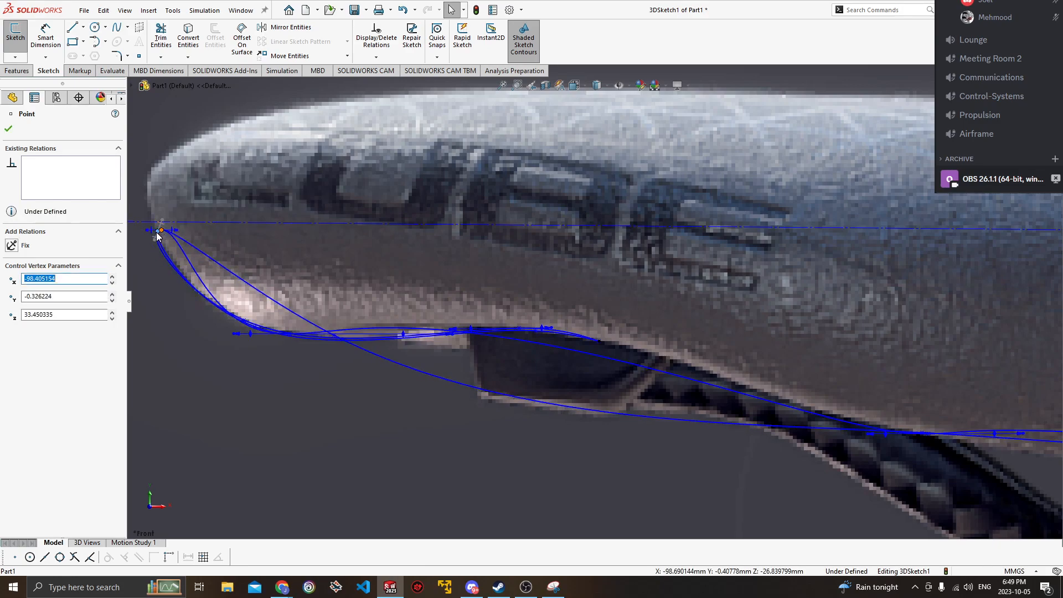
click(157, 235)
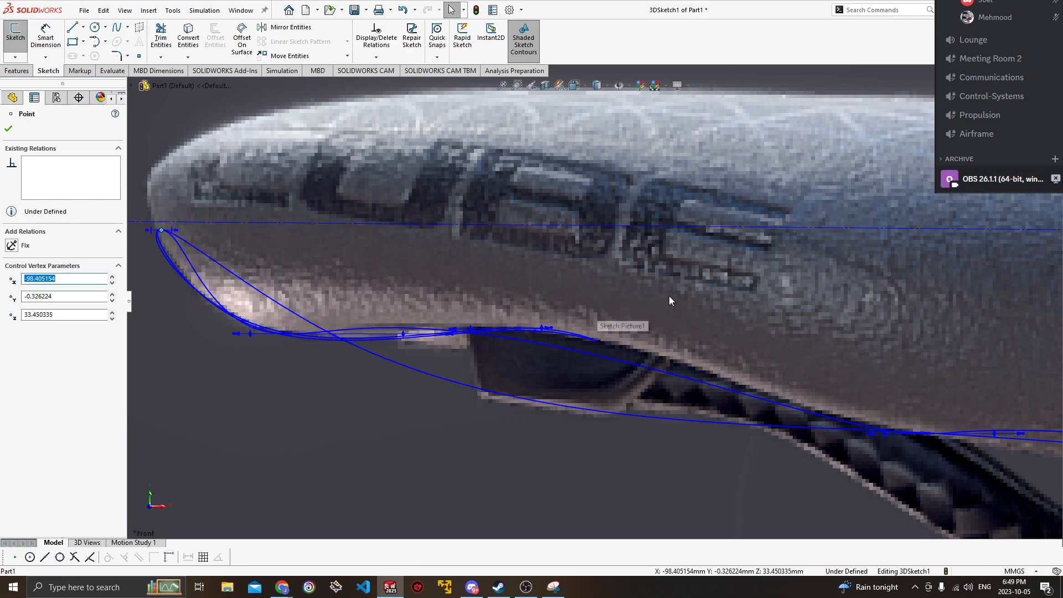
scroll(670, 297, up, 6)
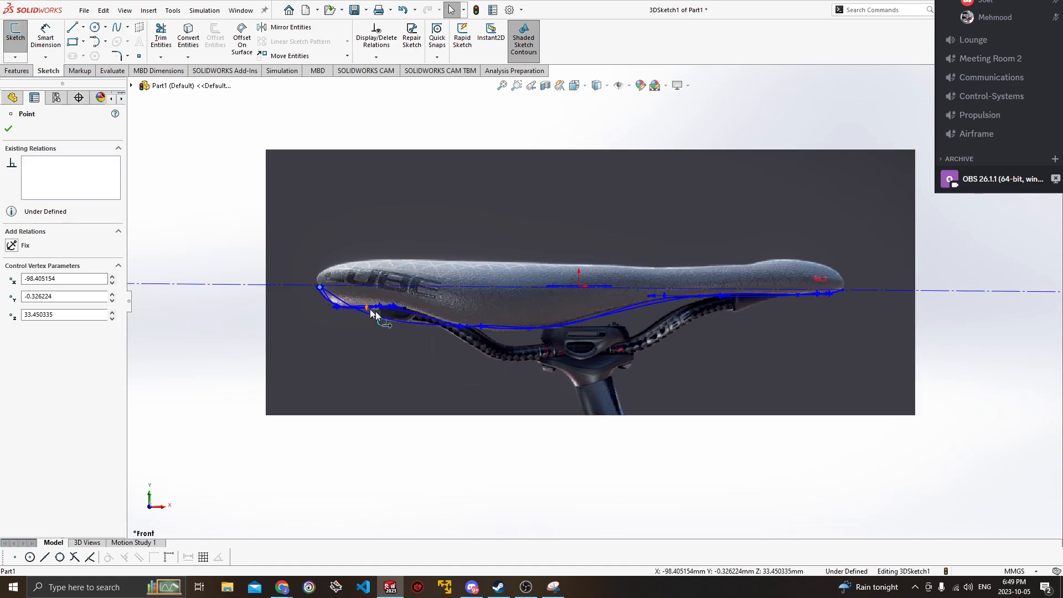
In the front view, tilt the tangent handle of spline point 15 at the left wing's rear side to about 4.2°, following the saddle's lower edge.
mouse_move(592, 259)
middle_down()
mouse_move(667, 294)
mouse_move(675, 442)
mouse_move(676, 374)
mouse_move(712, 393)
mouse_move(676, 446)
mouse_move(695, 356)
mouse_move(729, 333)
mouse_move(583, 418)
mouse_move(645, 347)
mouse_move(562, 231)
mouse_move(532, 240)
mouse_move(503, 401)
mouse_move(512, 355)
mouse_move(503, 277)
mouse_move(581, 401)
middle_up()
scroll(677, 369, up, 3)
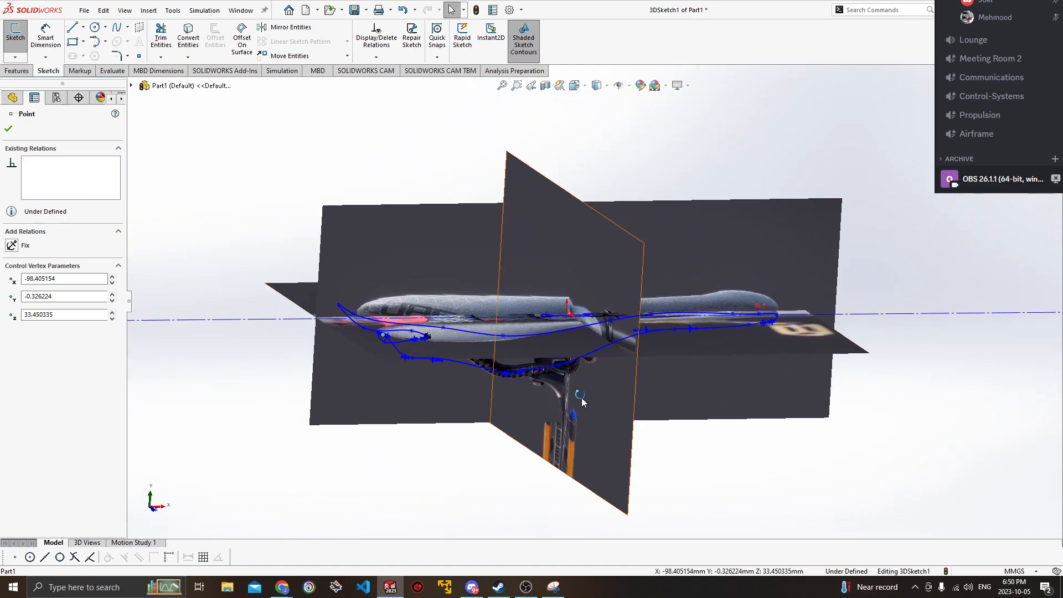
key(space)
click(461, 326)
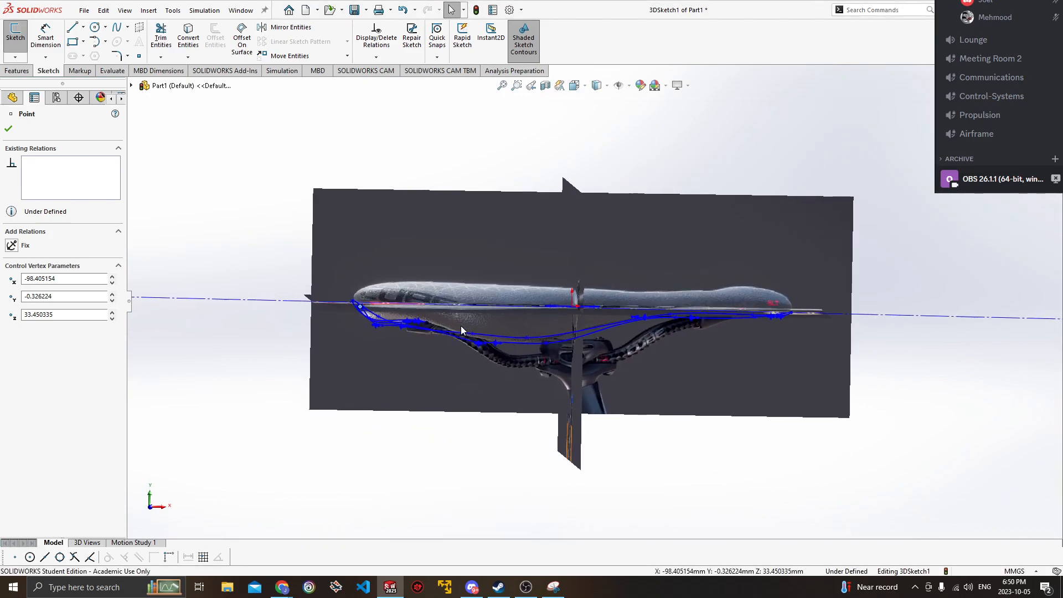
scroll(461, 325, down, 8)
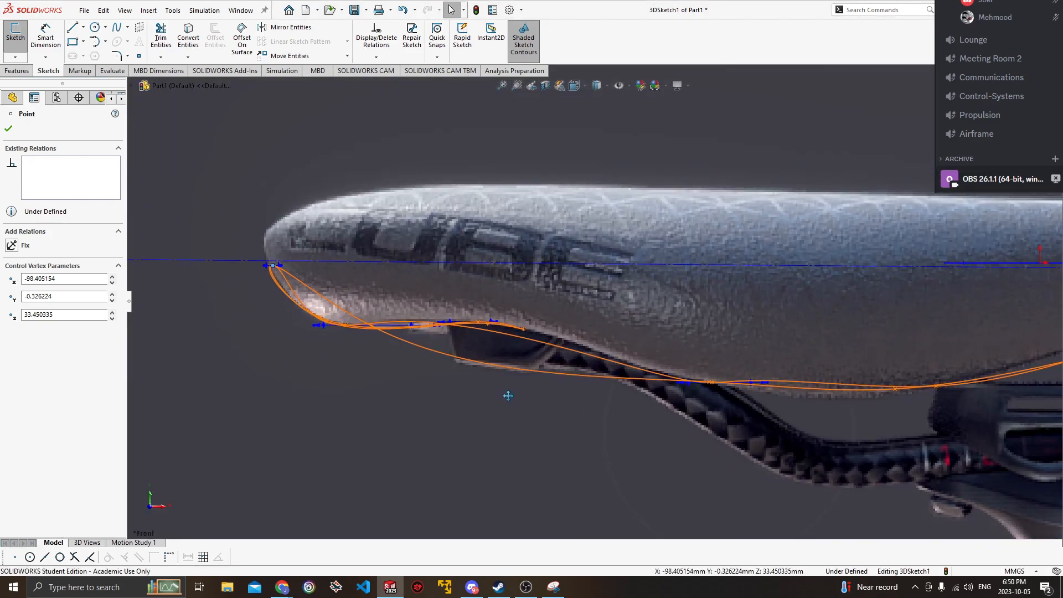
scroll(508, 392, up, 1)
scroll(535, 360, down, 1)
ctrl+middle_drag(535, 360, 499, 415)
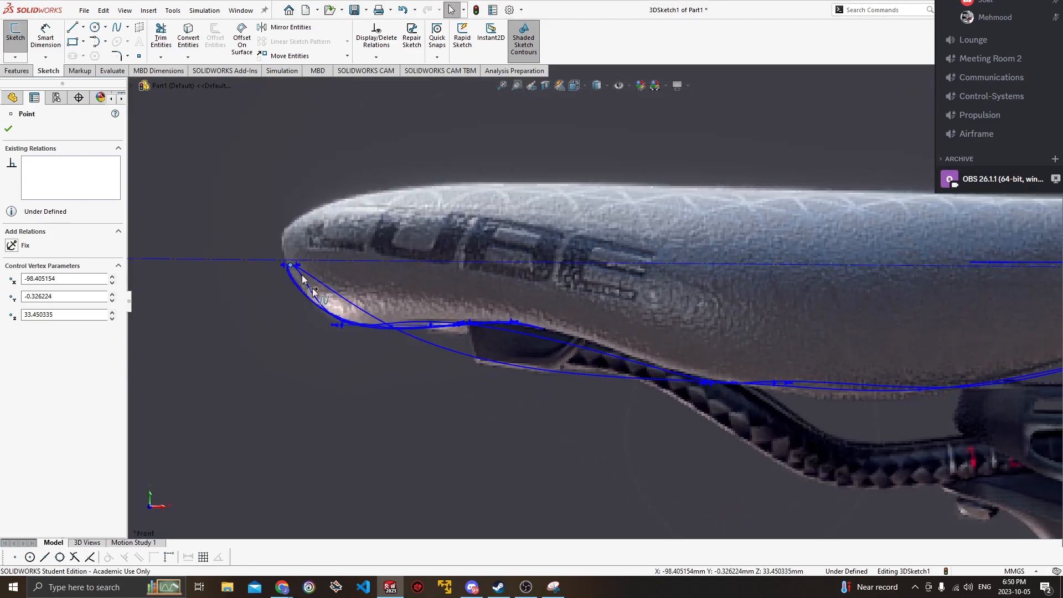
ctrl+middle_drag(417, 355, 382, 361)
click(387, 349)
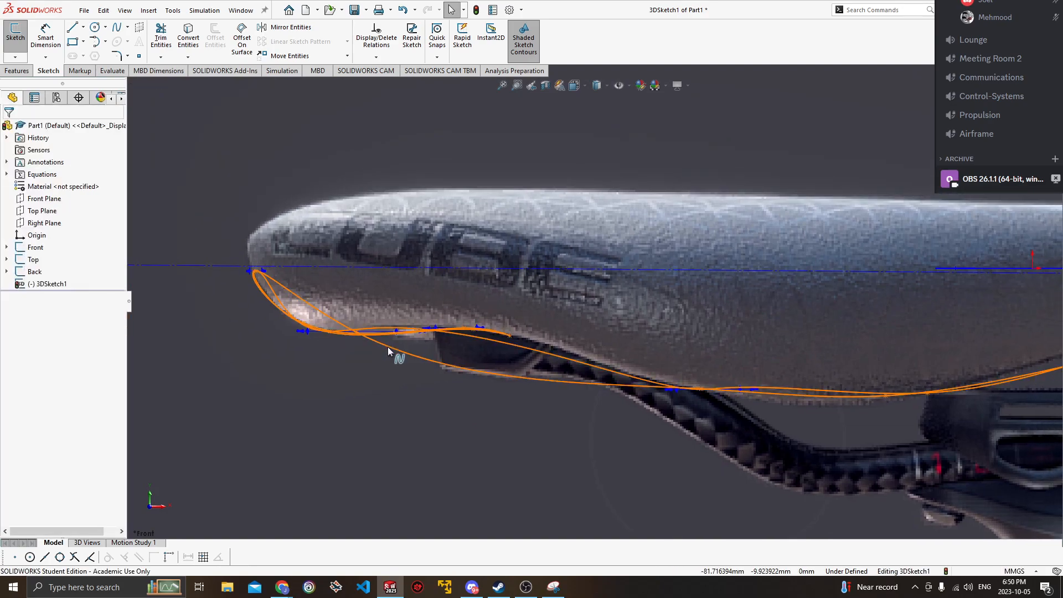
click(387, 347)
scroll(396, 360, up, 2)
scroll(437, 335, down, 4)
ctrl+middle_drag(409, 358, 403, 361)
click(536, 383)
drag(536, 384, 557, 311)
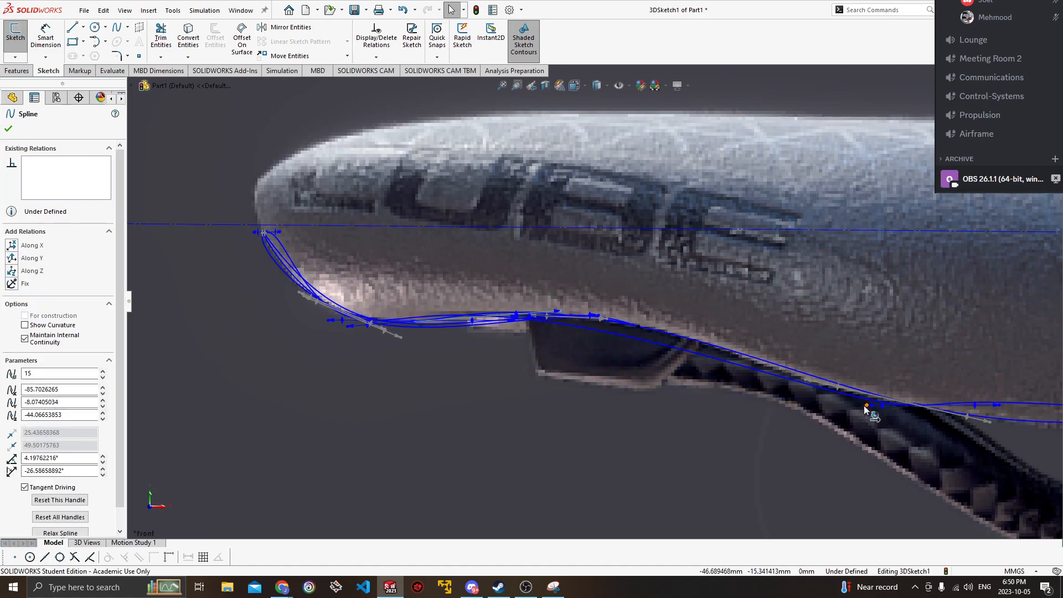
Lengthen and tilt the tangent handle of spline point 6 at the right wing's side to about 164.5°, fitting the curve to the lower edge.
drag(862, 405, 846, 394)
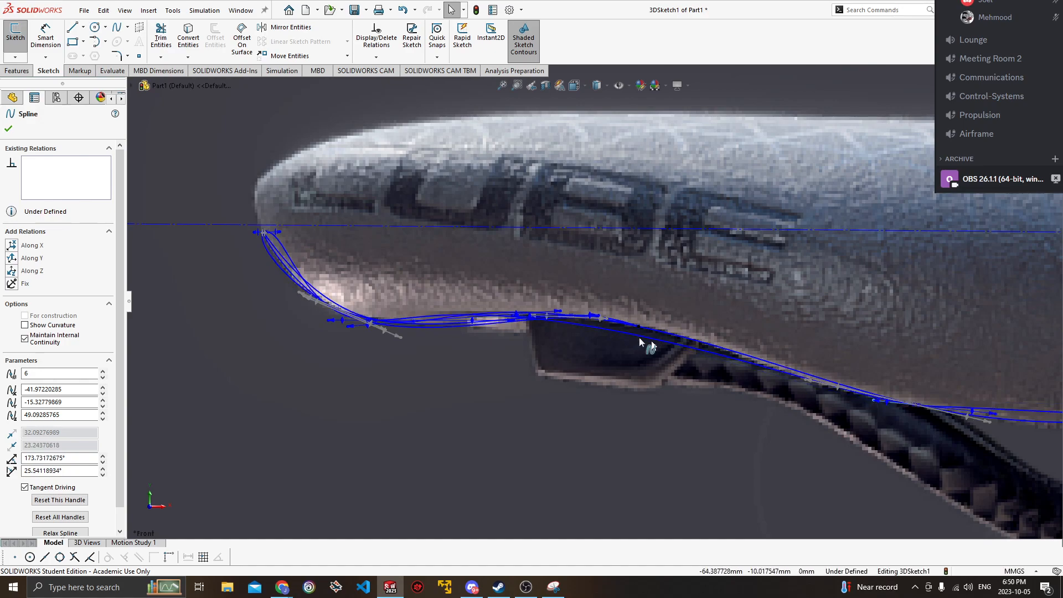
click(606, 324)
key(Escape)
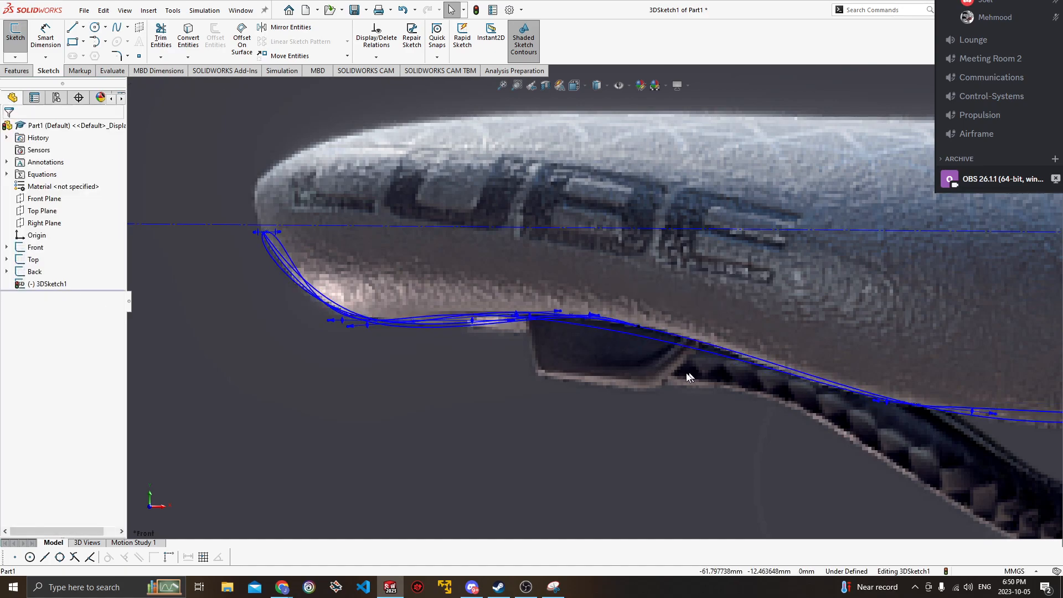
ctrl+middle_drag(689, 375, 324, 322)
ctrl+middle_drag(677, 390, 506, 361)
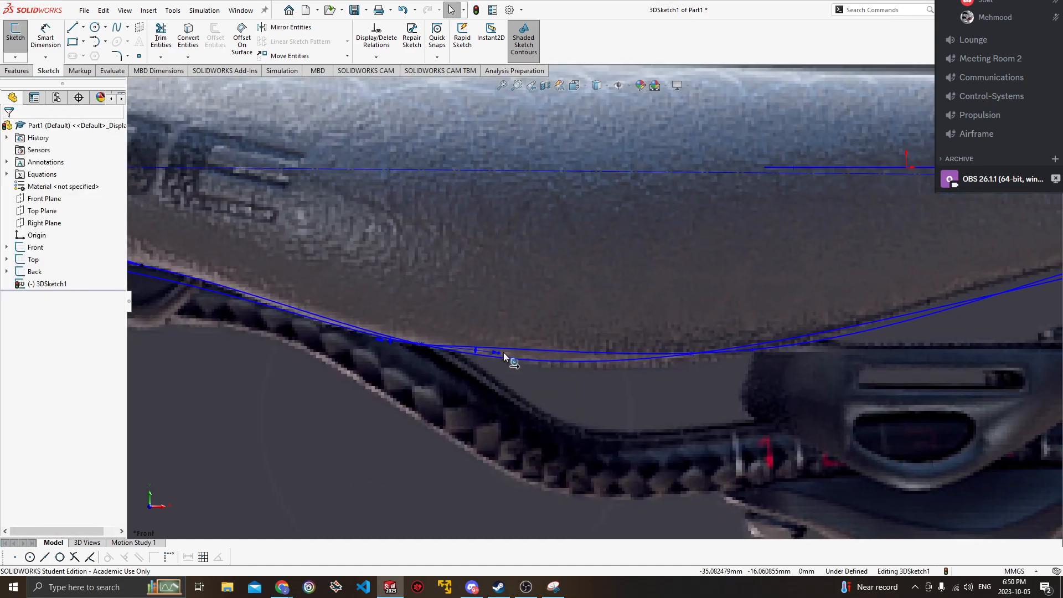
click(503, 353)
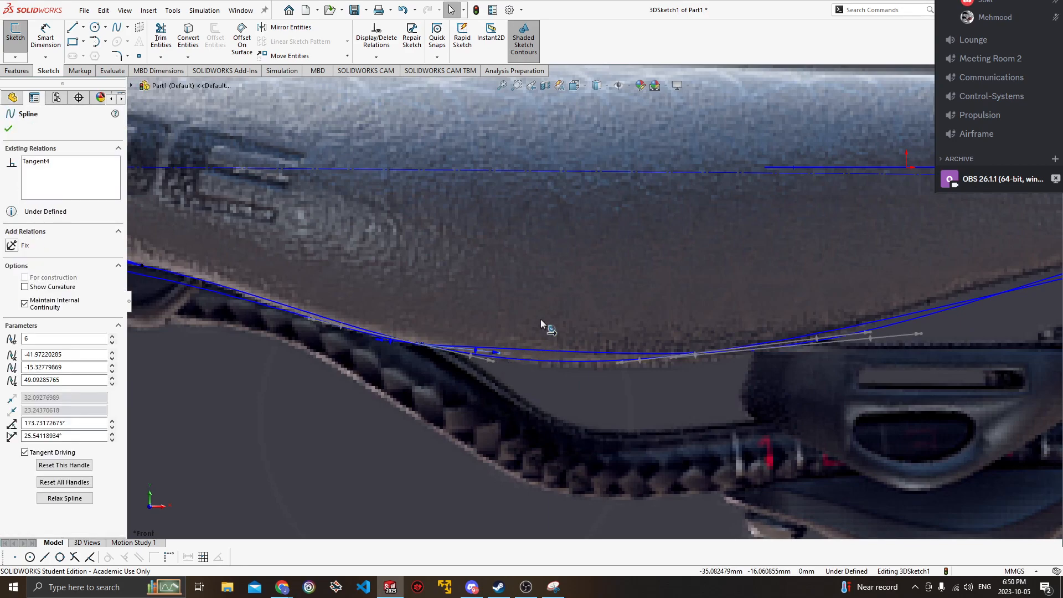
key(Escape)
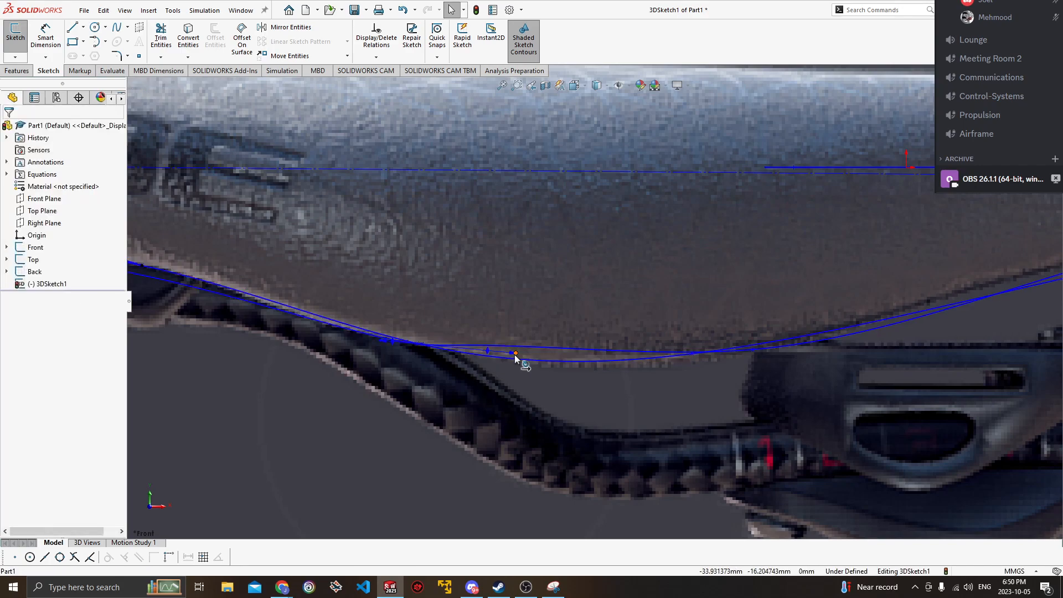
drag(515, 353, 526, 373)
Adjust the tangent handles from mid-saddle towards the nose along the lower edge, with spline point 17 at about 7.6°.
ctrl+middle_drag(768, 365, 501, 411)
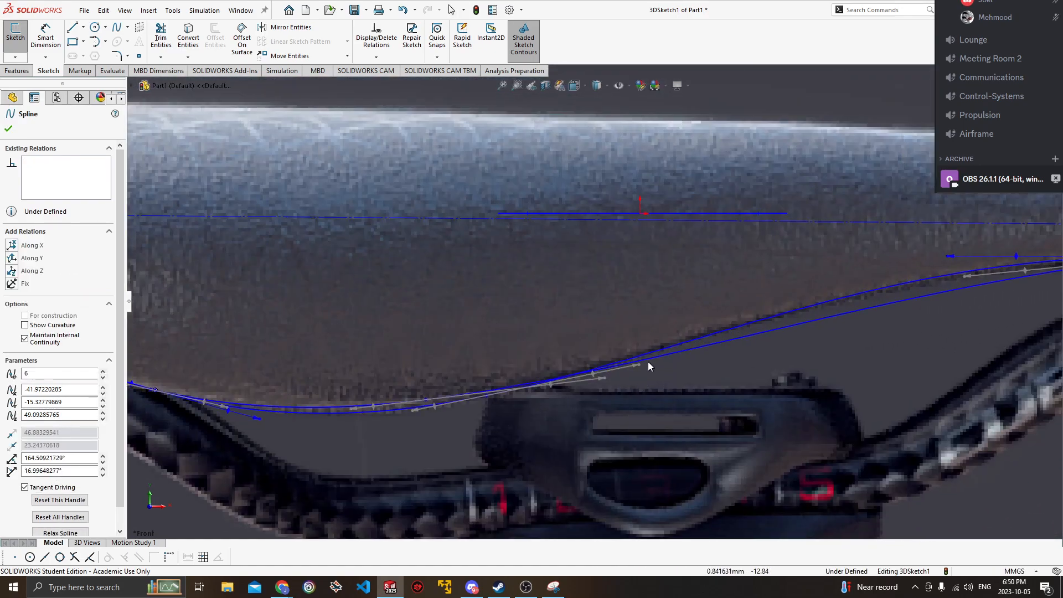
drag(639, 364, 608, 376)
ctrl+middle_drag(986, 289, 715, 325)
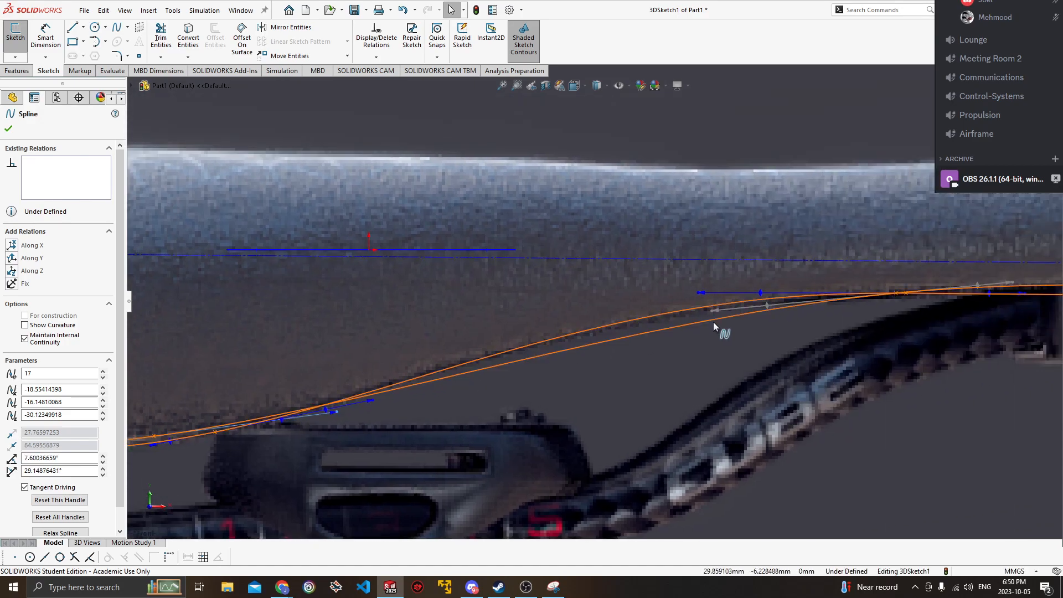
drag(711, 312, 693, 299)
ctrl+middle_drag(991, 358, 577, 392)
drag(609, 328, 603, 325)
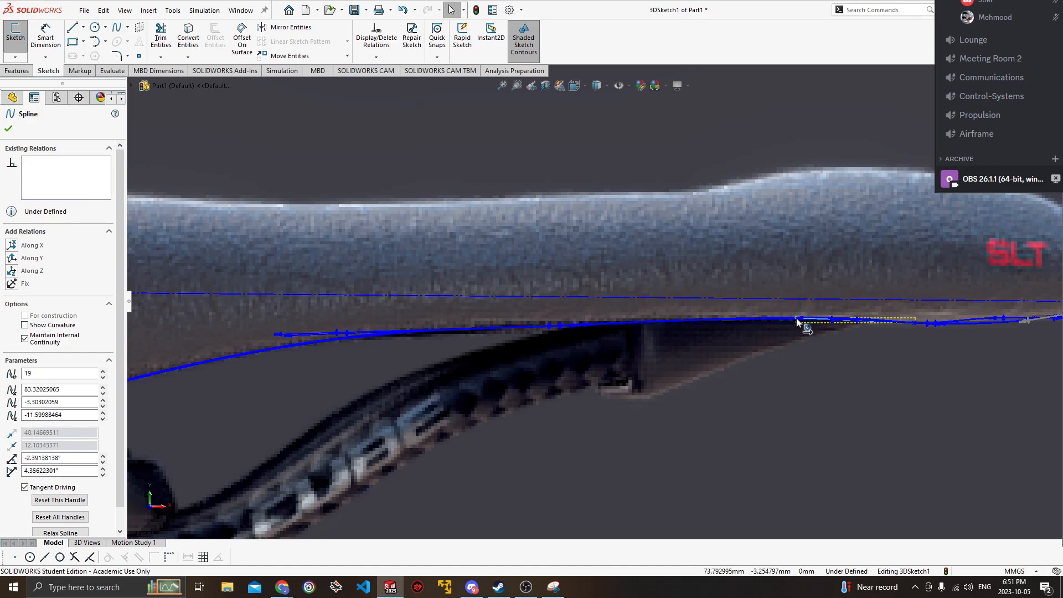
Tilt the tangent handle of spline point 2 beneath the nose to about -172.9° so the curve follows the lower edge.
scroll(797, 322, down, 3)
scroll(608, 356, up, 5)
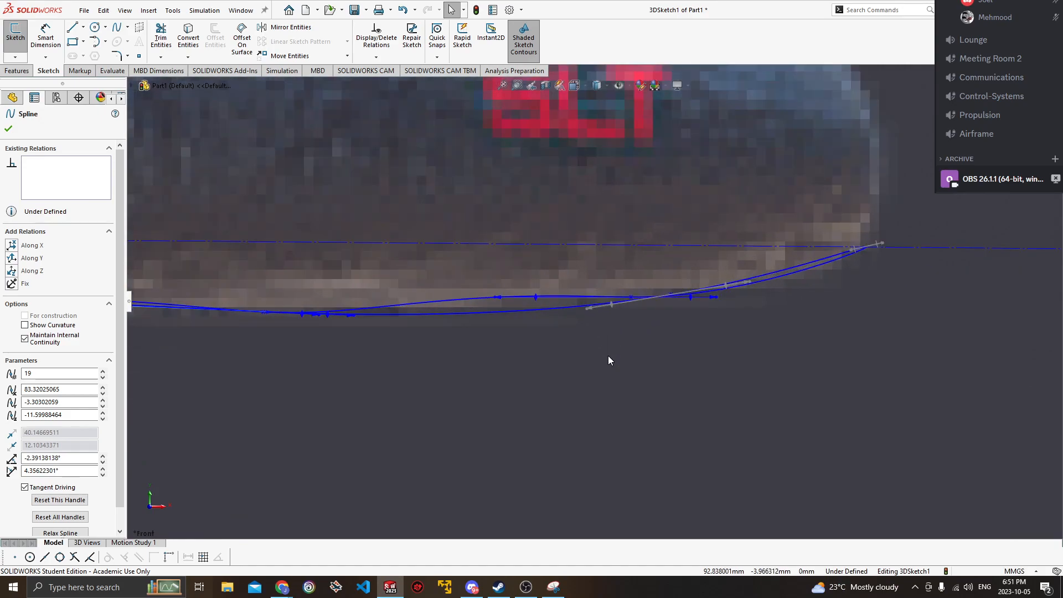
click(631, 297)
drag(498, 297, 527, 311)
Examine how closely the spline follows the saddle's lower edge in the side picture, from the nose back to the rear wings.
scroll(530, 353, down, 5)
ctrl+middle_drag(324, 363, 672, 349)
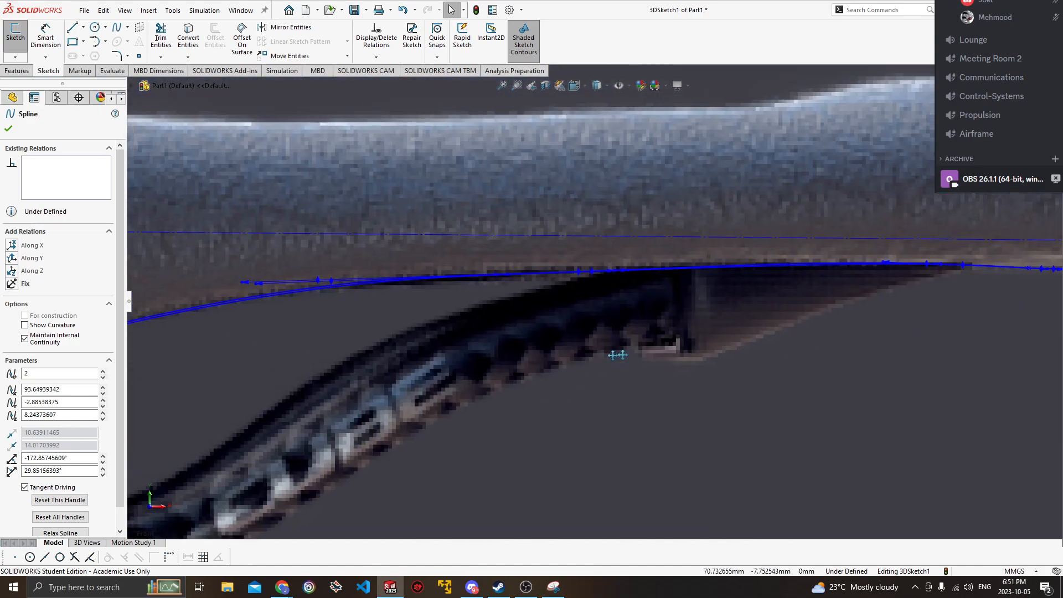
ctrl+middle_drag(258, 377, 613, 359)
ctrl+middle_drag(301, 358, 840, 306)
scroll(665, 333, up, 1)
mouse_move(666, 334)
ctrl+middle_down()
mouse_move(682, 352)
mouse_move(908, 326)
ctrl+middle_up()
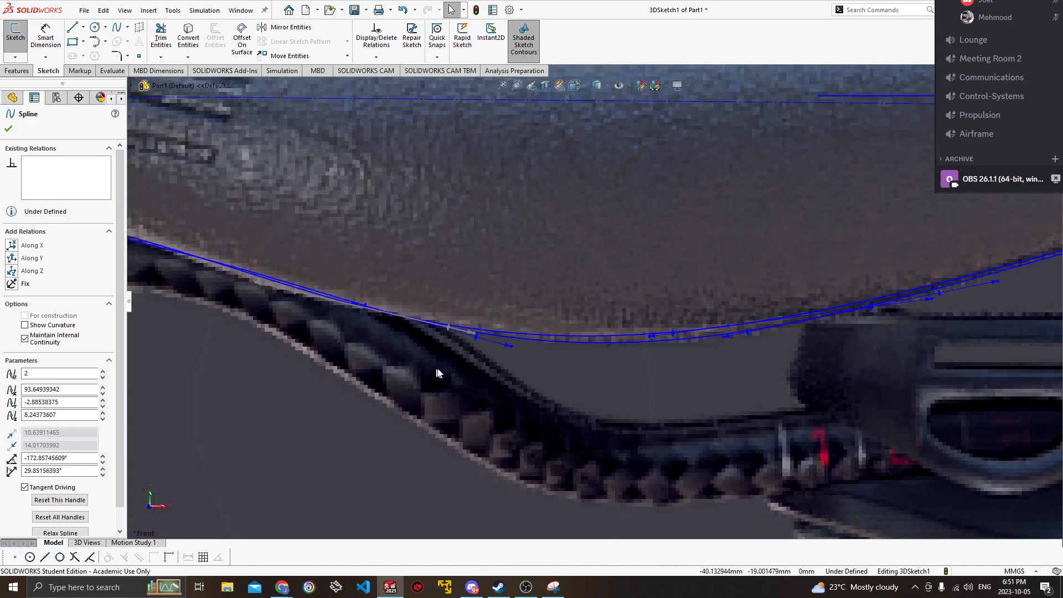
ctrl+middle_drag(332, 327, 481, 382)
ctrl+middle_drag(205, 330, 554, 393)
scroll(556, 354, down, 4)
mouse_move(427, 346)
ctrl+middle_down()
mouse_move(729, 375)
mouse_move(490, 339)
mouse_move(590, 383)
mouse_move(444, 318)
ctrl+middle_up()
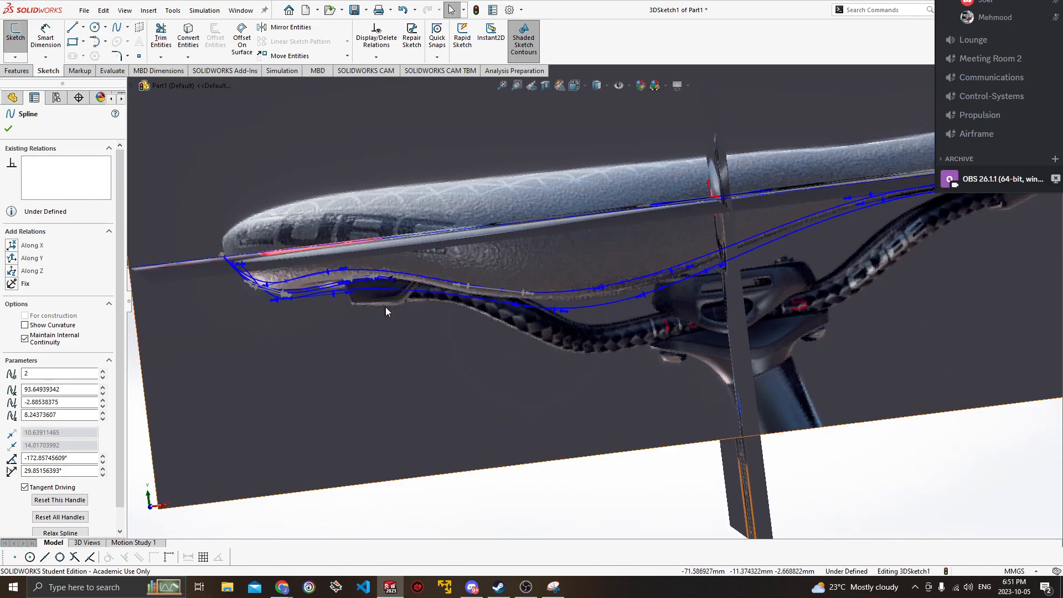
ctrl+middle_drag(380, 304, 451, 367)
scroll(451, 367, down, 4)
Examine the 3D spline from several angles, comparing it with the saddle outline in the top and rear pictures.
middle_drag(443, 330, 545, 354)
scroll(494, 320, up, 4)
scroll(523, 318, up, 2)
click(564, 456)
middle_drag(626, 455, 427, 382)
mouse_move(494, 359)
middle_down()
mouse_move(347, 342)
mouse_move(502, 396)
mouse_move(537, 308)
mouse_move(569, 421)
mouse_move(530, 313)
mouse_move(642, 412)
mouse_move(657, 368)
mouse_move(631, 504)
mouse_move(552, 489)
mouse_move(672, 248)
mouse_move(692, 355)
mouse_move(684, 331)
mouse_move(585, 382)
mouse_move(579, 371)
mouse_move(649, 367)
middle_up()
middle_drag(580, 308, 487, 432)
scroll(453, 316, down, 1)
middle_drag(453, 316, 534, 387)
scroll(521, 379, down, 2)
scroll(503, 405, up, 1)
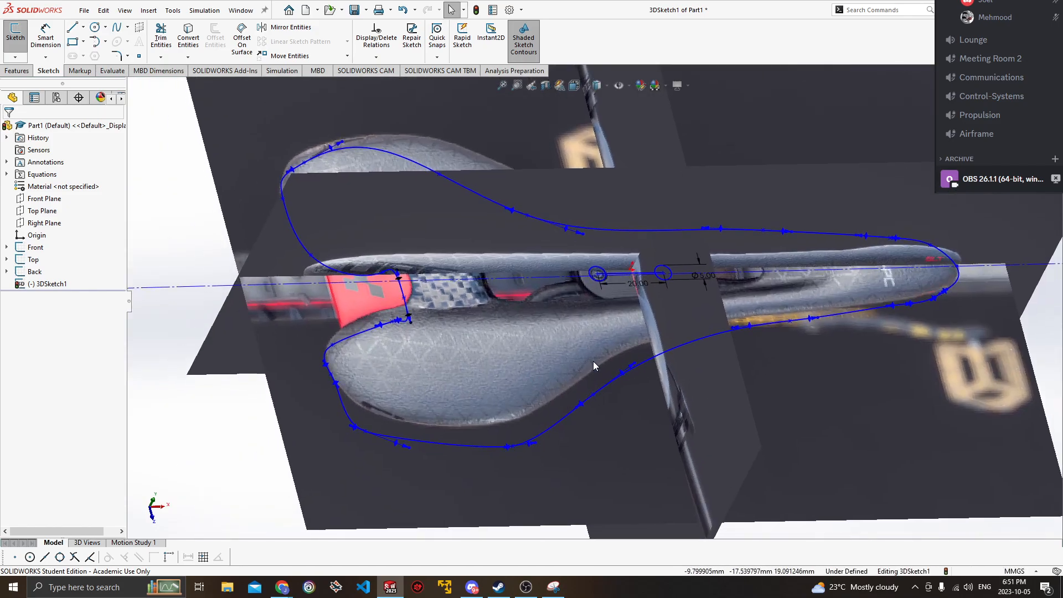
mouse_move(505, 301)
middle_down()
mouse_move(522, 257)
mouse_move(488, 239)
mouse_move(476, 333)
mouse_move(487, 312)
mouse_move(484, 320)
middle_up()
scroll(484, 318, down, 1)
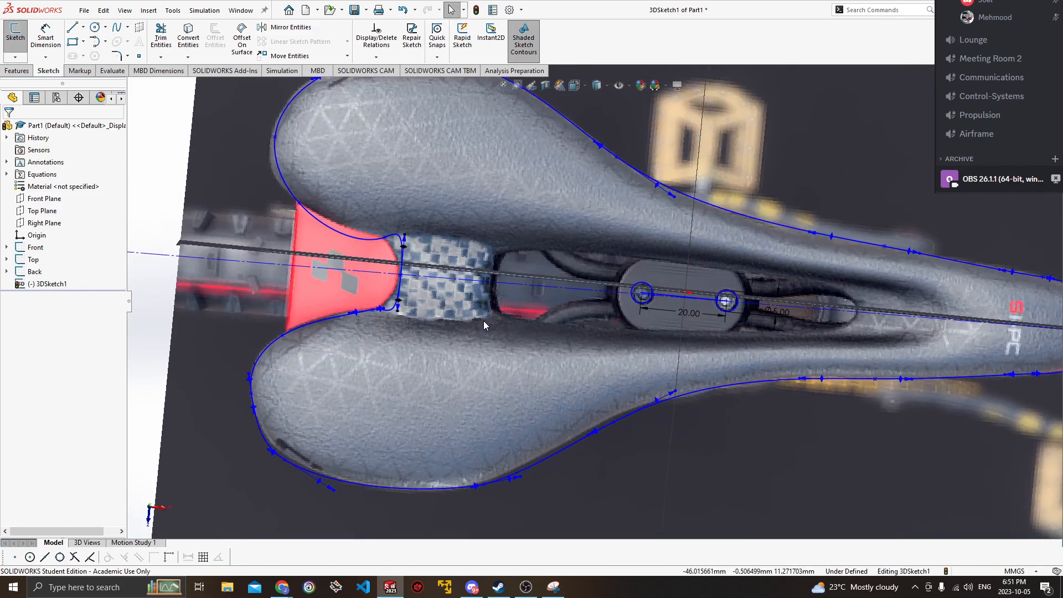
scroll(469, 245, up, 1)
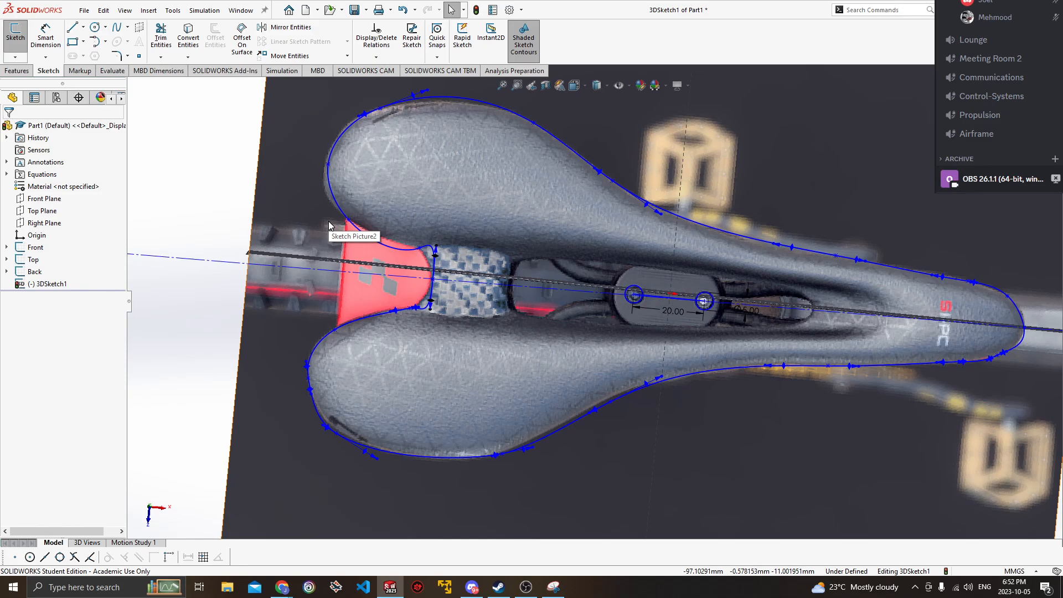
middle_drag(521, 218, 728, 228)
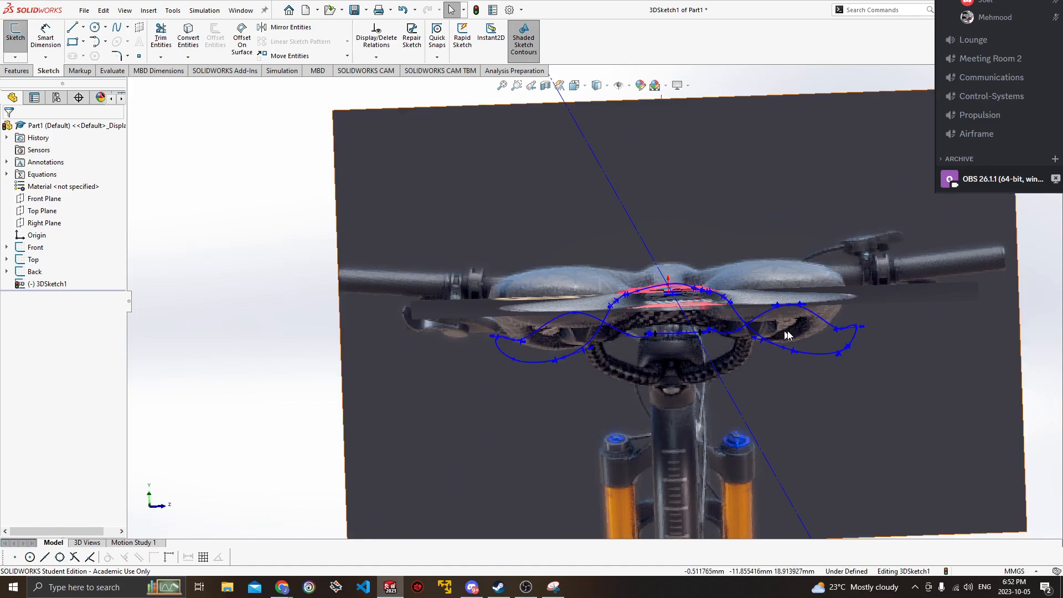
ctrl+middle_drag(780, 348, 767, 350)
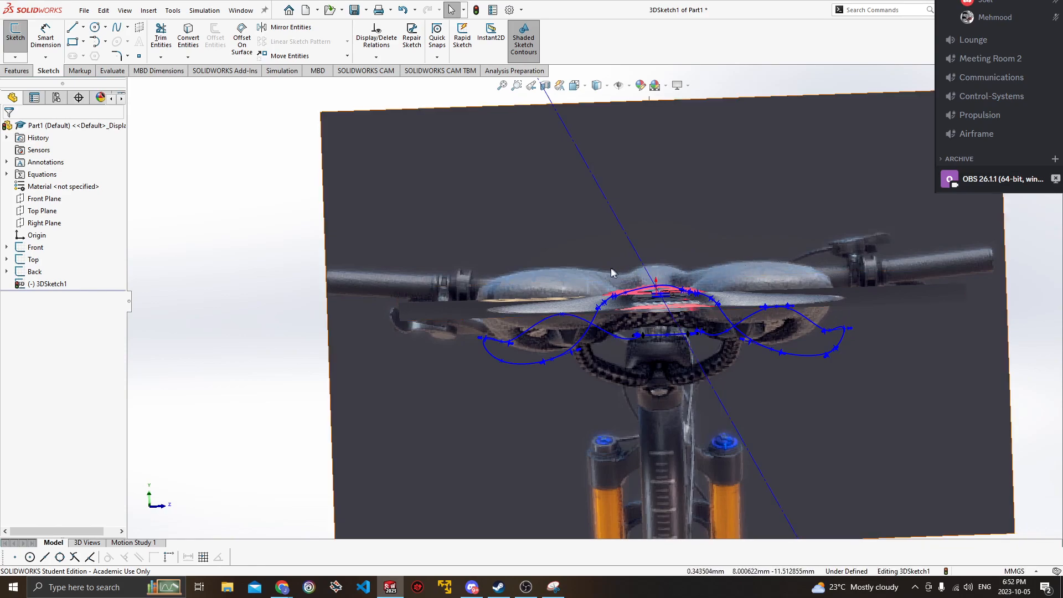
middle_drag(679, 292, 576, 315)
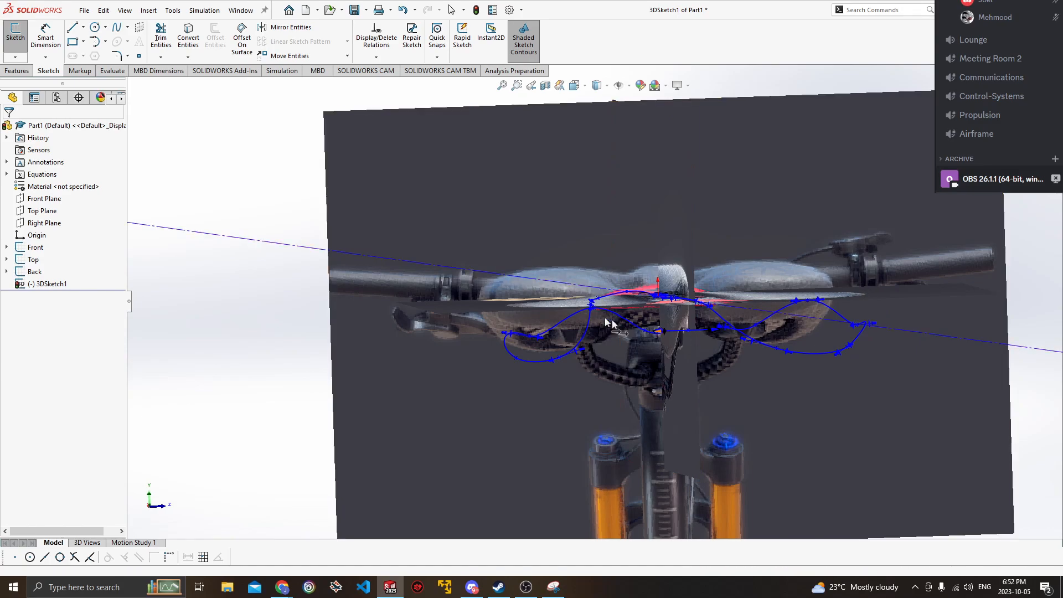
middle_drag(702, 361, 689, 340)
In the left view, move the right wing's rearmost spline point to Y about -8.0 mm and the neighbouring outer point to Y about -5.9 mm.
key(space)
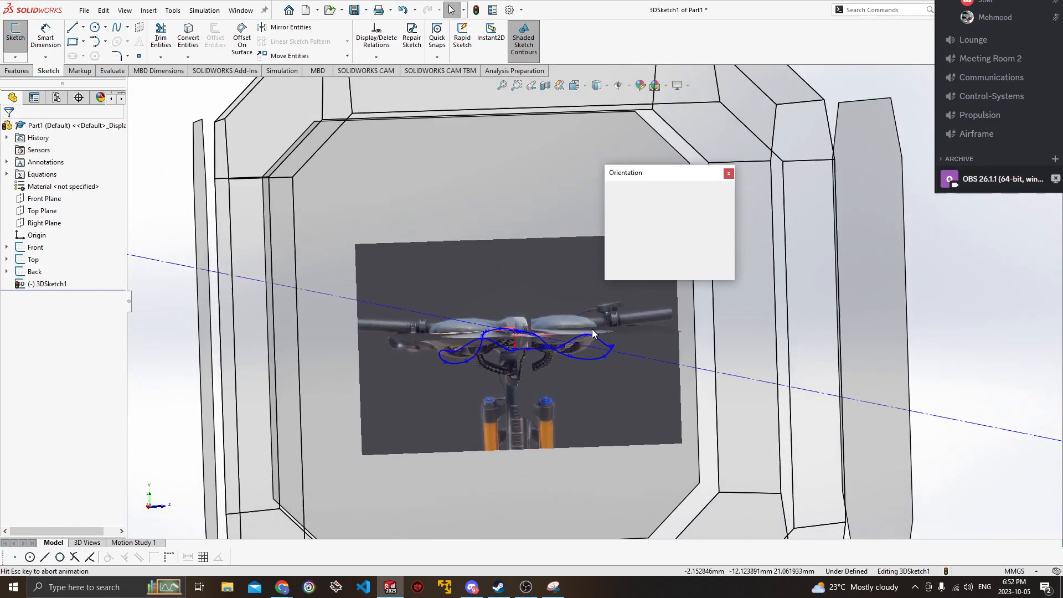
click(474, 315)
scroll(606, 294, down, 5)
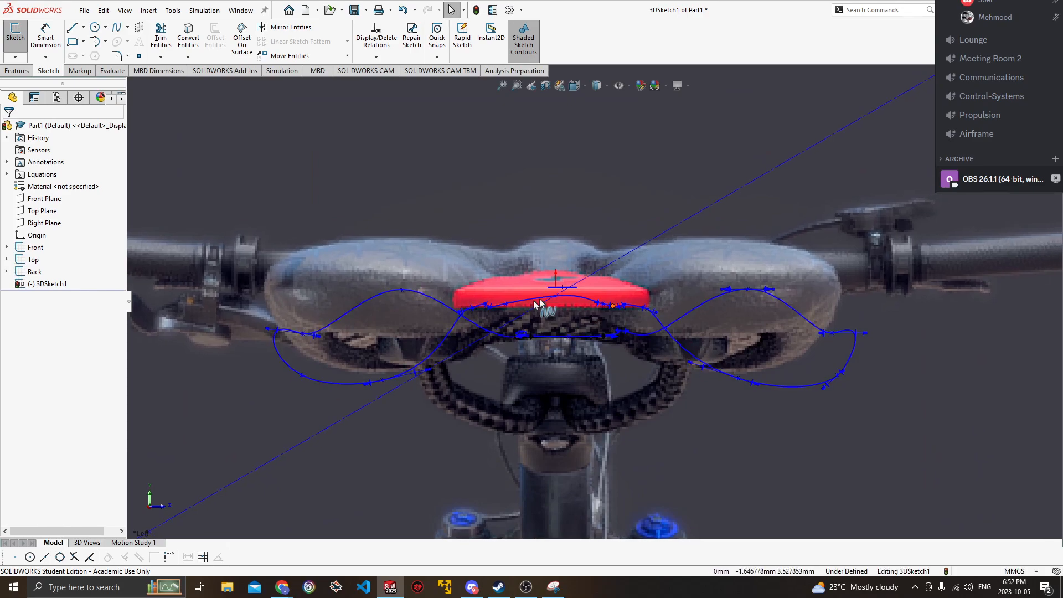
ctrl+middle_drag(574, 320, 532, 309)
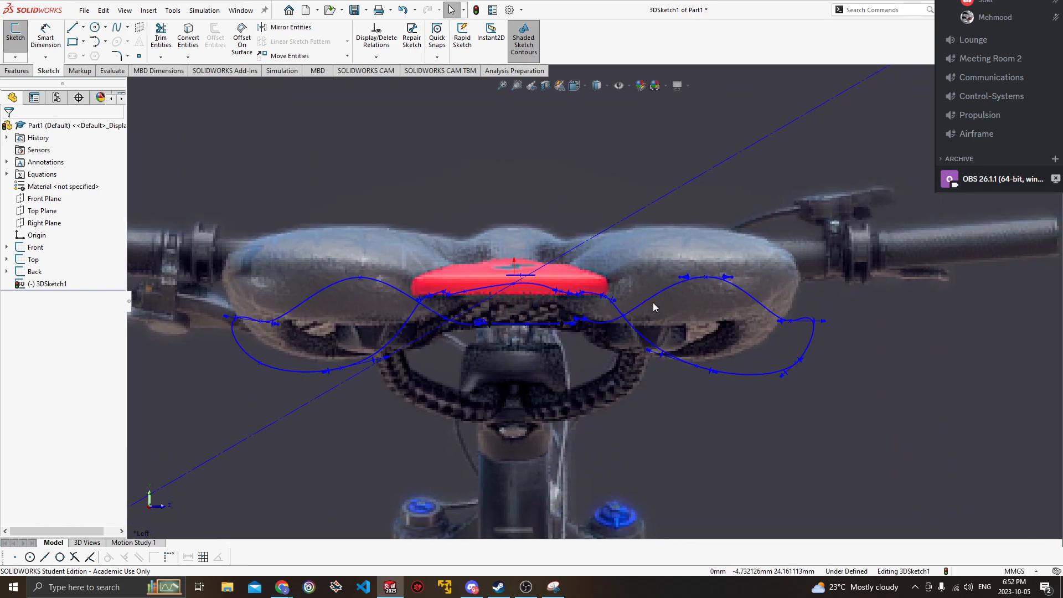
drag(706, 277, 704, 316)
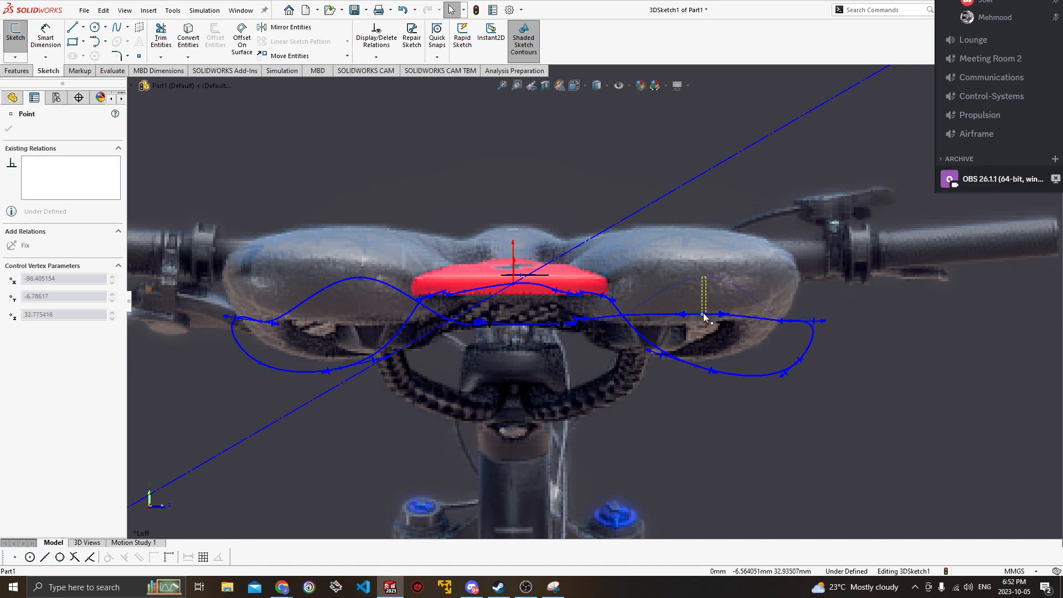
click(790, 322)
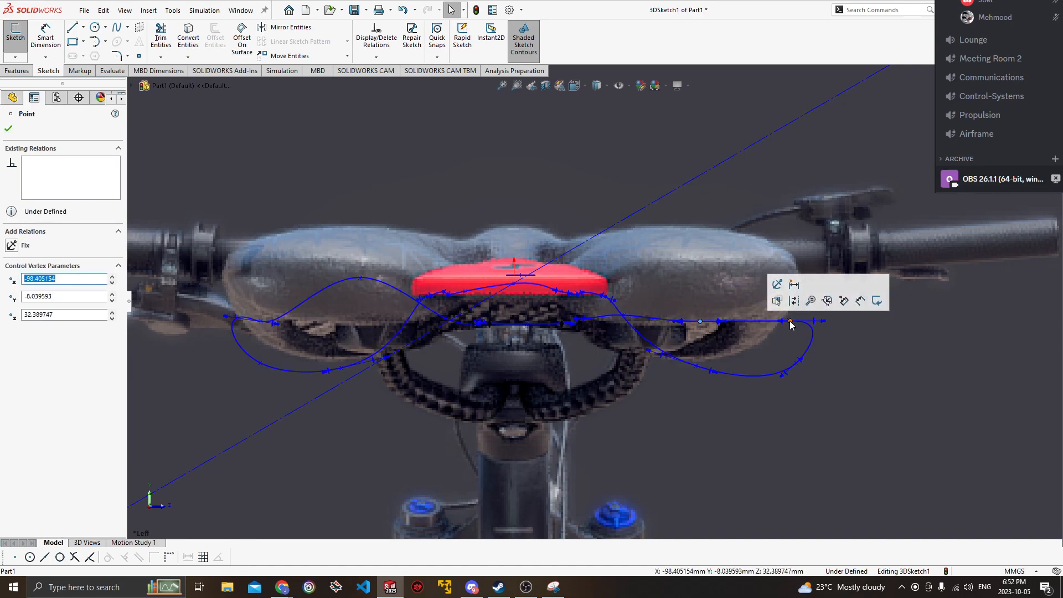
drag(790, 320, 790, 309)
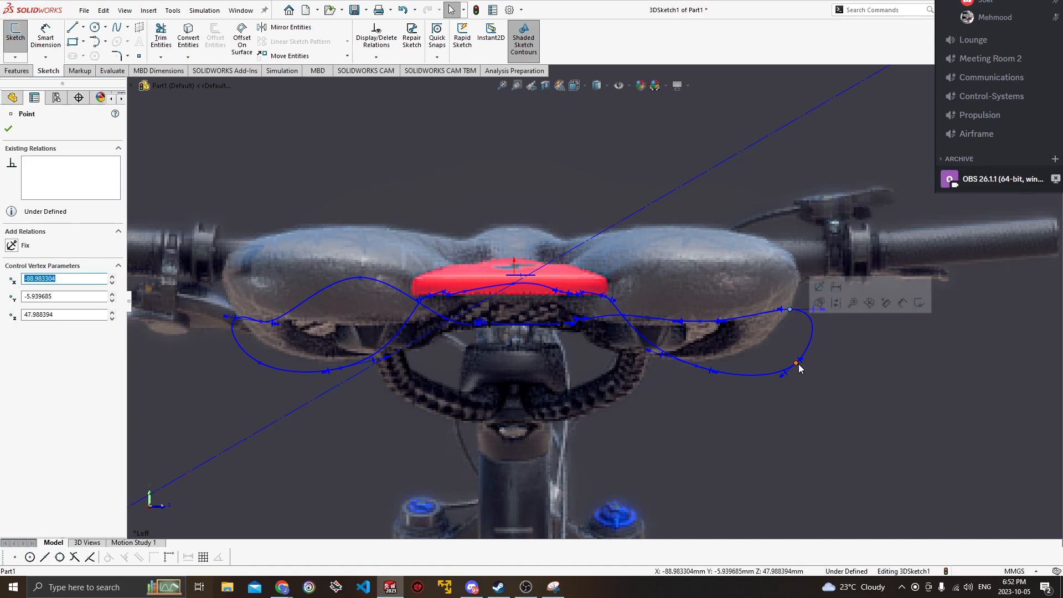
Move the right wing's next two side points to Y about -10.2 and -14.6 mm, and align the wing's tangent handles with its underside.
drag(799, 369, 773, 337)
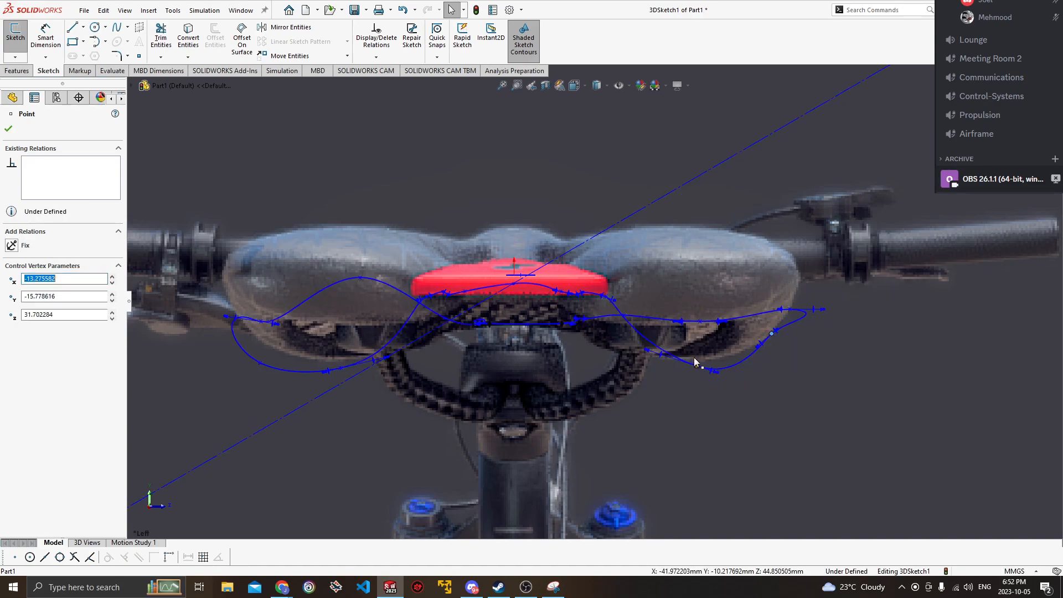
drag(695, 359, 641, 352)
click(638, 347)
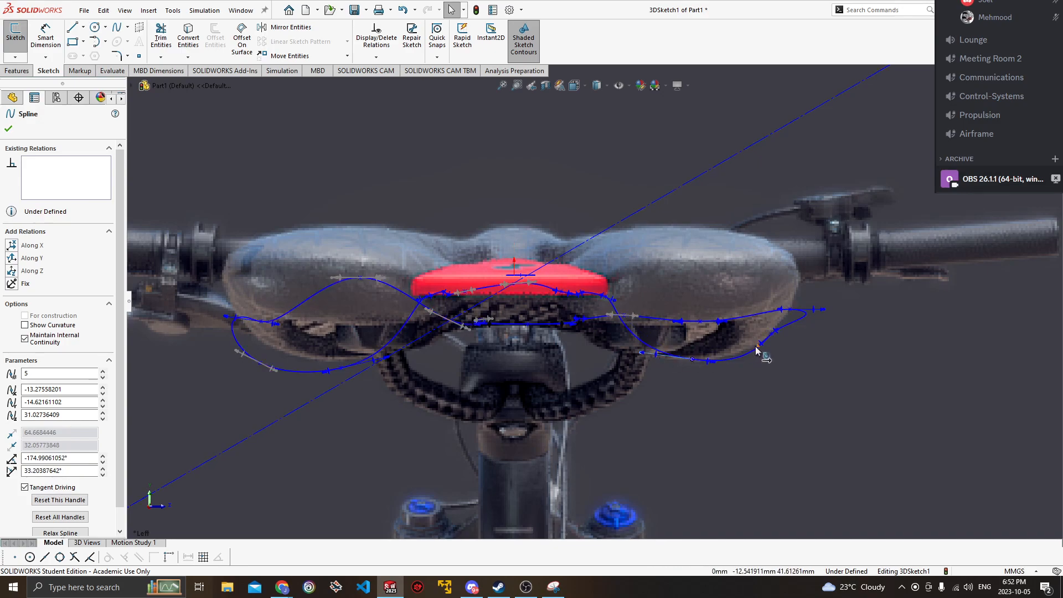
click(756, 348)
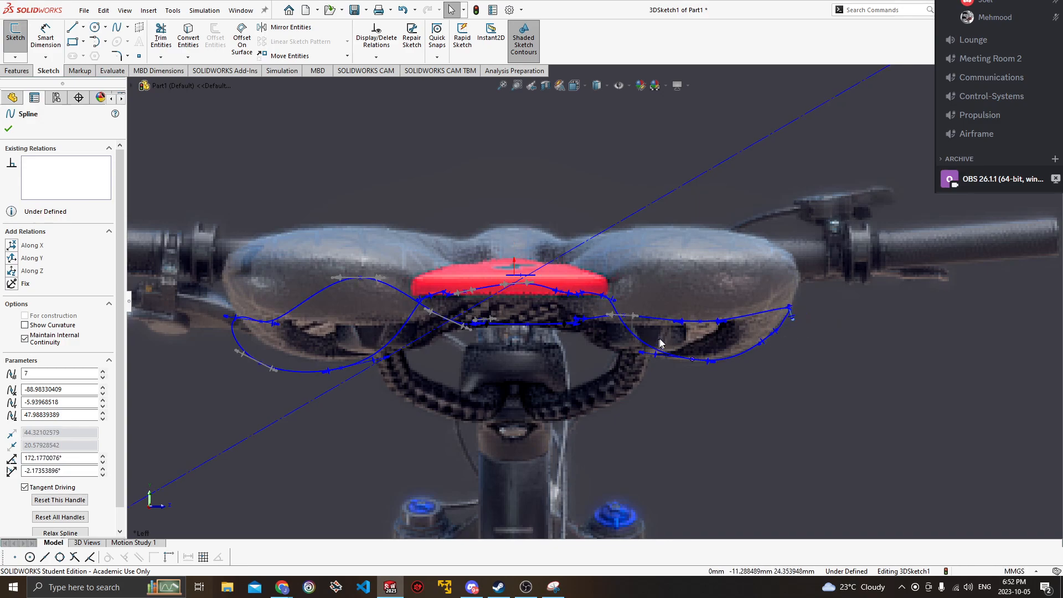
scroll(658, 344, up, 3)
scroll(684, 331, down, 5)
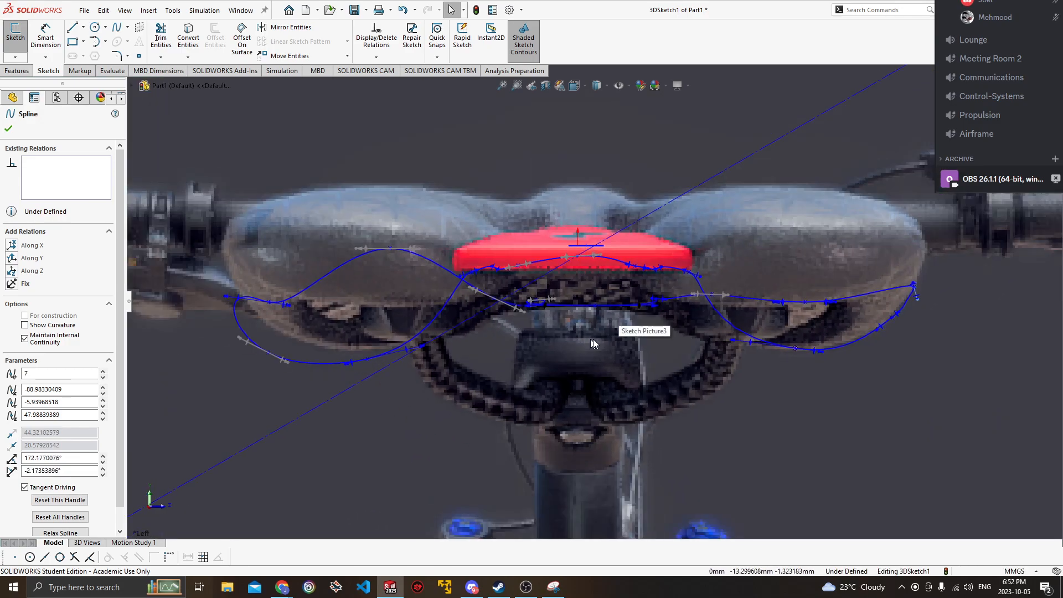
scroll(462, 330, up, 3)
scroll(450, 318, down, 4)
mouse_move(513, 296)
ctrl+middle_down()
mouse_move(336, 330)
mouse_move(296, 327)
mouse_move(228, 357)
ctrl+middle_up()
scroll(363, 318, down, 1)
scroll(297, 327, up, 2)
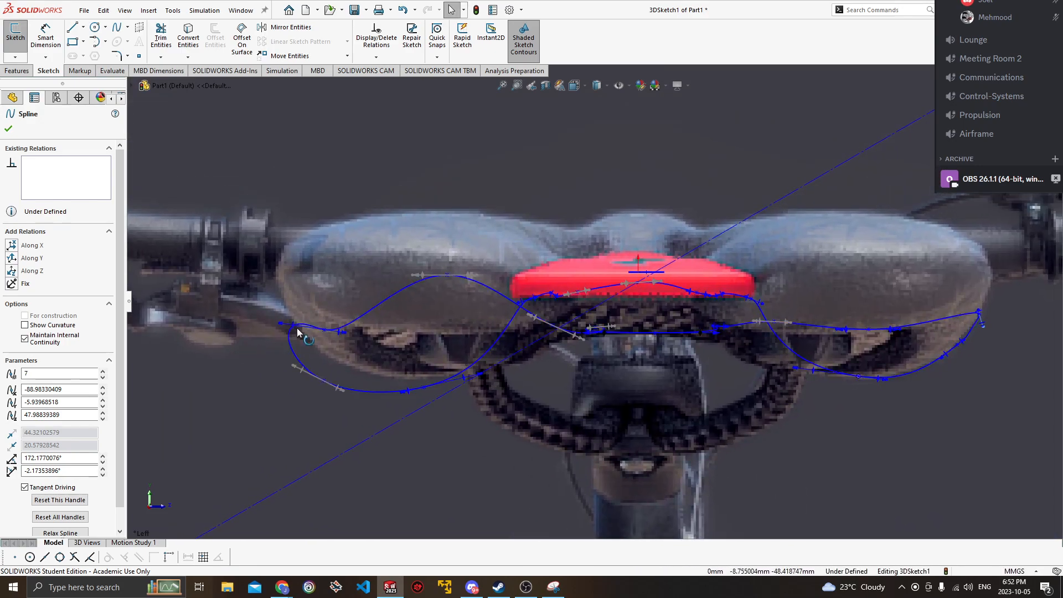
Move the left wing's outer spline point to Y about -6.4, Z about -48.0 mm and turn its tangent handle along the saddle's side.
drag(324, 329, 310, 320)
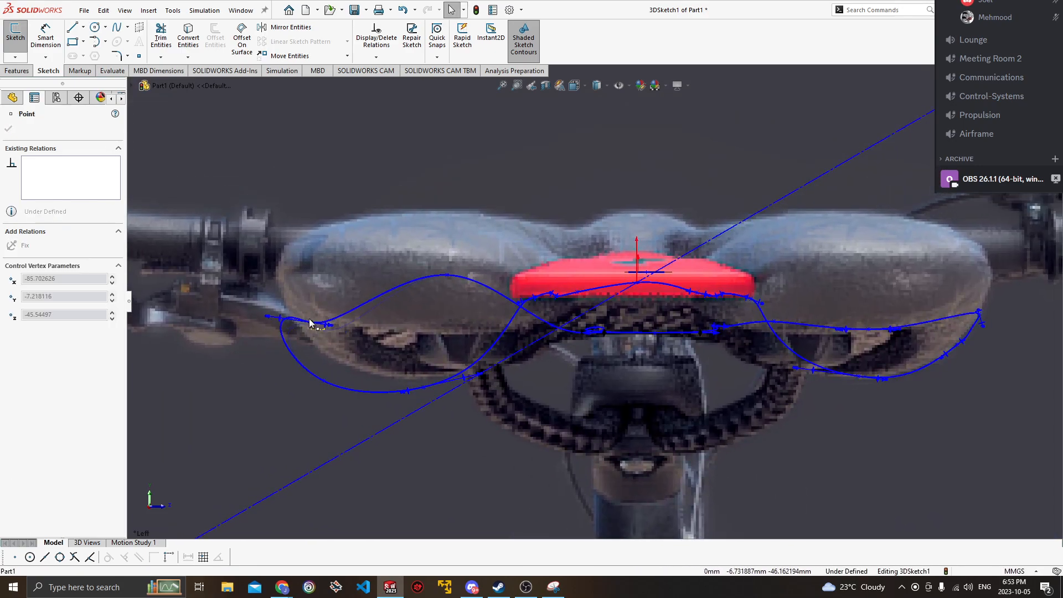
click(286, 333)
drag(297, 340, 284, 333)
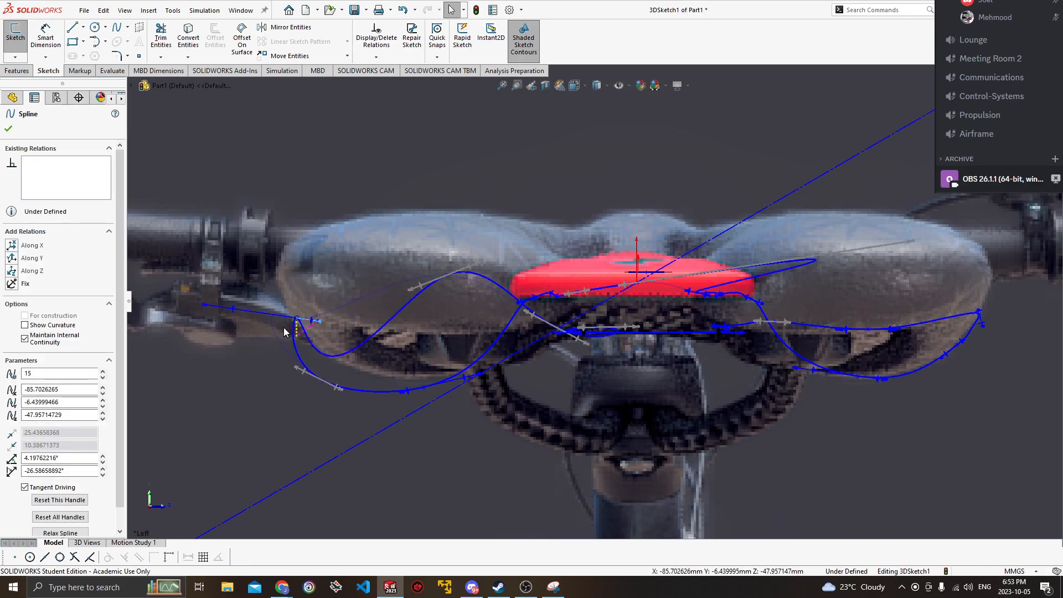
key(ctrl+z)
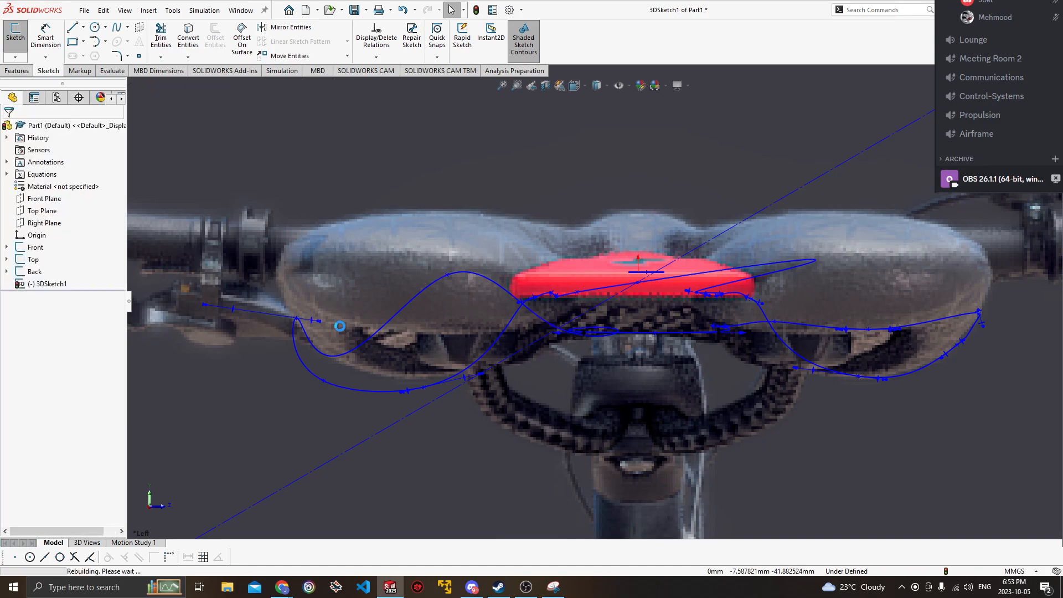
drag(253, 313, 292, 343)
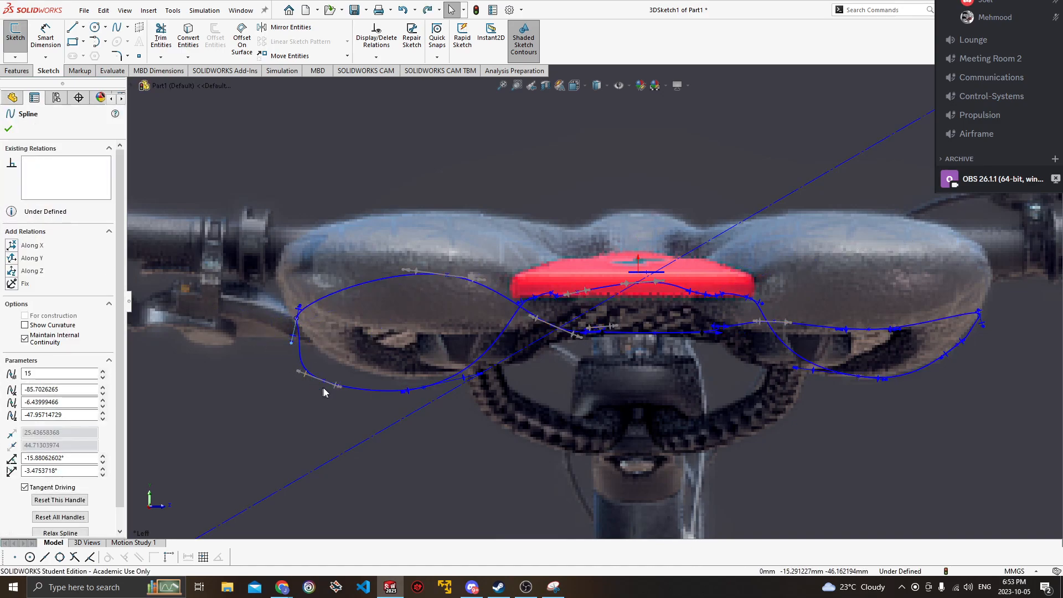
Fit the left wing's lower side points to the saddle's underside, placing the lowest one at Y about -15.0, Z about -28.2 mm.
drag(325, 382, 354, 369)
click(424, 388)
drag(436, 382, 449, 383)
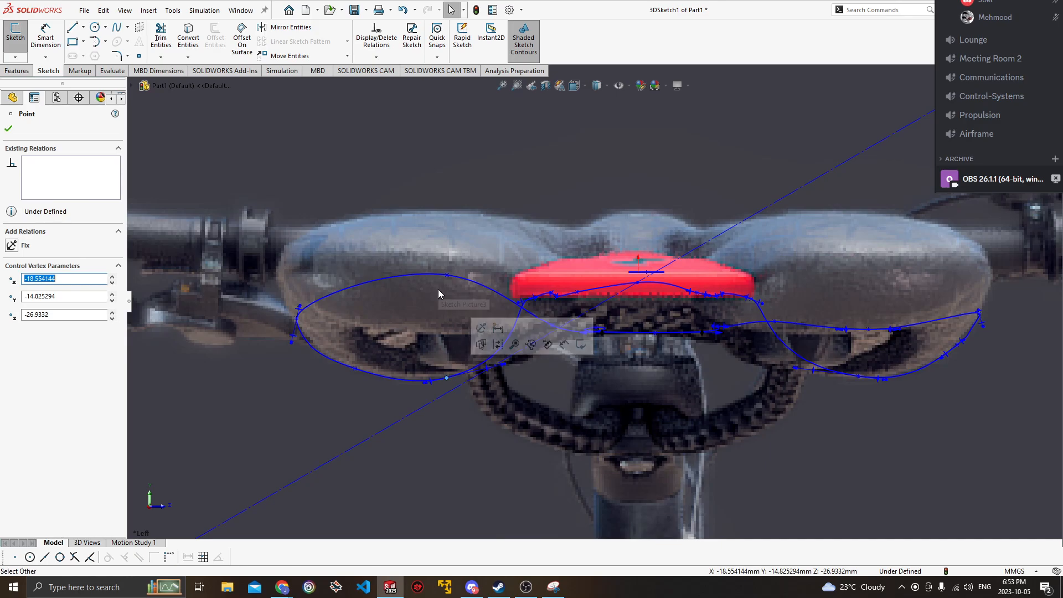
mouse_move(469, 328)
middle_down()
mouse_move(453, 299)
mouse_move(470, 331)
middle_up()
click(470, 331)
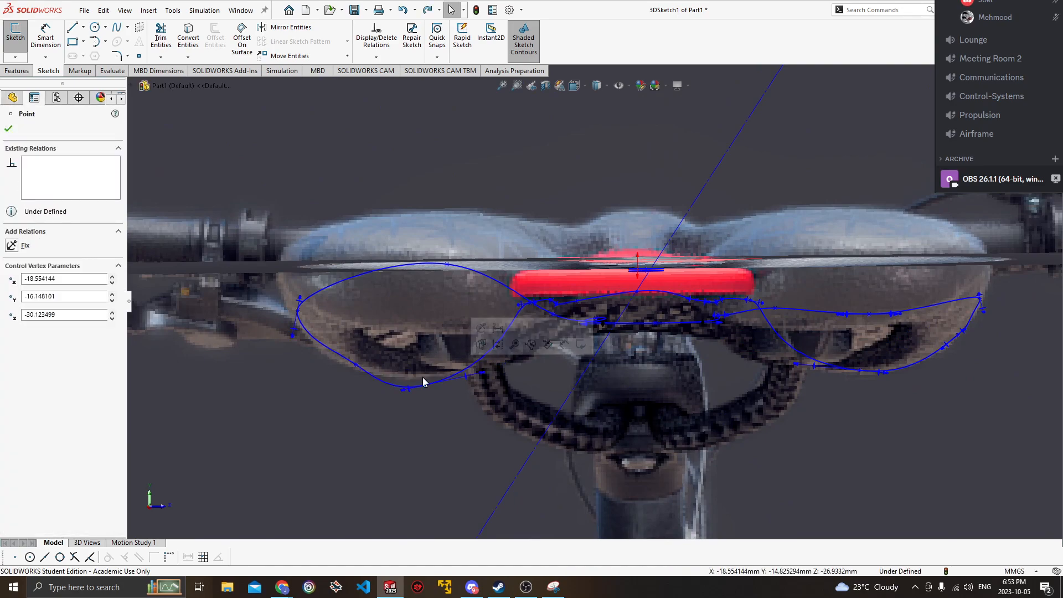
drag(425, 385, 439, 380)
In the left view, move the left wing's rearmost spline point down to Y about -8.0, Z about -28.7 mm.
mouse_move(438, 380)
middle_down()
mouse_move(521, 350)
mouse_move(514, 358)
mouse_move(515, 346)
middle_up()
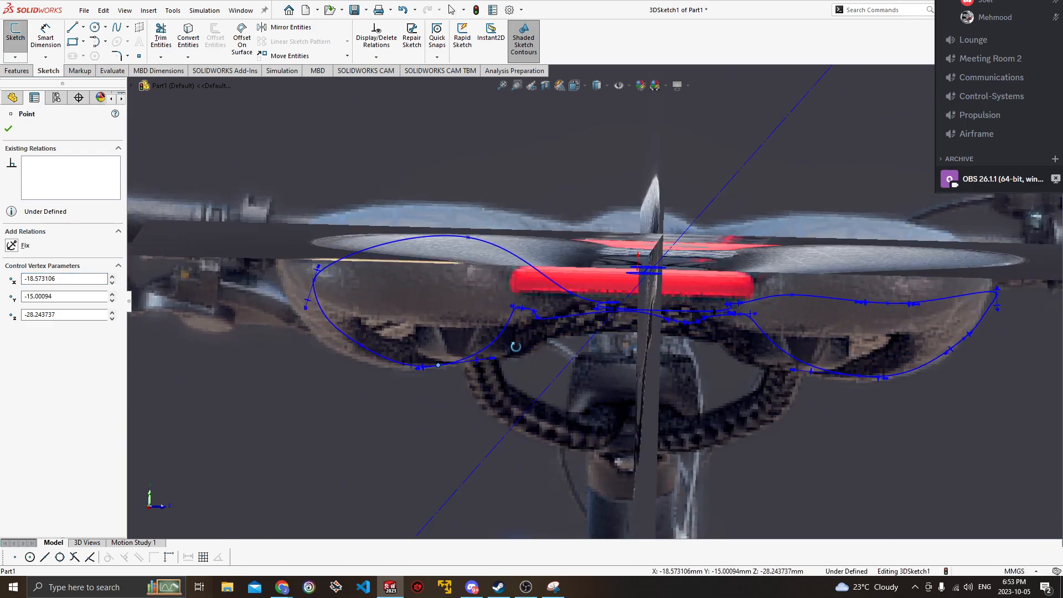
key(space)
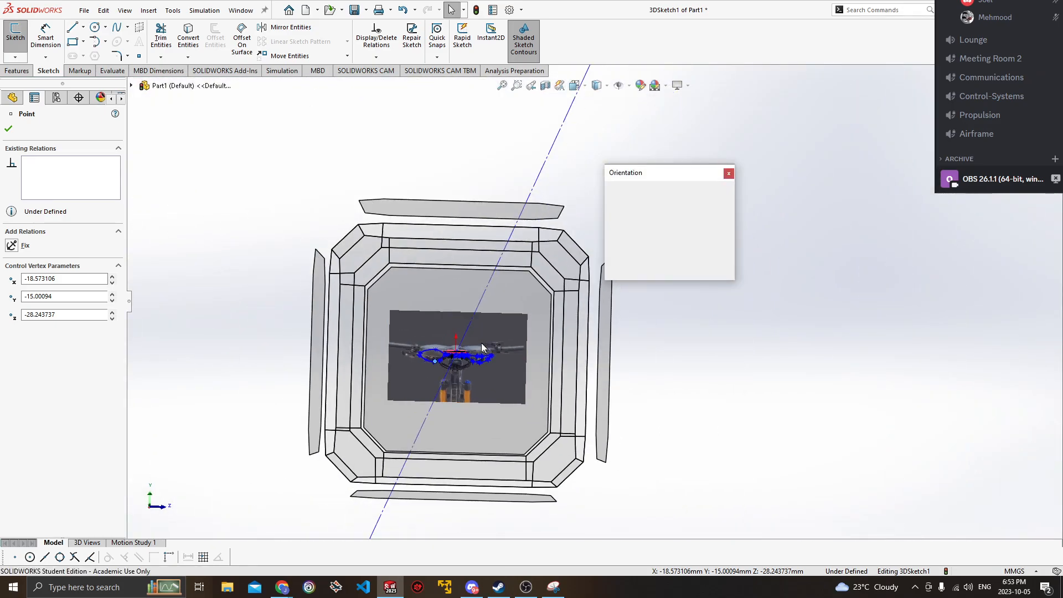
click(467, 336)
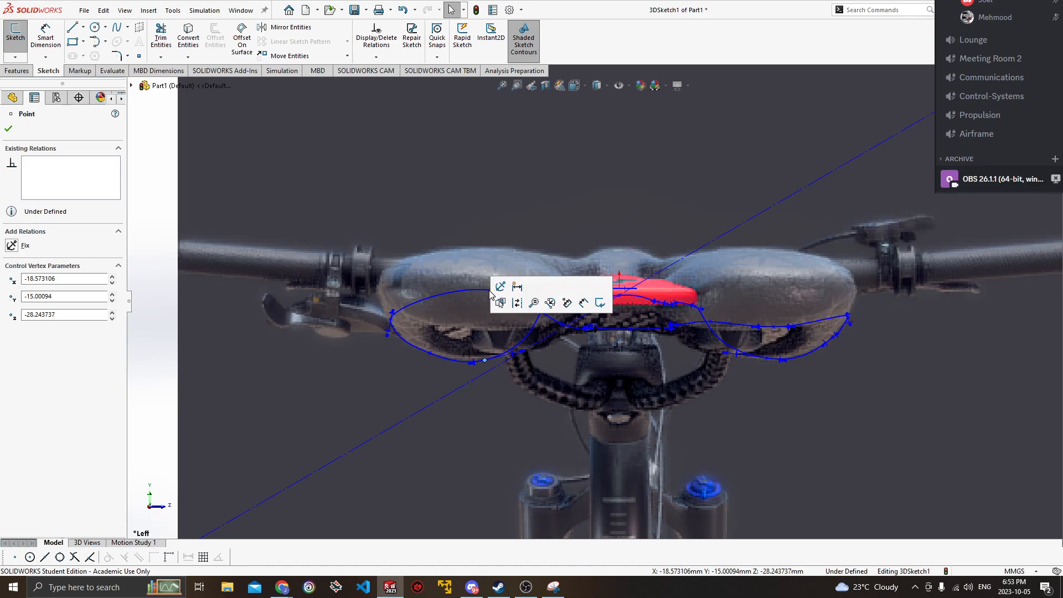
drag(488, 300, 485, 327)
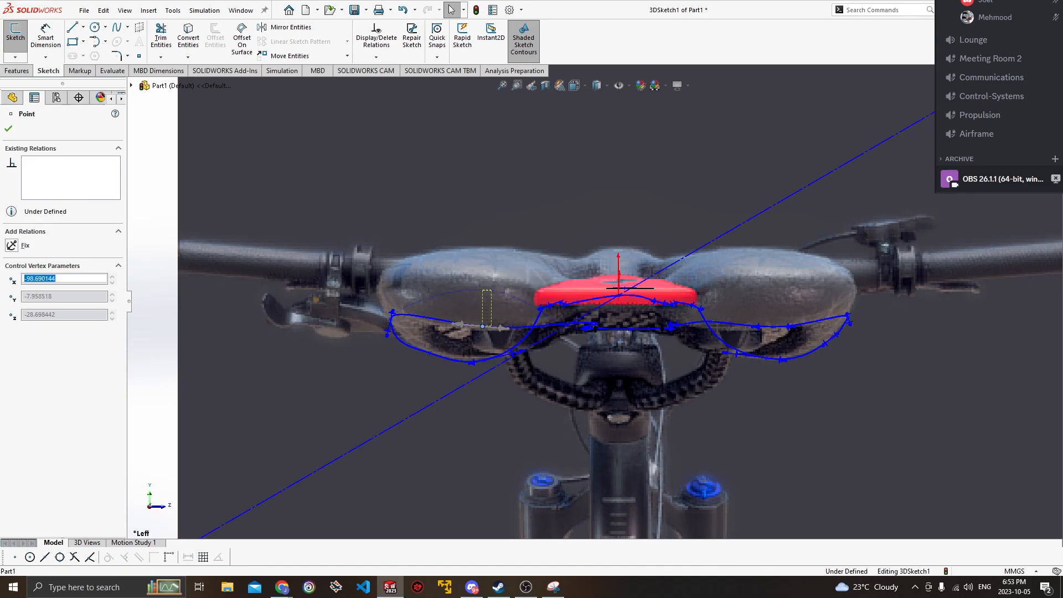
Raise the two spline points flanking the rear cutout to the red piece's lower edge, at Y about -3.7 and -3.5 mm.
mouse_move(593, 327)
middle_down()
mouse_move(610, 334)
mouse_move(614, 413)
mouse_move(553, 363)
mouse_move(507, 391)
mouse_move(627, 298)
middle_up()
scroll(617, 411, down, 5)
scroll(617, 411, up, 7)
key(space)
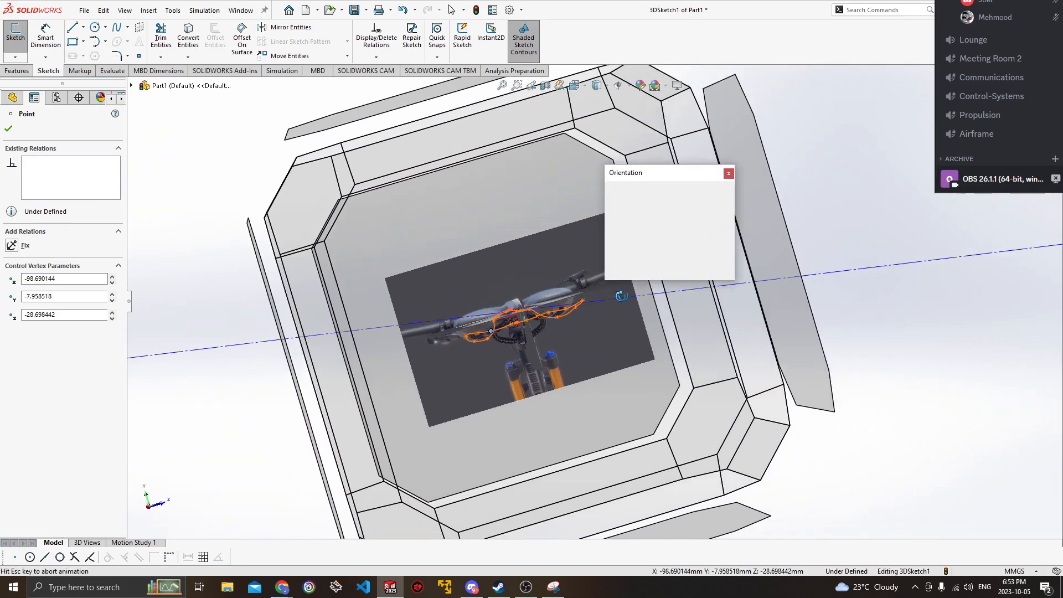
click(470, 338)
scroll(618, 307, down, 4)
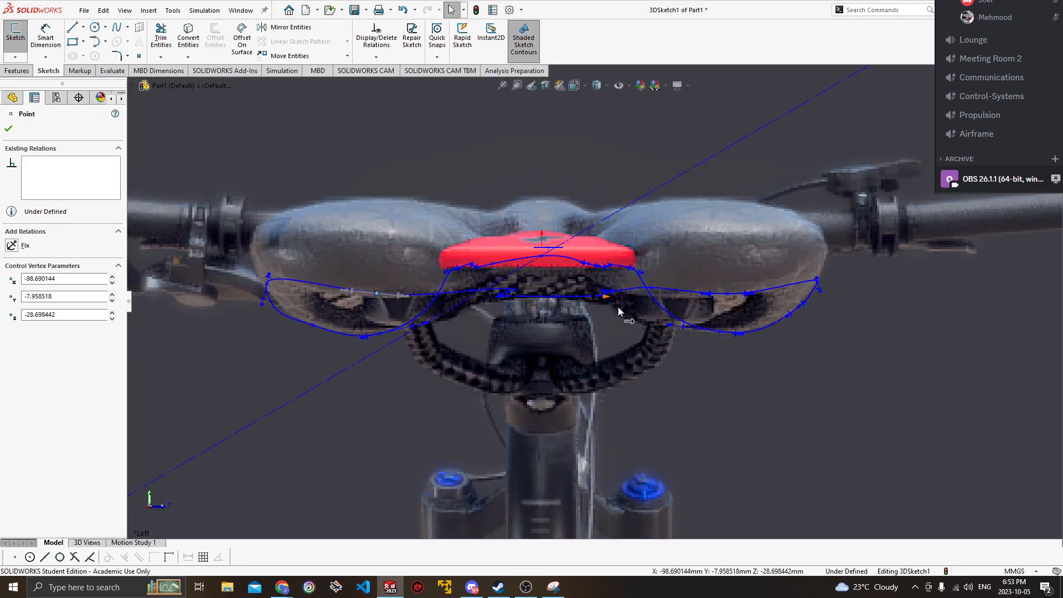
scroll(581, 318, up, 2)
scroll(580, 318, down, 5)
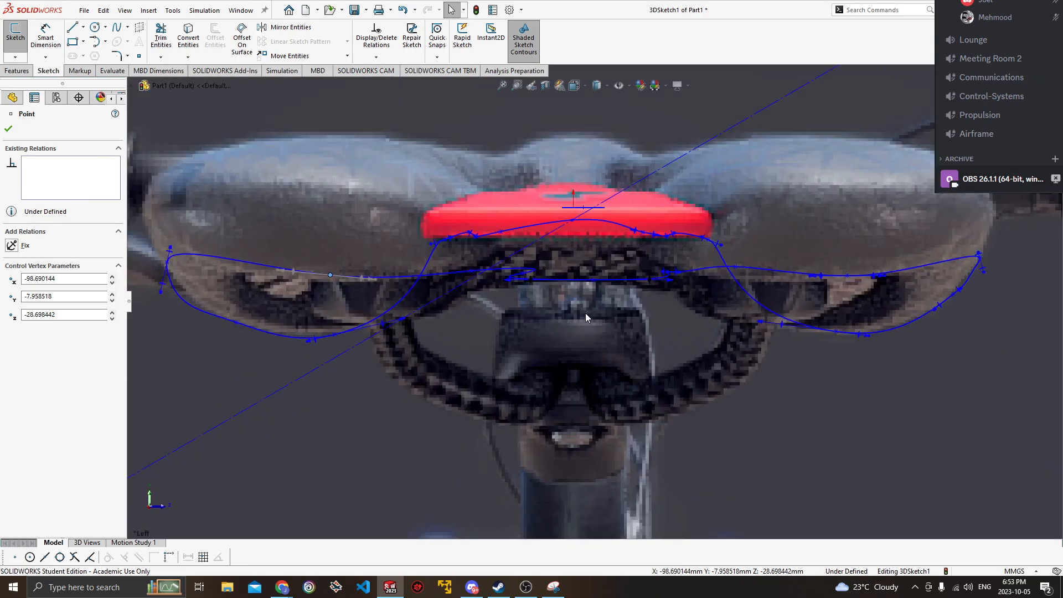
key(s)
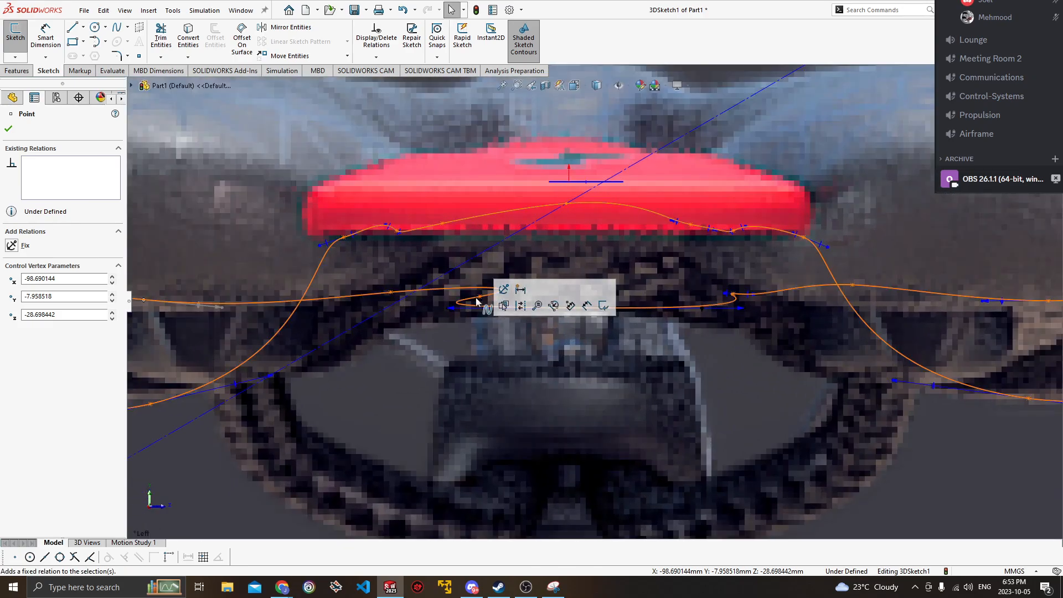
drag(479, 297, 472, 250)
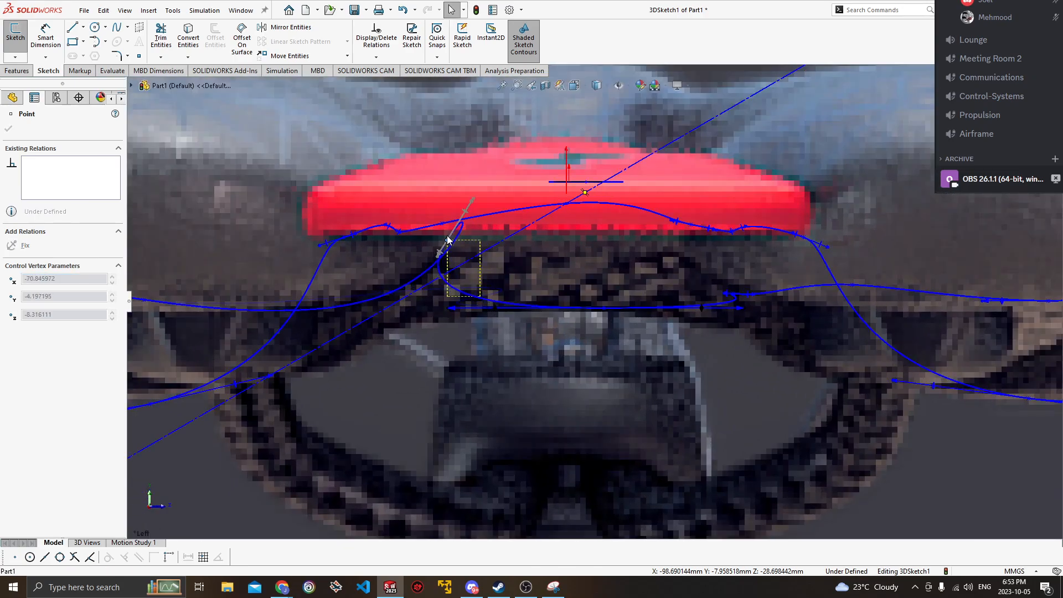
click(735, 294)
drag(735, 293, 683, 237)
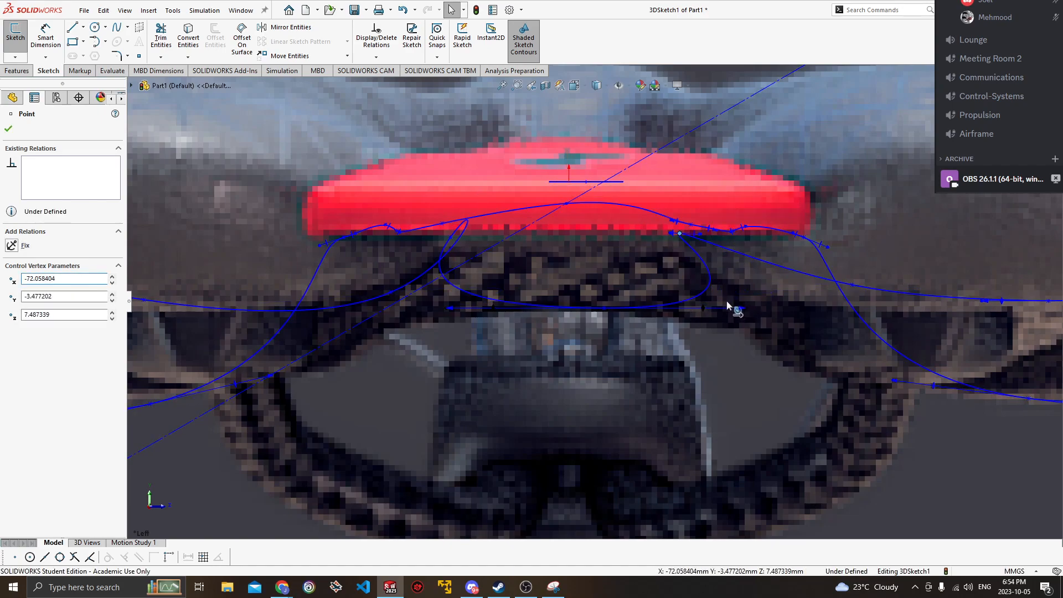
Shorten the cutout midpoint's tangent handle and realign the handles on the cutout's left side to smooth the curve below the red piece.
click(722, 301)
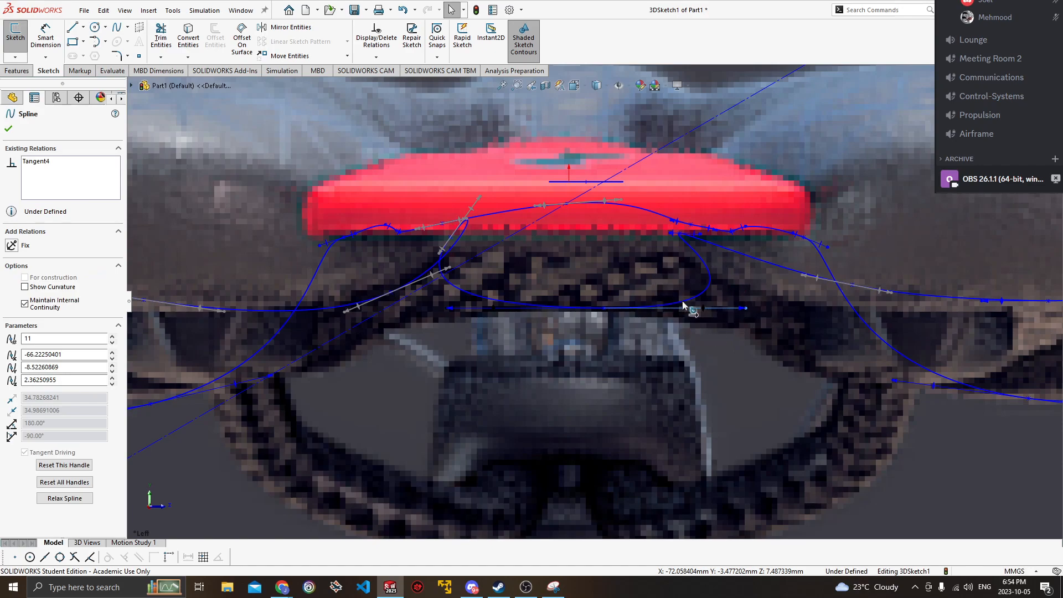
drag(669, 41, 666, 309)
scroll(707, 304, down, 1)
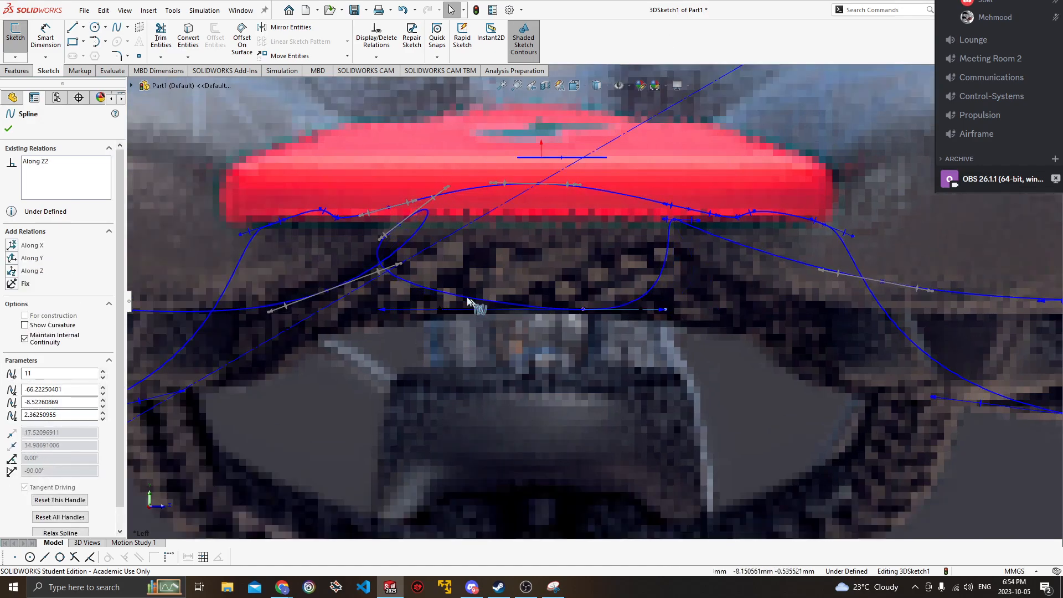
drag(378, 239, 344, 234)
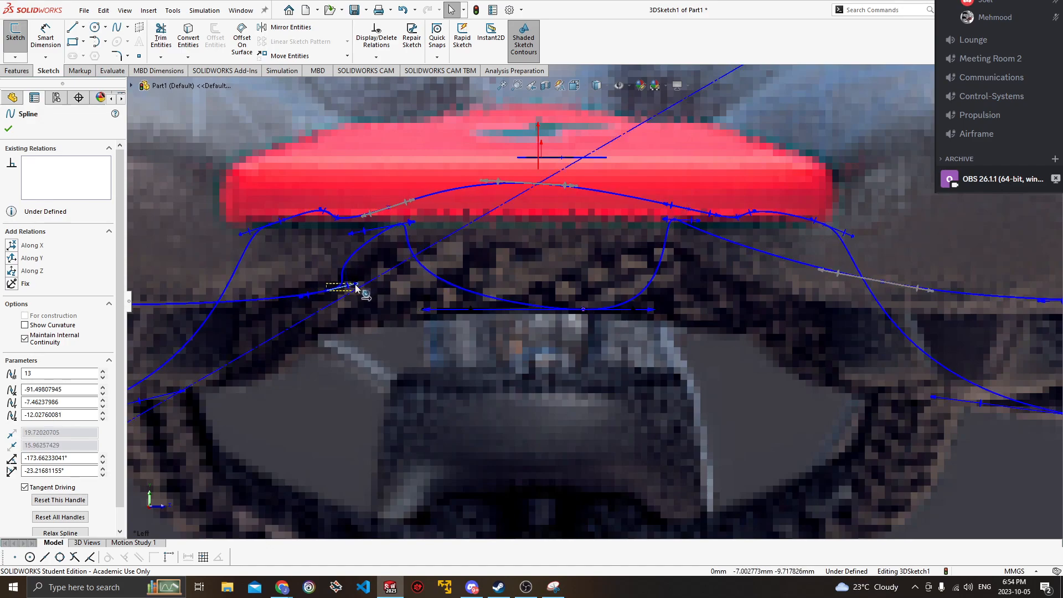
click(427, 311)
drag(351, 233, 362, 229)
In the top view, move the cutout's two inner spline points onto the red piece's edges, the left one at X about -71.7, Z about -5.7 mm.
middle_drag(474, 214, 479, 240)
scroll(479, 241, up, 5)
key(space)
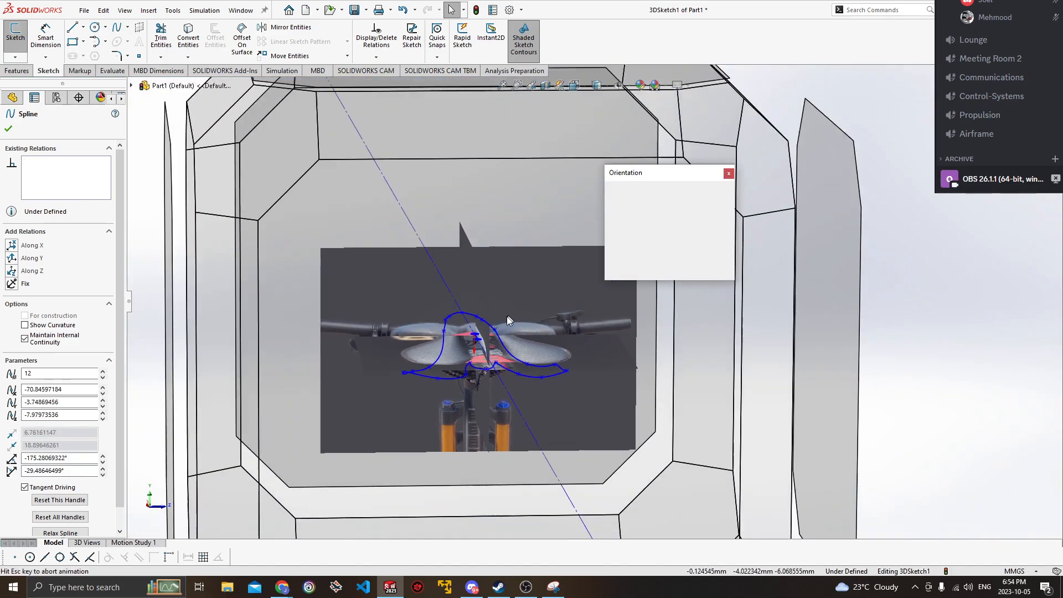
click(469, 333)
middle_drag(592, 360, 584, 263)
scroll(583, 263, up, 5)
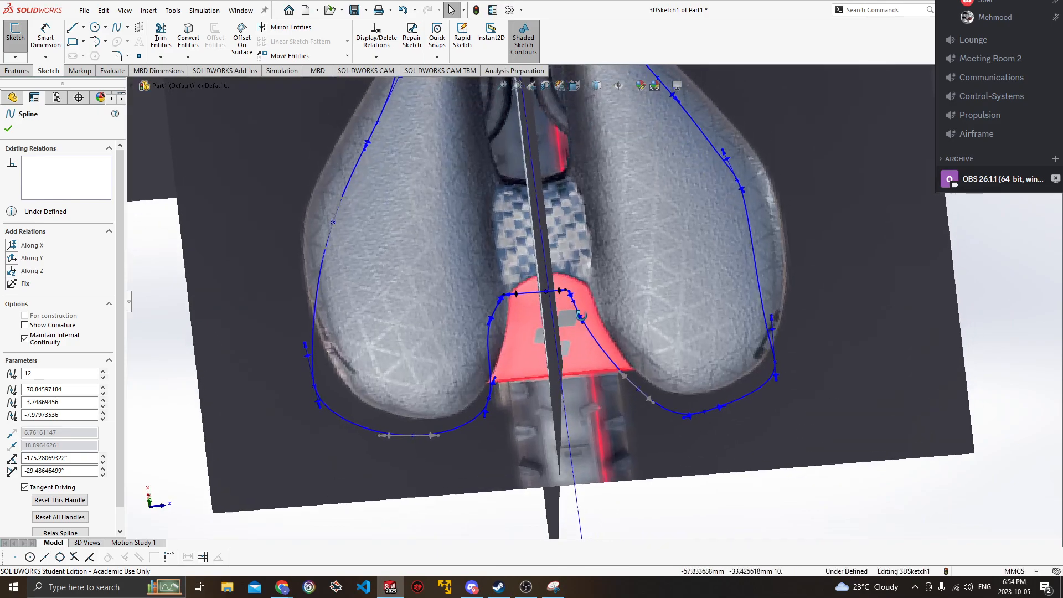
key(space)
click(463, 345)
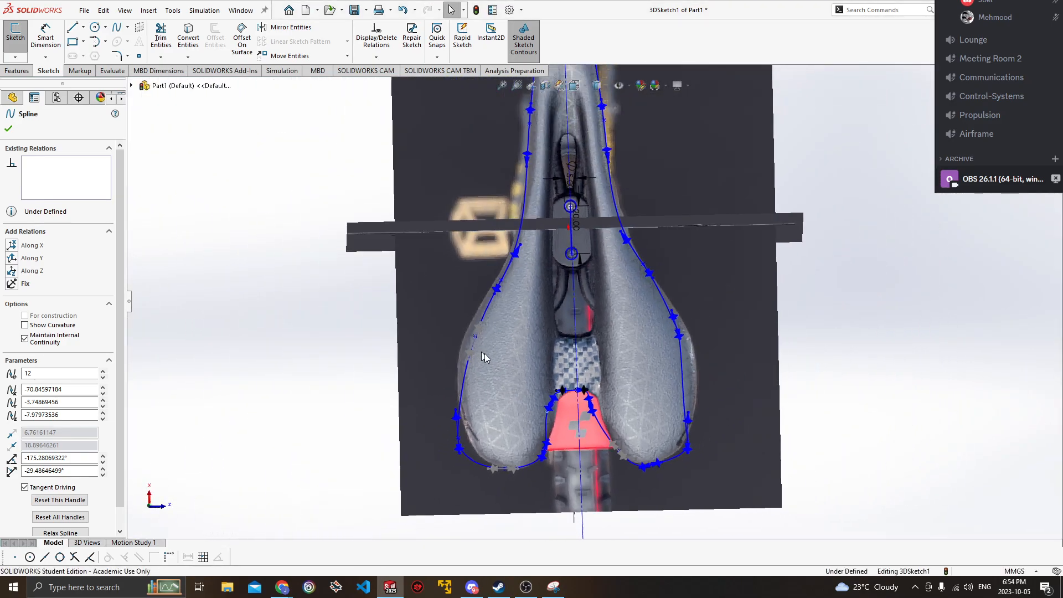
scroll(613, 323, up, 4)
scroll(588, 299, up, 6)
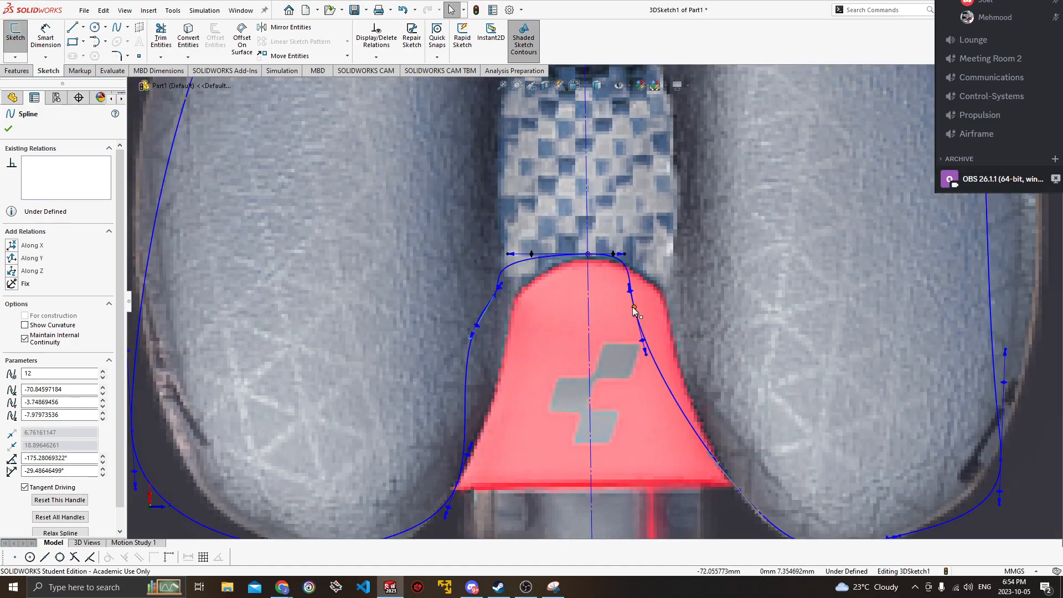
drag(634, 307, 669, 318)
drag(494, 298, 515, 304)
Adjust the tangent handles at the cutout's midpoint and left side so the spline follows the red piece's outline.
drag(490, 348, 510, 356)
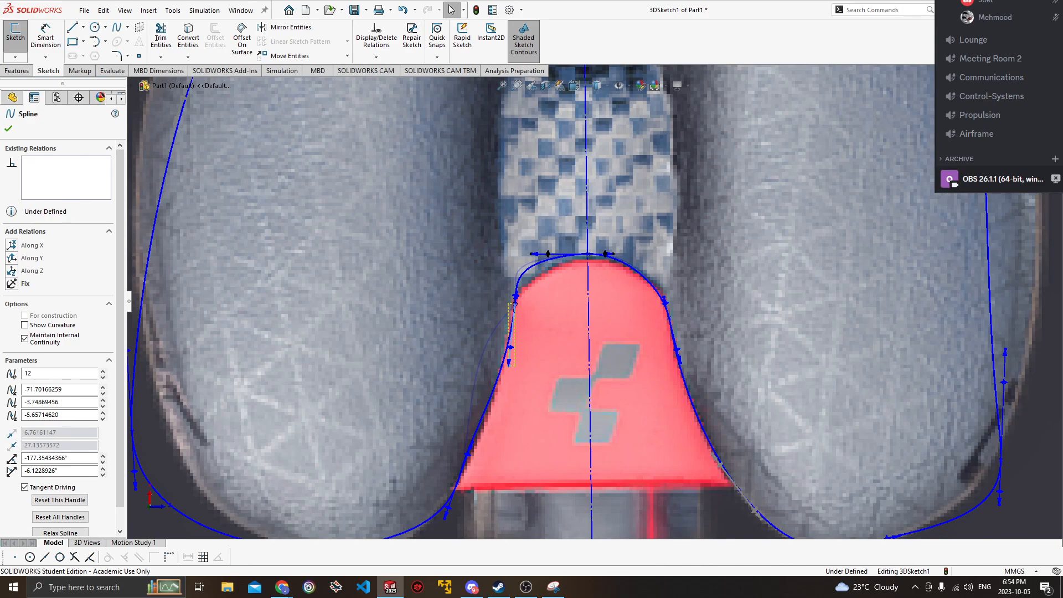
drag(531, 256, 541, 255)
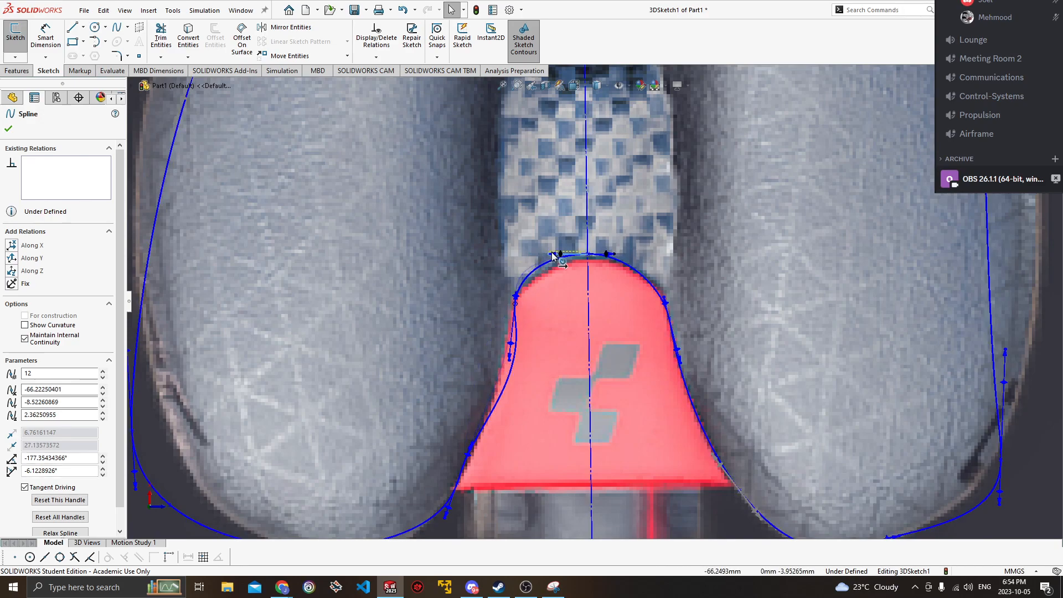
click(509, 359)
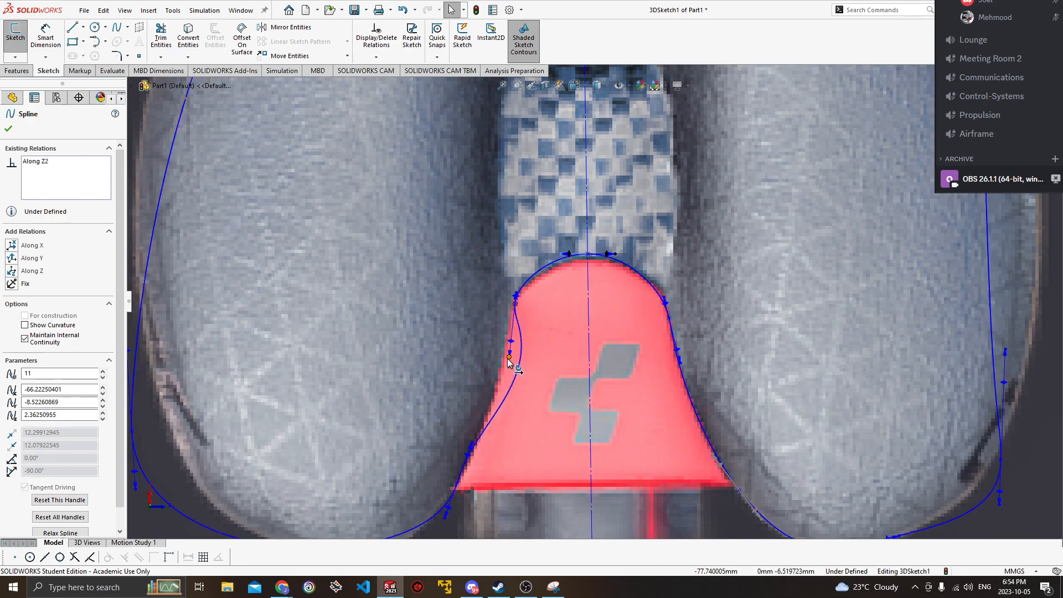
drag(505, 364, 504, 367)
mouse_move(474, 439)
mouse_down()
mouse_move(487, 411)
mouse_move(469, 408)
mouse_move(500, 414)
mouse_move(486, 437)
mouse_up()
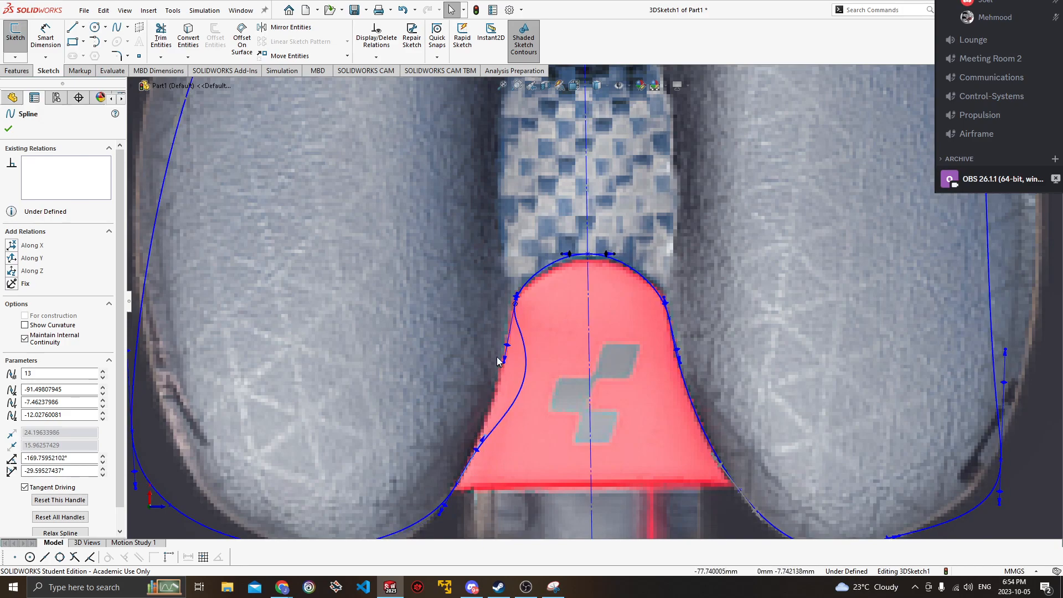
drag(504, 363, 505, 336)
Pull the right wing's rear outer tangent handle outward and shift the side point ahead of it to fit the saddle's outer edge.
scroll(608, 405, up, 10)
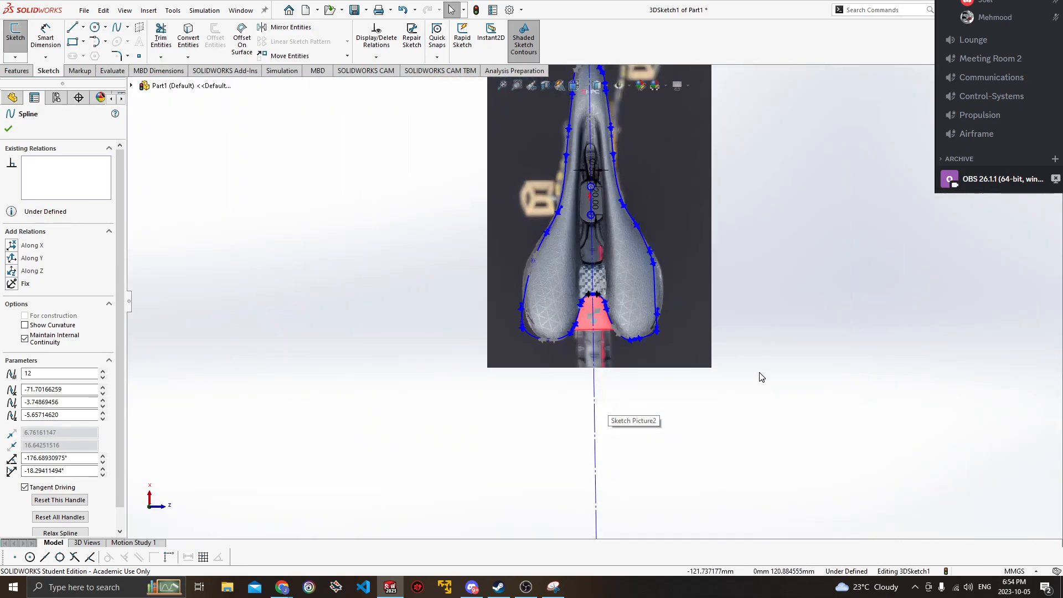
click(759, 375)
scroll(692, 294, down, 5)
scroll(597, 317, down, 1)
scroll(598, 317, down, 1)
drag(591, 342, 653, 273)
ctrl+middle_drag(621, 261, 631, 337)
click(578, 239)
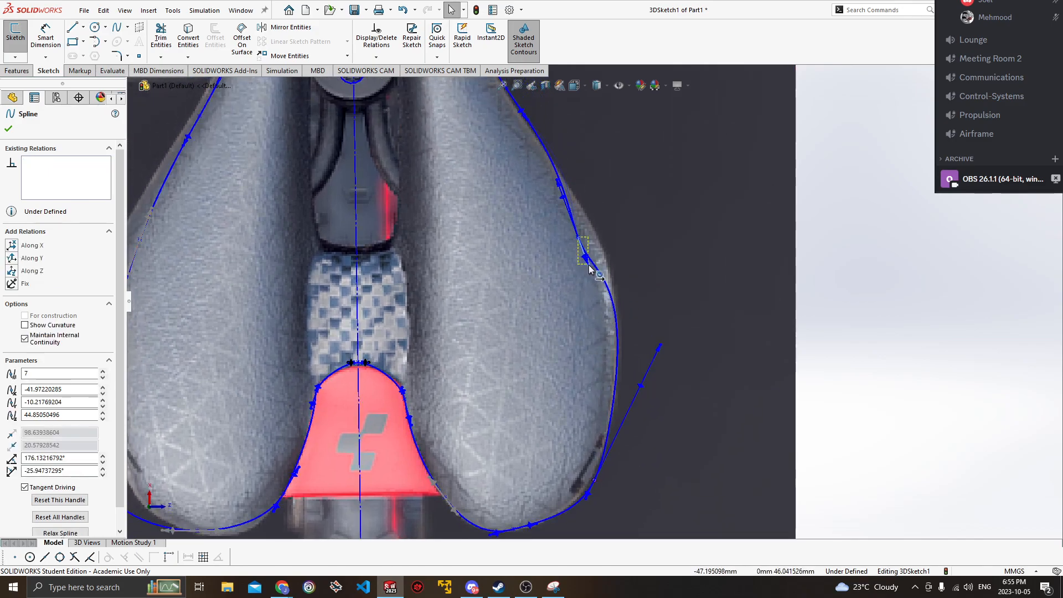
Adjust the spline points and tangent handles along the outer edge of the rear lobe on the +Z side to follow the saddle photo.
drag(586, 240, 592, 235)
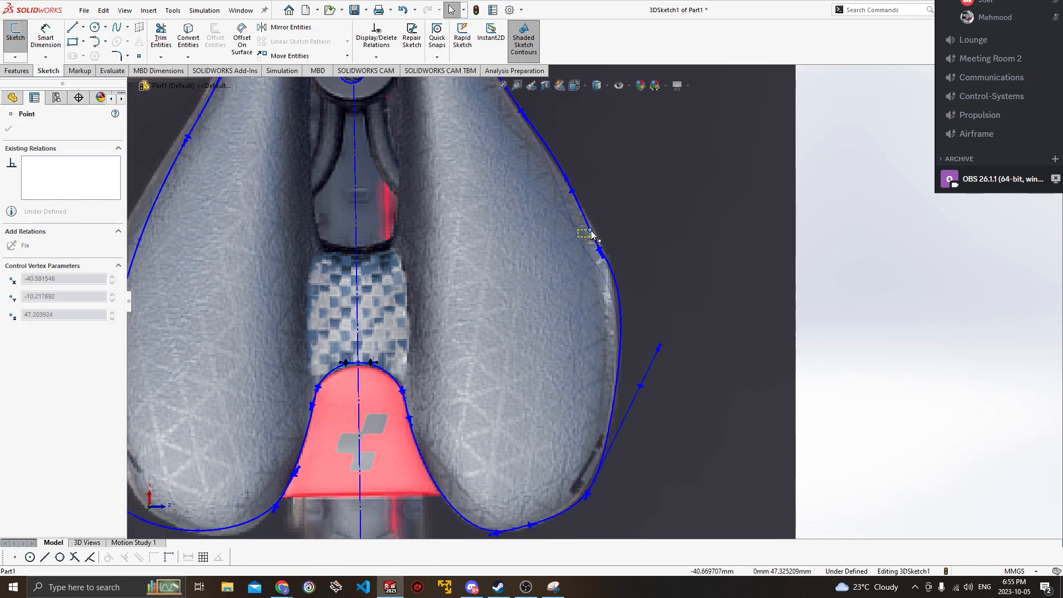
click(603, 252)
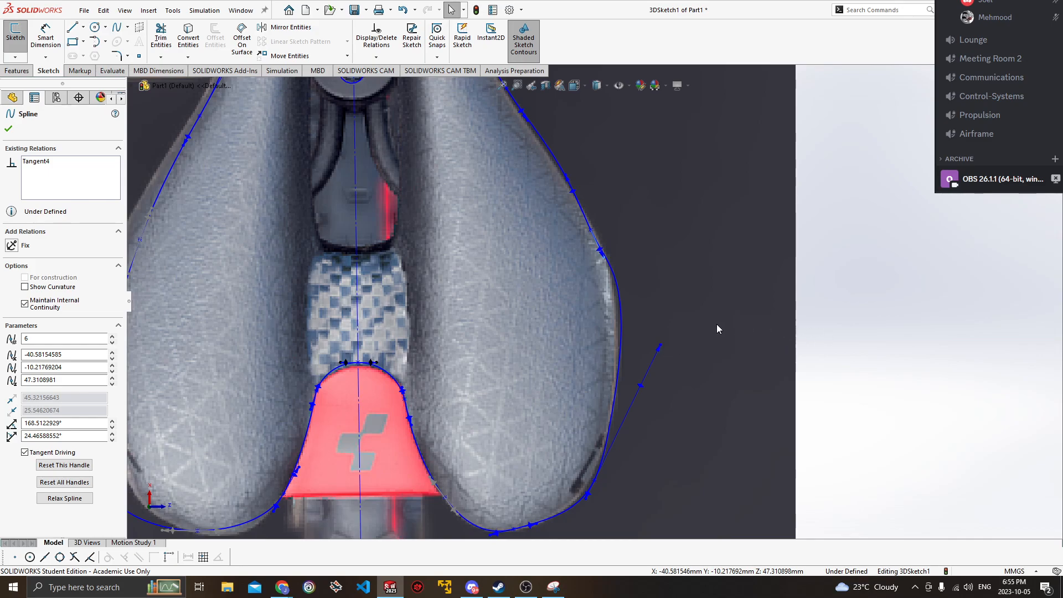
drag(601, 251, 596, 240)
ctrl+middle_drag(661, 332, 685, 343)
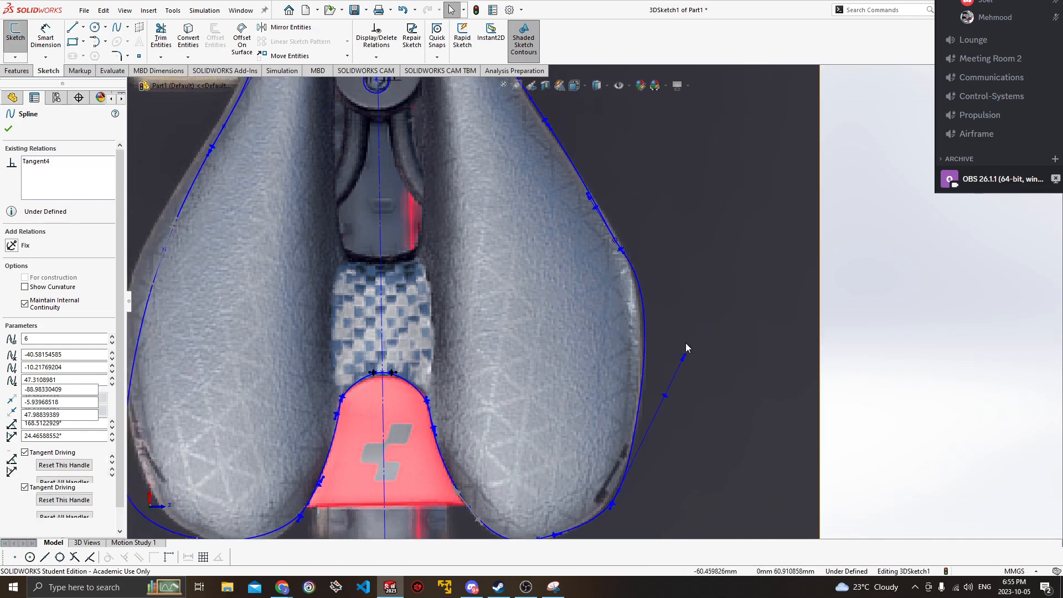
click(686, 354)
drag(686, 357, 677, 355)
Reshape the spline along the outer edge of the opposite rear lobe, undoing the last handle change and moving its upper point outward.
ctrl+middle_drag(520, 332, 667, 286)
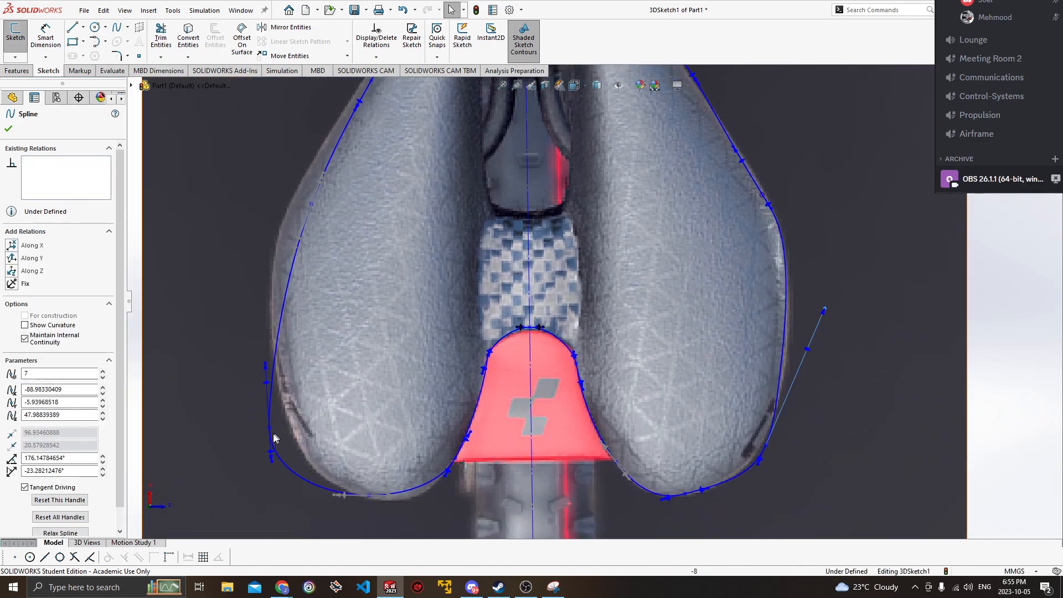
drag(269, 428, 280, 394)
click(281, 339)
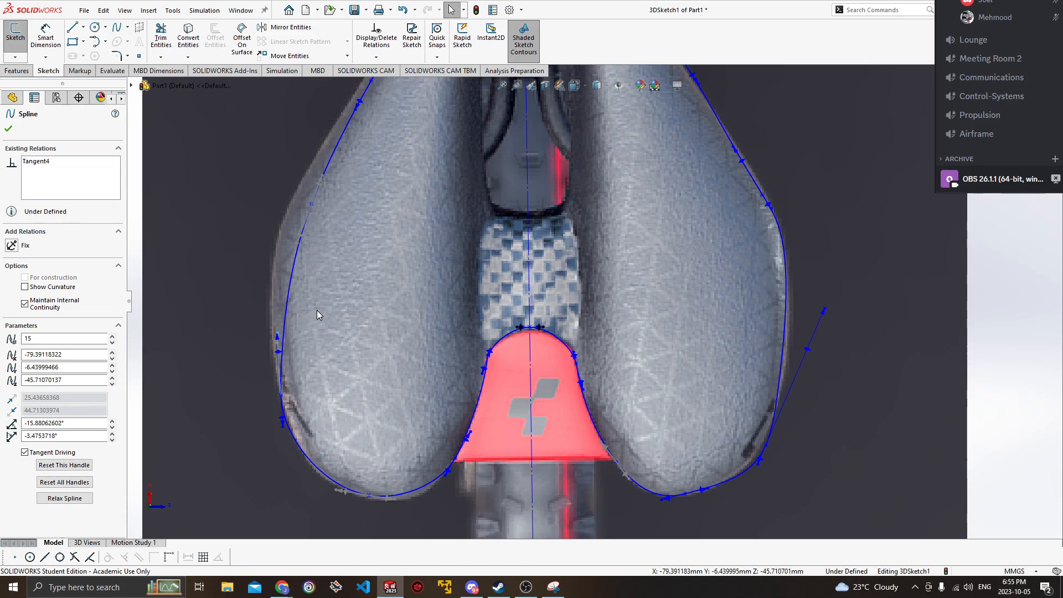
key(ctrl+z)
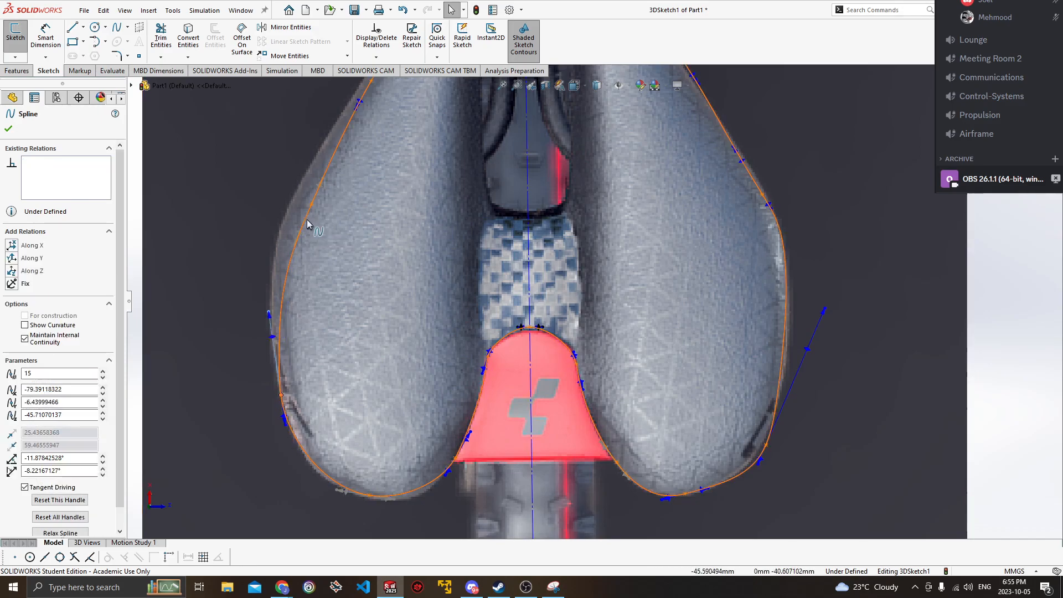
drag(311, 207, 296, 192)
In the Left view, raise the spline's rear centre point to about Y -3.4 mm, at the lower edge of the red panel.
scroll(406, 232, up, 4)
mouse_move(402, 248)
ctrl+middle_down()
mouse_move(349, 429)
mouse_move(352, 256)
ctrl+middle_up()
mouse_move(405, 364)
middle_down()
mouse_move(408, 246)
mouse_move(471, 277)
mouse_move(467, 414)
mouse_move(467, 307)
middle_up()
key(space)
click(470, 340)
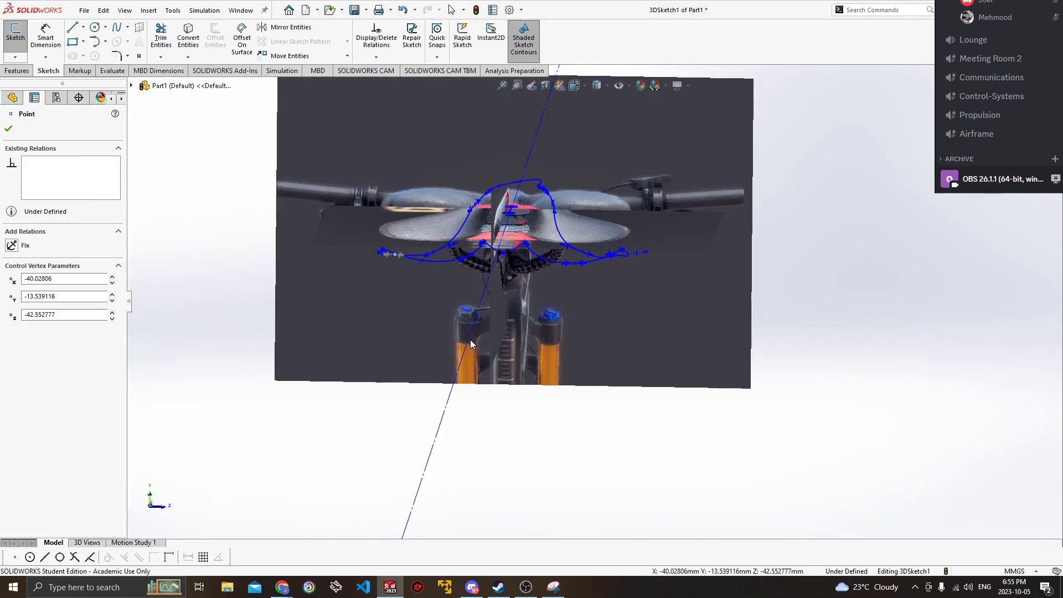
scroll(574, 316, down, 8)
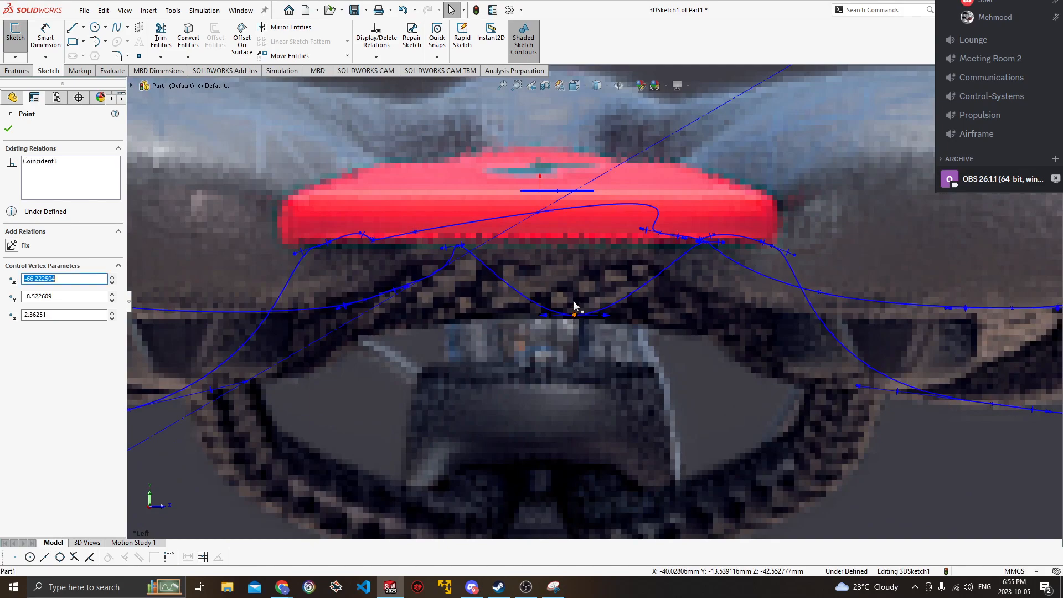
drag(574, 306, 575, 284)
drag(575, 241, 575, 240)
From above, move the spline points and tangent handles around the saddle nose to follow its outline in the photo.
scroll(588, 254, up, 7)
mouse_move(588, 254)
middle_down()
mouse_move(602, 338)
mouse_move(637, 228)
mouse_move(588, 256)
middle_up()
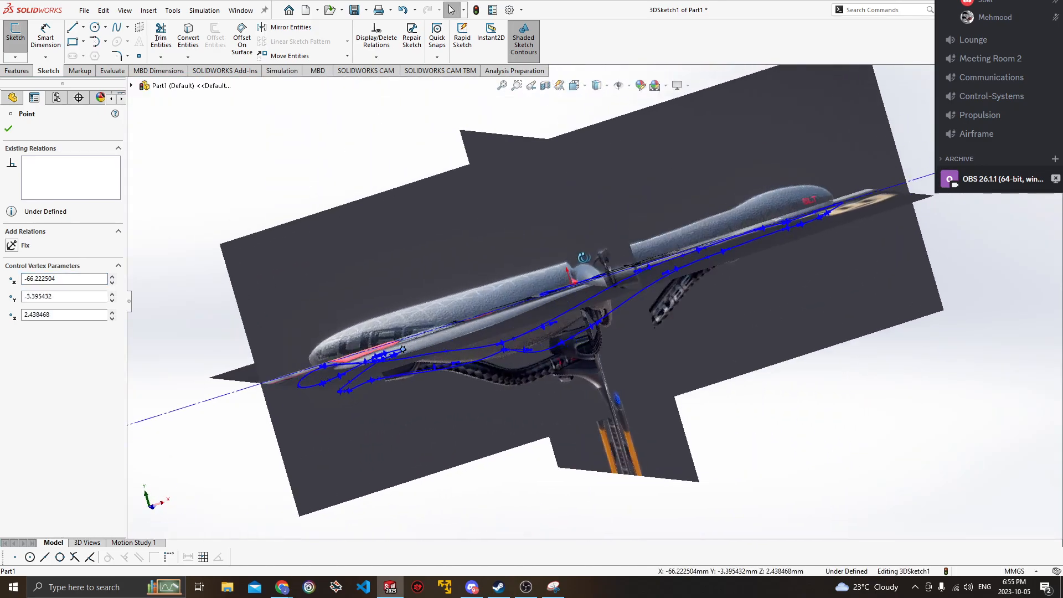
key(space)
mouse_move(535, 332)
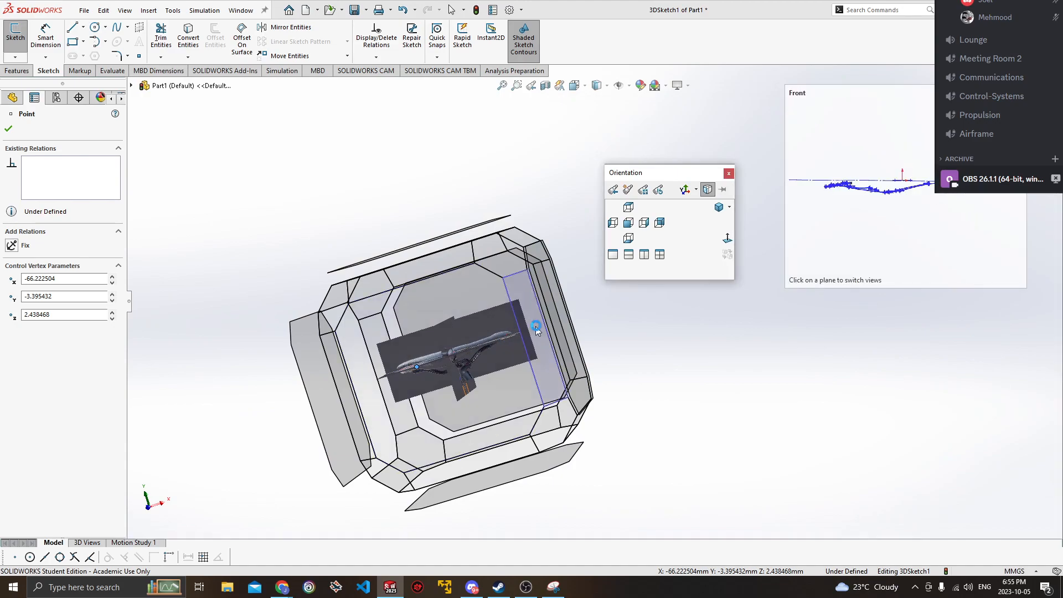
middle_drag(511, 337, 543, 401)
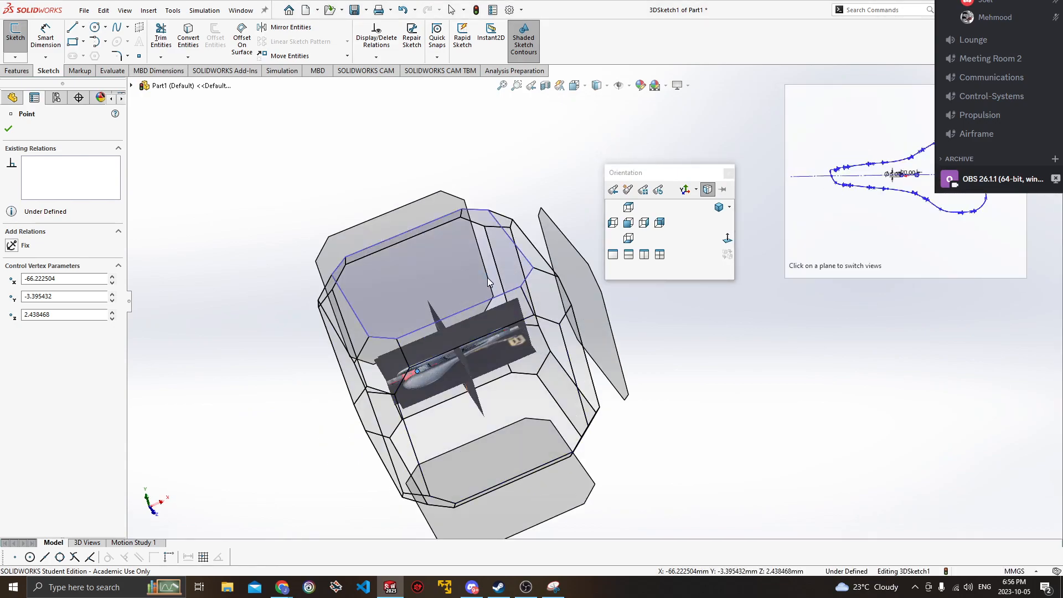
click(487, 277)
scroll(487, 304, down, 5)
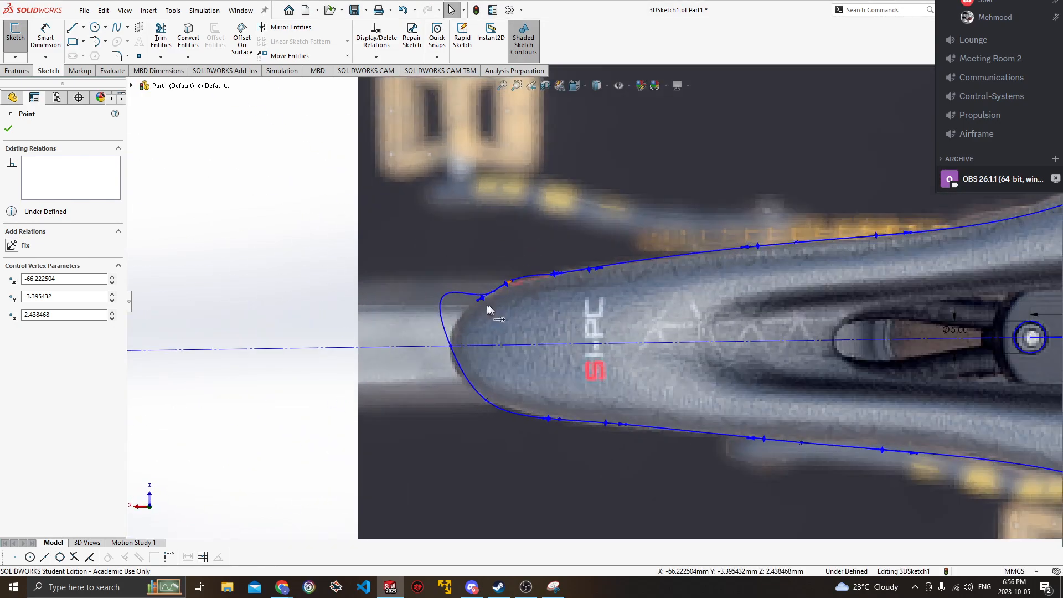
scroll(487, 305, down, 3)
click(564, 273)
mouse_move(513, 298)
mouse_down()
mouse_move(489, 310)
mouse_move(535, 293)
mouse_move(497, 295)
mouse_up()
drag(324, 205, 390, 304)
drag(434, 344, 425, 370)
ctrl+middle_drag(397, 336, 384, 197)
drag(412, 324, 411, 349)
drag(430, 93, 408, 238)
drag(481, 439, 436, 420)
In the Right view, lower the tangent handle of the nose-tip spline point to flatten the curve's peak.
scroll(507, 397, up, 5)
mouse_move(613, 397)
middle_down()
mouse_move(489, 375)
mouse_move(506, 271)
mouse_move(491, 361)
mouse_move(688, 337)
mouse_move(537, 341)
middle_up()
key(space)
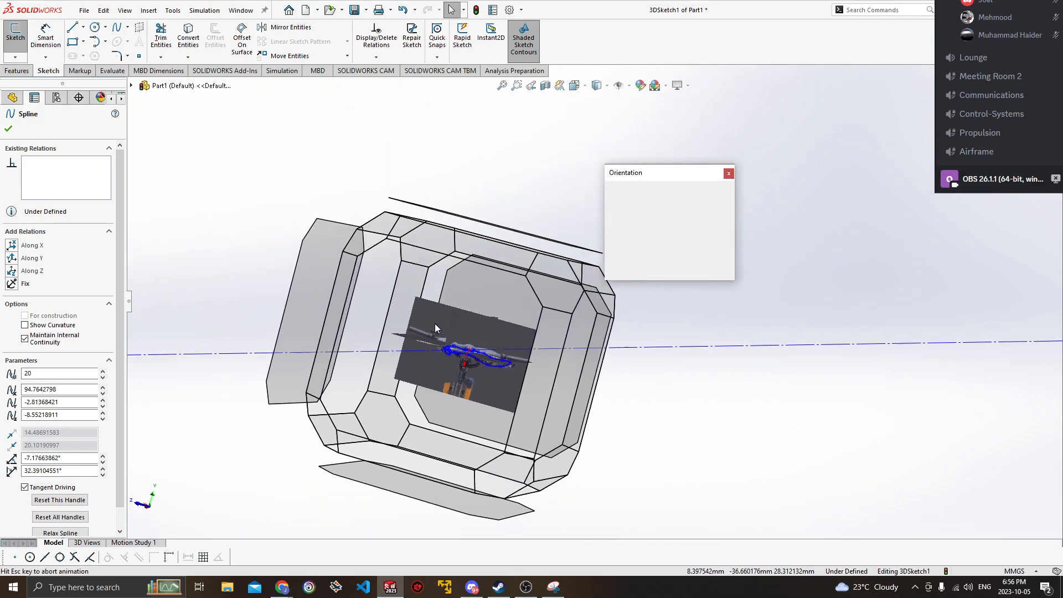
click(434, 323)
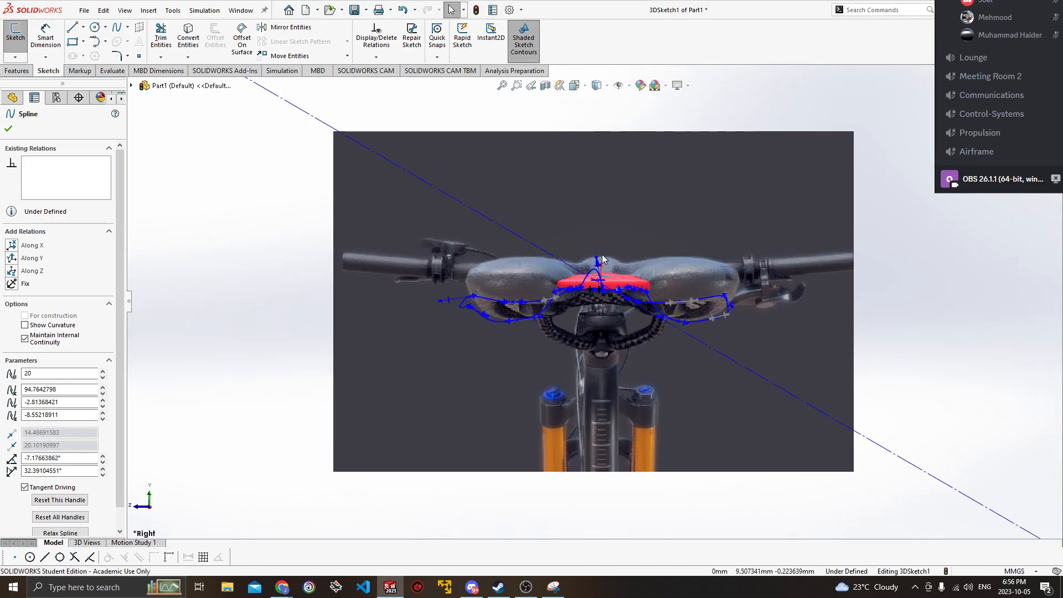
scroll(602, 254, down, 5)
drag(578, 272, 565, 346)
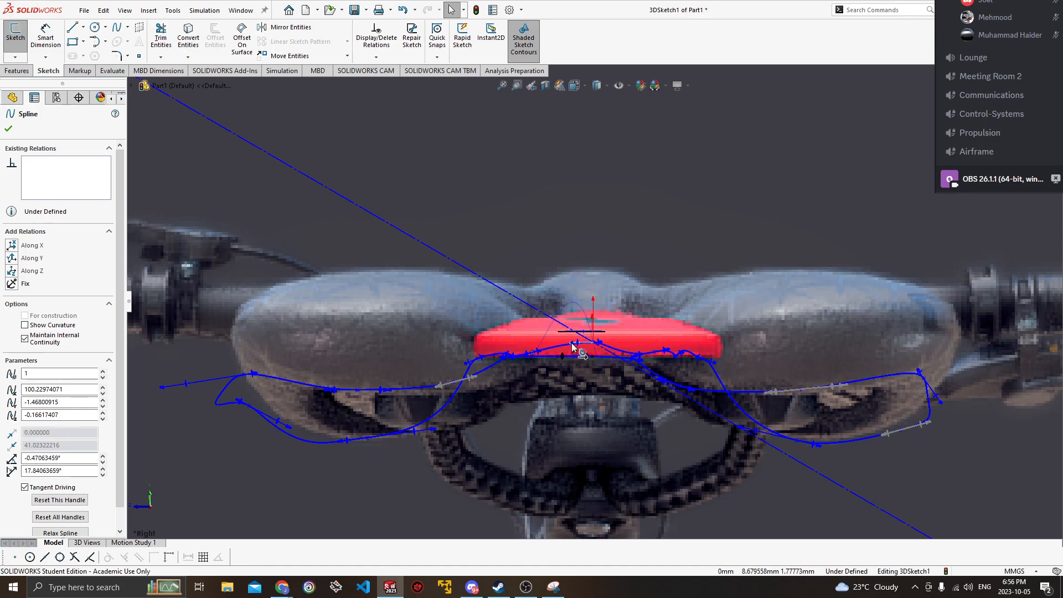
From above, turn the nose-tip tangent handle perpendicular to the centerline so the spline rounds the nose smoothly.
scroll(573, 346, up, 5)
middle_drag(581, 349, 565, 260)
scroll(580, 224, down, 6)
scroll(565, 261, up, 4)
key(space)
click(507, 331)
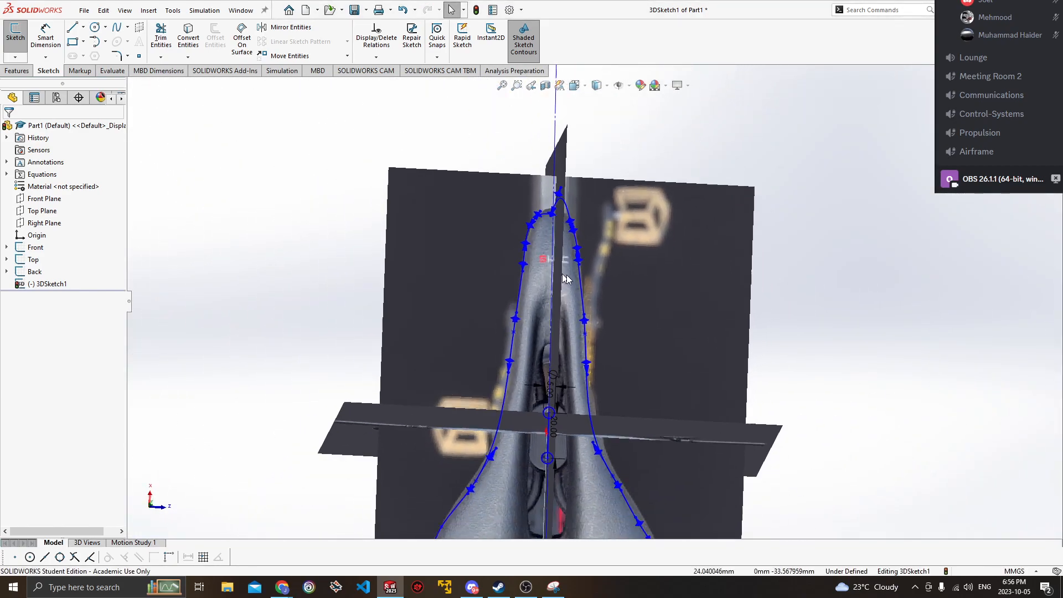
scroll(604, 145, down, 8)
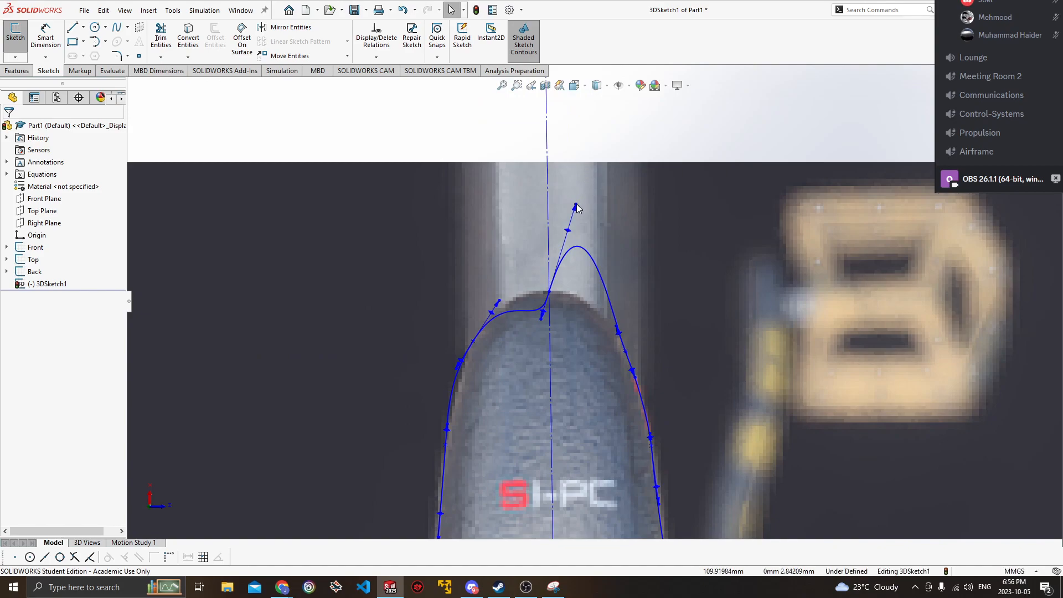
drag(582, 224, 582, 295)
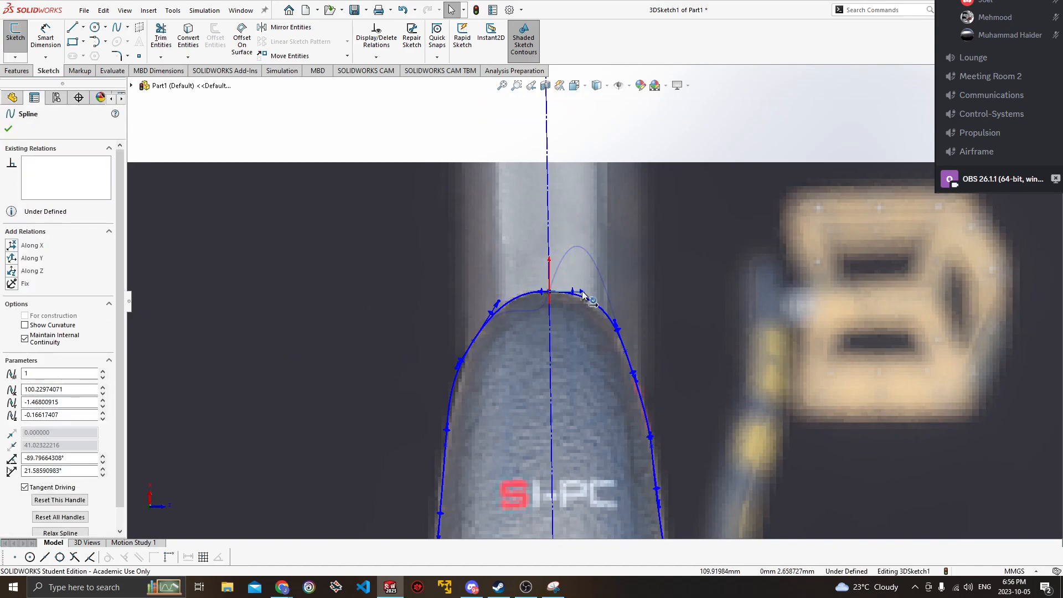
click(632, 147)
In the Front view, adjust the tangent handles near the nose tip so both spline sides follow the saddle's lower edge.
scroll(652, 162, up, 12)
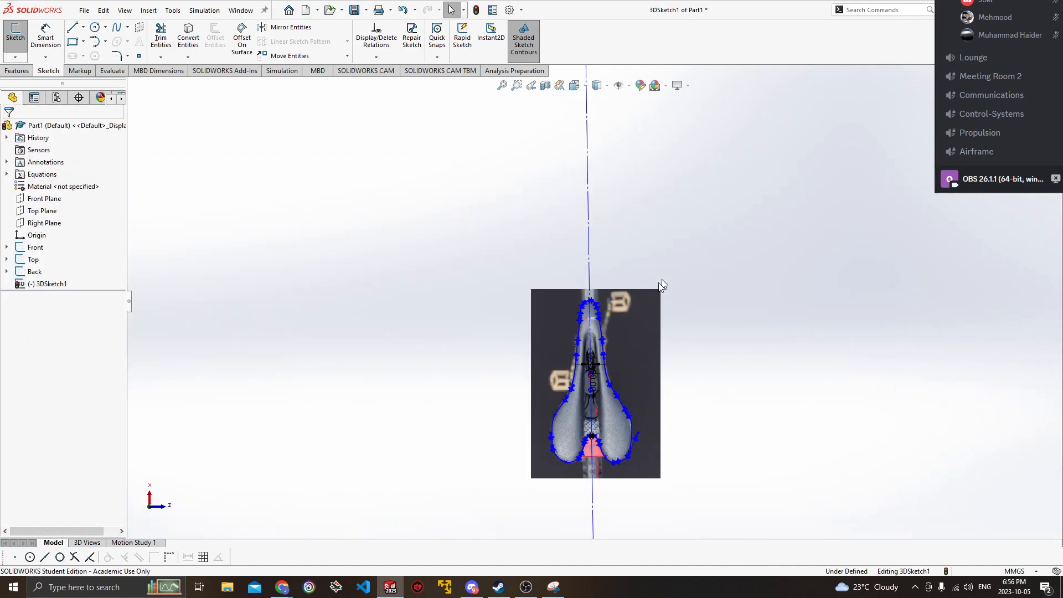
middle_drag(666, 294, 678, 235)
scroll(611, 300, up, 5)
scroll(587, 388, down, 7)
middle_drag(594, 271, 608, 318)
scroll(609, 318, down, 10)
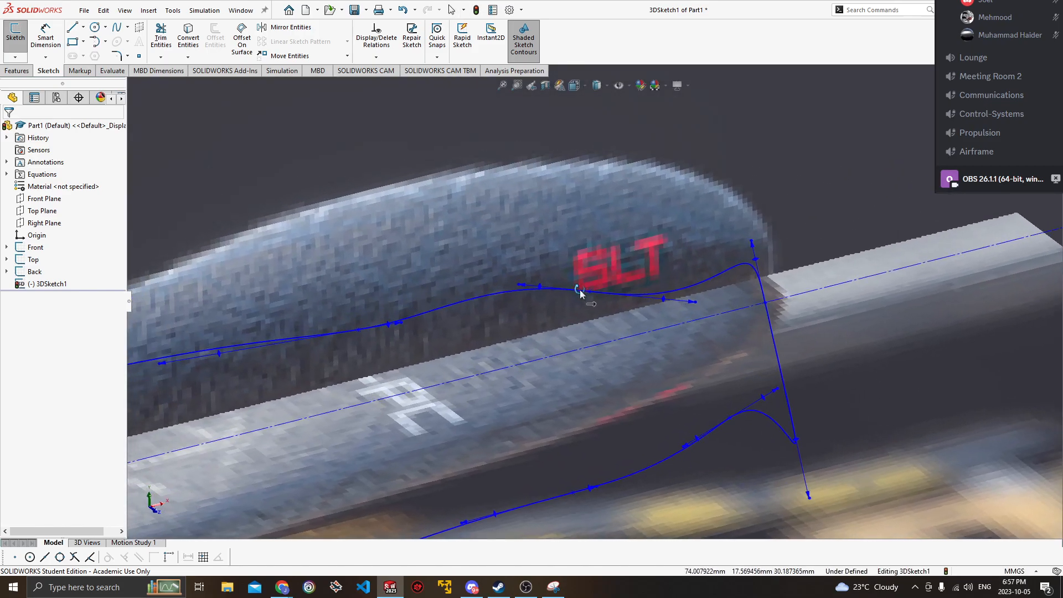
key(space)
click(493, 370)
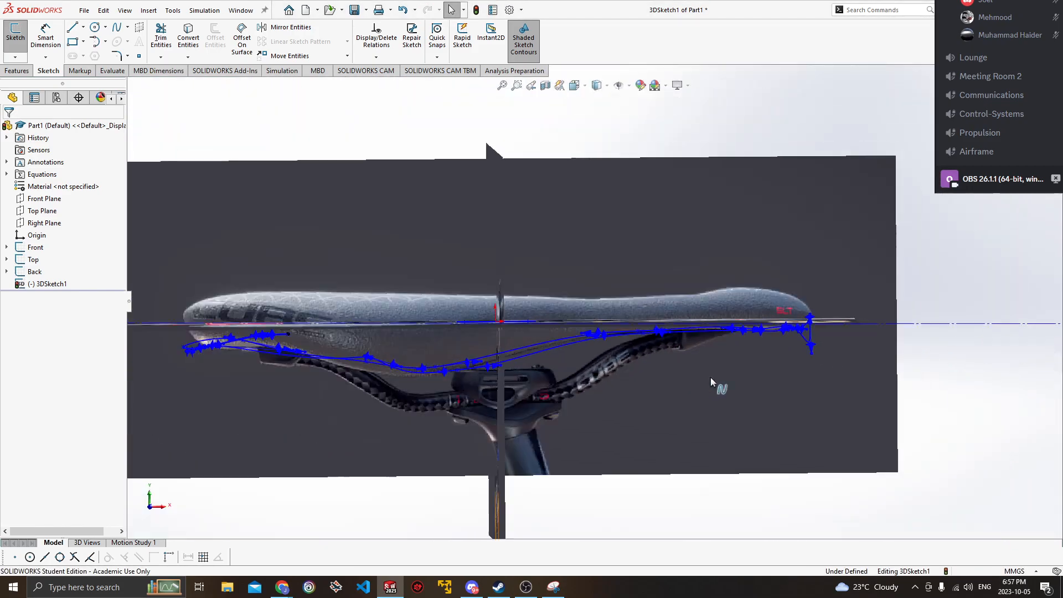
scroll(782, 294, down, 8)
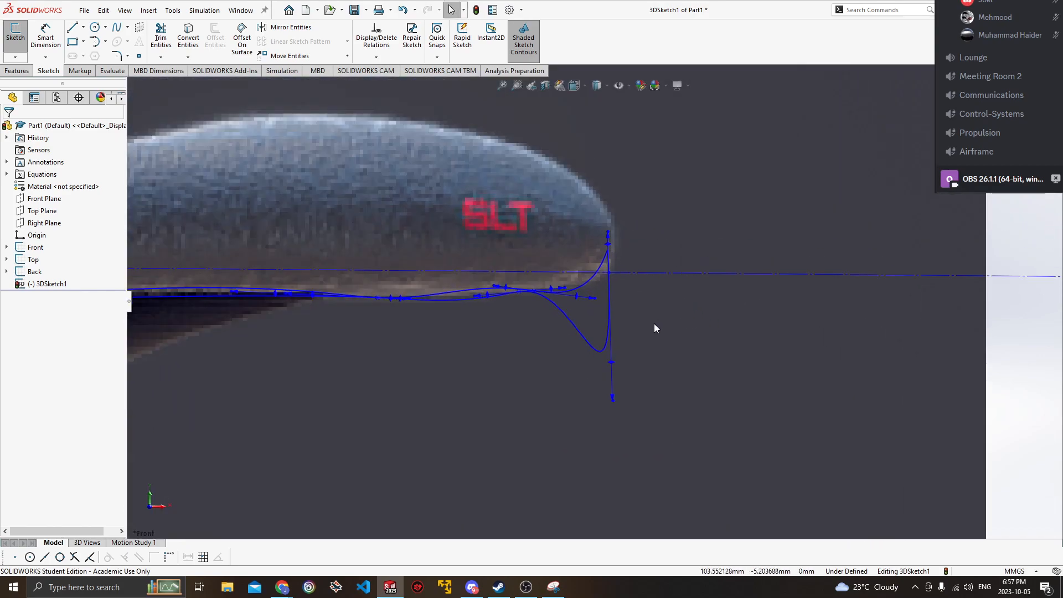
drag(611, 370, 601, 298)
click(492, 287)
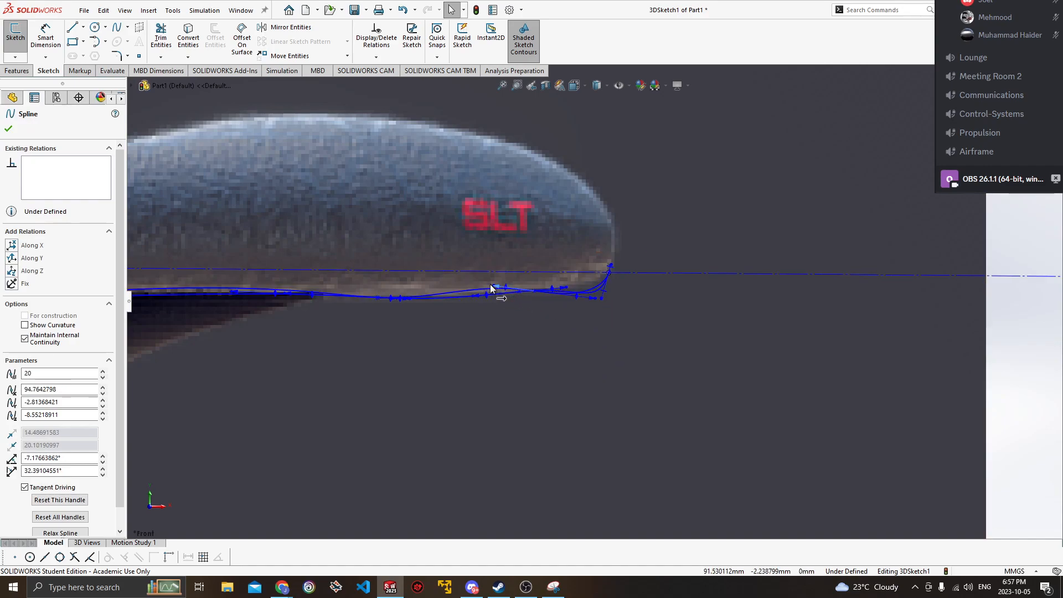
drag(491, 288, 533, 292)
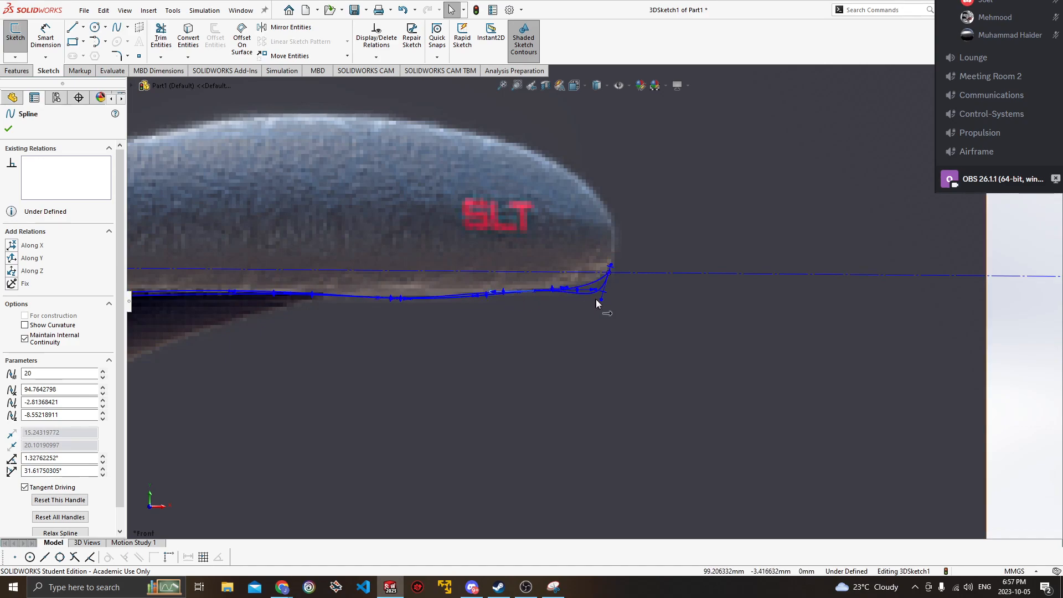
drag(601, 300, 602, 287)
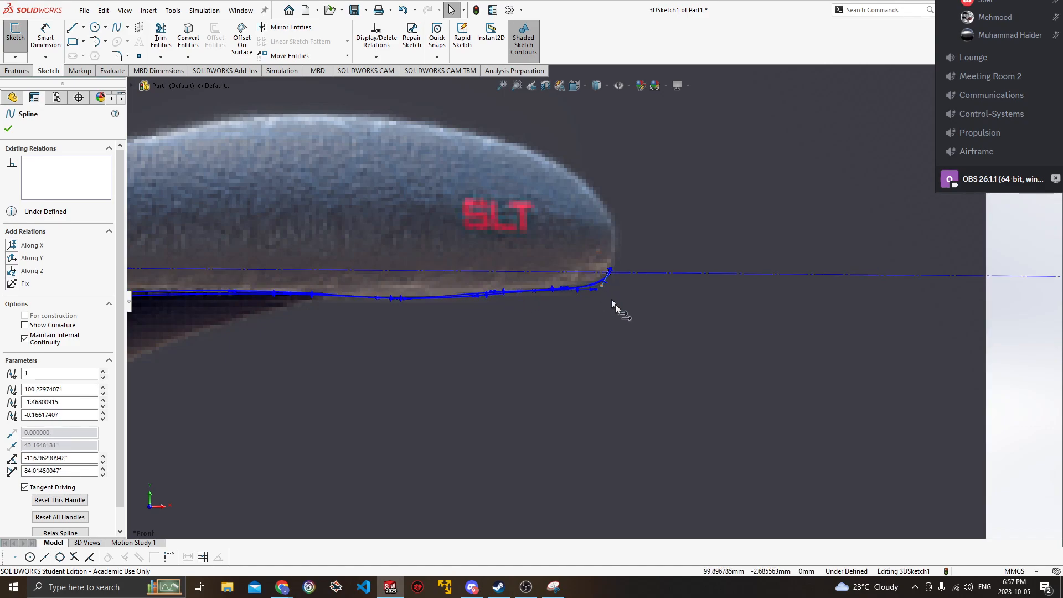
In the Top view, fine-tune the nose-tip tangent handle so the spline matches the rounded nose outline.
scroll(610, 299, up, 8)
click(657, 337)
middle_drag(658, 337, 671, 390)
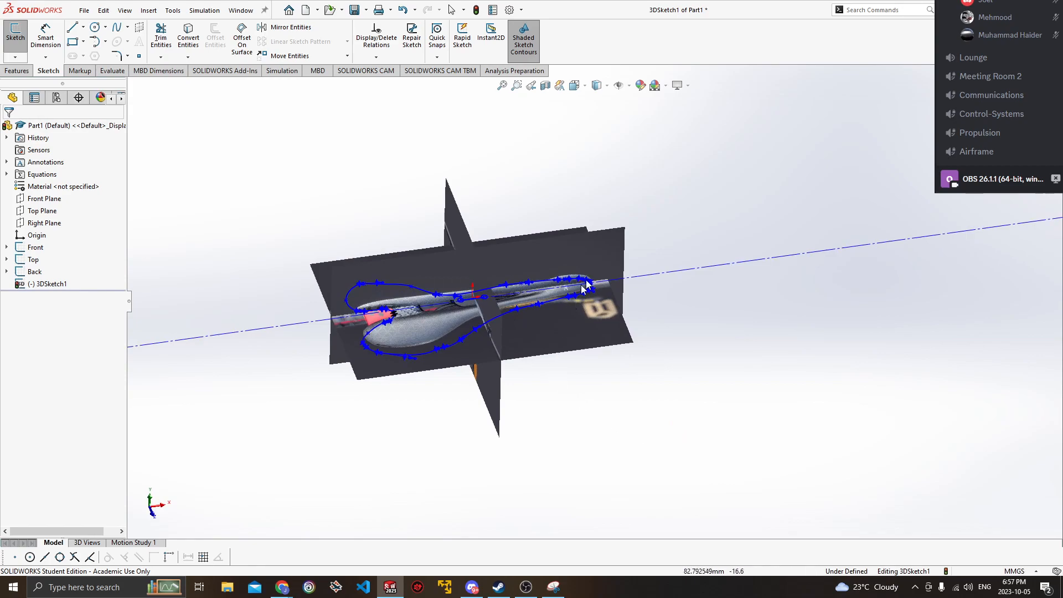
scroll(588, 287, down, 8)
scroll(599, 283, up, 2)
middle_drag(598, 282, 655, 387)
scroll(639, 328, up, 6)
key(space)
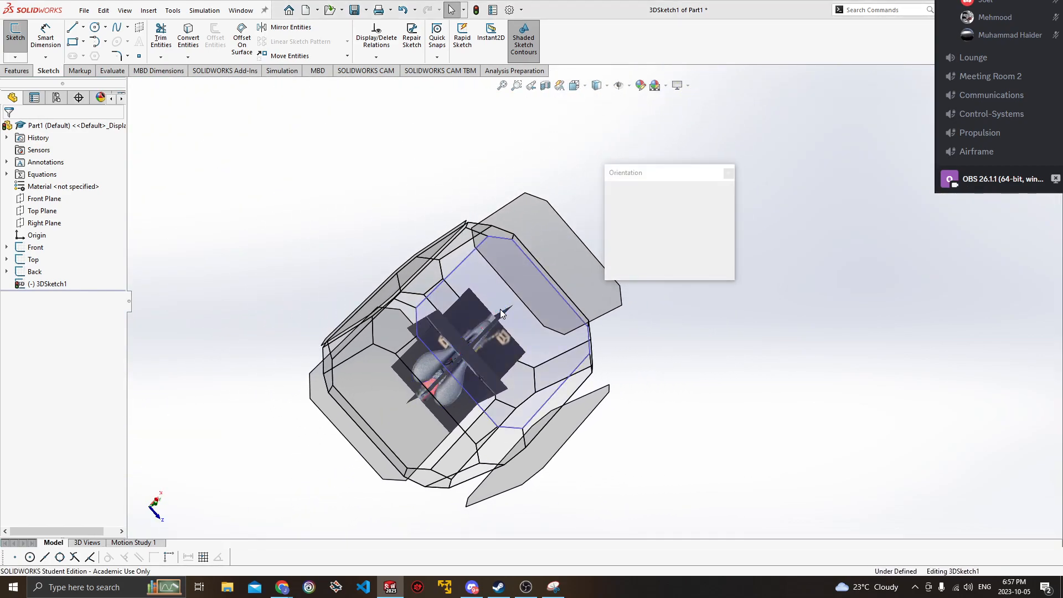
click(500, 309)
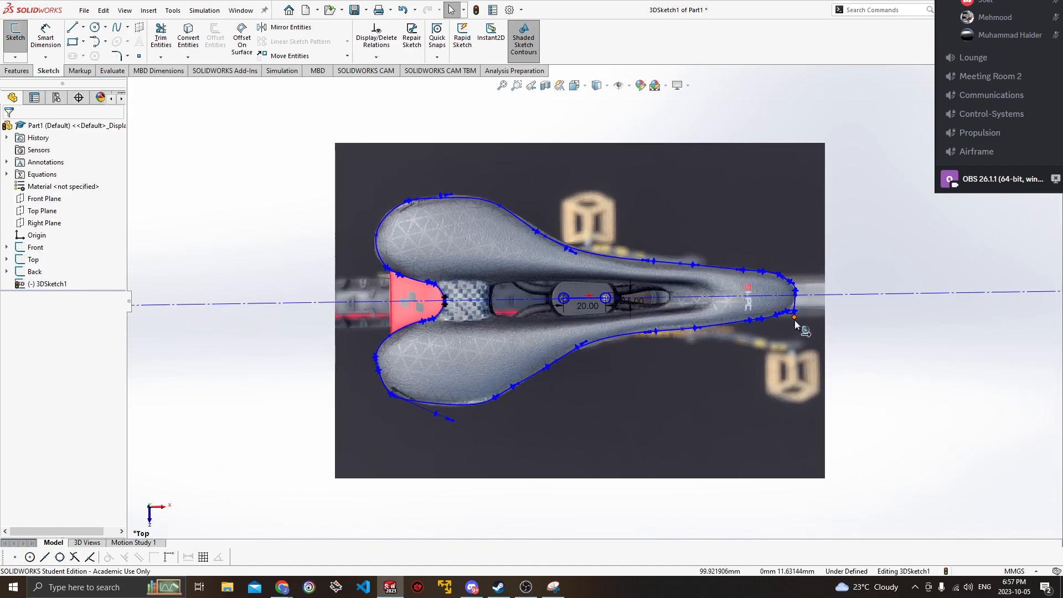
click(796, 310)
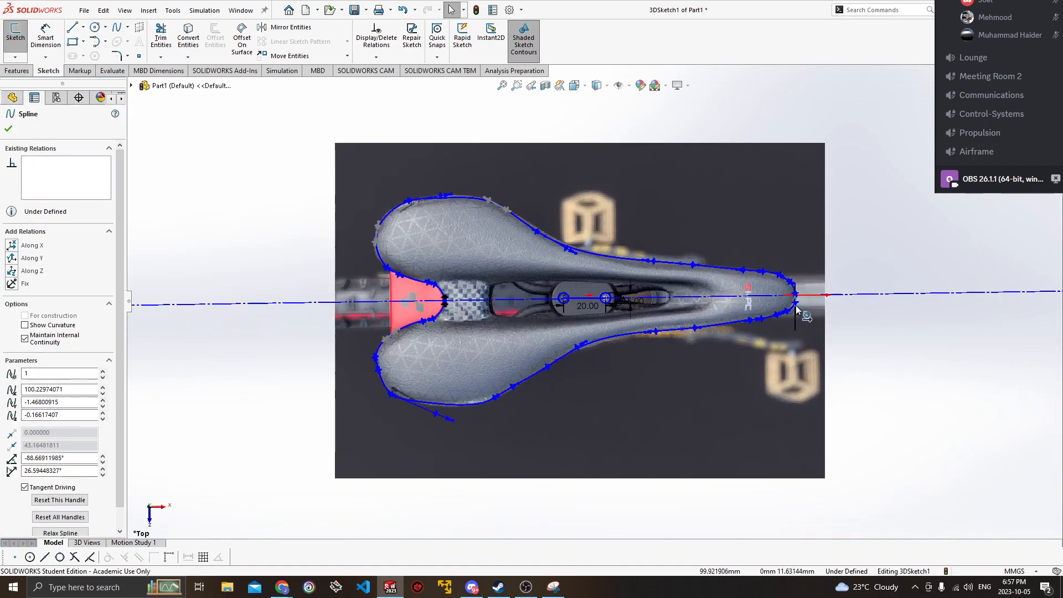
click(866, 330)
Check the spline outline in 3D and exit the 3D sketch.
scroll(866, 330, up, 4)
middle_drag(866, 330, 711, 338)
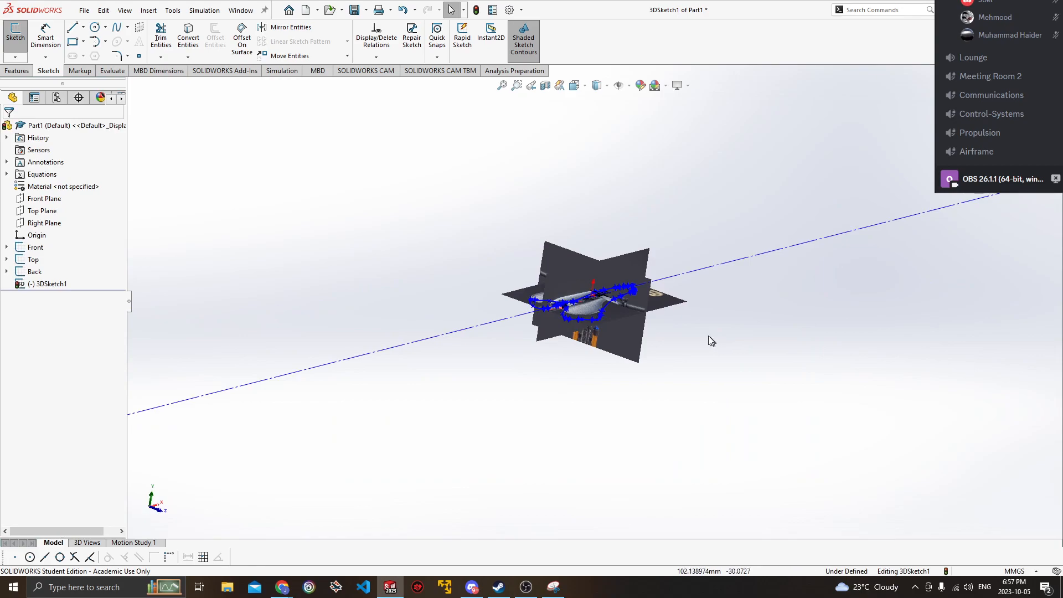
scroll(689, 344, down, 4)
middle_drag(581, 381, 577, 424)
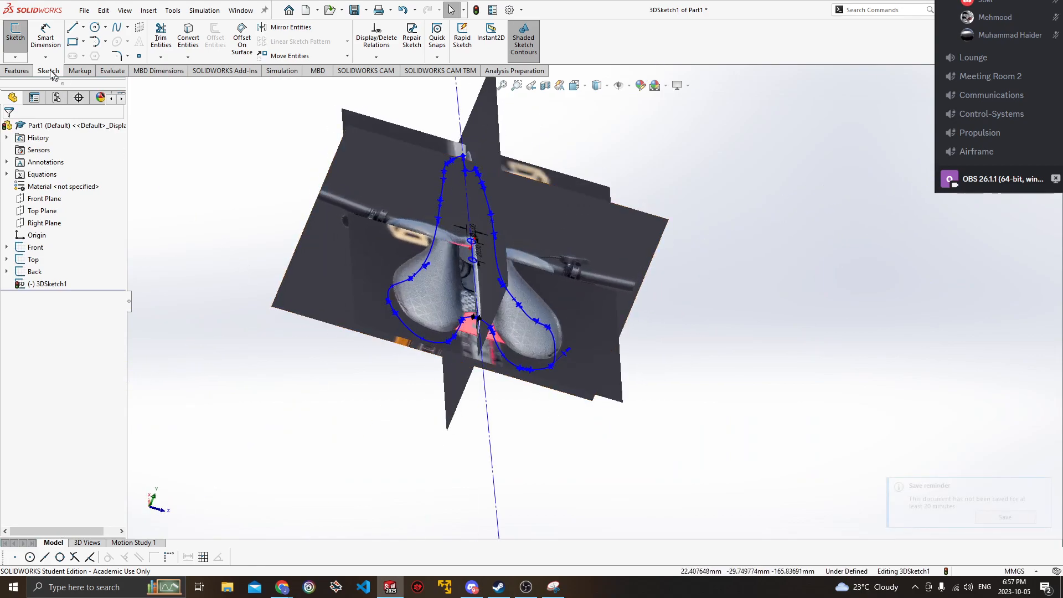
click(46, 37)
click(17, 58)
click(22, 71)
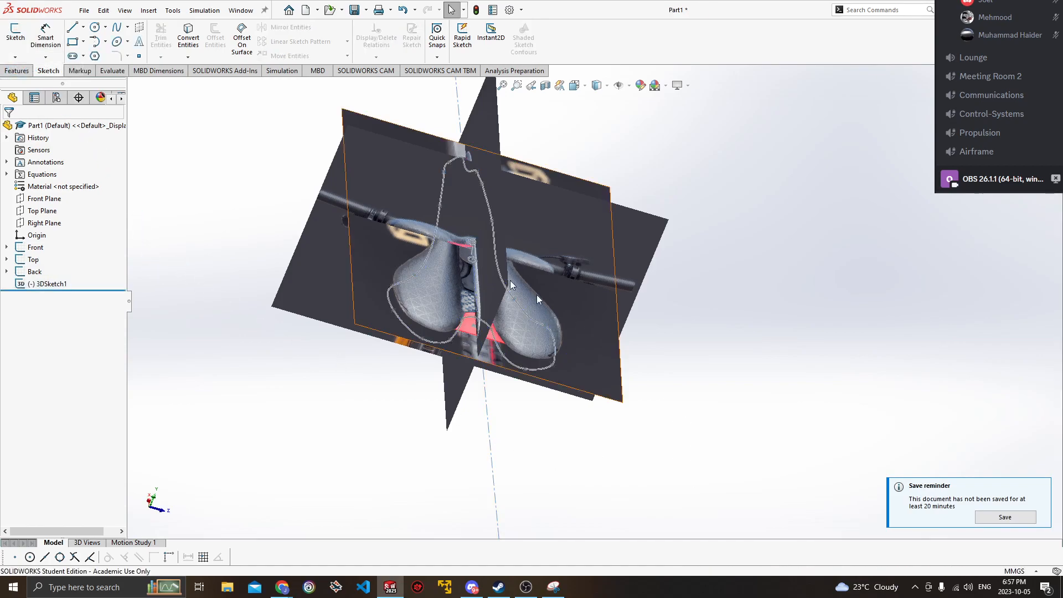
Start saving the part under a new name and browse to the 46 Bicycle CAD folder.
click(366, 10)
click(377, 24)
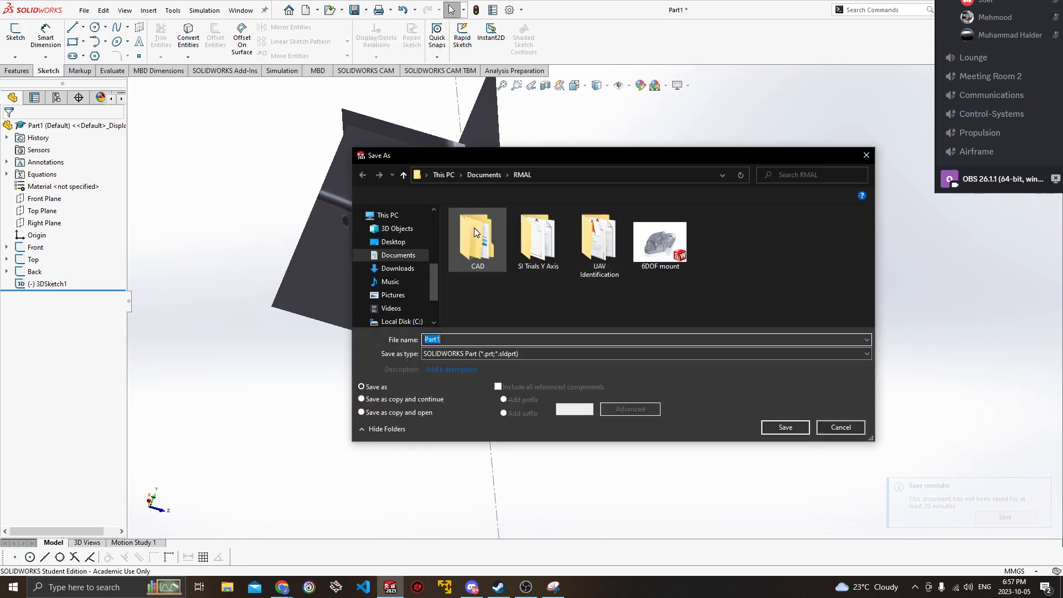
scroll(409, 288, down, 1)
scroll(414, 305, up, 5)
click(414, 312)
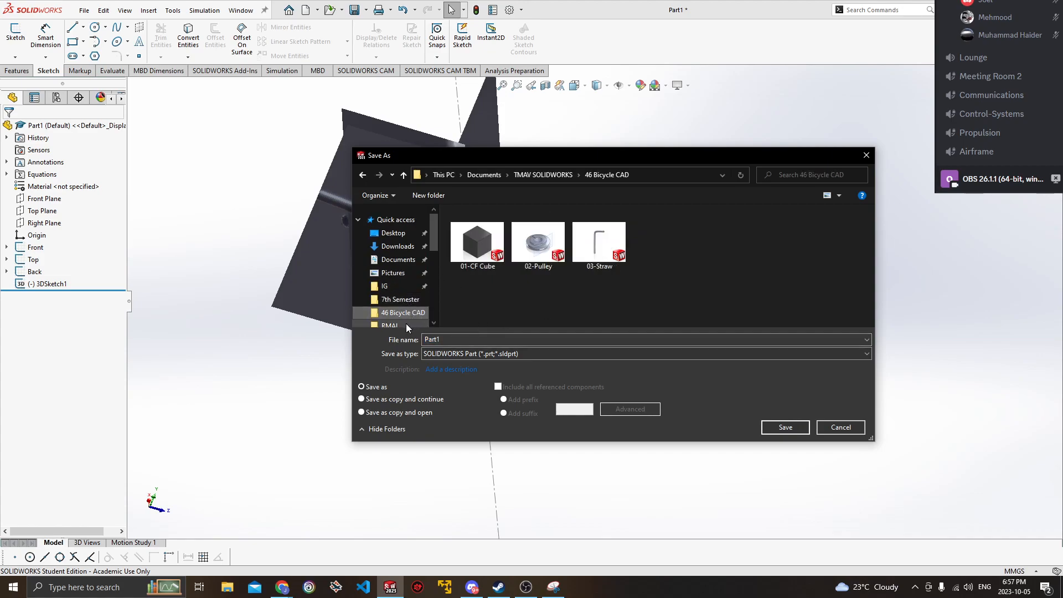
scroll(404, 304, down, 1)
scroll(403, 304, up, 1)
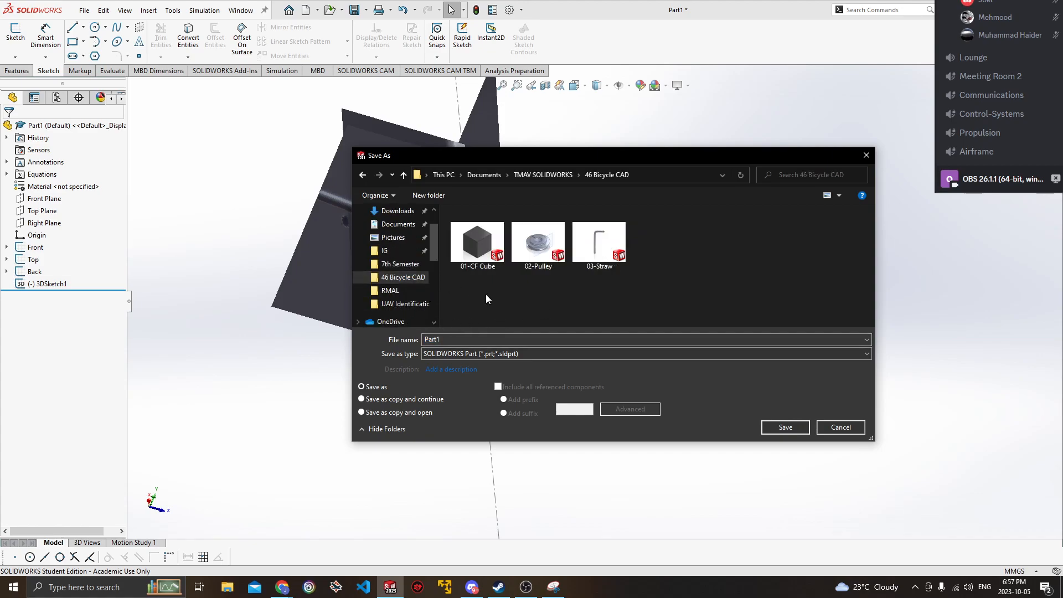
Create a new subfolder named TMAV inside the 46 Bicycle CAD folder.
right_click(486, 296)
mouse_move(540, 439)
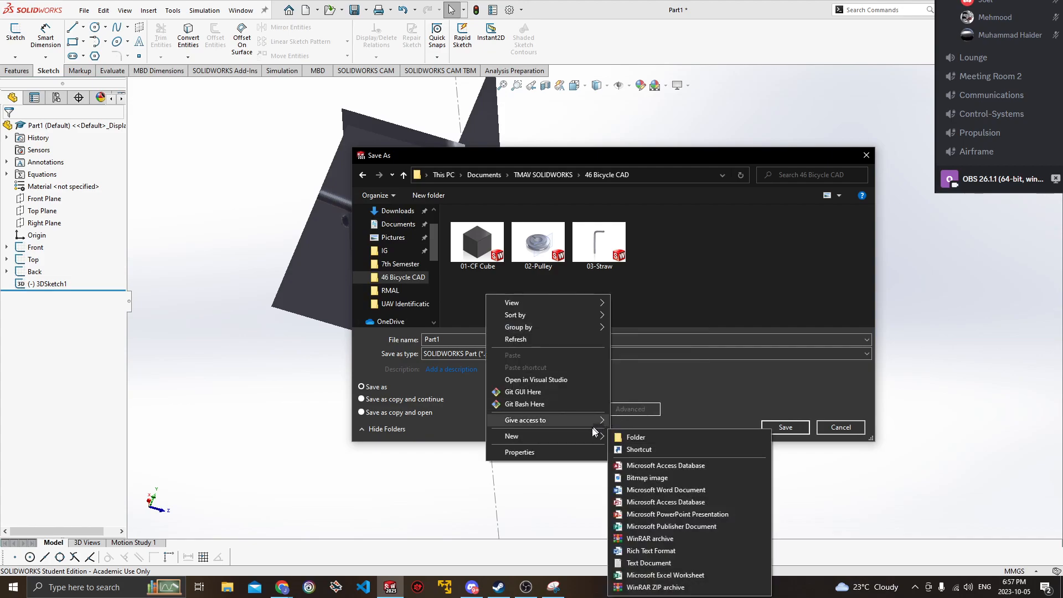
click(623, 441)
text(TMAV)
key(Return)
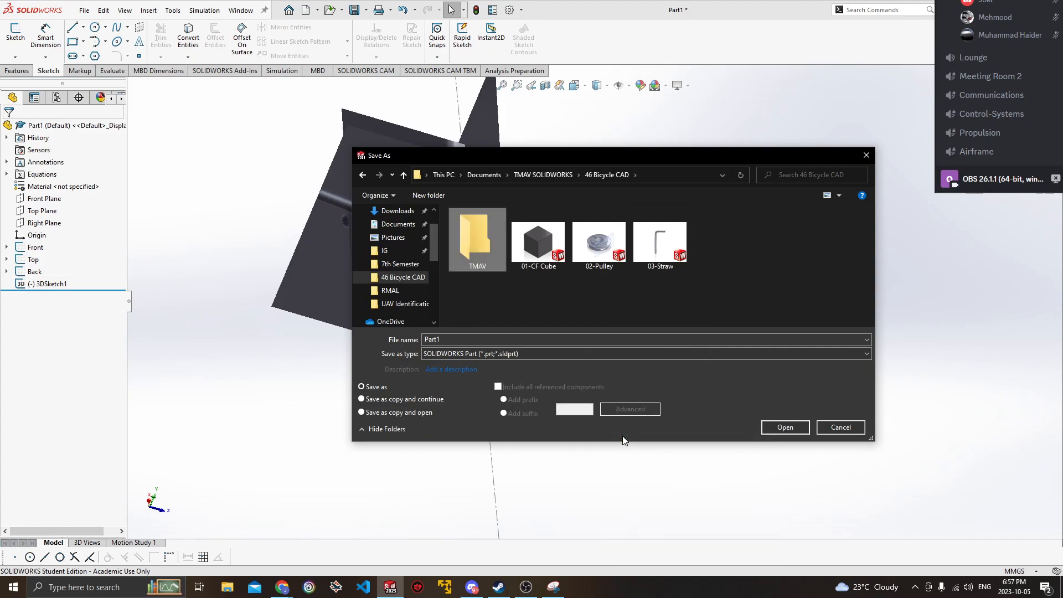
Save the part as Bike Seat inside the TMAV folder.
double_click(486, 228)
click(474, 341)
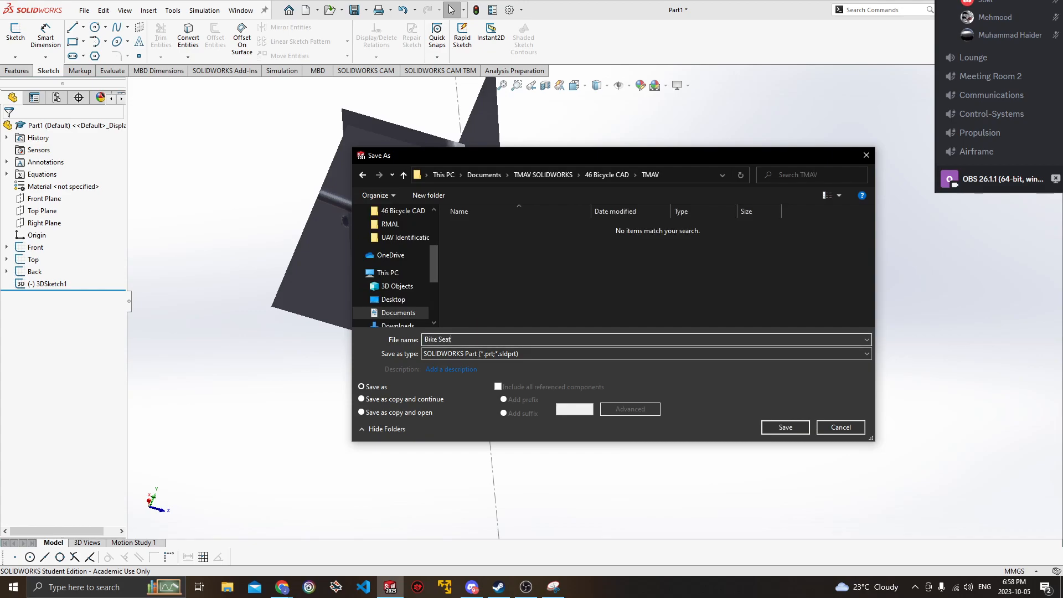
key(Return)
Begin a new reference plane with the Right Plane as its first reference.
middle_drag(578, 235, 582, 440)
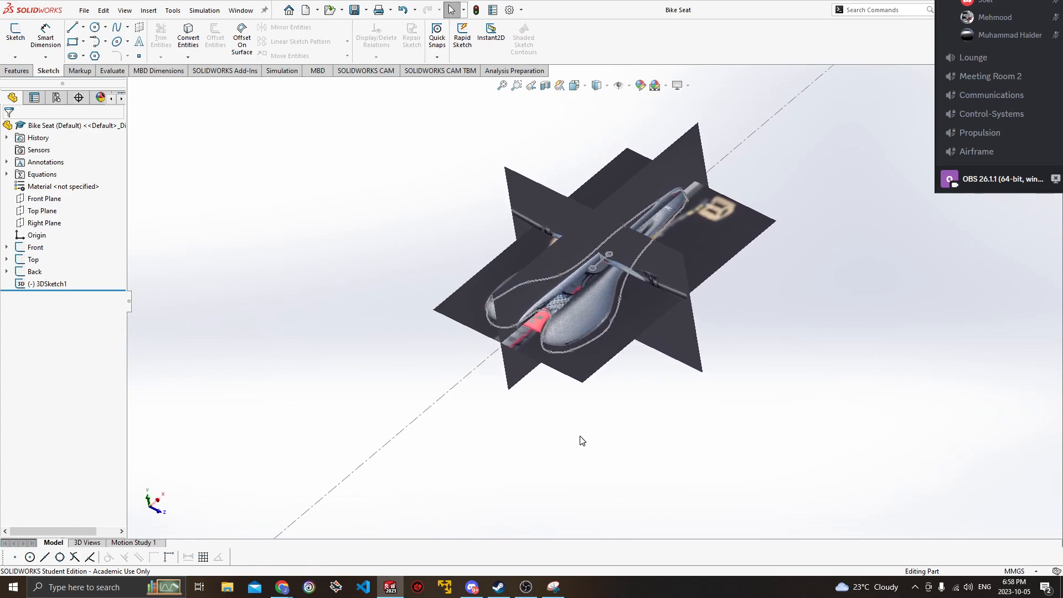
middle_drag(583, 380, 624, 513)
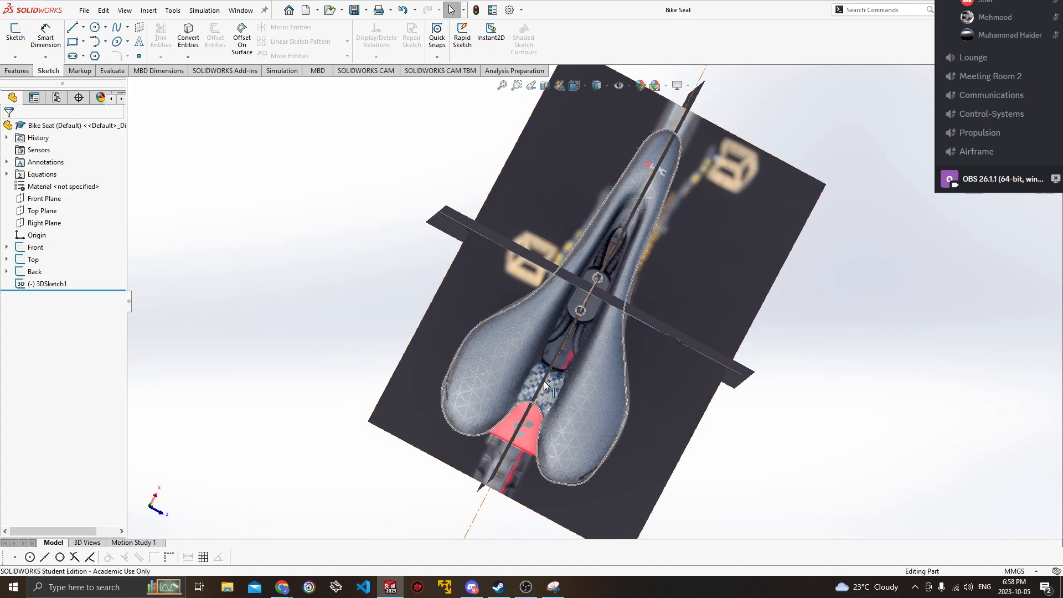
middle_drag(237, 150, 237, 148)
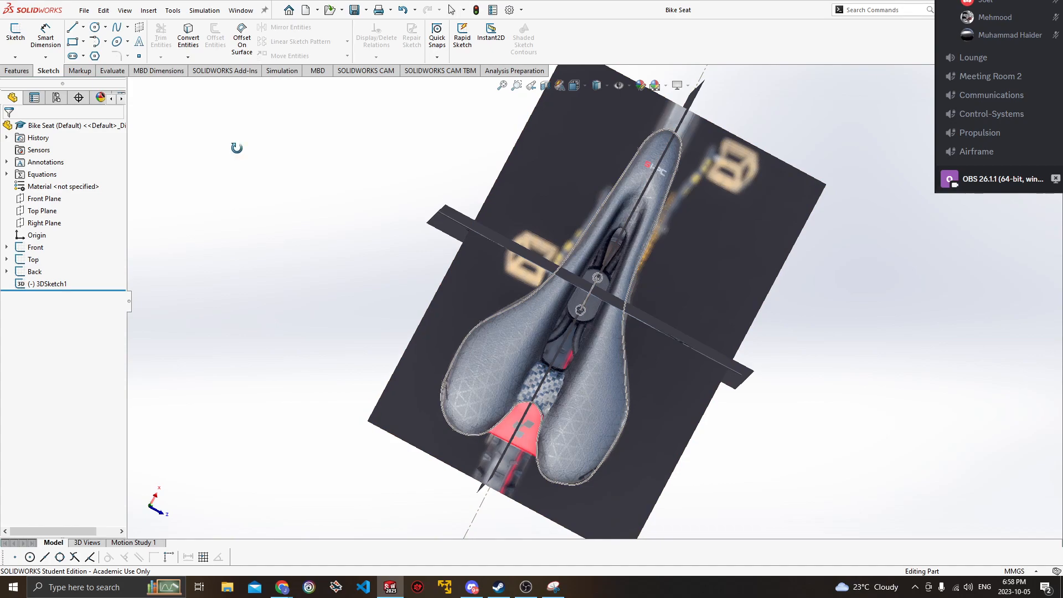
click(16, 71)
click(440, 55)
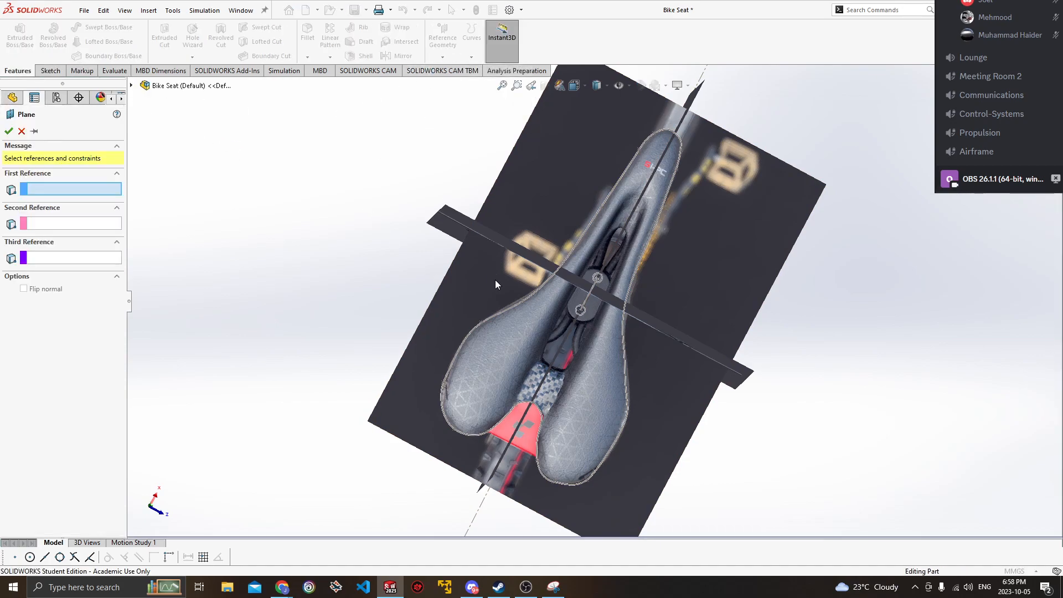
middle_drag(496, 305, 368, 230)
click(7, 92)
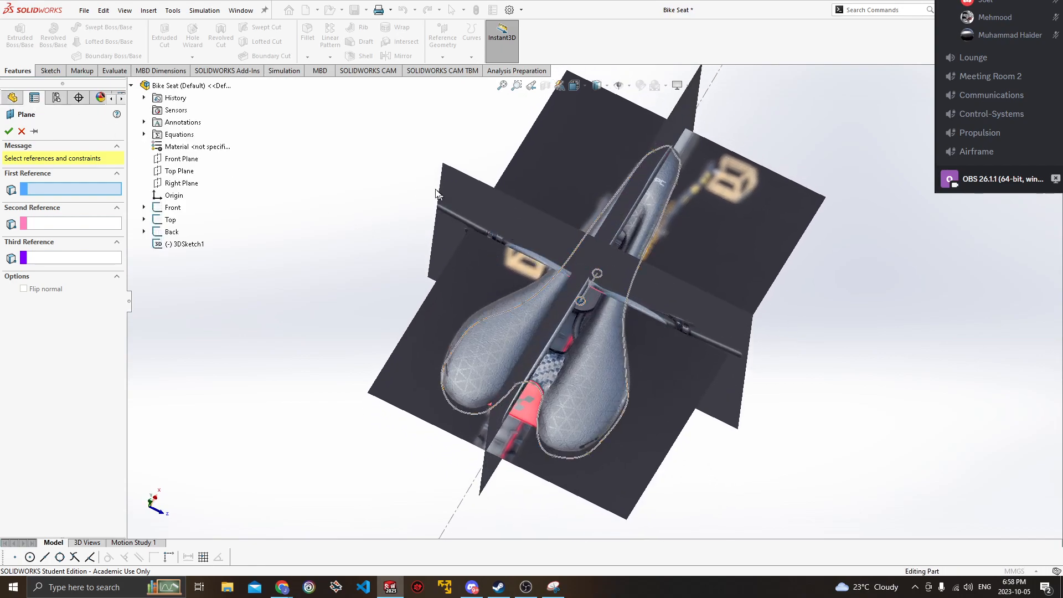
middle_drag(175, 186, 209, 173)
click(183, 187)
middle_drag(384, 230, 470, 185)
middle_drag(447, 292, 470, 233)
middle_drag(598, 400, 613, 454)
scroll(585, 417, down, 1)
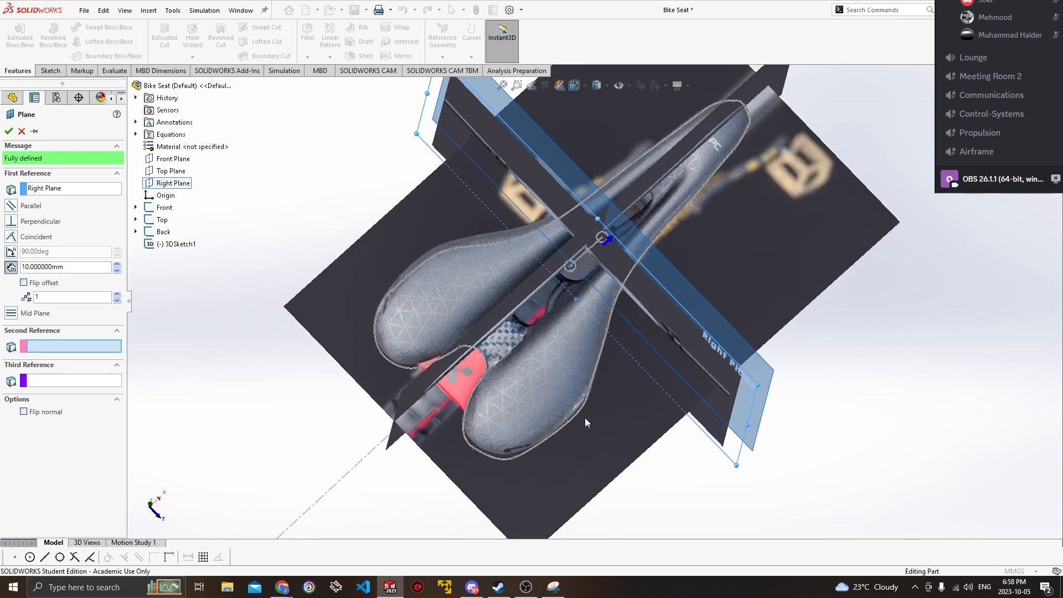
click(452, 249)
mouse_move(452, 253)
middle_down()
mouse_move(404, 284)
mouse_move(423, 285)
middle_up()
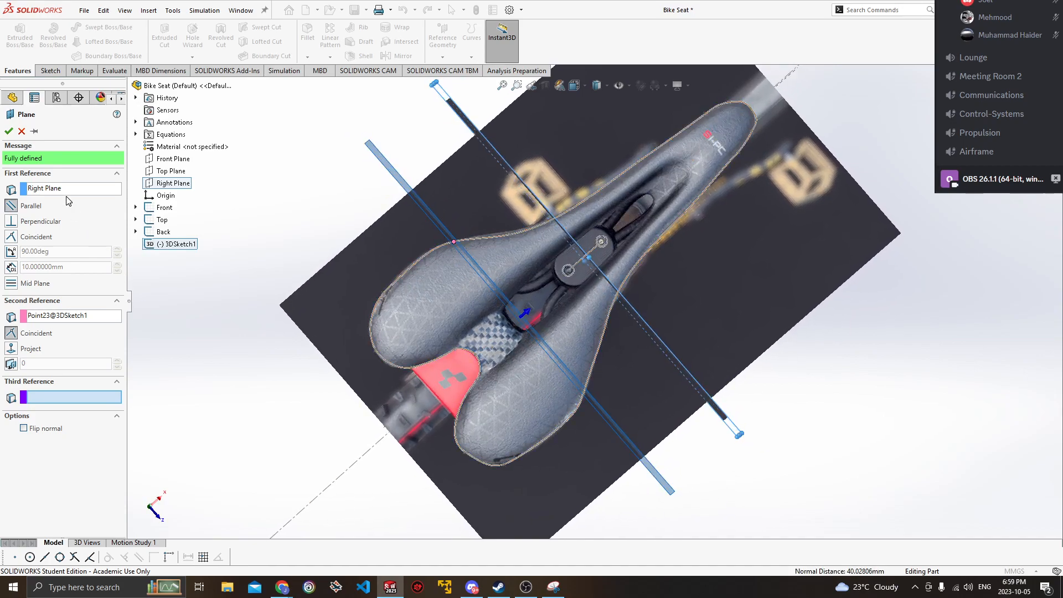
click(71, 316)
key(Delete)
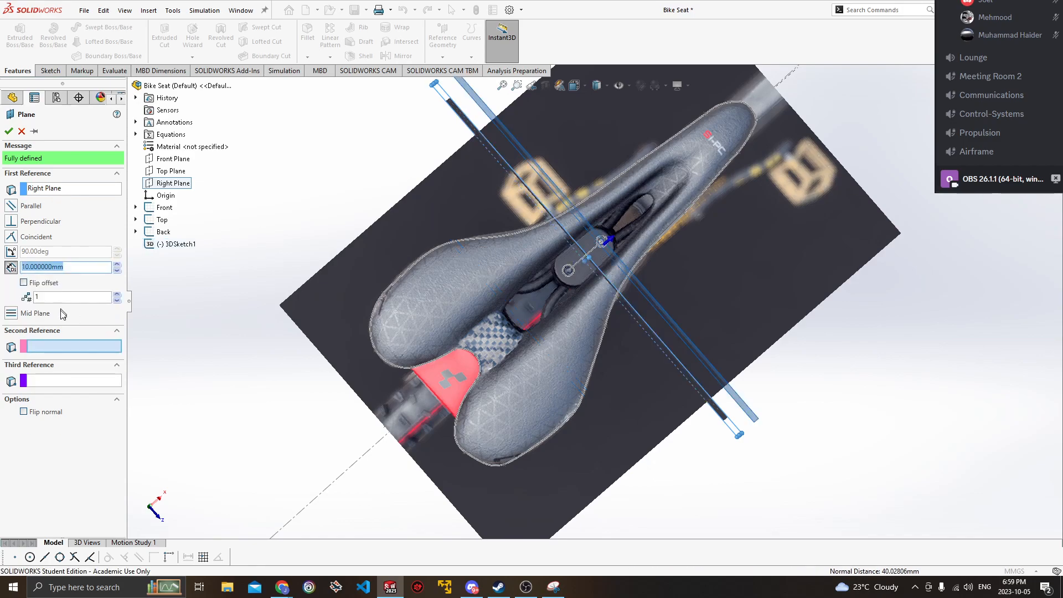
click(53, 348)
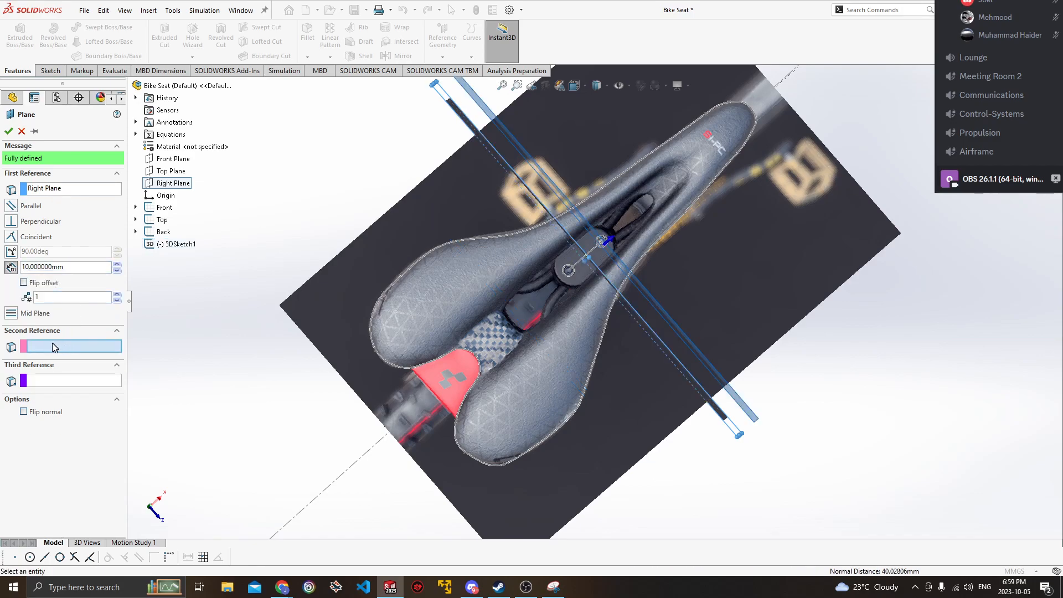
Create the plane at a flipped offset of 55 mm from the Right Plane, toward the saddle's rear, and save the part.
click(116, 265)
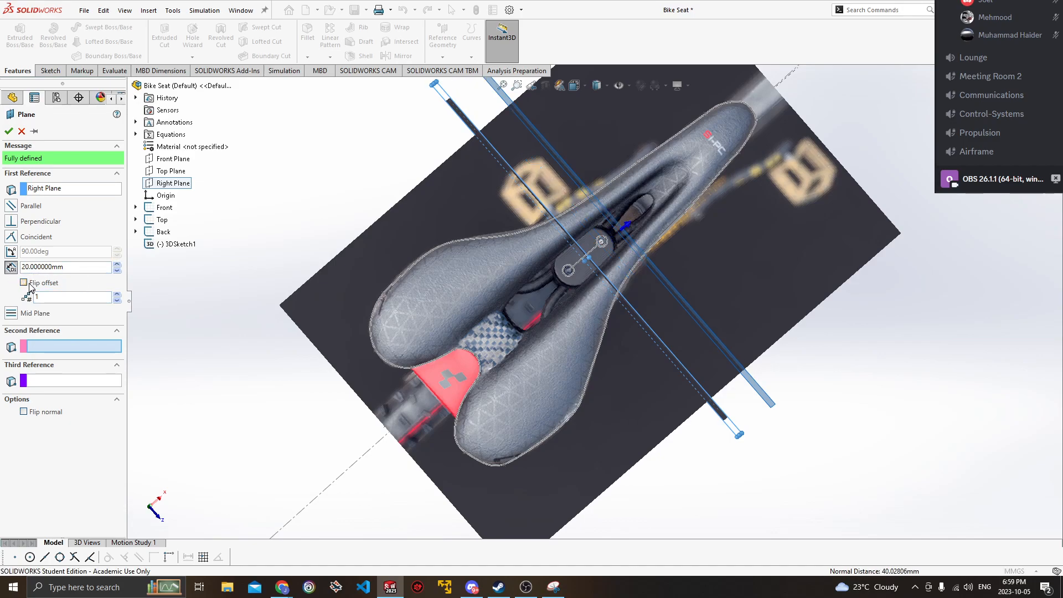
click(29, 284)
click(117, 266)
click(117, 266)
click(117, 266)
click(117, 265)
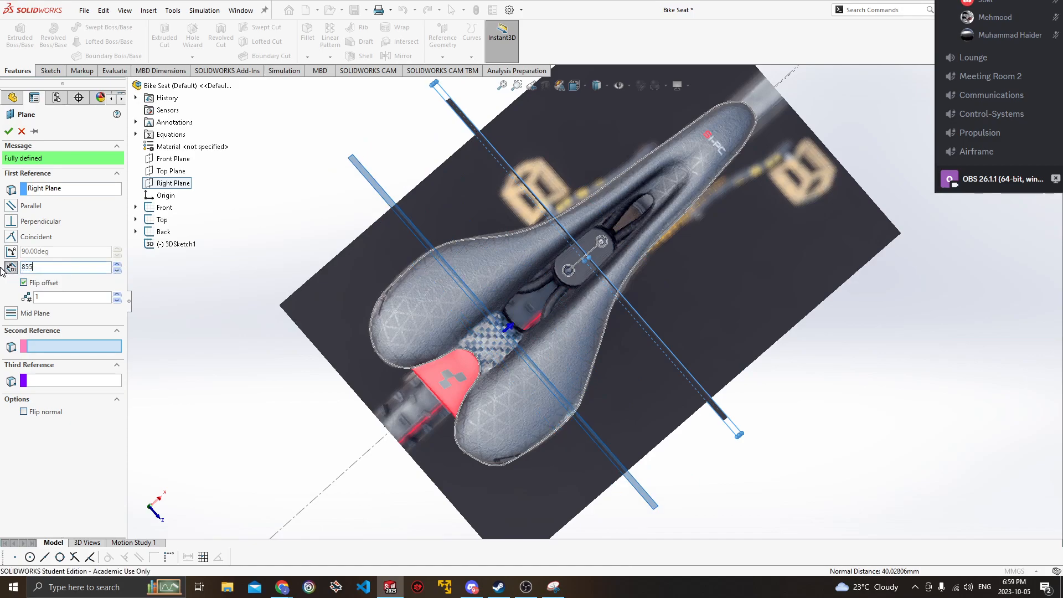
key(Return)
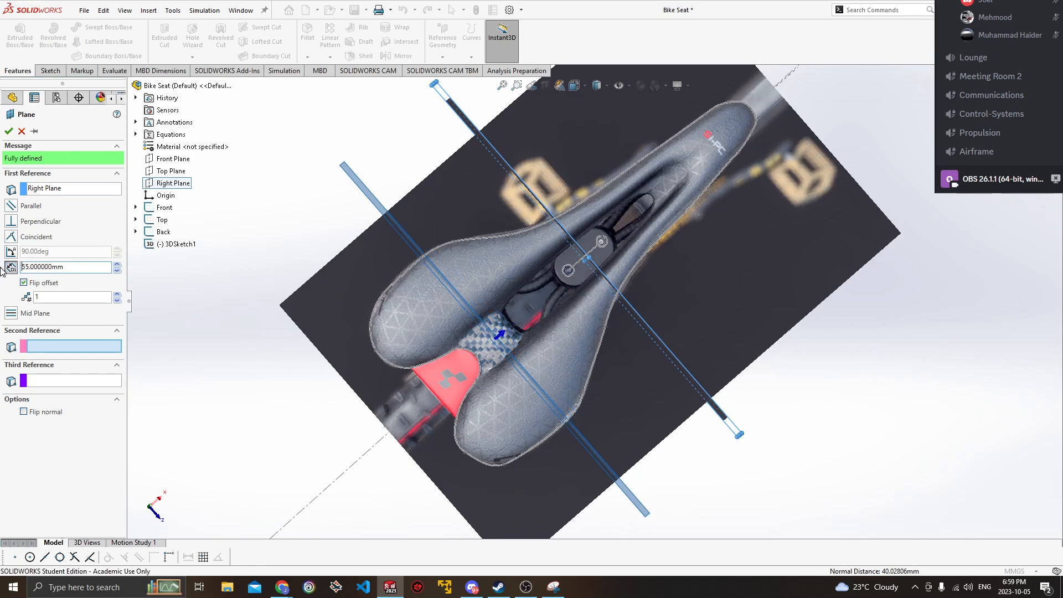
key(Return)
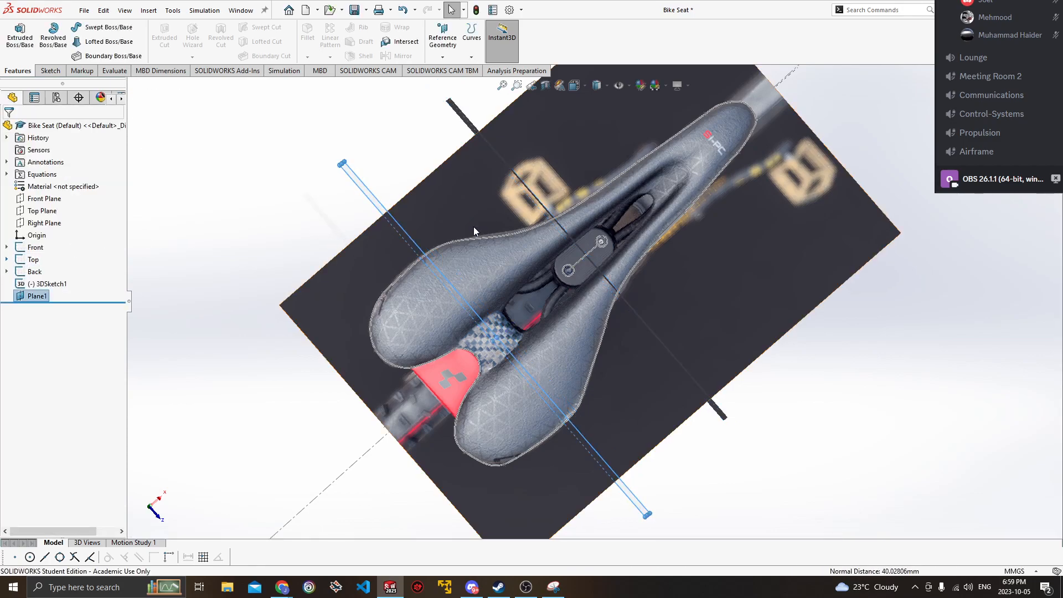
middle_drag(322, 202, 321, 185)
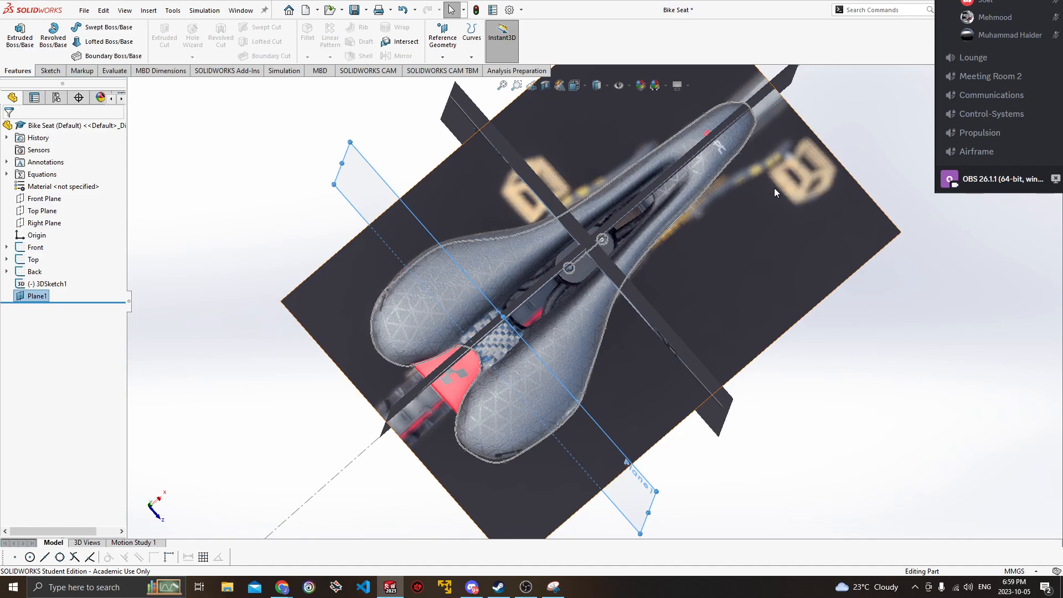
key(ctrl+s)
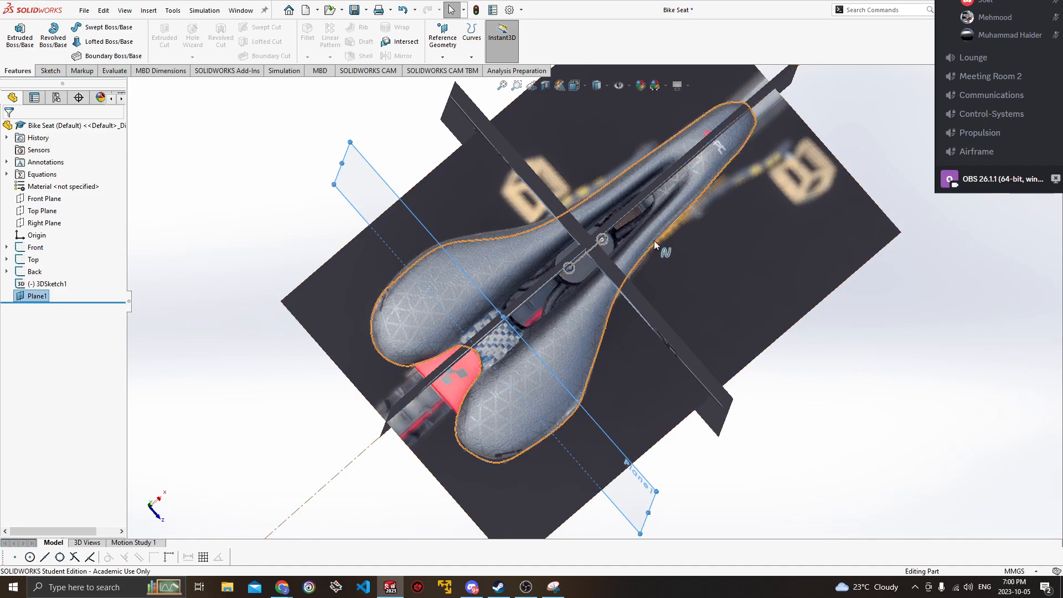
Open a 2D sketch on the new offset plane and face the saddle's rear photo squarely in the Left view.
middle_drag(656, 242, 644, 322)
middle_drag(195, 332, 215, 294)
click(50, 70)
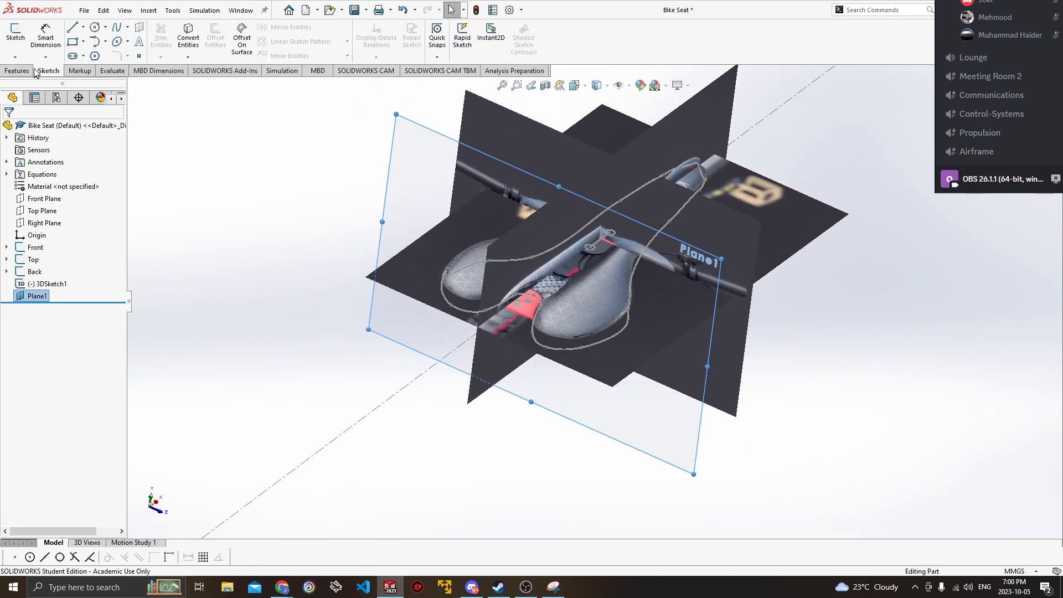
click(15, 57)
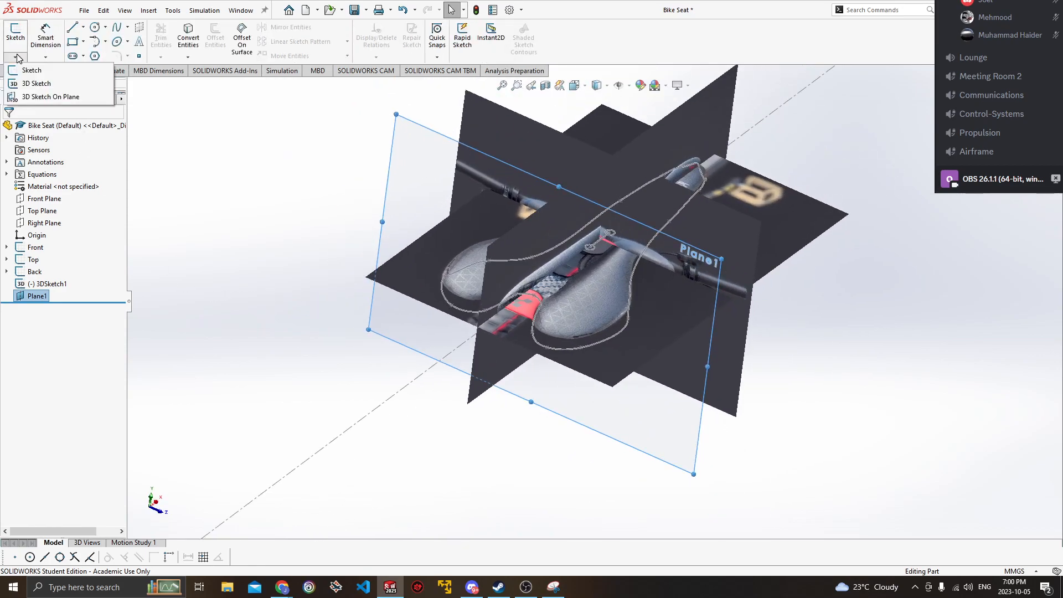
click(40, 71)
mouse_move(209, 167)
middle_down()
mouse_move(311, 225)
mouse_move(372, 285)
mouse_move(357, 223)
mouse_move(362, 108)
mouse_move(491, 205)
mouse_move(447, 185)
mouse_move(461, 193)
middle_up()
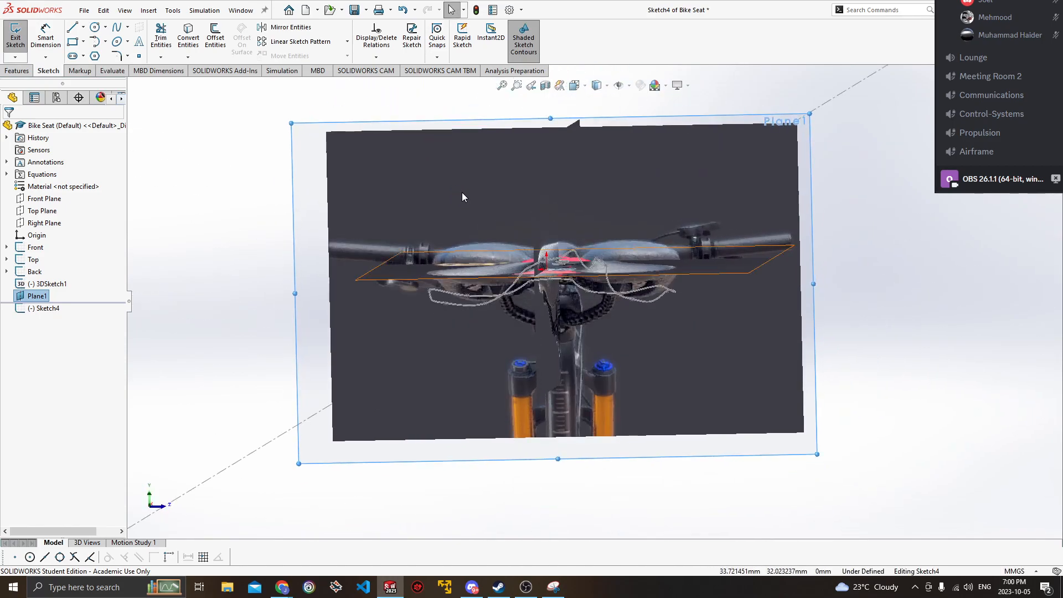
key(space)
click(440, 317)
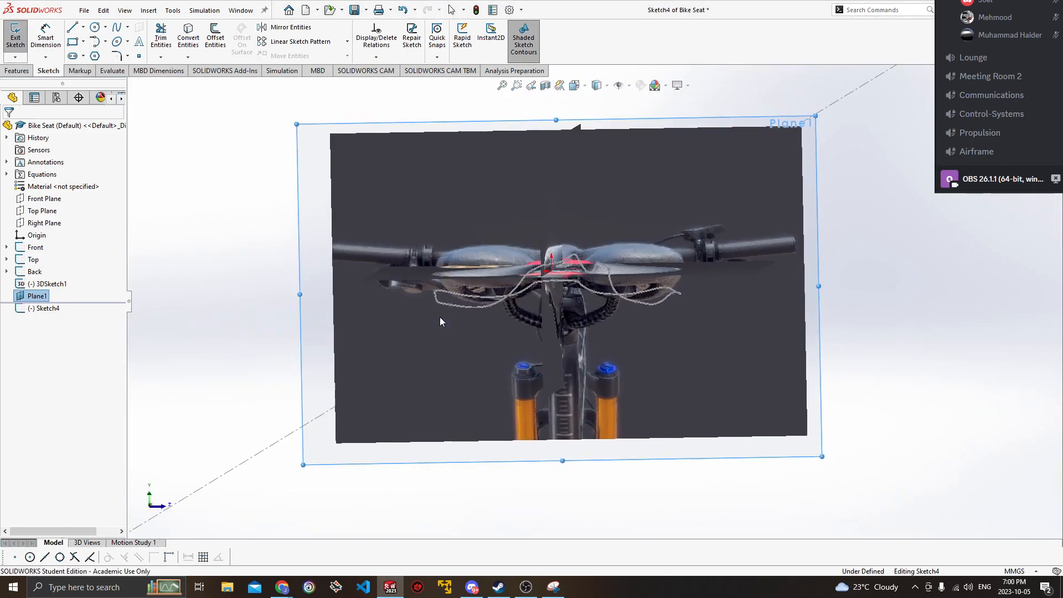
ctrl+middle_drag(529, 311, 511, 372)
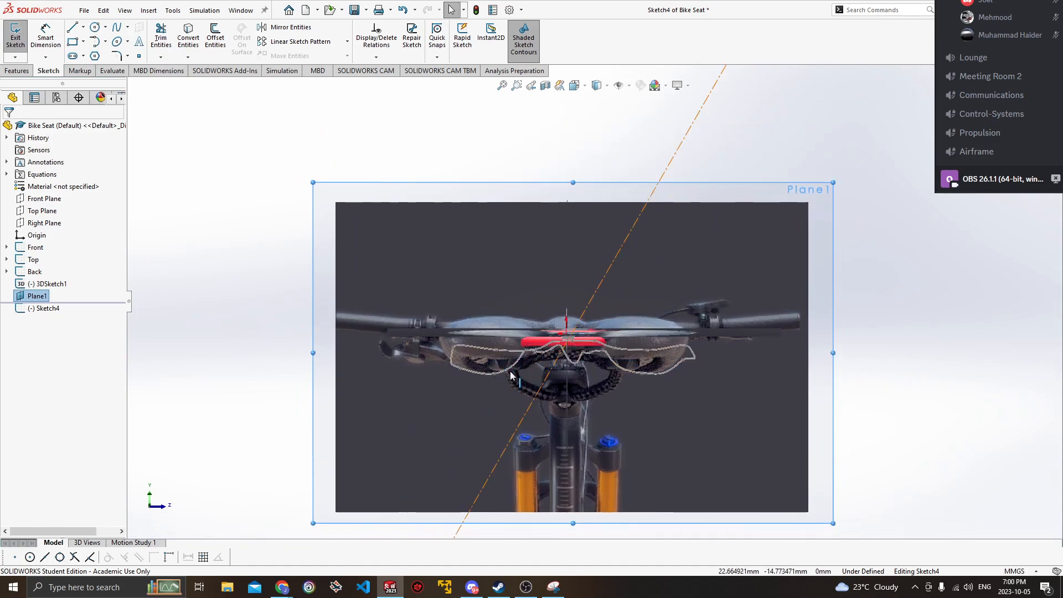
key(space)
click(481, 339)
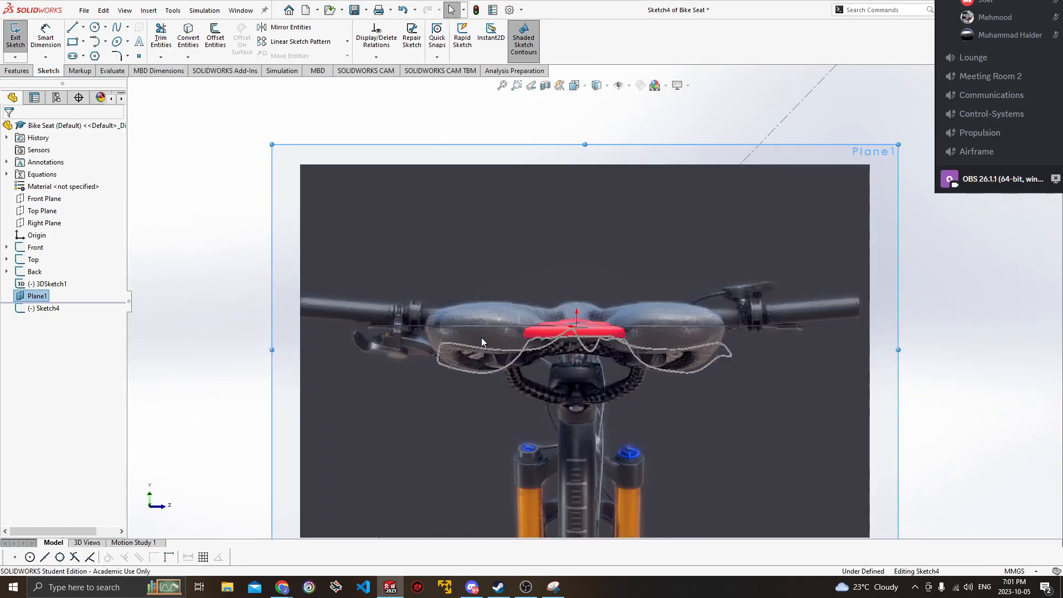
scroll(514, 320, up, 1)
scroll(530, 308, down, 5)
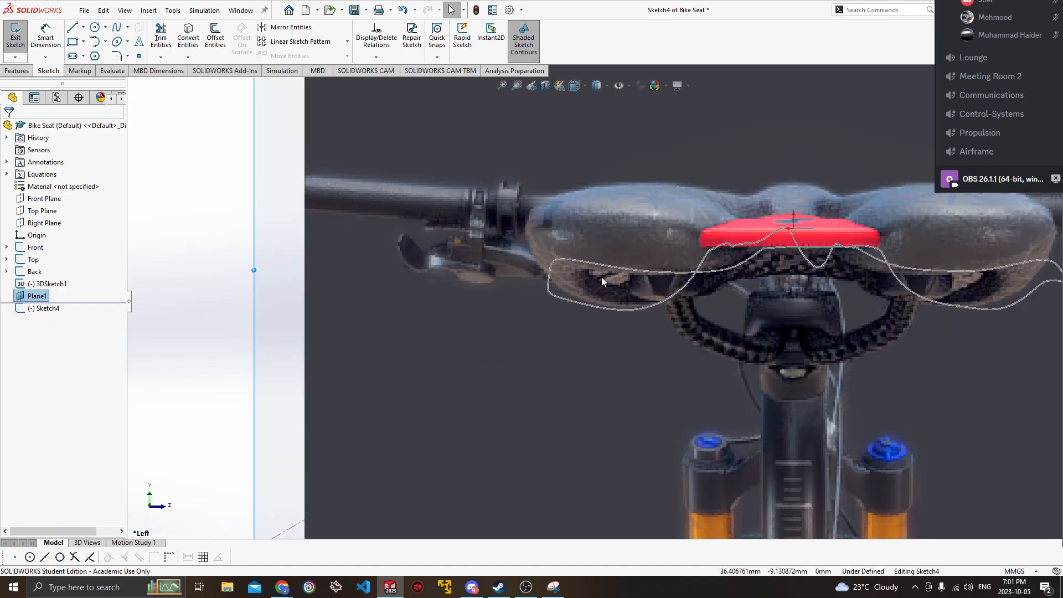
ctrl+middle_drag(602, 277, 407, 312)
scroll(407, 312, down, 1)
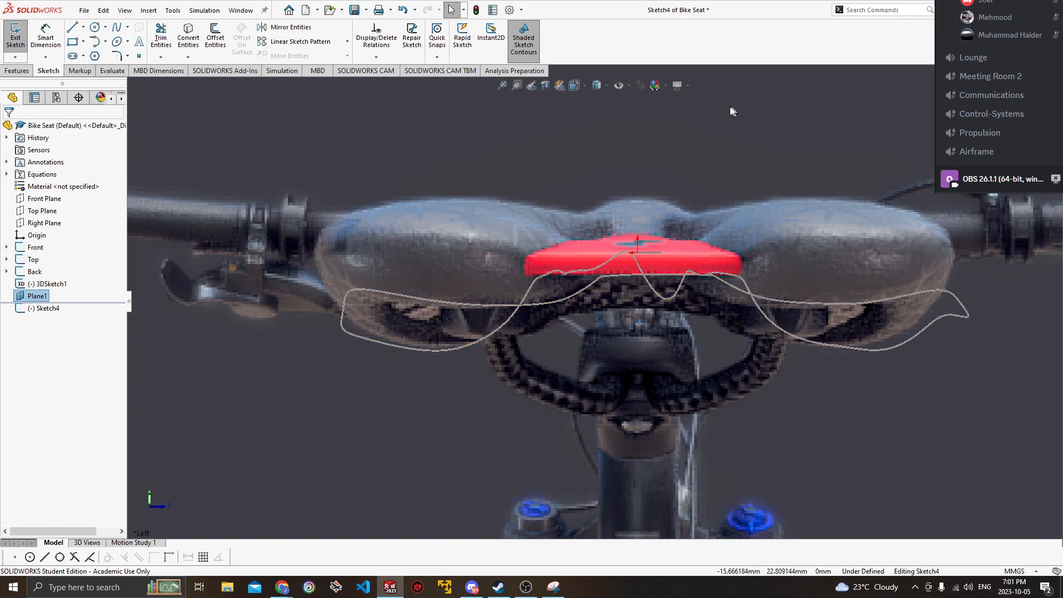
Start a spline at the lower left edge of the saddle's rear profile and trace over both humps and the central dip to the right side.
click(117, 28)
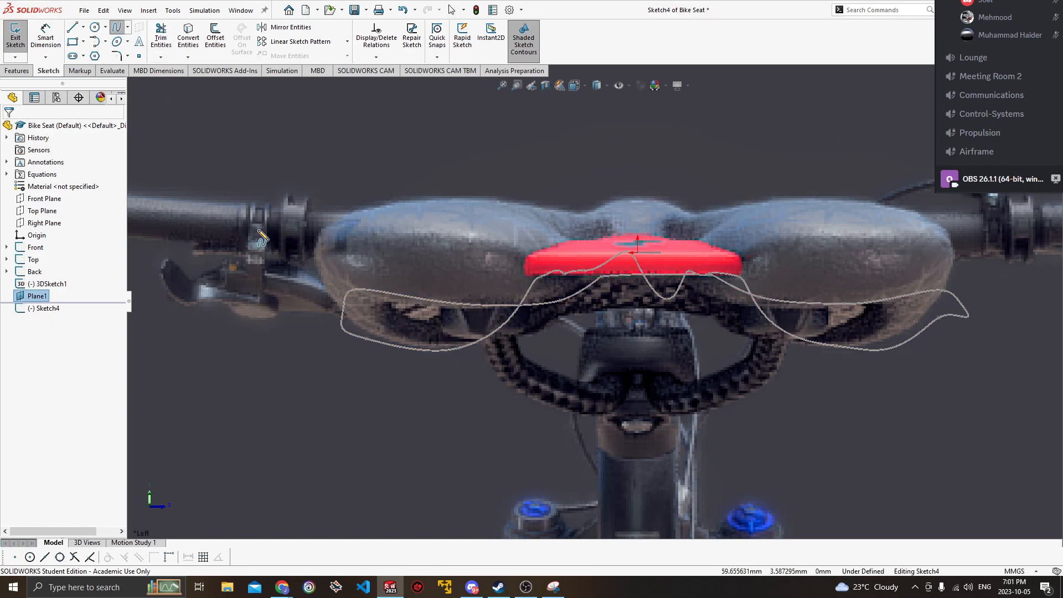
click(346, 318)
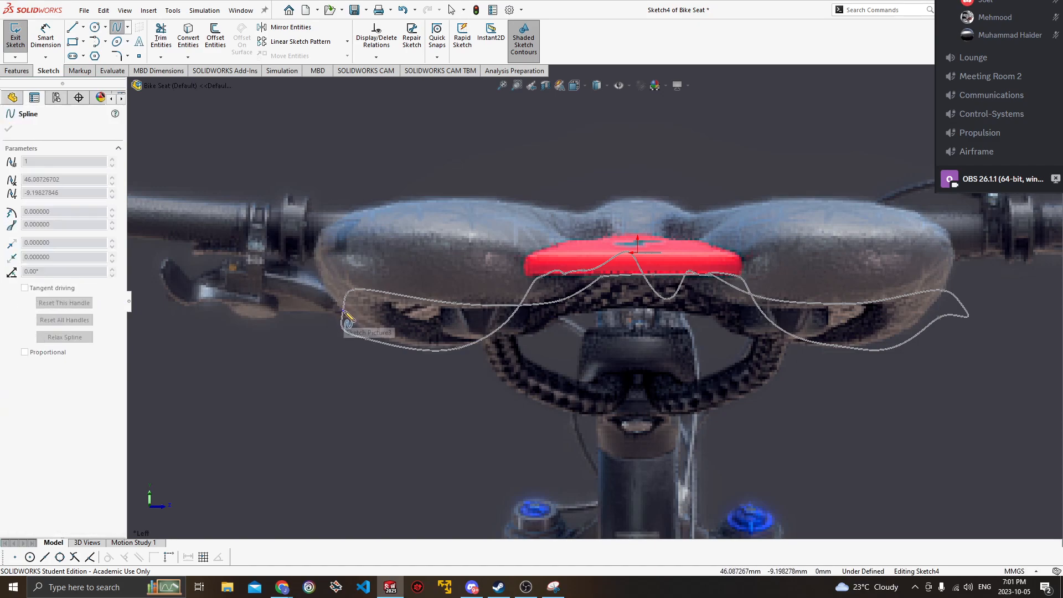
click(314, 253)
click(374, 208)
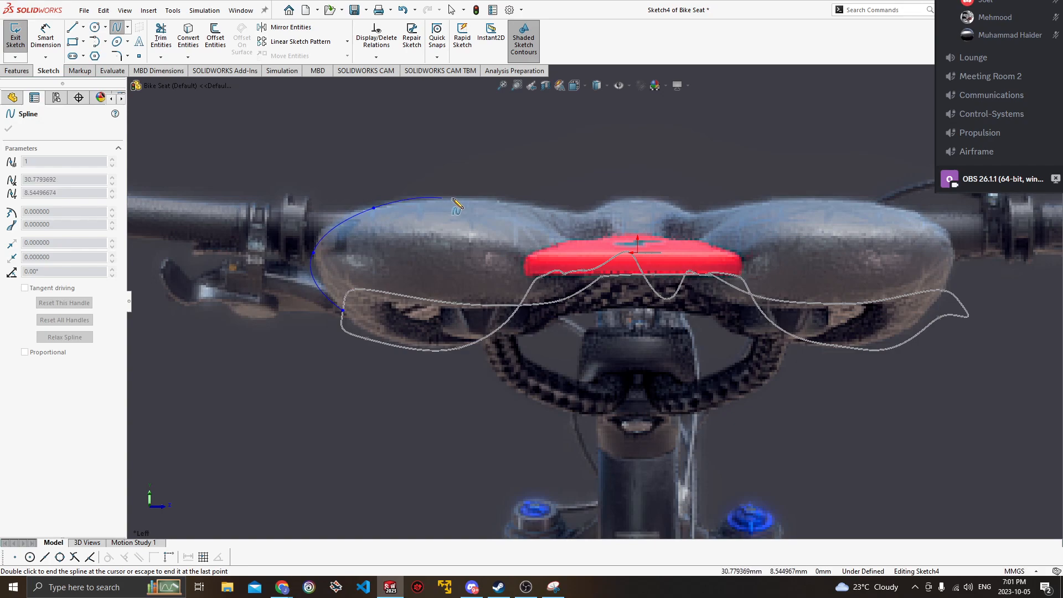
click(479, 203)
click(571, 240)
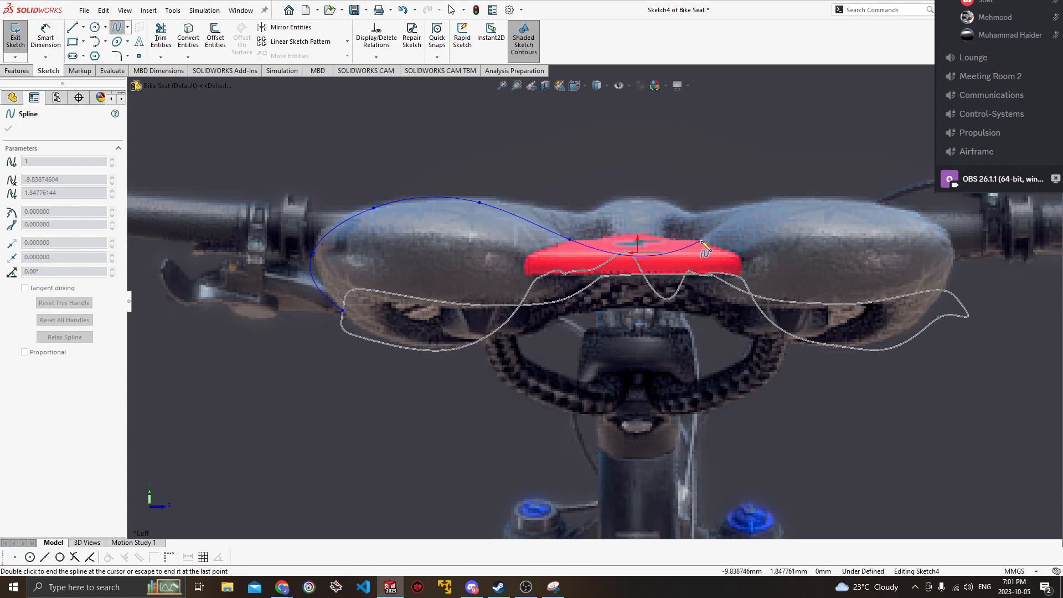
click(637, 252)
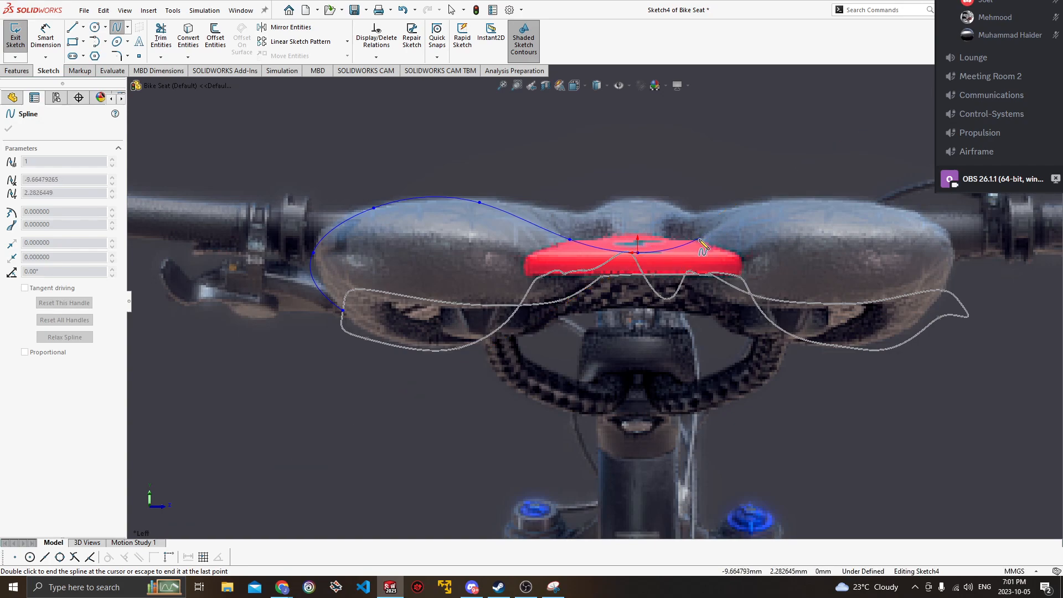
click(700, 240)
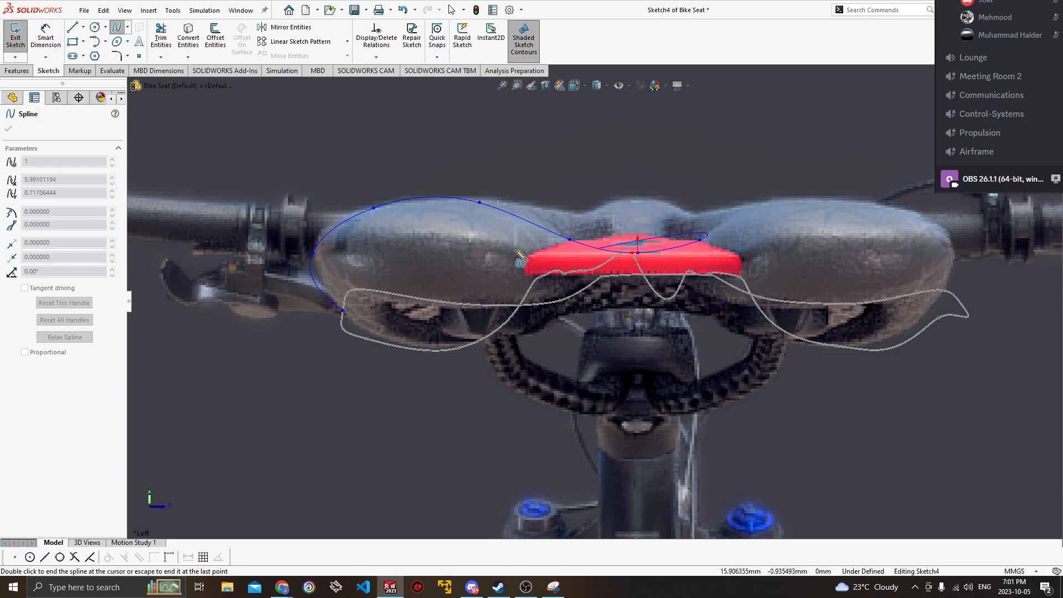
click(756, 206)
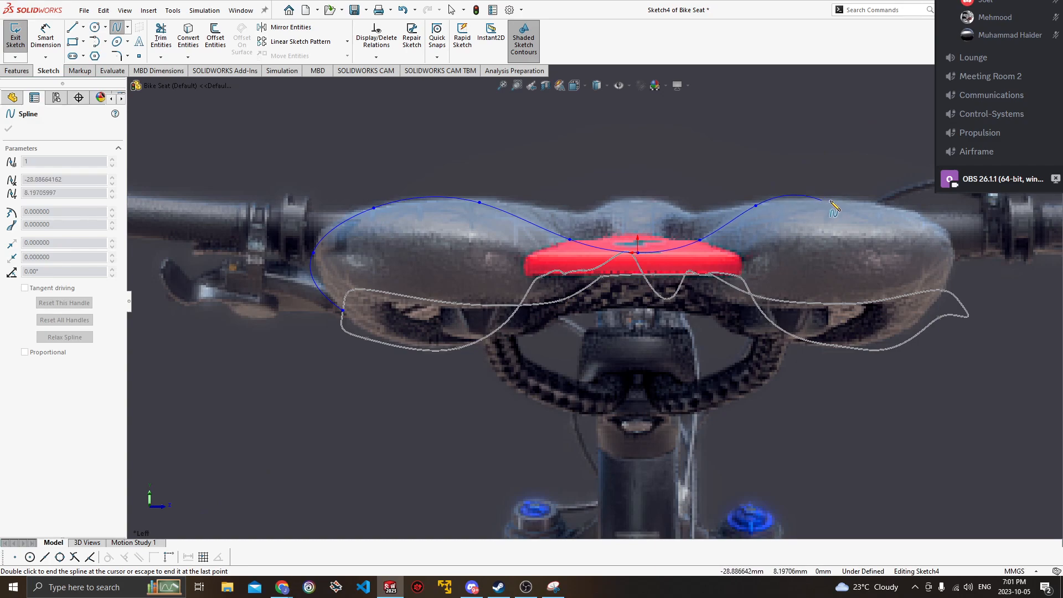
click(828, 200)
click(913, 210)
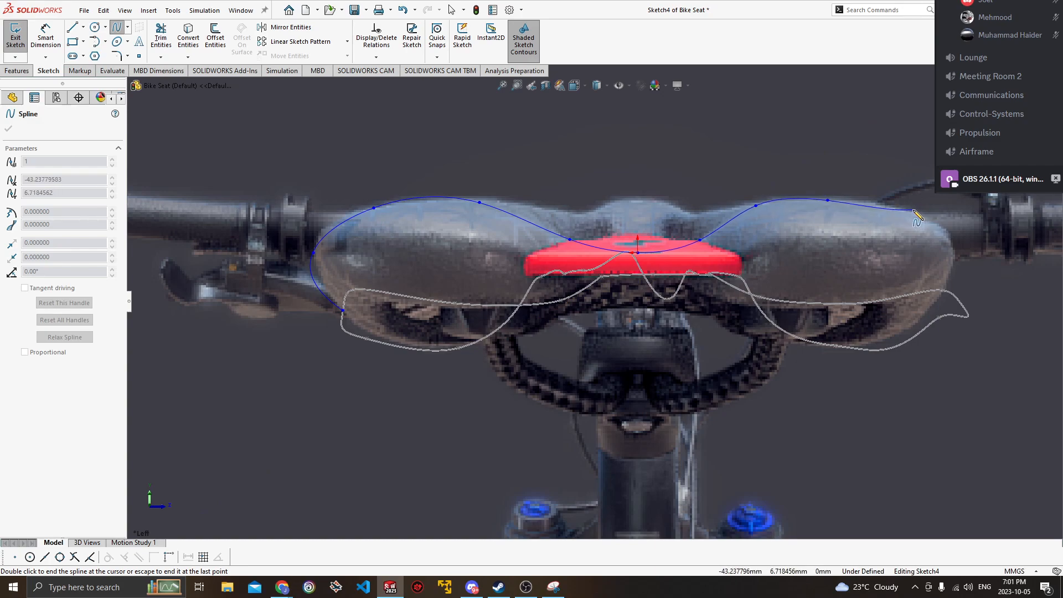
click(955, 248)
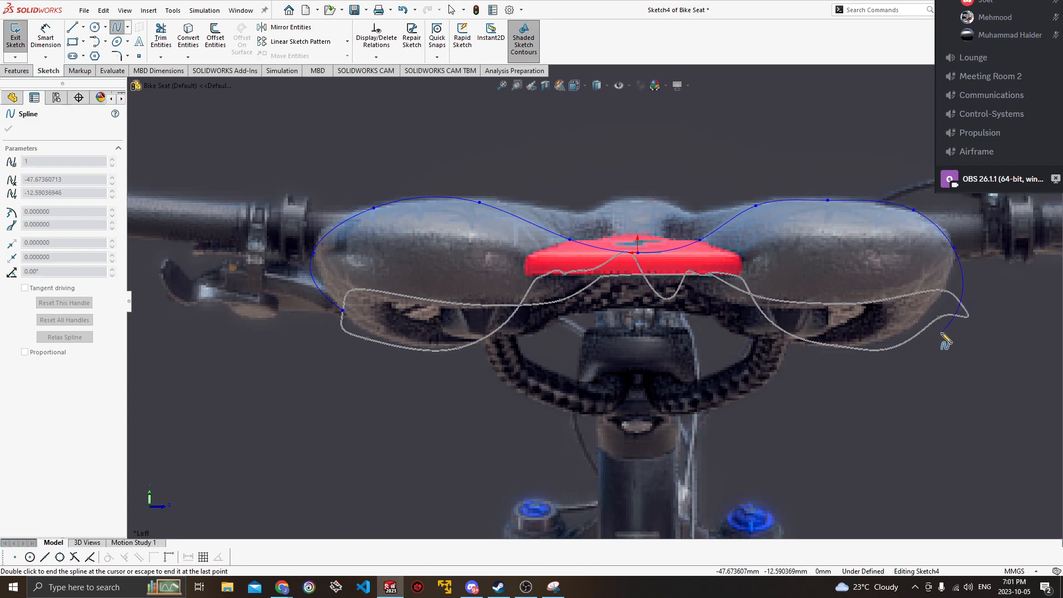
Continue the spline along the saddle's underside, arching beneath the centre, and close it at its starting point on the left.
click(912, 329)
click(825, 344)
click(749, 334)
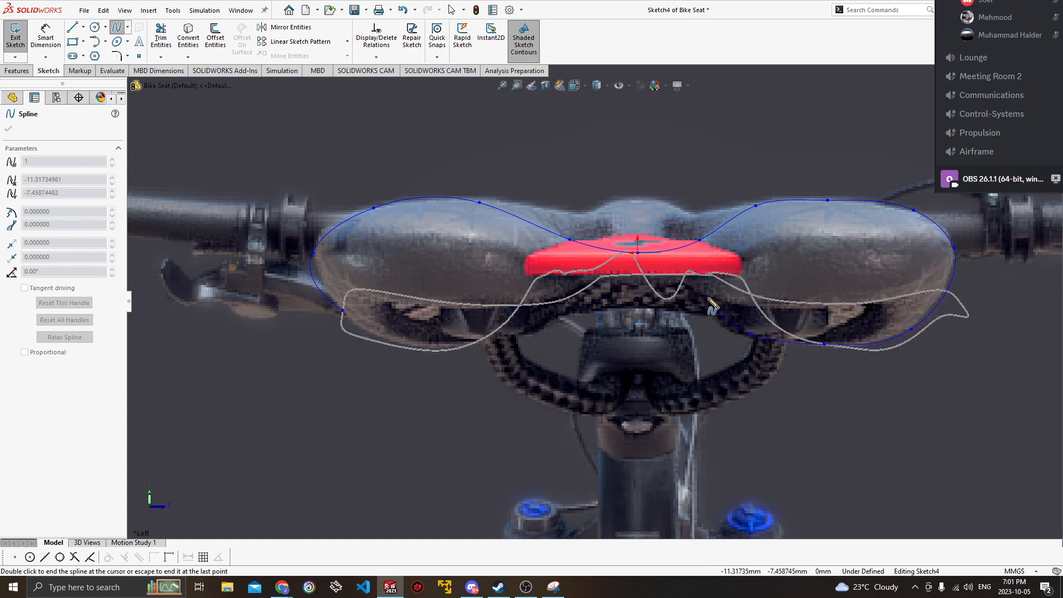
click(694, 275)
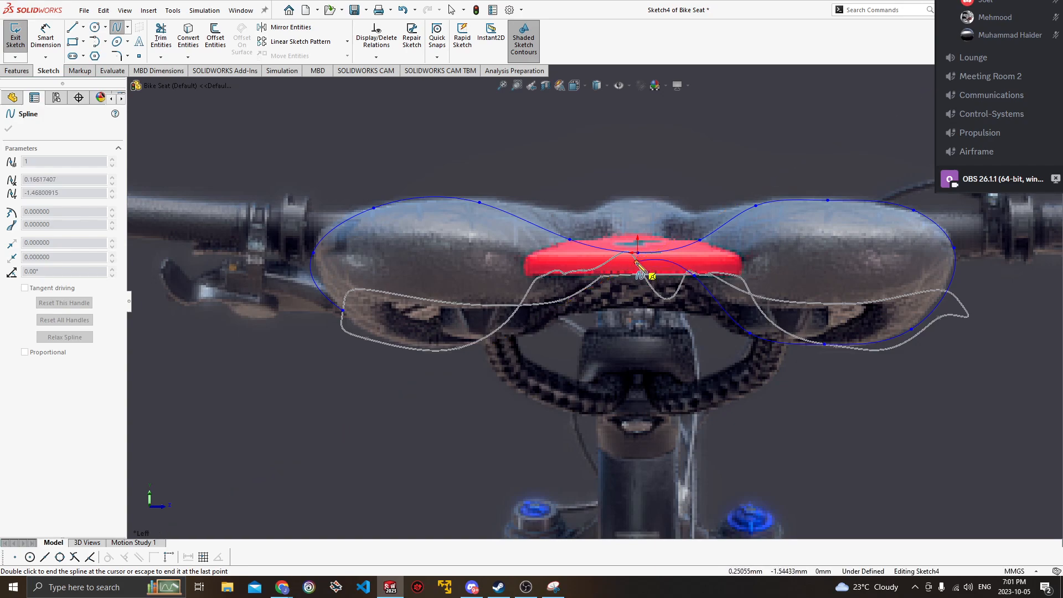
click(637, 261)
click(572, 287)
click(535, 331)
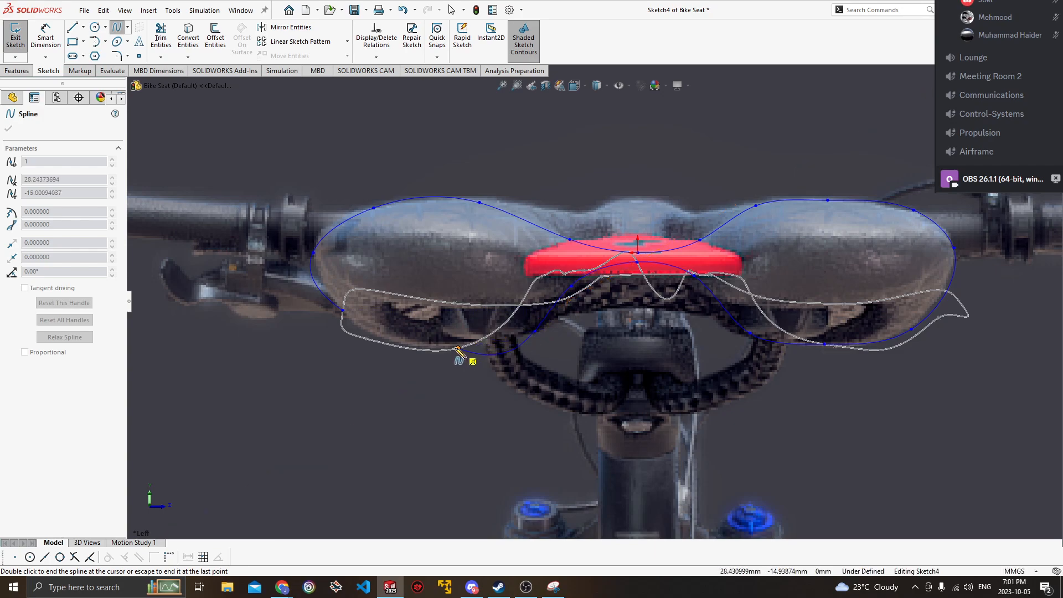
click(477, 345)
click(396, 344)
click(343, 311)
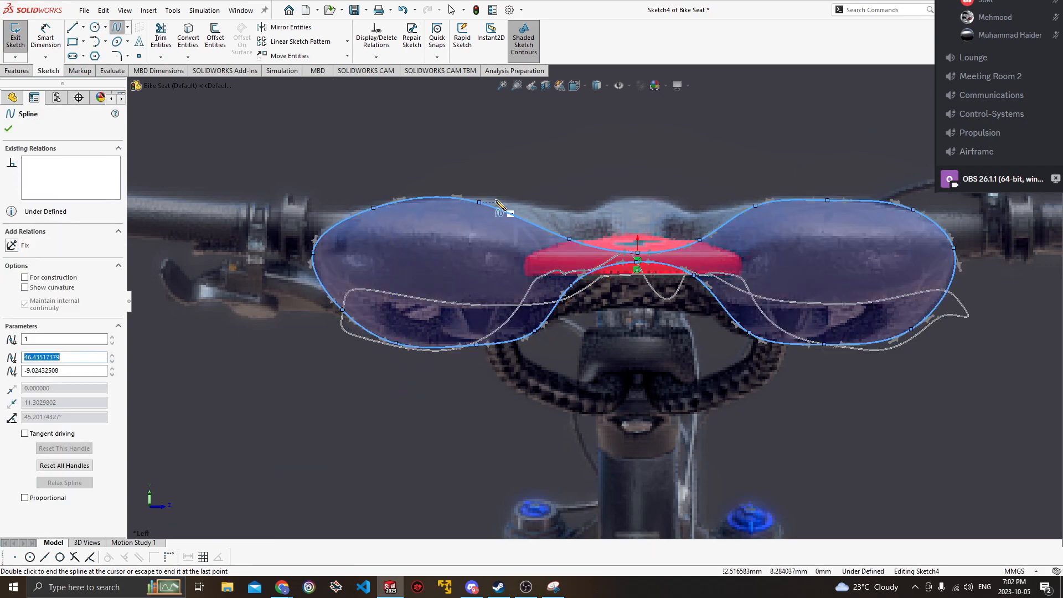
Add a Pierce relation between the profile spline's lower left end point and the saddle's 3D outline curve.
middle_drag(612, 185, 670, 272)
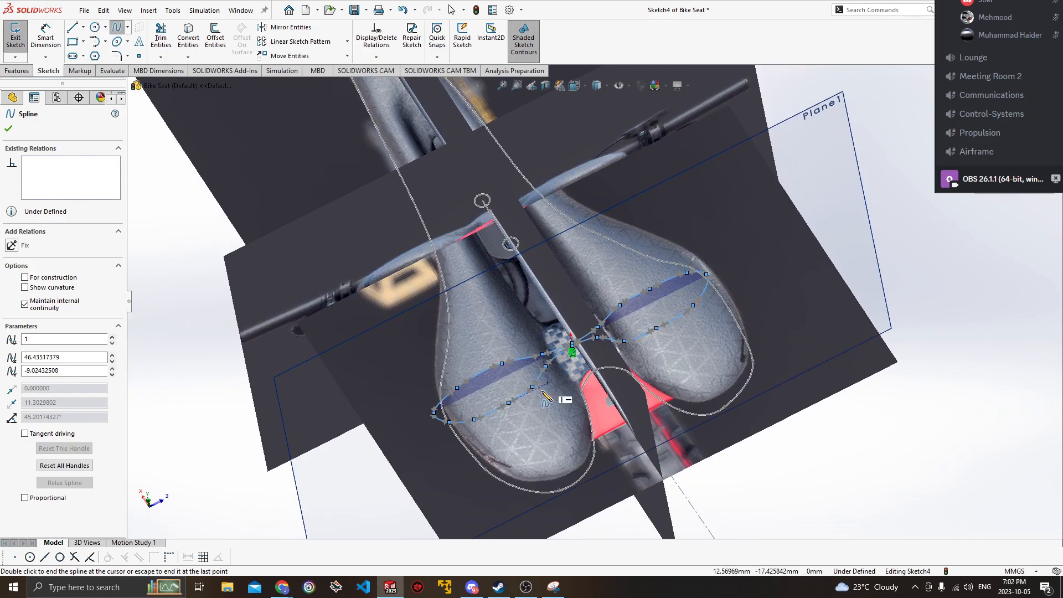
mouse_move(447, 395)
middle_down()
mouse_move(525, 287)
mouse_move(460, 284)
mouse_move(547, 292)
mouse_move(554, 402)
mouse_move(538, 378)
mouse_move(548, 354)
mouse_move(557, 388)
mouse_move(574, 305)
mouse_move(559, 343)
mouse_move(526, 319)
mouse_move(501, 363)
mouse_move(563, 437)
middle_up()
scroll(548, 355, down, 3)
scroll(557, 341, down, 1)
scroll(525, 319, up, 1)
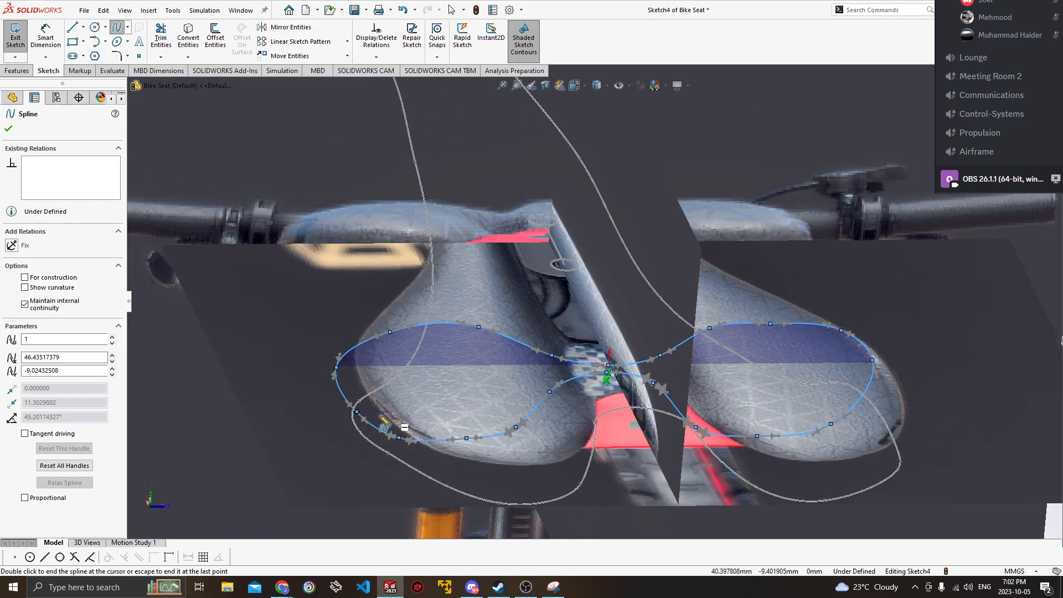
click(357, 412)
ctrl+click(354, 421)
ctrl+click(353, 424)
click(12, 307)
Add a Pierce relation between the profile spline's lower right point and the saddle's 3D outline curve.
middle_drag(292, 394, 294, 368)
ctrl+middle_drag(522, 371, 306, 386)
click(636, 367)
ctrl+click(650, 399)
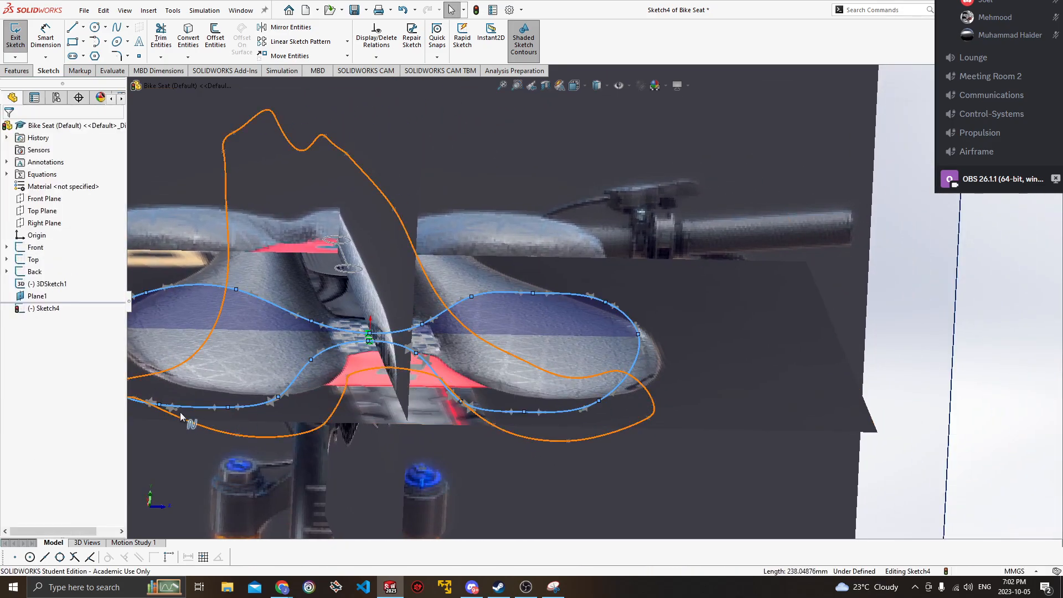
click(600, 402)
ctrl+click(654, 398)
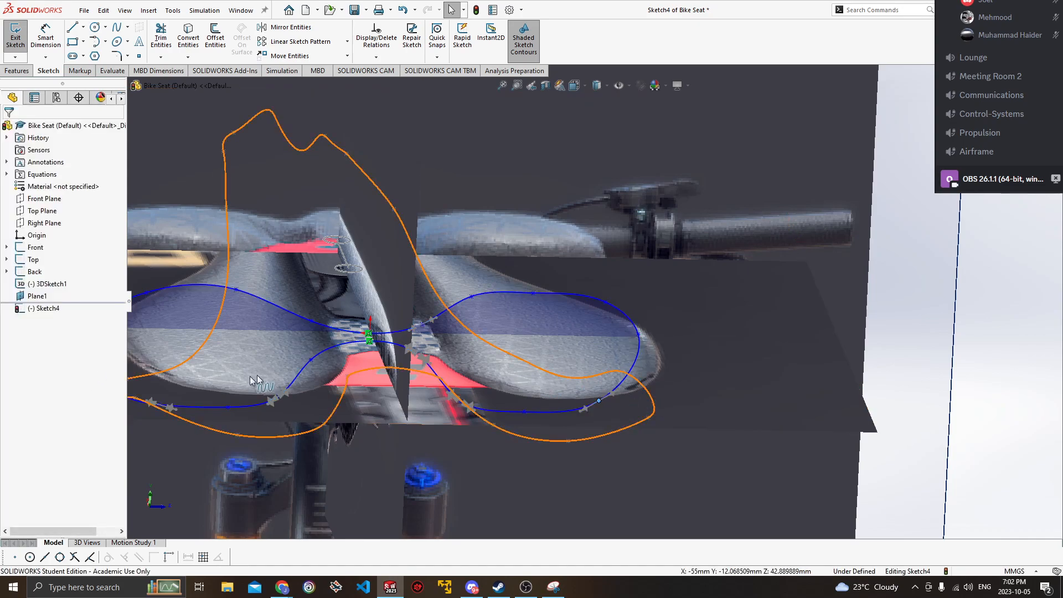
click(12, 308)
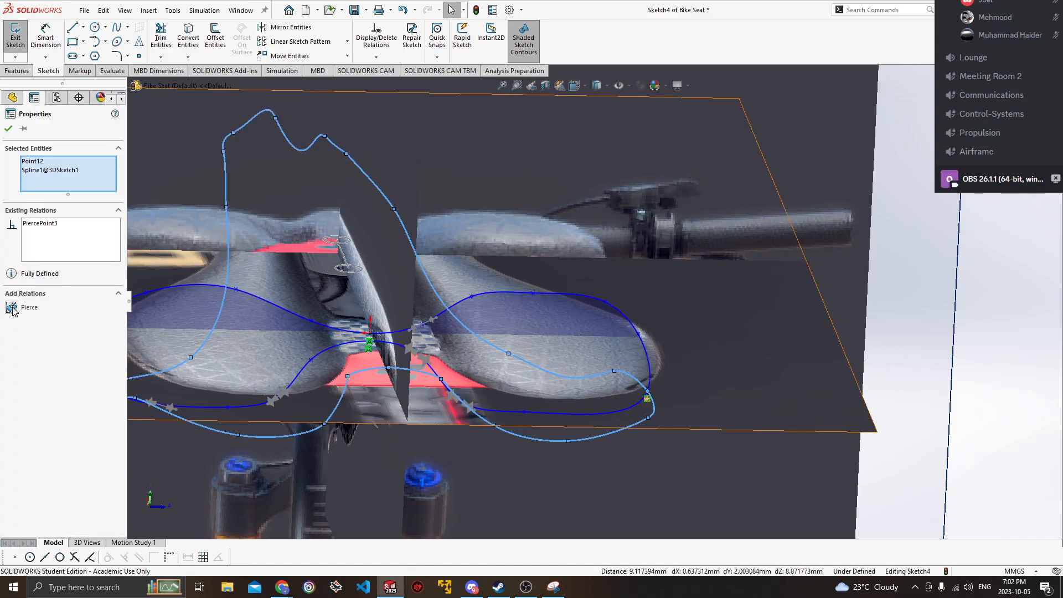
click(9, 128)
Compare the pierced profile and the 3D outline with the rear photo, squarely in the Left view and at an angle.
key(space)
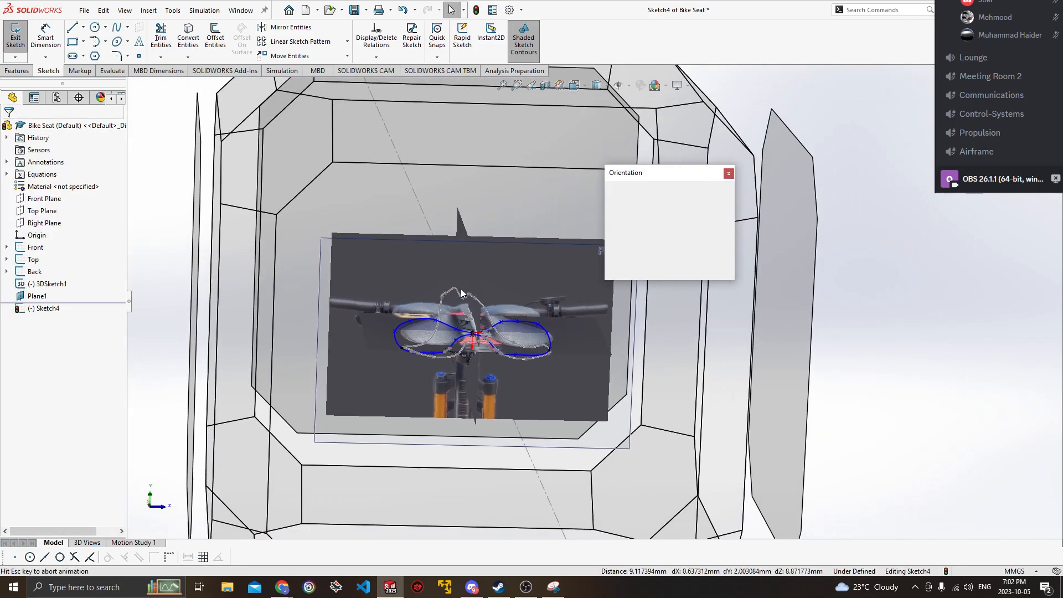
click(453, 294)
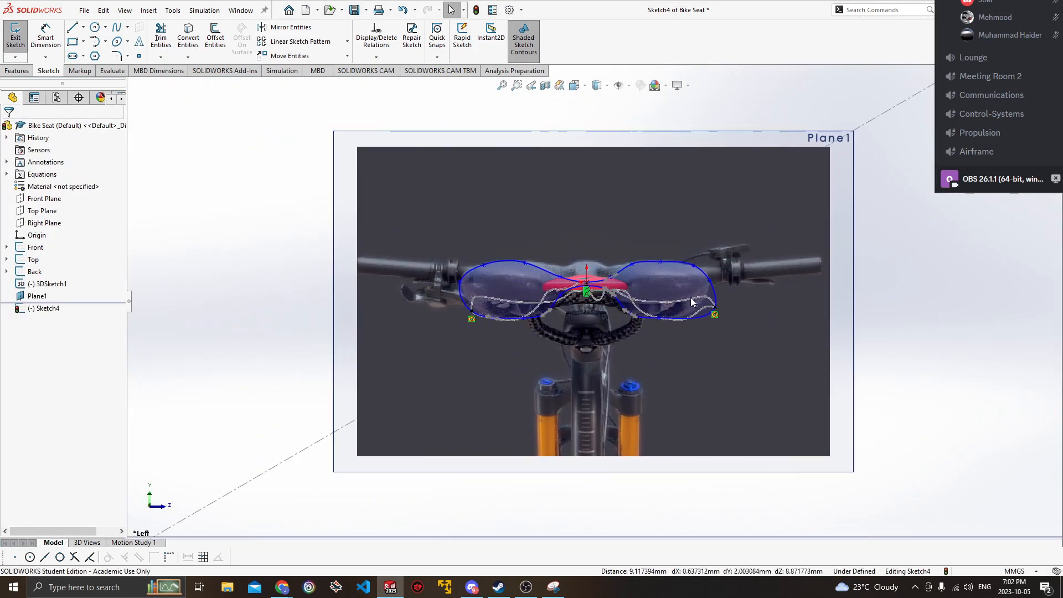
scroll(679, 294, down, 5)
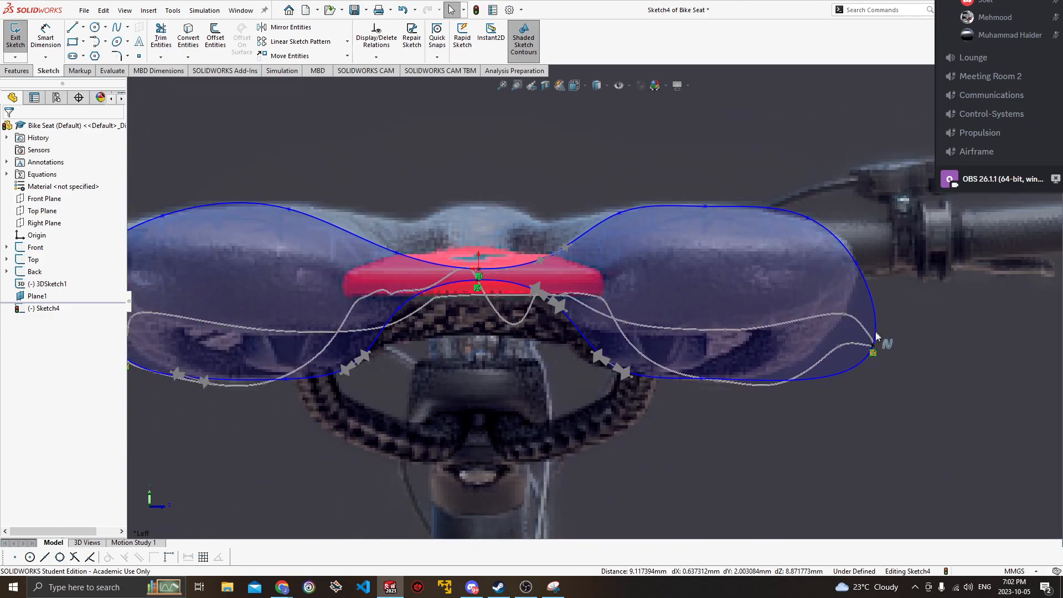
mouse_move(669, 318)
middle_down()
mouse_move(657, 308)
mouse_move(664, 315)
middle_up()
scroll(612, 321, up, 1)
key(space)
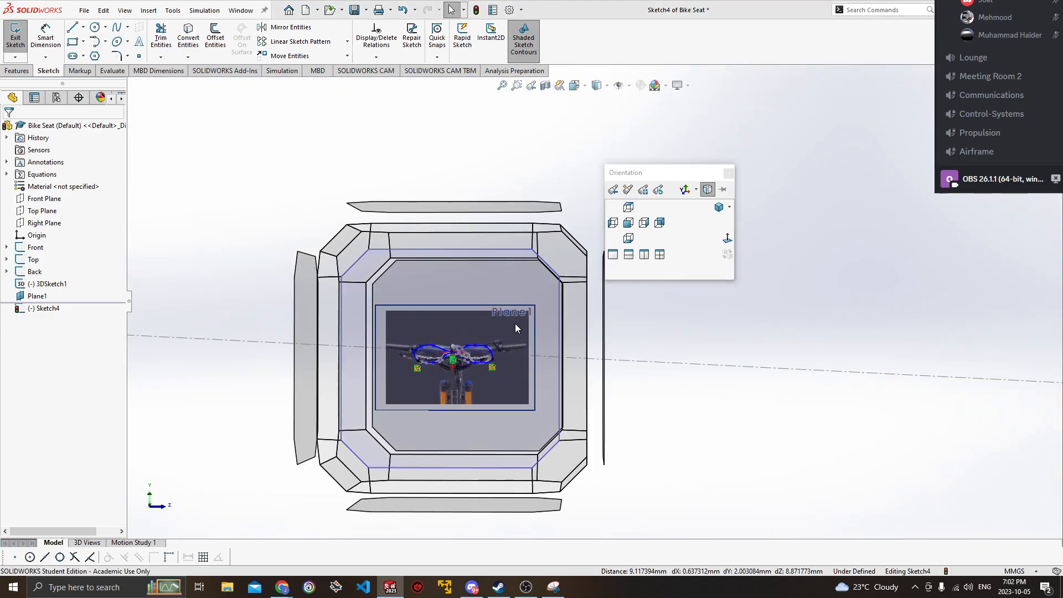
click(515, 323)
scroll(570, 308, down, 4)
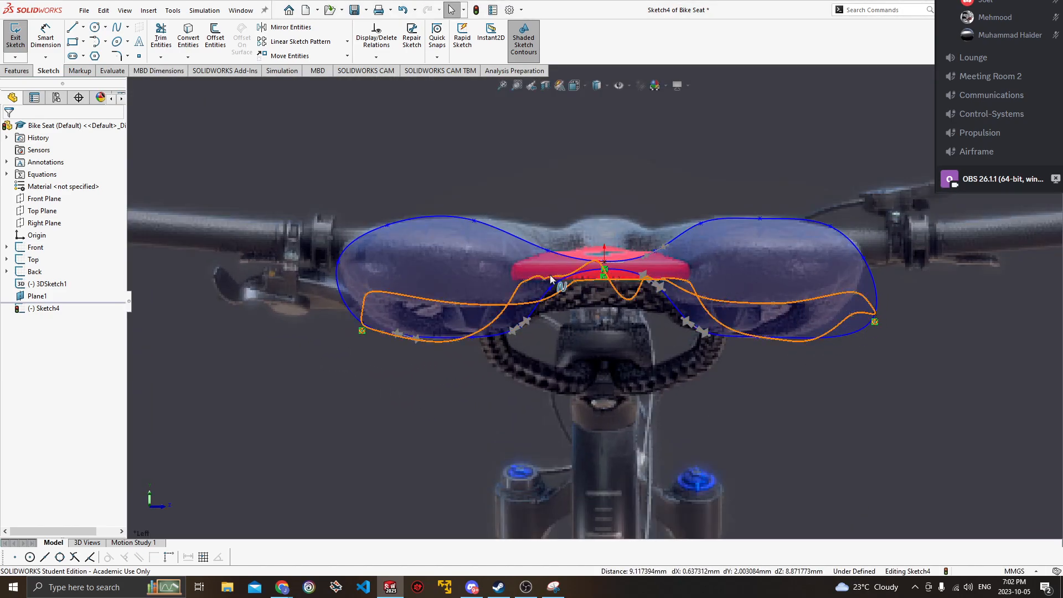
scroll(756, 273, up, 5)
middle_drag(749, 277, 820, 312)
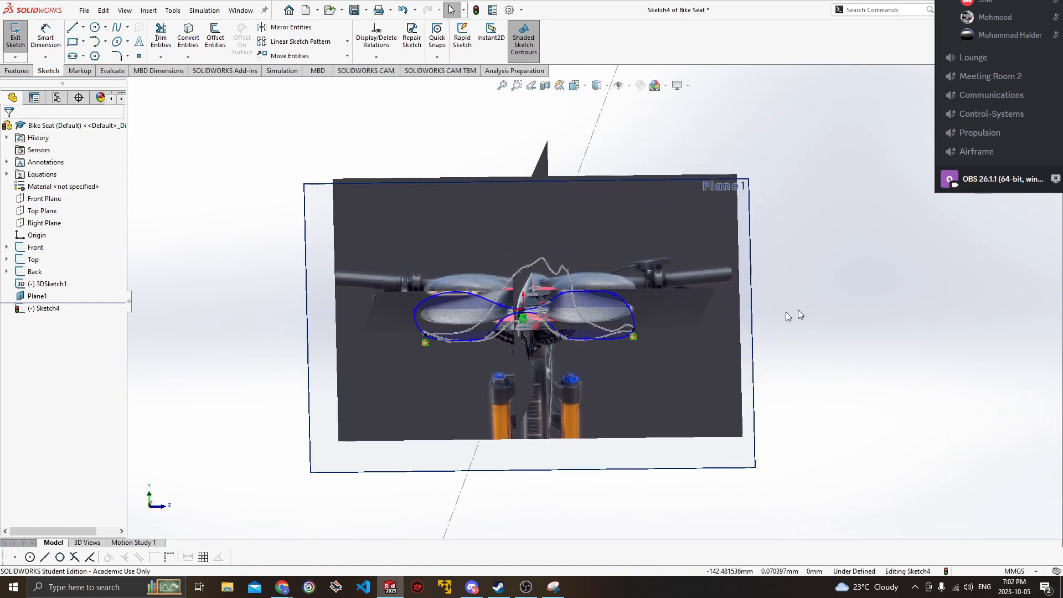
Close the profile sketch and open 3DSketch1 for editing with the model rolled back to before Plane1.
click(16, 38)
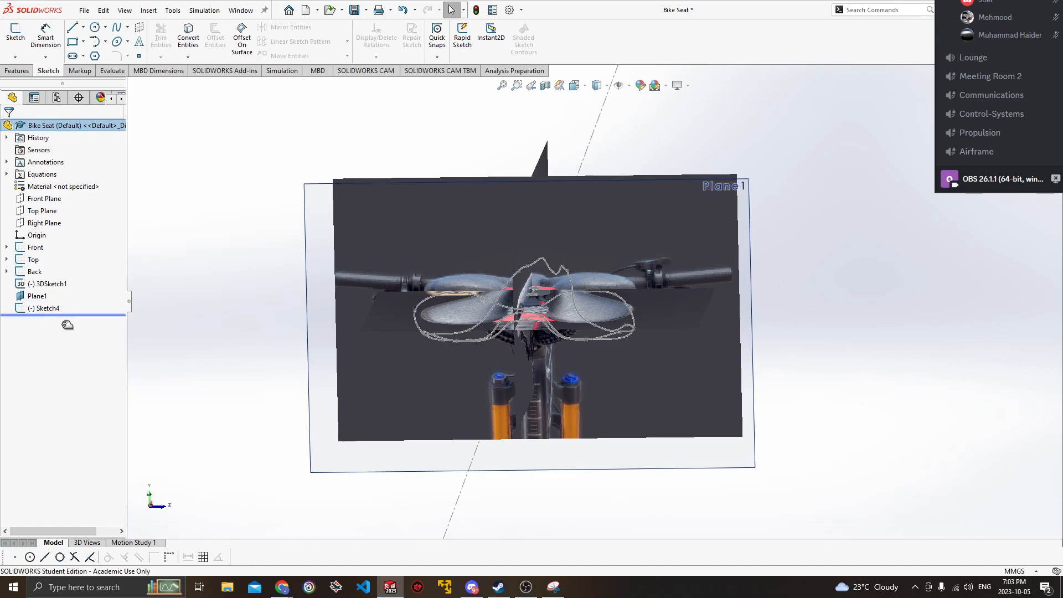
drag(67, 322, 64, 289)
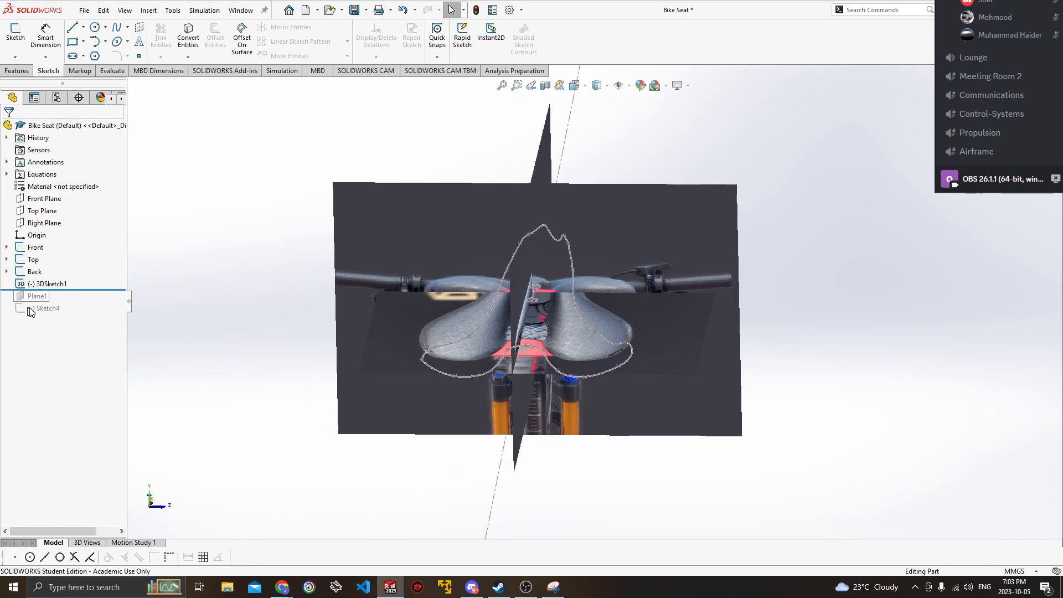
click(64, 284)
click(76, 253)
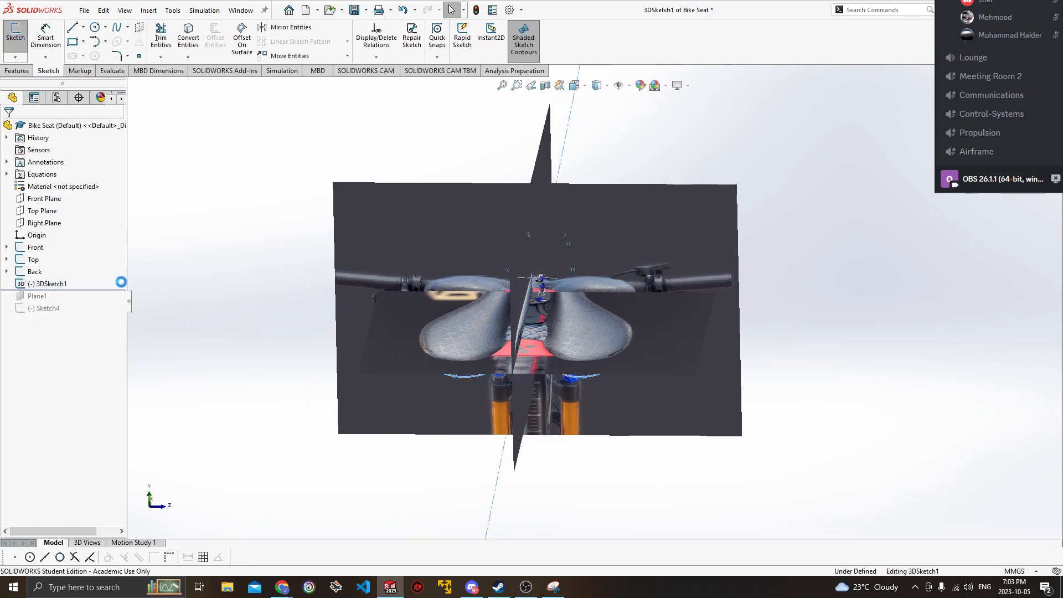
right_click(48, 285)
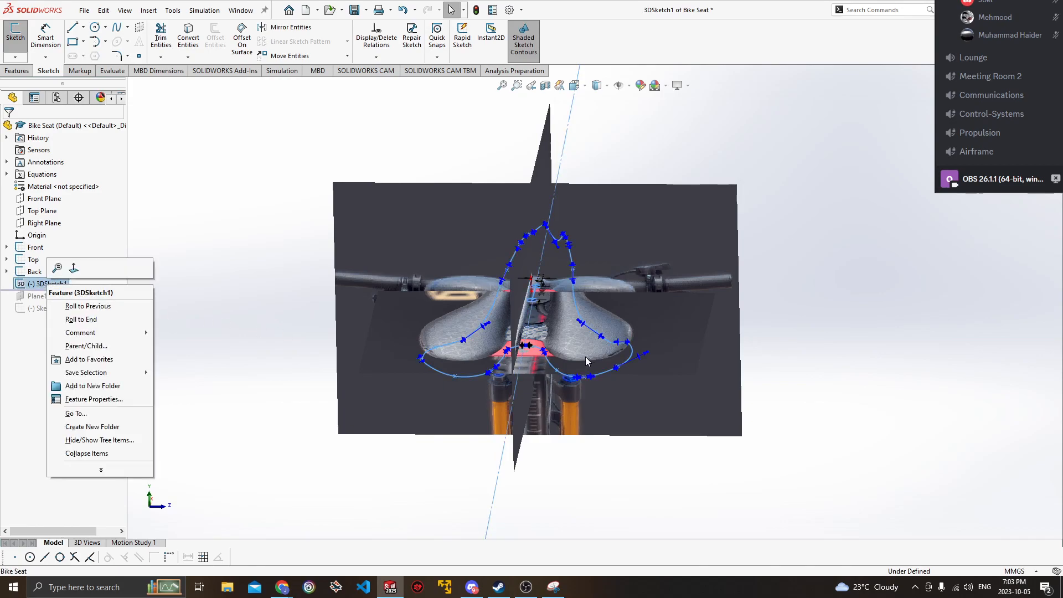
click(818, 304)
In the Left view, move the 3D outline's lower right spline point inward to about Y -10.5 mm, Z 44.3 mm, on the saddle's photographed edge.
key(space)
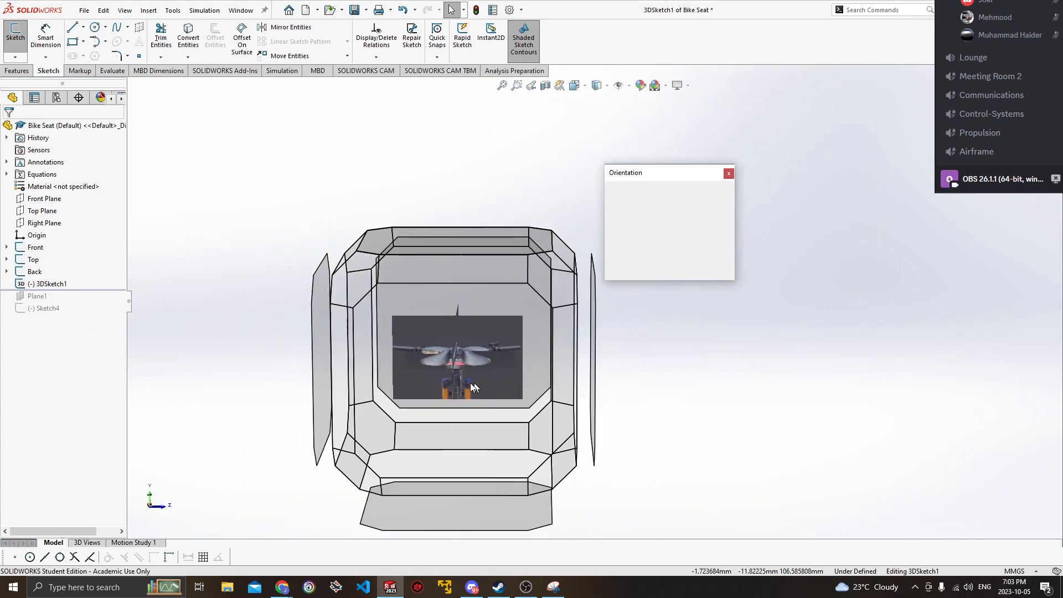
click(464, 386)
scroll(662, 309, down, 3)
scroll(663, 309, down, 3)
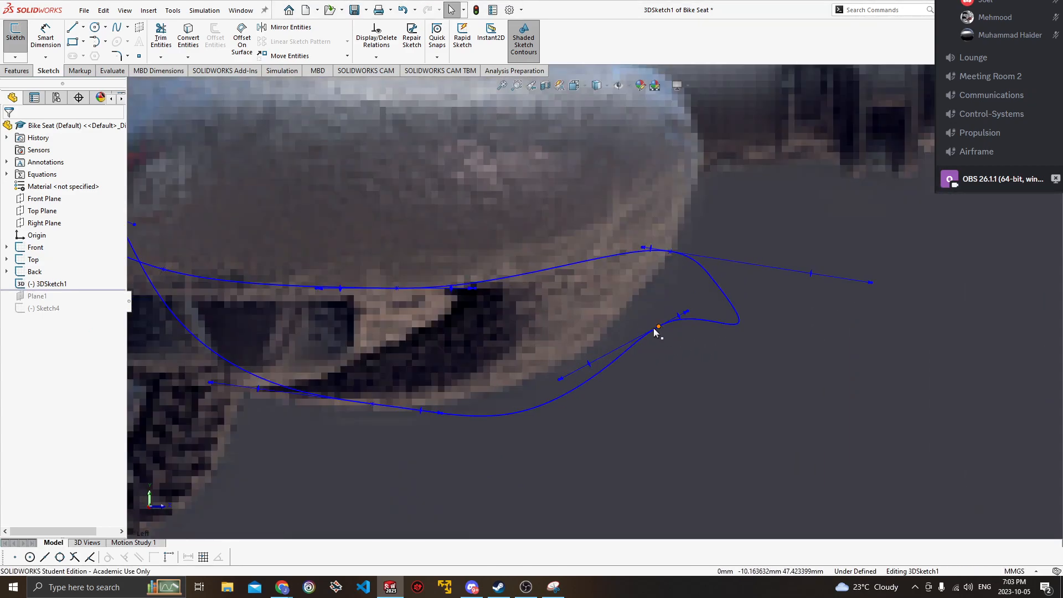
click(625, 329)
drag(626, 328, 607, 331)
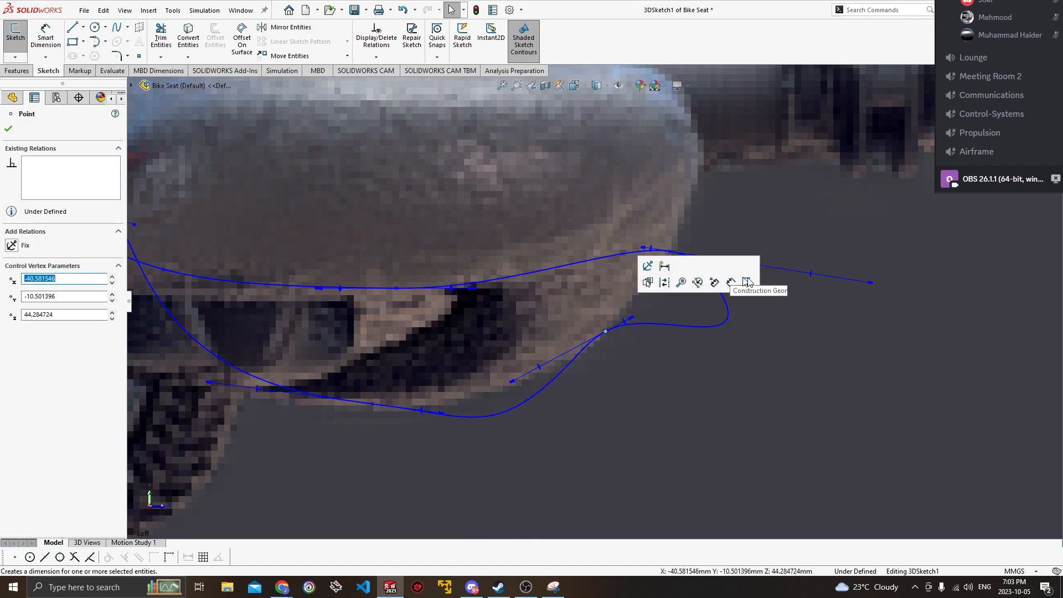
Adjust the tangent handles of the outline's two outer right spline points so the curve follows the saddle's lower edge without bulging outward.
drag(873, 284, 773, 258)
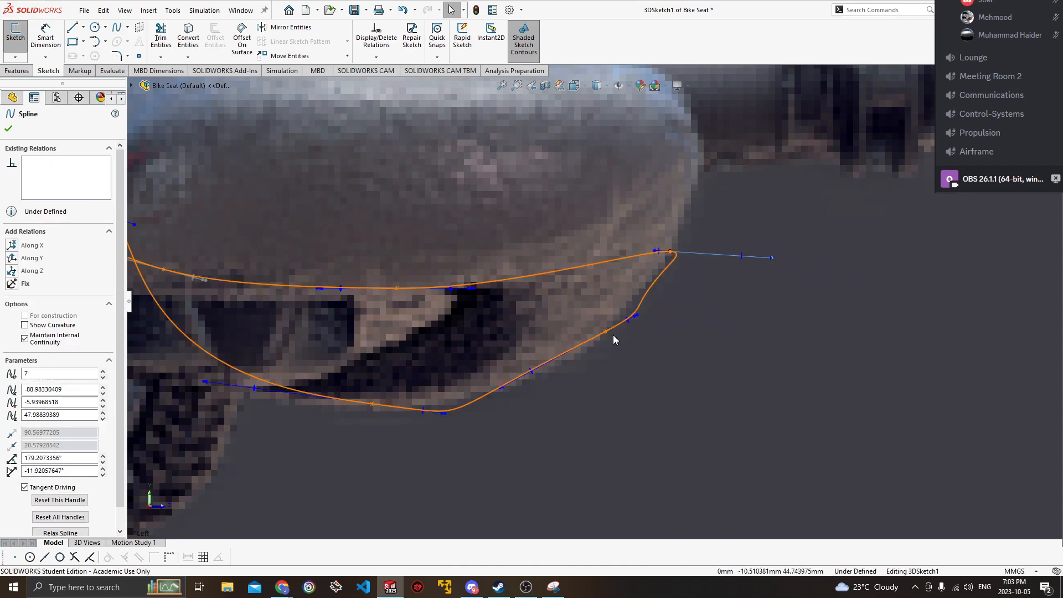
drag(637, 316, 619, 330)
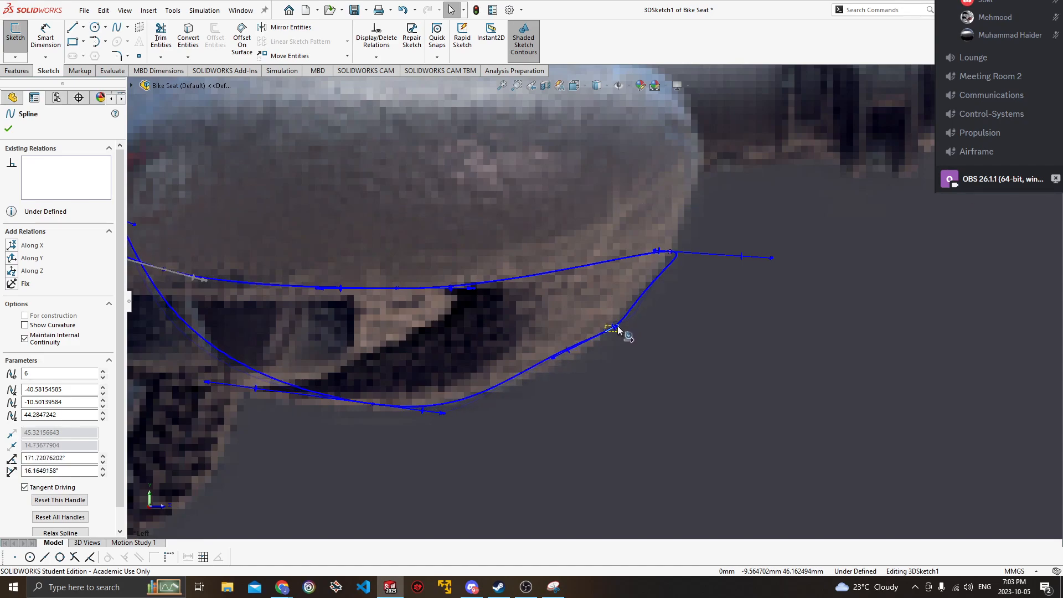
scroll(623, 383, up, 4)
ctrl+middle_drag(631, 413, 738, 393)
scroll(703, 385, up, 4)
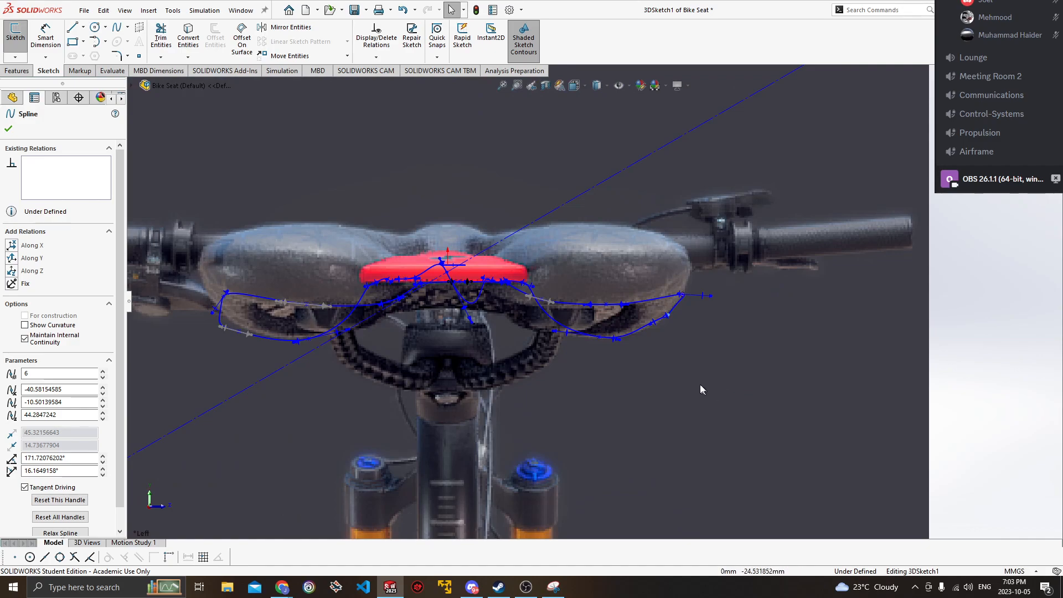
click(875, 337)
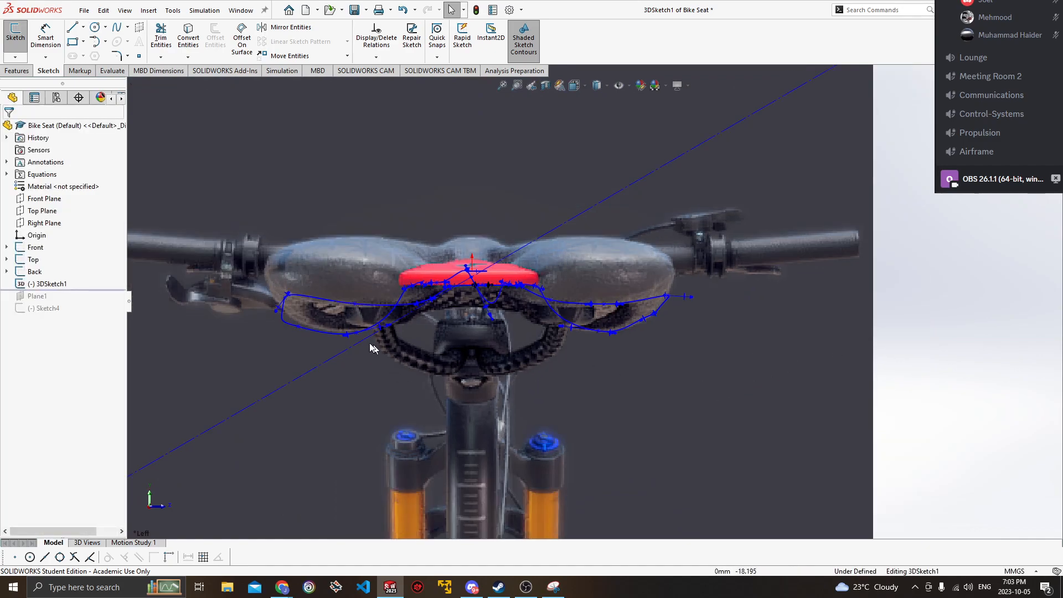
Move the 3D outline's lower left spline point to about Y -13 mm, Z -41.6 mm and adjust its tangent handle to the saddle's photographed edge.
click(299, 327)
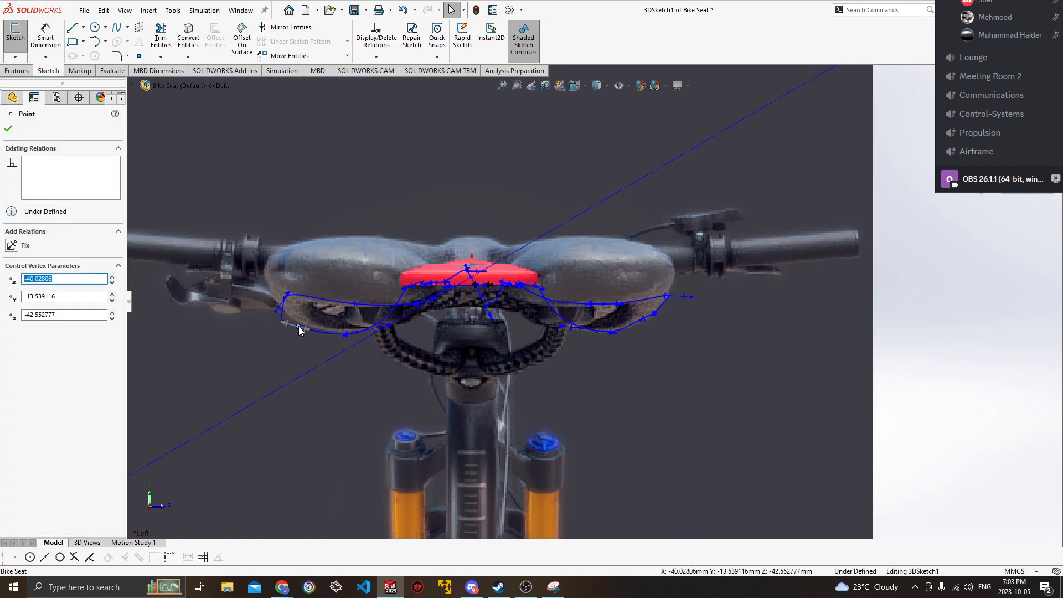
scroll(299, 327, down, 8)
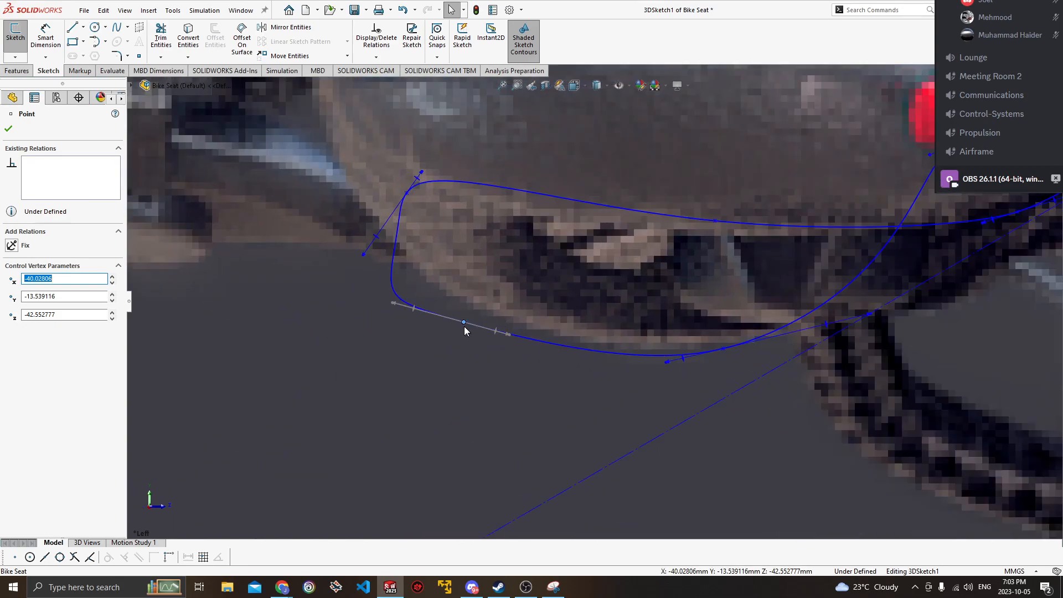
mouse_move(464, 322)
mouse_down()
mouse_move(481, 304)
mouse_move(481, 312)
mouse_up()
drag(413, 290, 446, 300)
scroll(520, 334, up, 10)
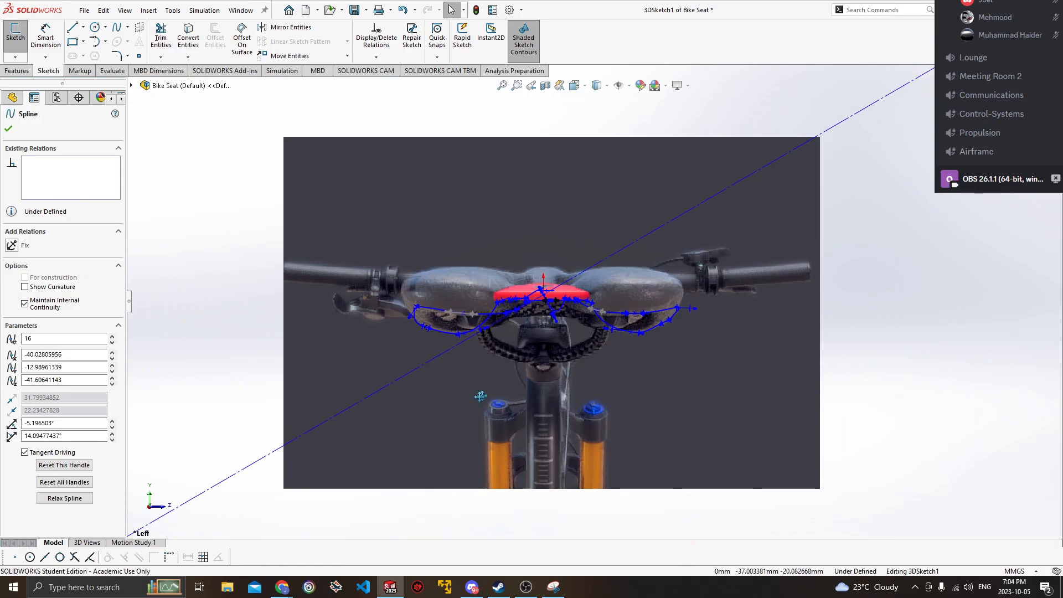
ctrl+middle_drag(480, 397, 455, 404)
click(840, 351)
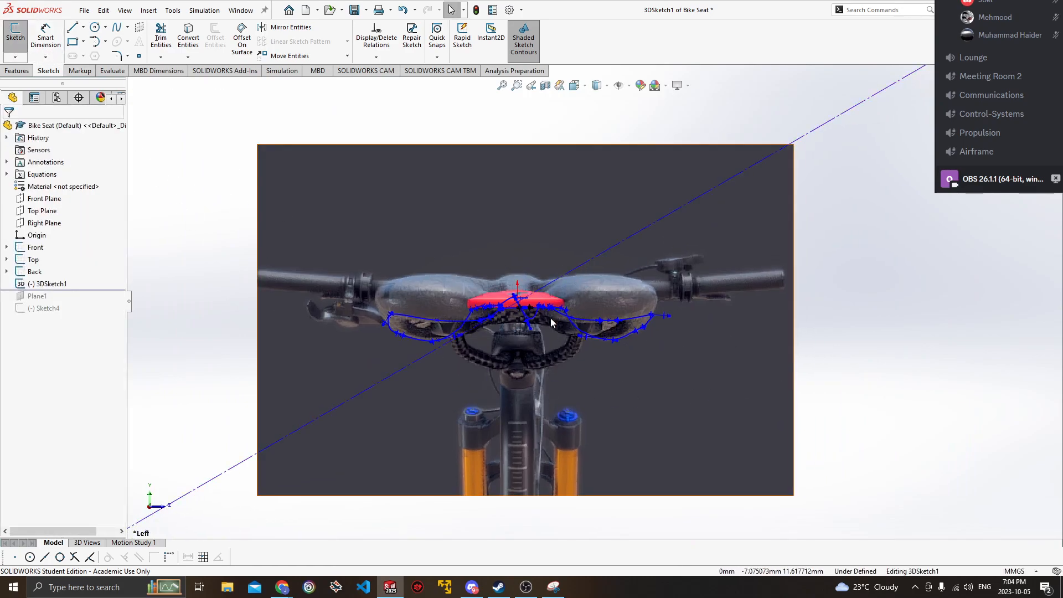
Adjust the 3D outline's curve at the nose point using its tangent handle and select the neighbouring spline point.
scroll(545, 318, down, 10)
drag(529, 213, 530, 236)
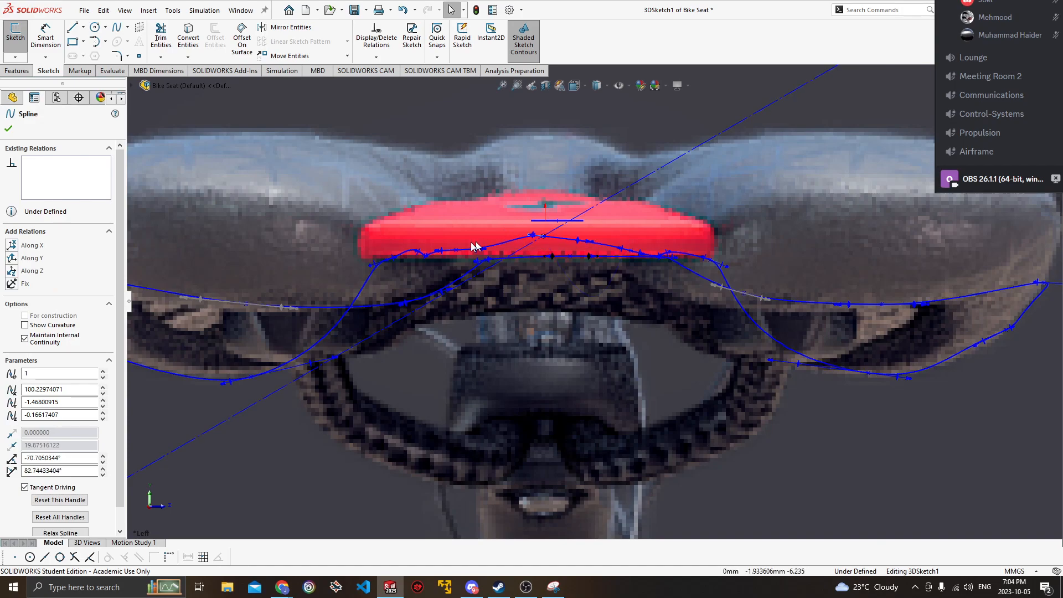
click(426, 256)
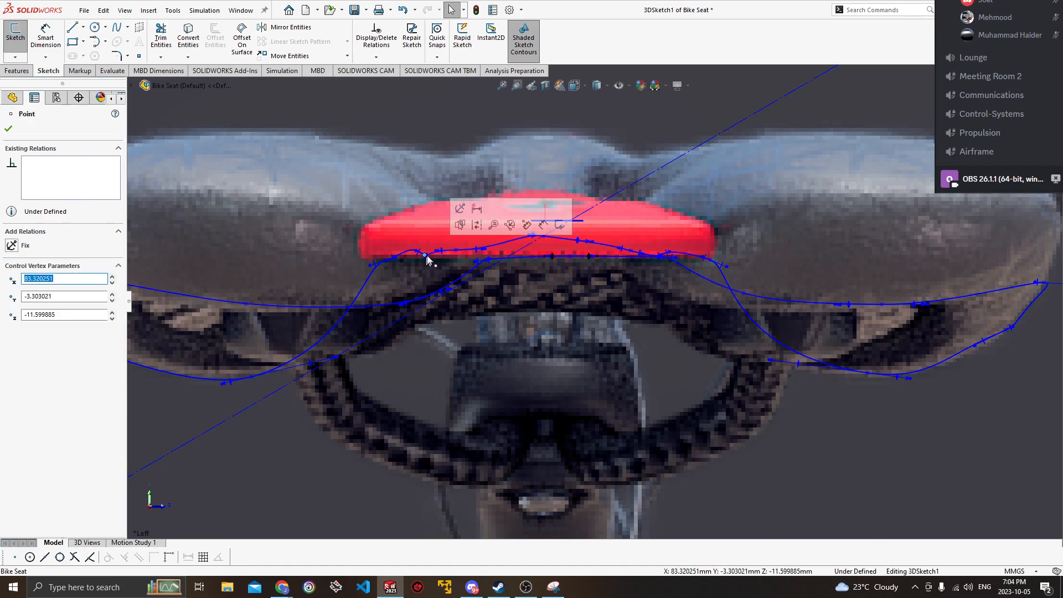
Exit the 3D outline sketch and roll the model forward past Plane1 and Sketch4.
scroll(589, 331, up, 10)
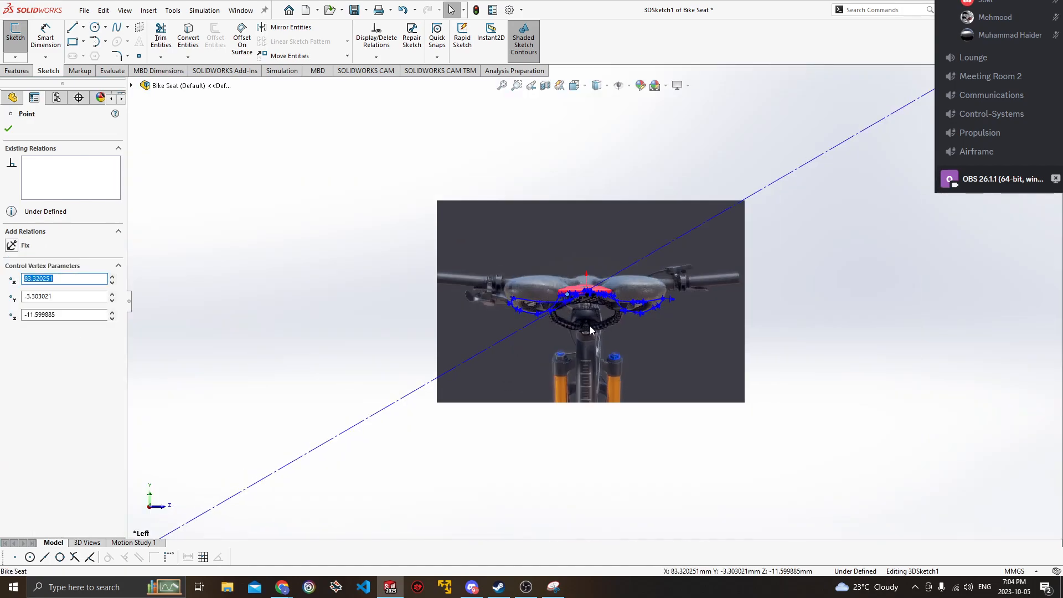
ctrl+middle_drag(590, 330, 544, 327)
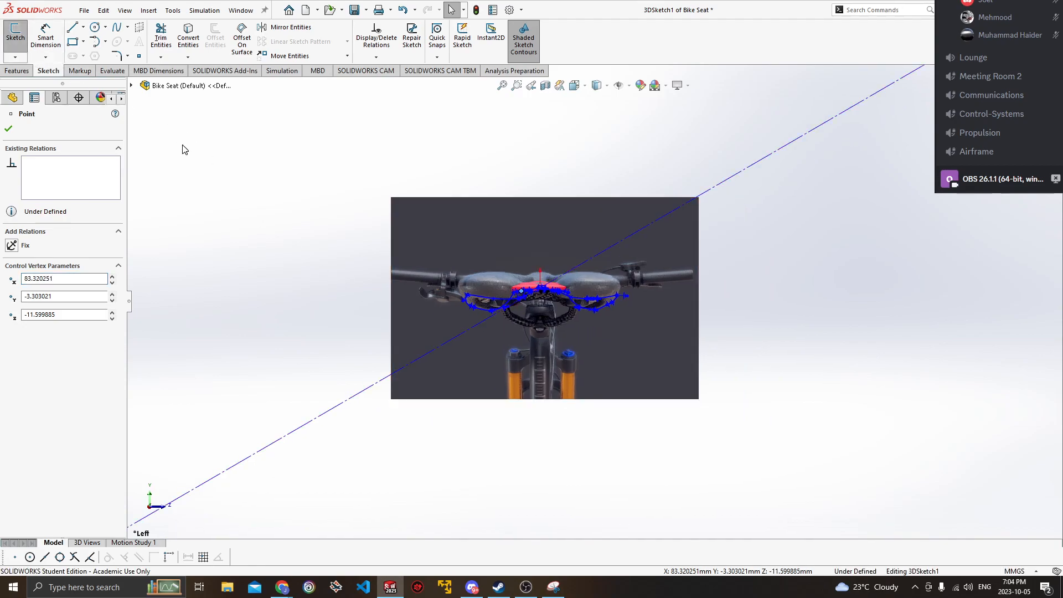
click(20, 58)
click(32, 72)
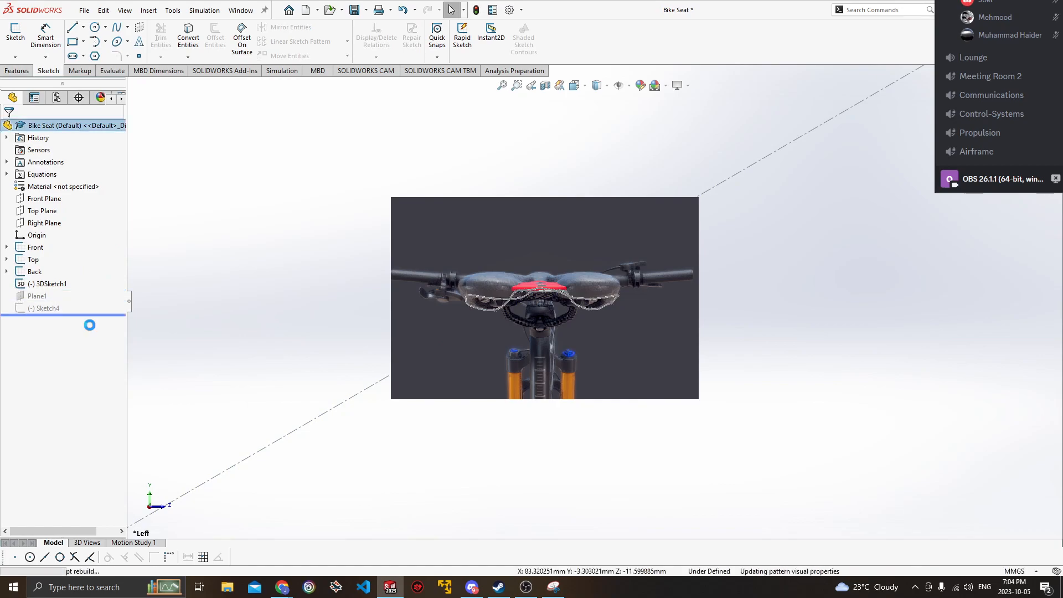
Highlight 3DSketch1 and Sketch4 in turn and examine from several angles how the outline and profile fit together and match the reference photos.
scroll(499, 350, down, 3)
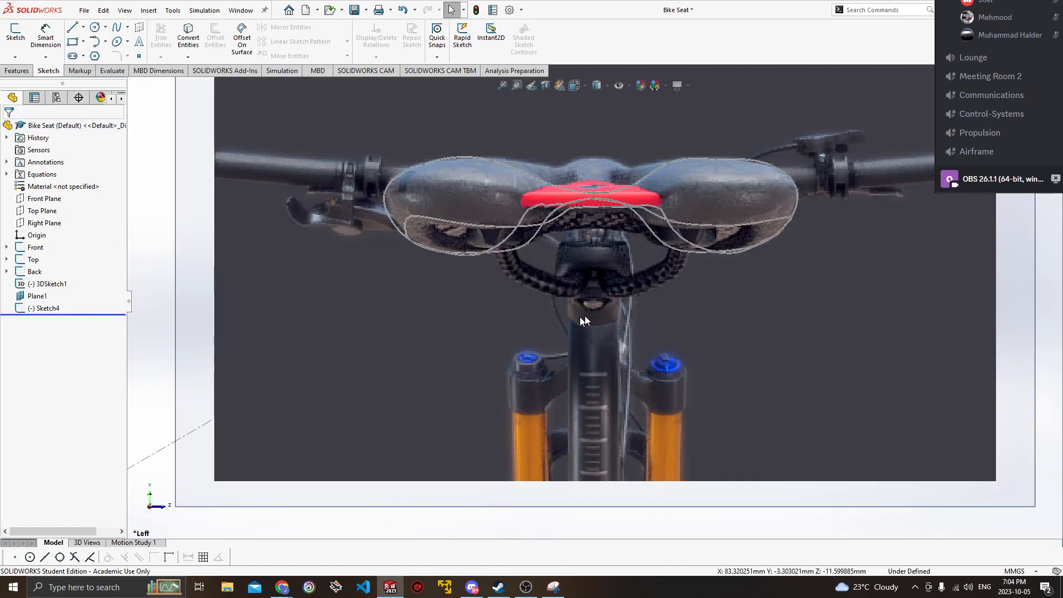
scroll(607, 213, down, 5)
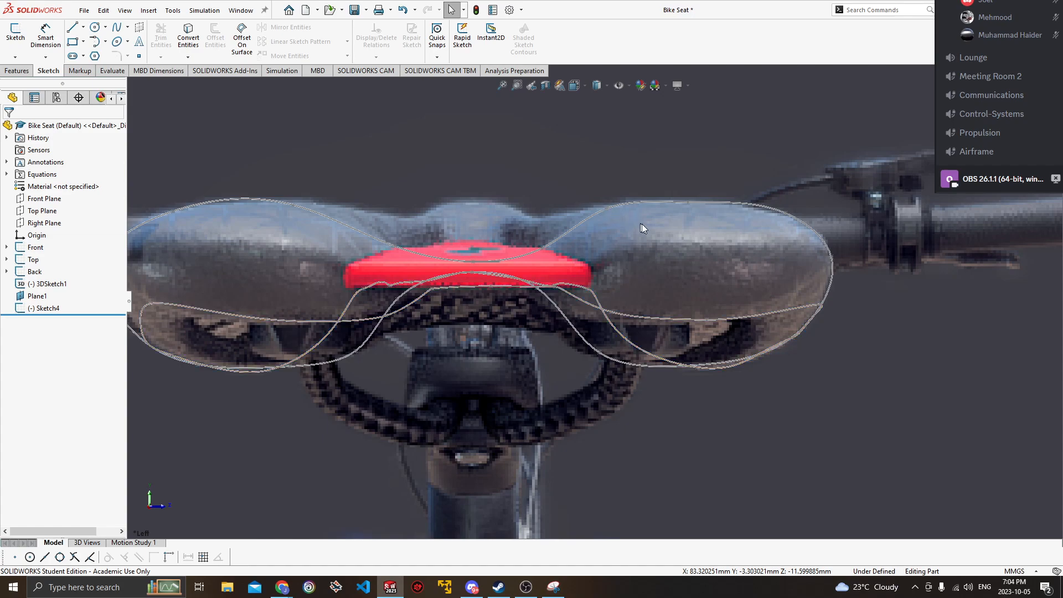
click(48, 289)
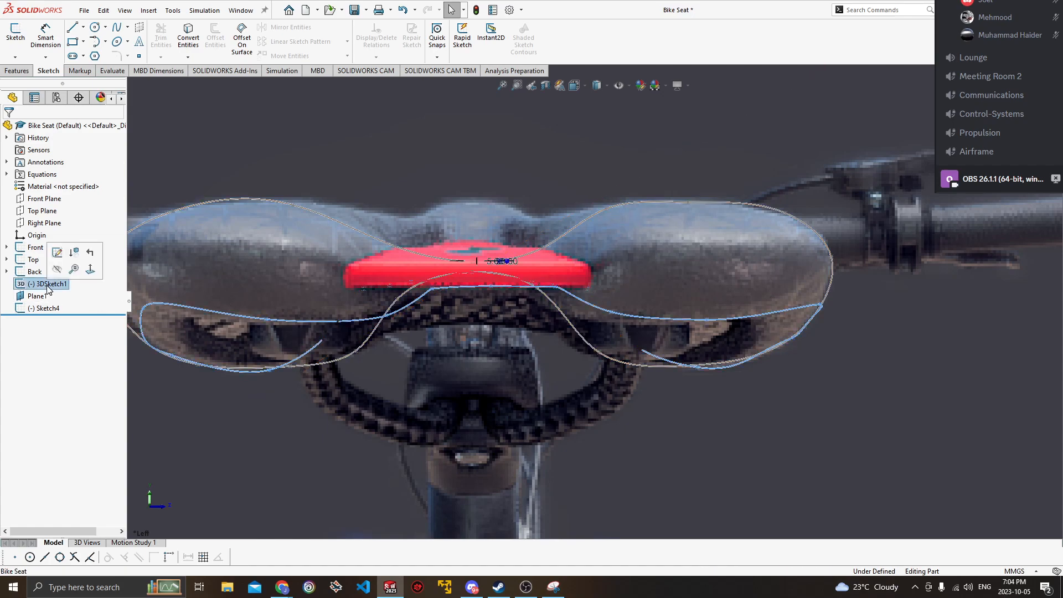
click(47, 309)
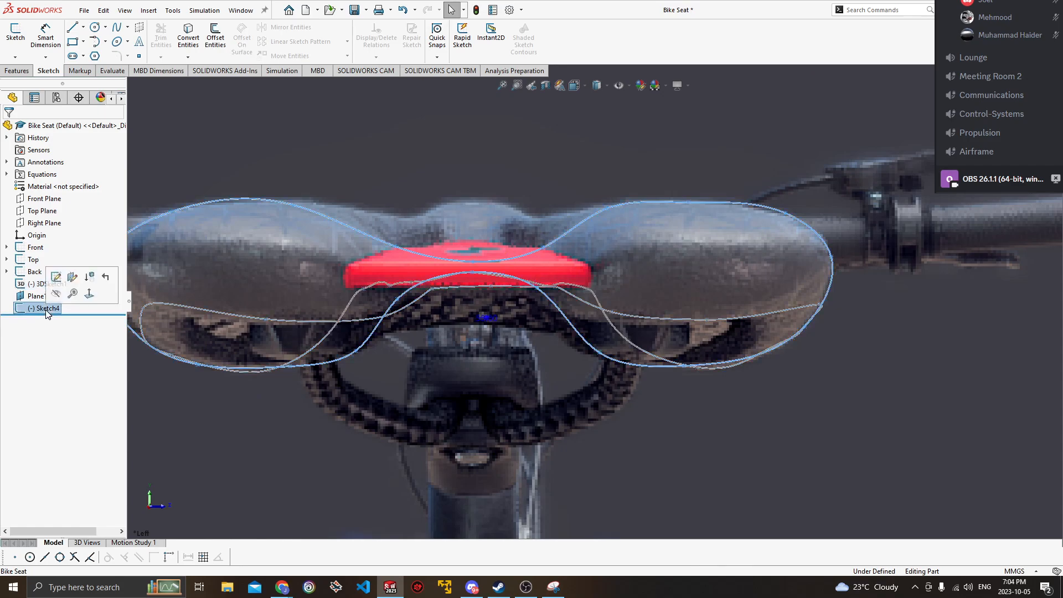
mouse_move(340, 269)
middle_down()
mouse_move(406, 344)
mouse_move(457, 322)
middle_up()
mouse_move(711, 370)
middle_down()
mouse_move(778, 308)
mouse_move(739, 319)
middle_up()
scroll(736, 306, up, 2)
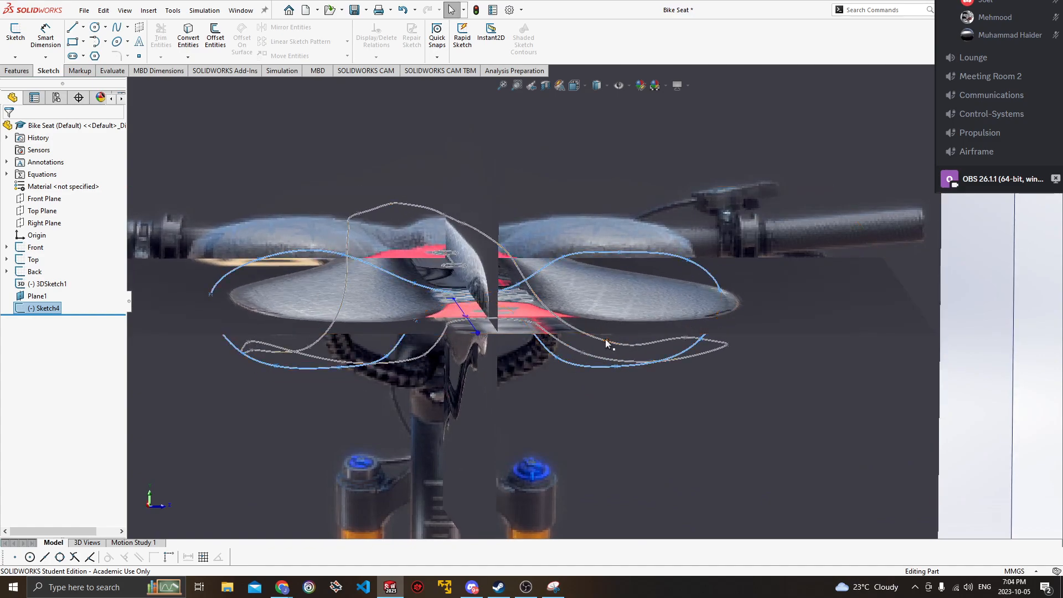
scroll(605, 337, up, 1)
middle_drag(598, 325, 653, 276)
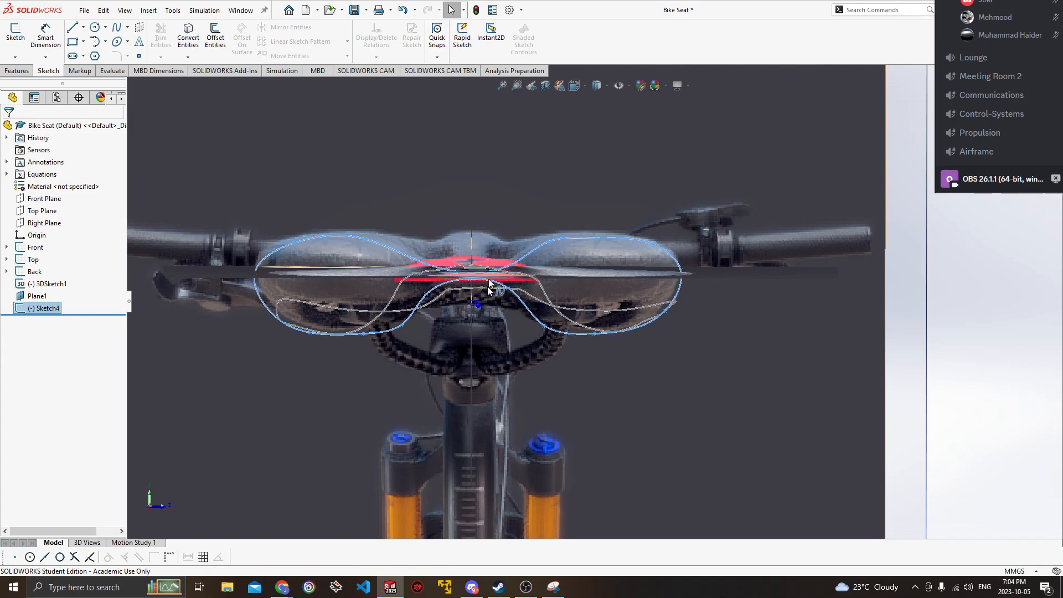
mouse_move(463, 250)
middle_down()
mouse_move(447, 408)
mouse_move(498, 313)
mouse_move(497, 375)
mouse_move(462, 320)
mouse_move(500, 460)
mouse_move(510, 394)
middle_up()
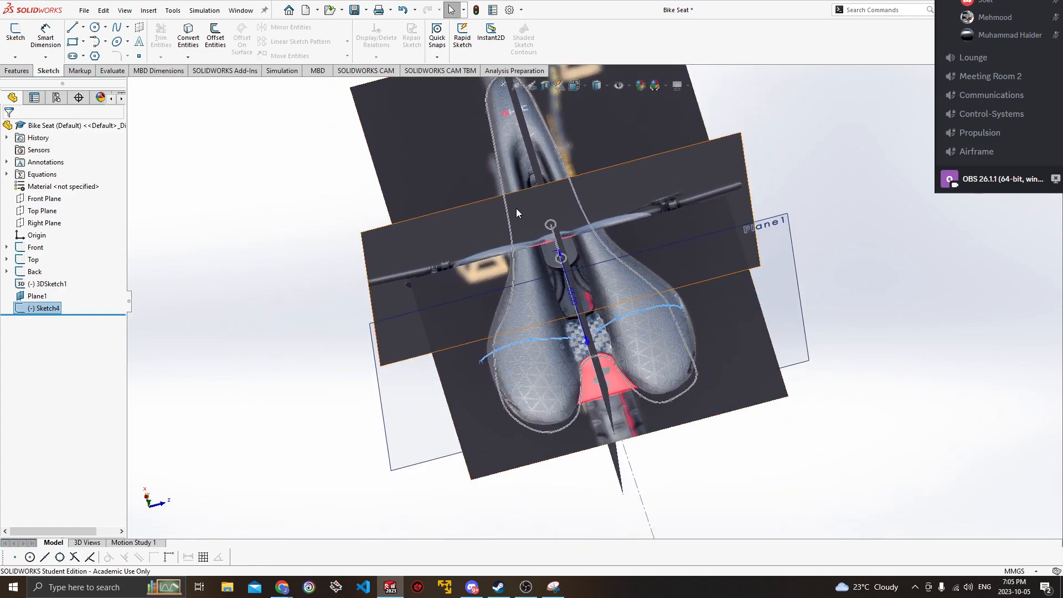
ctrl+middle_drag(518, 128, 532, 336)
scroll(539, 340, up, 1)
scroll(538, 379, up, 1)
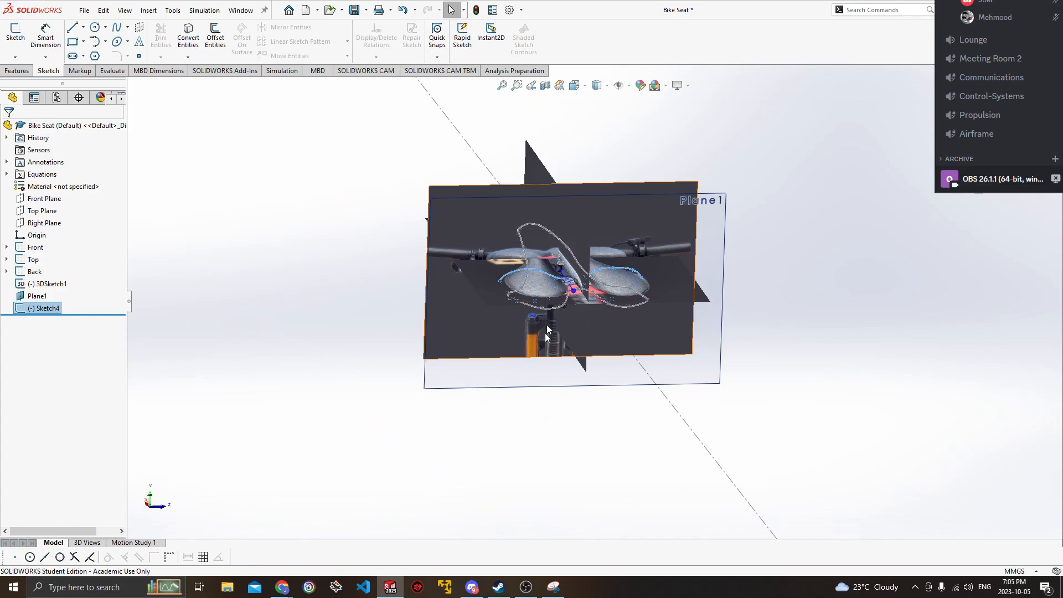
scroll(532, 344, down, 5)
mouse_move(518, 400)
middle_down()
mouse_move(532, 344)
mouse_move(524, 302)
mouse_move(516, 498)
middle_up()
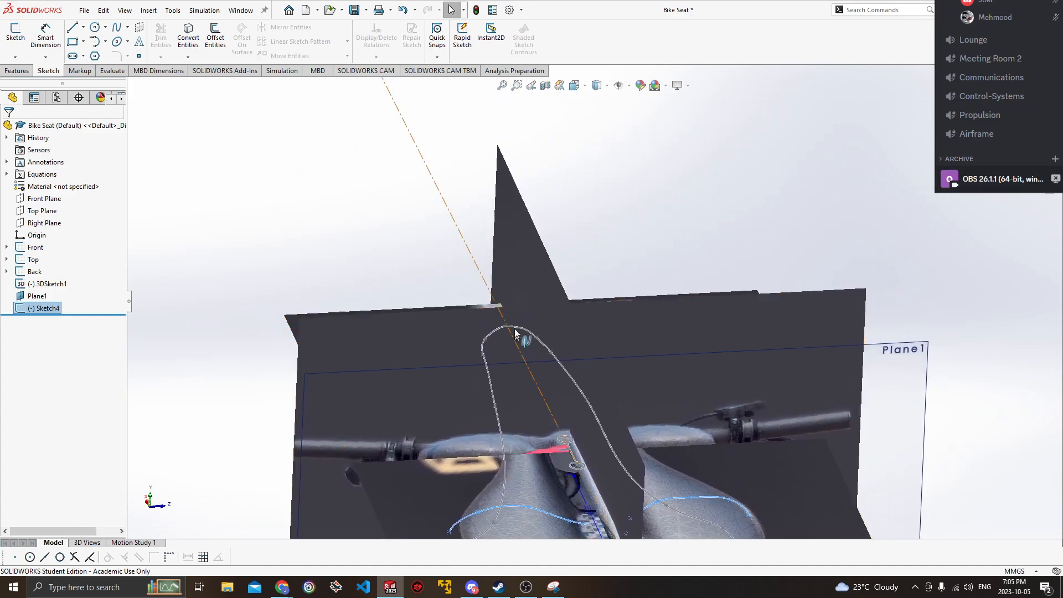
middle_drag(515, 341, 520, 432)
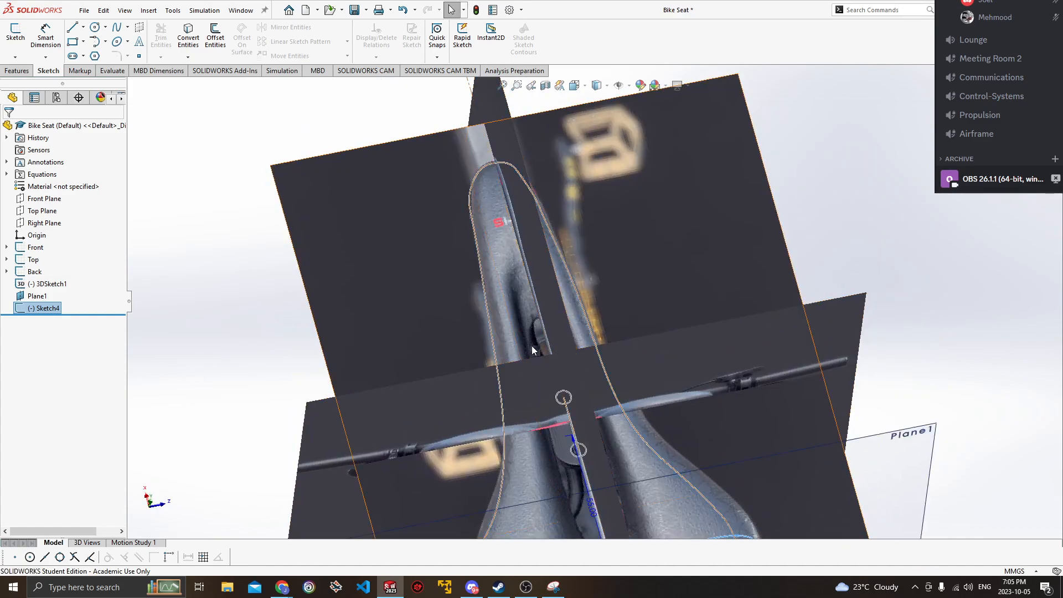
middle_drag(530, 347, 530, 249)
scroll(529, 249, up, 5)
middle_drag(589, 370, 589, 290)
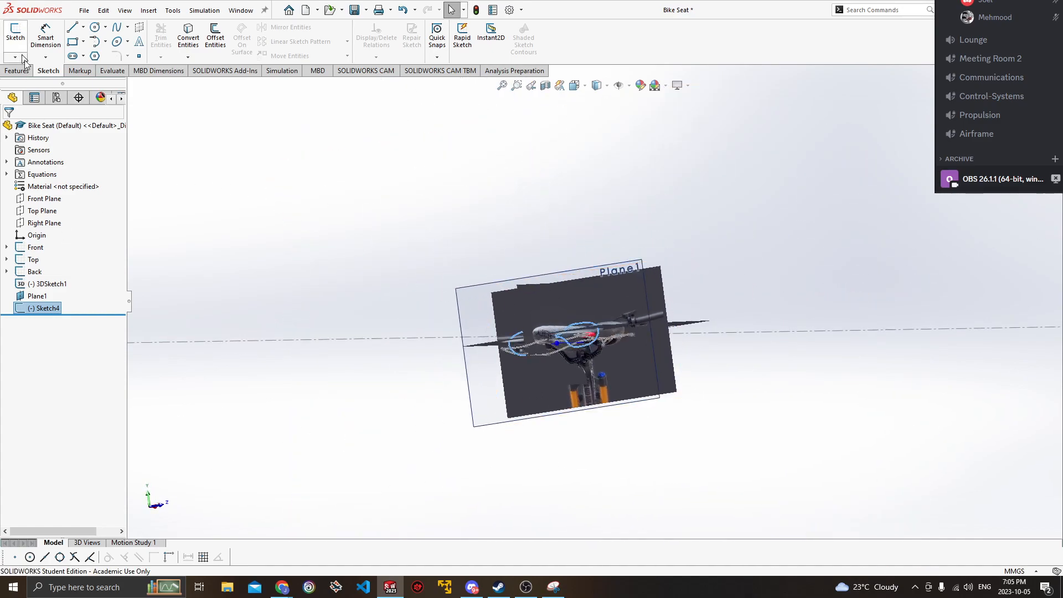
Start a new 3D sketch and orient the model to the Top view.
click(249, 209)
middle_drag(249, 209, 325, 278)
scroll(363, 215, up, 2)
mouse_move(258, 206)
middle_down()
mouse_move(374, 250)
mouse_move(378, 282)
middle_up()
click(14, 57)
click(33, 83)
key(space)
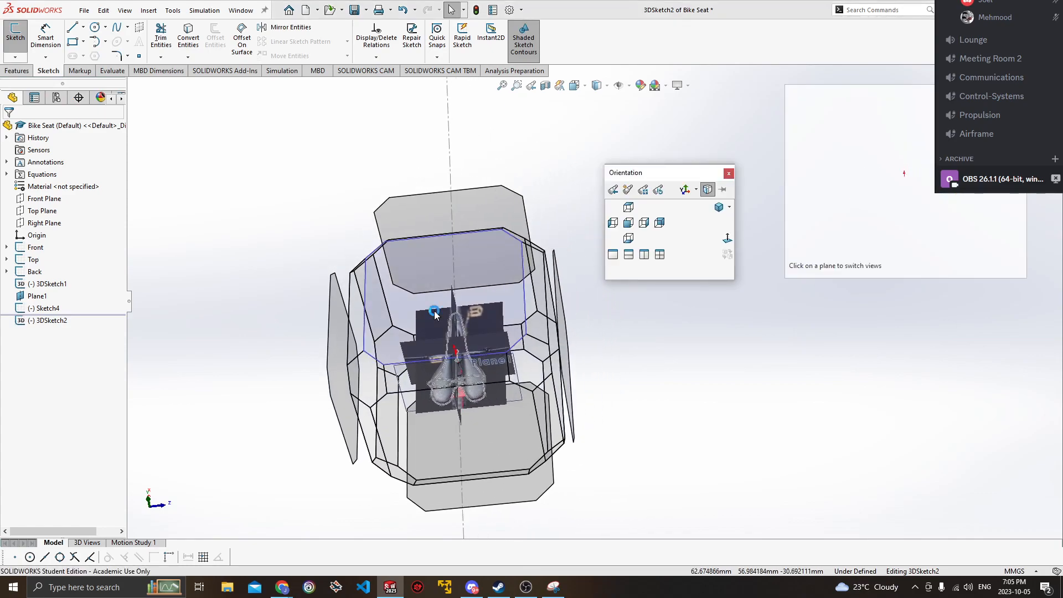
click(435, 311)
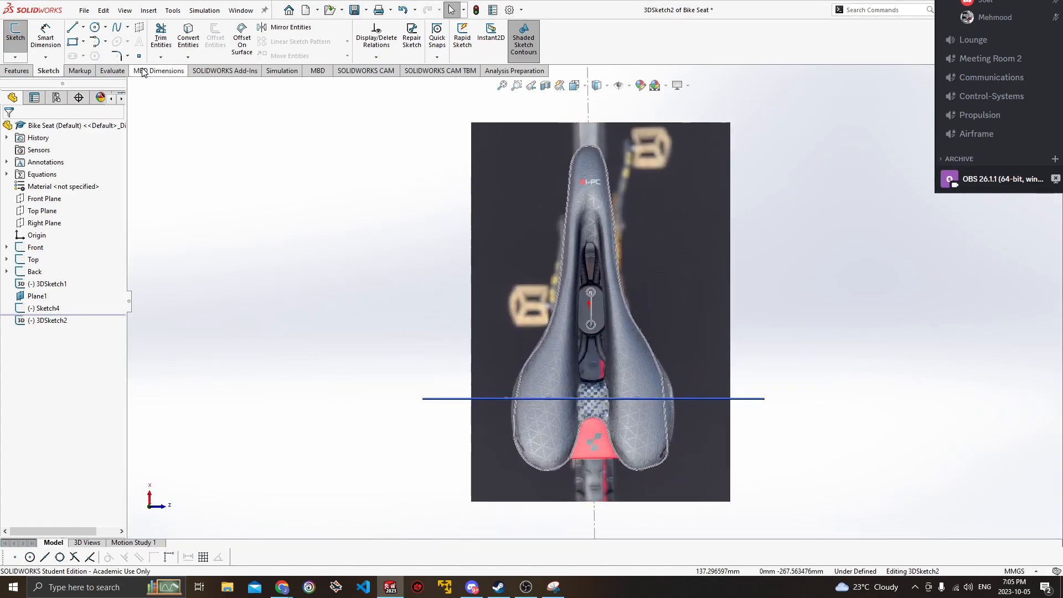
Draw a spline from the left lobe's rear edge on the outline, through the Plane1 profile, forward to the centreline near the nose at about X 82 mm.
click(117, 29)
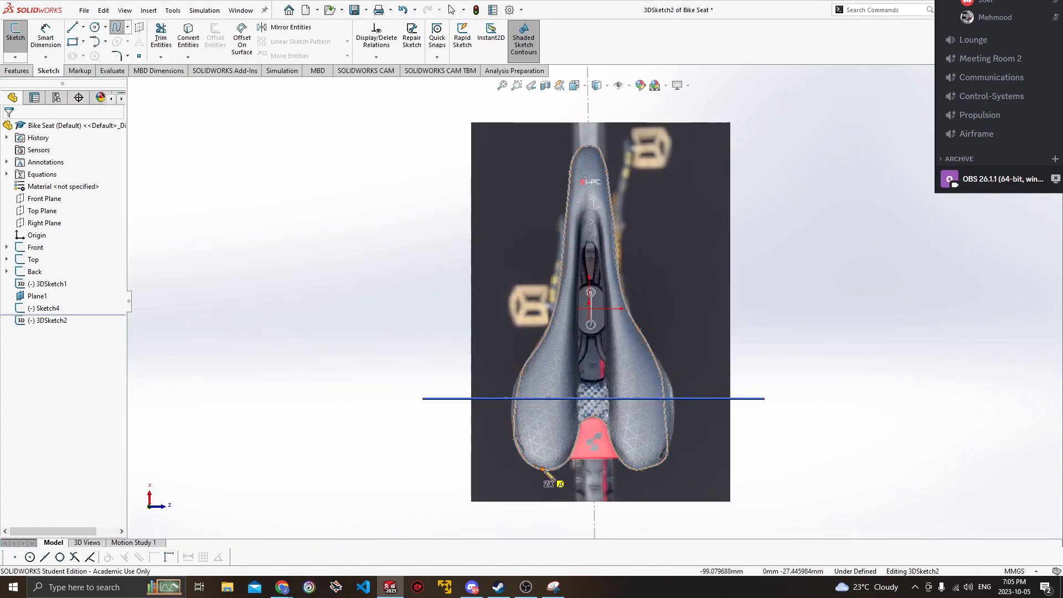
click(550, 401)
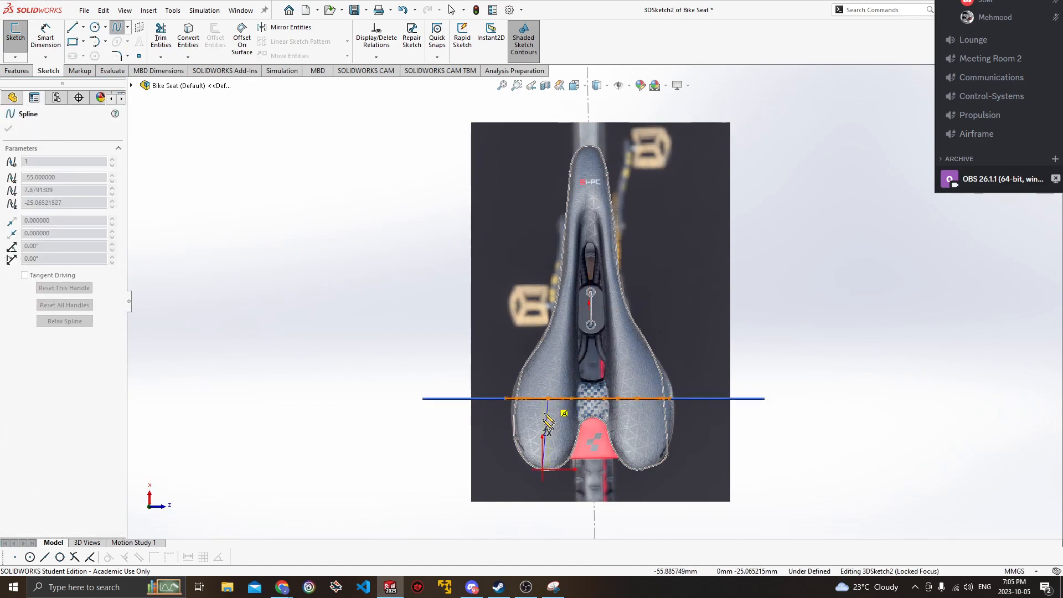
click(543, 431)
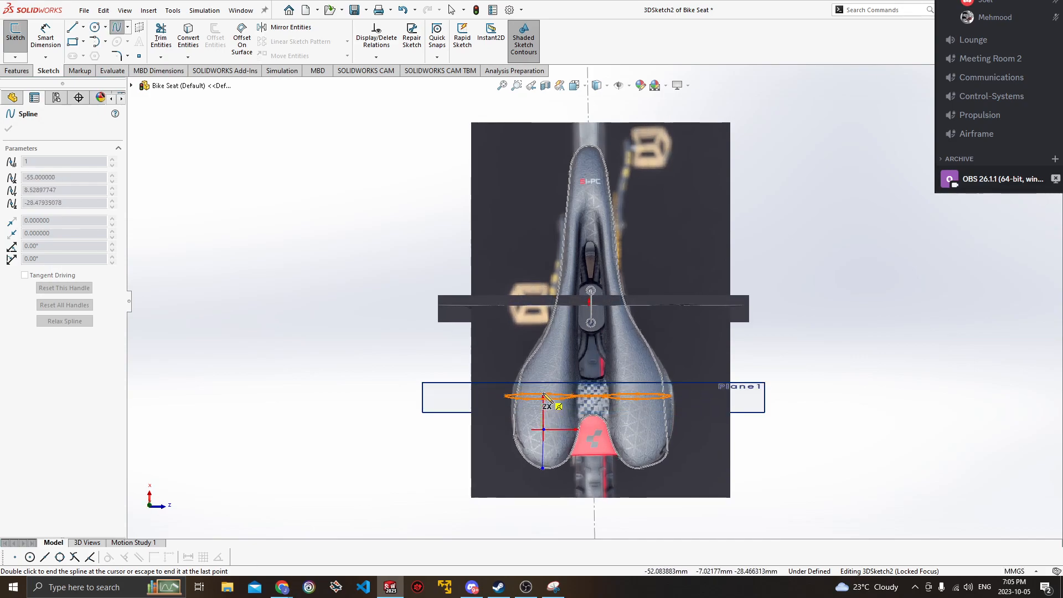
key(space)
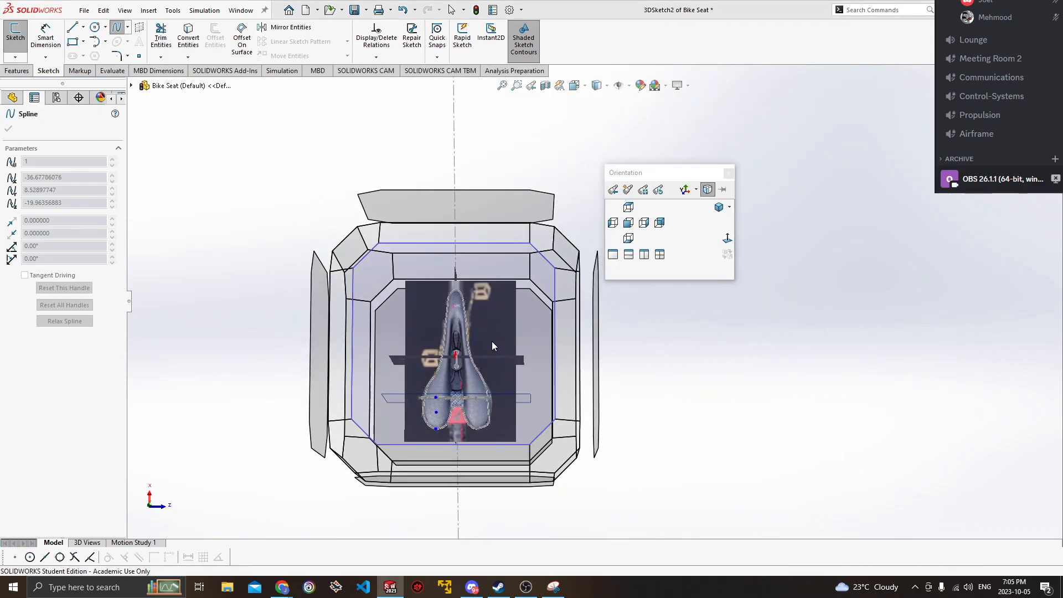
click(491, 341)
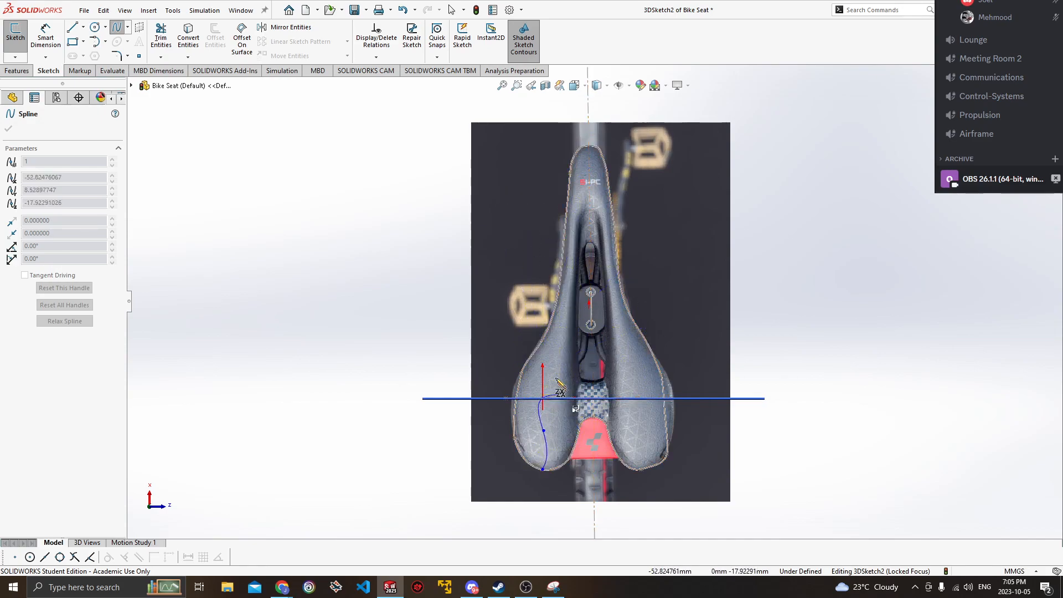
click(557, 347)
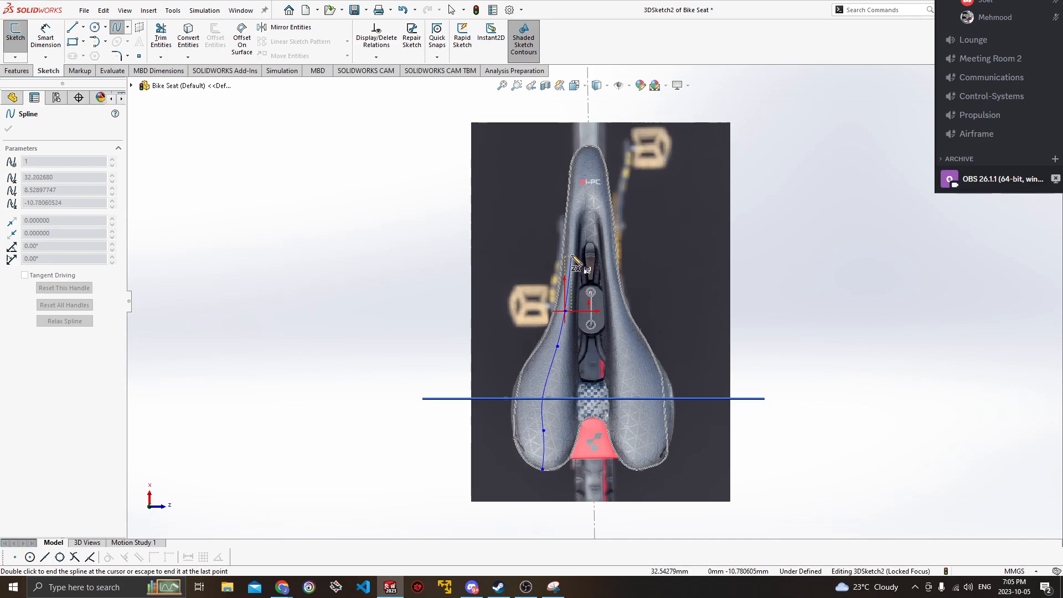
click(576, 202)
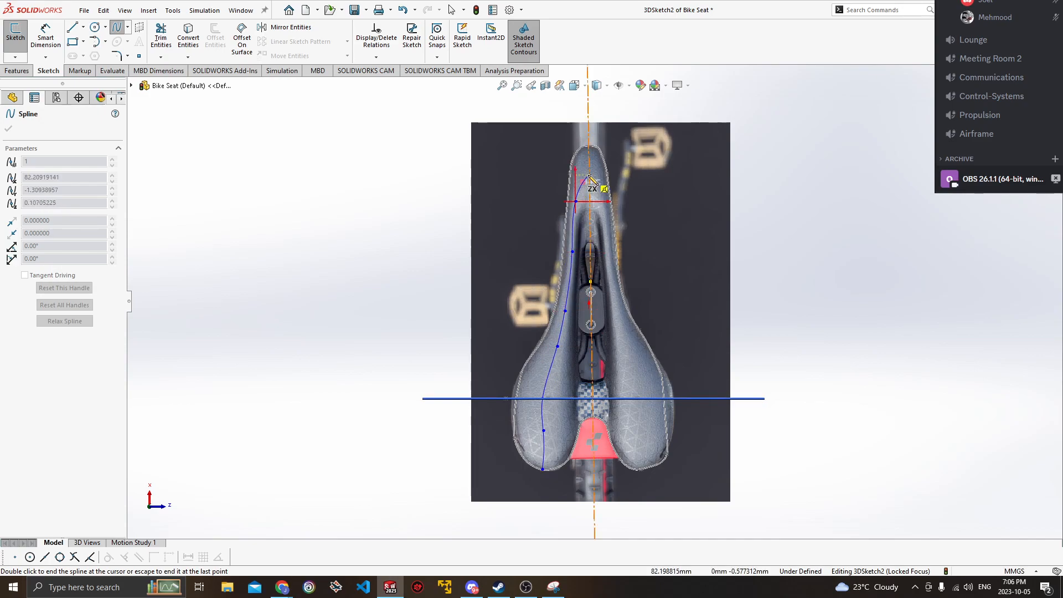
click(589, 175)
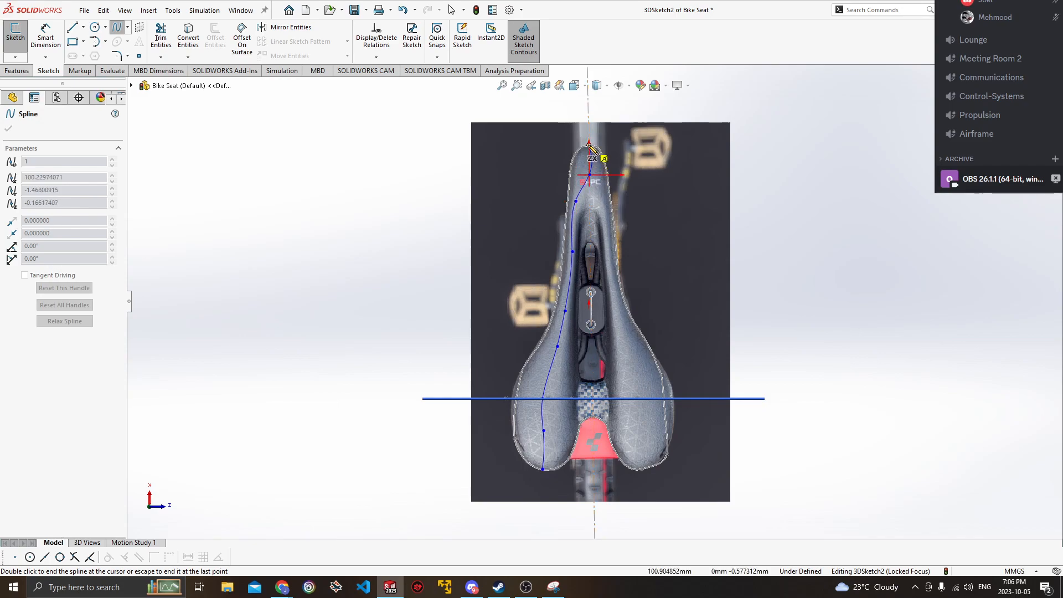
key(Escape)
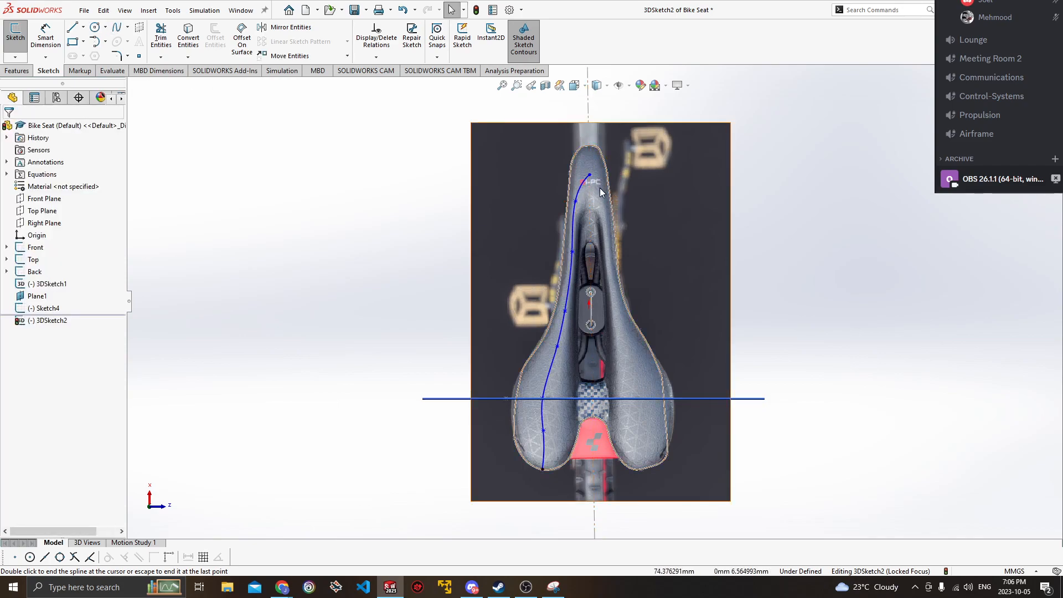
Draw a short spline from the outline's nose tip back to the front end of the guide spline.
scroll(591, 207, up, 1)
ctrl+middle_drag(593, 173, 591, 233)
scroll(589, 212, down, 1)
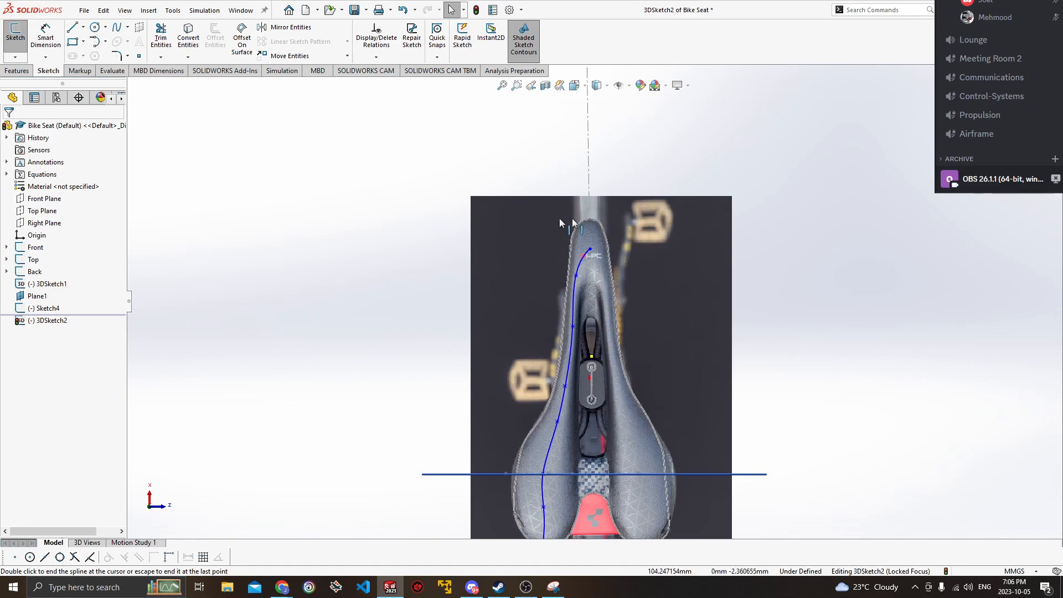
ctrl+middle_drag(409, 237, 343, 155)
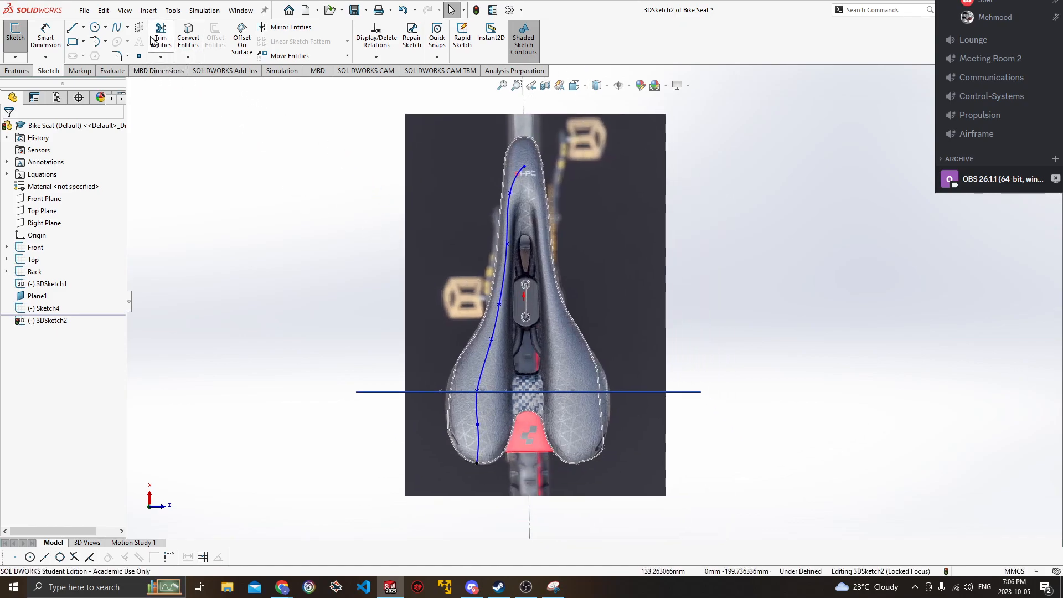
click(118, 29)
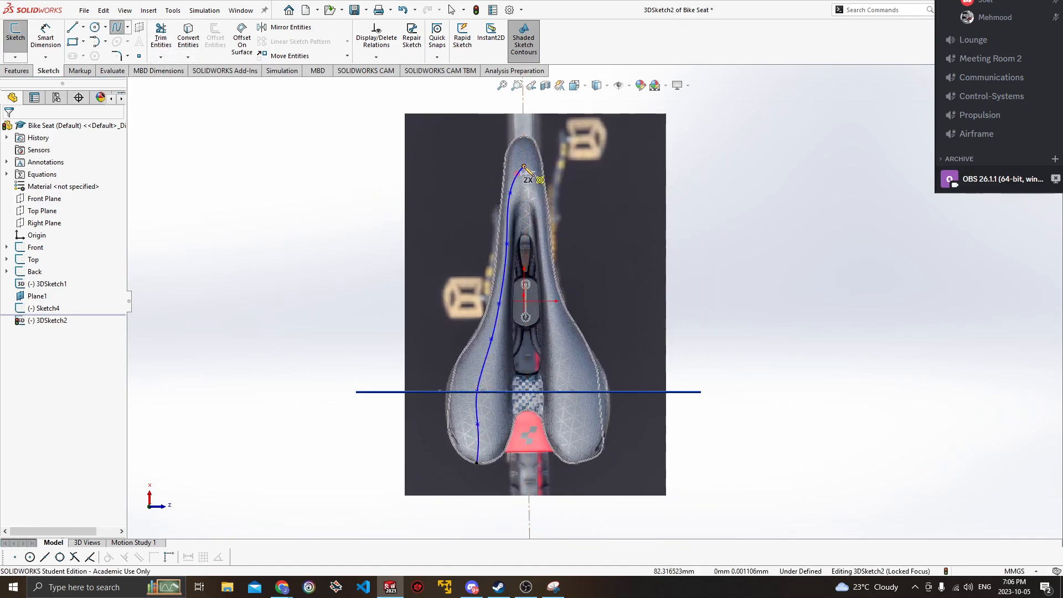
click(524, 136)
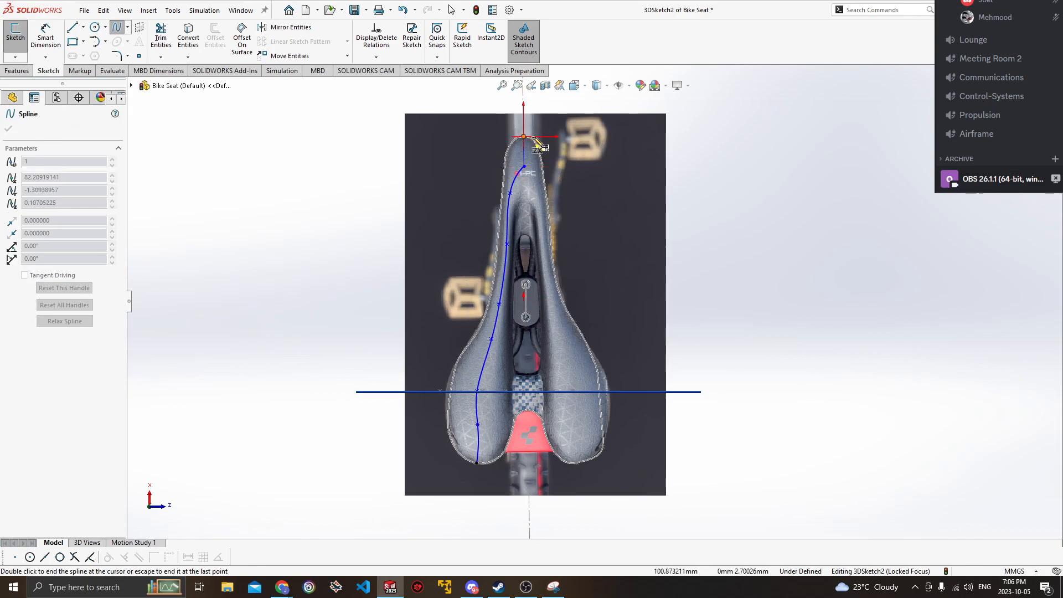
double_click(531, 140)
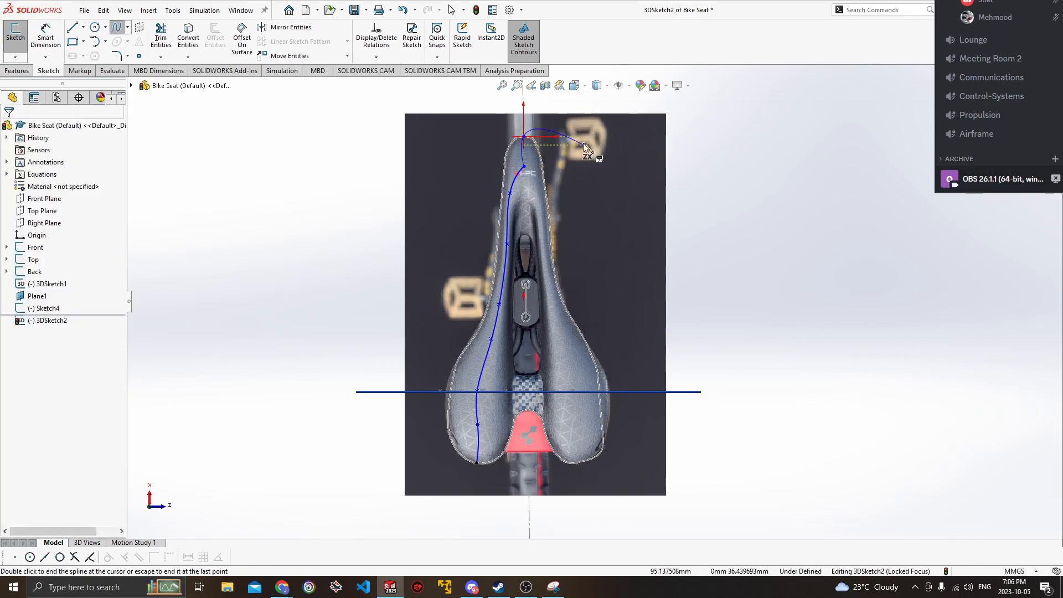
click(524, 168)
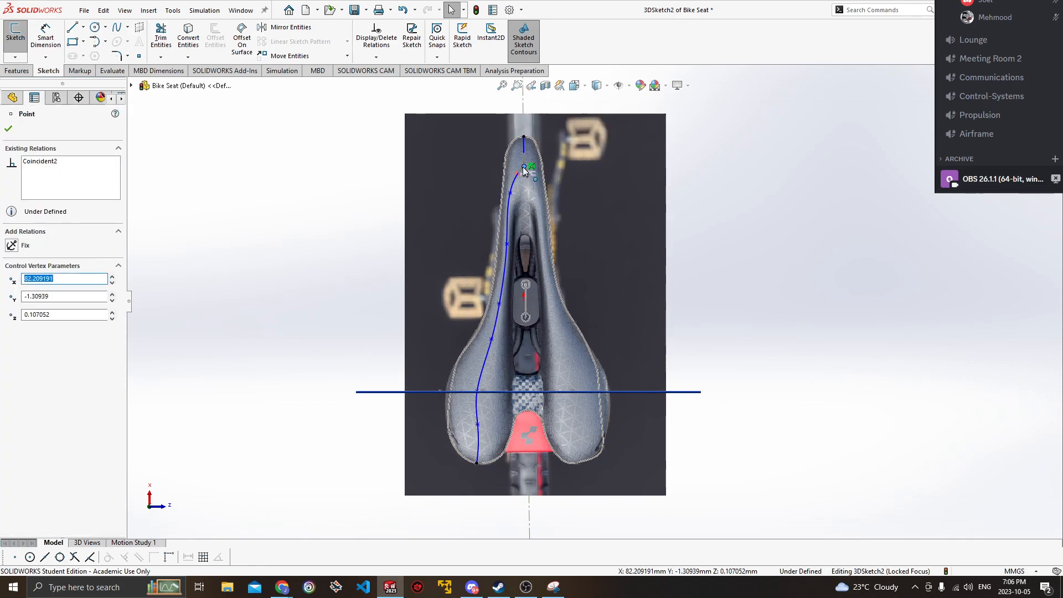
key(Escape)
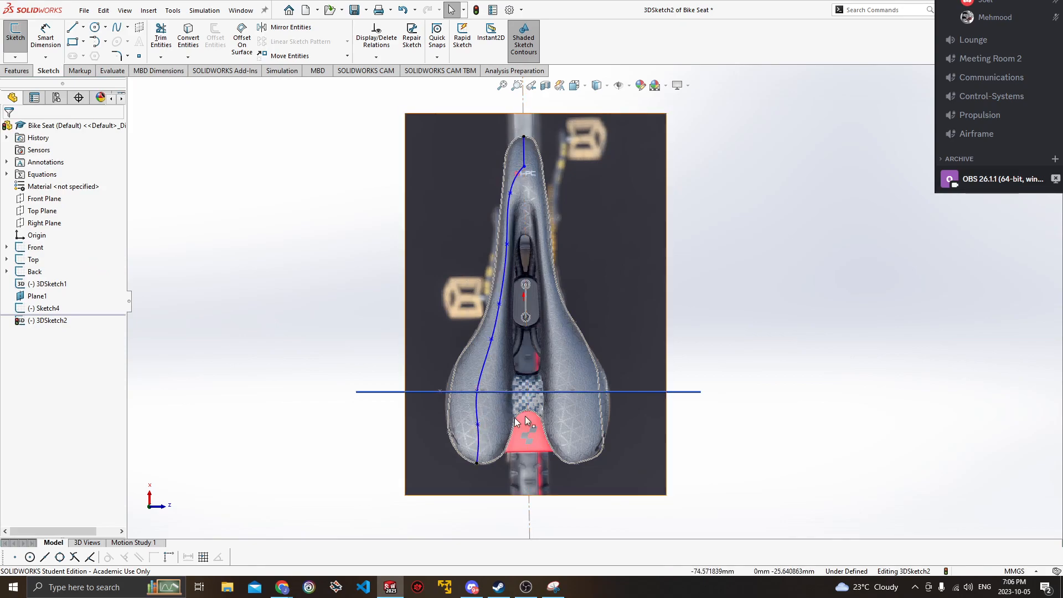
In the Back view, raise the point joining the two splines to the nose's top contour at about X 85, Y 9.7 mm.
mouse_move(506, 440)
middle_down()
mouse_move(558, 330)
mouse_move(643, 344)
mouse_move(618, 392)
mouse_move(438, 361)
middle_up()
key(space)
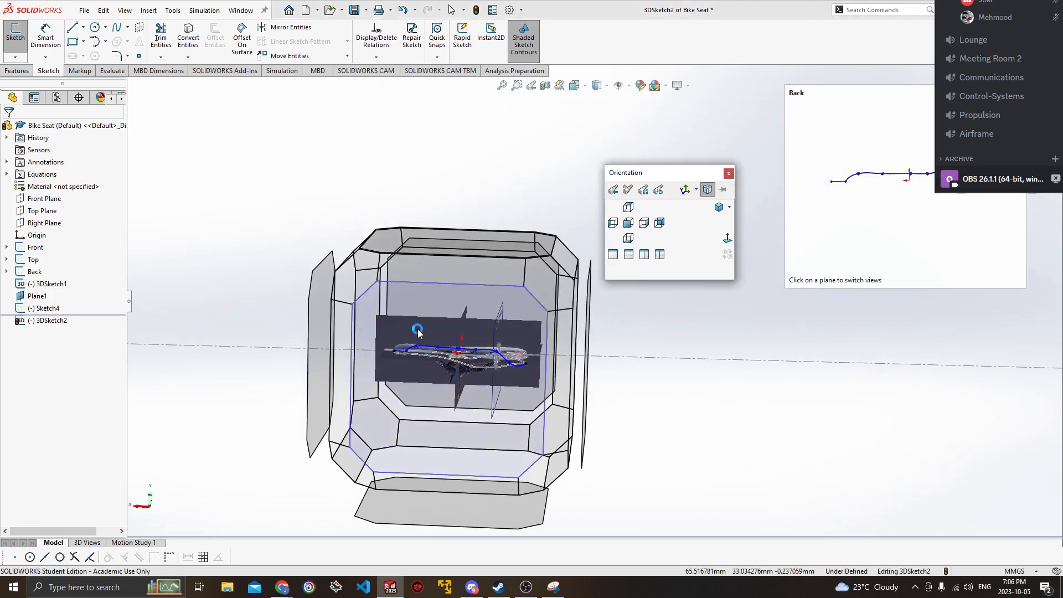
click(418, 329)
scroll(494, 305, up, 1)
scroll(506, 296, down, 2)
ctrl+middle_drag(505, 296, 449, 300)
scroll(416, 324, down, 1)
scroll(420, 303, down, 1)
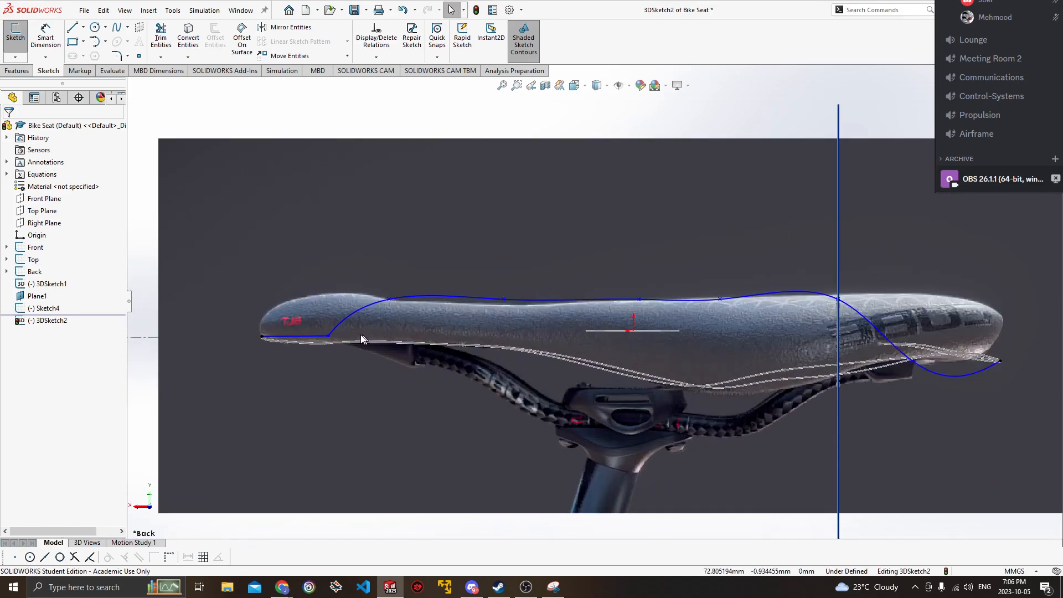
click(326, 335)
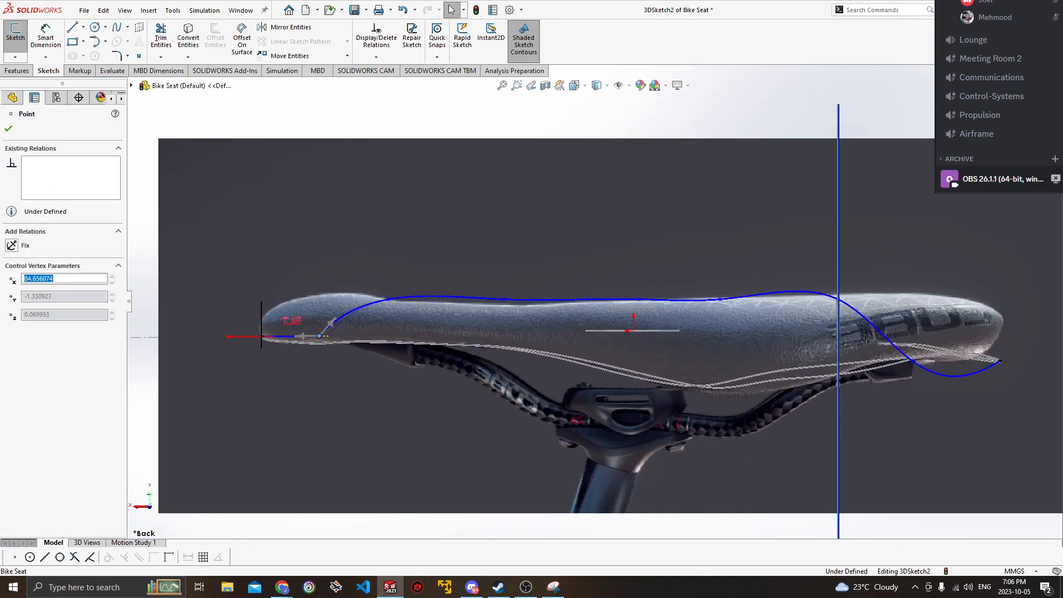
mouse_move(326, 305)
mouse_down()
mouse_move(334, 350)
mouse_move(317, 298)
mouse_up()
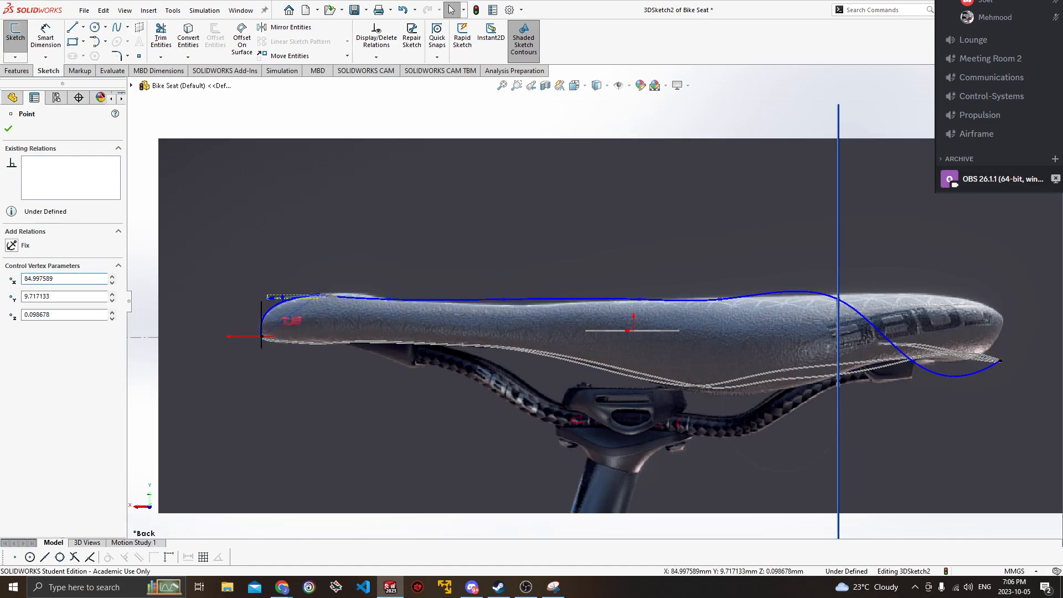
Adjust the tangent handles at the guide spline's two foremost points to follow the nose bump and dip in the side photo.
click(373, 298)
click(335, 295)
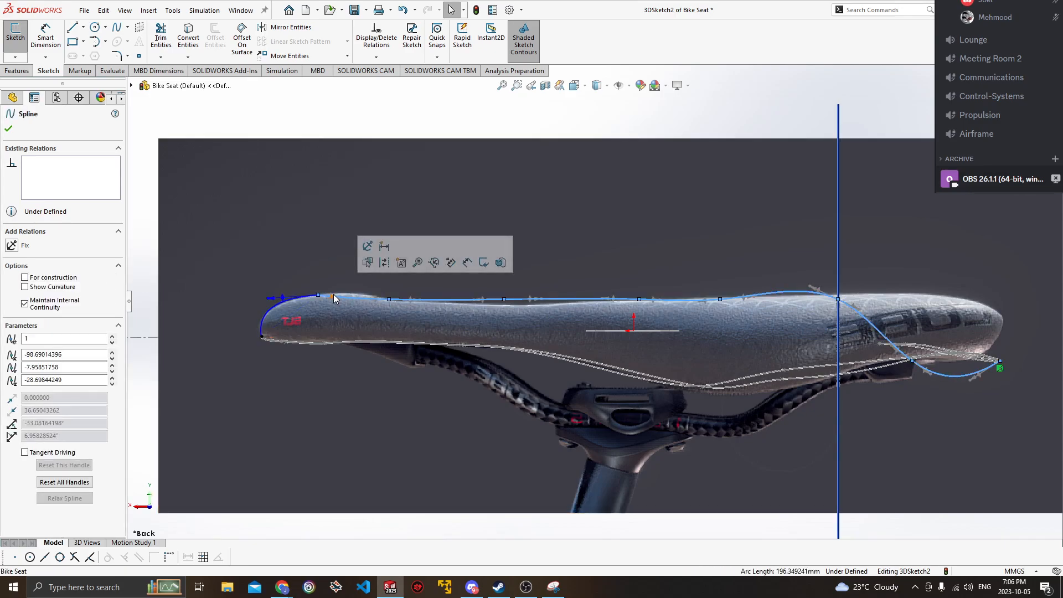
click(336, 299)
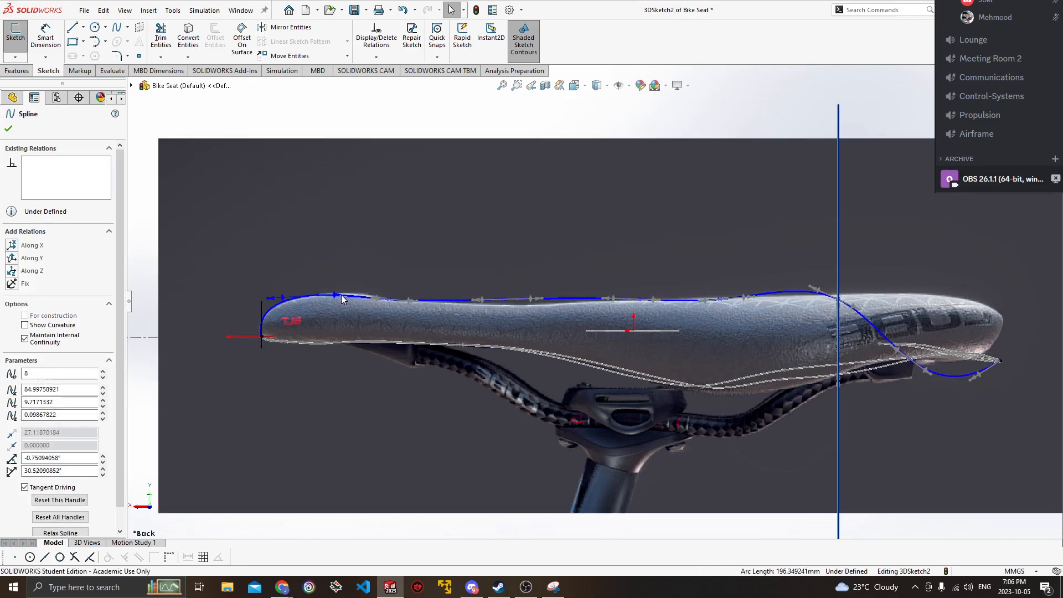
click(412, 301)
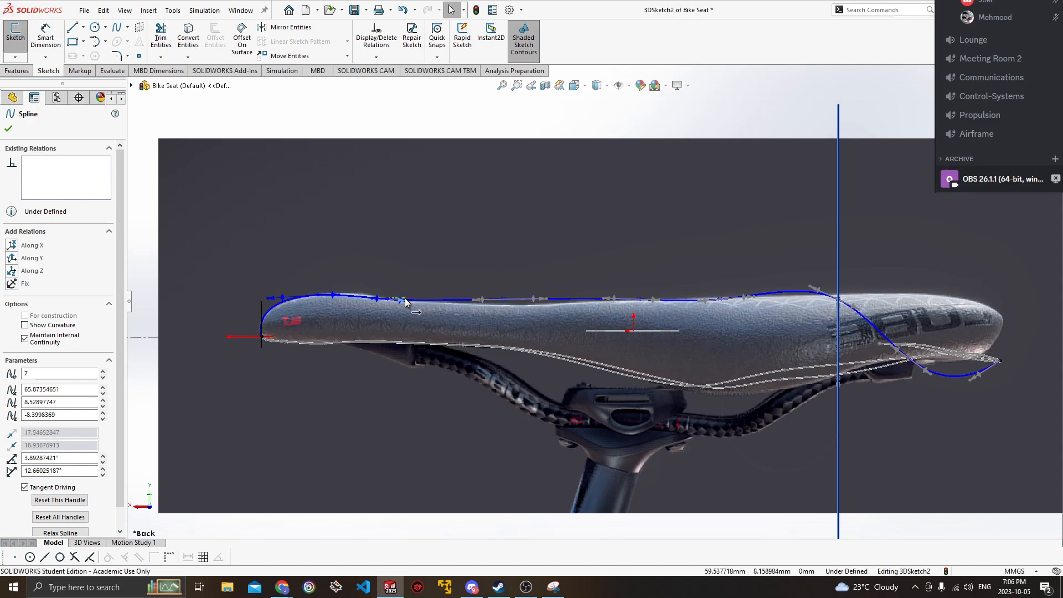
scroll(390, 304, down, 6)
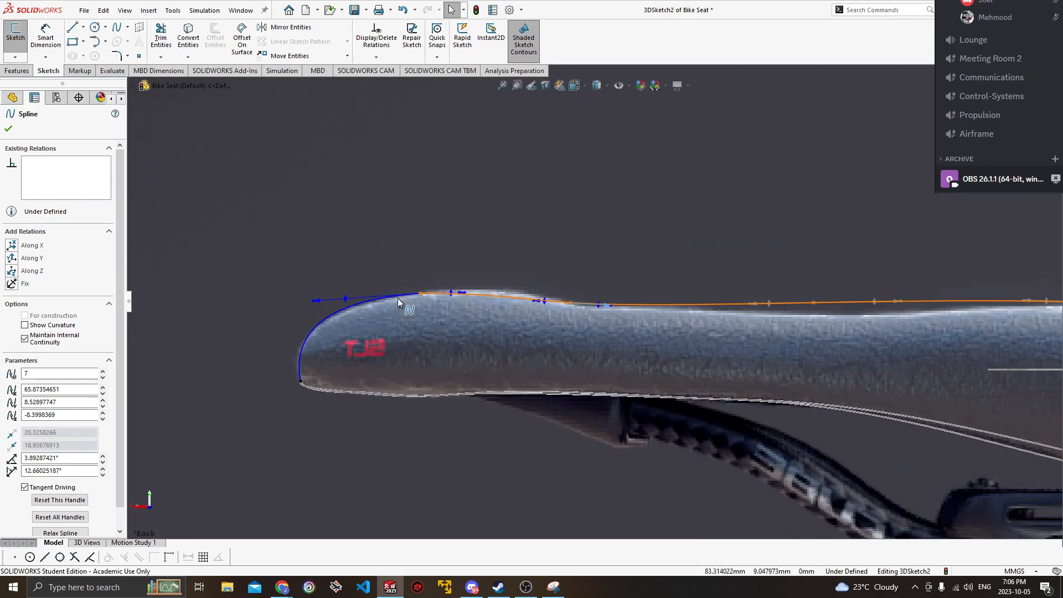
drag(525, 290, 569, 275)
middle_drag(686, 331, 471, 299)
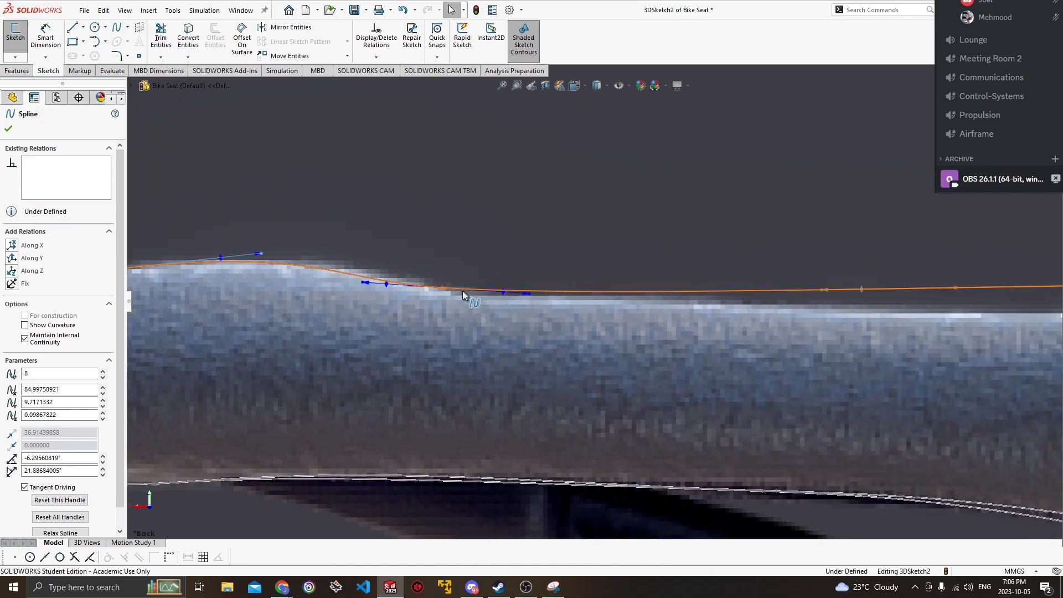
click(482, 291)
drag(489, 291, 498, 297)
Move the guide spline's middle points onto the saddle's top edge, placing the one ahead of Plane1 at about X -22.5, Y 9.3 mm.
scroll(504, 331, up, 6)
click(516, 311)
drag(519, 312, 523, 319)
drag(718, 307, 719, 312)
ctrl+middle_drag(872, 332, 621, 325)
drag(591, 297, 584, 299)
ctrl+middle_drag(717, 329, 573, 332)
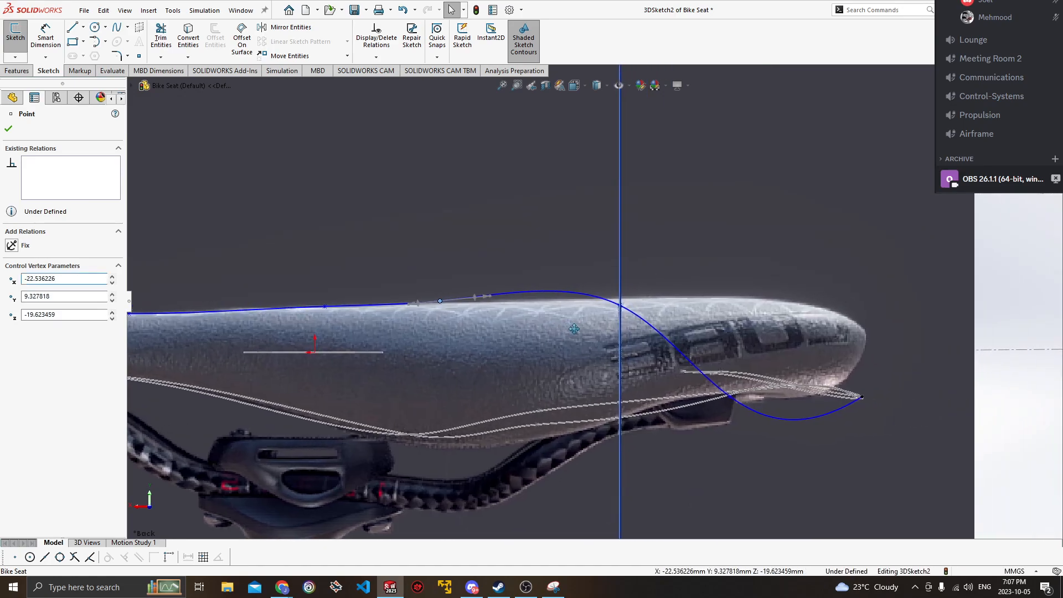
Reshape the spline's rear section, placing the point behind Plane1 at about X -85, Y 8.1 mm and rounding the end with tangent handles.
drag(731, 398, 766, 304)
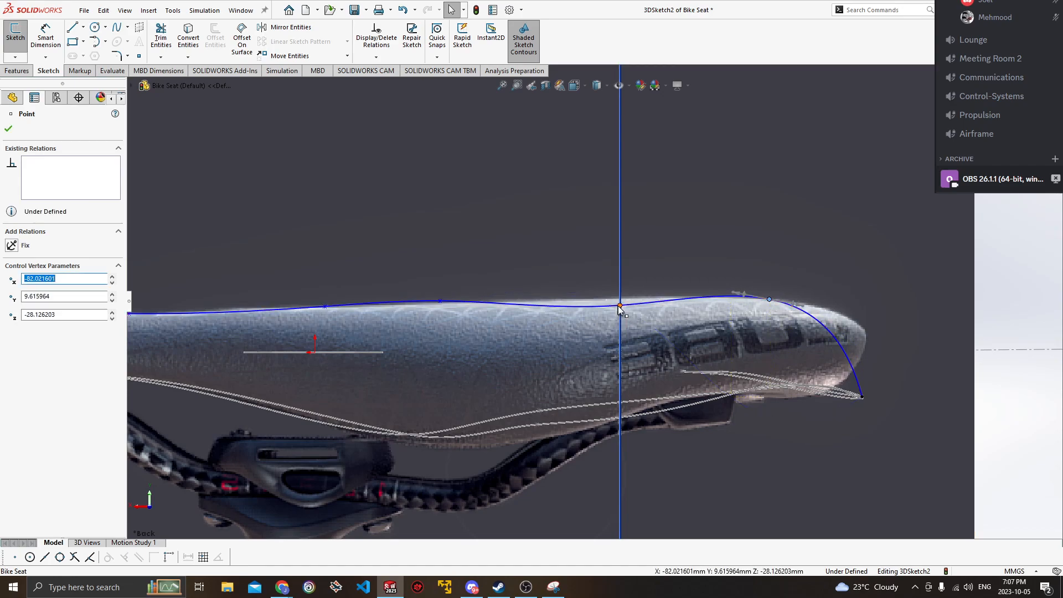
click(621, 300)
middle_drag(622, 303, 662, 324)
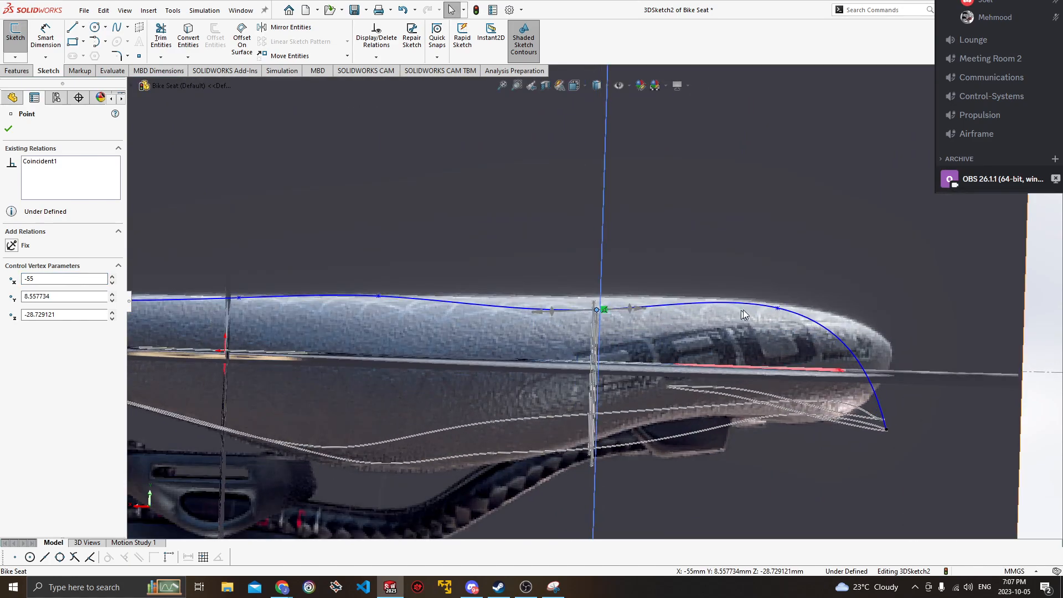
drag(779, 311, 787, 323)
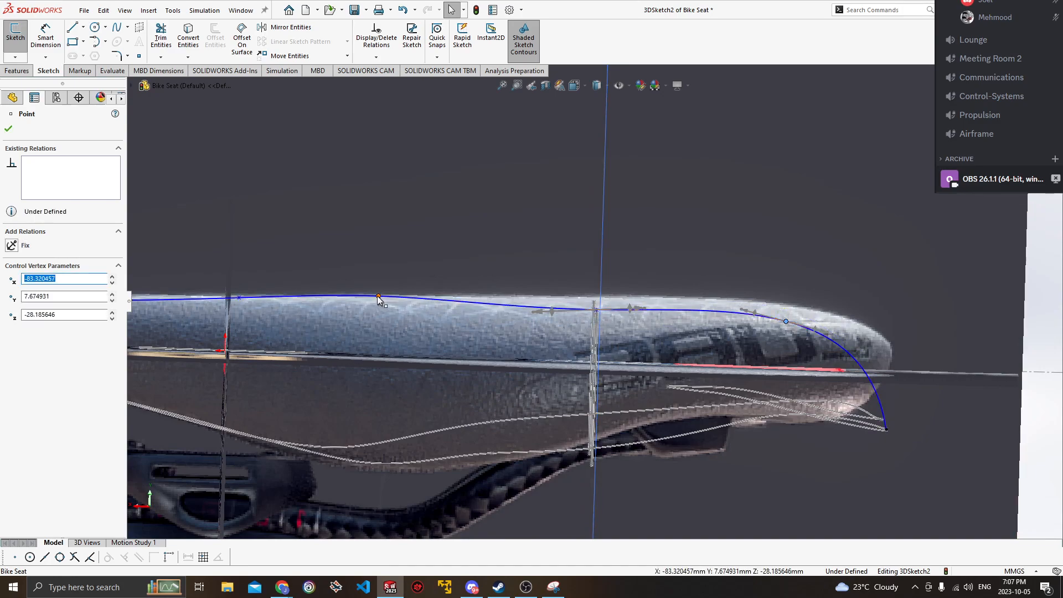
drag(379, 297, 381, 303)
drag(787, 324, 864, 328)
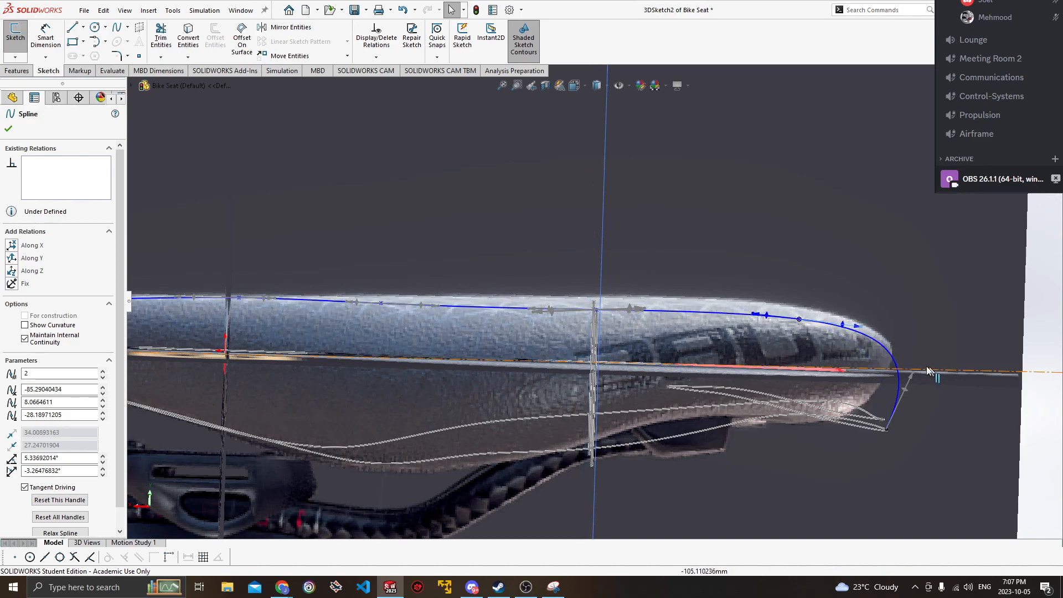
drag(914, 375, 920, 375)
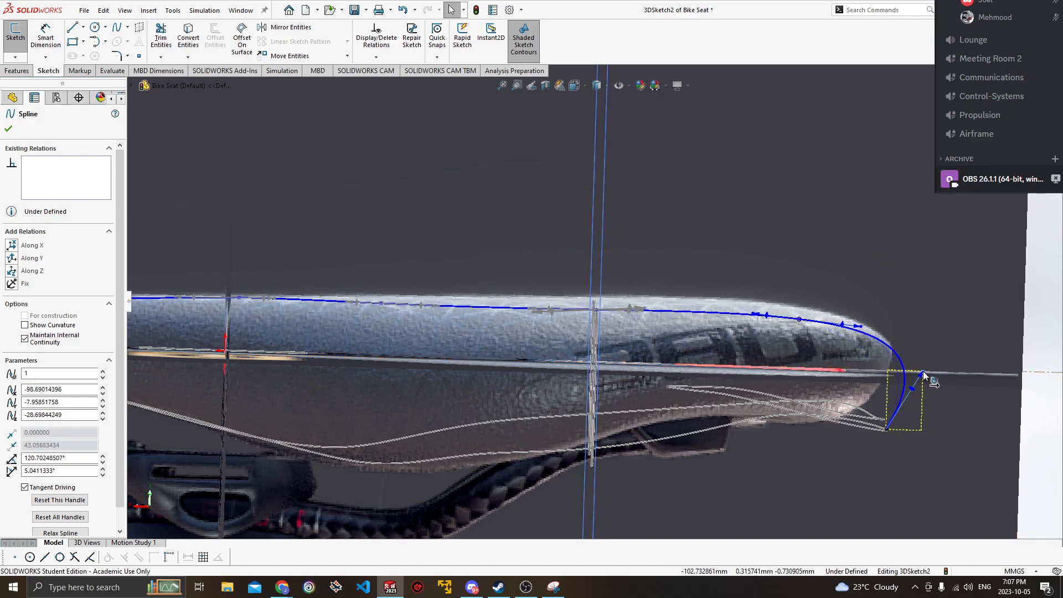
Adjust both tangent handles of the guide spline's point near the origin to smooth the middle of the top contour.
ctrl+middle_drag(800, 364, 872, 373)
scroll(709, 349, up, 4)
ctrl+middle_drag(709, 349, 844, 354)
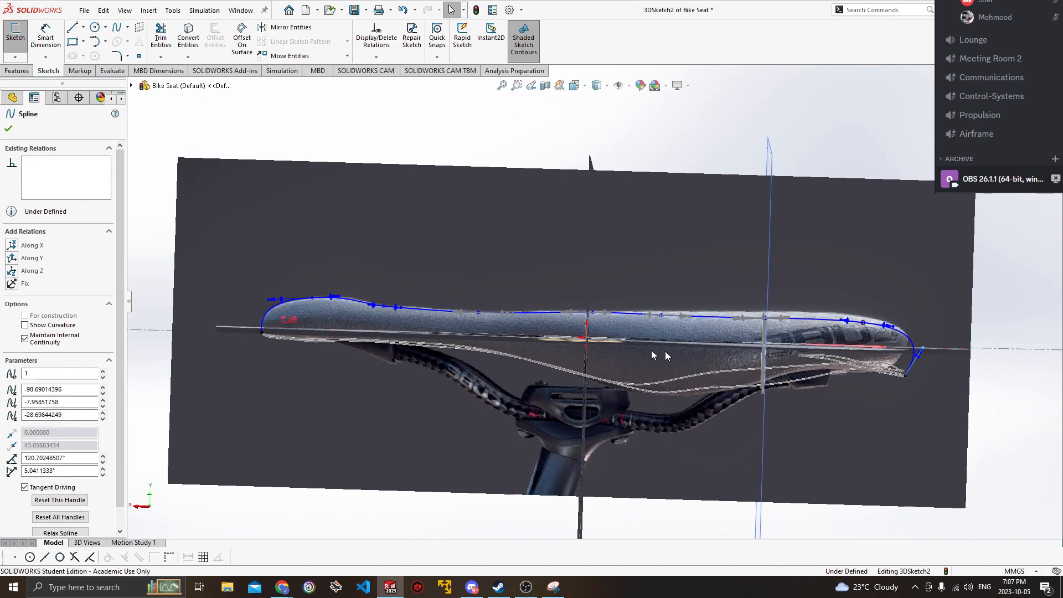
scroll(637, 335, down, 3)
click(604, 290)
mouse_move(605, 292)
mouse_down()
mouse_move(622, 298)
mouse_move(606, 298)
mouse_up()
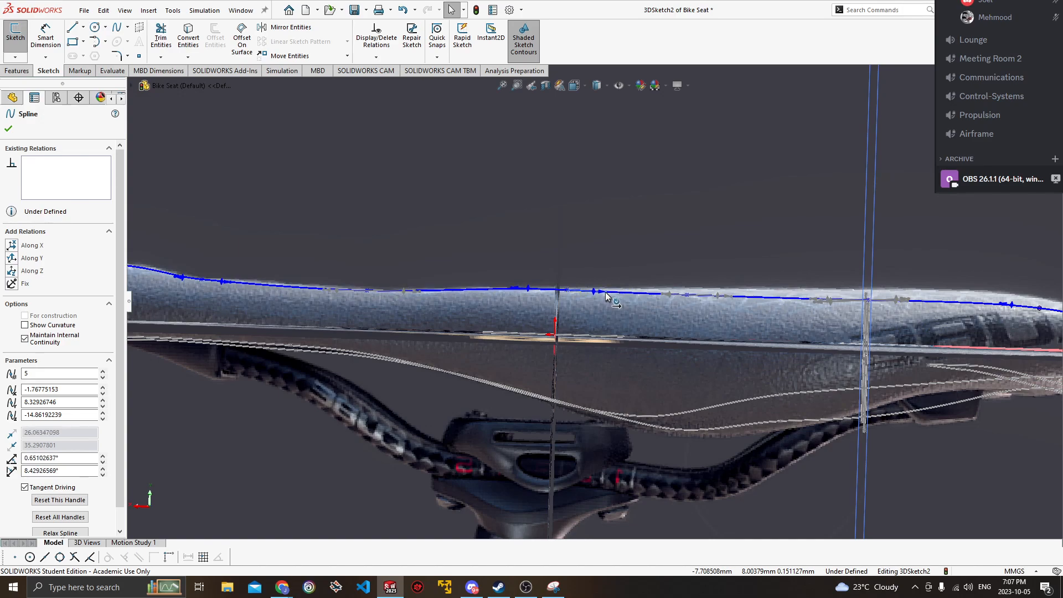
ctrl+middle_drag(610, 296, 651, 293)
drag(729, 293, 745, 293)
scroll(656, 135, up, 3)
click(706, 138)
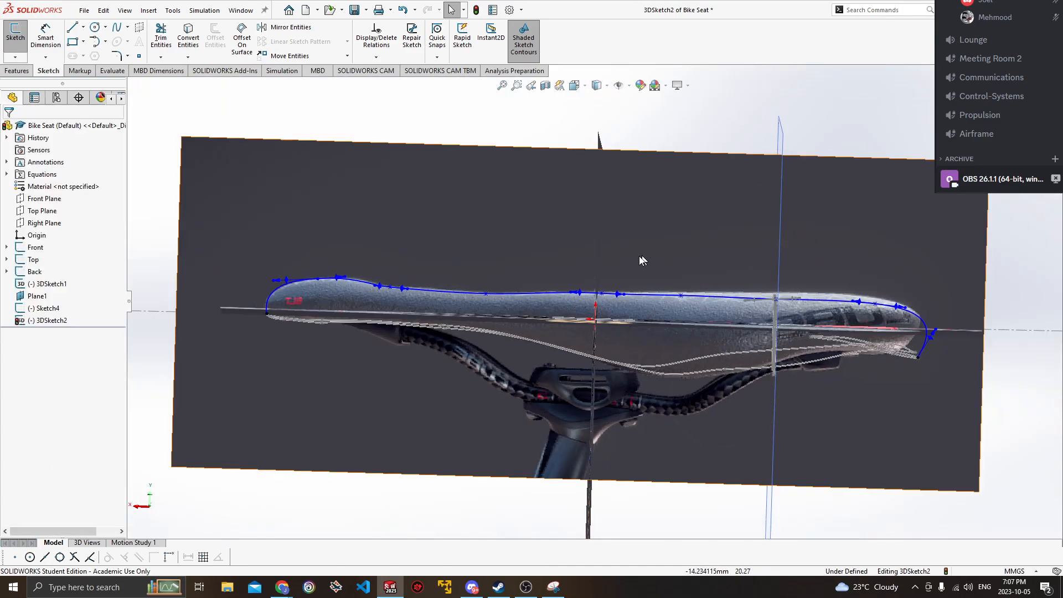
Fine-tune the tangents at the guide spline's point near the origin and at the point behind the nose bump.
scroll(573, 291, down, 4)
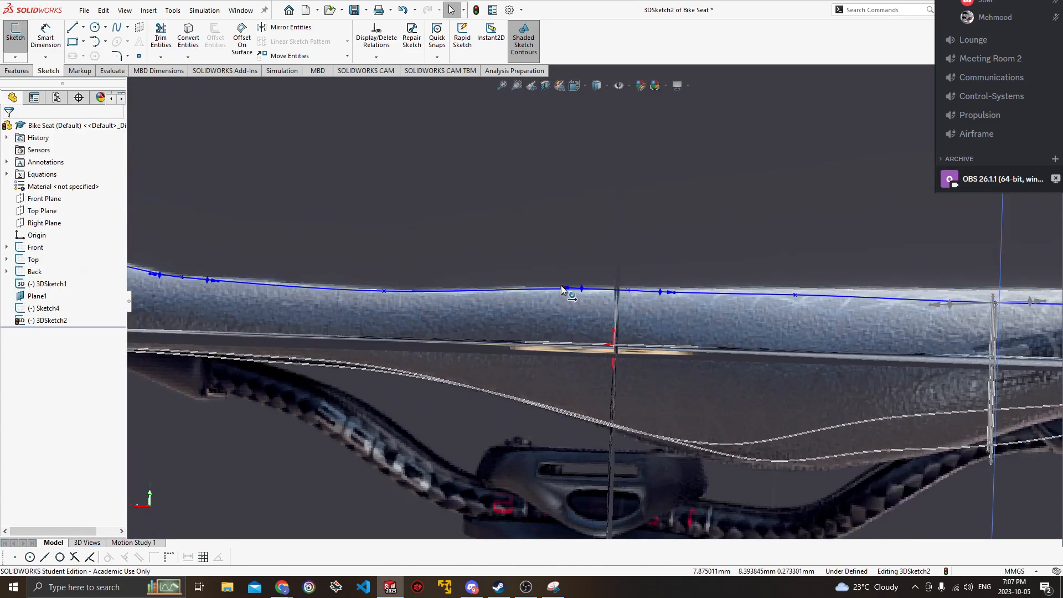
click(561, 285)
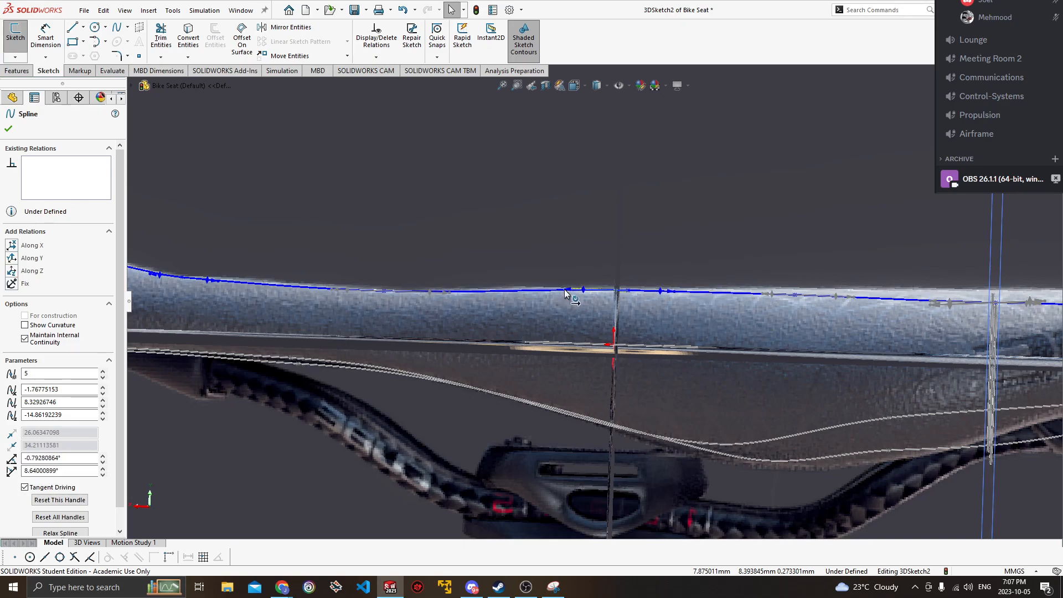
scroll(604, 309, up, 3)
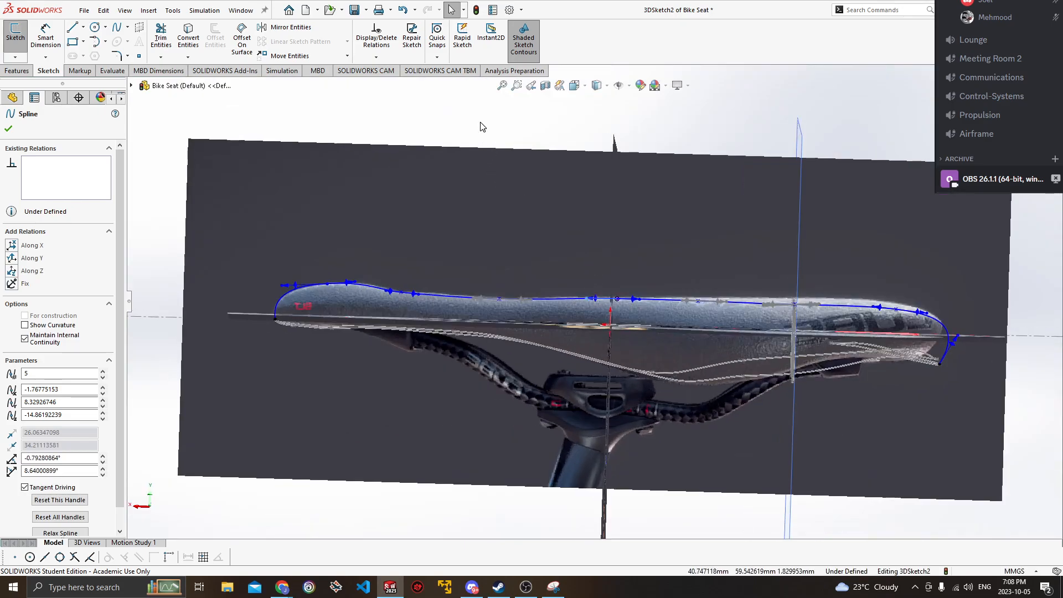
click(481, 127)
scroll(487, 307, up, 3)
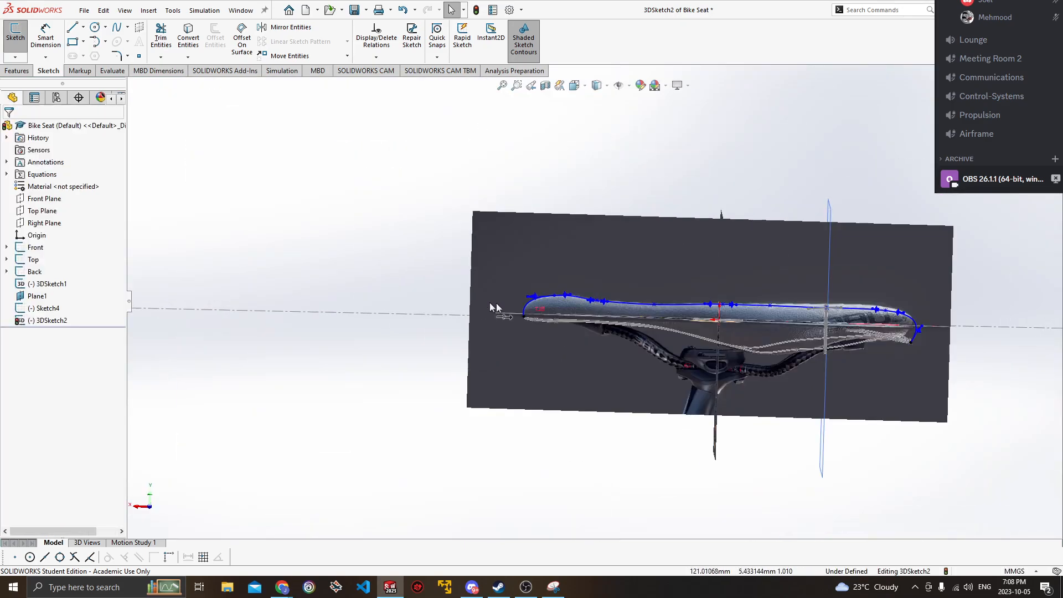
scroll(576, 304, down, 6)
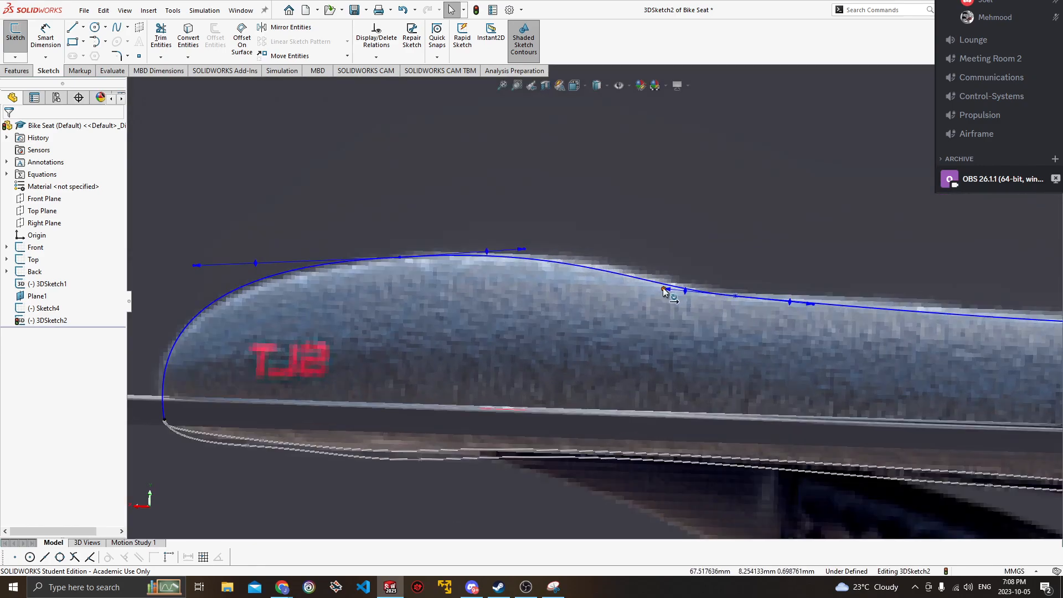
click(668, 293)
scroll(673, 296, up, 4)
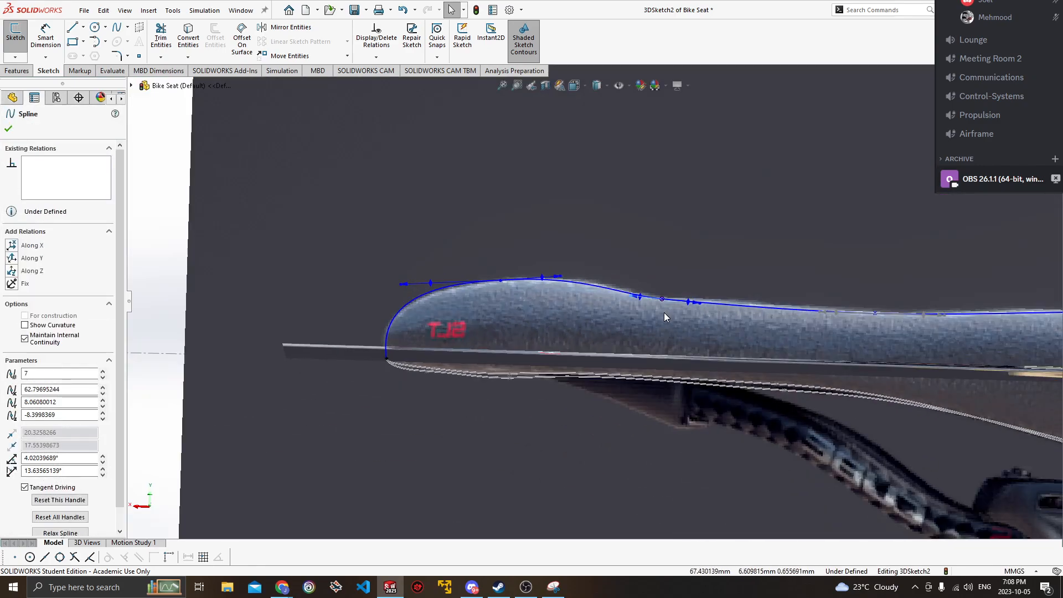
scroll(581, 286, up, 3)
click(590, 144)
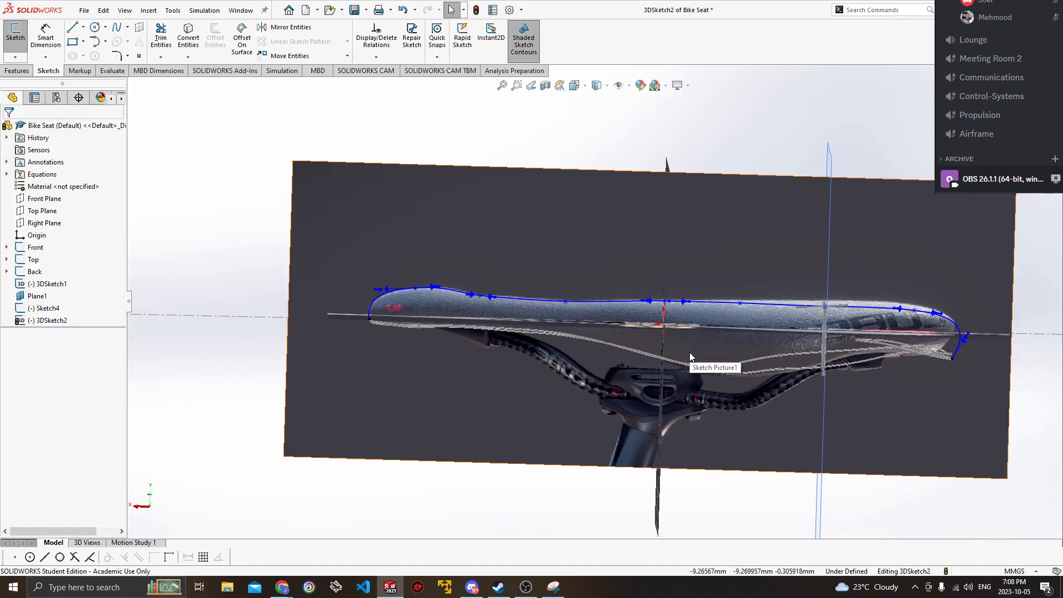
Exit the guide spline's 3D sketch and check in 3D how it fits the outline and profile.
scroll(690, 352, up, 3)
middle_drag(683, 365, 634, 470)
mouse_move(670, 383)
ctrl+middle_down()
mouse_move(630, 424)
mouse_move(675, 345)
mouse_move(622, 387)
mouse_move(608, 337)
mouse_move(629, 454)
ctrl+middle_up()
mouse_move(835, 392)
middle_down()
mouse_move(847, 422)
mouse_move(738, 343)
middle_up()
click(15, 34)
scroll(529, 312, down, 5)
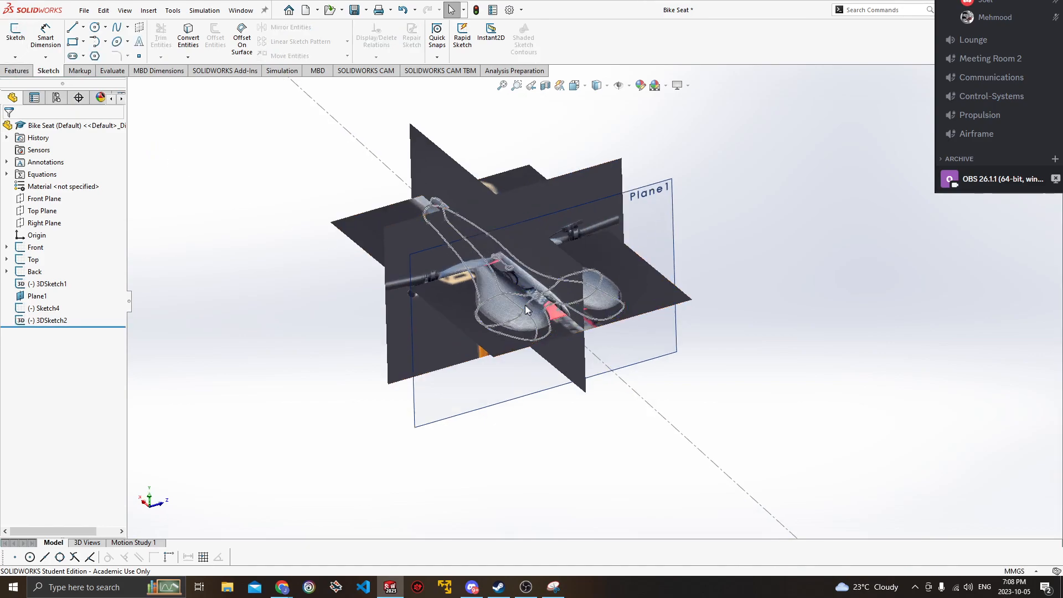
mouse_move(641, 344)
middle_down()
mouse_move(582, 410)
mouse_move(590, 441)
mouse_move(633, 375)
mouse_move(580, 397)
middle_up()
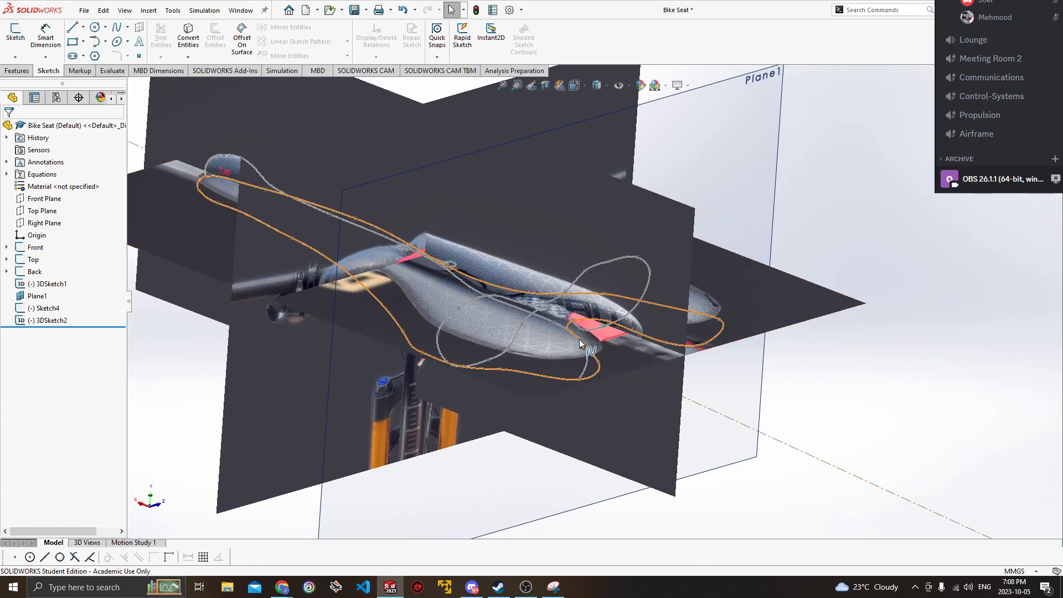
Start a new 3D sketch and check which options its feature tree entry offers.
click(14, 57)
click(31, 80)
click(51, 333)
right_click(63, 339)
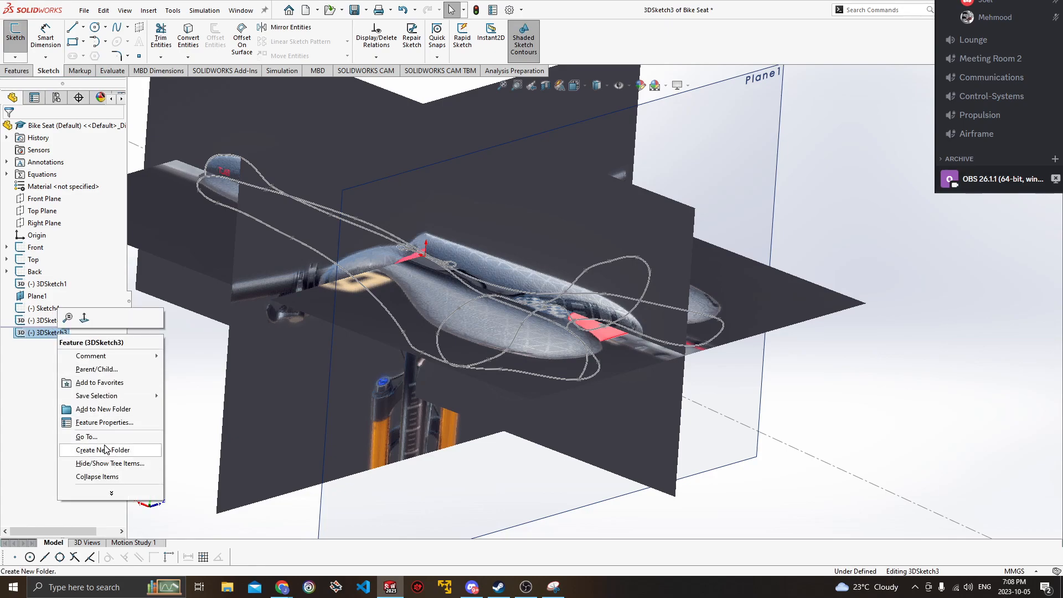
click(113, 495)
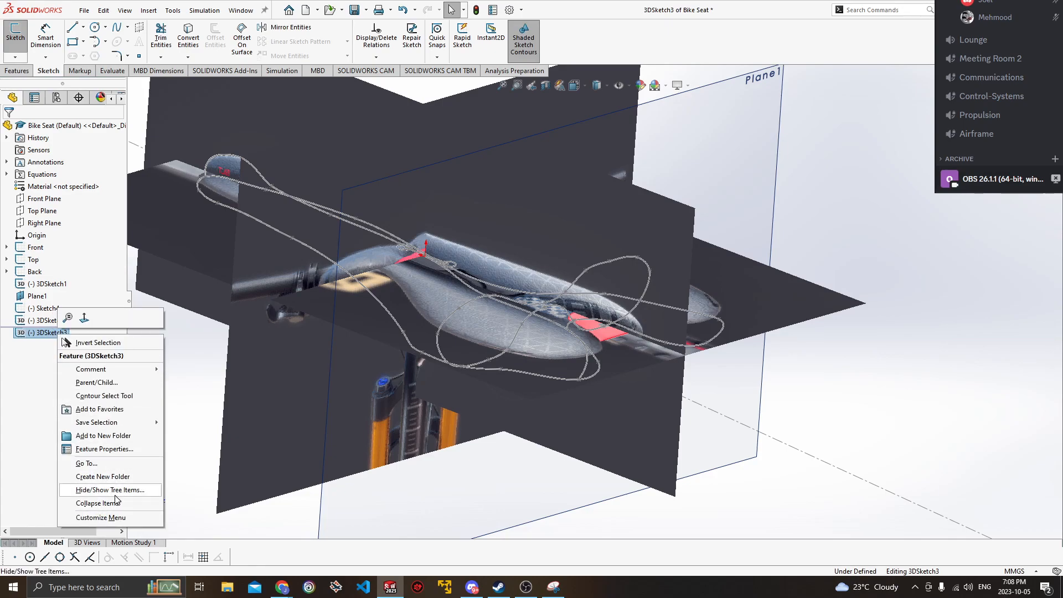
click(24, 375)
Examine from several angles how the lower outline, the Plane1 profile and the lengthwise guide spline meet in 3D.
scroll(209, 358, up, 2)
ctrl+middle_drag(209, 358, 268, 401)
scroll(311, 398, down, 1)
ctrl+middle_drag(390, 398, 338, 381)
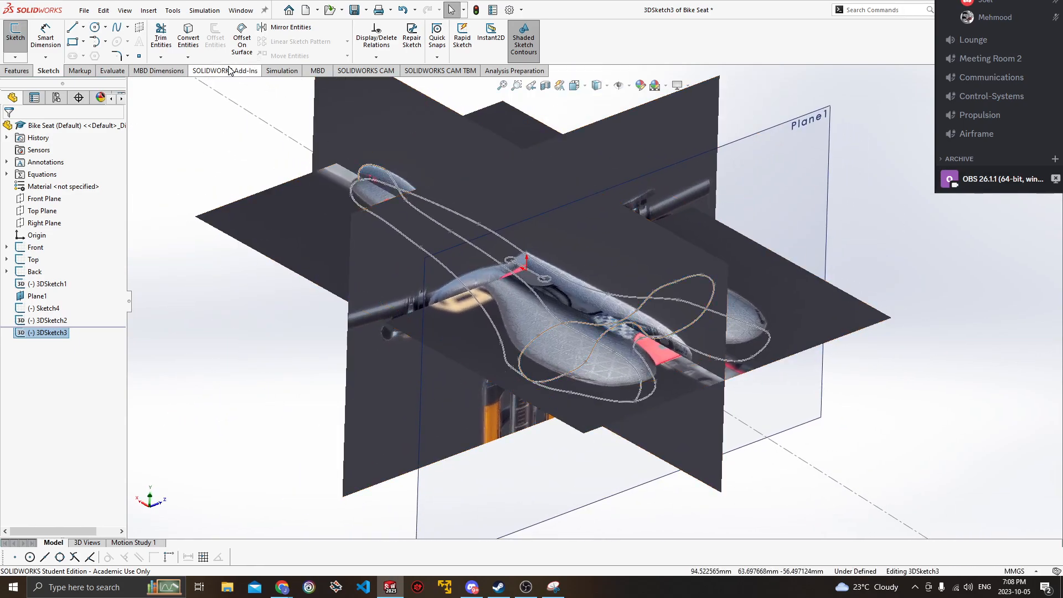
middle_drag(458, 274, 609, 332)
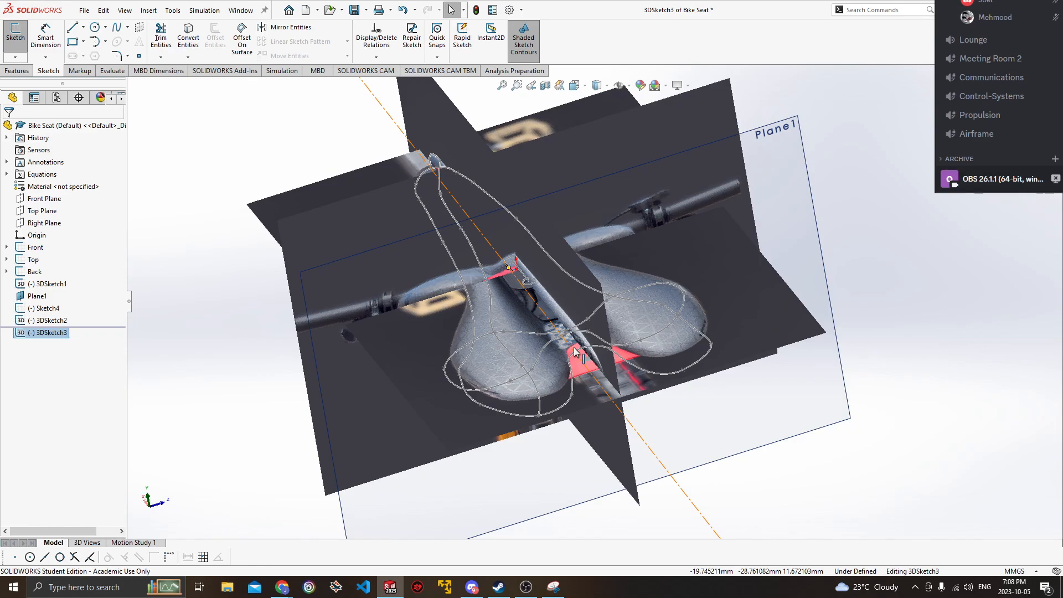
ctrl+middle_drag(566, 373, 576, 411)
scroll(557, 388, down, 3)
scroll(576, 410, down, 2)
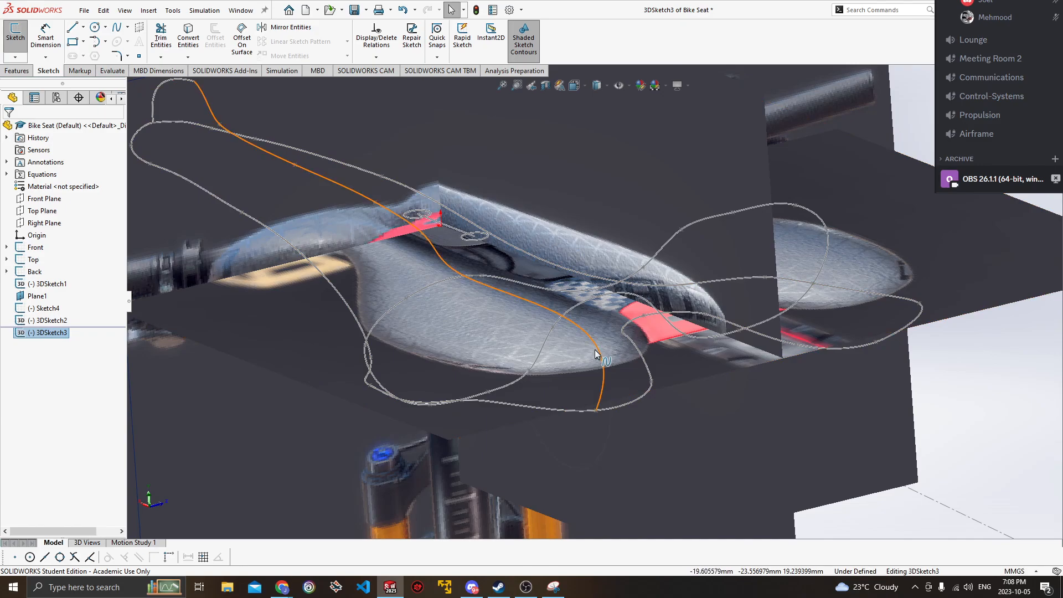
middle_drag(553, 337, 458, 258)
middle_drag(553, 269, 575, 258)
middle_drag(588, 320, 583, 309)
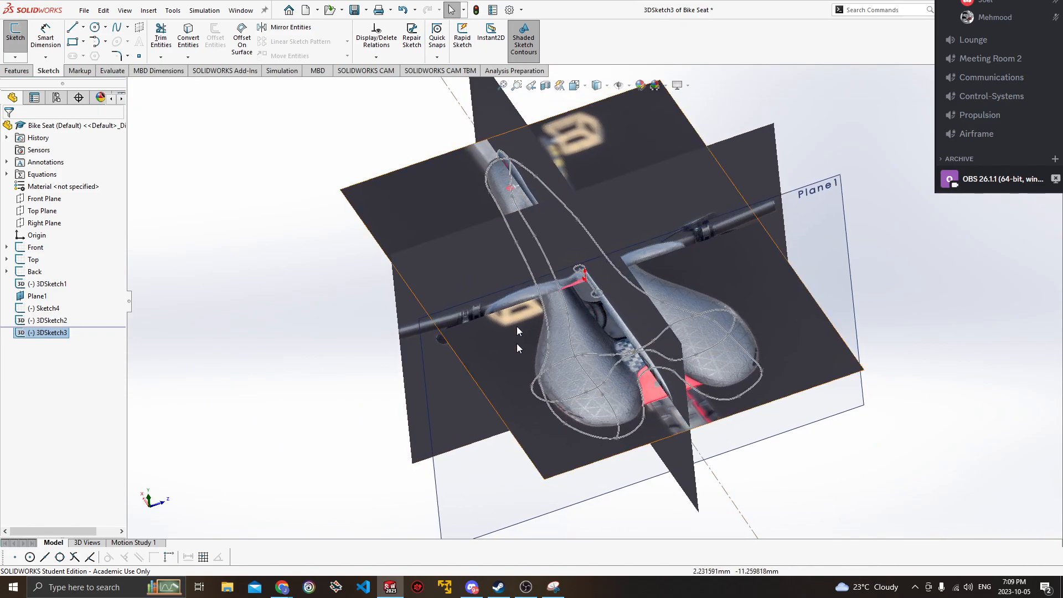
mouse_move(699, 341)
middle_down()
mouse_move(566, 378)
mouse_move(520, 222)
middle_up()
scroll(535, 299, down, 5)
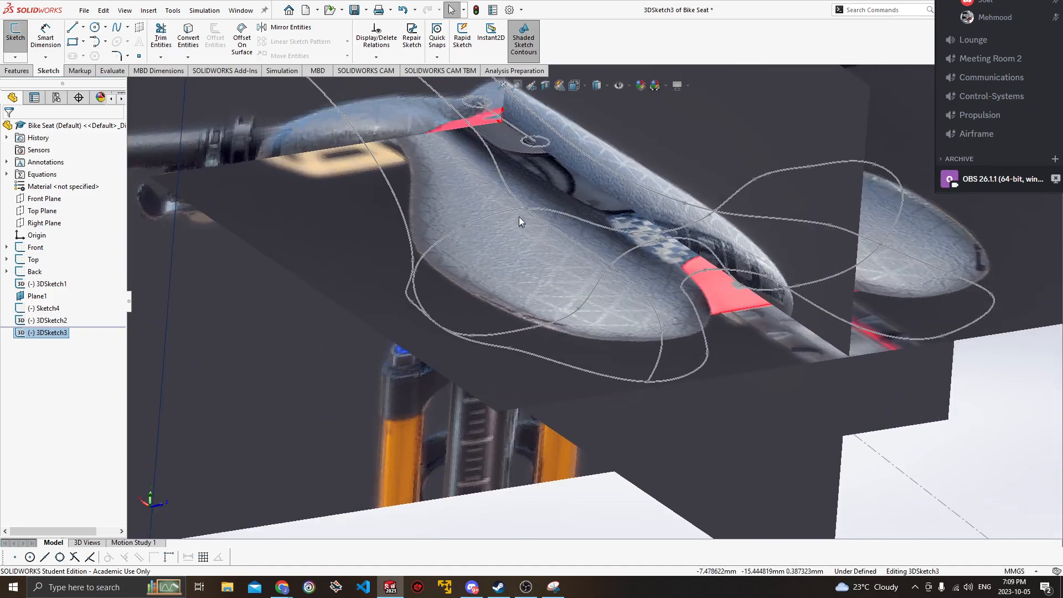
click(434, 245)
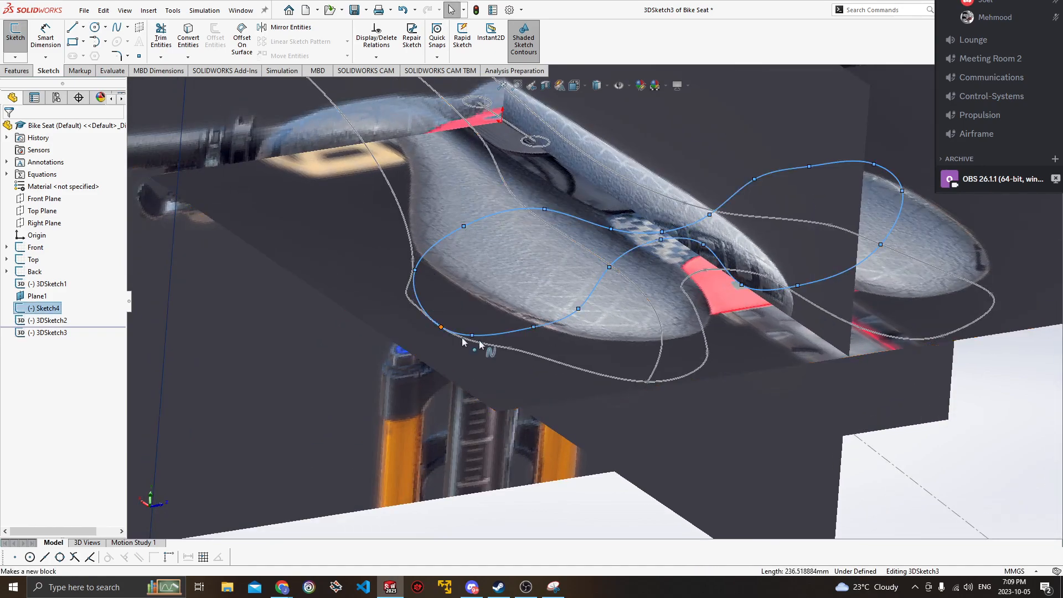
ctrl+middle_drag(527, 245, 496, 295)
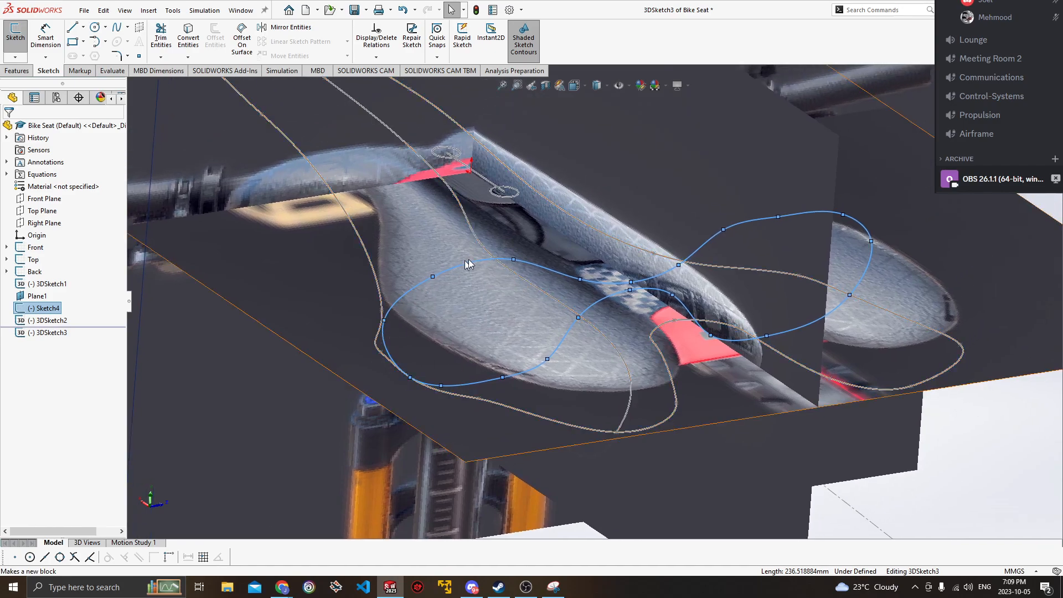
ctrl+click(575, 311)
ctrl+click(510, 407)
mouse_move(523, 338)
middle_down()
mouse_move(525, 382)
mouse_move(435, 299)
middle_up()
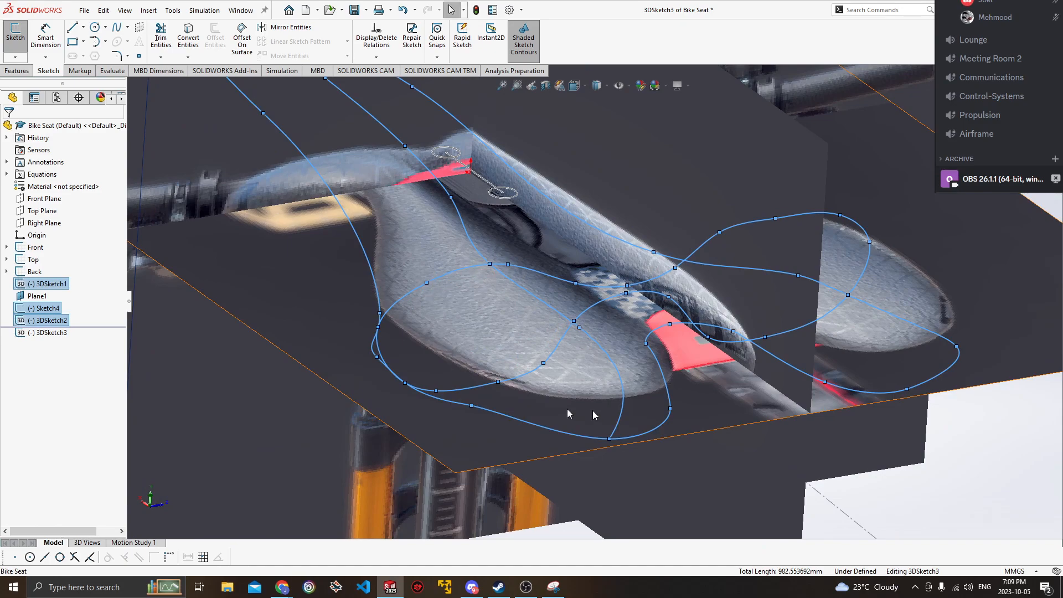
click(860, 495)
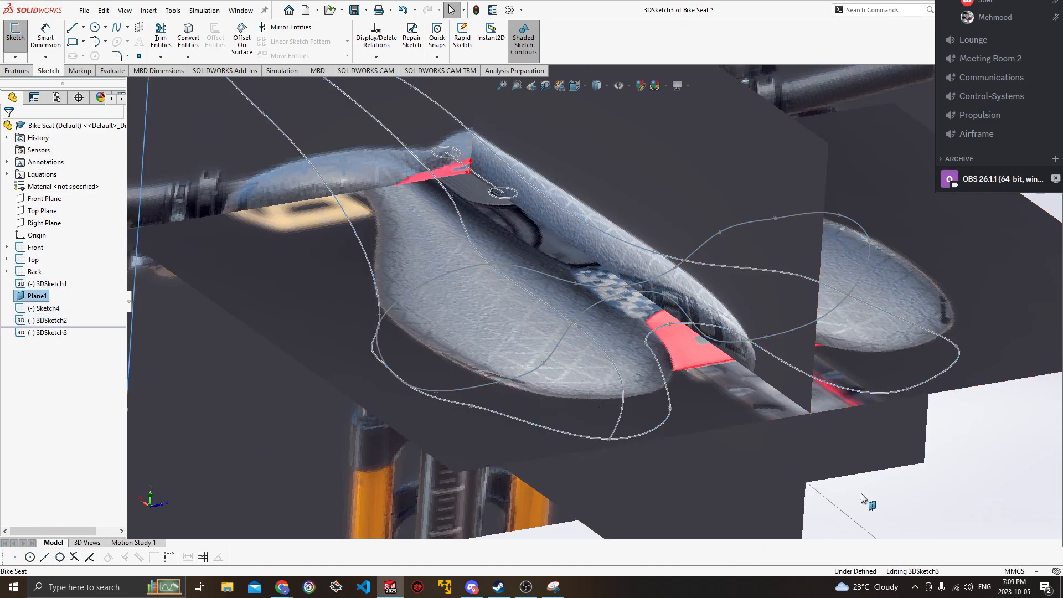
Convert the lengthwise guide spline and the lower outline into the new 3D sketch with Convert Entities.
click(545, 299)
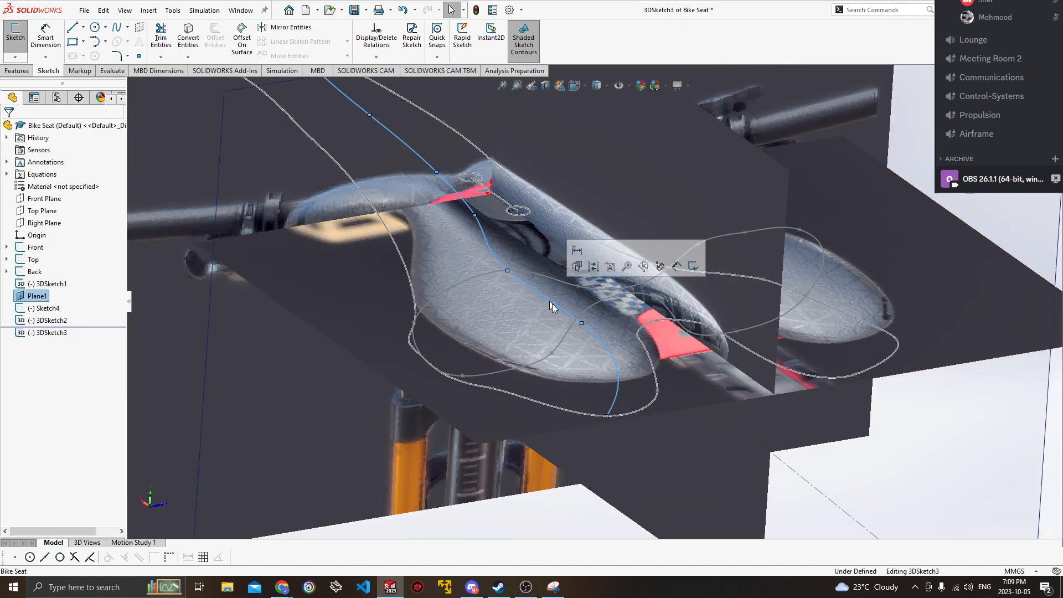
click(188, 42)
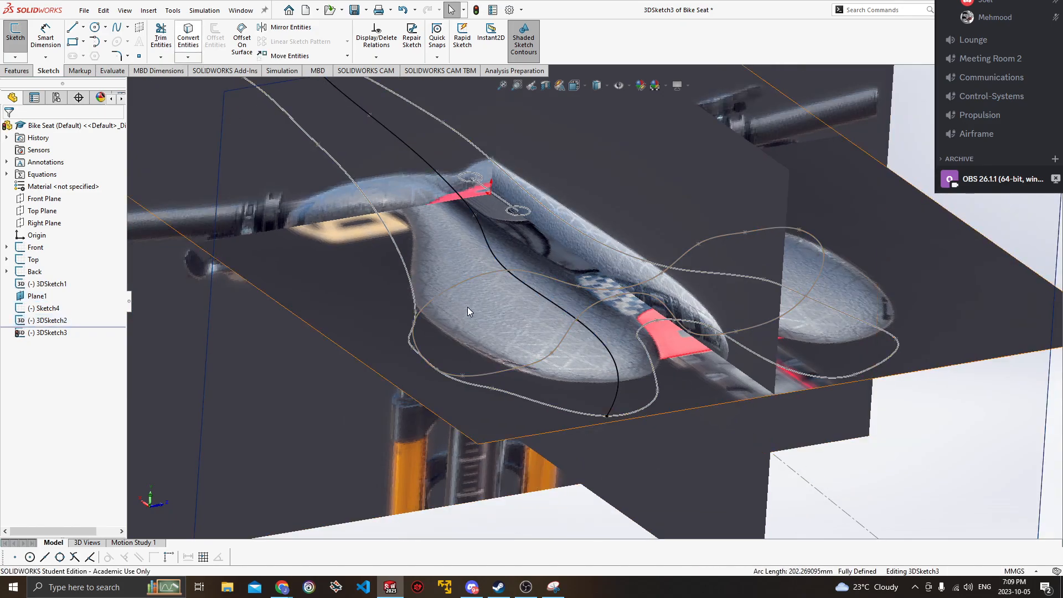
click(473, 388)
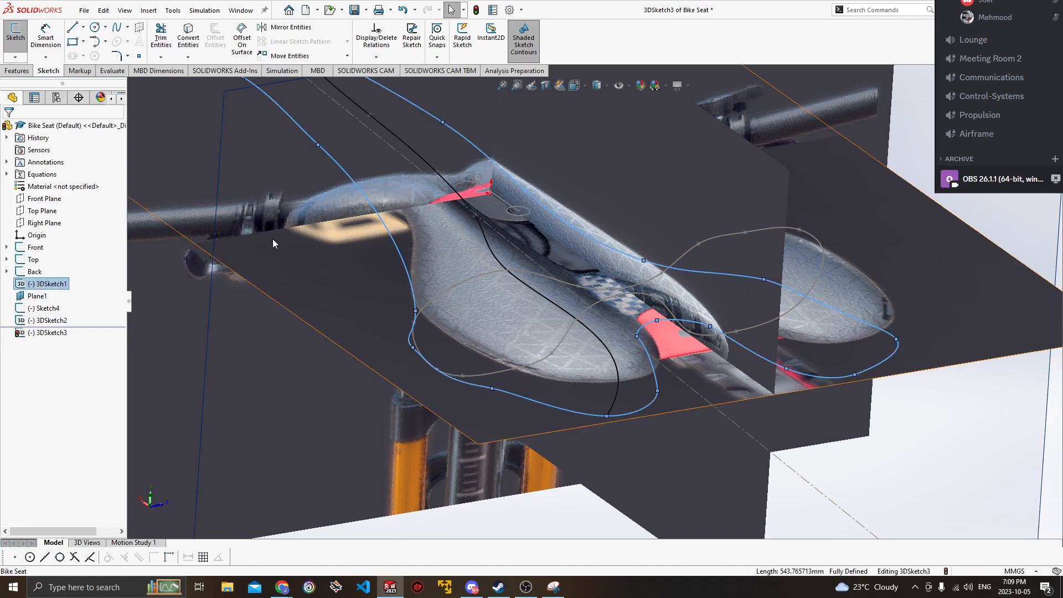
click(188, 42)
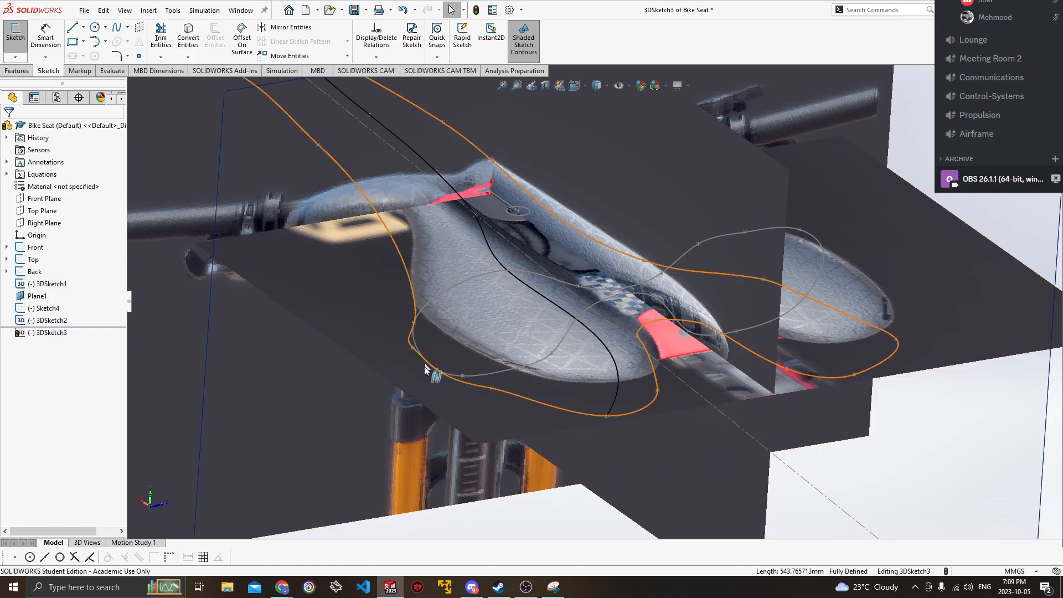
click(508, 397)
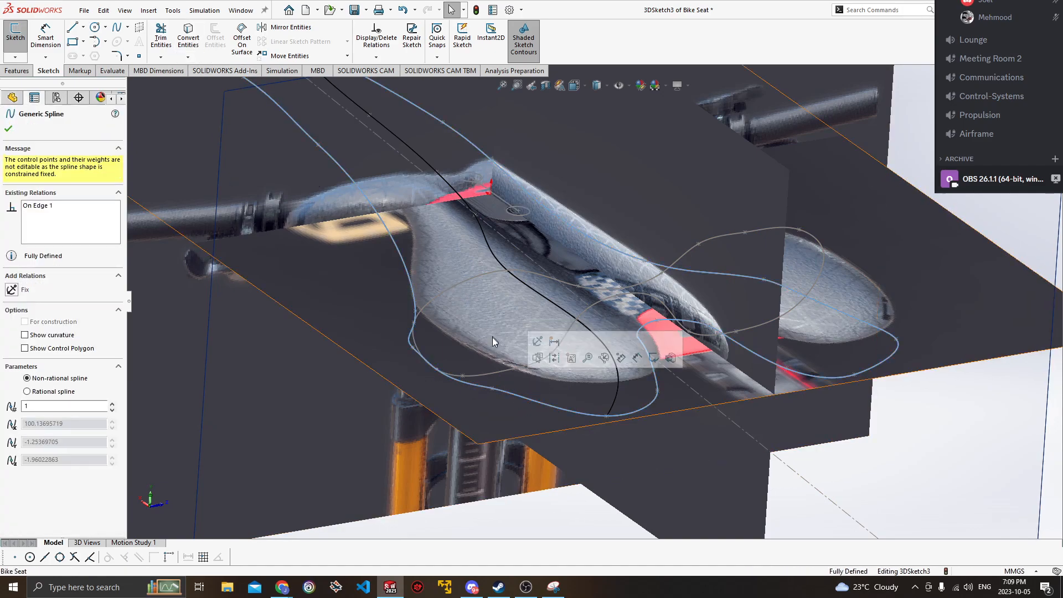
click(187, 39)
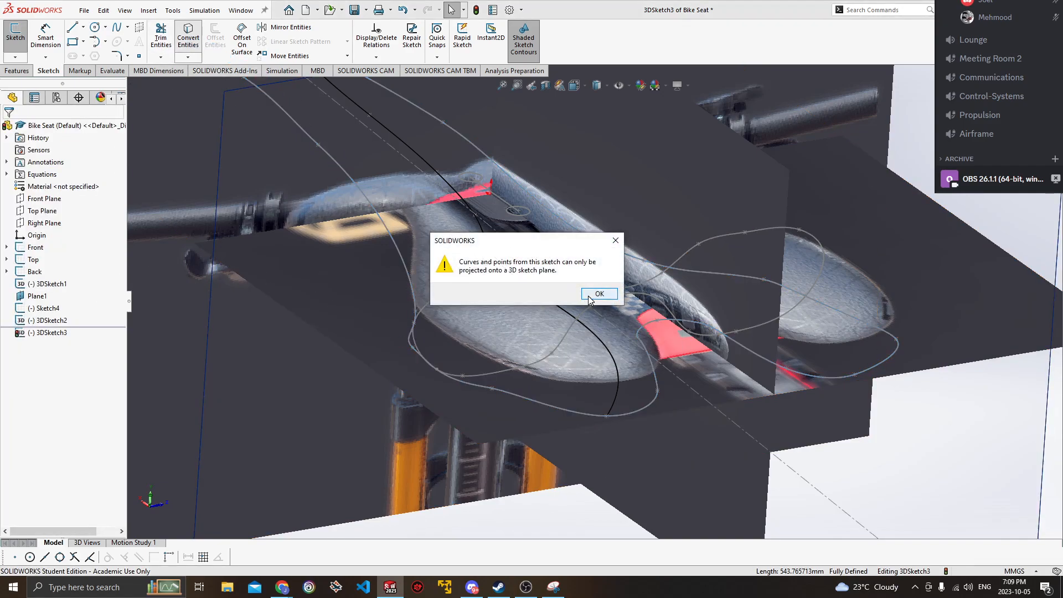
click(591, 297)
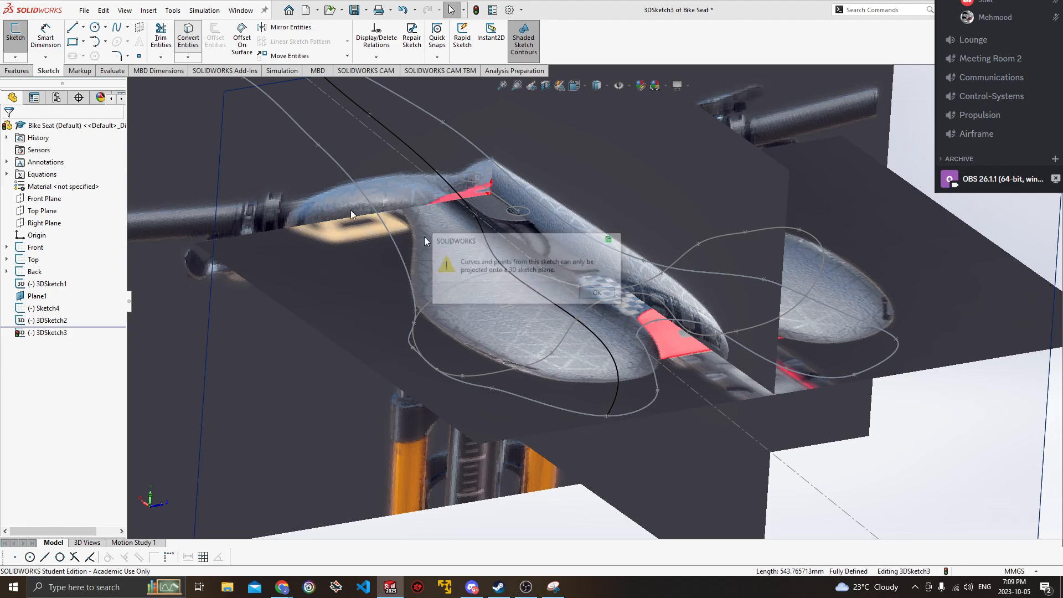
click(23, 129)
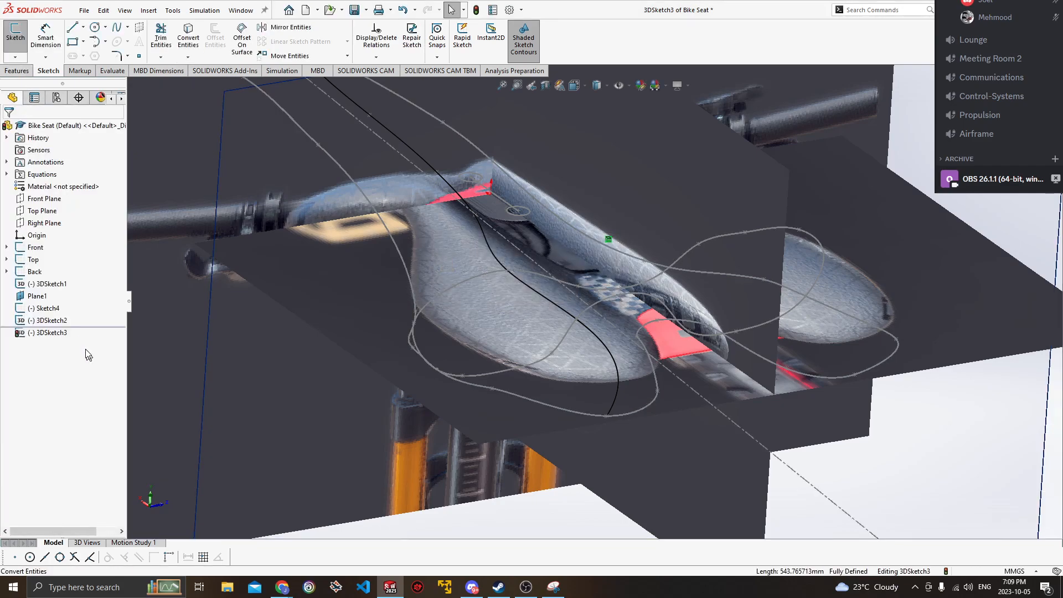
Exit the 3D sketch holding the converted curves and delete it.
click(29, 71)
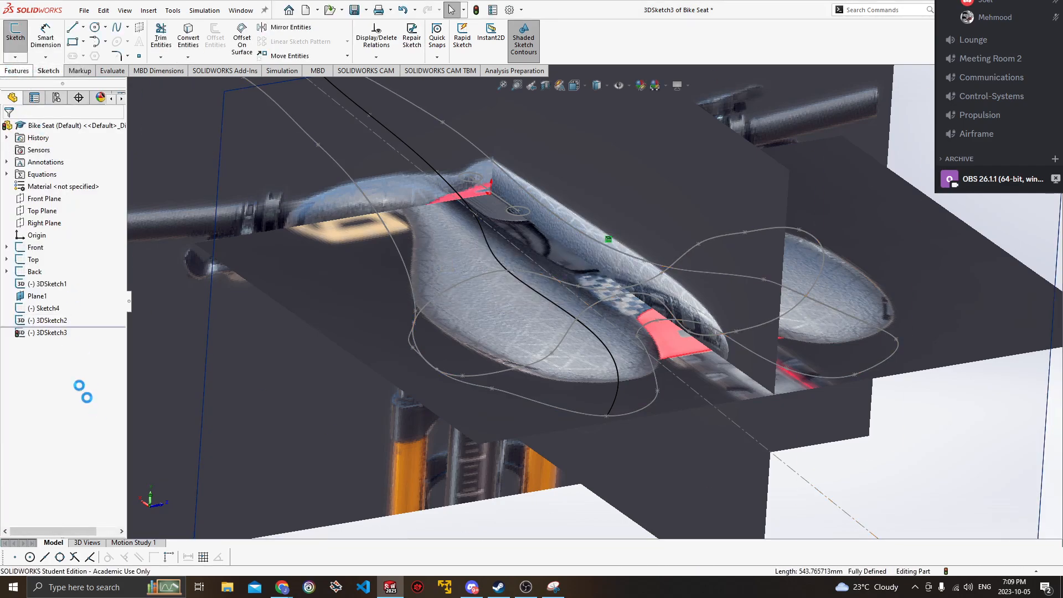
click(51, 333)
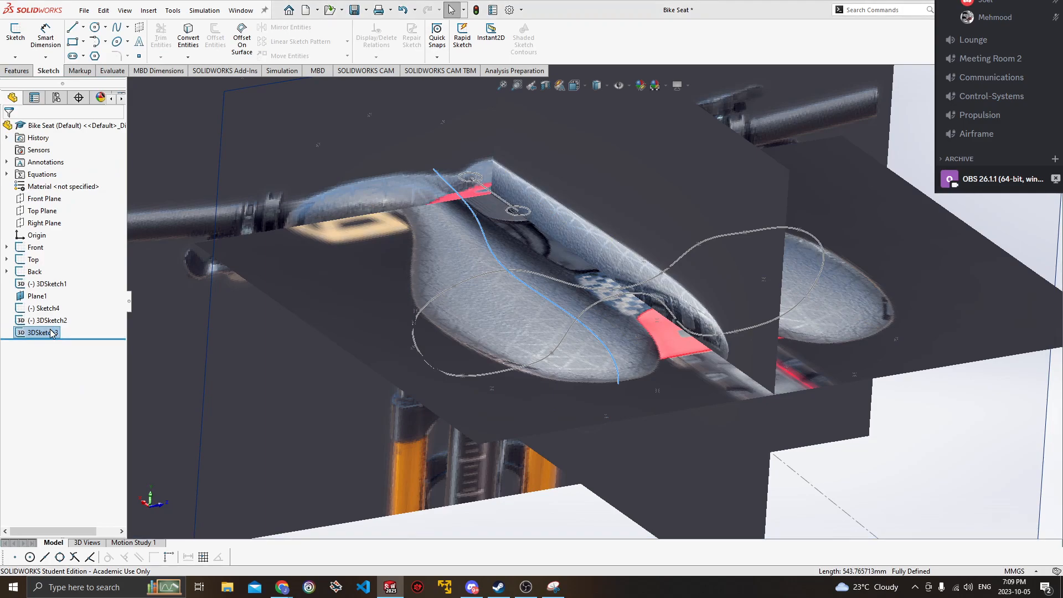
key(Delete)
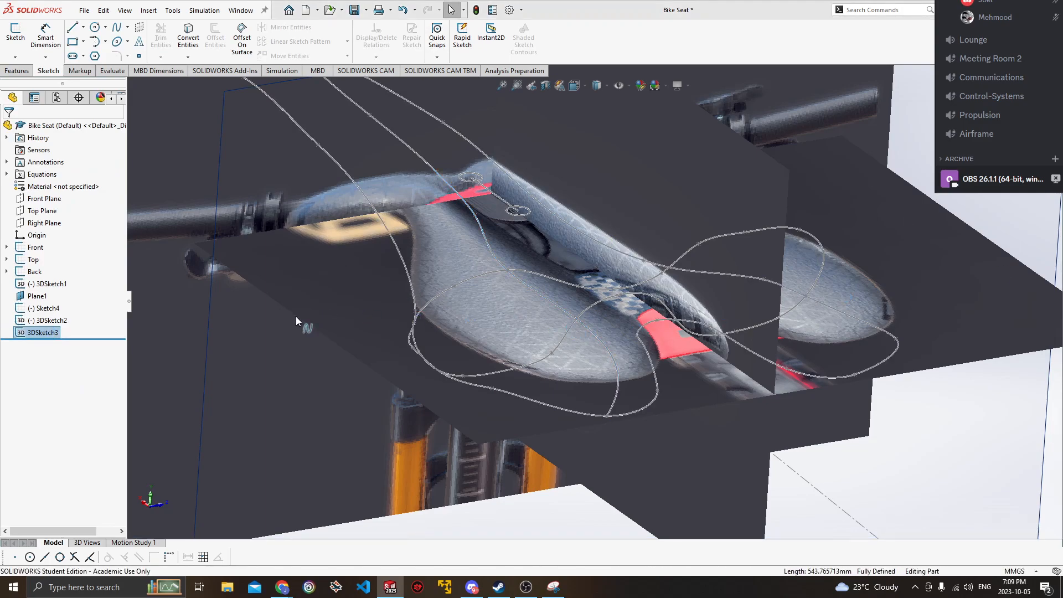
Start a fresh 3D sketch and convert the lower outline, the Plane1 profile and the lengthwise guide spline into it together.
key(f)
click(15, 57)
click(38, 84)
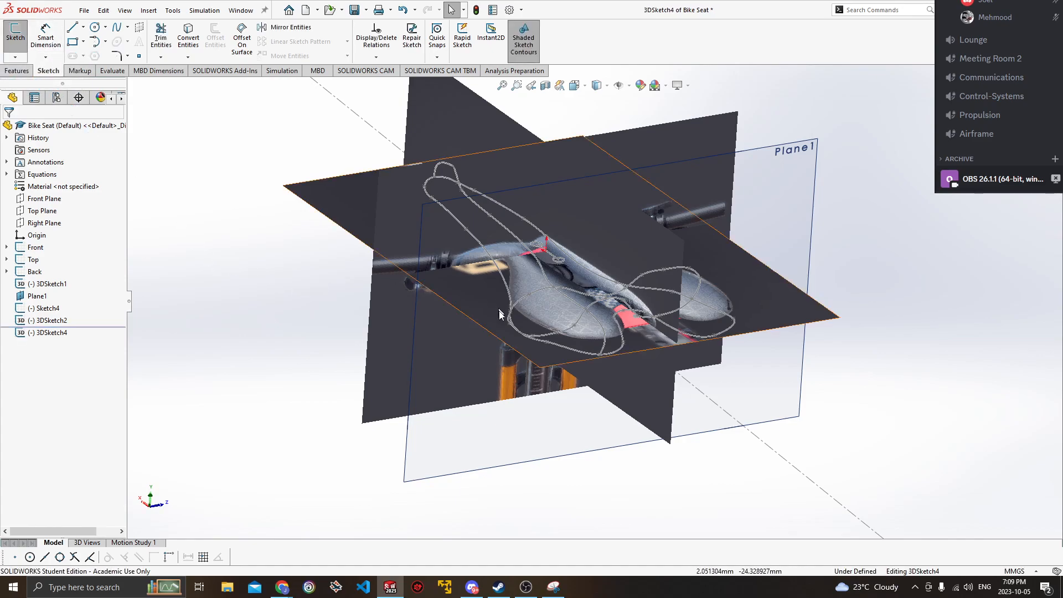
click(517, 303)
ctrl+click(515, 305)
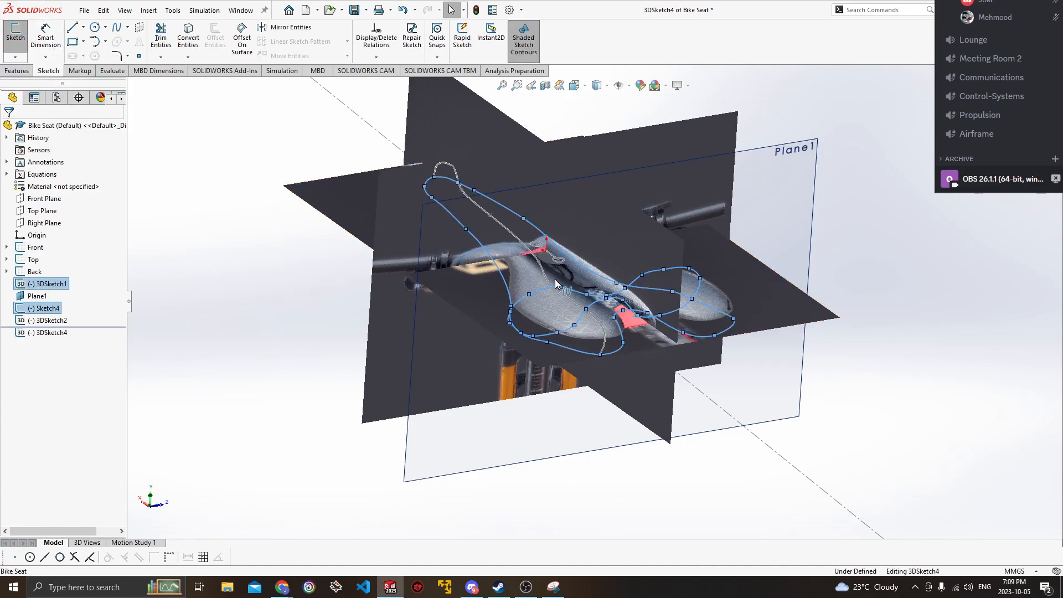
ctrl+click(548, 281)
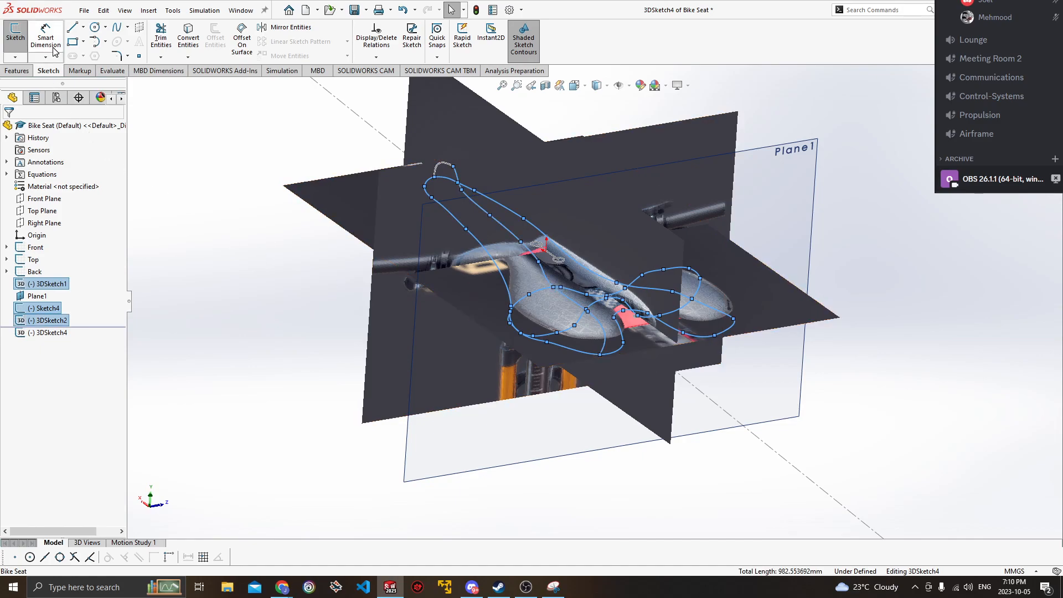
click(188, 41)
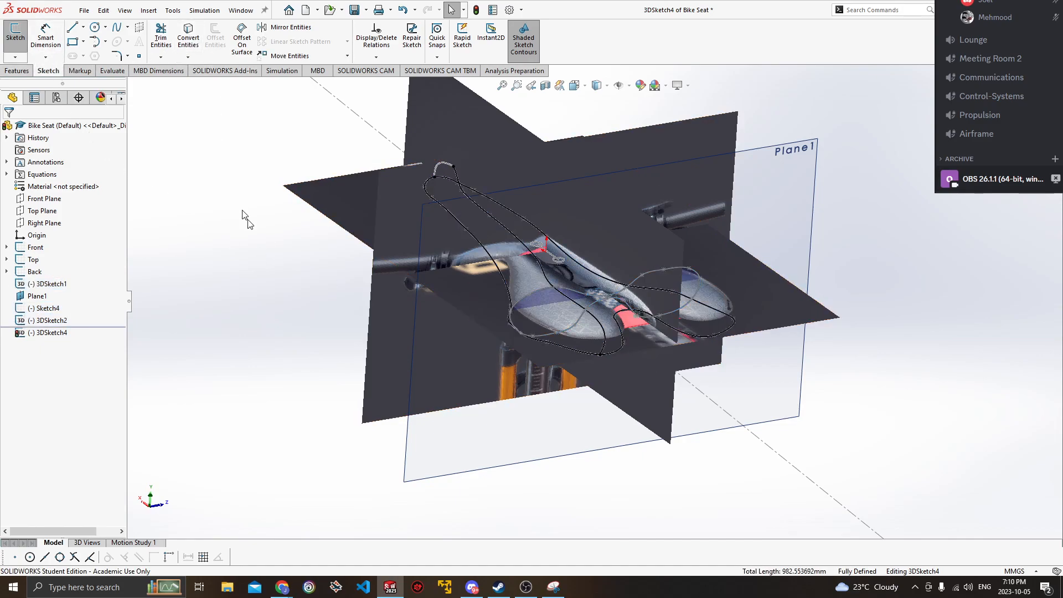
Try to convert the Plane1 profile again within the 3D sketch, including with Select chain enabled.
scroll(564, 346, down, 5)
scroll(566, 320, up, 4)
scroll(548, 346, down, 4)
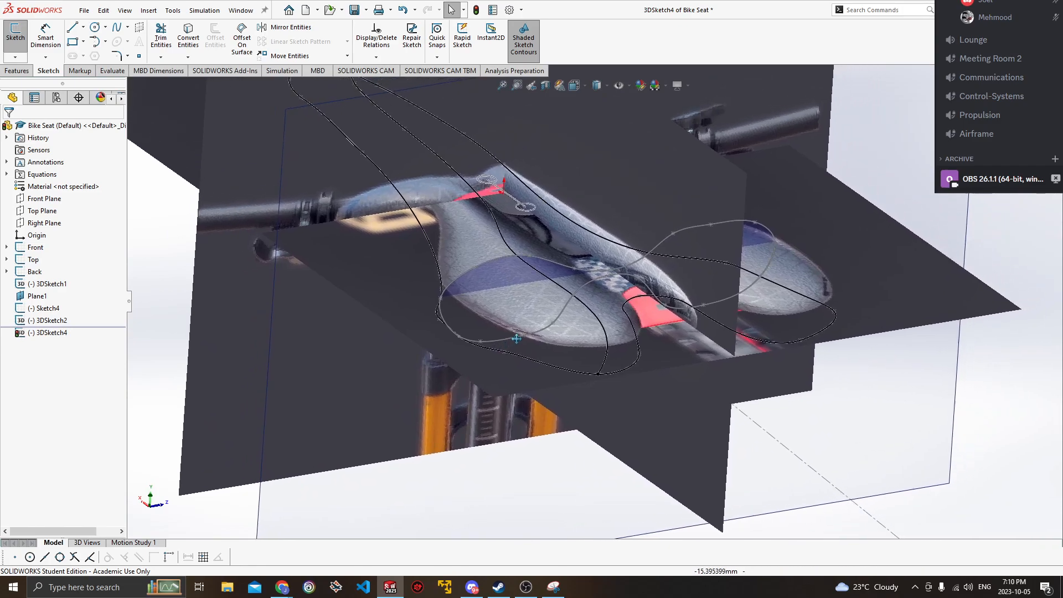
scroll(538, 336, up, 1)
middle_drag(537, 335, 464, 345)
click(439, 267)
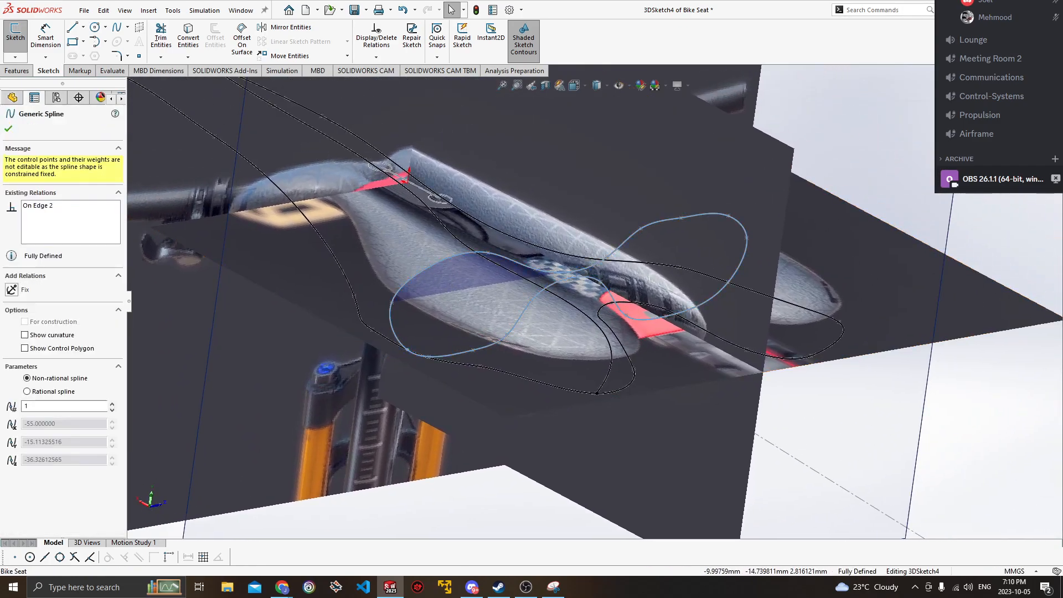
click(188, 41)
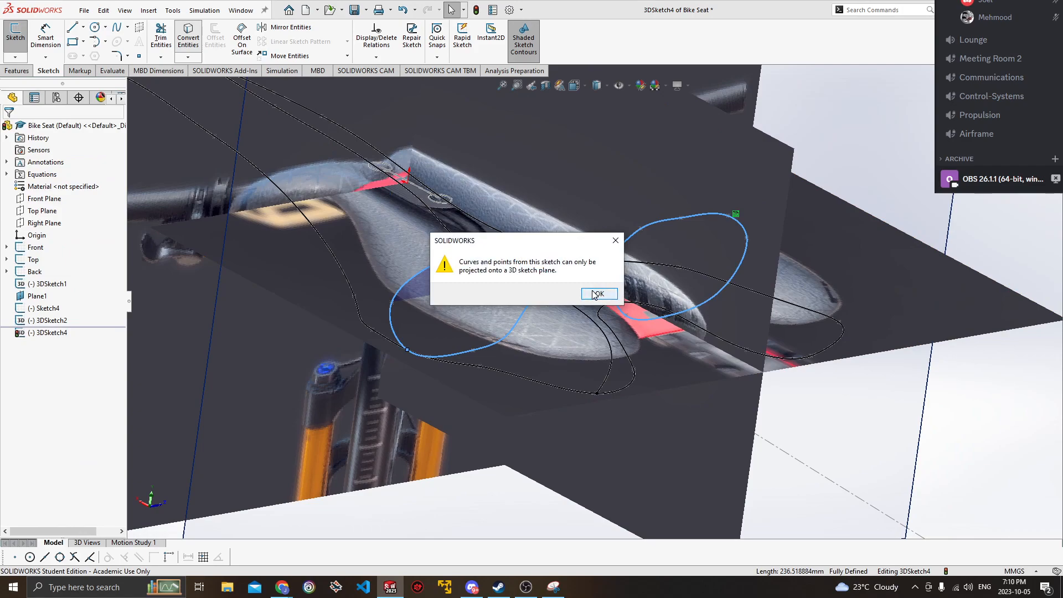
click(598, 294)
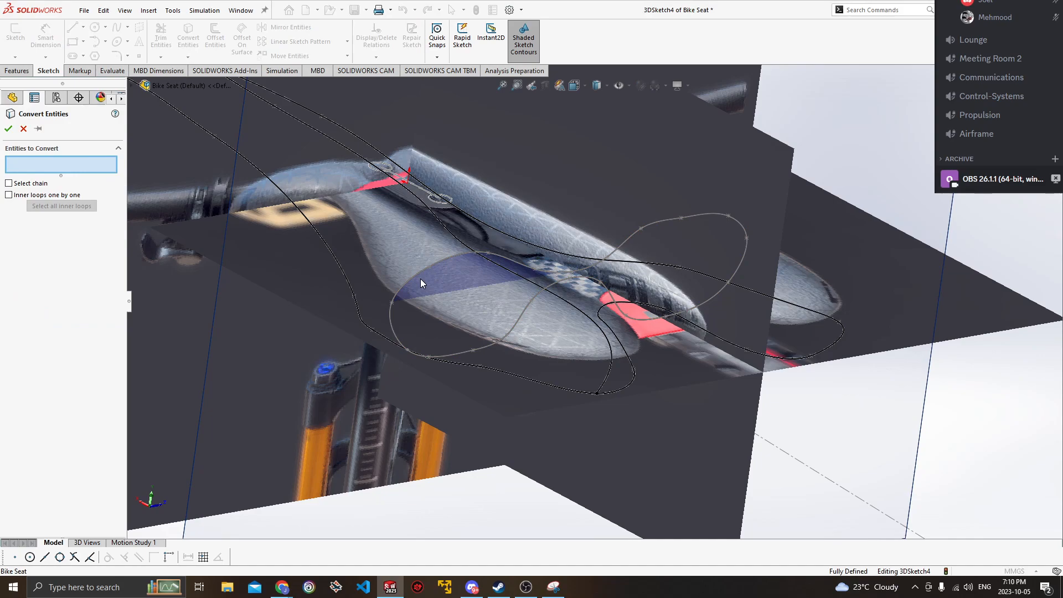
click(8, 183)
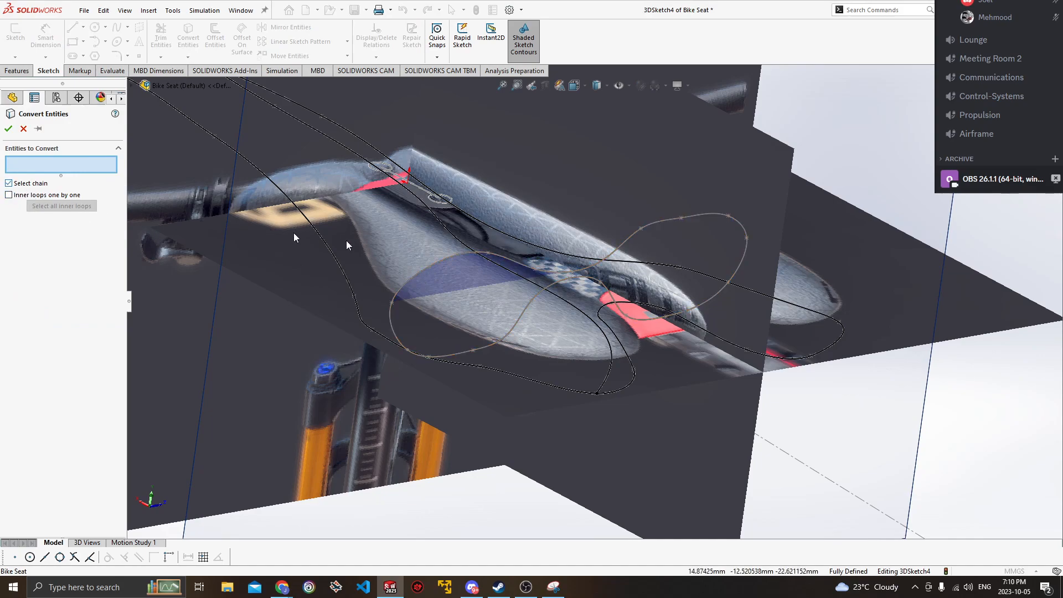
click(444, 267)
click(583, 295)
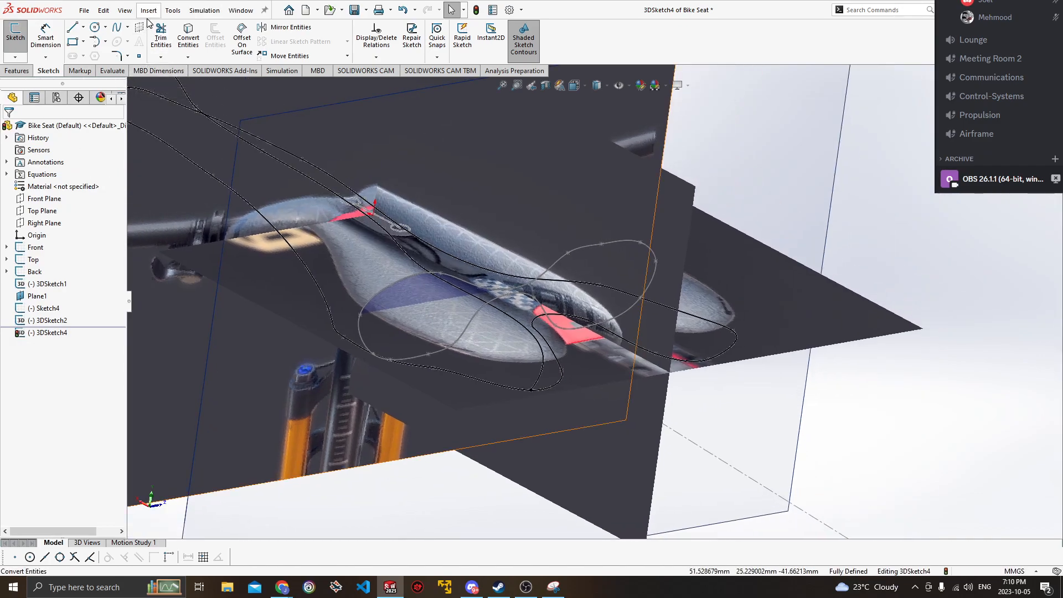
Show the Surfaces toolbar in the workspace.
click(127, 11)
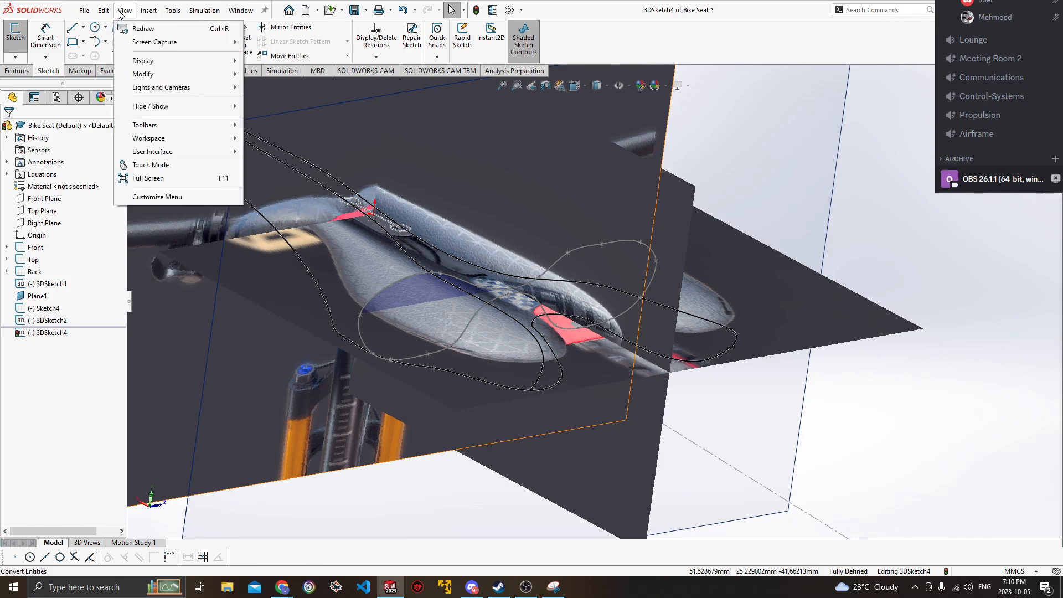
mouse_move(176, 124)
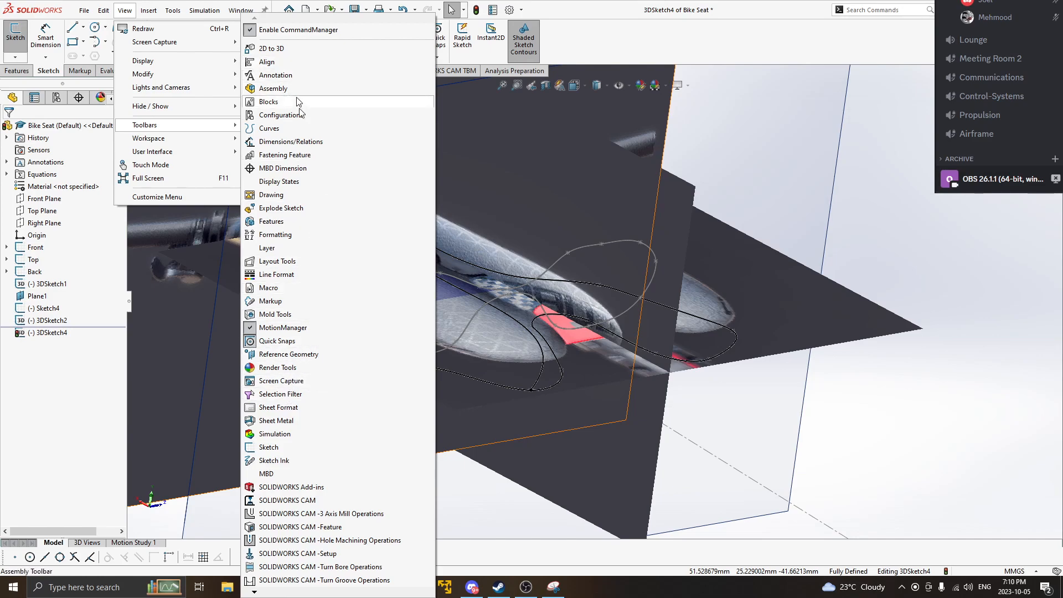
mouse_move(287, 594)
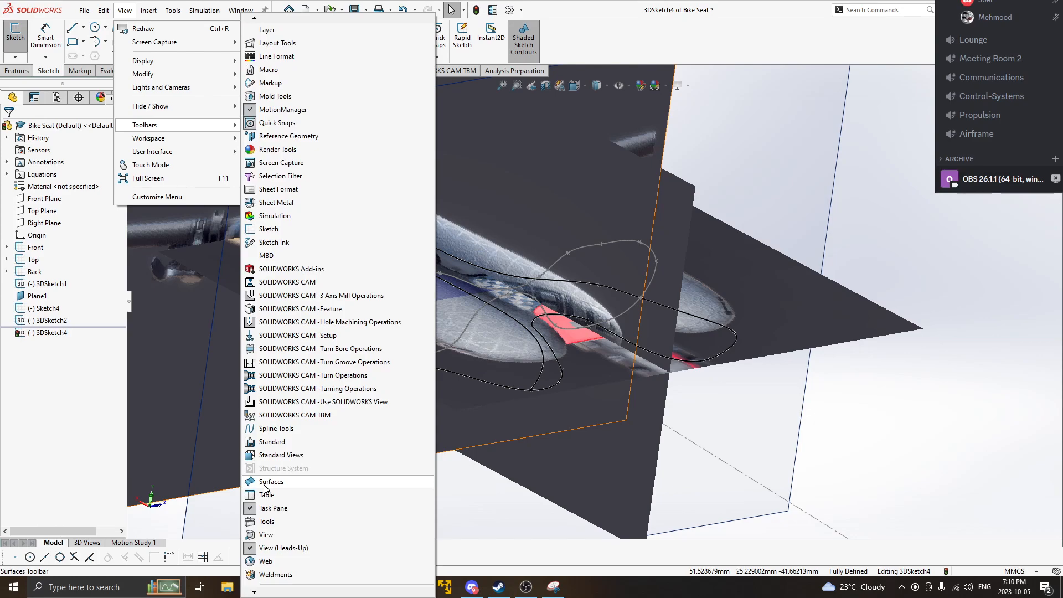
click(265, 483)
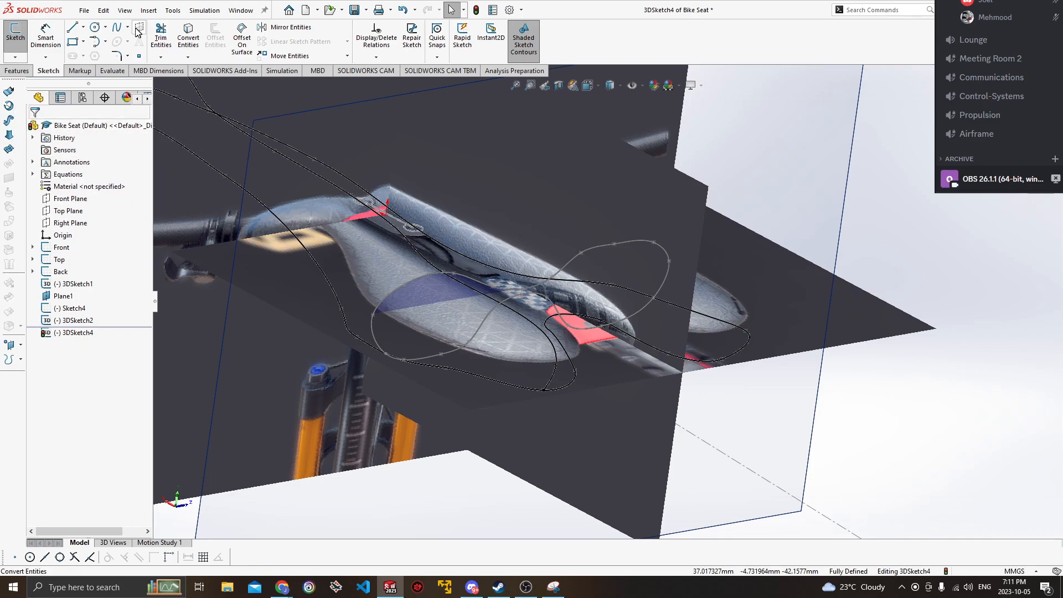
click(169, 11)
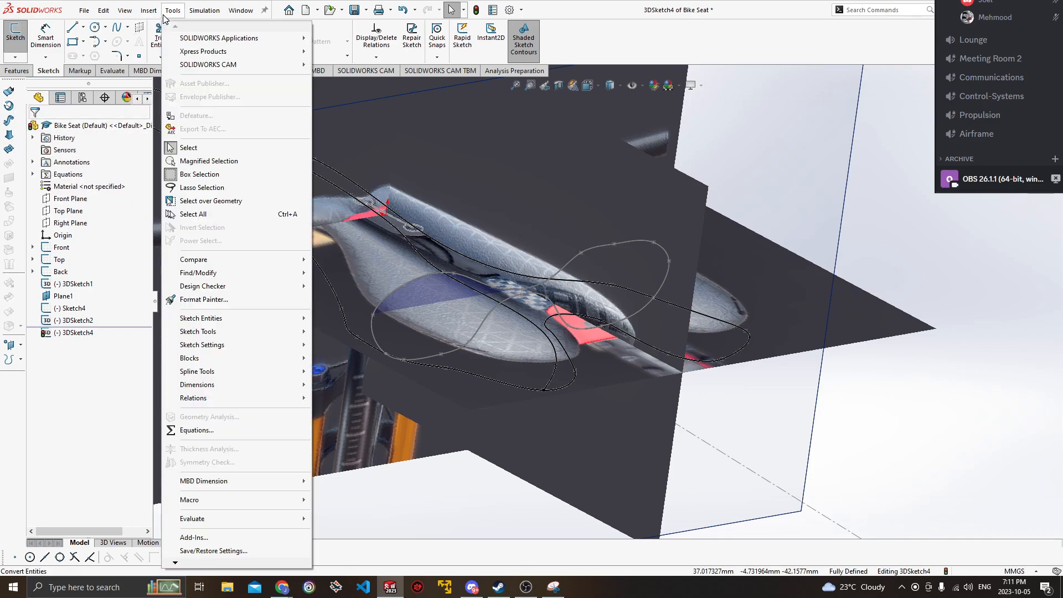
mouse_move(151, 18)
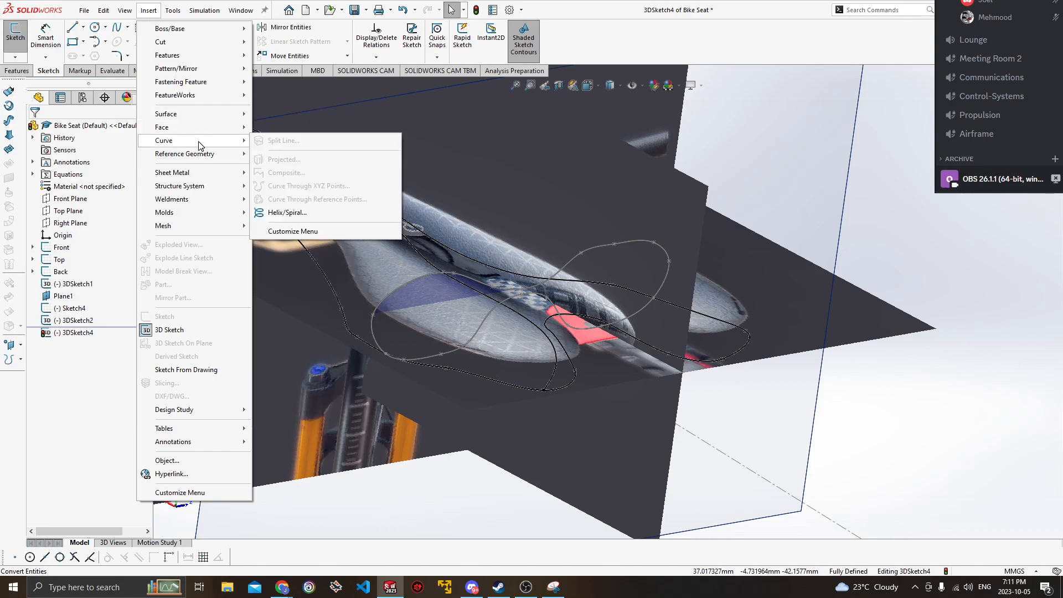
mouse_move(202, 155)
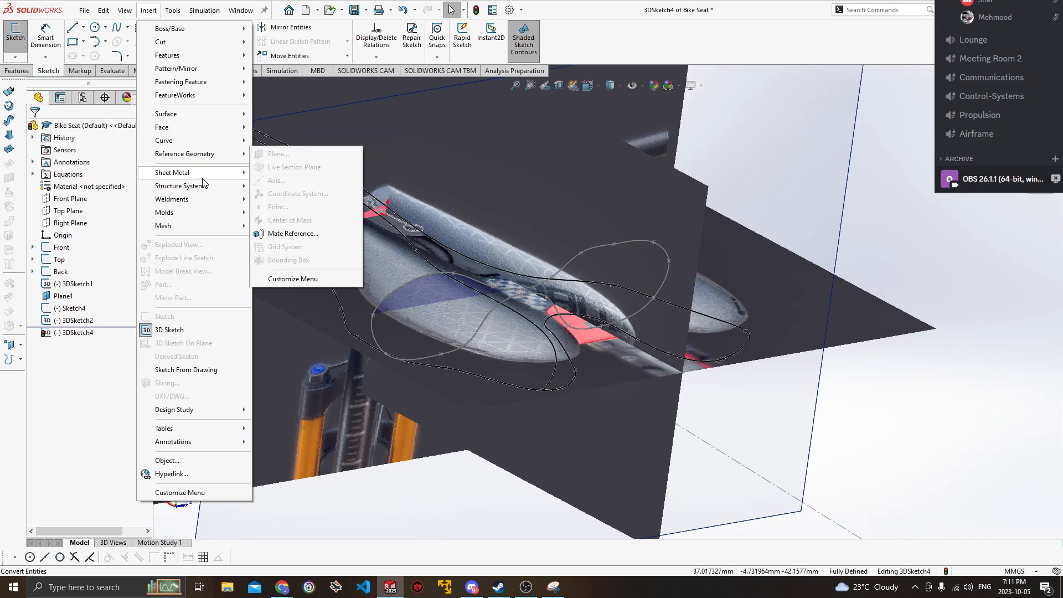
mouse_move(196, 218)
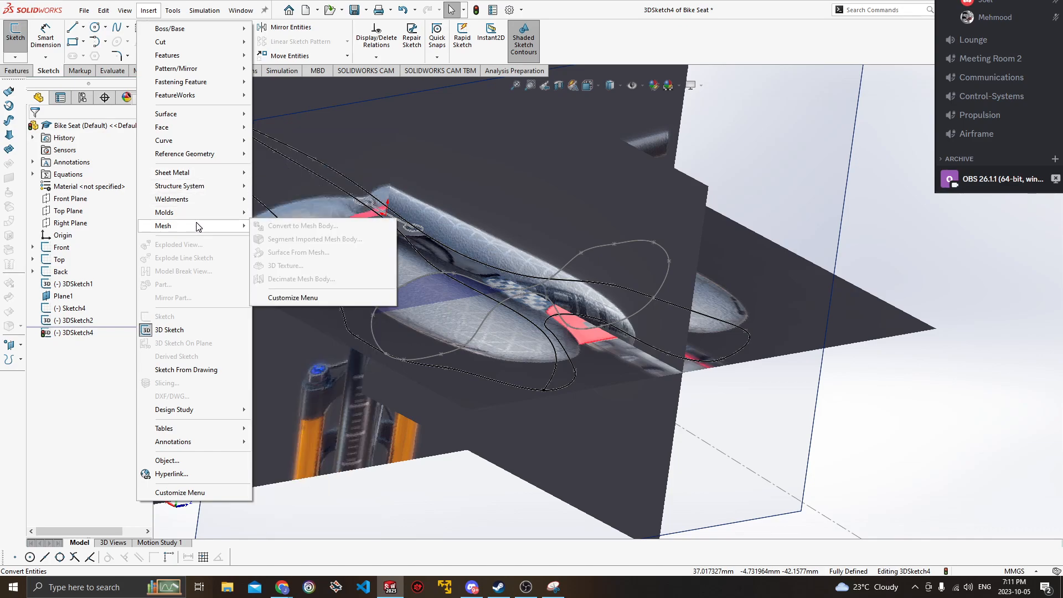
mouse_move(194, 29)
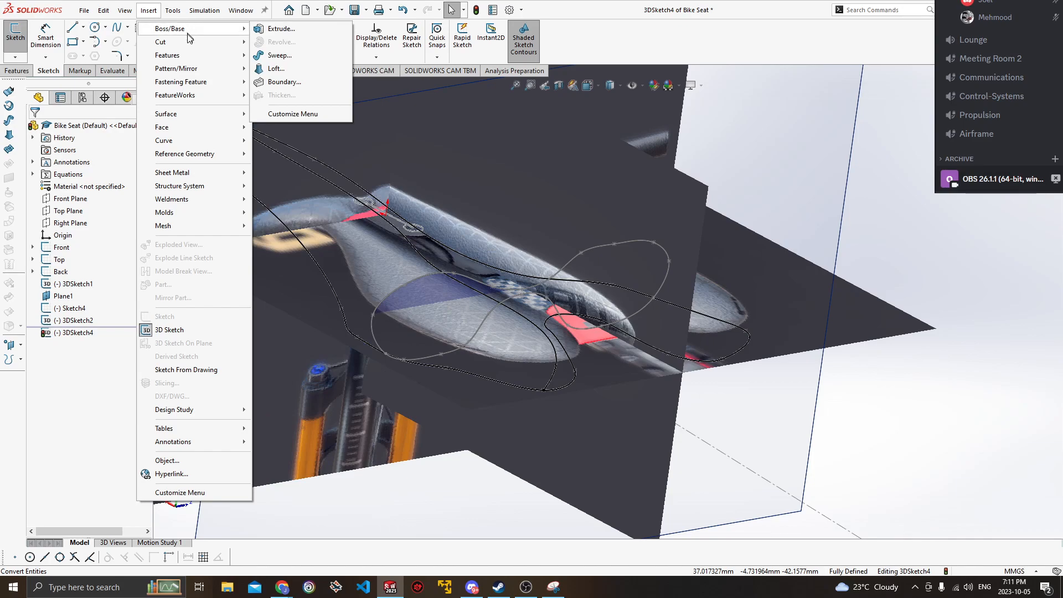
click(149, 10)
click(148, 11)
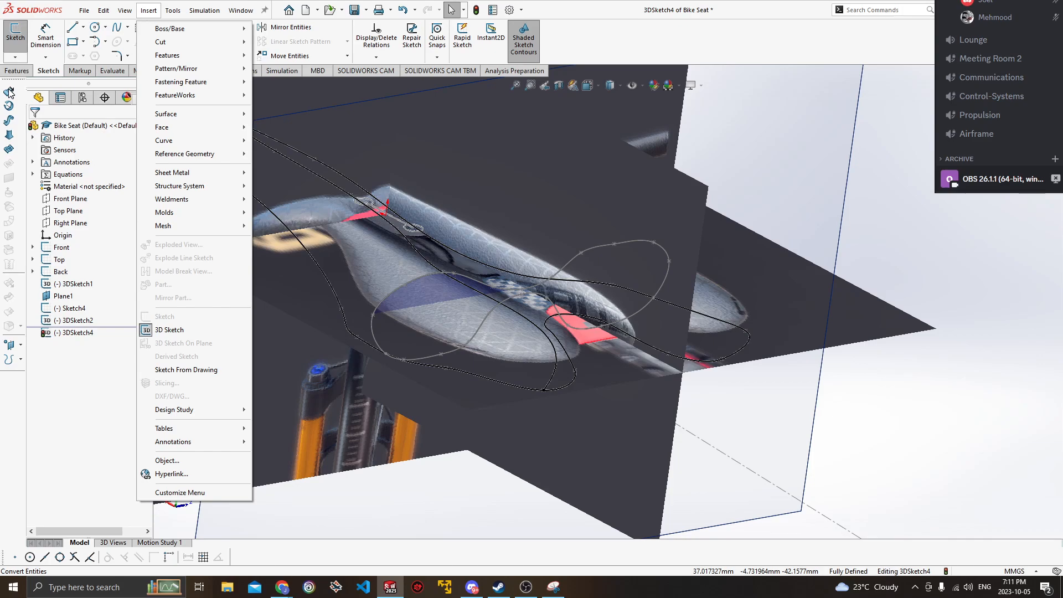
click(575, 41)
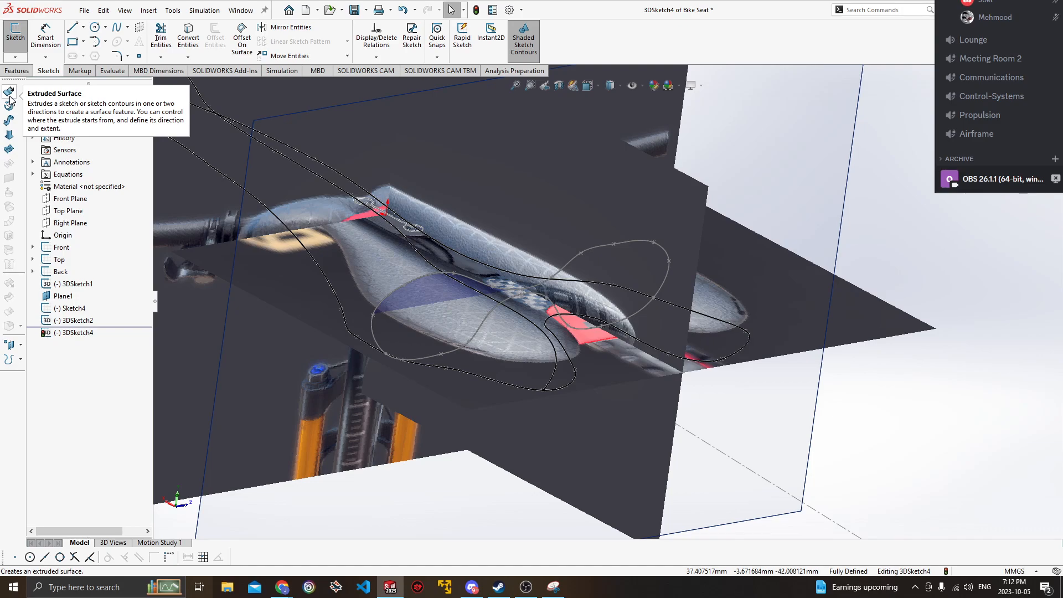
click(10, 99)
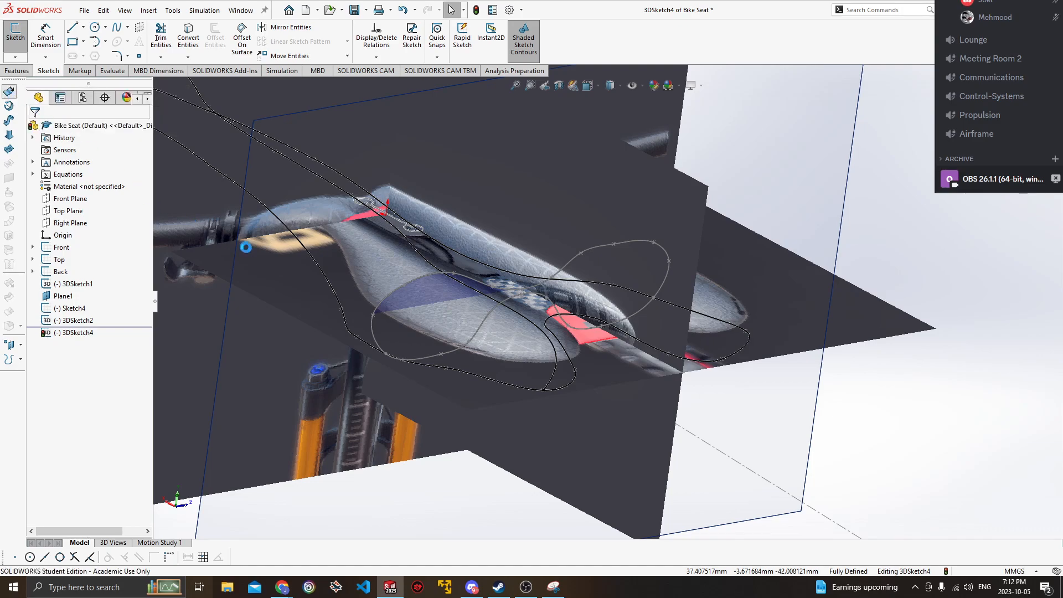
click(300, 245)
ctrl+middle_drag(211, 233, 261, 302)
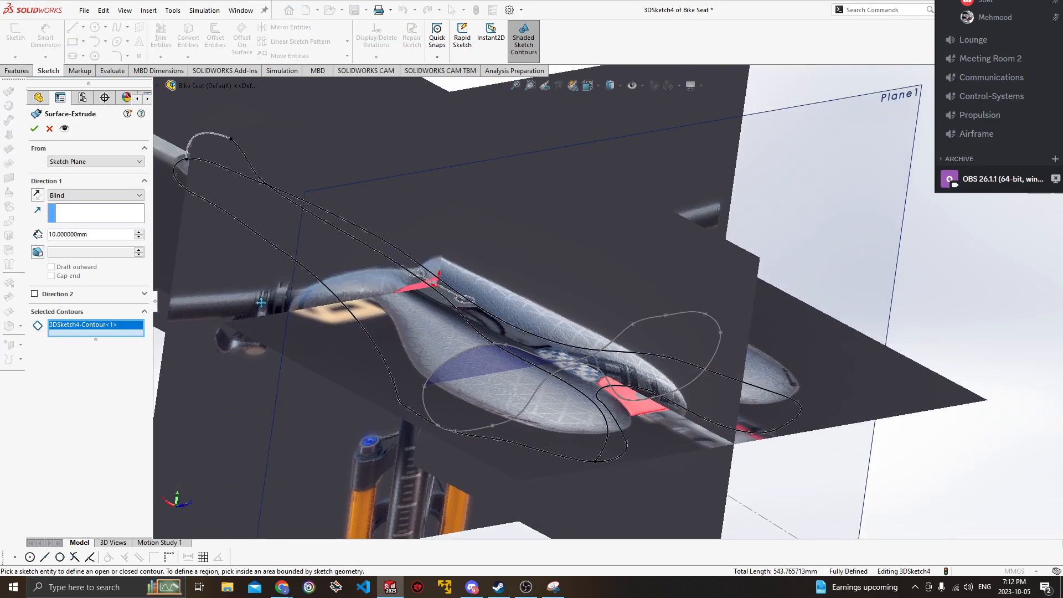
click(124, 212)
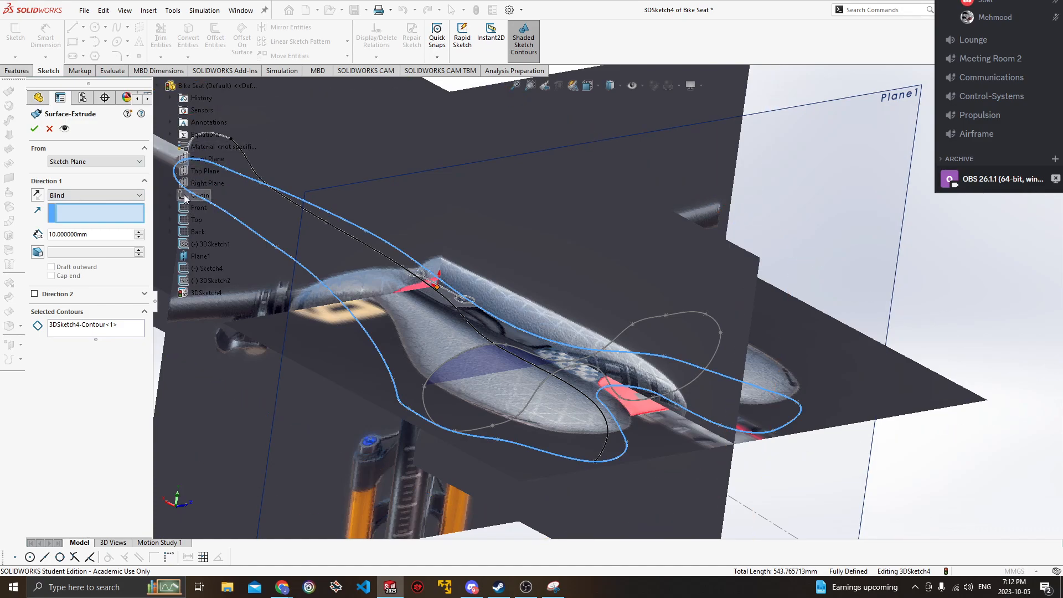
click(50, 129)
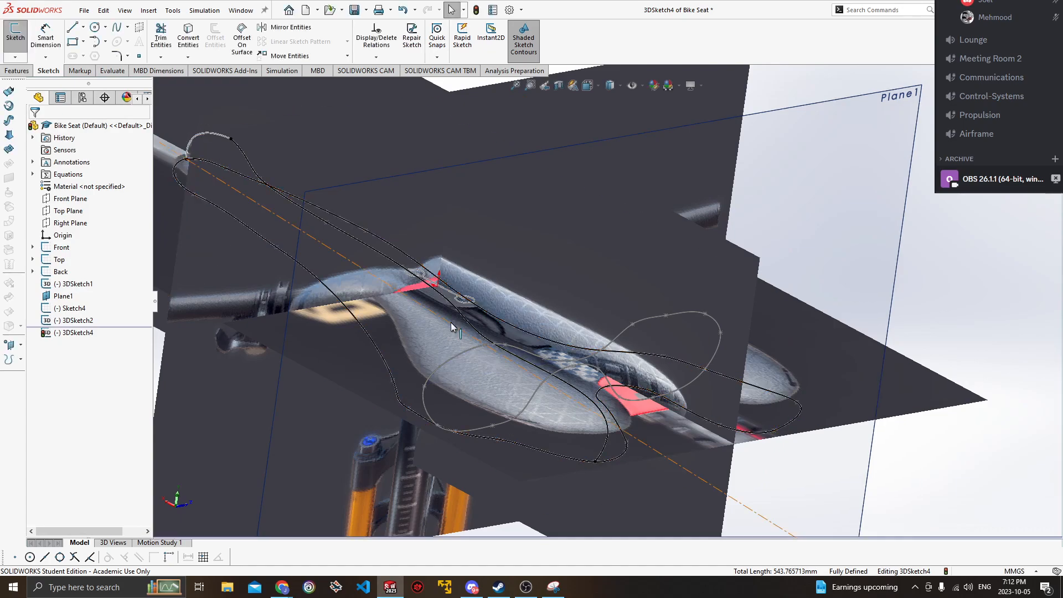
Try to extrude the Plane1 profile as a surface along the lengthwise centerline to a blind depth of 133 mm.
middle_drag(524, 337, 492, 334)
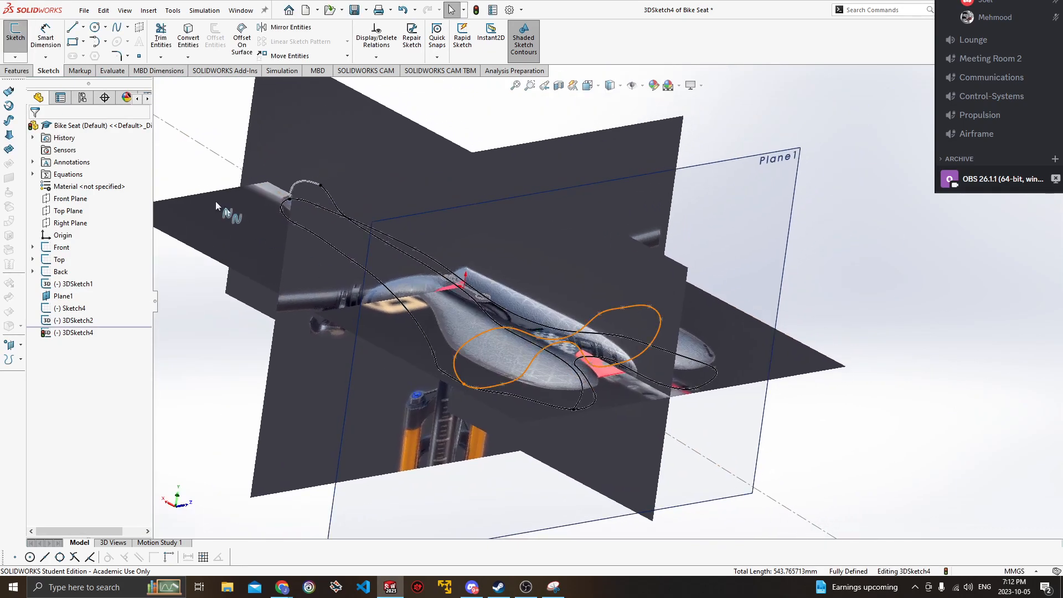
click(9, 92)
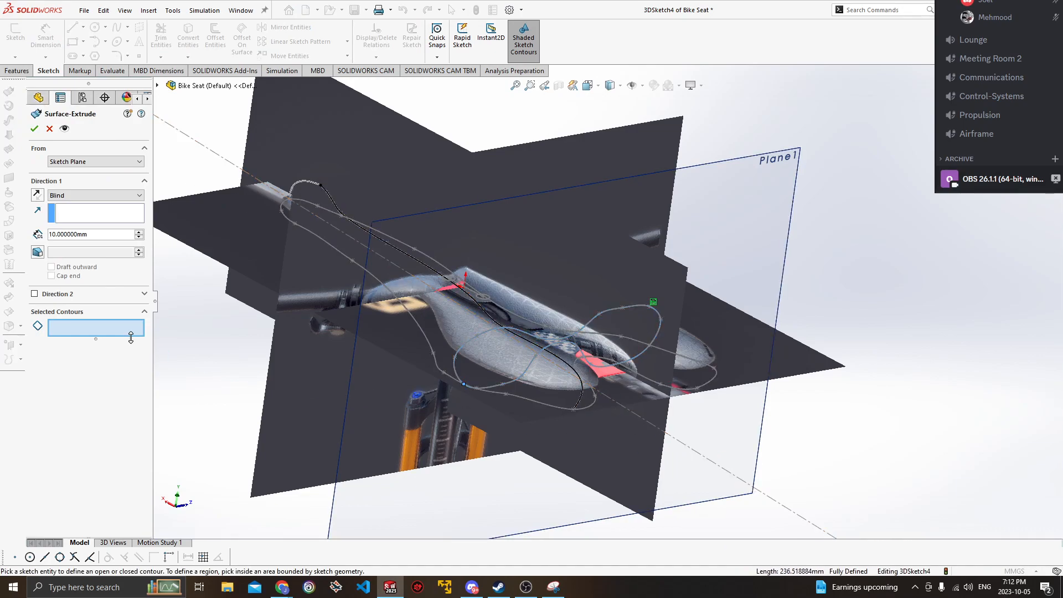
click(71, 216)
click(680, 443)
scroll(496, 364, up, 4)
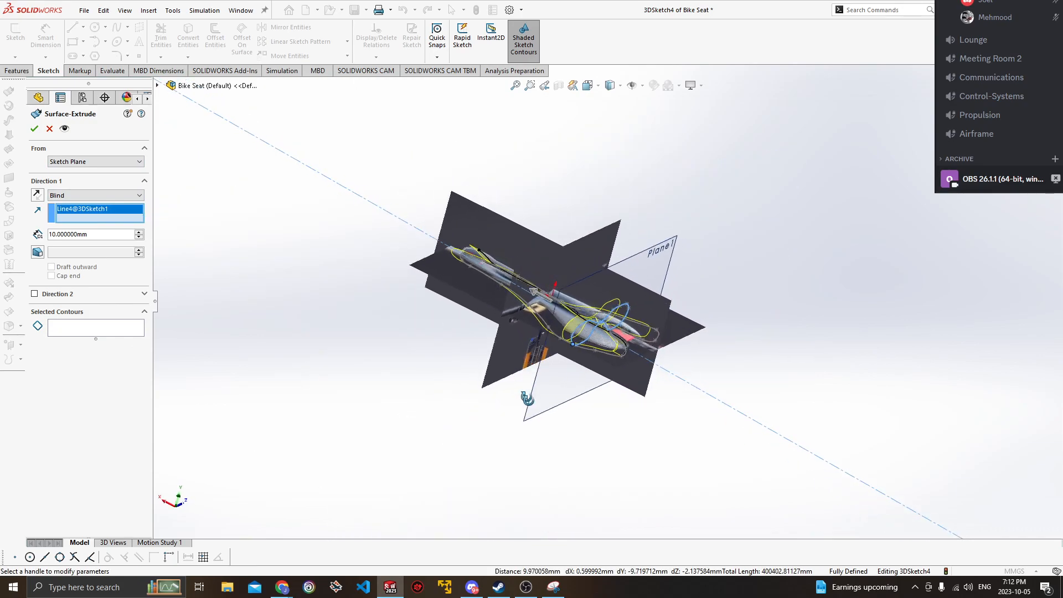
middle_drag(521, 387, 545, 377)
scroll(545, 377, up, 2)
scroll(545, 377, down, 5)
ctrl+middle_drag(642, 234, 539, 495)
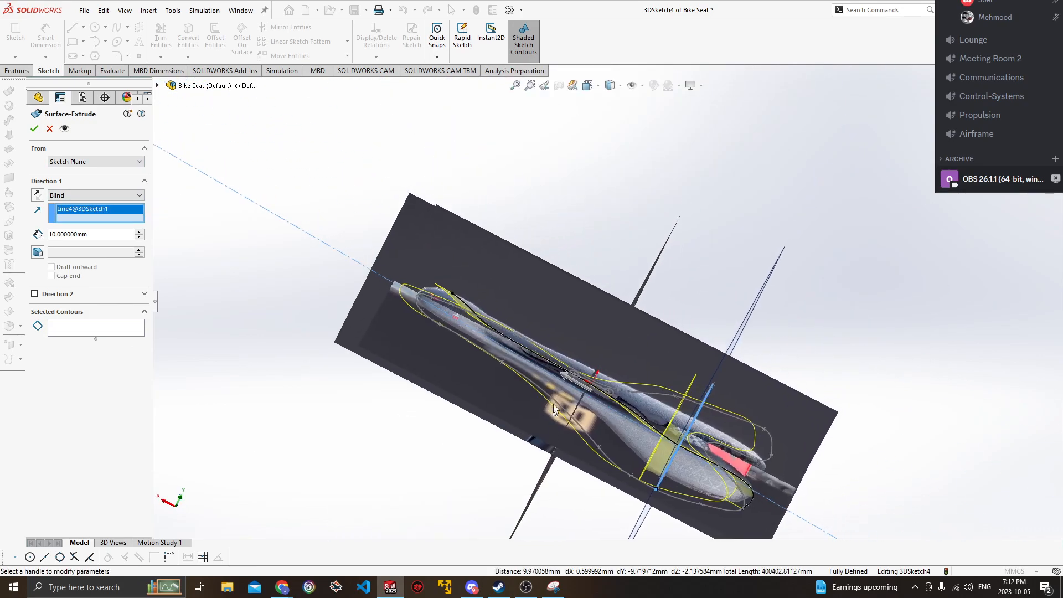
scroll(553, 421, down, 2)
drag(573, 362, 309, 213)
mouse_move(706, 410)
middle_down()
mouse_move(638, 408)
mouse_move(579, 382)
mouse_move(639, 364)
mouse_move(630, 368)
mouse_move(665, 376)
mouse_move(698, 370)
mouse_move(679, 405)
mouse_move(761, 370)
middle_up()
scroll(630, 368, down, 5)
middle_drag(757, 370, 565, 443)
scroll(659, 384, up, 5)
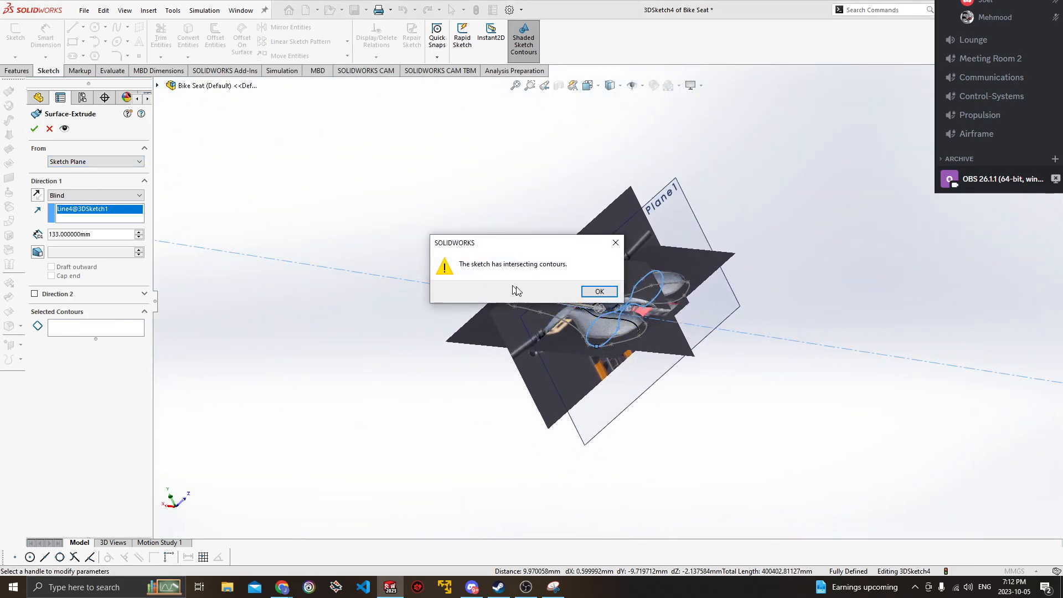
click(600, 292)
middle_drag(446, 299, 498, 310)
click(50, 129)
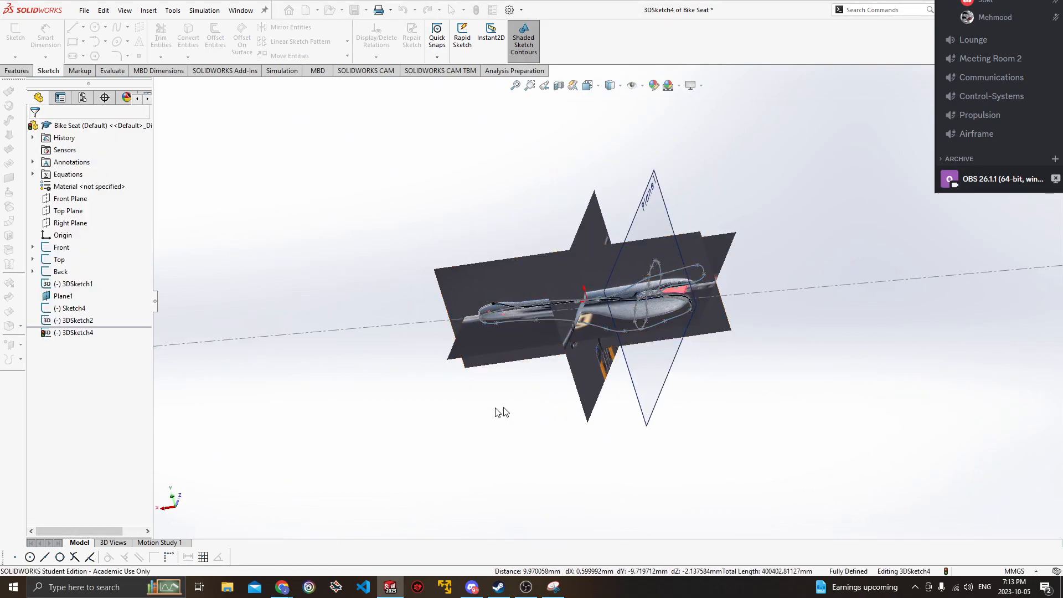
middle_drag(659, 357, 614, 329)
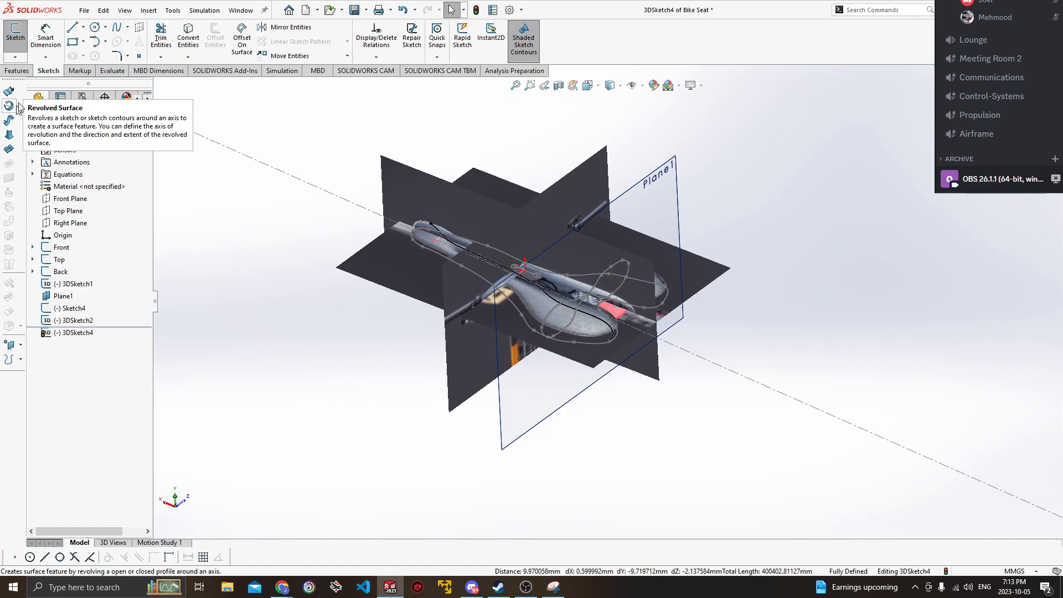
click(16, 70)
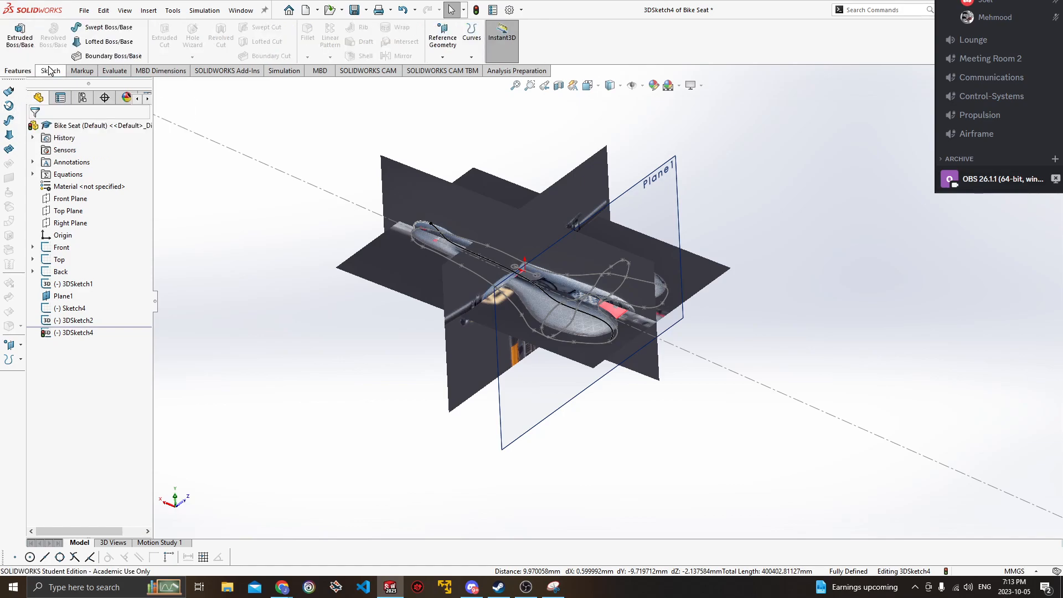
click(50, 70)
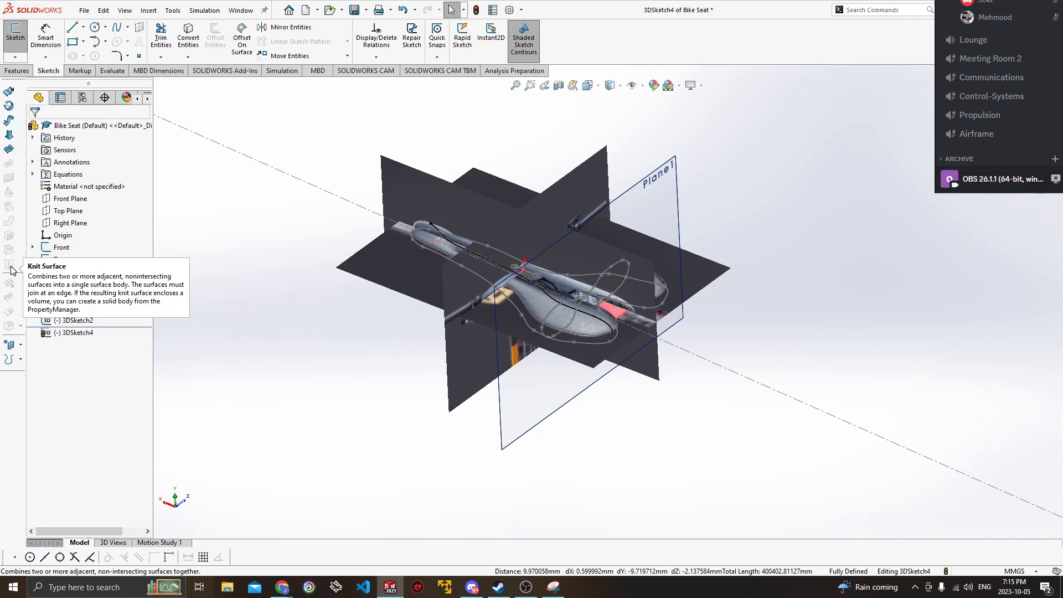
scroll(458, 295, down, 2)
scroll(582, 286, up, 1)
middle_drag(621, 284, 630, 257)
scroll(609, 284, down, 6)
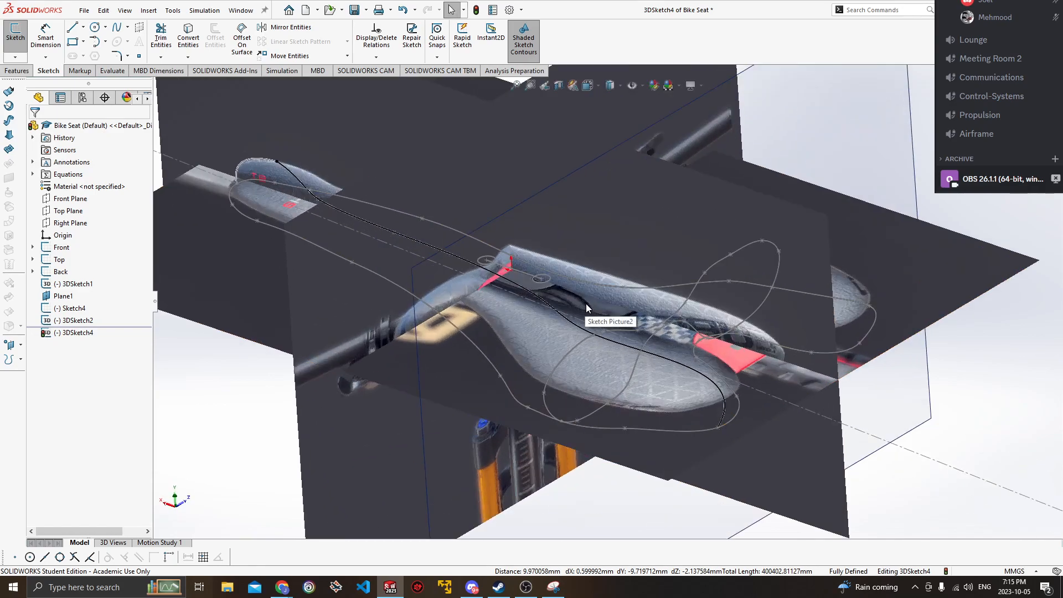
scroll(587, 307, up, 3)
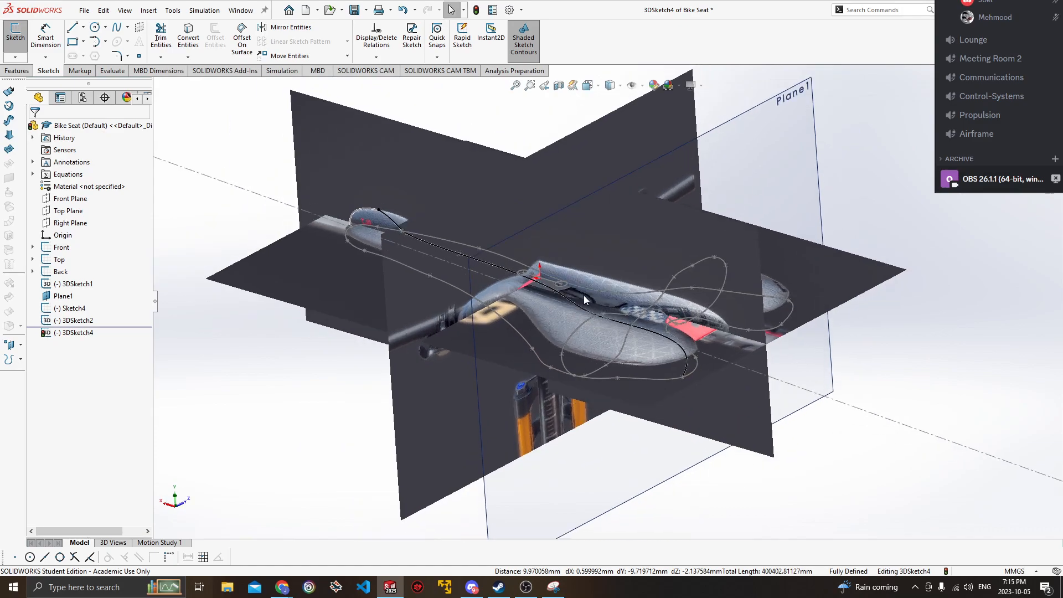
scroll(559, 290, down, 4)
scroll(582, 294, up, 3)
scroll(609, 290, down, 4)
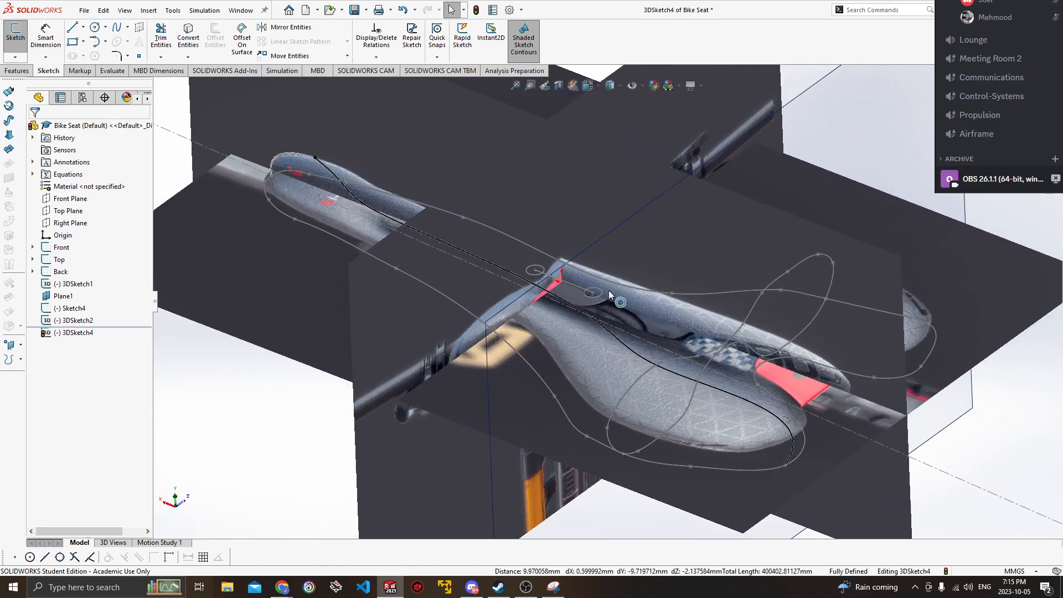
scroll(639, 286, up, 3)
scroll(648, 288, down, 3)
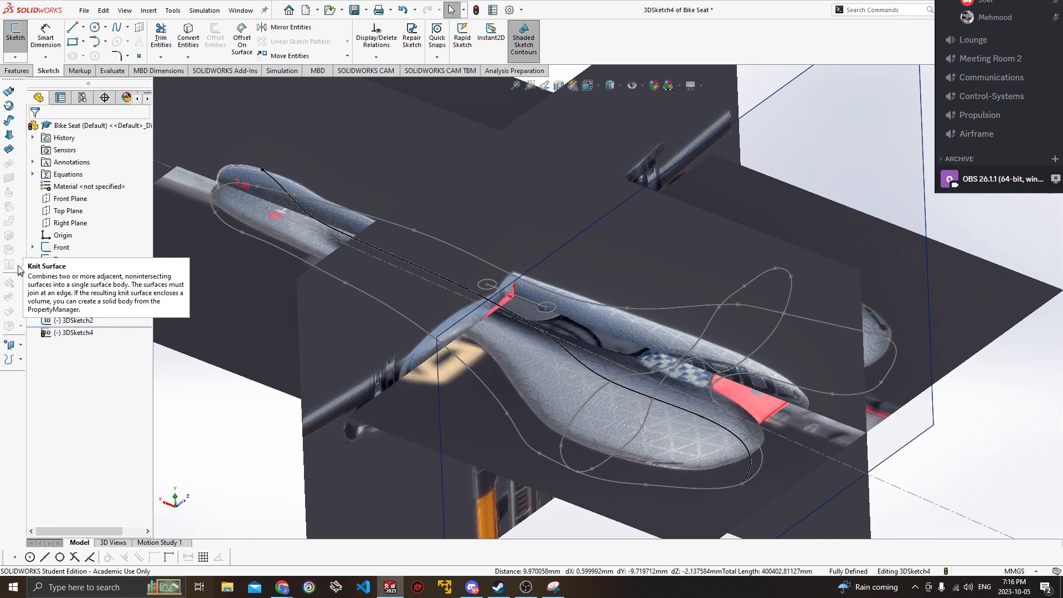
Start a boundary surface with the lengthwise guide spline as its Direction 1 curve.
click(22, 72)
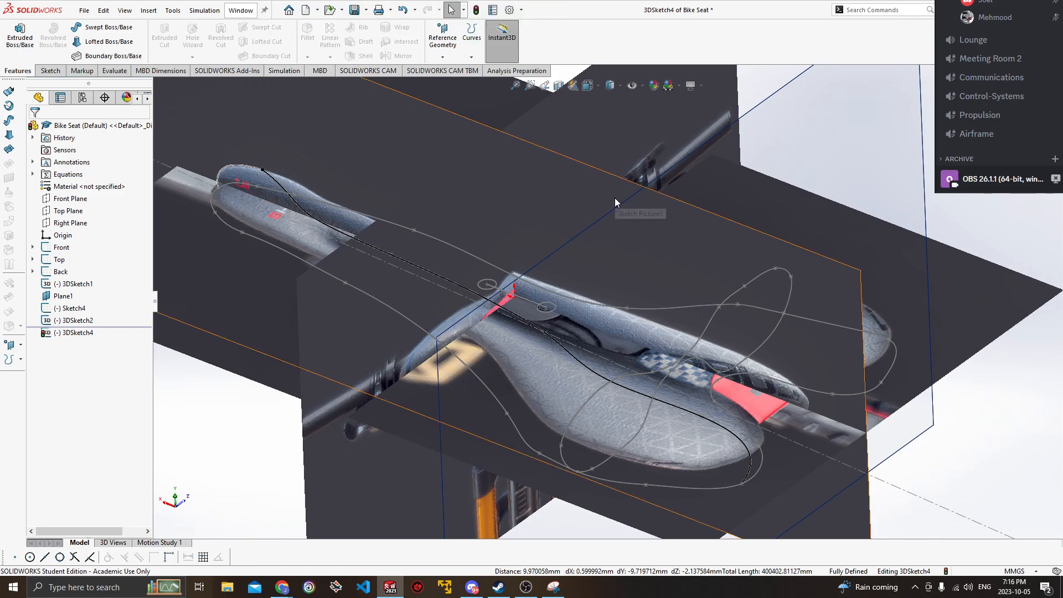
key(f)
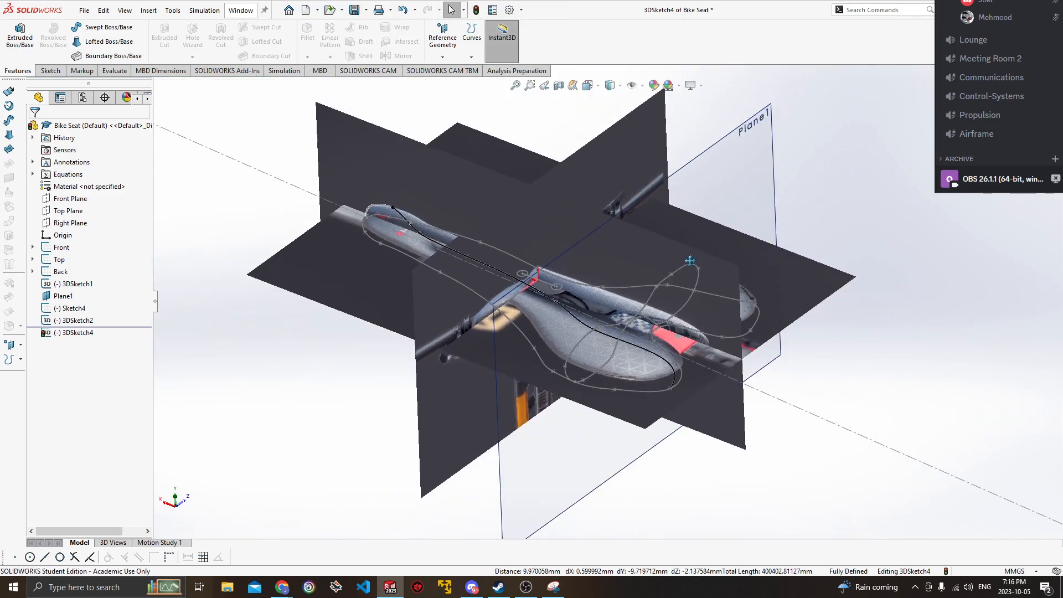
scroll(653, 265, down, 3)
middle_drag(651, 263, 657, 226)
scroll(657, 225, up, 2)
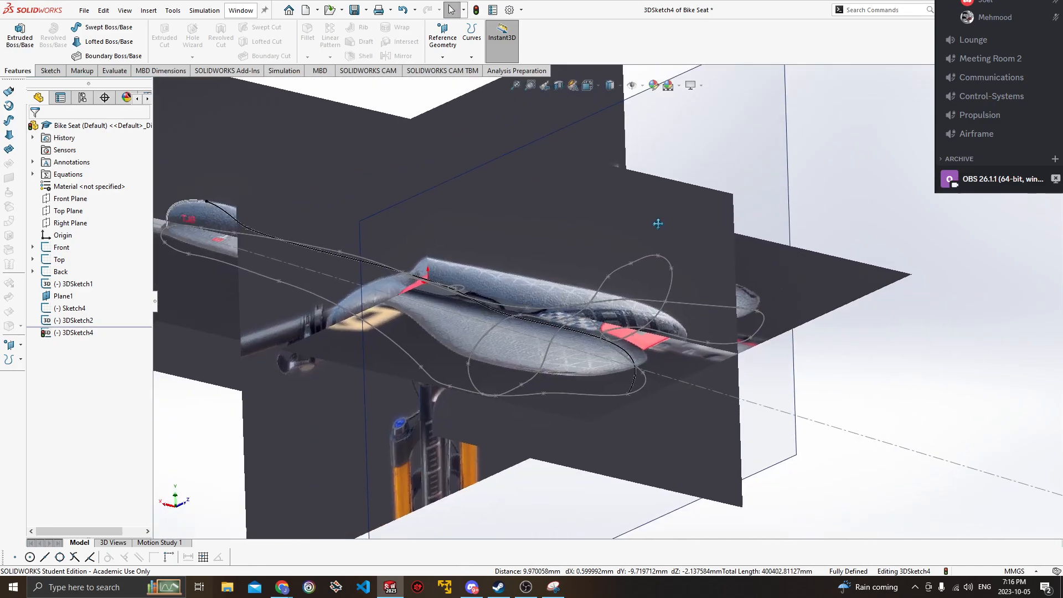
click(15, 152)
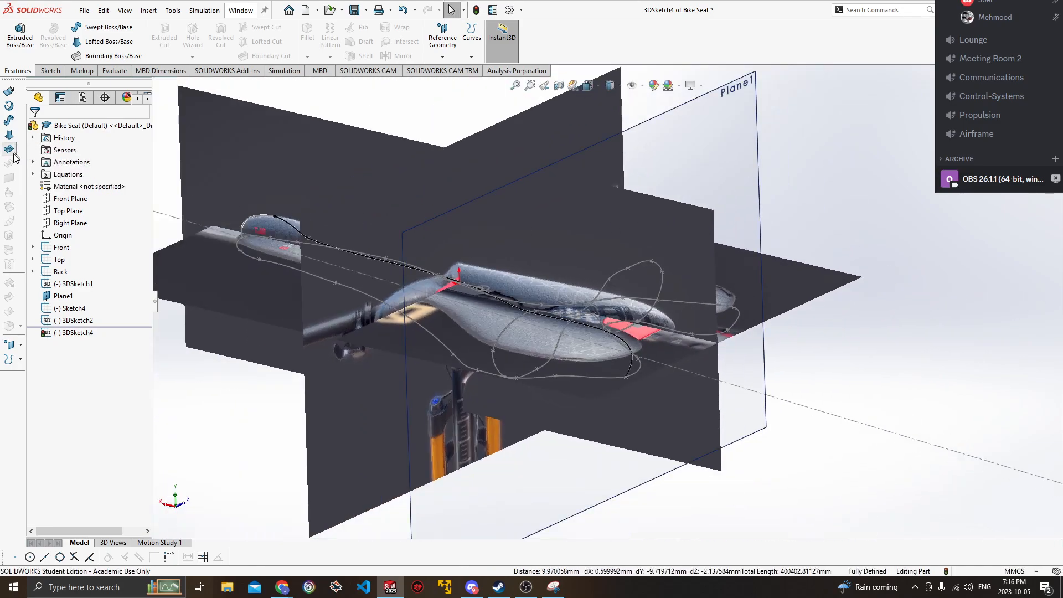
scroll(787, 238, up, 1)
scroll(617, 327, down, 2)
middle_drag(616, 321, 619, 347)
scroll(619, 350, down, 3)
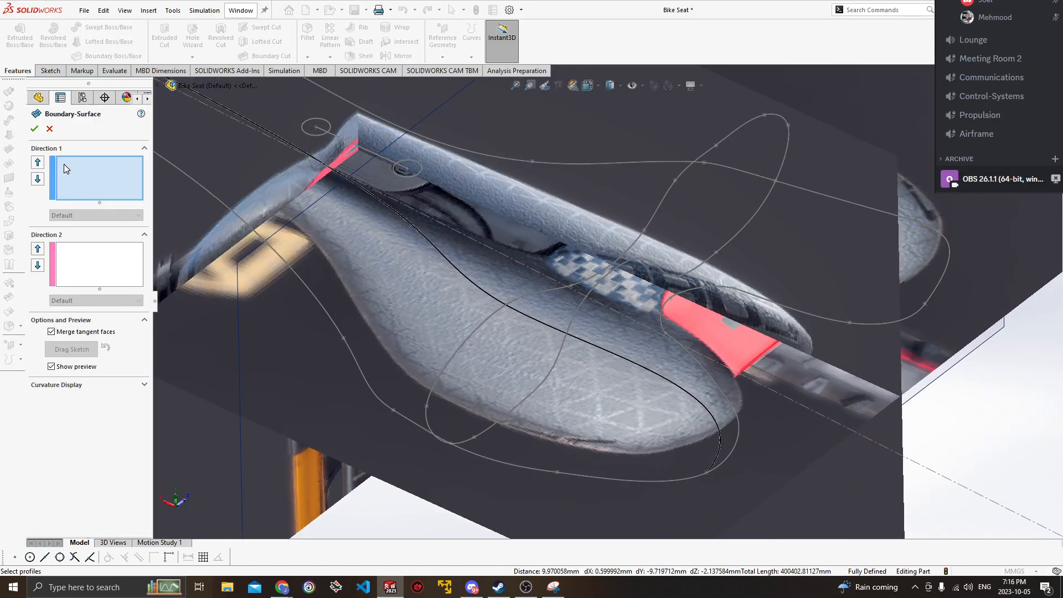
click(577, 339)
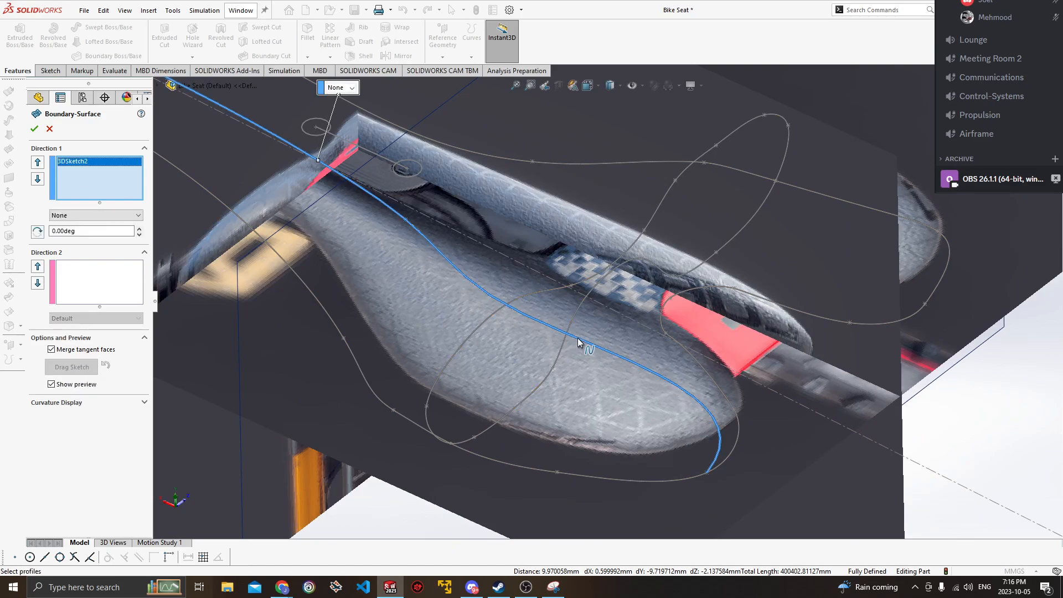
Try the lower outline as a boundary curve, and add it to Direction 2 as a closed group.
click(526, 467)
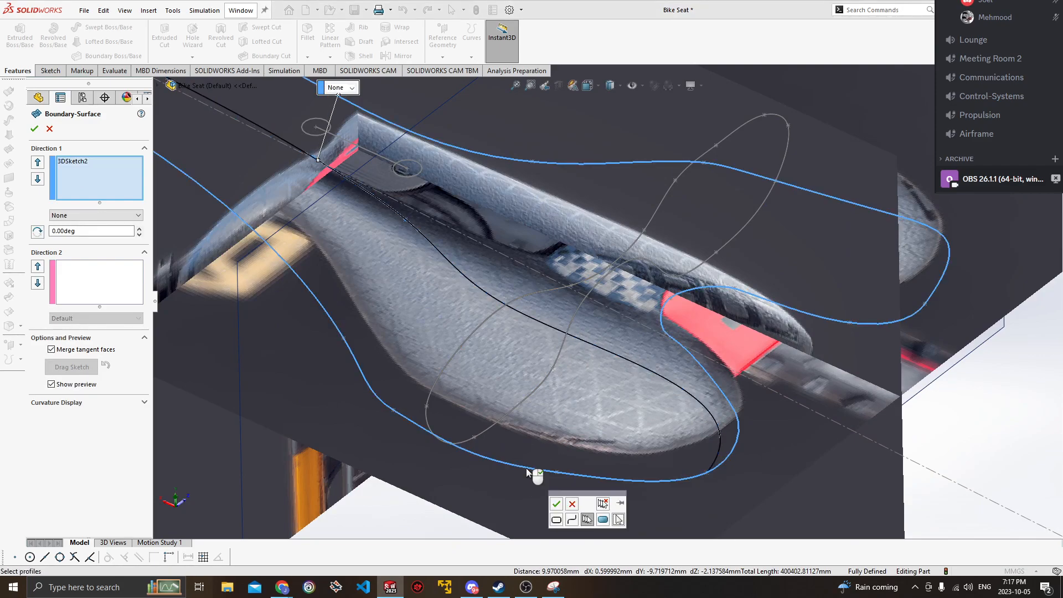
click(573, 520)
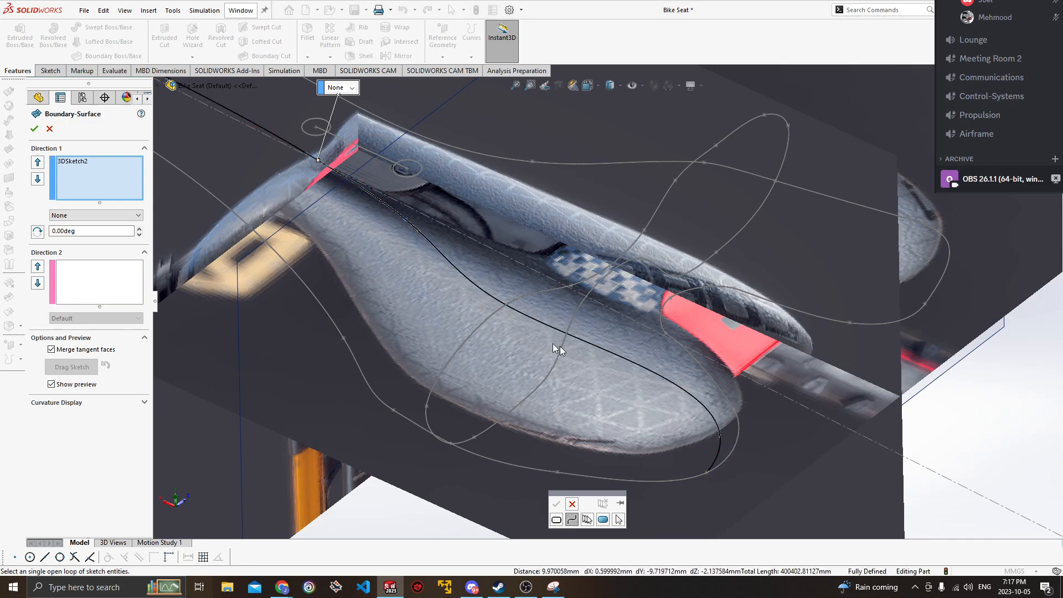
click(572, 504)
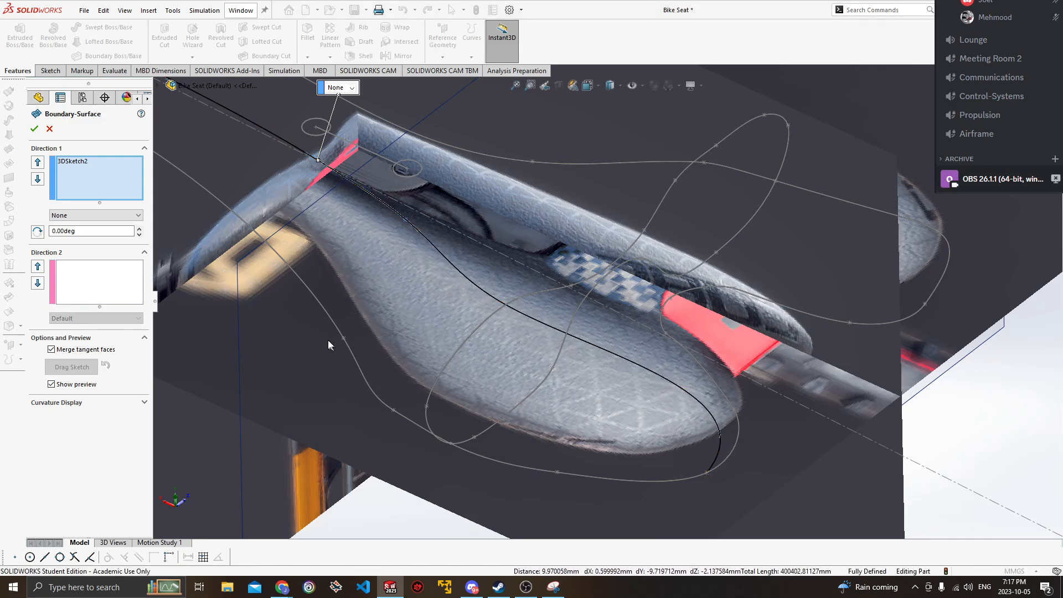
click(87, 290)
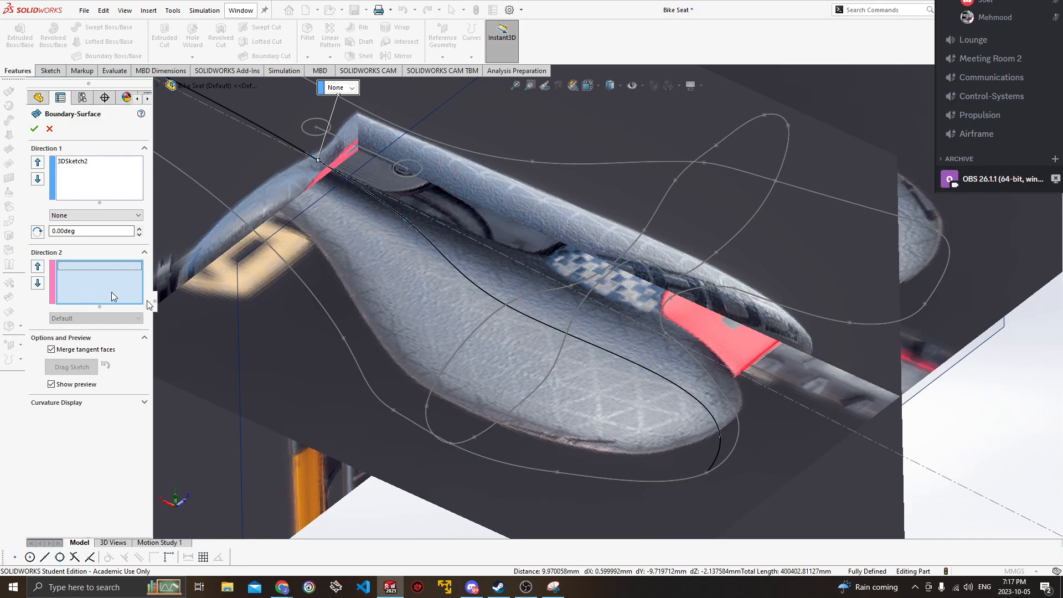
click(501, 462)
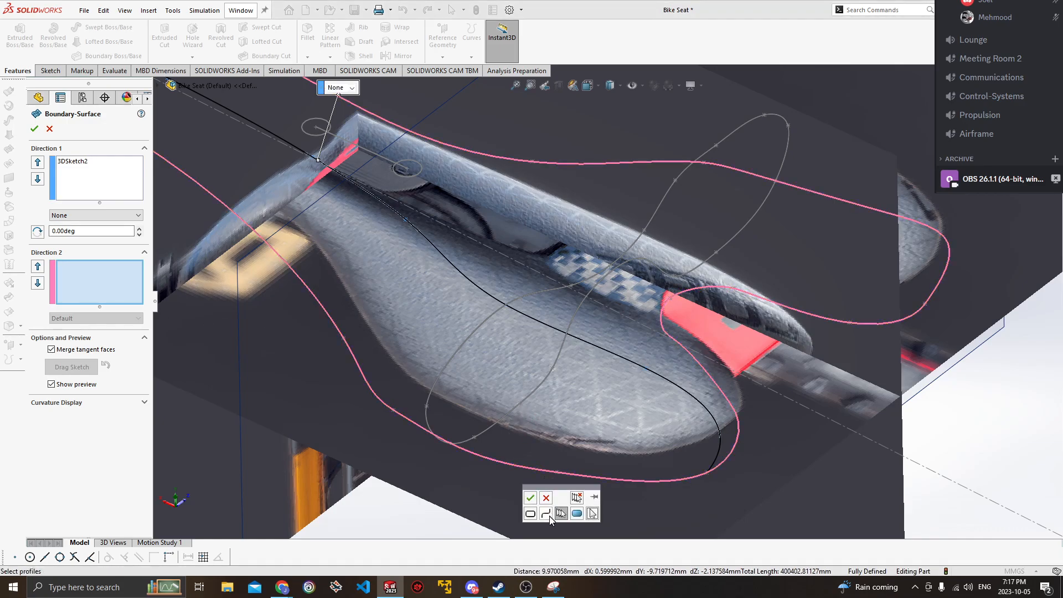
click(530, 498)
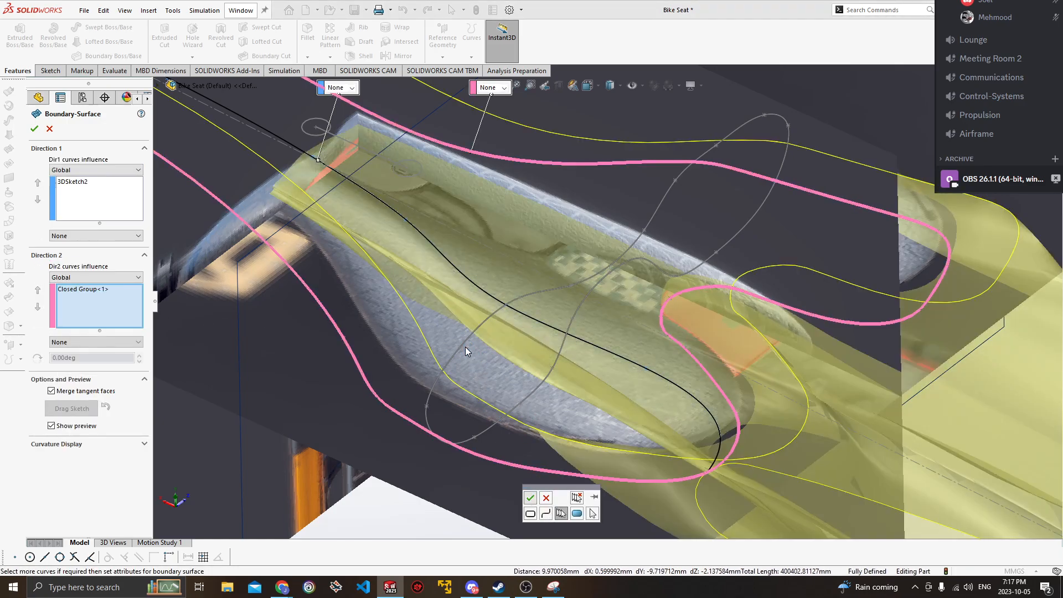
Try adding the Plane1 profile as a second closed group in Direction 2, inspect the preview and cancel the boundary surface.
scroll(469, 349, up, 5)
mouse_move(544, 371)
middle_down()
mouse_move(561, 347)
mouse_move(676, 380)
mouse_move(546, 368)
mouse_move(544, 399)
mouse_move(536, 360)
mouse_move(564, 362)
middle_up()
scroll(535, 359, down, 3)
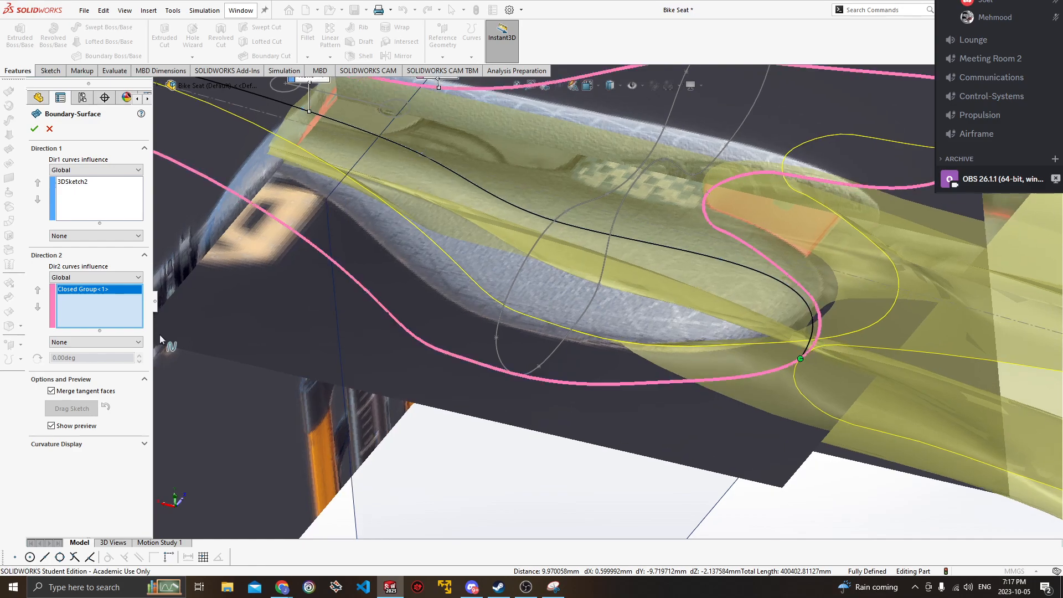
click(506, 304)
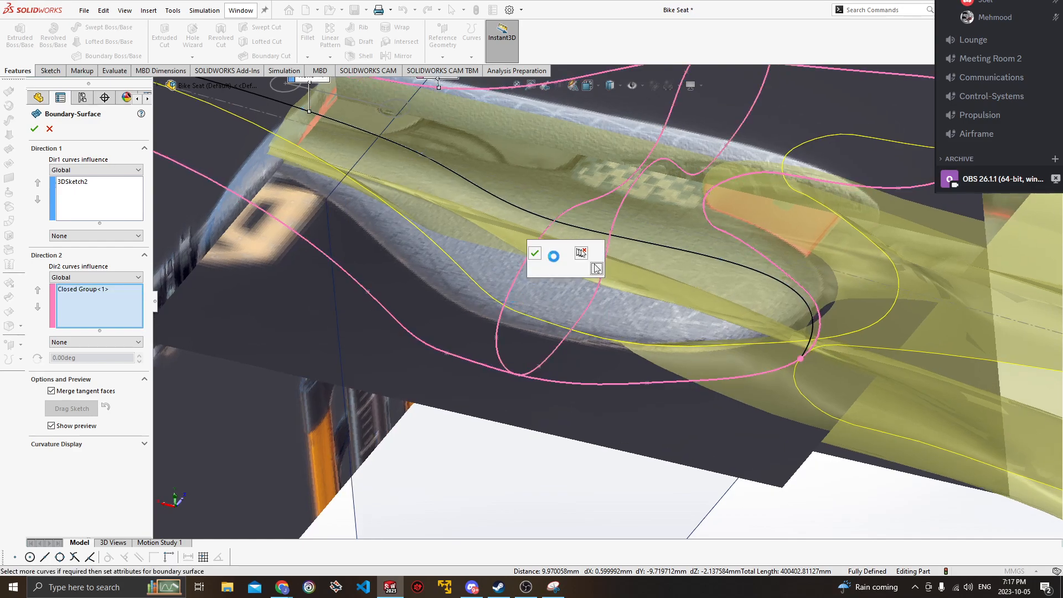
click(537, 257)
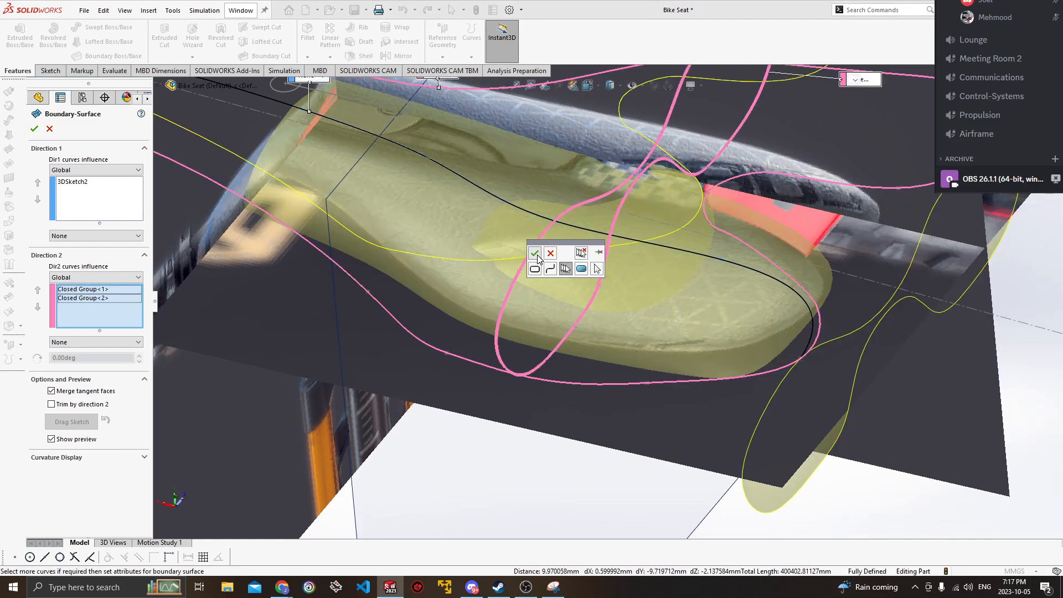
scroll(617, 285, up, 3)
key(super)
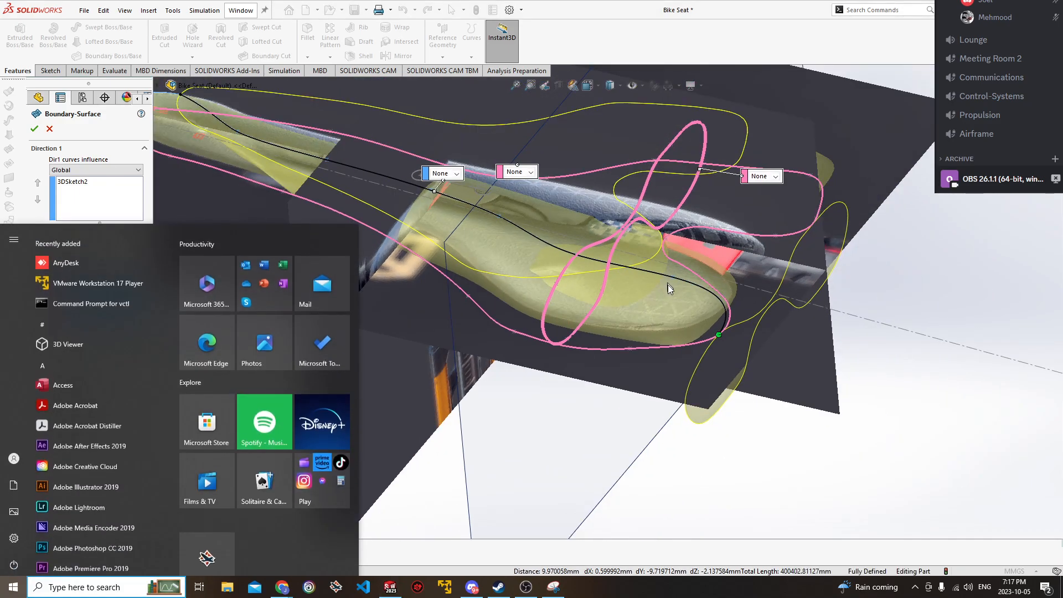
ctrl+middle_drag(366, 213, 363, 248)
mouse_move(591, 297)
middle_down()
mouse_move(534, 341)
mouse_move(536, 379)
mouse_move(584, 351)
mouse_move(566, 373)
middle_up()
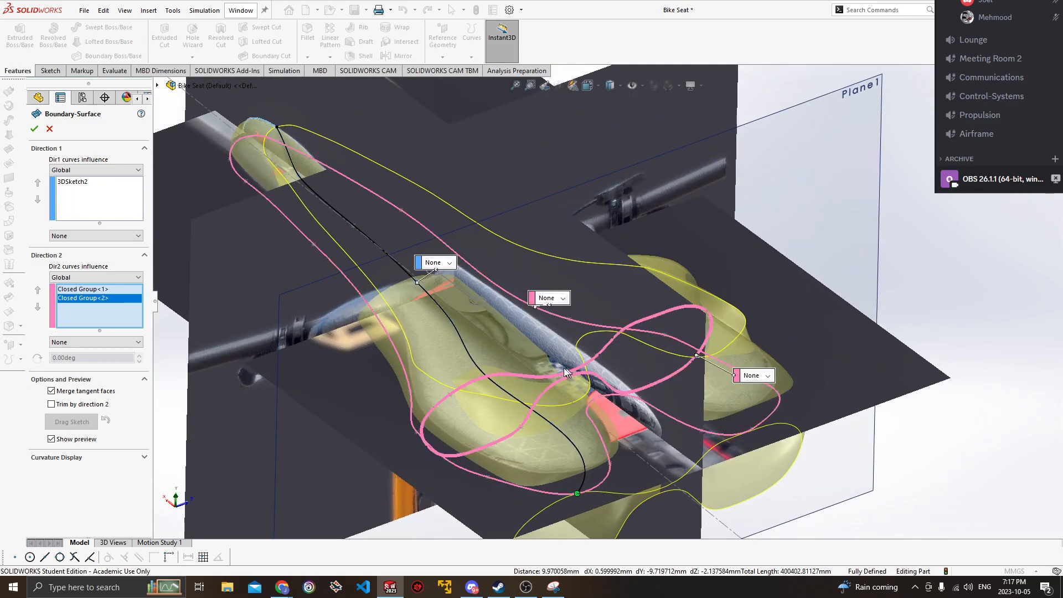
click(49, 129)
Try a boundary surface using the lengthwise guide spline and the Plane1 profile together in Direction 1.
scroll(681, 441, down, 2)
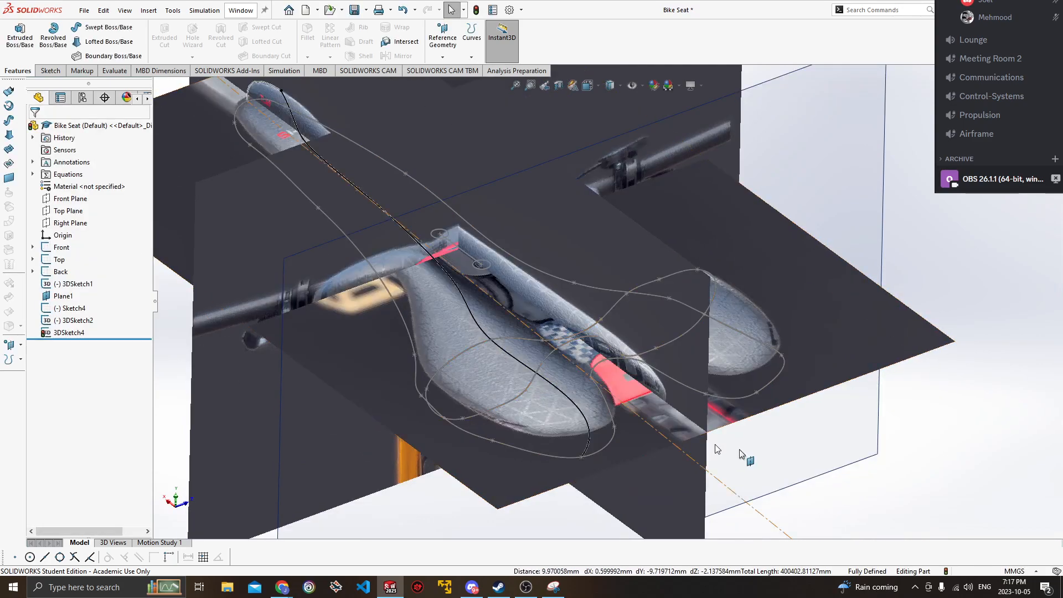
middle_drag(681, 441, 603, 427)
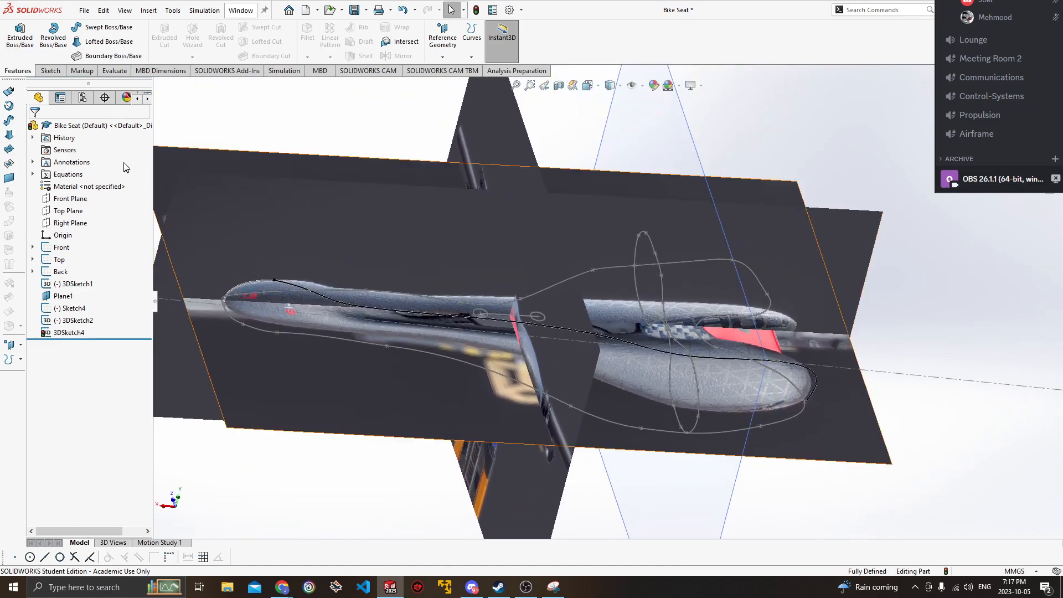
click(151, 16)
click(7, 149)
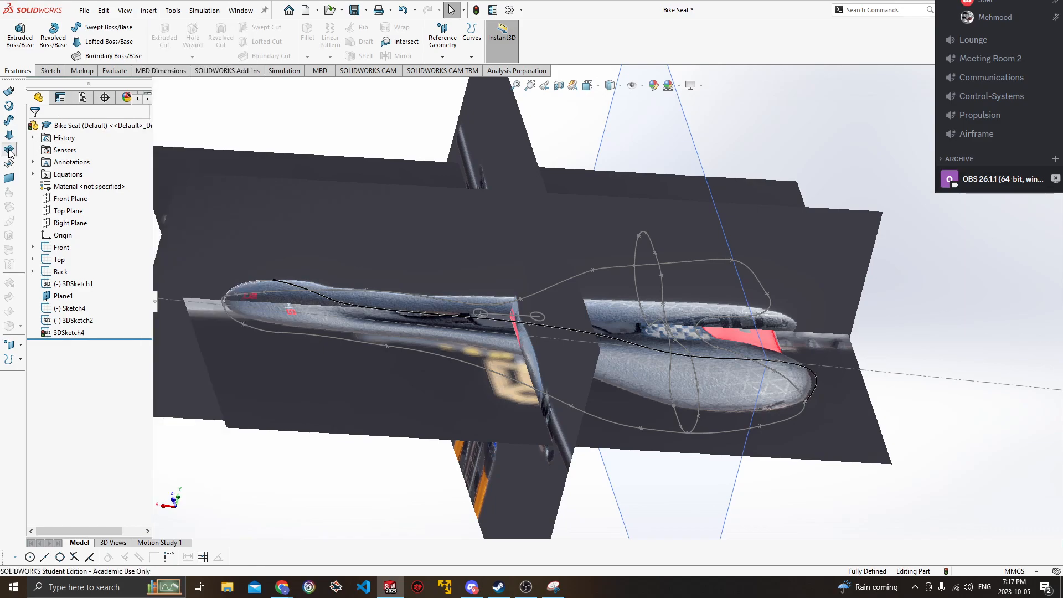
click(258, 283)
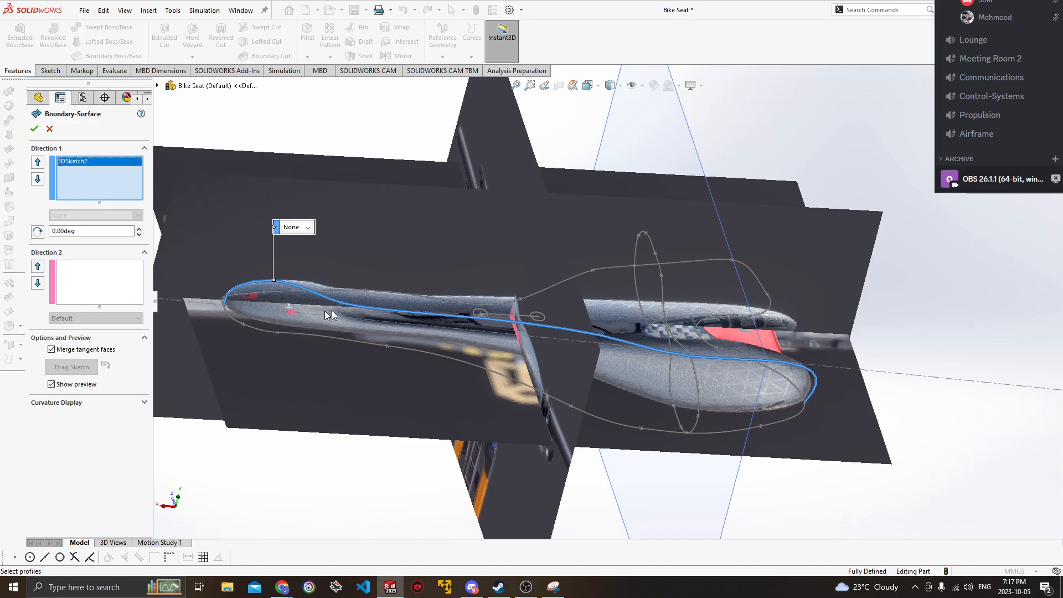
click(696, 391)
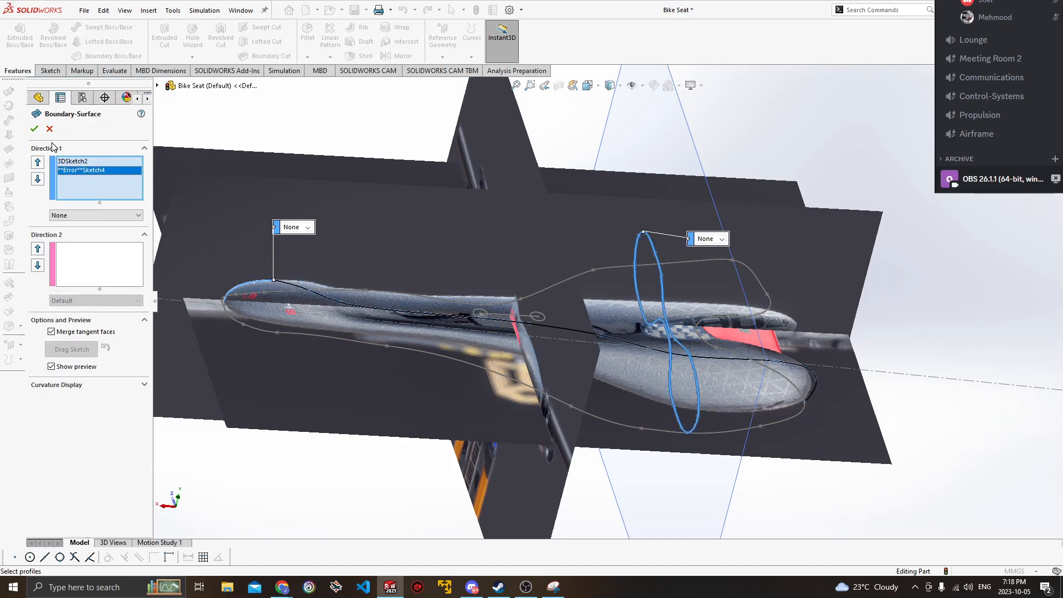
key(Escape)
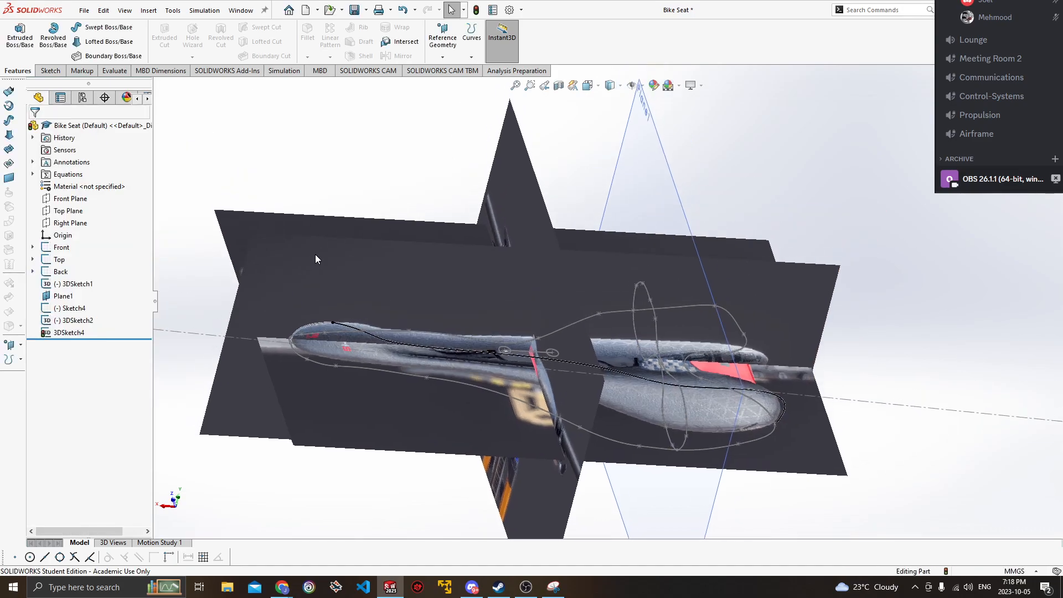
scroll(364, 350, down, 5)
scroll(297, 312, up, 4)
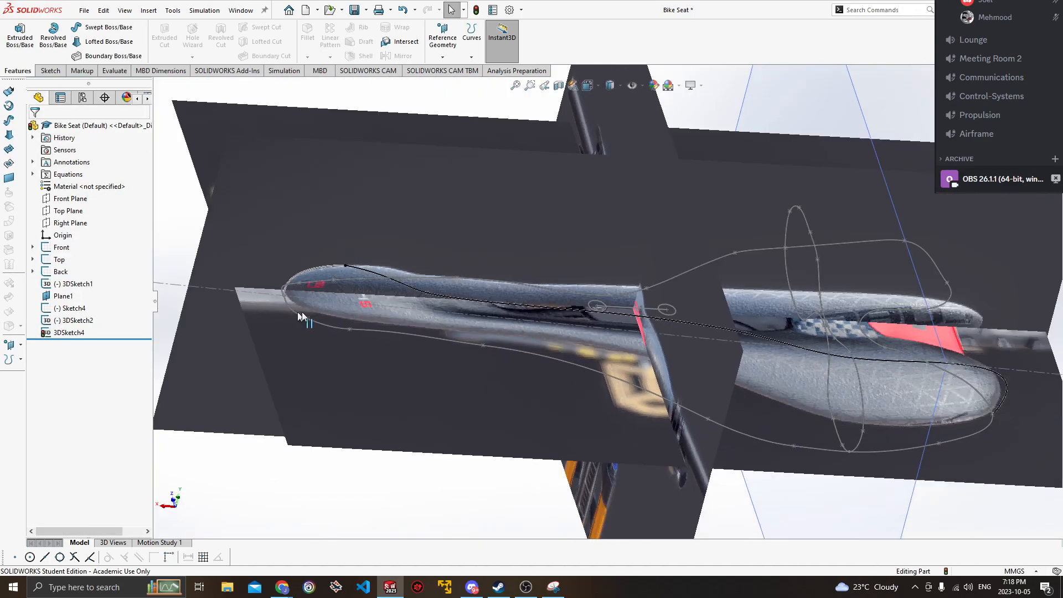
scroll(314, 323, down, 2)
scroll(520, 313, down, 2)
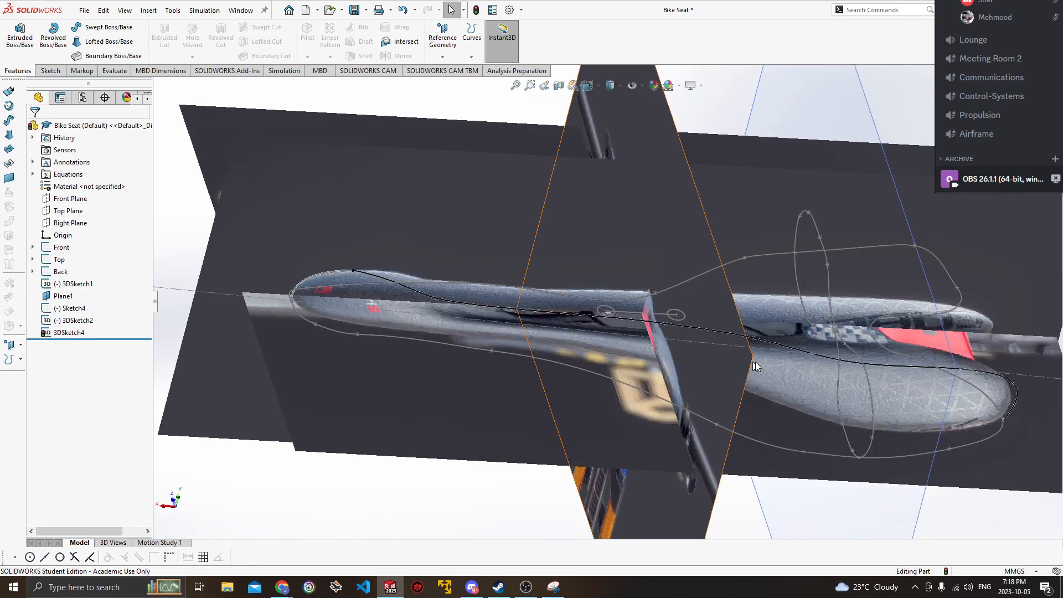
click(793, 351)
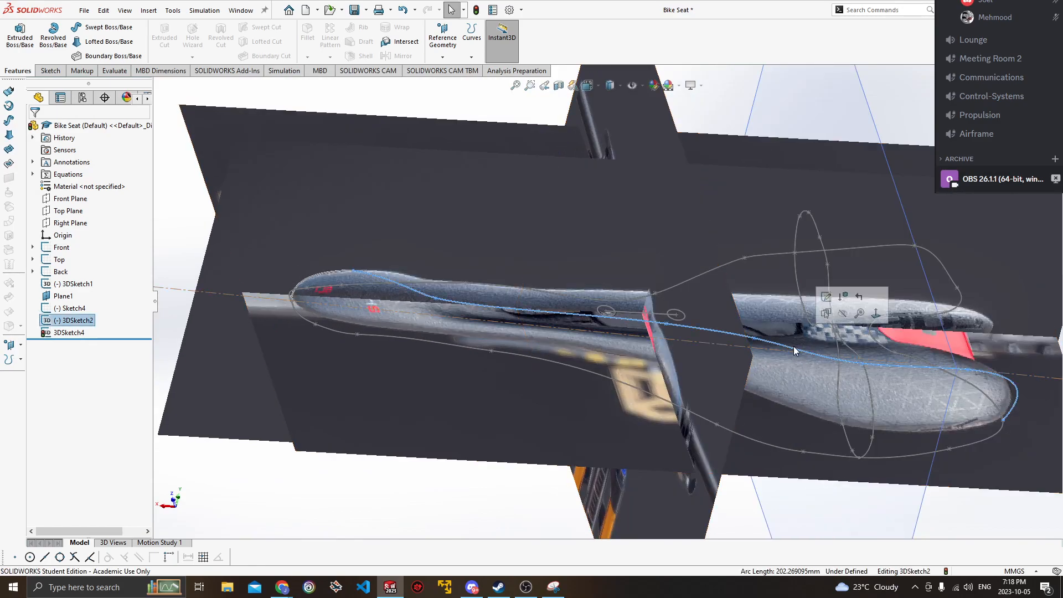
ctrl+middle_drag(870, 369, 806, 359)
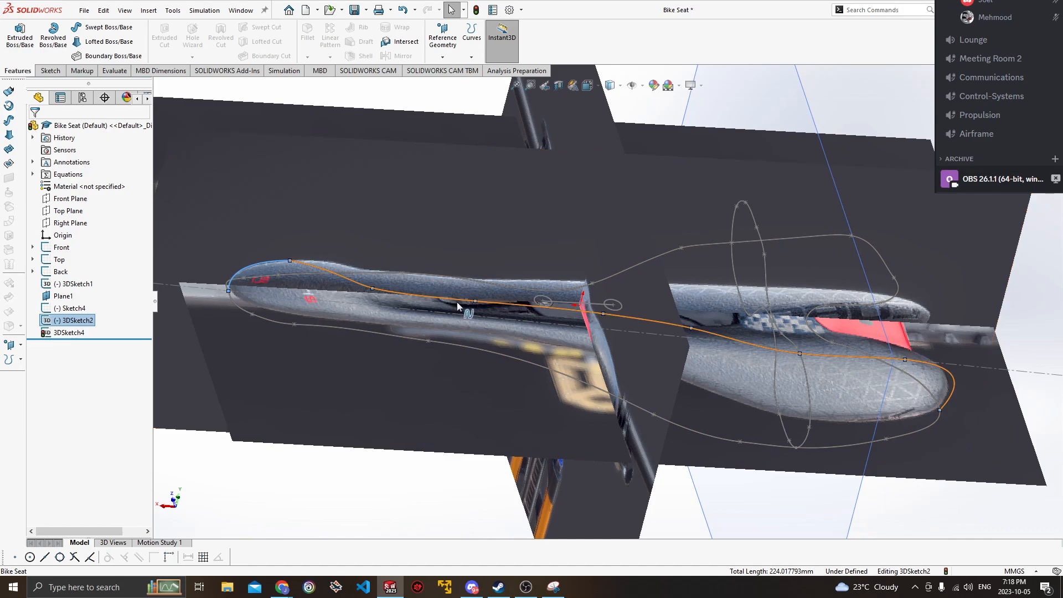
Delete 3DSketch4, the 3D sketch that holds the converted curves.
click(93, 347)
click(66, 333)
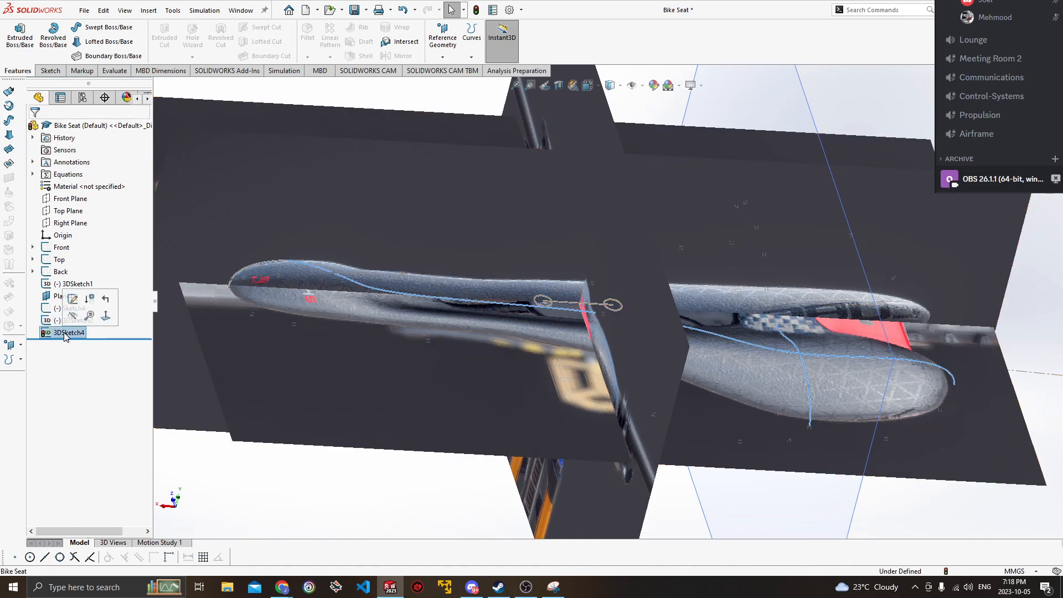
click(51, 70)
click(17, 57)
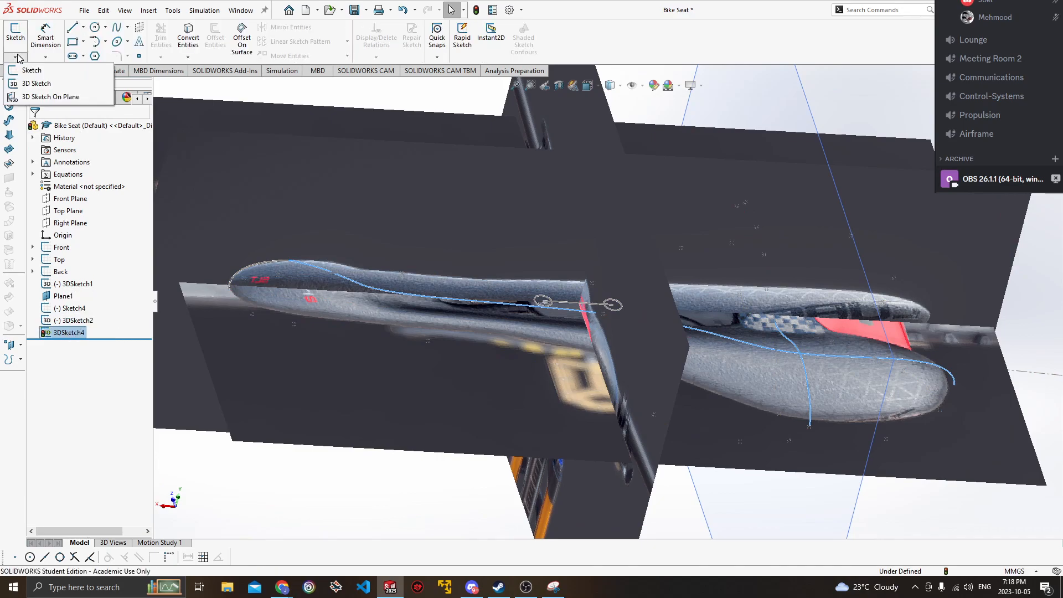
click(82, 360)
click(70, 333)
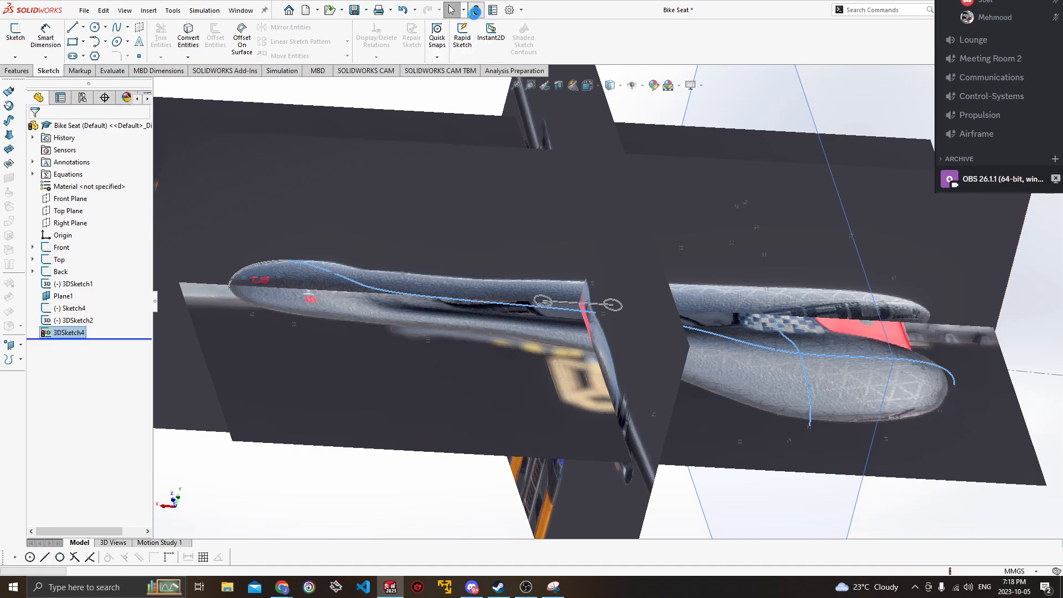
click(65, 333)
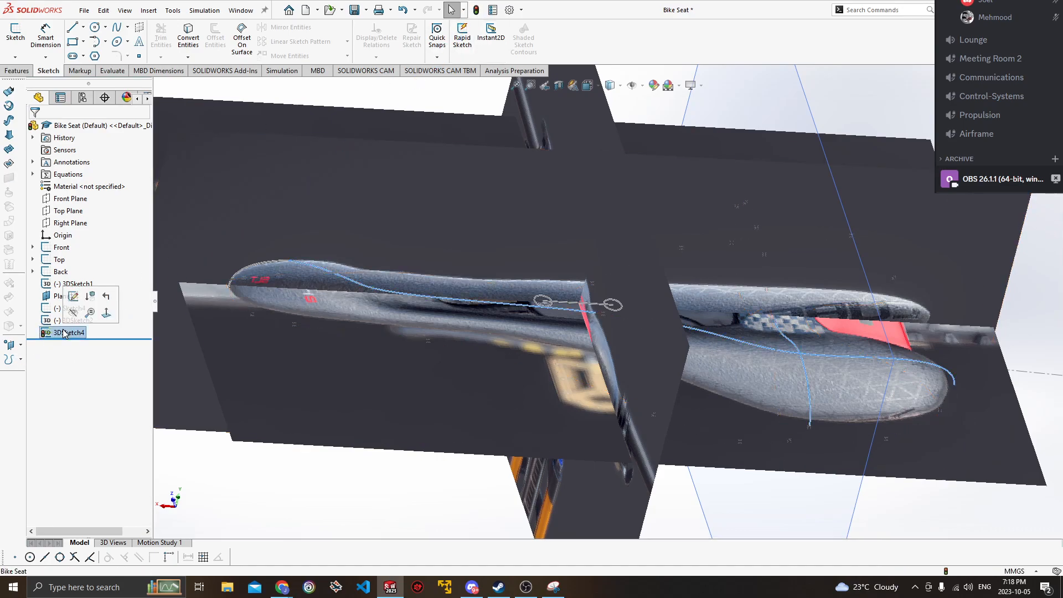
key(Delete)
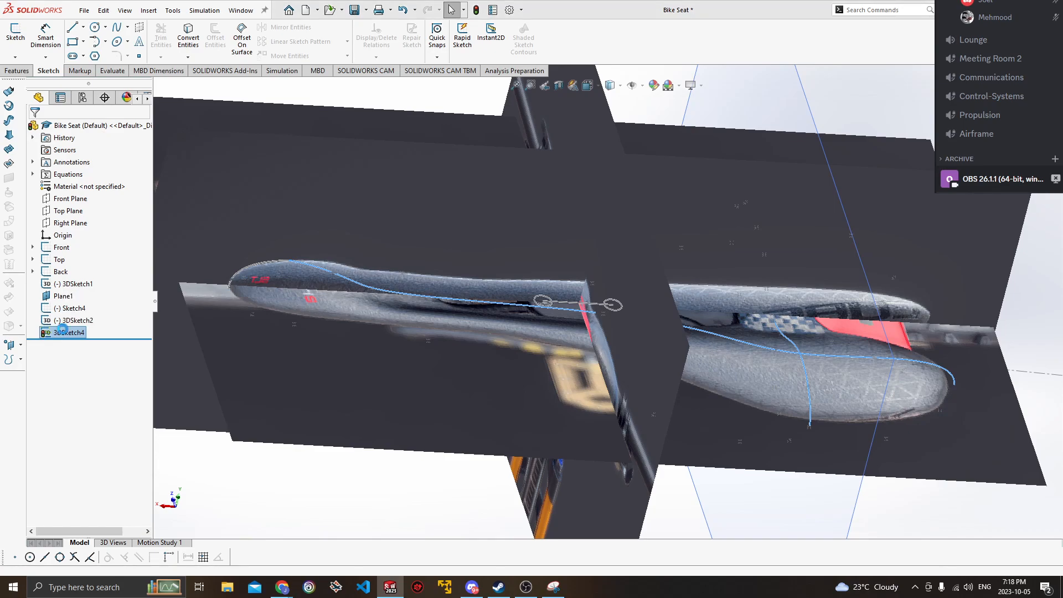
Convert the short curve at the saddle's nose into a new 3D sketch of its own and close the sketch.
mouse_move(402, 297)
ctrl+middle_down()
mouse_move(293, 283)
mouse_move(373, 368)
mouse_move(397, 292)
mouse_move(339, 301)
ctrl+middle_up()
scroll(305, 280, up, 2)
ctrl+middle_drag(420, 279, 435, 282)
scroll(387, 280, up, 1)
scroll(435, 303, down, 2)
ctrl+middle_drag(542, 315, 309, 316)
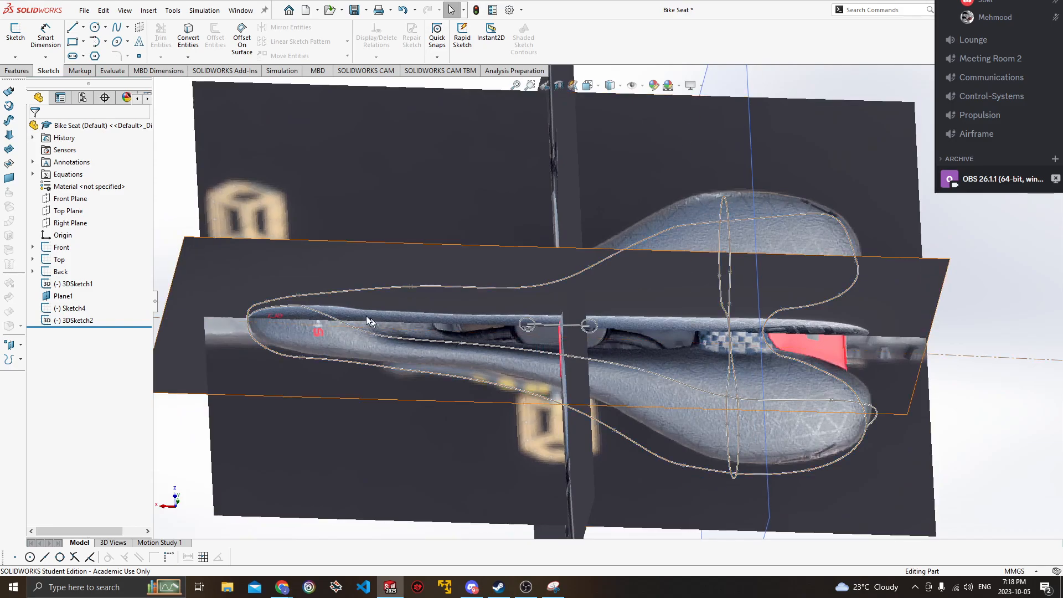
middle_drag(268, 364, 420, 377)
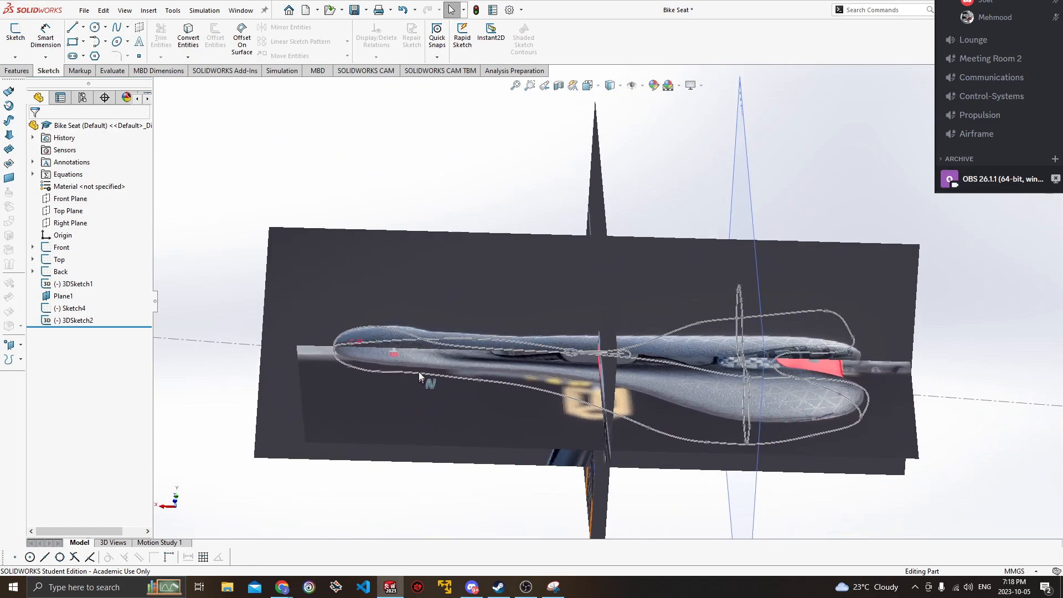
middle_drag(500, 399, 418, 382)
click(15, 57)
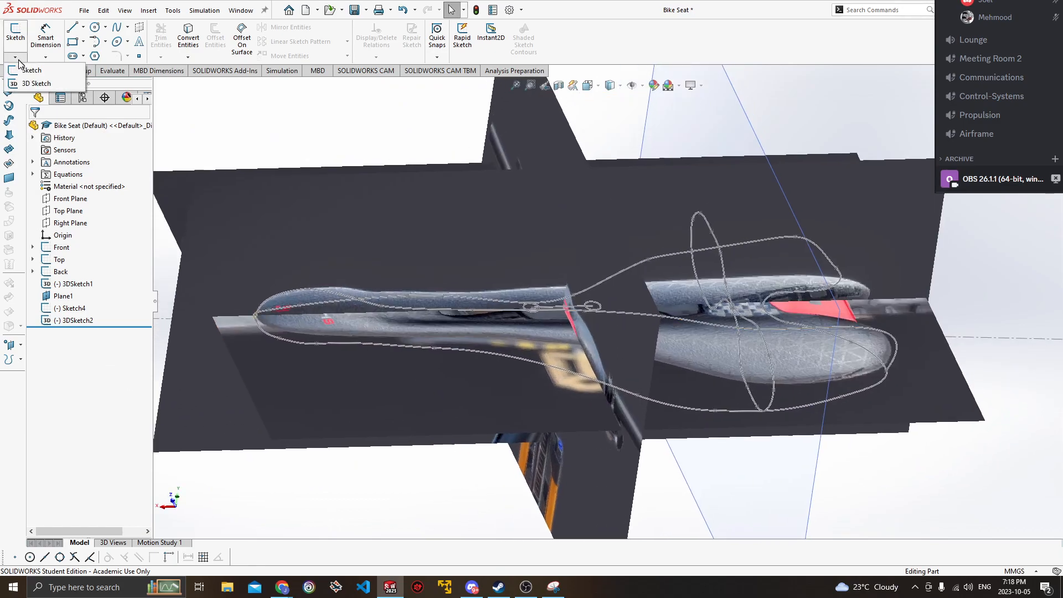
click(27, 84)
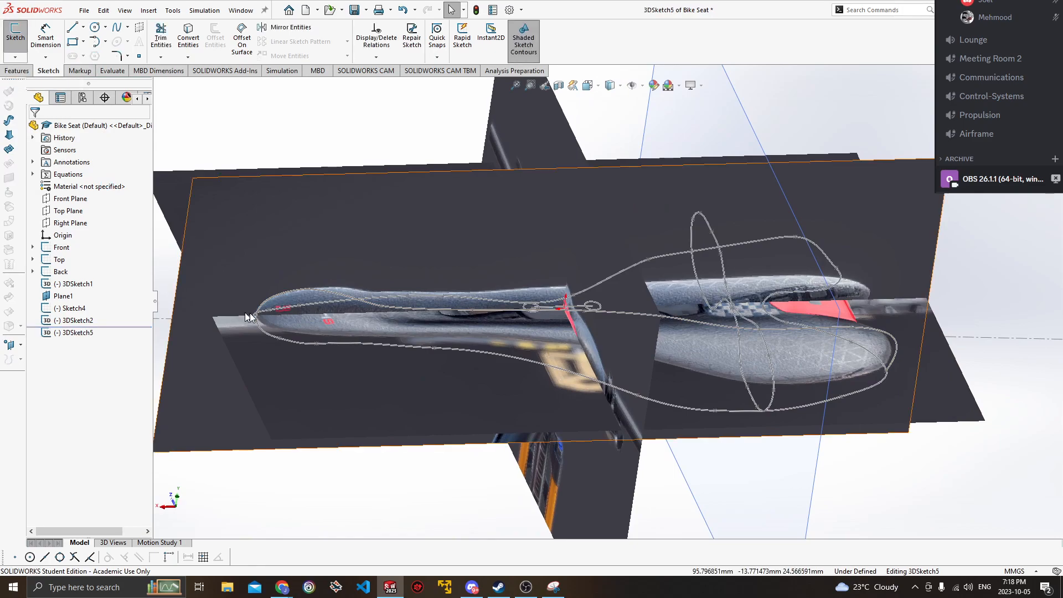
click(280, 296)
click(190, 50)
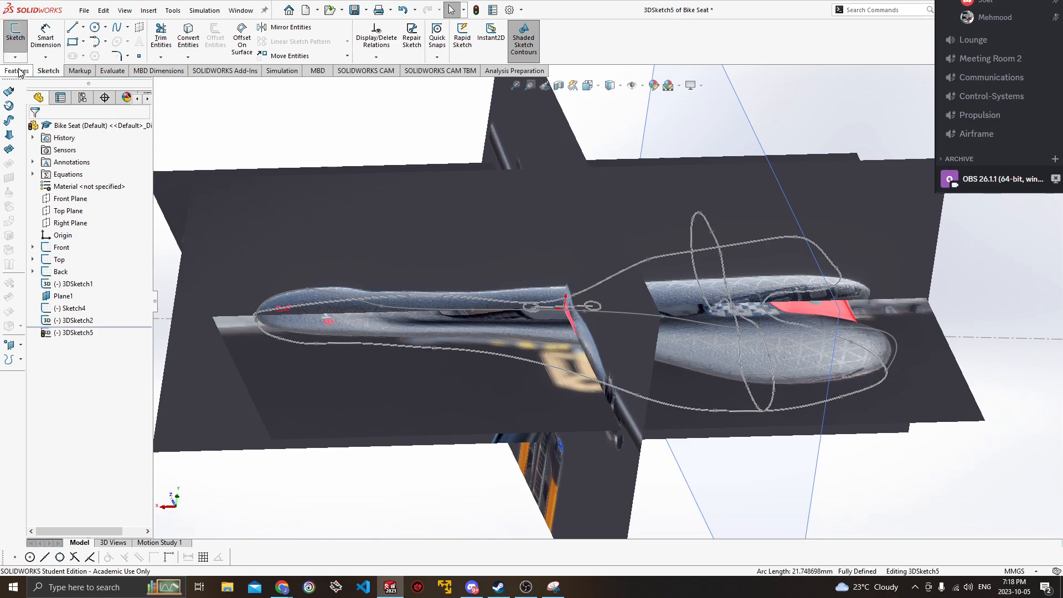
click(16, 32)
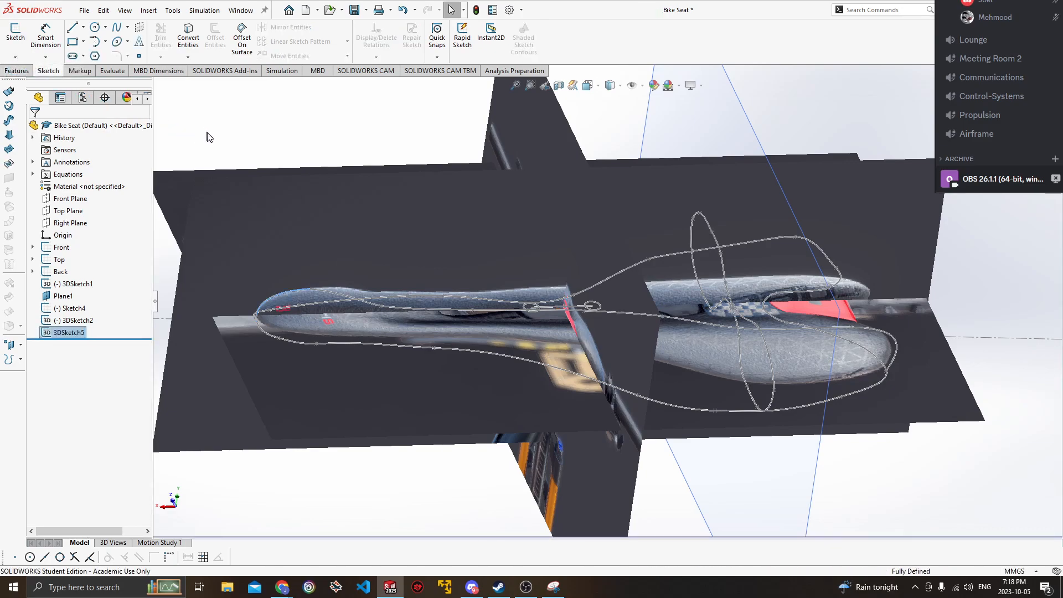
Convert the closed Sketch4 cross-section profile into another separate 3D sketch and close it.
click(15, 57)
click(33, 72)
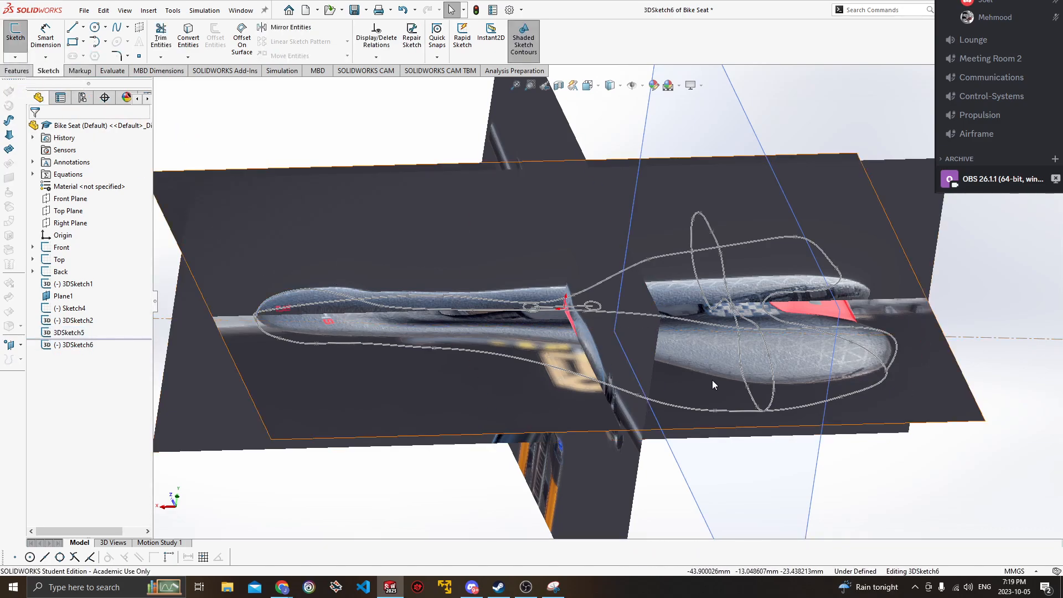
click(70, 308)
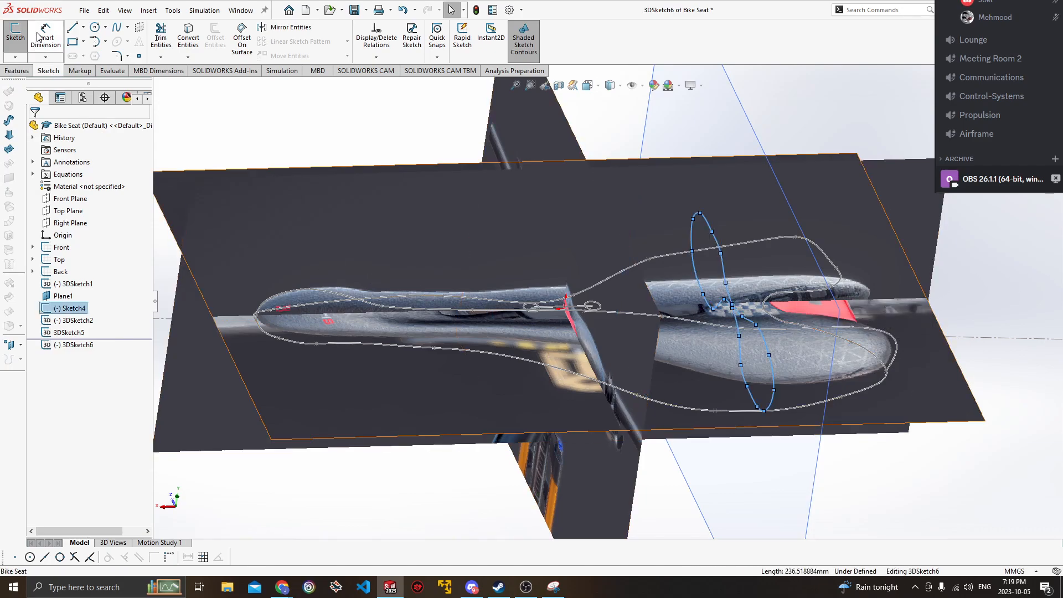
click(188, 39)
click(15, 57)
click(25, 72)
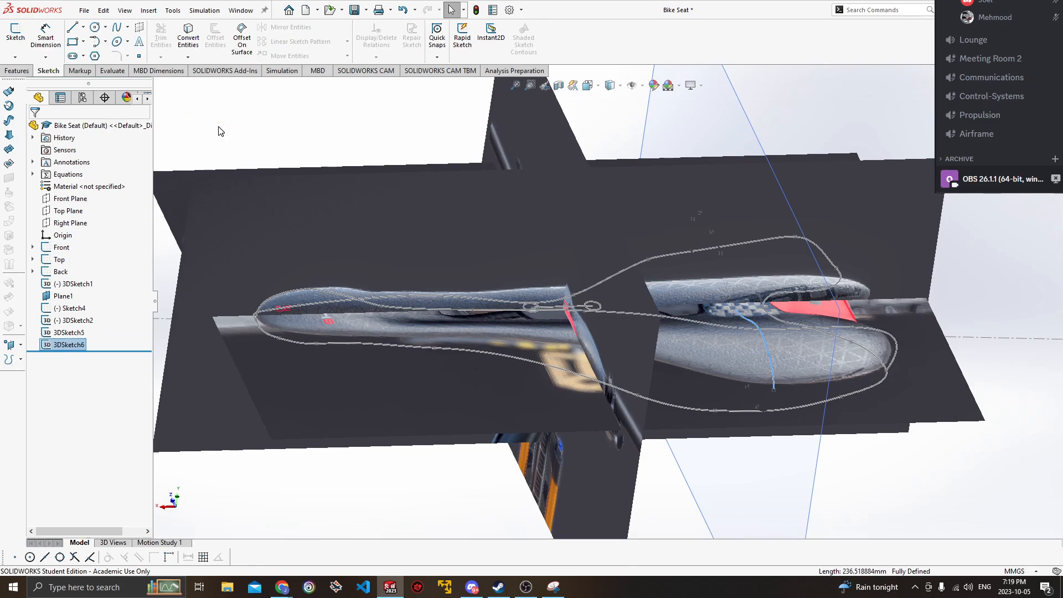
Convert the closed saddle outline from 3DSketch1 into its own new 3D sketch and close it.
ctrl+middle_drag(314, 151, 228, 122)
scroll(231, 124, up, 1)
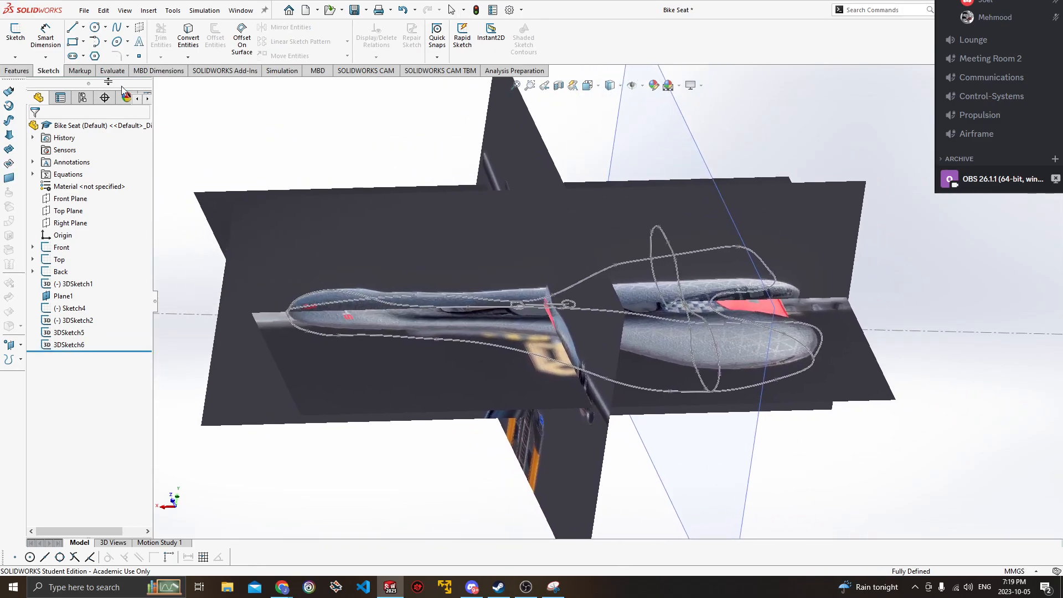
click(15, 58)
click(25, 71)
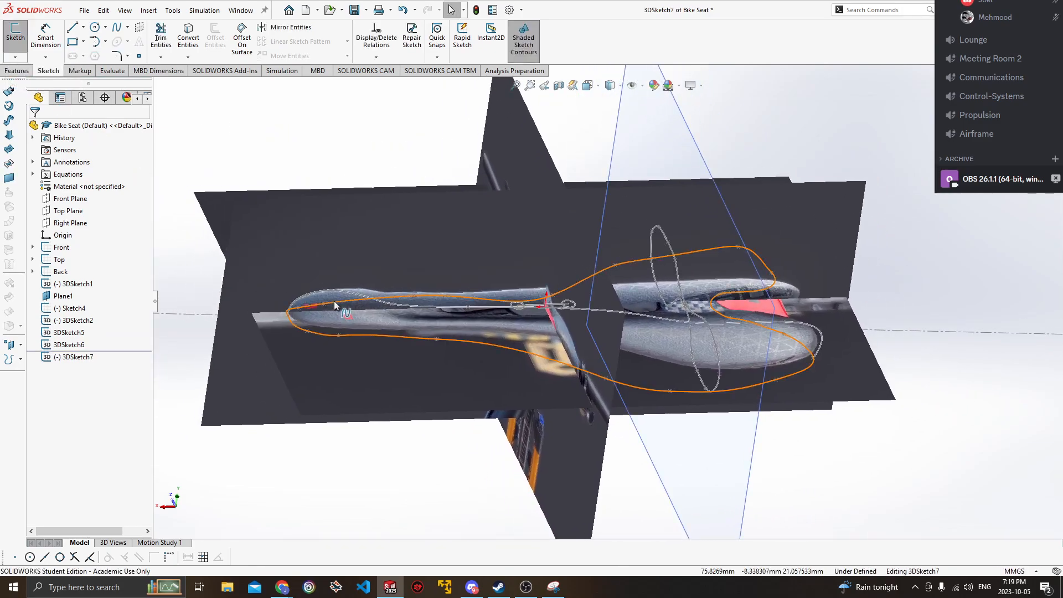
click(378, 335)
click(188, 38)
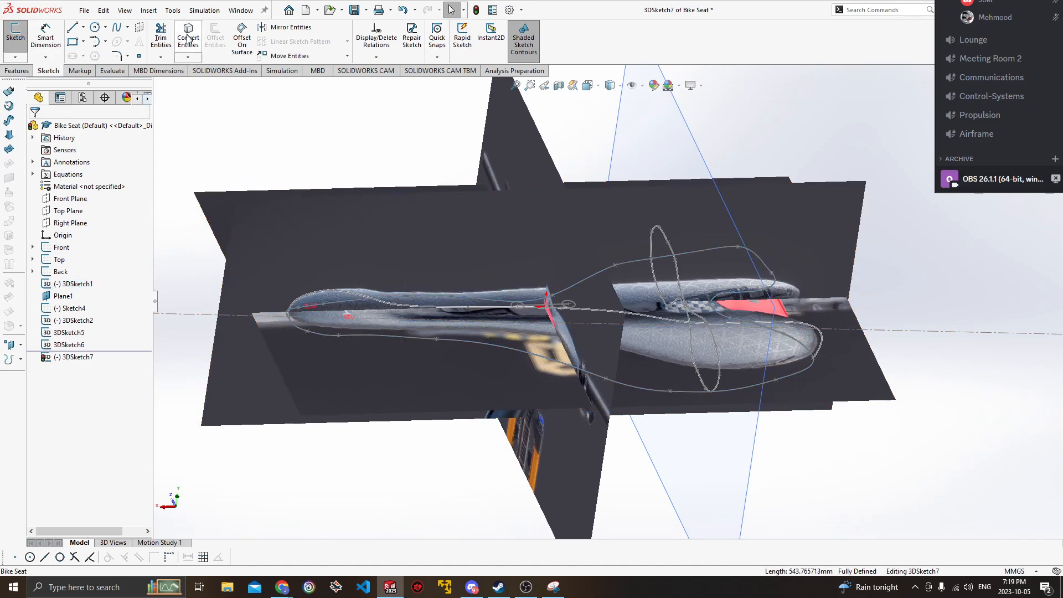
click(16, 33)
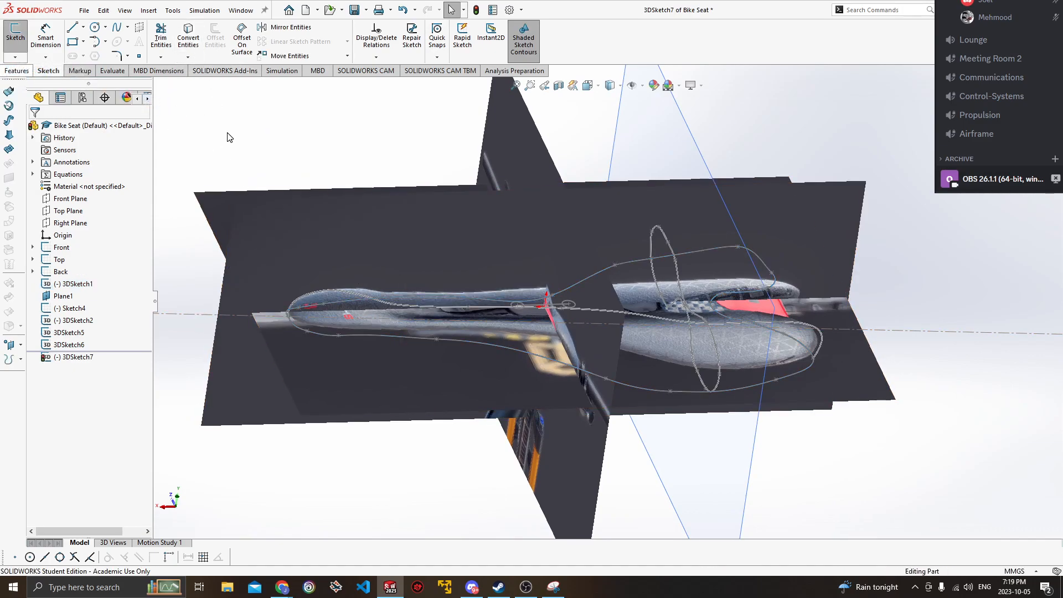
Convert the lengthwise guide spline from 3DSketch2 into a separate new 3D sketch and close it.
middle_drag(270, 149, 197, 136)
click(15, 57)
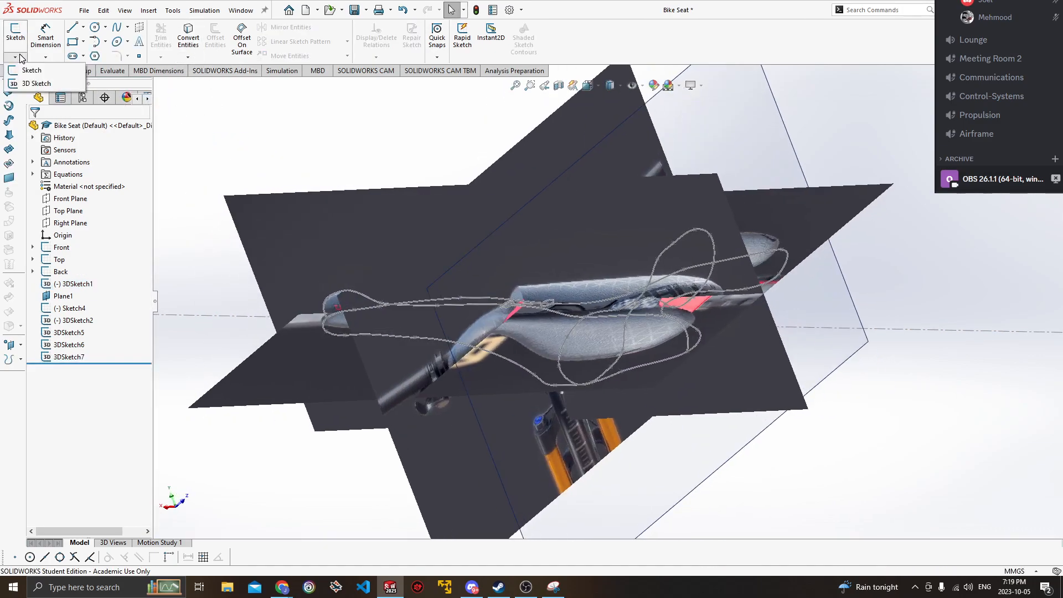
click(26, 71)
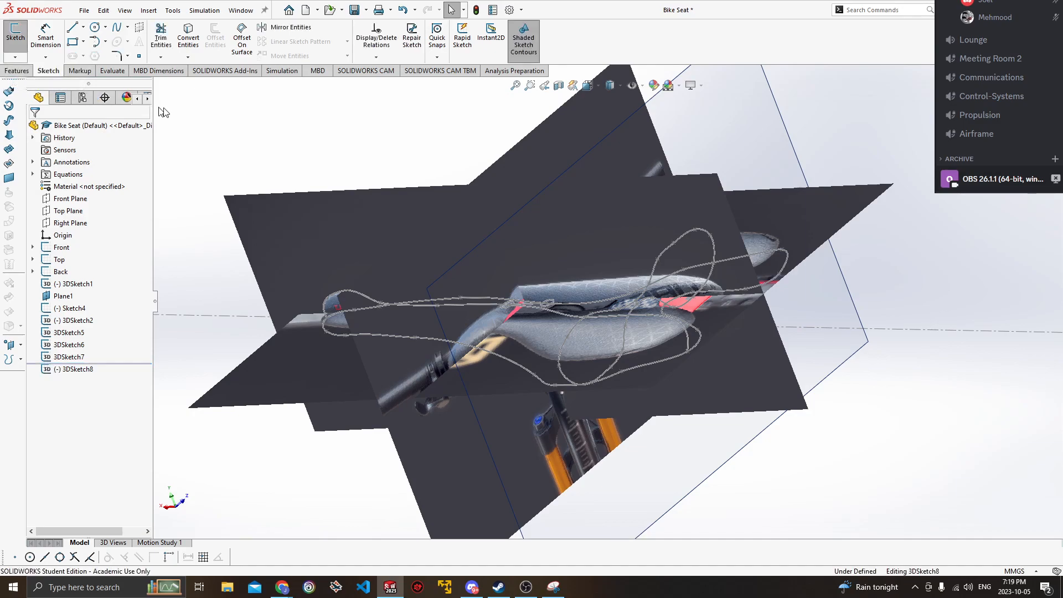
middle_drag(393, 260, 435, 214)
click(416, 306)
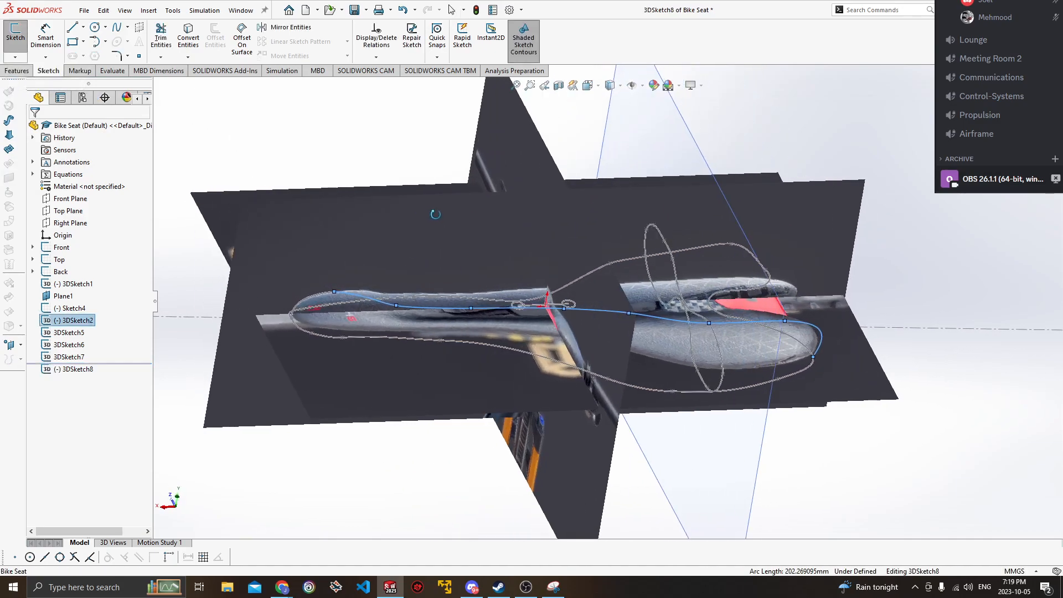
click(188, 38)
click(35, 58)
click(15, 58)
click(25, 71)
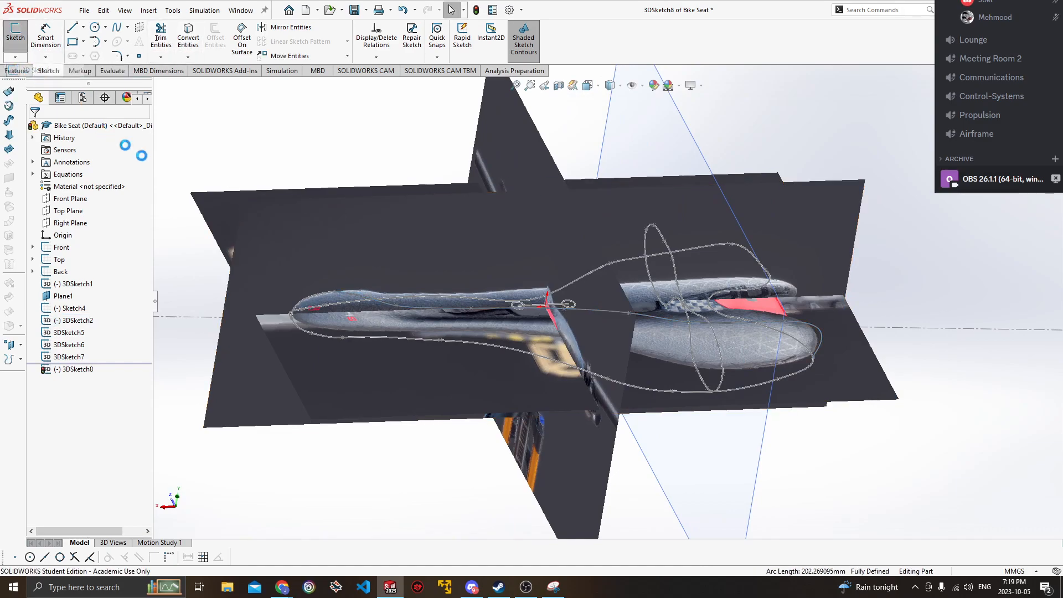
click(68, 333)
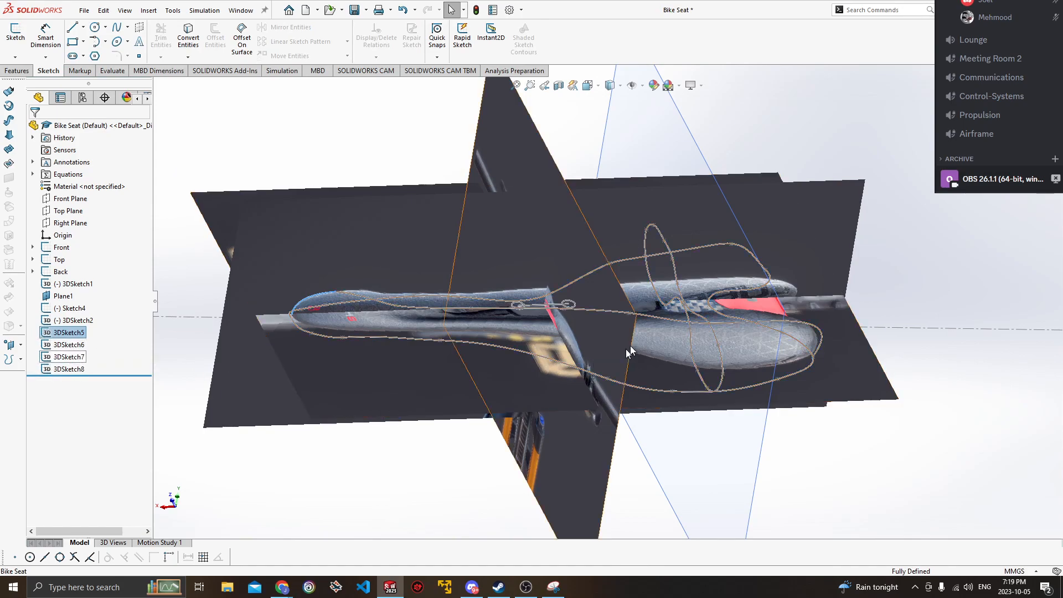
Hide the original guide spline sketch 3DSketch2 and the original profile sketch Sketch4.
click(76, 321)
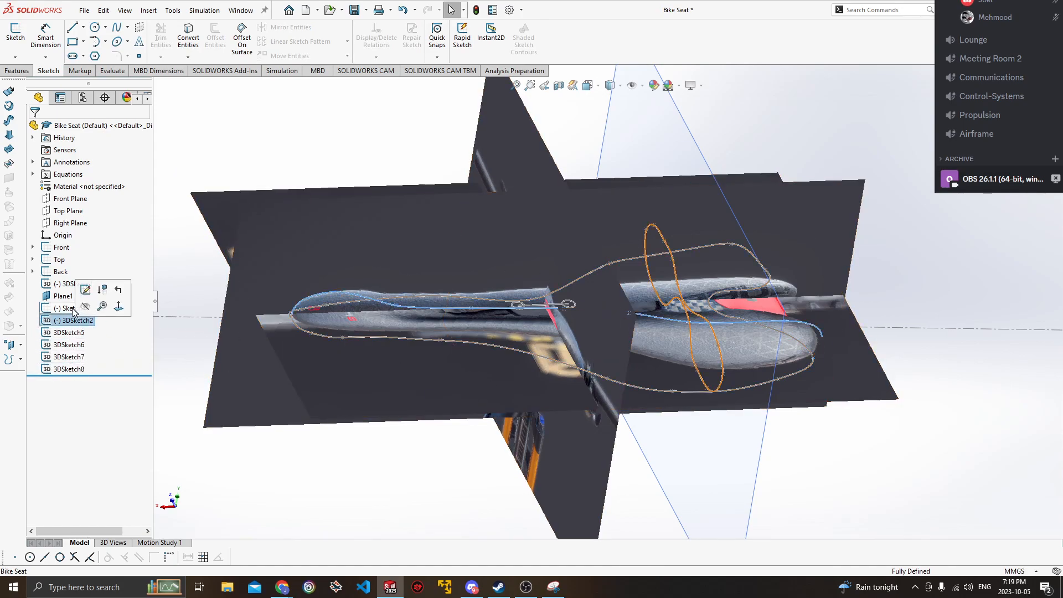
click(86, 306)
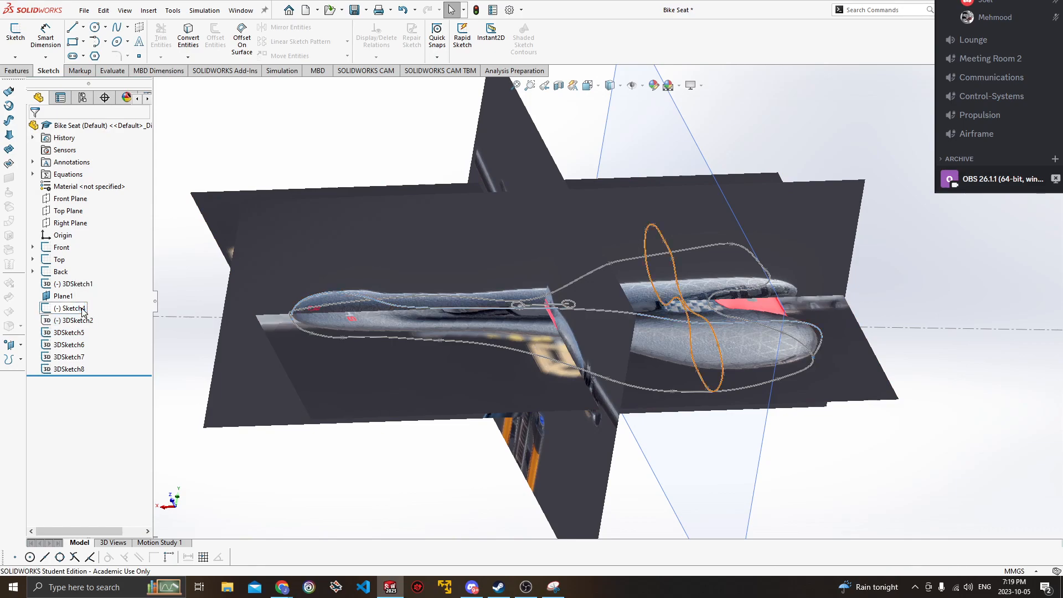
click(66, 309)
click(77, 293)
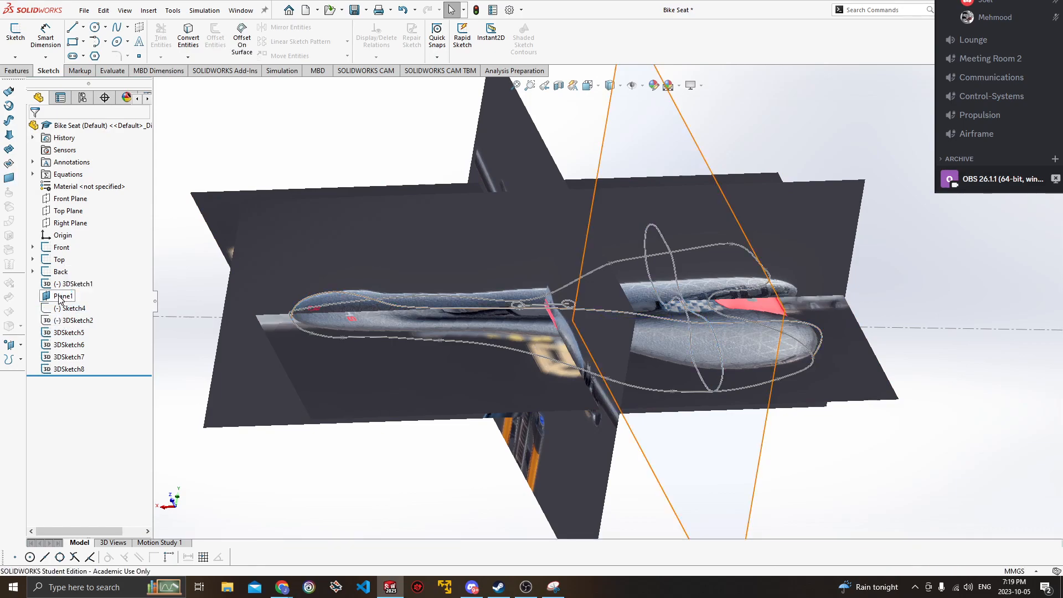
Hide Plane1 and the original outline sketch 3DSketch1.
click(60, 297)
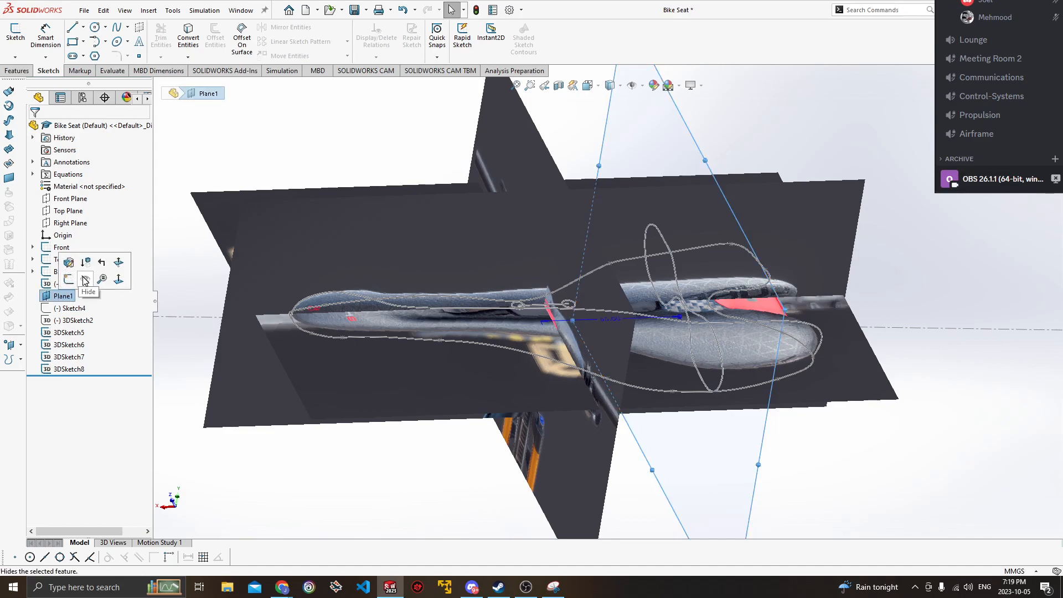
click(80, 284)
click(100, 268)
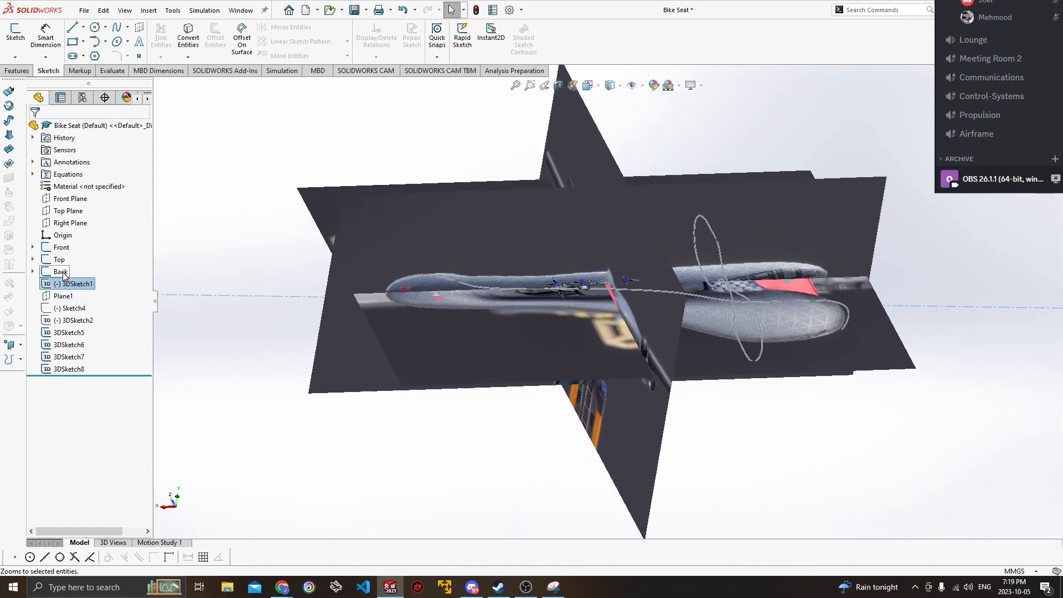
right_click(67, 281)
click(78, 265)
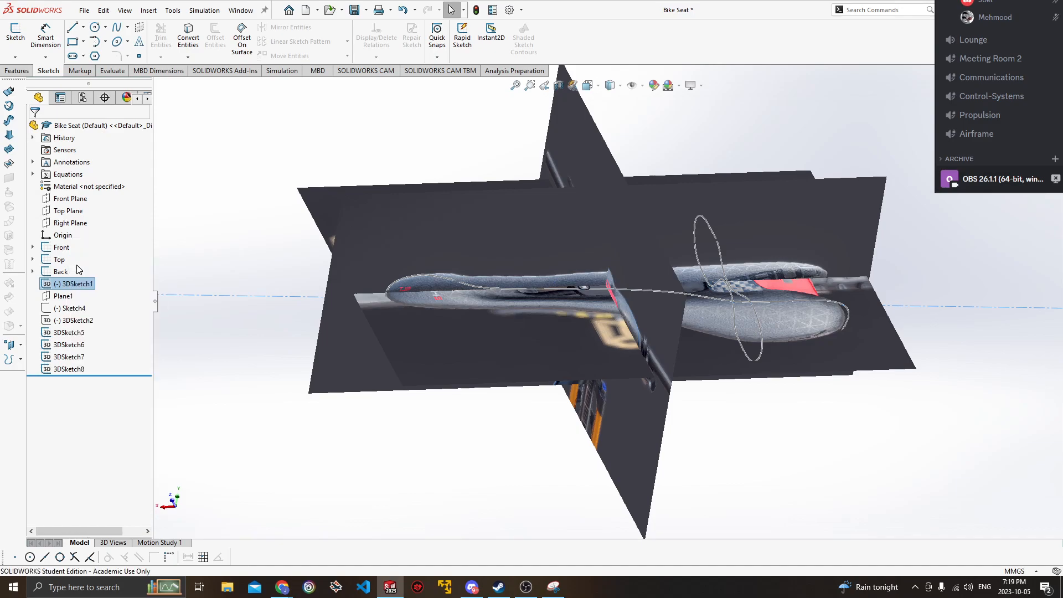
Hide the Back, Top and Front reference image sketches.
right_click(57, 271)
click(68, 255)
right_click(54, 260)
click(63, 245)
right_click(61, 249)
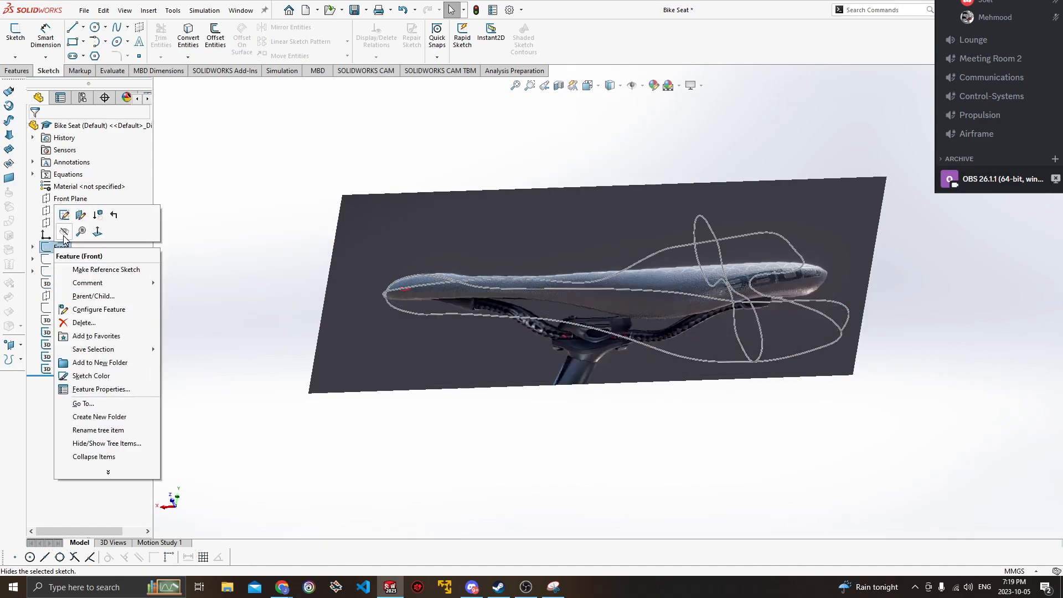
click(64, 233)
Try a boundary surface with the nose curve and profile in Direction 1 and the guide spline and outline in Direction 2, and cancel it.
mouse_move(230, 273)
middle_down()
mouse_move(323, 239)
mouse_move(240, 273)
mouse_move(311, 291)
mouse_move(340, 349)
mouse_move(410, 380)
mouse_move(399, 371)
mouse_move(398, 409)
mouse_move(347, 386)
mouse_move(359, 379)
mouse_move(319, 420)
middle_up()
scroll(398, 405, down, 1)
scroll(347, 387, down, 1)
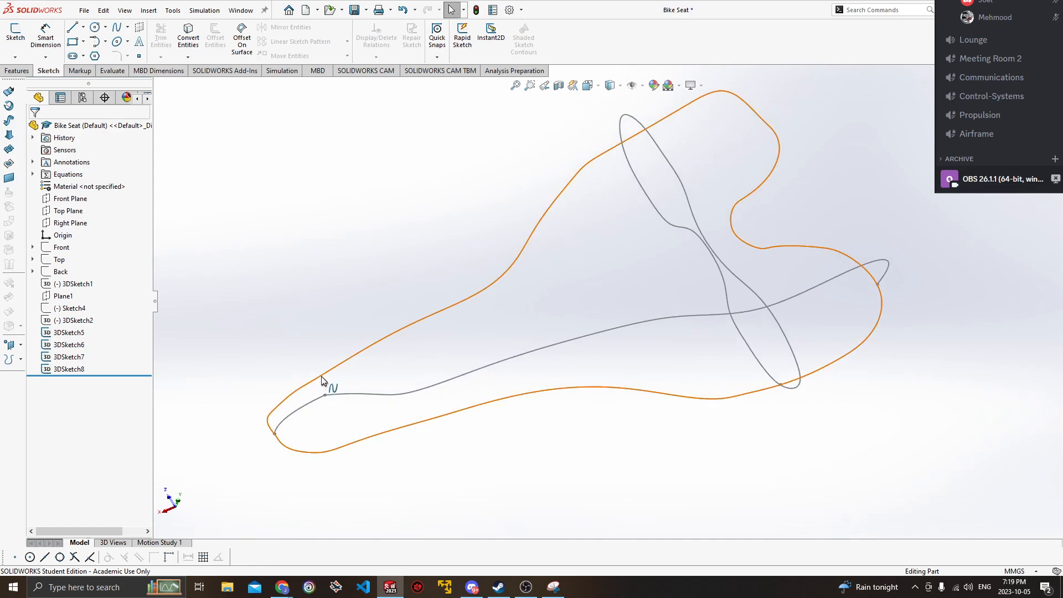
mouse_move(279, 340)
middle_down()
mouse_move(294, 344)
mouse_move(299, 304)
mouse_move(280, 287)
mouse_move(275, 320)
mouse_move(304, 285)
mouse_move(318, 301)
mouse_move(313, 287)
middle_up()
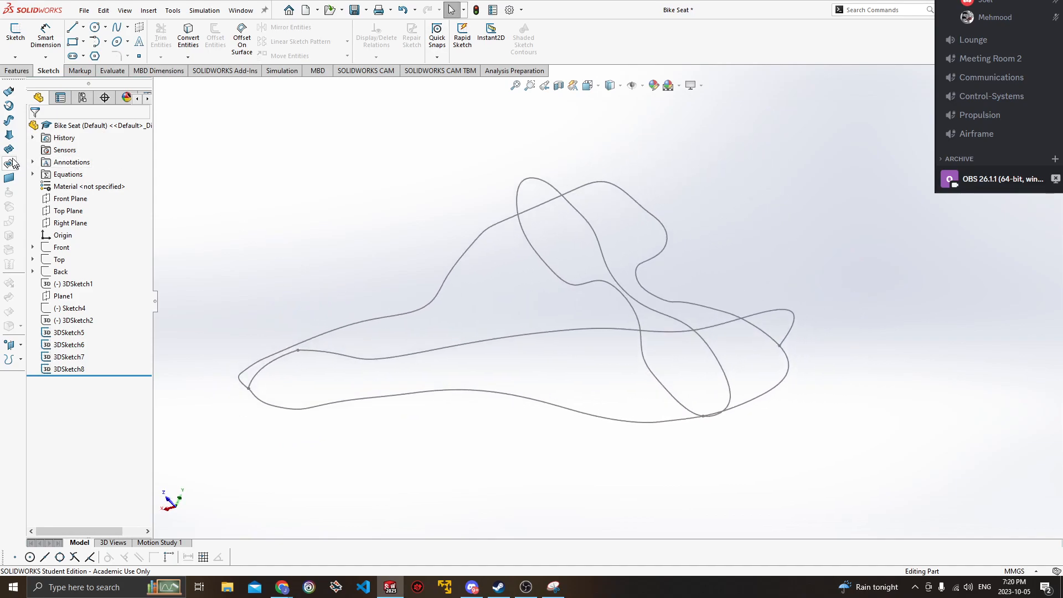
click(291, 355)
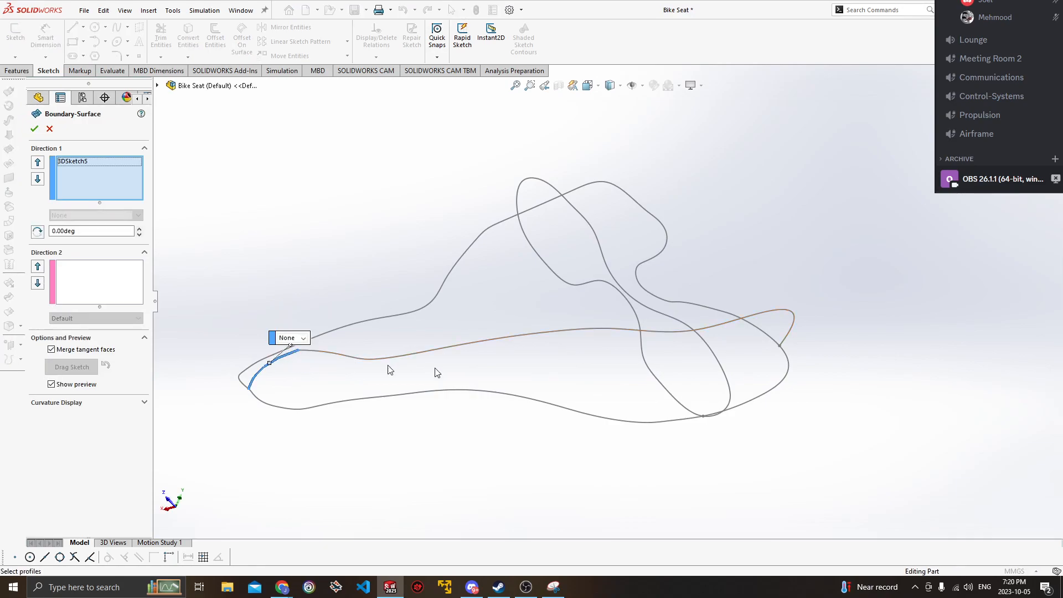
click(718, 367)
click(107, 259)
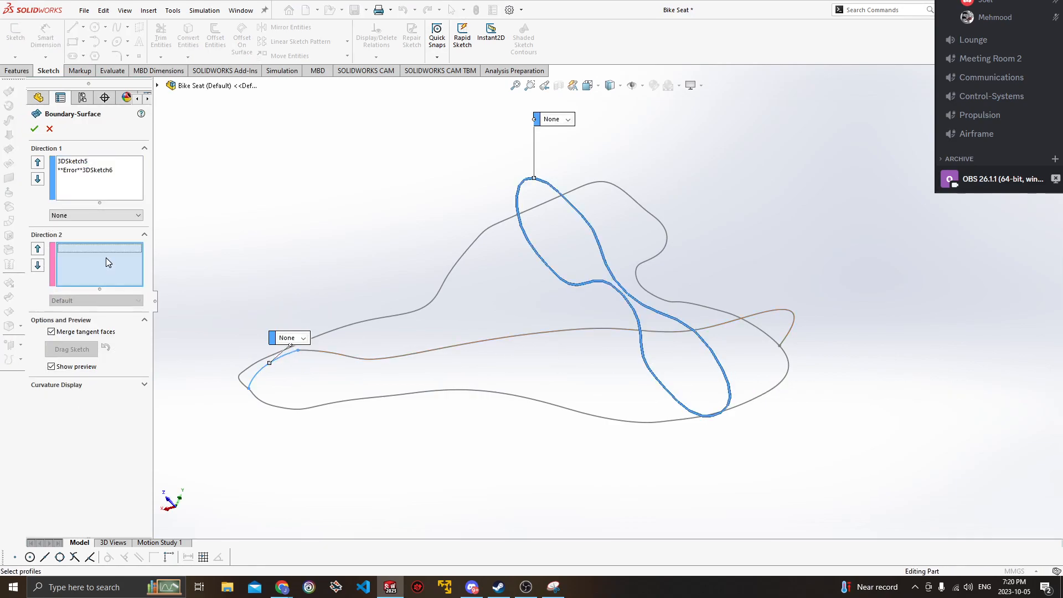
click(377, 363)
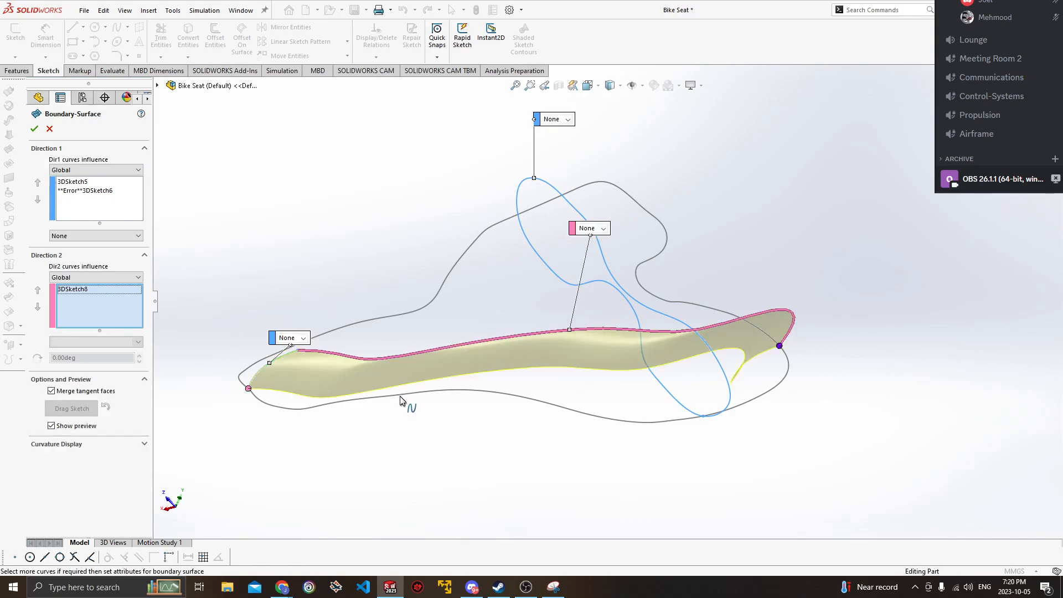
click(402, 396)
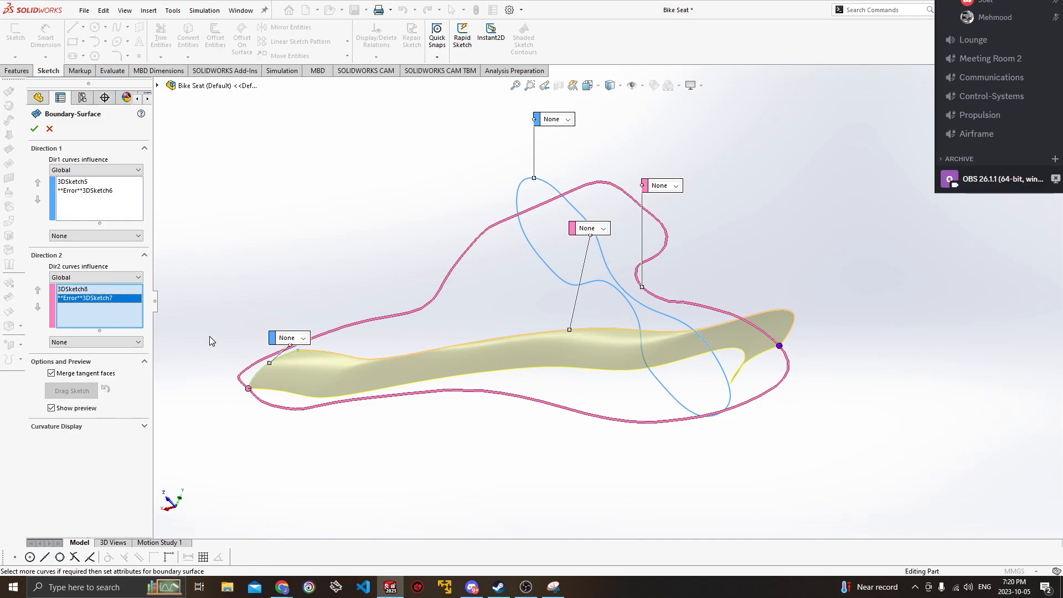
click(50, 129)
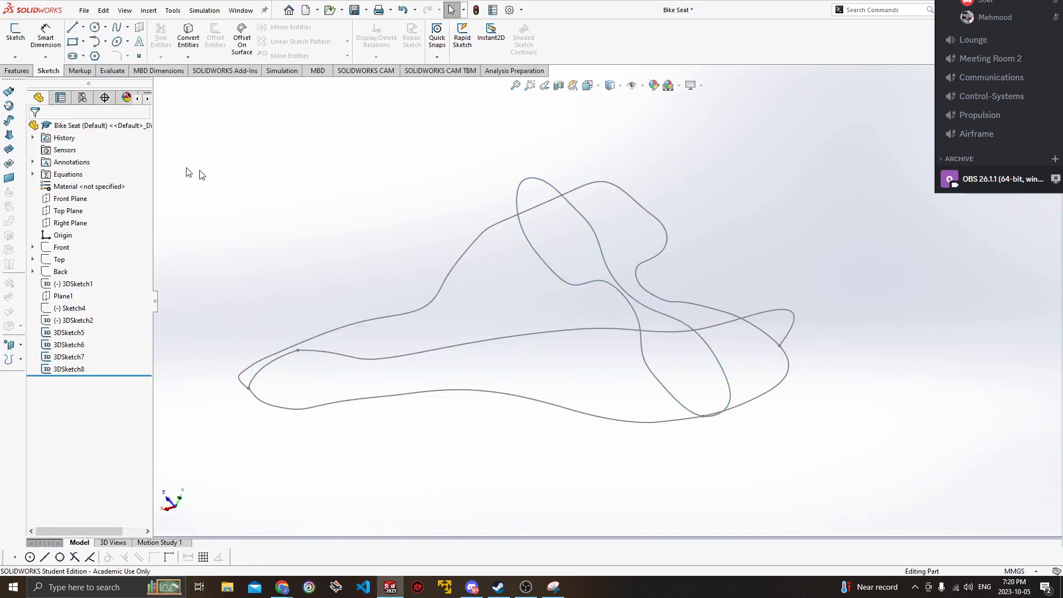
Open the outline sketch 3DSketch7 for editing and show the control polygon of its closed spline.
click(65, 356)
click(72, 319)
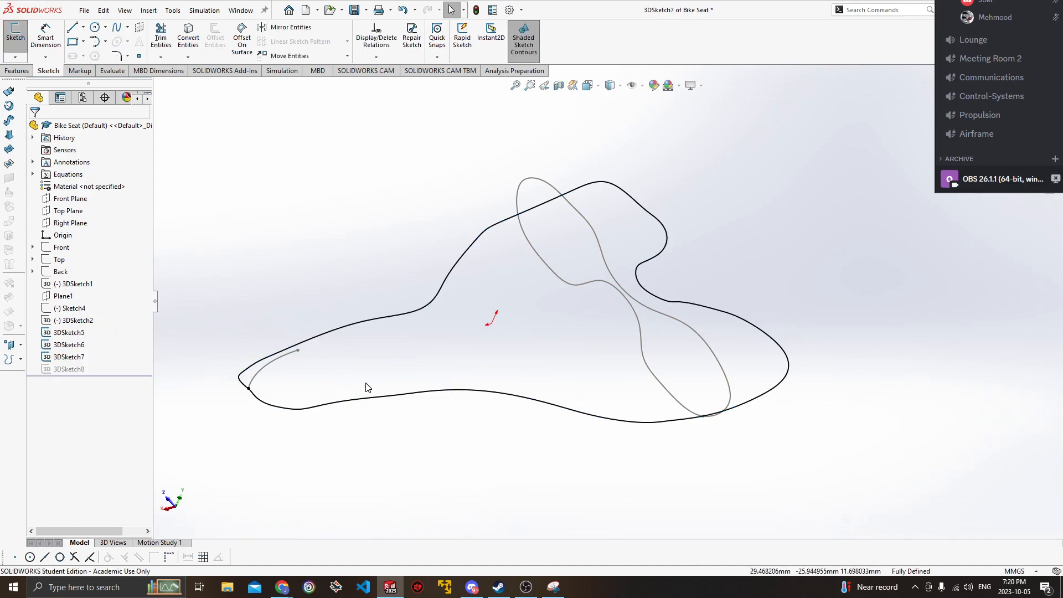
mouse_move(493, 340)
middle_down()
mouse_move(456, 330)
mouse_move(562, 368)
mouse_move(573, 446)
mouse_move(541, 416)
mouse_move(478, 442)
middle_up()
scroll(573, 446, up, 3)
click(148, 10)
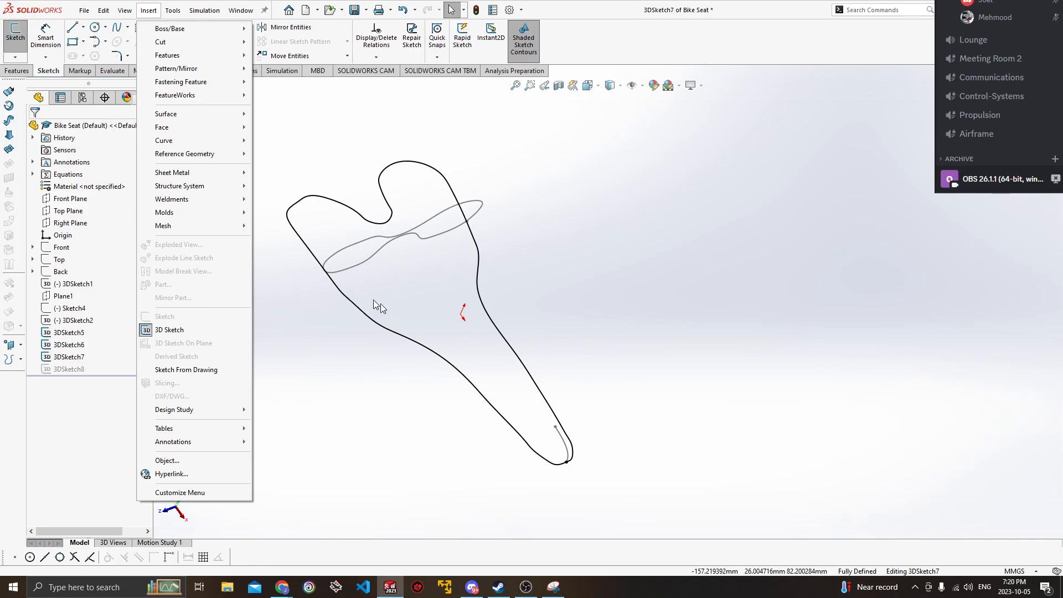
click(410, 334)
click(411, 340)
scroll(428, 384, up, 1)
mouse_move(428, 383)
ctrl+middle_down()
mouse_move(443, 344)
mouse_move(401, 386)
mouse_move(438, 327)
ctrl+middle_up()
scroll(444, 347, down, 1)
scroll(401, 386, down, 2)
scroll(440, 334, down, 1)
click(445, 348)
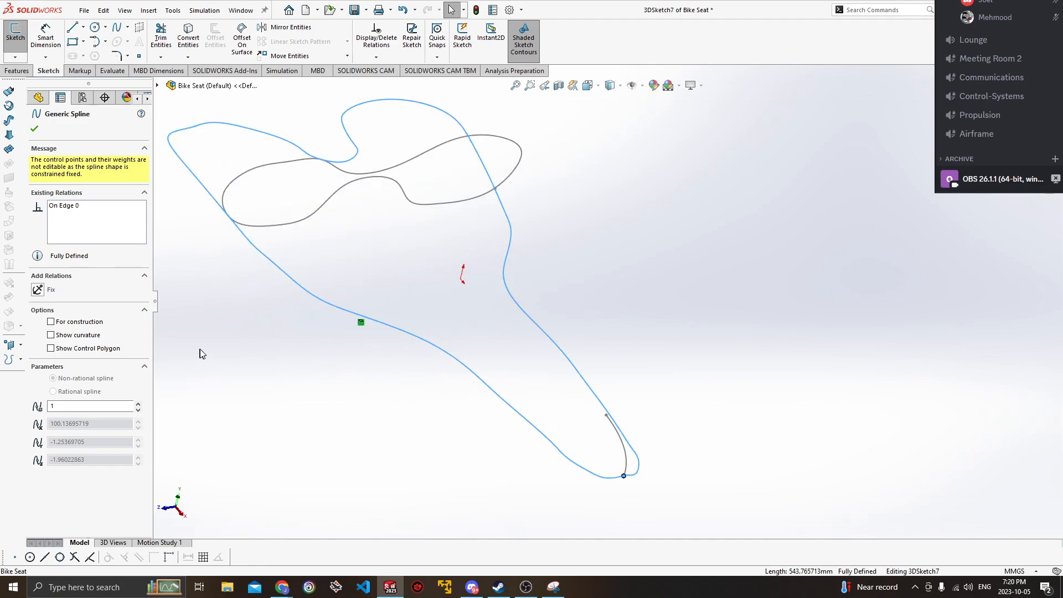
click(51, 349)
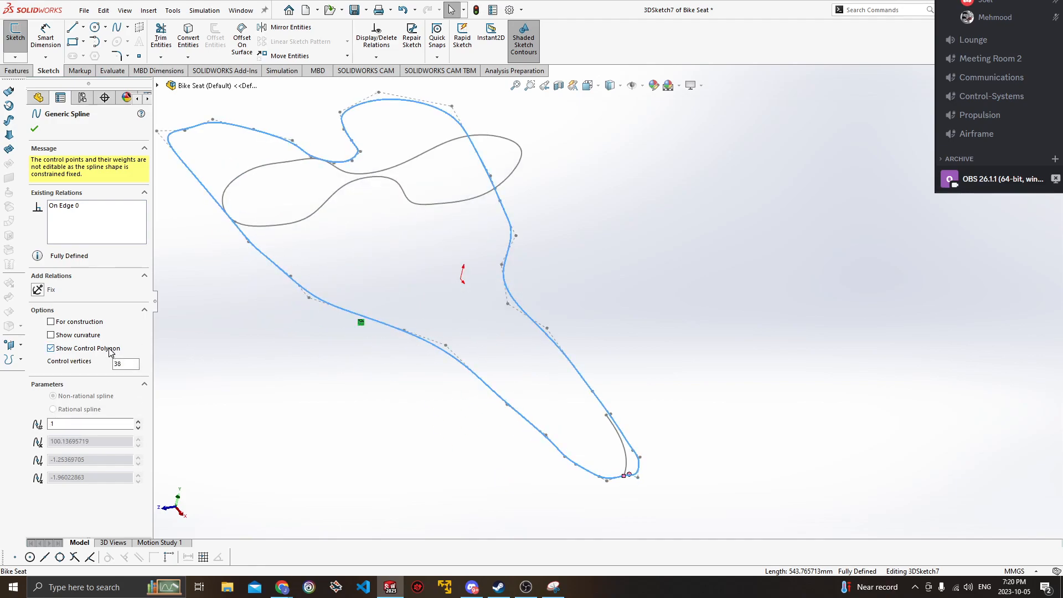
click(565, 457)
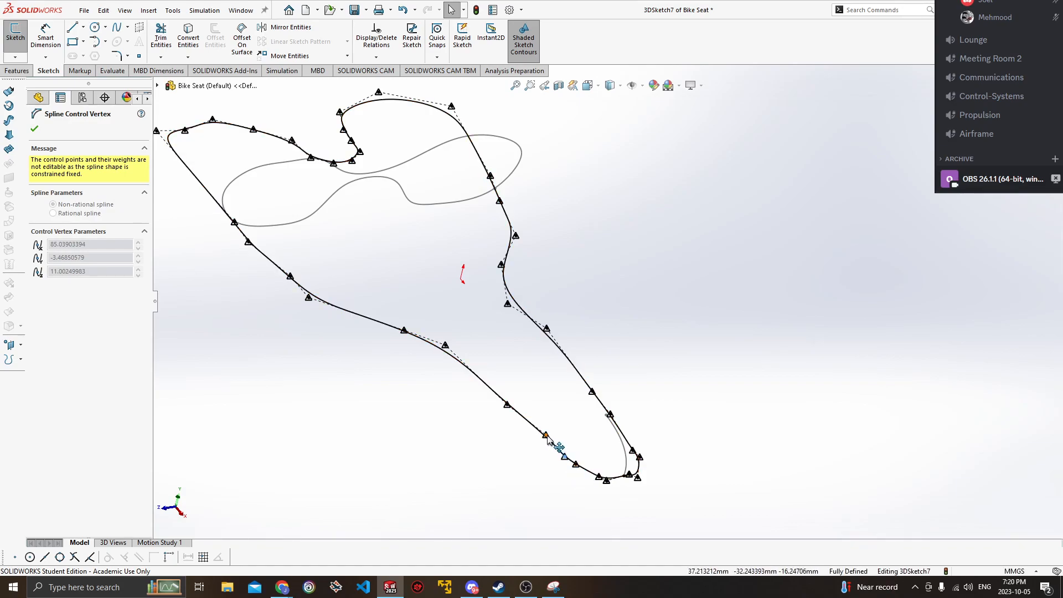
click(514, 430)
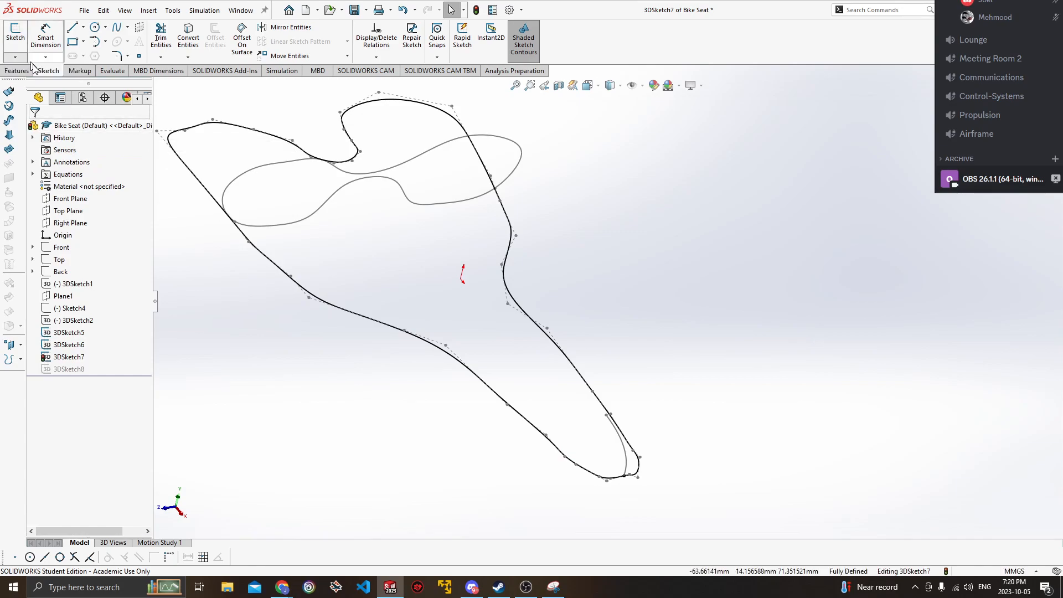
click(43, 39)
click(56, 45)
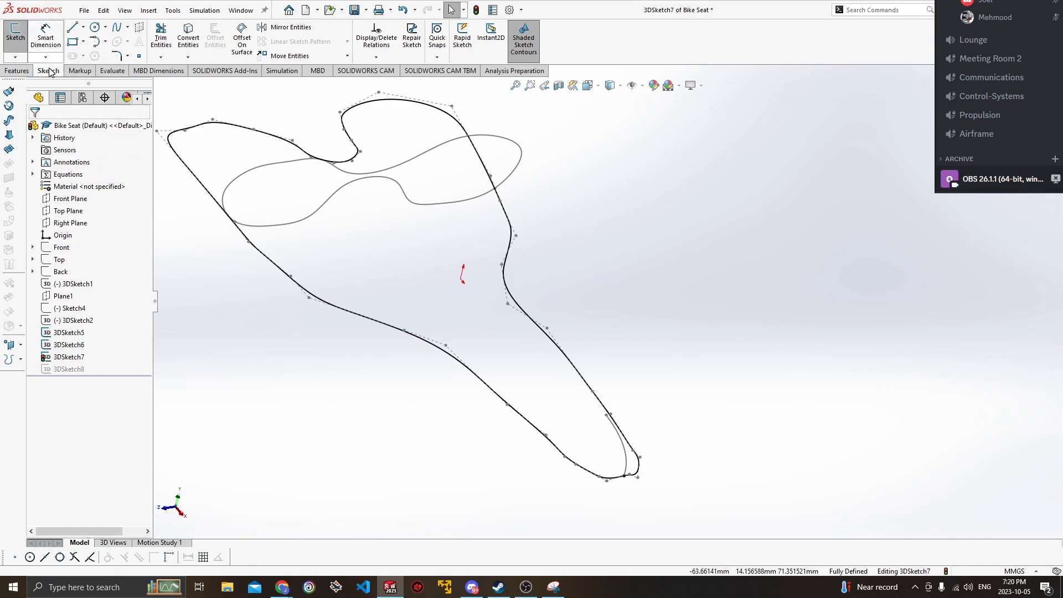
click(20, 59)
click(24, 70)
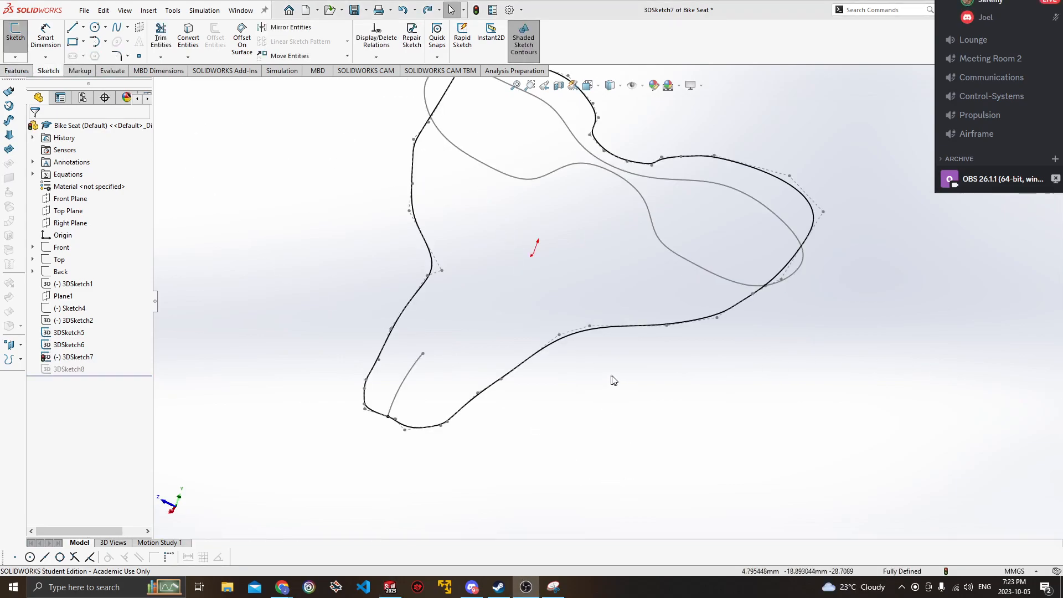
ctrl+middle_drag(613, 379, 693, 429)
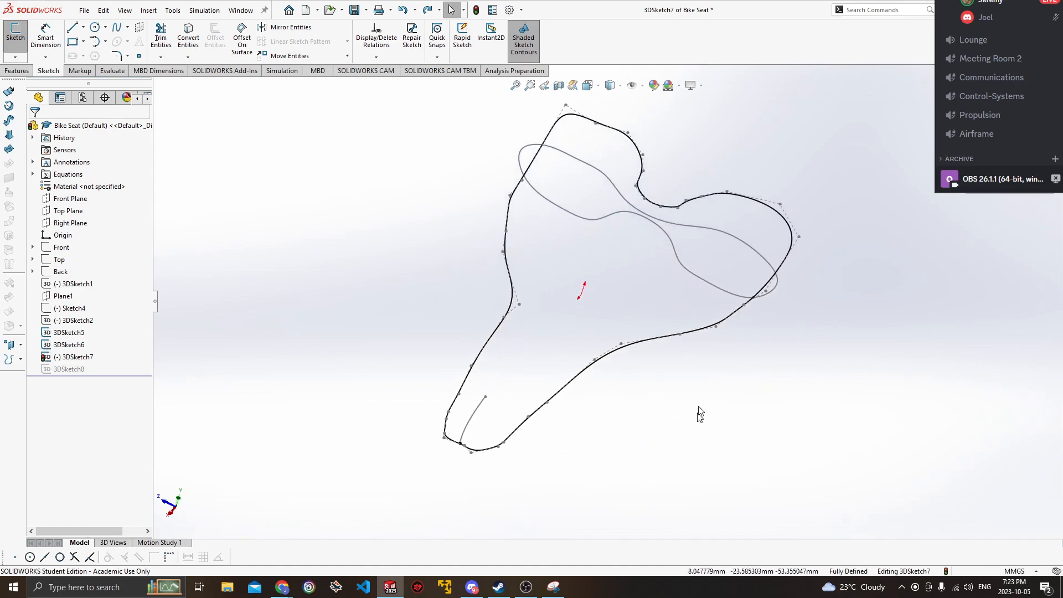
Split the closed outline spline into two segments, picking the nose curve's end and the point where it meets the cross-section profile.
right_click(569, 347)
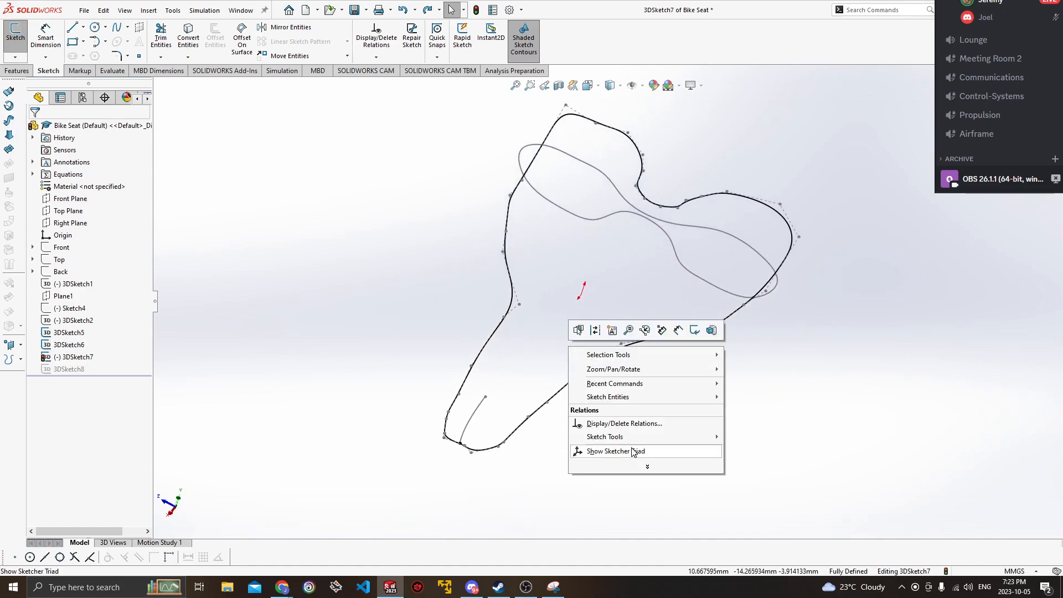
mouse_move(605, 439)
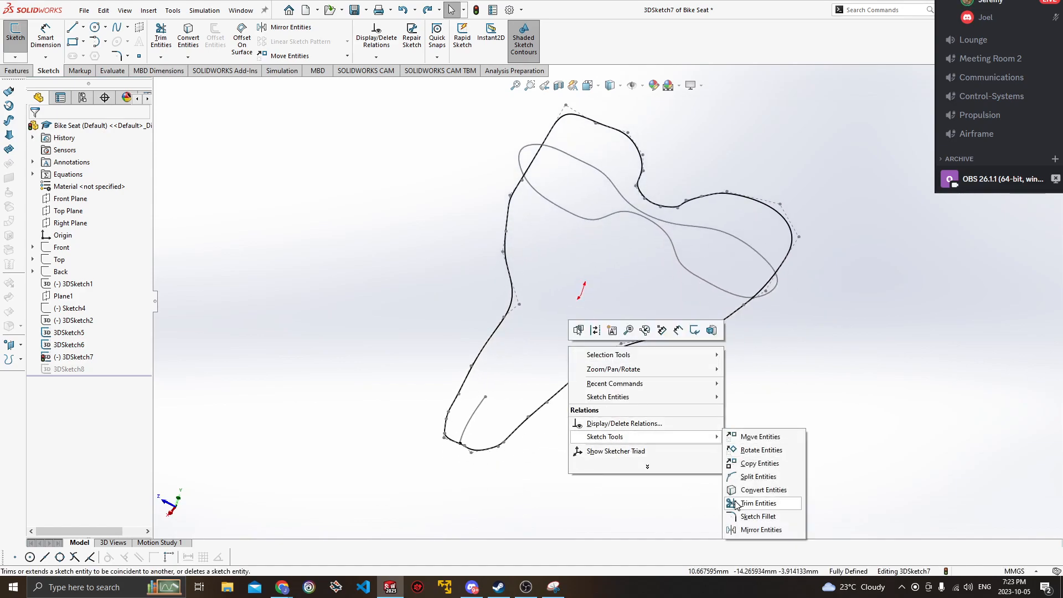
right_click(493, 451)
click(493, 451)
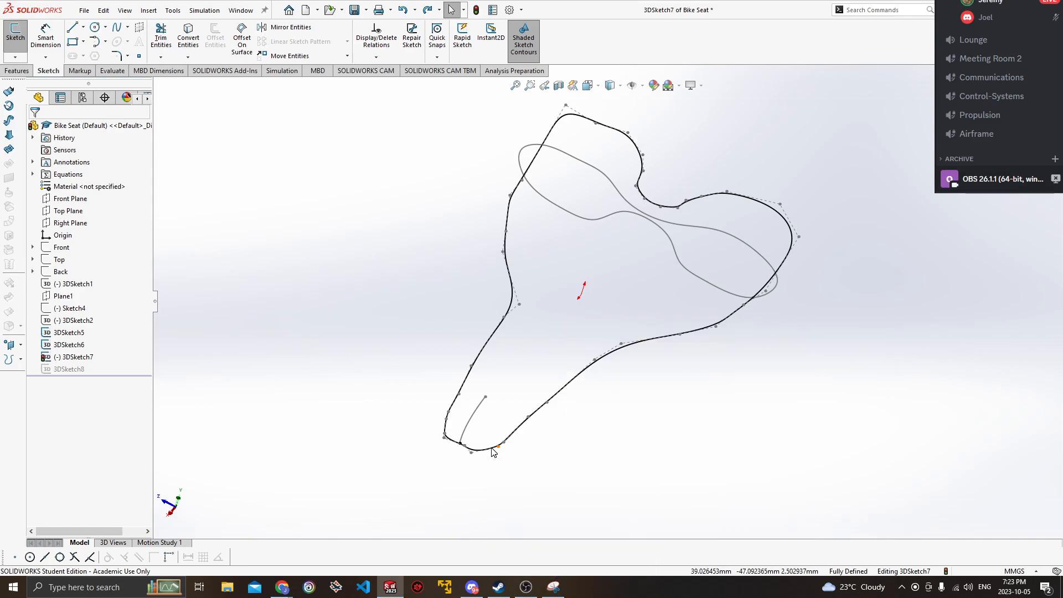
right_click(491, 450)
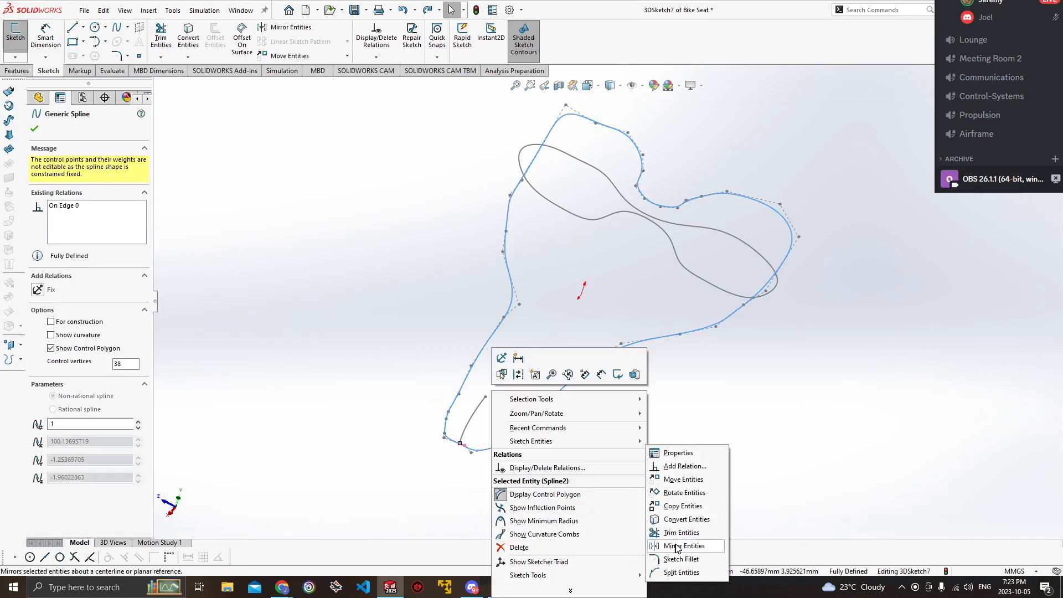
click(519, 460)
ctrl+middle_drag(500, 402, 474, 426)
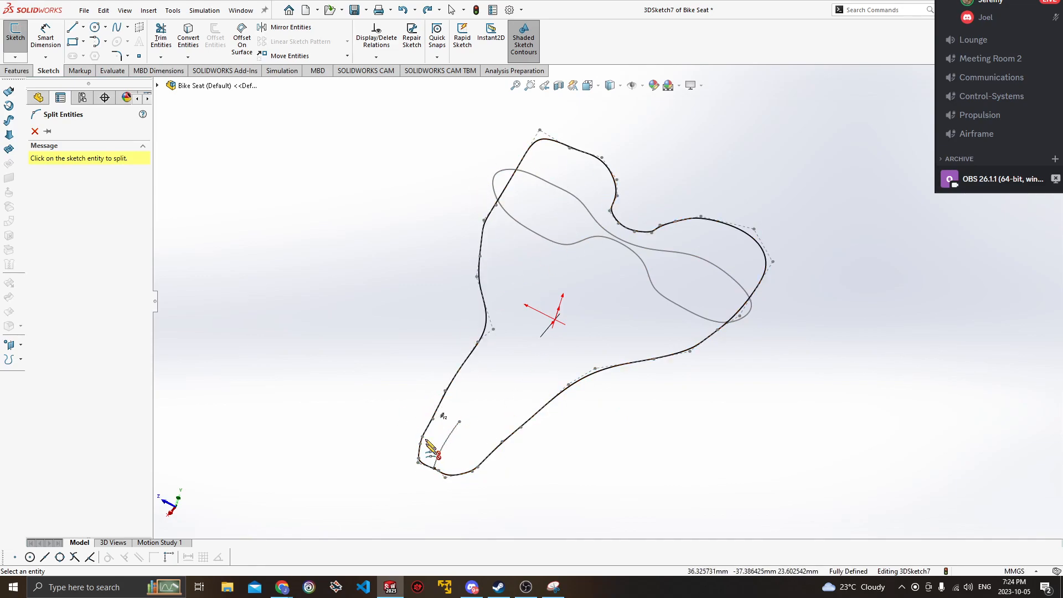
click(433, 470)
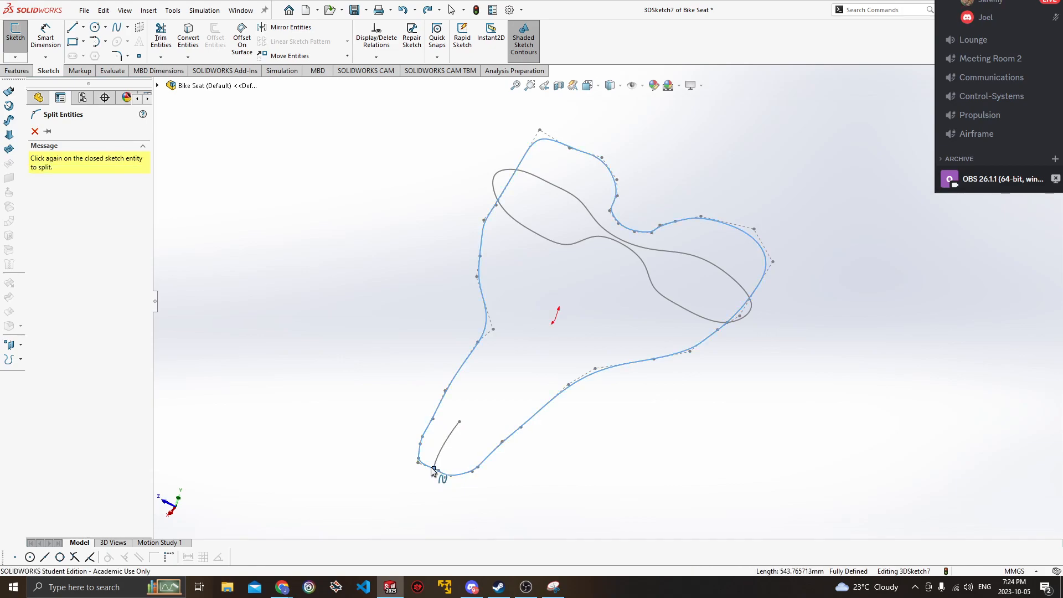
mouse_move(754, 309)
middle_down()
mouse_move(703, 360)
mouse_move(760, 329)
middle_up()
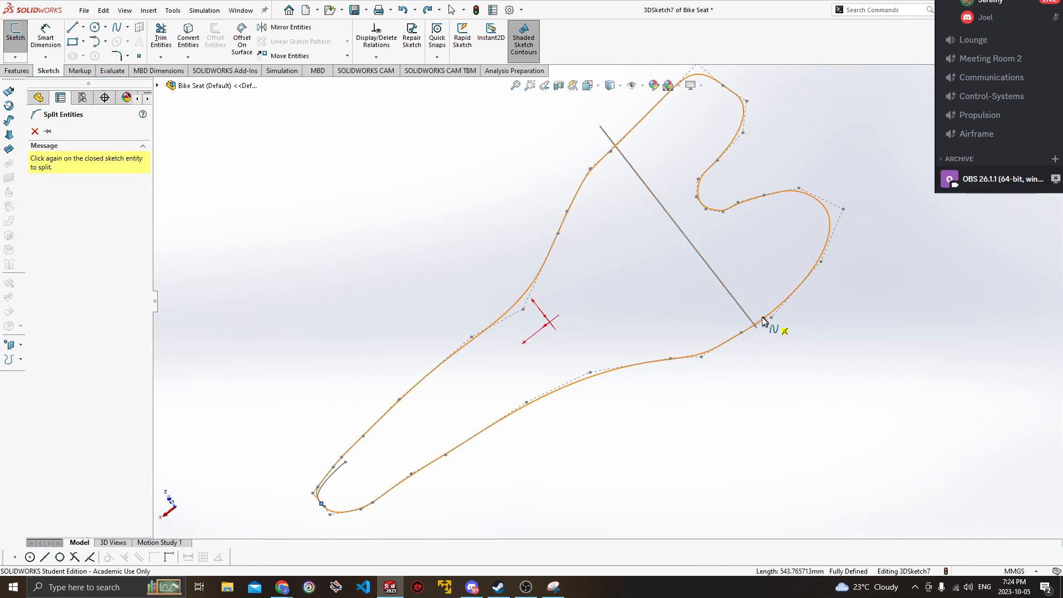
click(763, 321)
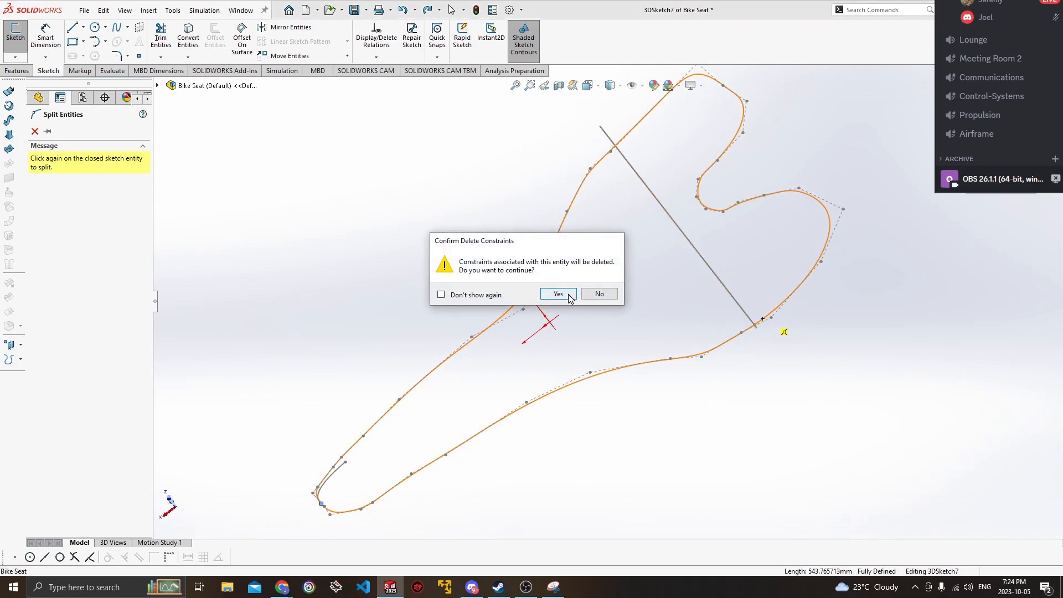
click(558, 294)
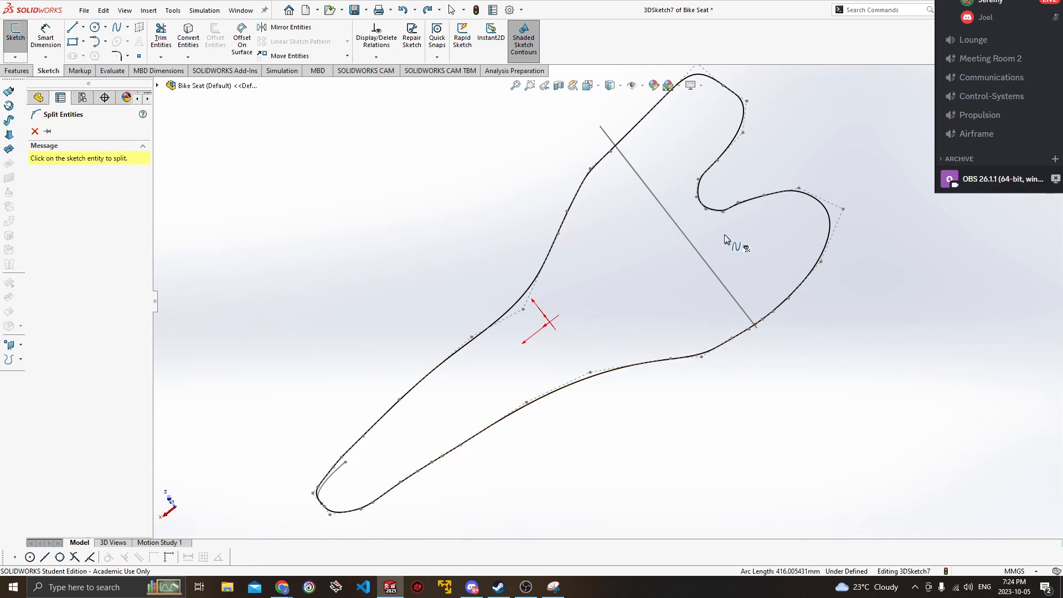
key(Escape)
click(756, 204)
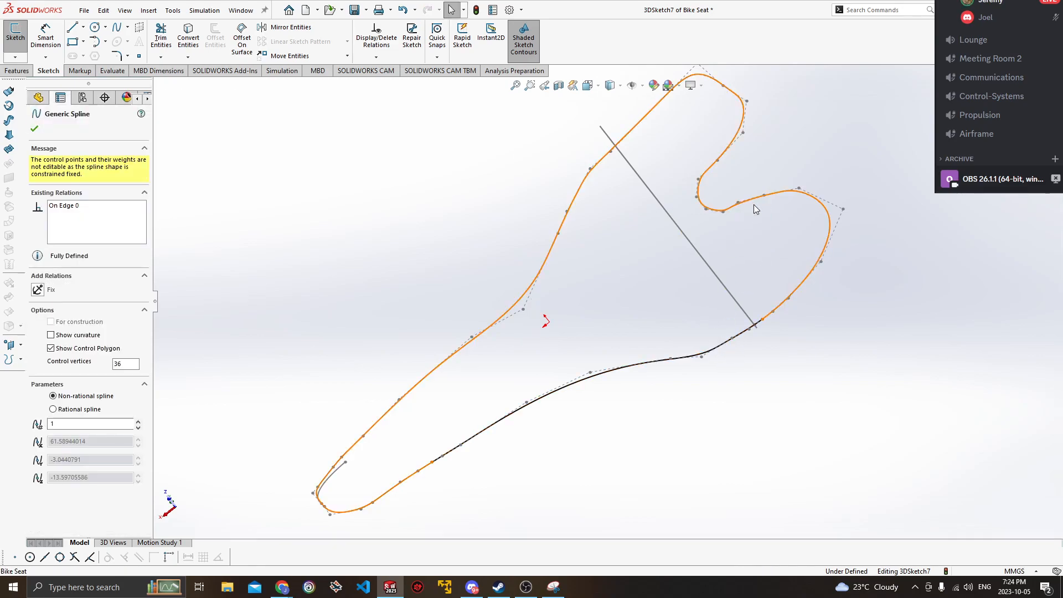
click(666, 295)
Split the outline's longer segment again near the nose tip, accepting the removal of its constraints.
middle_drag(654, 314, 587, 372)
right_click(581, 365)
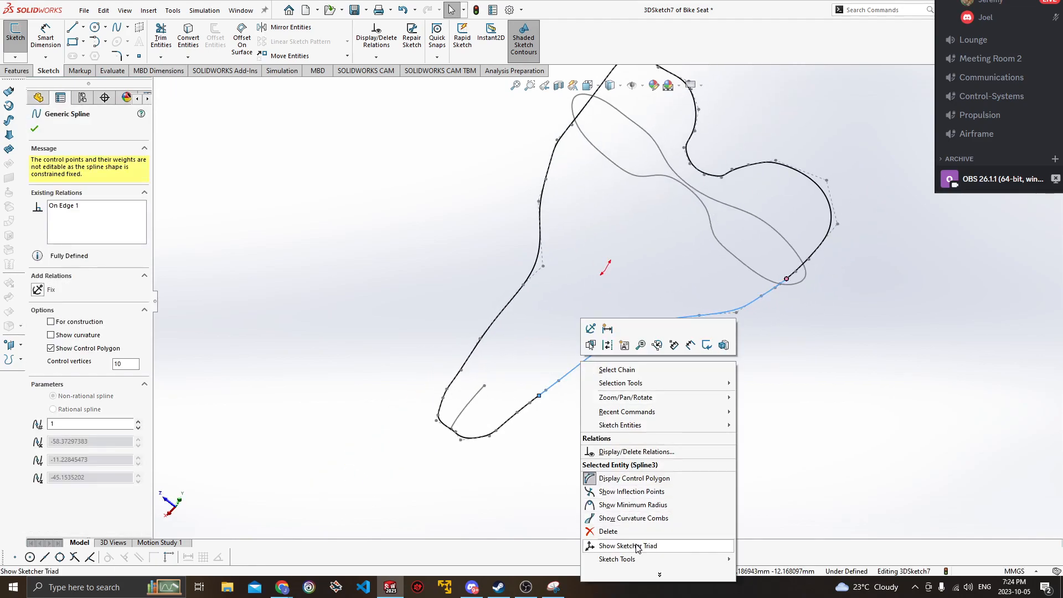
mouse_move(631, 559)
click(758, 557)
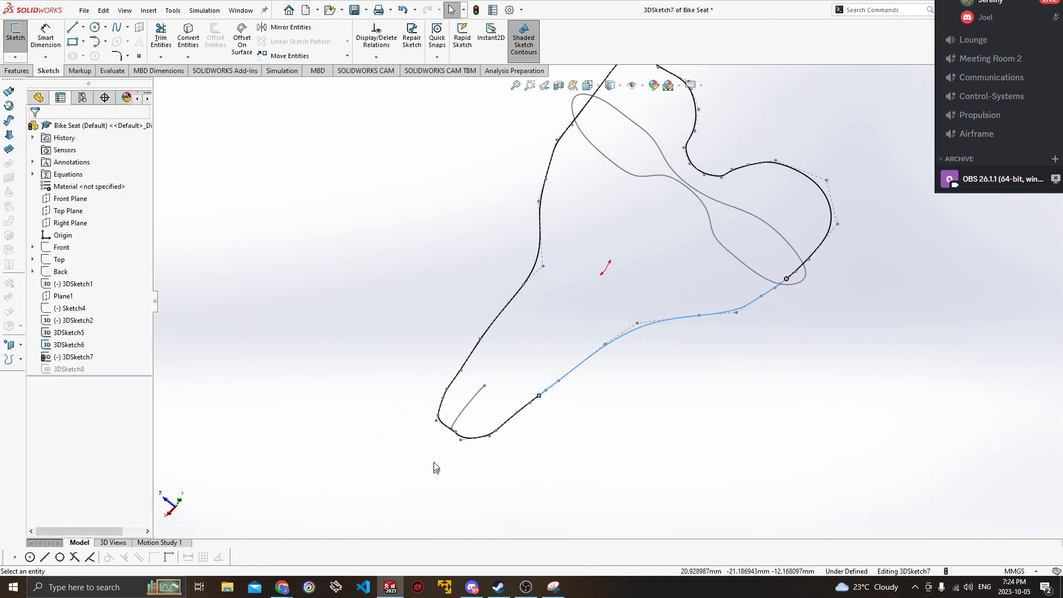
click(466, 439)
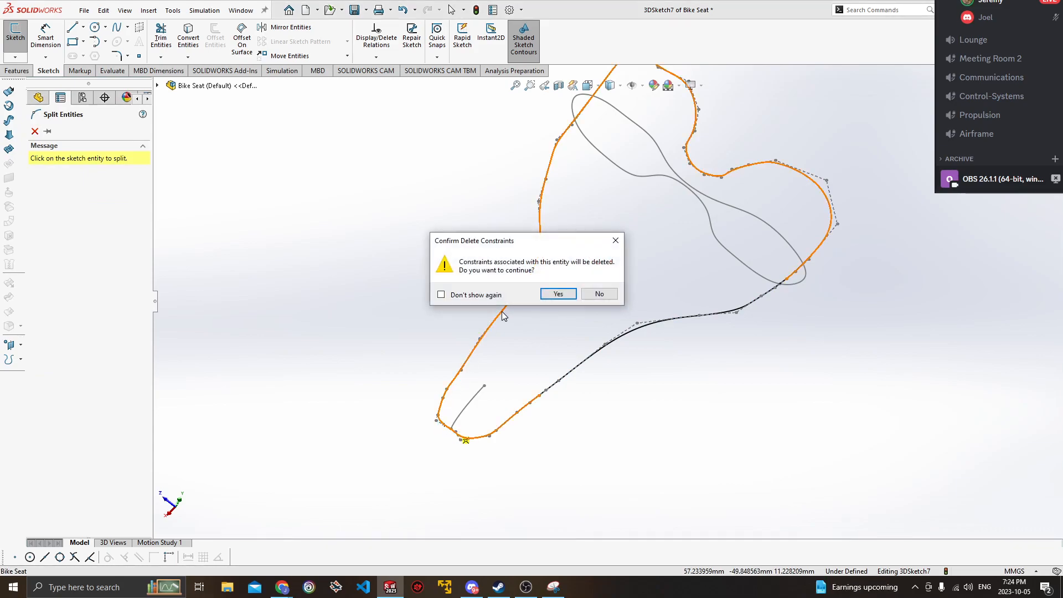
click(557, 294)
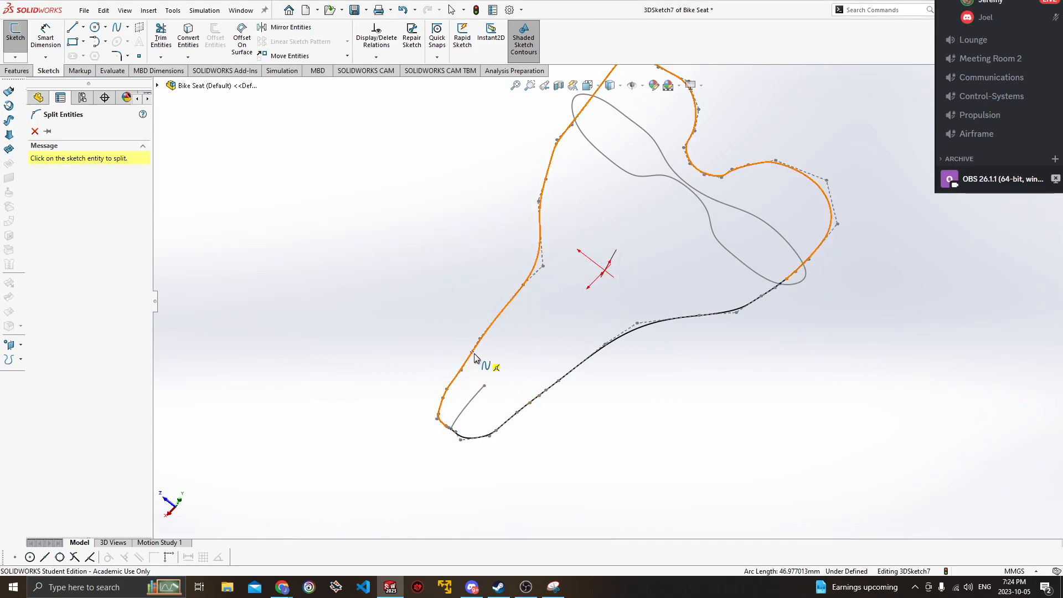
Delete the outline segment that runs along the far side and around the rear, and exit the sketch.
key(Escape)
click(490, 328)
key(Escape)
mouse_move(489, 327)
middle_down()
mouse_move(468, 348)
mouse_move(480, 368)
mouse_move(438, 405)
mouse_move(447, 441)
middle_up()
mouse_move(734, 392)
middle_down()
mouse_move(779, 340)
mouse_move(713, 349)
middle_up()
mouse_move(440, 444)
middle_down()
mouse_move(420, 315)
mouse_move(359, 309)
middle_up()
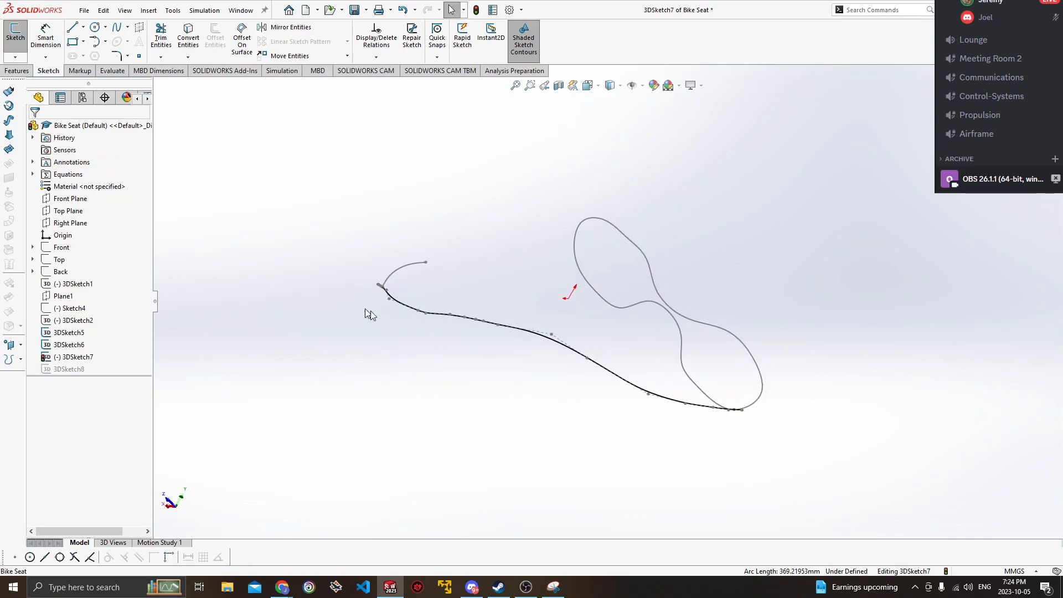
ctrl+middle_drag(685, 393, 639, 453)
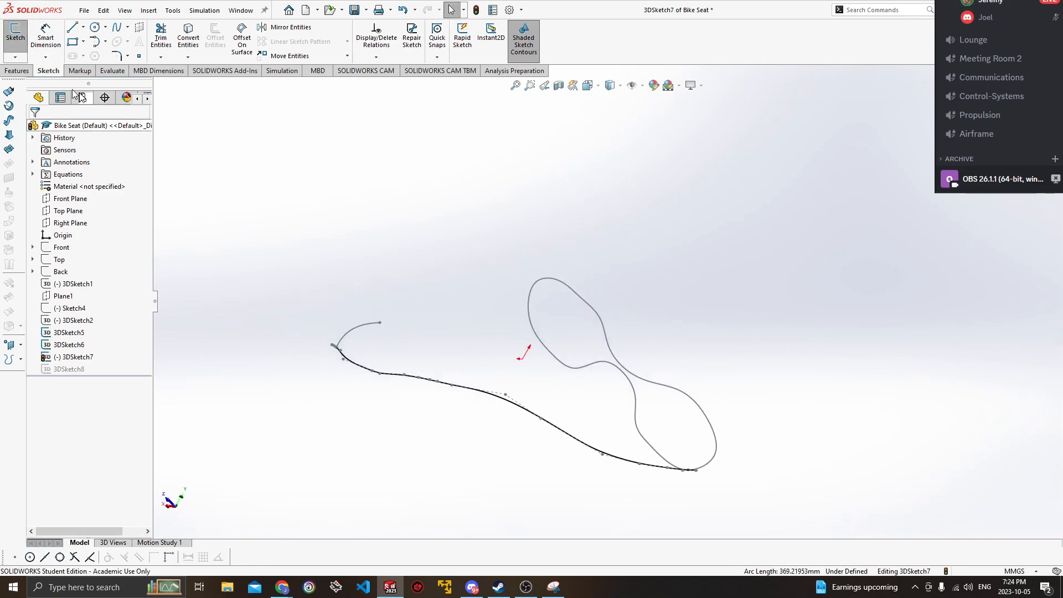
click(16, 33)
Edit the profile sketch 3DSketch6 and split its closed spline at the upper edge beside the narrow middle and at the lower edge of the near lobe.
mouse_move(413, 278)
middle_down()
mouse_move(462, 330)
mouse_move(449, 399)
middle_up()
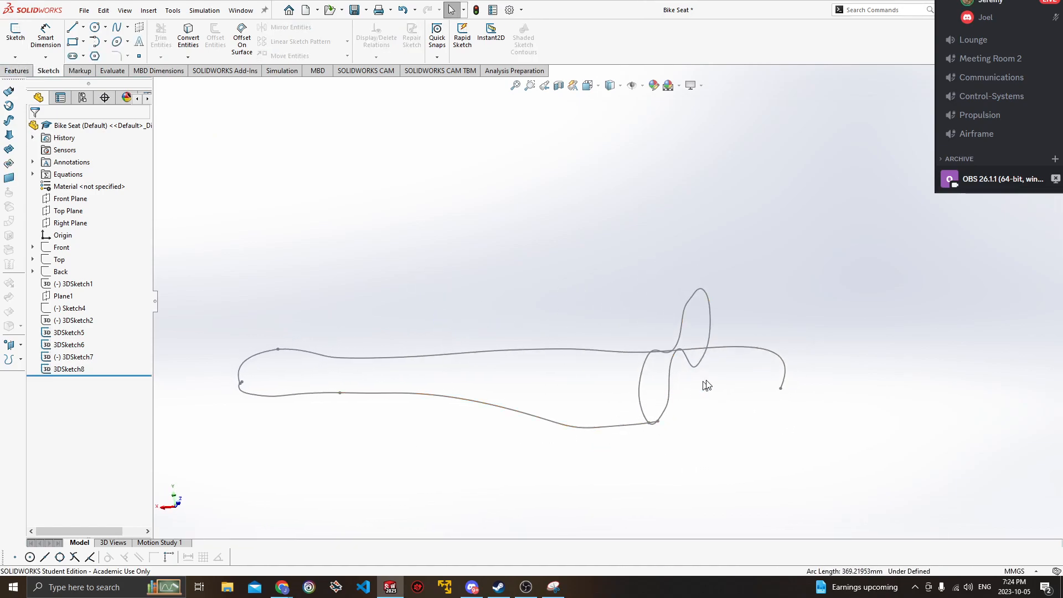
middle_drag(693, 384, 642, 409)
click(552, 413)
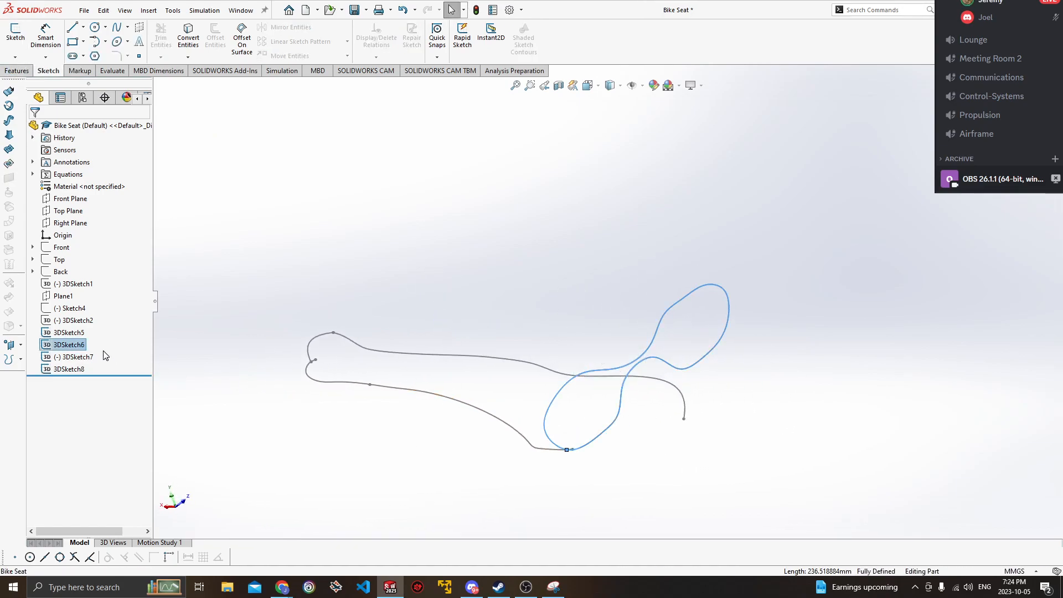
right_click(62, 349)
click(74, 325)
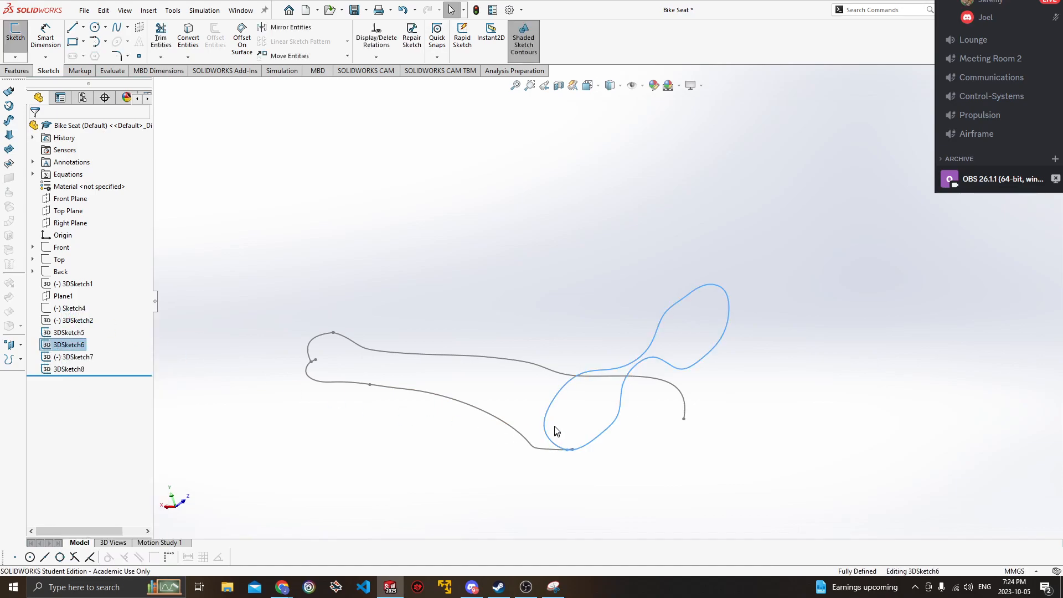
middle_drag(595, 425, 544, 408)
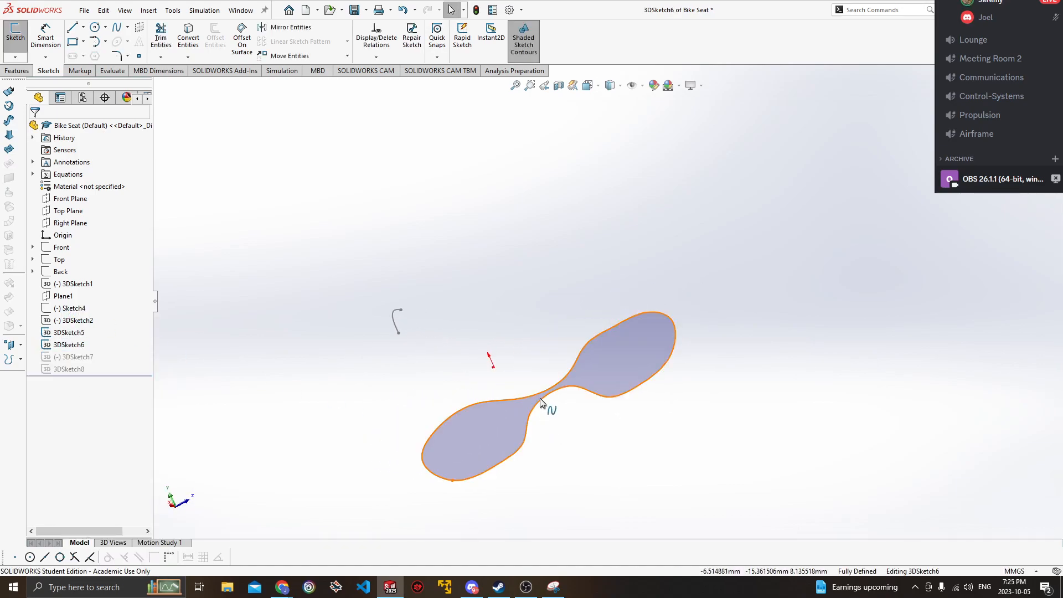
click(546, 407)
right_click(540, 401)
mouse_move(619, 576)
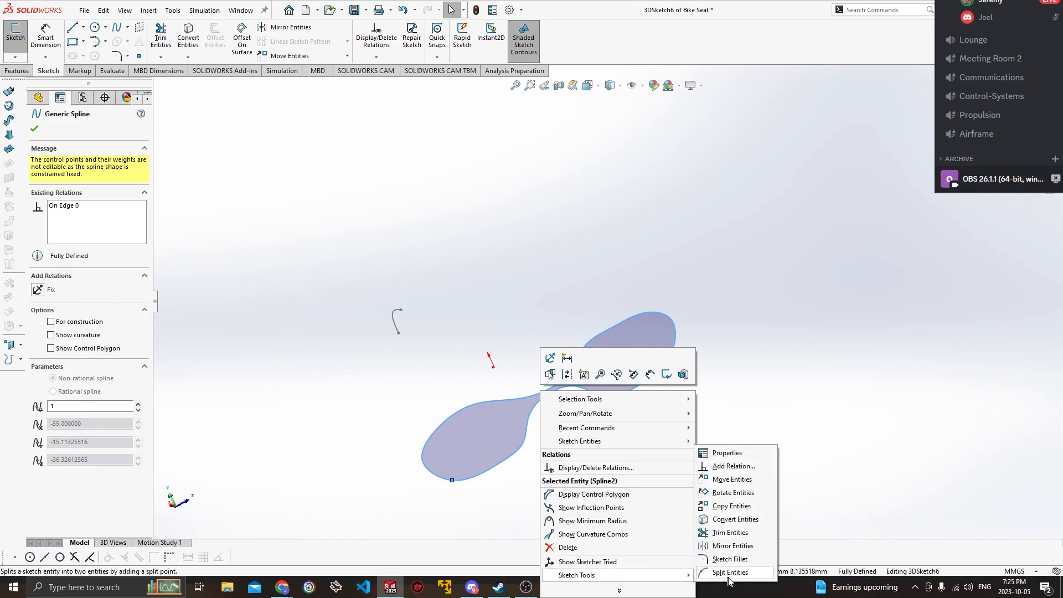
click(727, 576)
middle_drag(551, 437, 524, 404)
click(512, 399)
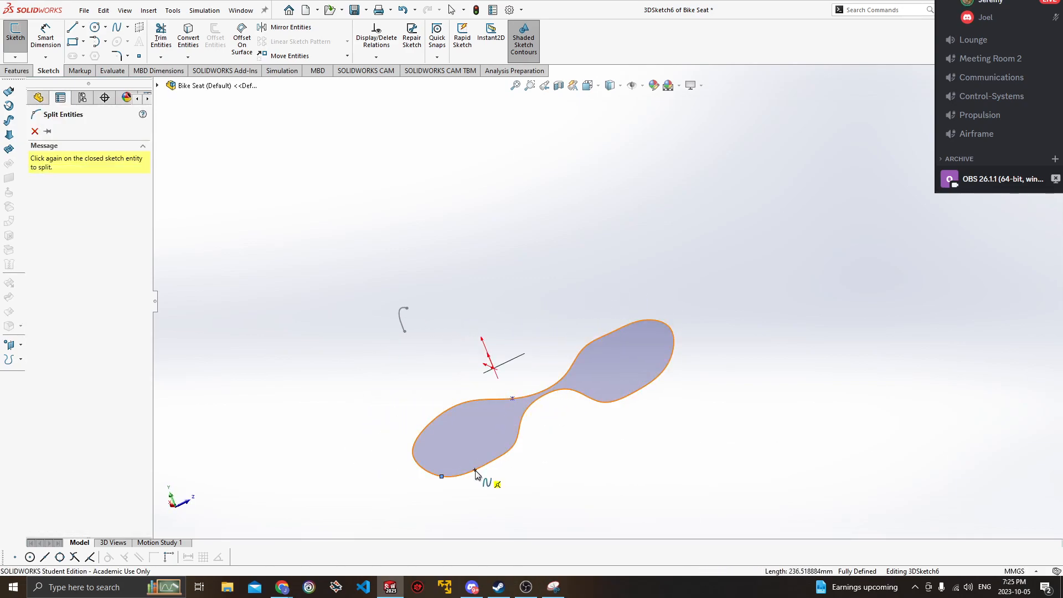
click(470, 473)
click(561, 294)
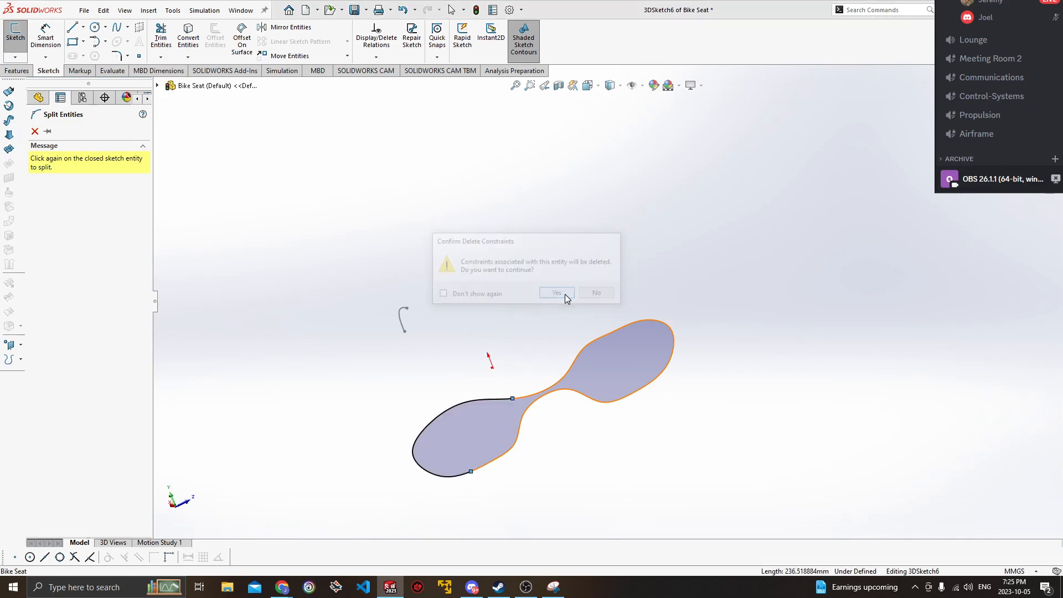
Split the remaining profile spline at two more points on its upper edge, at the far end of the narrow middle.
click(558, 384)
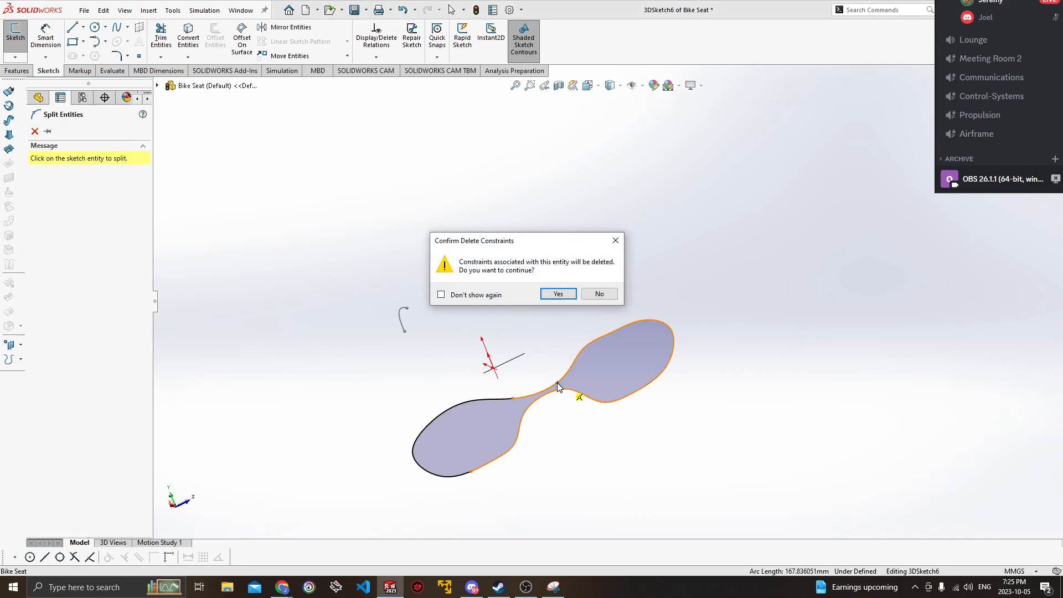
click(559, 294)
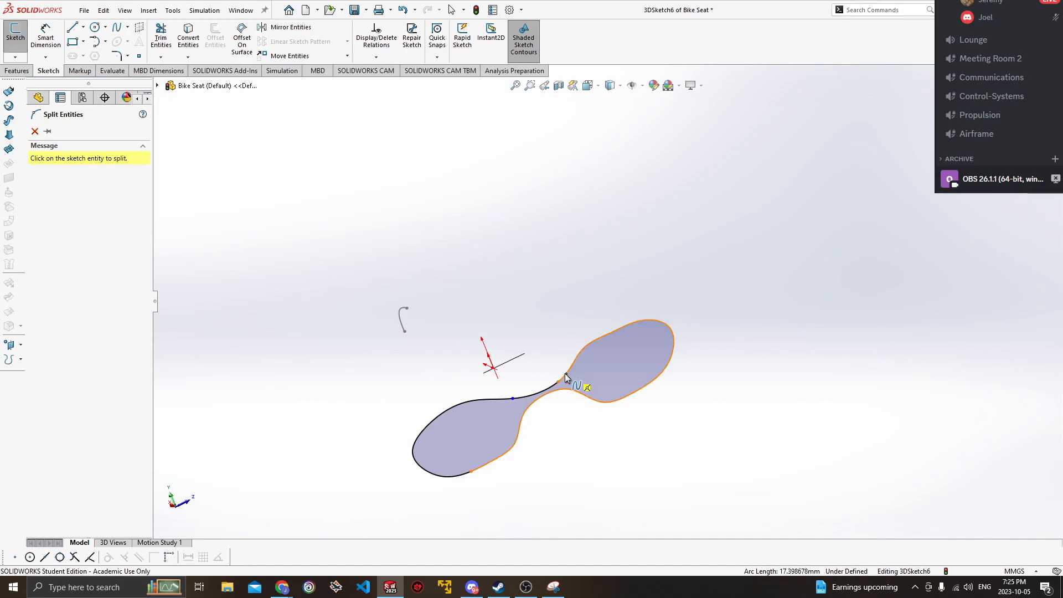
click(564, 374)
click(565, 294)
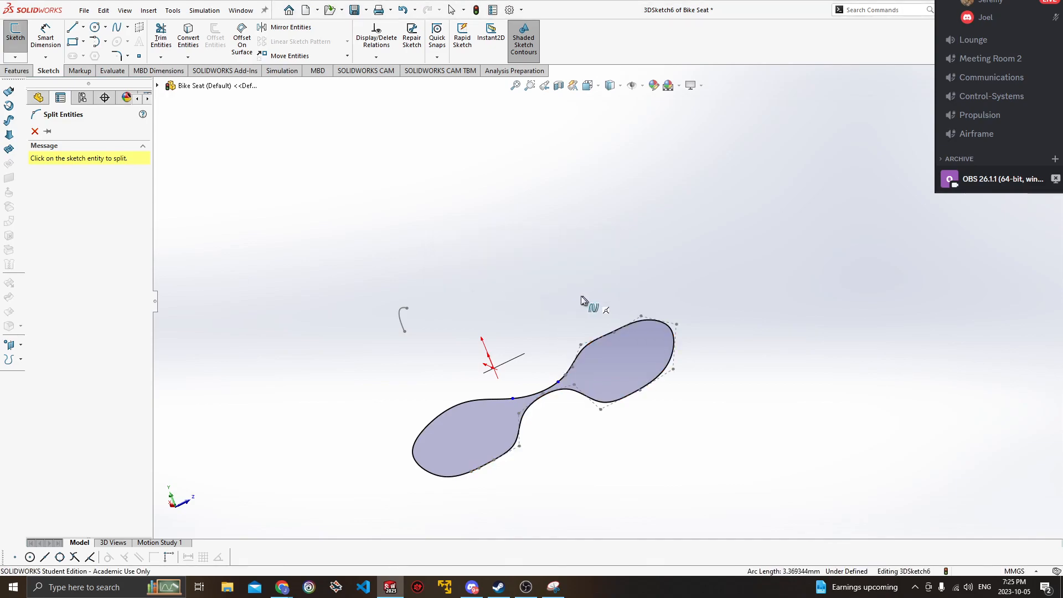
Delete the far lobe and narrow middle of the 3DSketch6 profile, keeping the near lobe's open curve, and exit the sketch.
key(Escape)
drag(730, 290, 541, 477)
key(Delete)
middle_drag(560, 418, 637, 396)
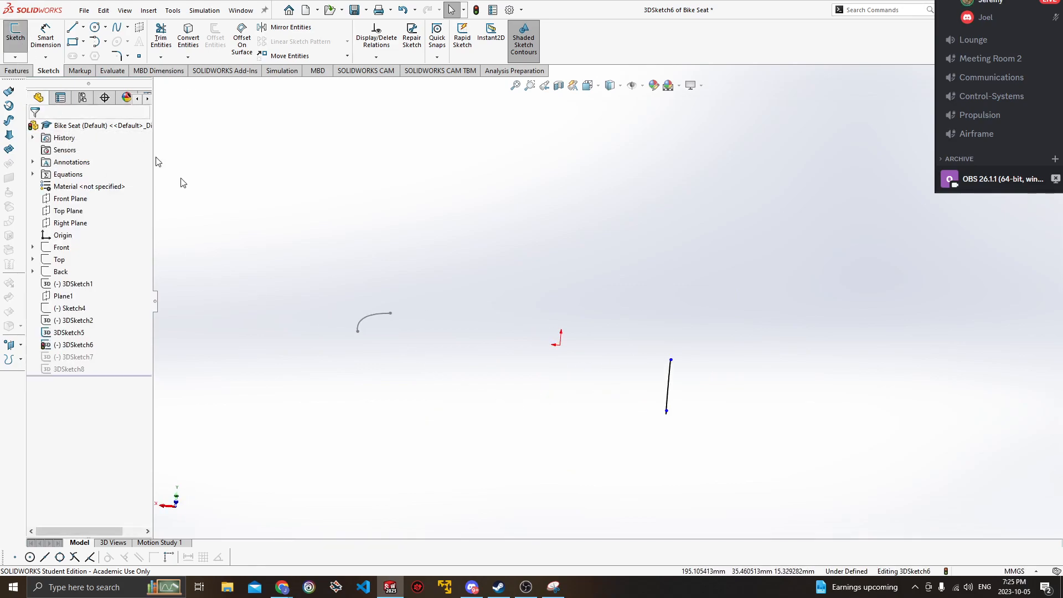
click(15, 58)
click(28, 67)
mouse_move(264, 216)
middle_down()
mouse_move(493, 304)
mouse_move(480, 277)
mouse_move(489, 285)
mouse_move(484, 354)
mouse_move(451, 316)
mouse_move(634, 325)
mouse_move(620, 360)
mouse_move(604, 354)
mouse_move(633, 423)
mouse_move(613, 385)
mouse_move(684, 451)
mouse_move(712, 434)
mouse_move(622, 408)
mouse_move(557, 429)
middle_up()
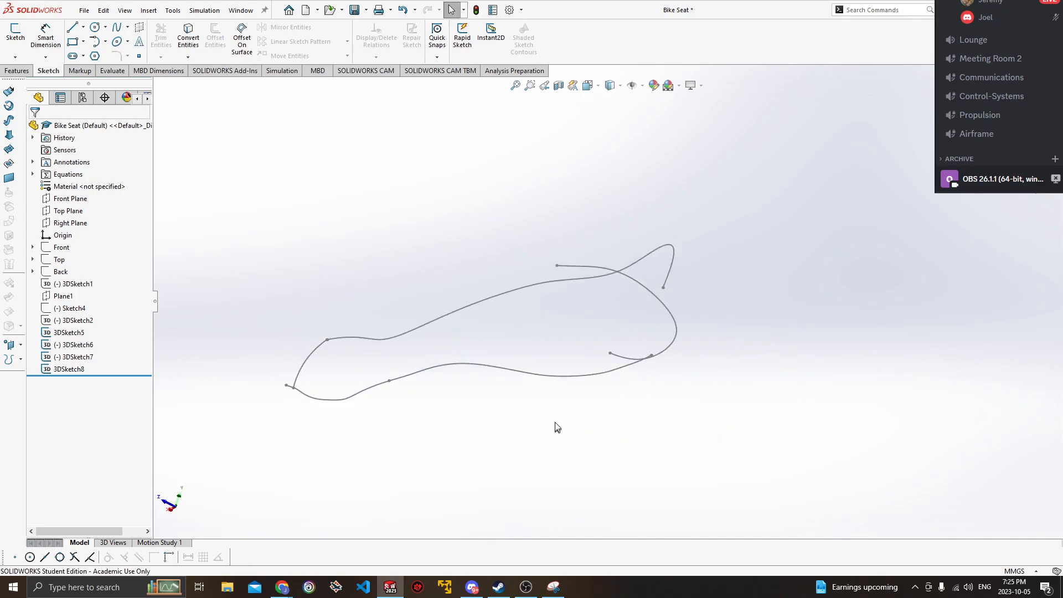
Try to set up a filled surface bounded by 3DSketch8, 3DSketch7, 3DSketch6 and 3DSketch5, with Fix up boundary enabled.
click(10, 165)
click(371, 346)
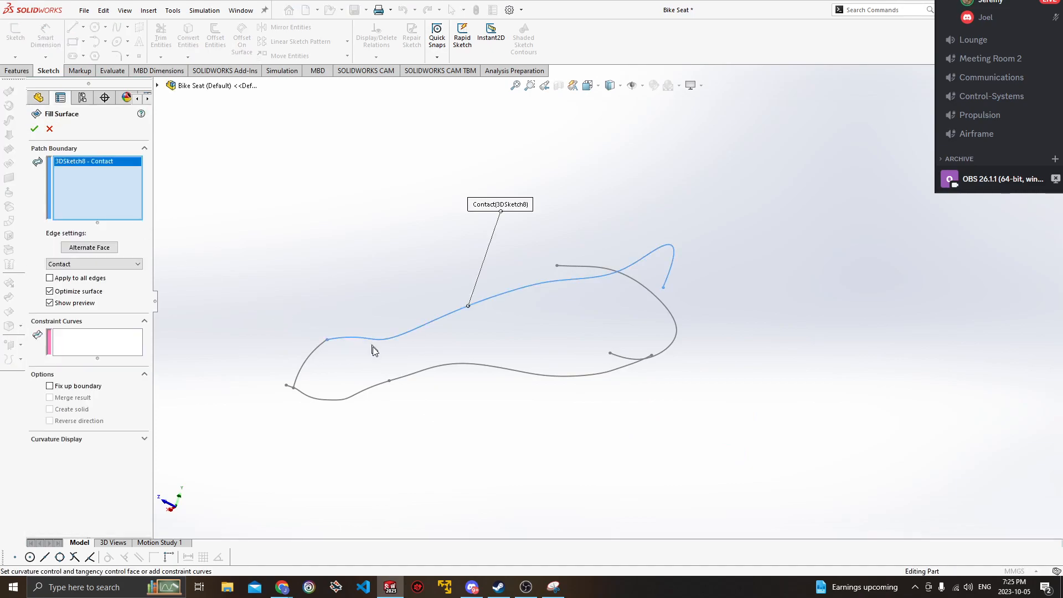
click(383, 387)
middle_drag(506, 334, 722, 317)
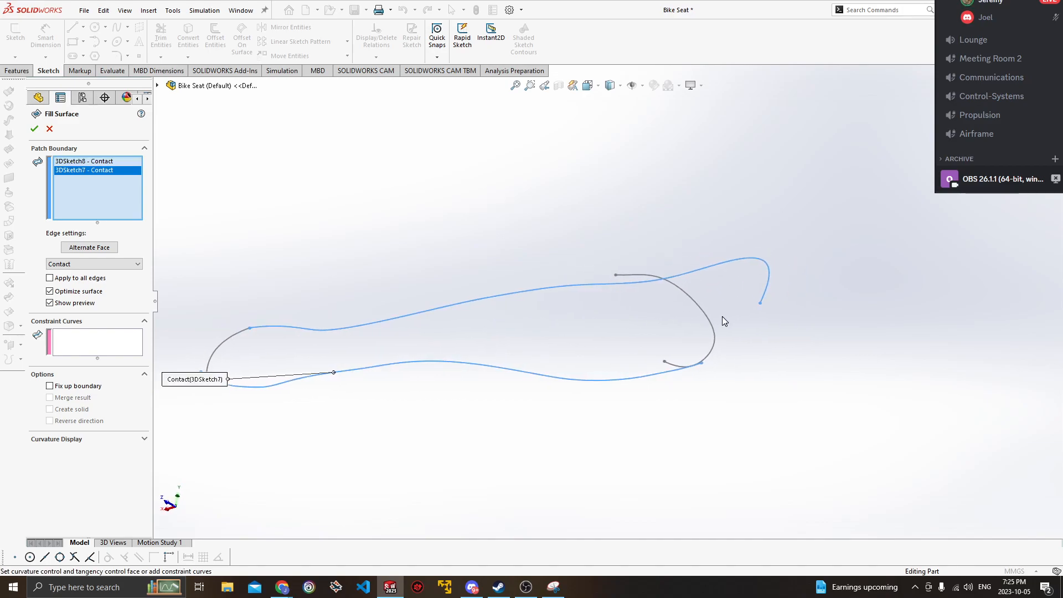
click(711, 321)
click(231, 335)
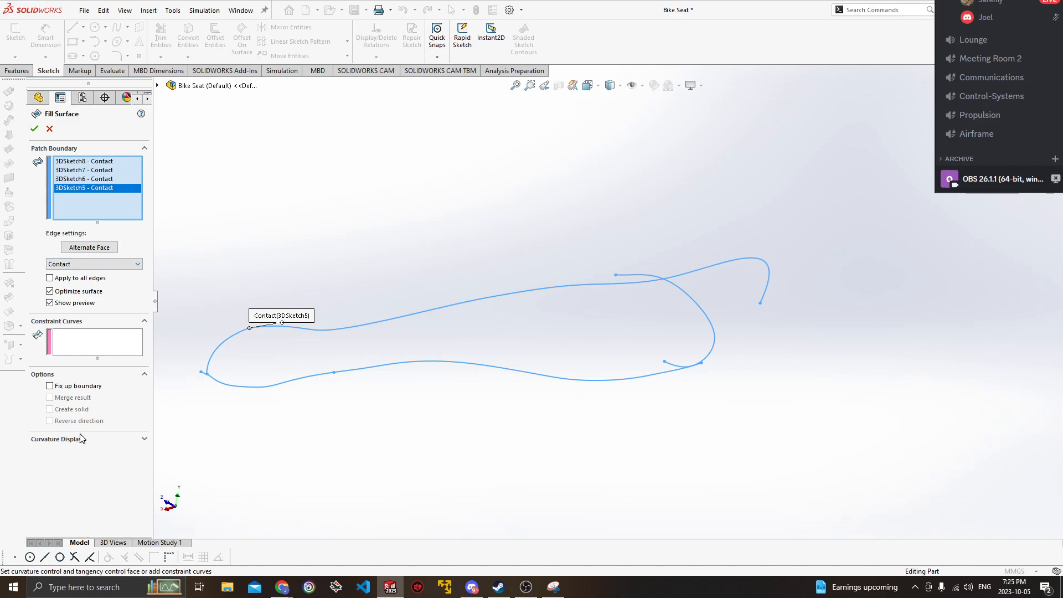
click(65, 452)
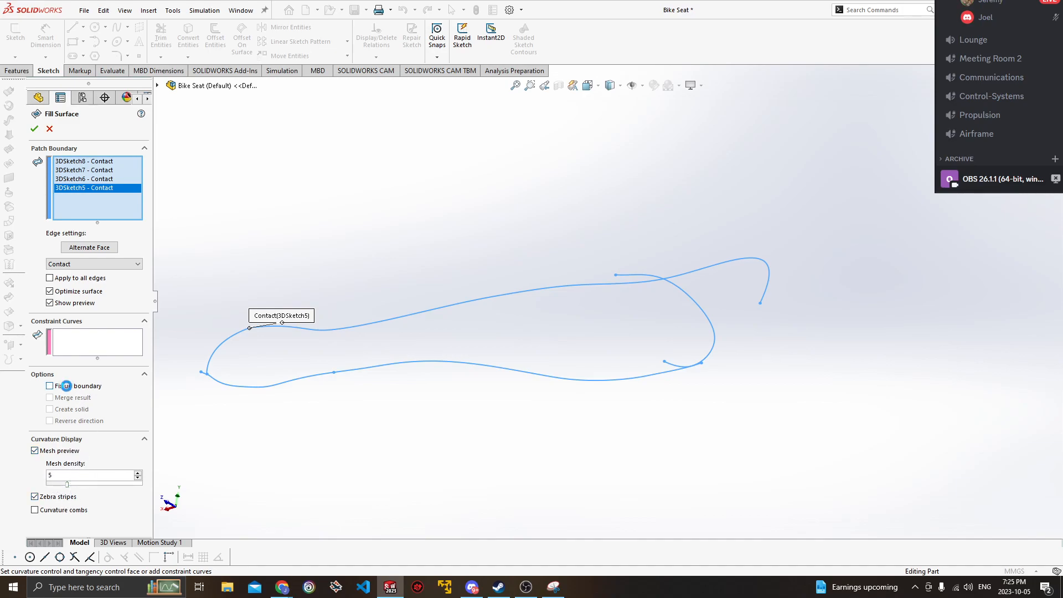
click(66, 386)
Create the filled surface from the four boundary curves with Contact edge settings and undo it.
middle_drag(369, 386, 434, 326)
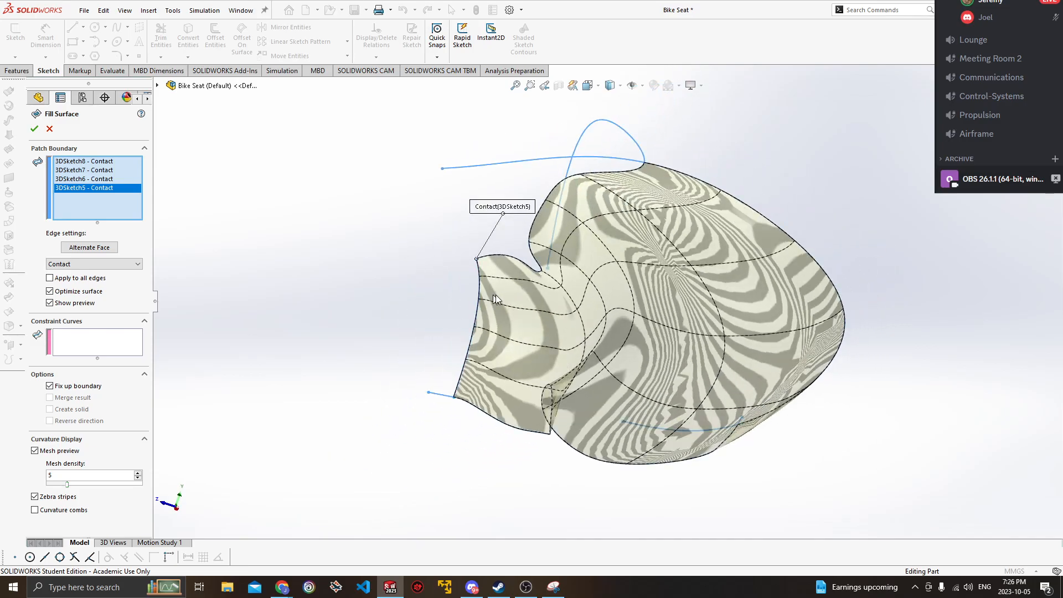
middle_drag(479, 248, 569, 397)
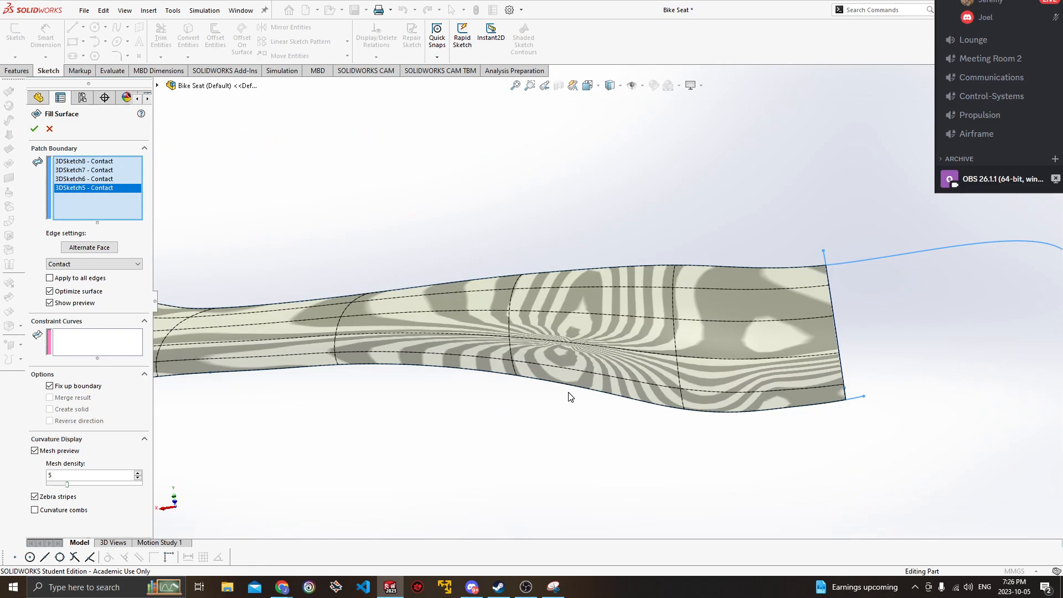
middle_drag(603, 364, 813, 294)
middle_drag(680, 339, 602, 274)
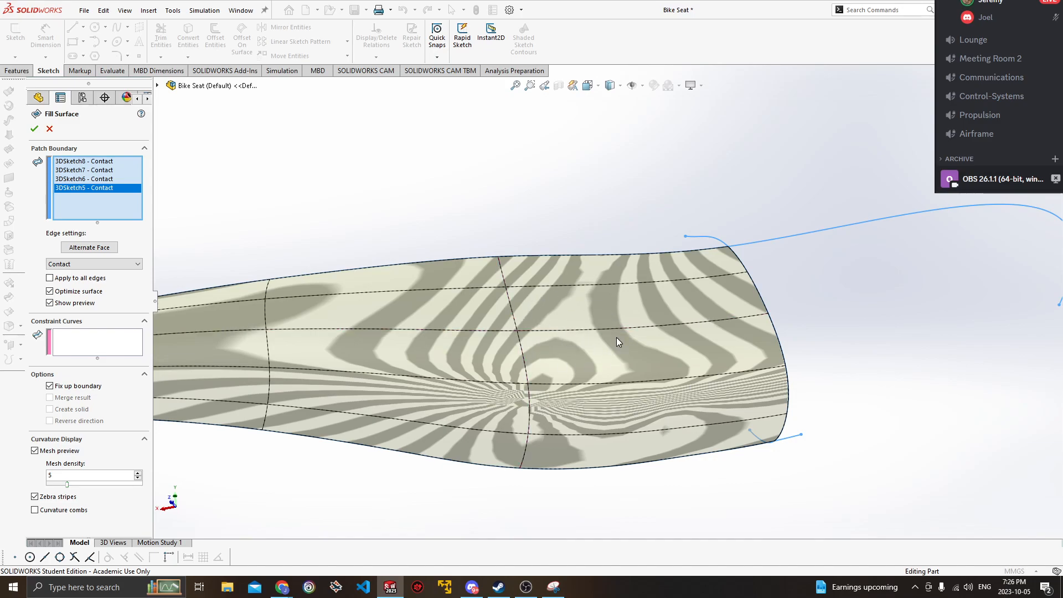
key(f)
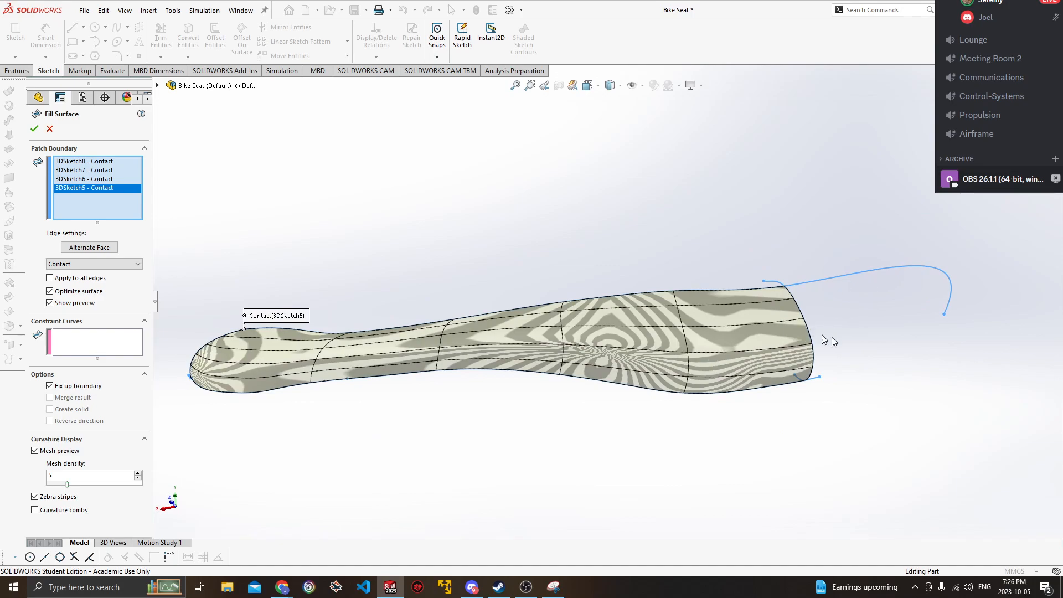
middle_drag(744, 408, 395, 220)
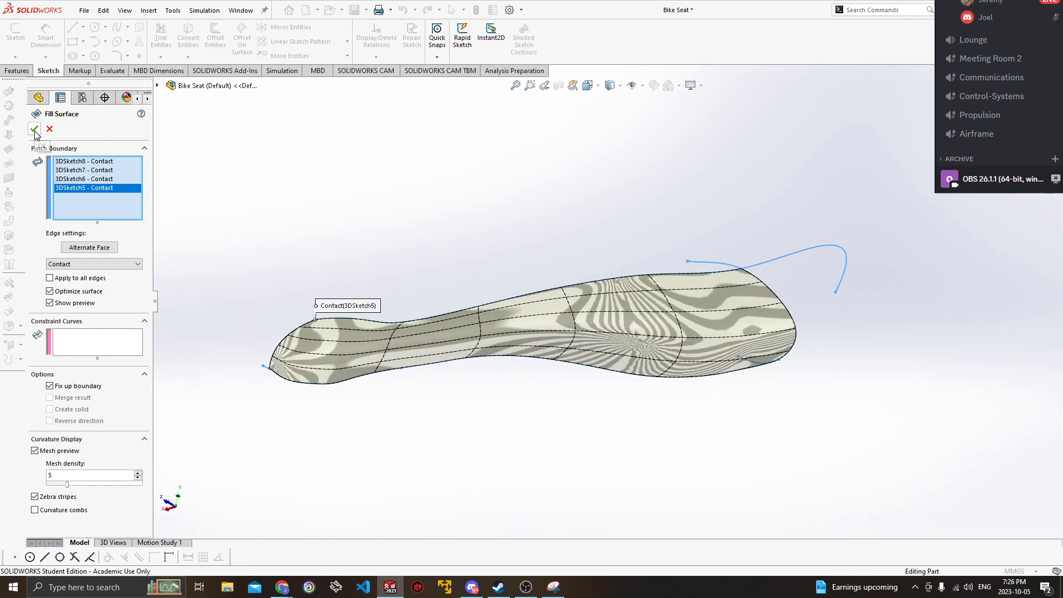
key(Return)
mouse_move(437, 271)
middle_down()
mouse_move(441, 331)
mouse_move(422, 373)
mouse_move(425, 234)
mouse_move(500, 211)
mouse_move(505, 231)
mouse_move(589, 299)
mouse_move(541, 375)
mouse_move(583, 351)
mouse_move(610, 311)
mouse_move(636, 387)
mouse_move(593, 356)
mouse_move(599, 363)
mouse_move(576, 361)
mouse_move(615, 356)
mouse_move(634, 340)
mouse_move(570, 391)
mouse_move(596, 395)
middle_up()
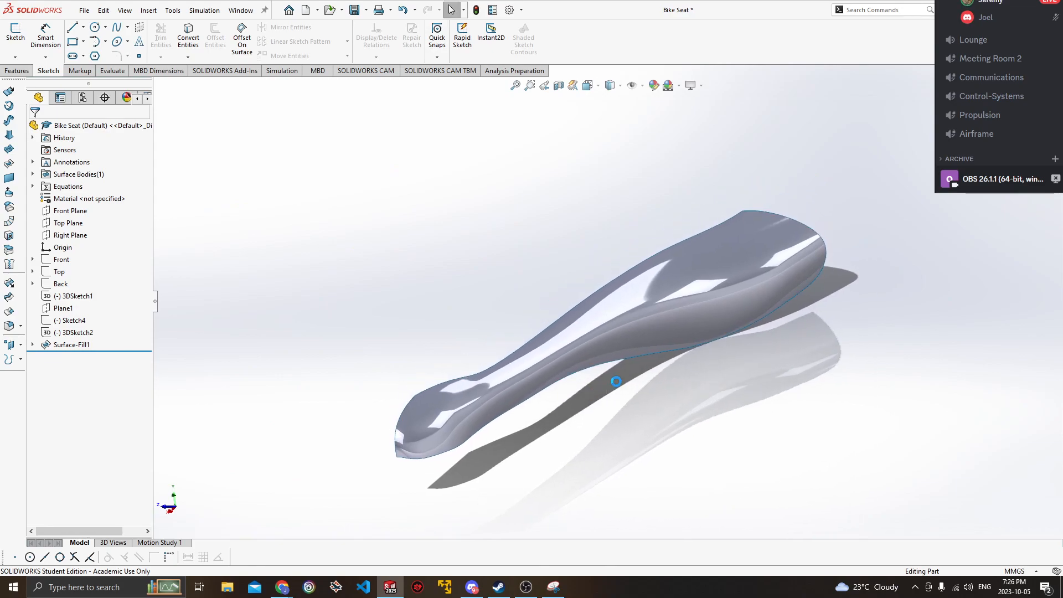
key(ctrl+z)
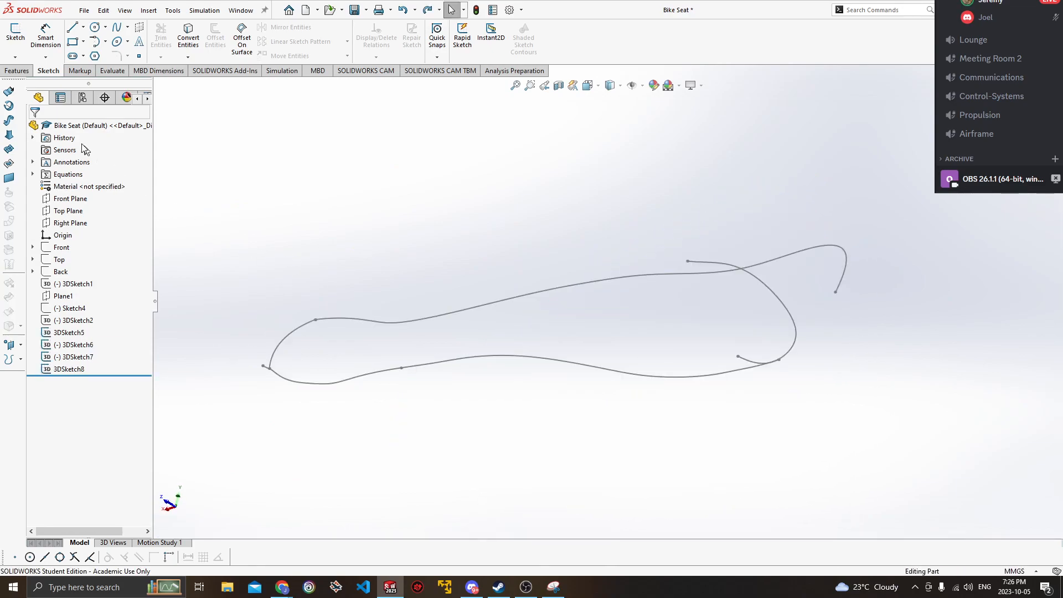
Set up a boundary surface with 3DSketch5 and 3DSketch6 in Direction 1 and 3DSketch8 and 3DSketch7 in Direction 2.
click(8, 151)
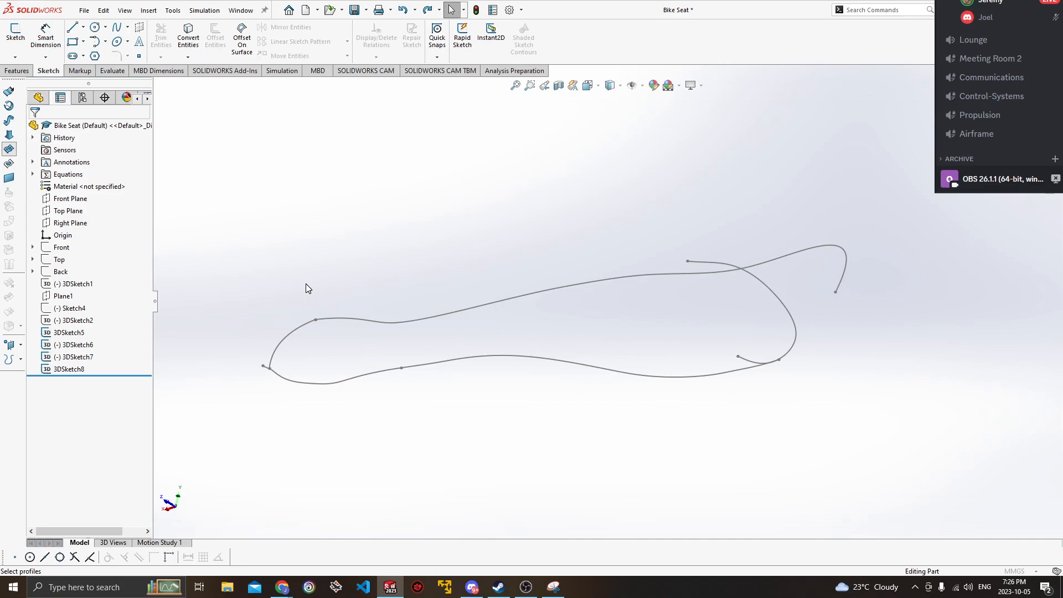
click(283, 346)
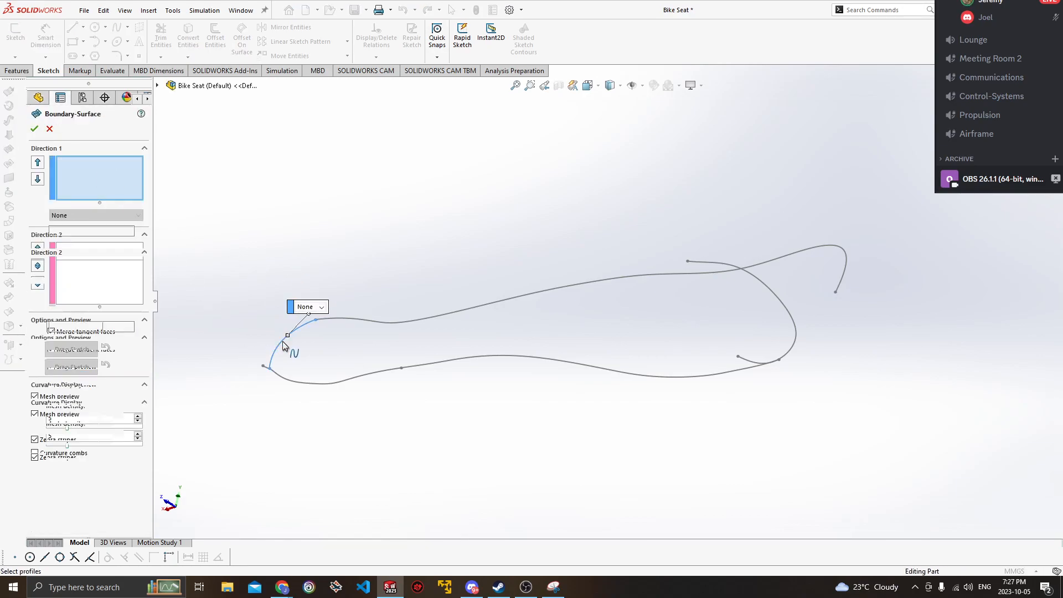
click(786, 307)
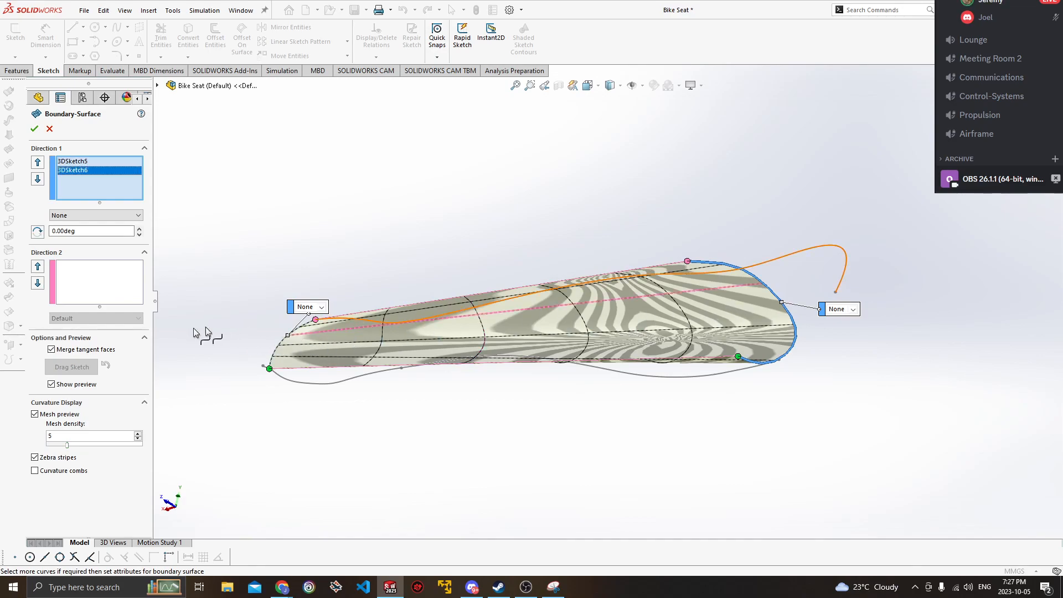
click(104, 287)
click(388, 325)
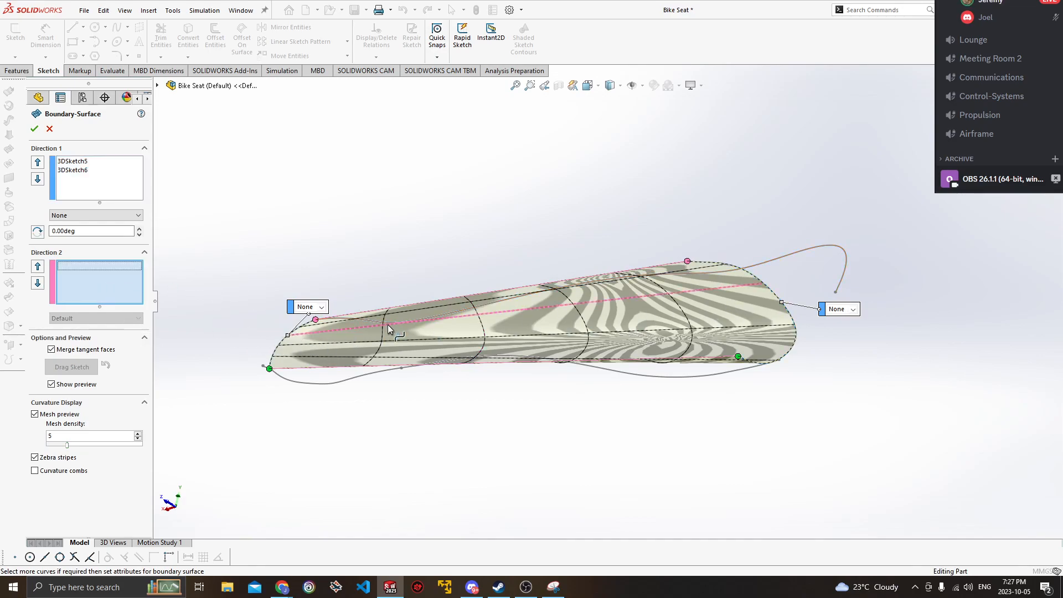
click(368, 377)
Move the rear connector point on 3DSketch8 to its crossing with the rear profile 3DSketch6.
middle_drag(587, 332, 539, 311)
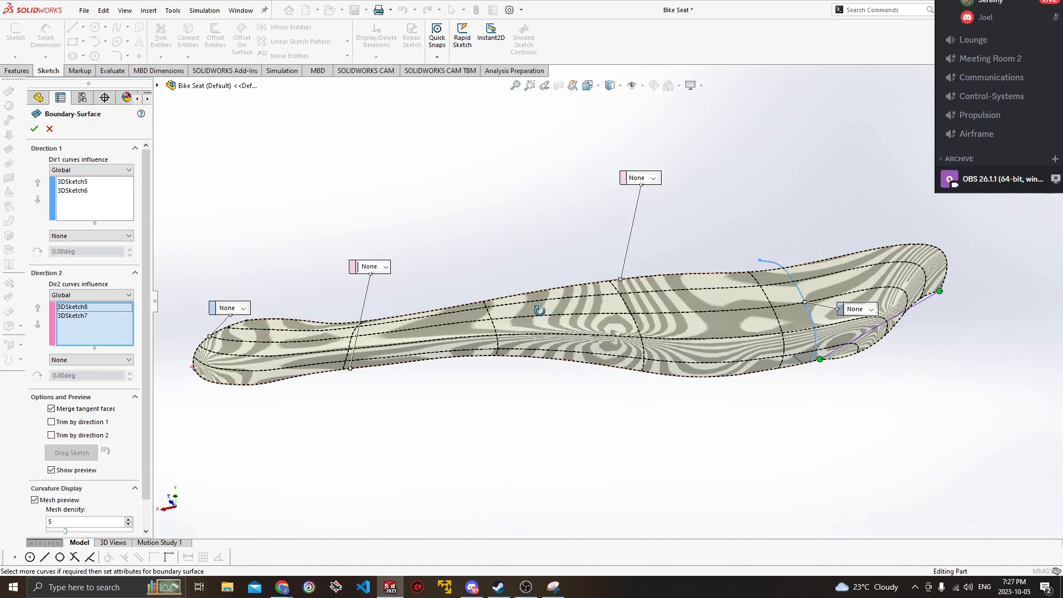
middle_drag(718, 276, 687, 251)
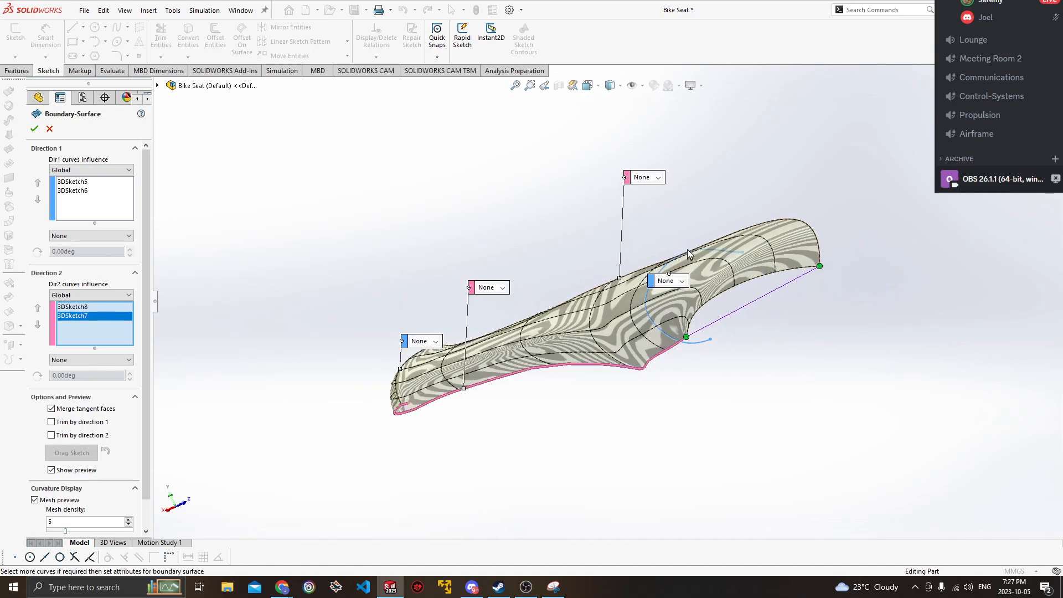
middle_drag(601, 292, 663, 338)
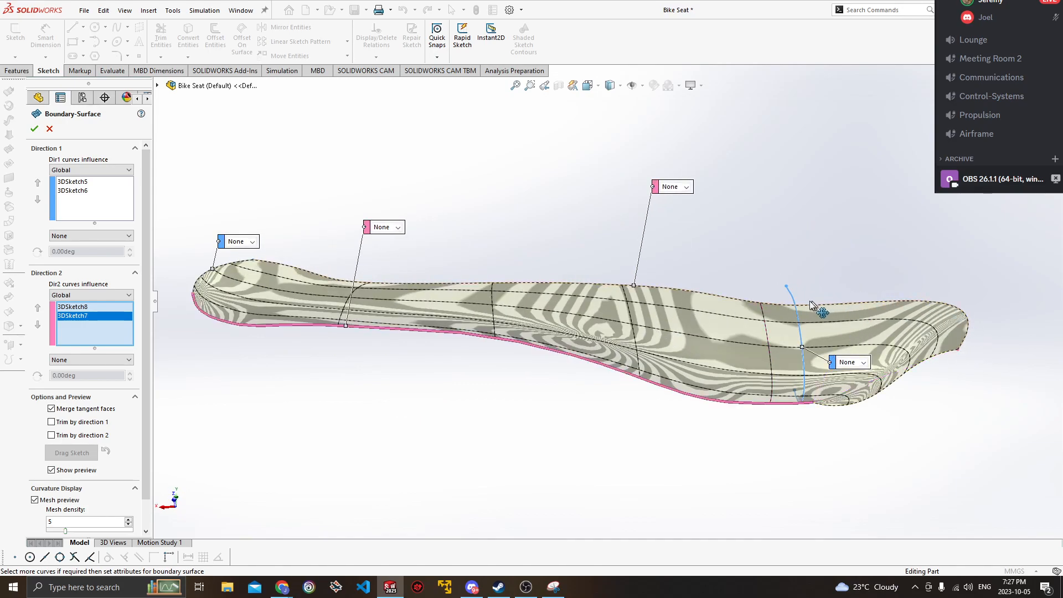
drag(794, 304, 796, 305)
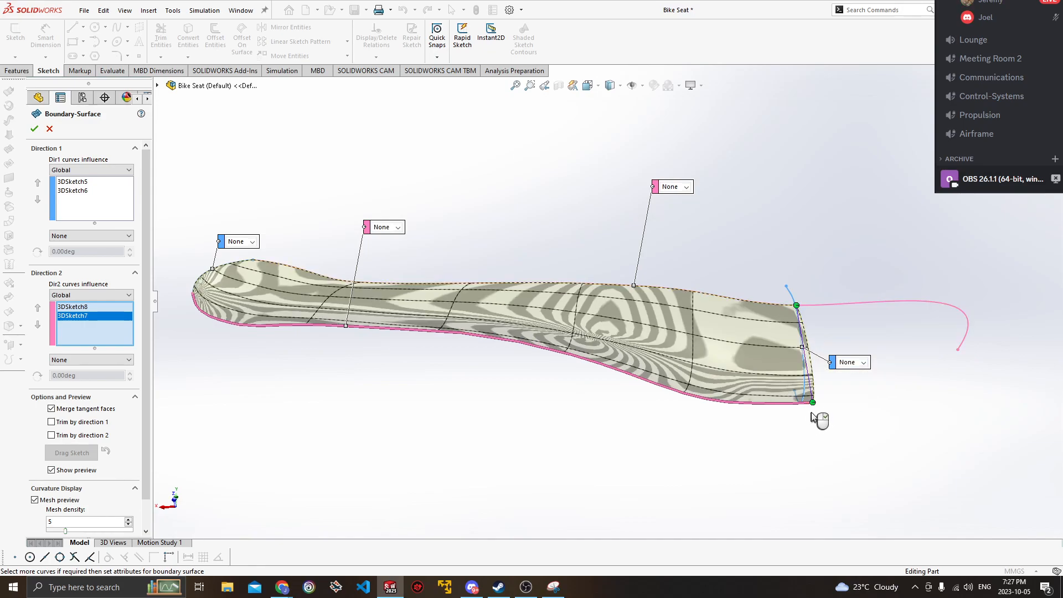
Set the tangency of the nose profile 3DSketch5 to Normal To Profile in the boundary surface.
middle_drag(321, 299, 391, 411)
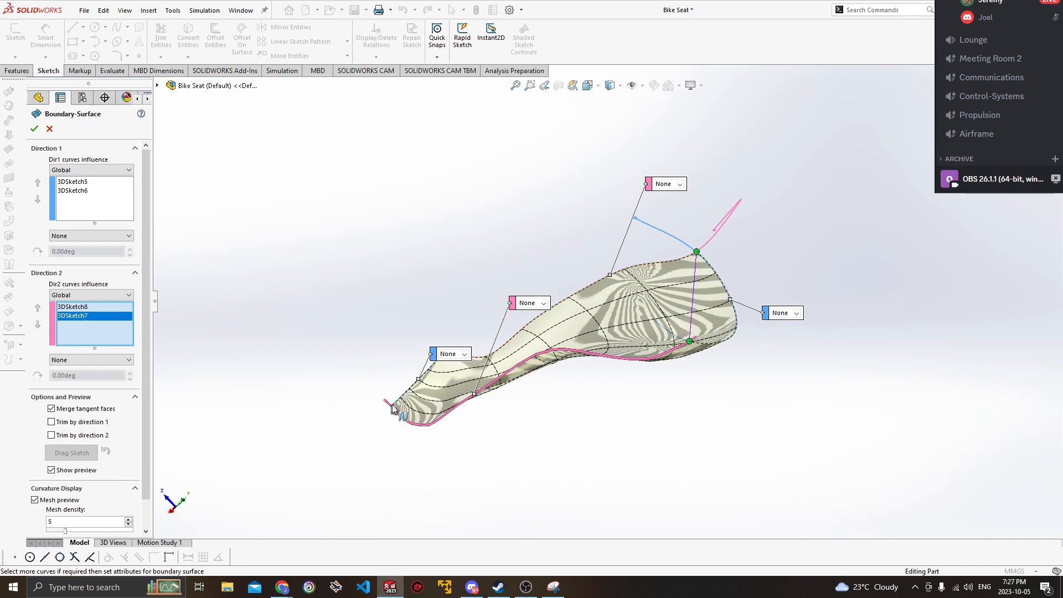
scroll(404, 411, down, 3)
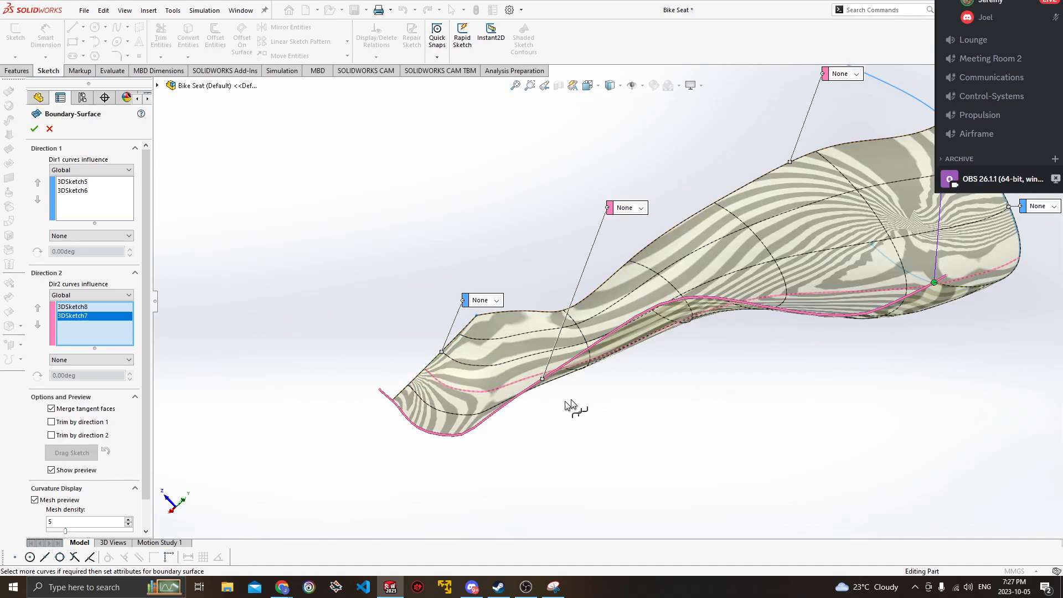
scroll(574, 403, up, 1)
mouse_move(535, 416)
middle_down()
mouse_move(525, 370)
mouse_move(489, 430)
mouse_move(506, 426)
mouse_move(497, 459)
mouse_move(477, 456)
mouse_move(518, 421)
middle_up()
ctrl+middle_drag(588, 386, 622, 357)
middle_drag(692, 348, 424, 338)
click(422, 329)
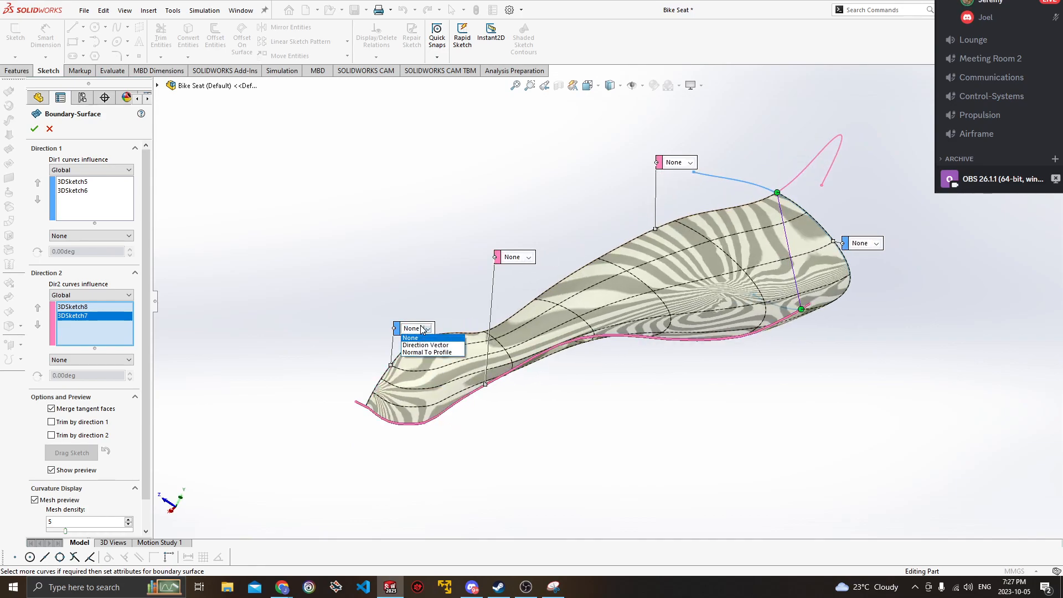
click(426, 352)
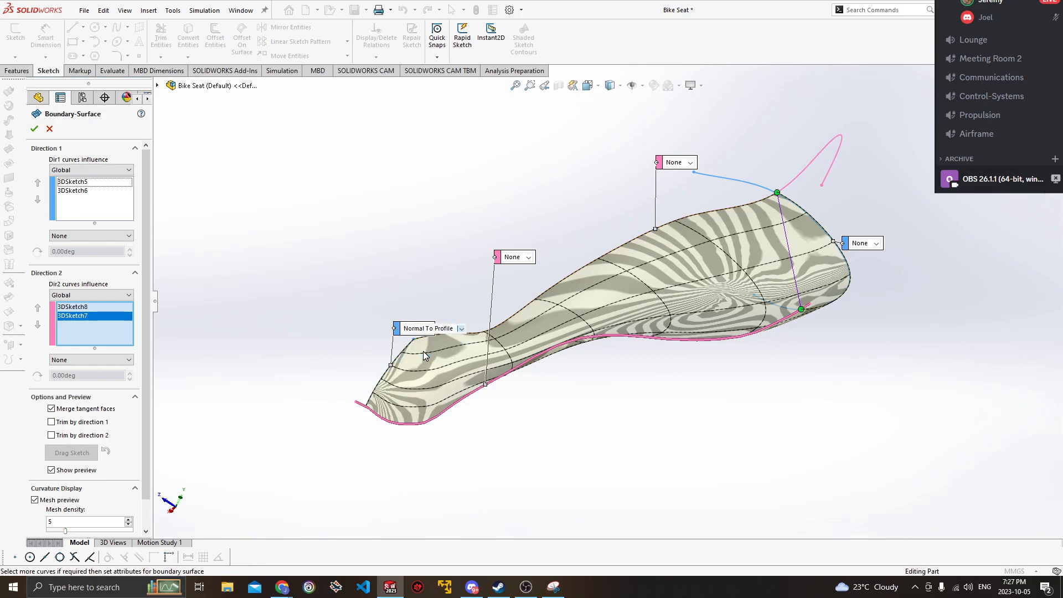
click(597, 299)
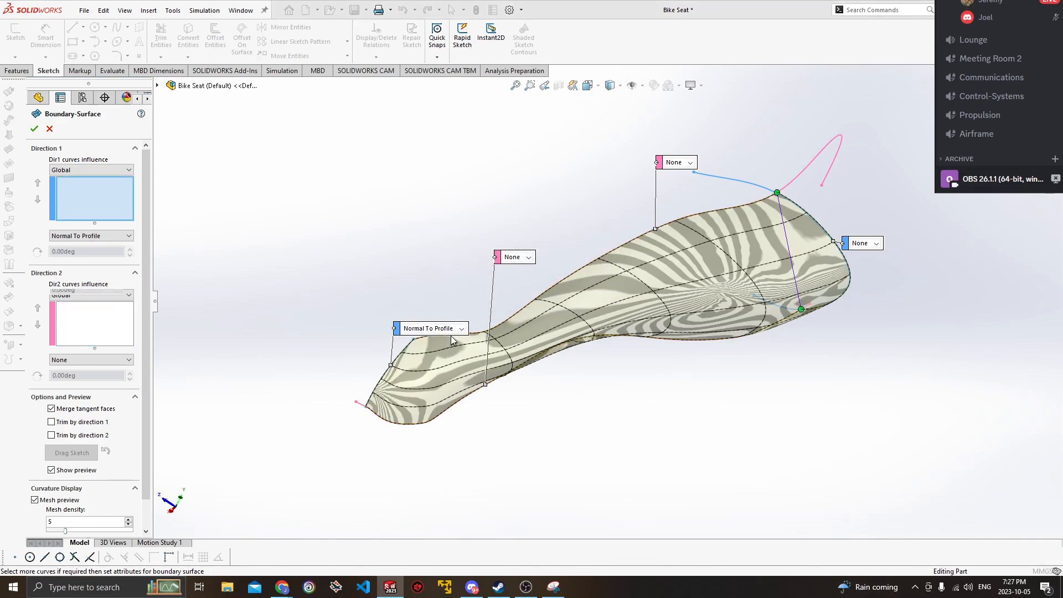
Try Normal To Profile tangency on the rear profile 3DSketch6, accept the tangent mismatch, and return it to None.
middle_drag(584, 418, 534, 361)
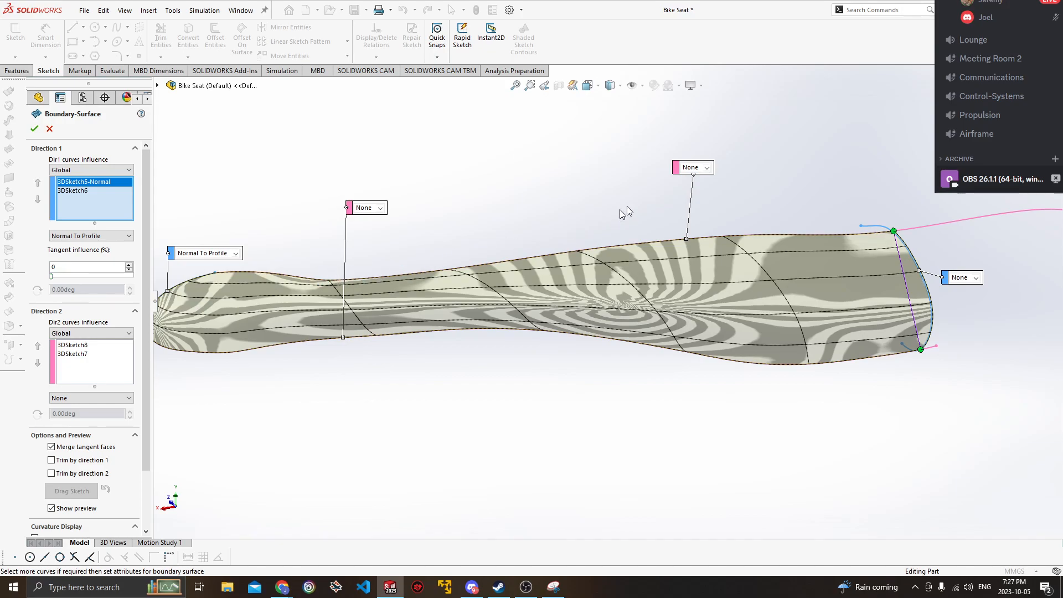
click(706, 169)
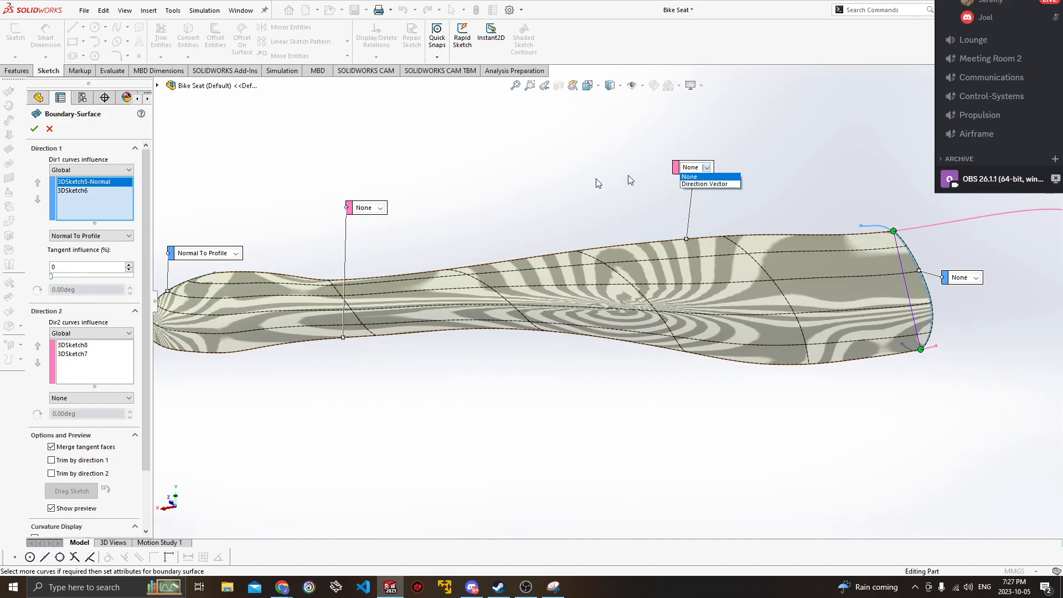
click(383, 210)
click(381, 211)
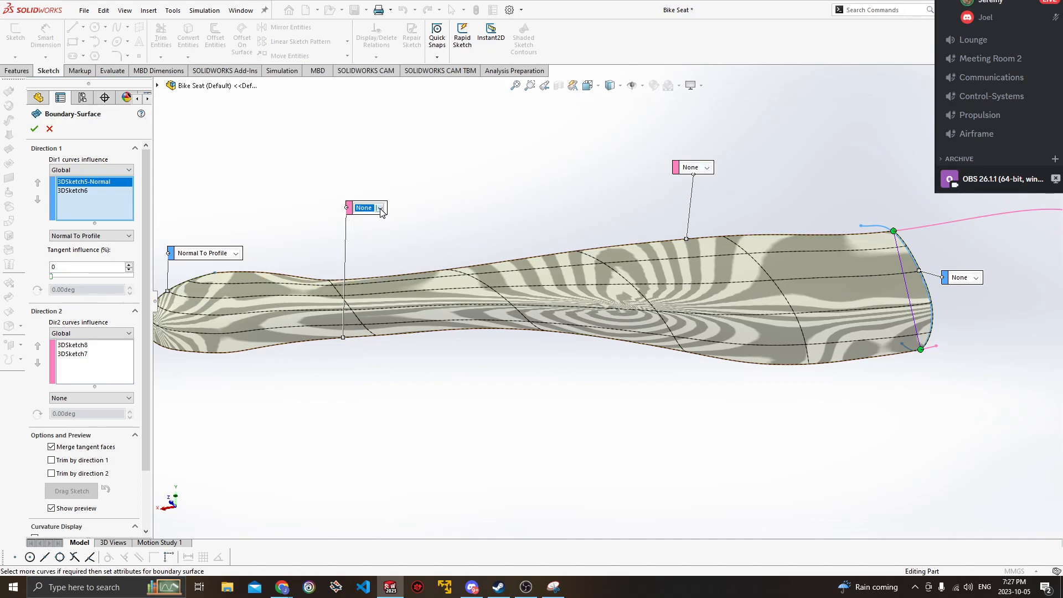
click(975, 279)
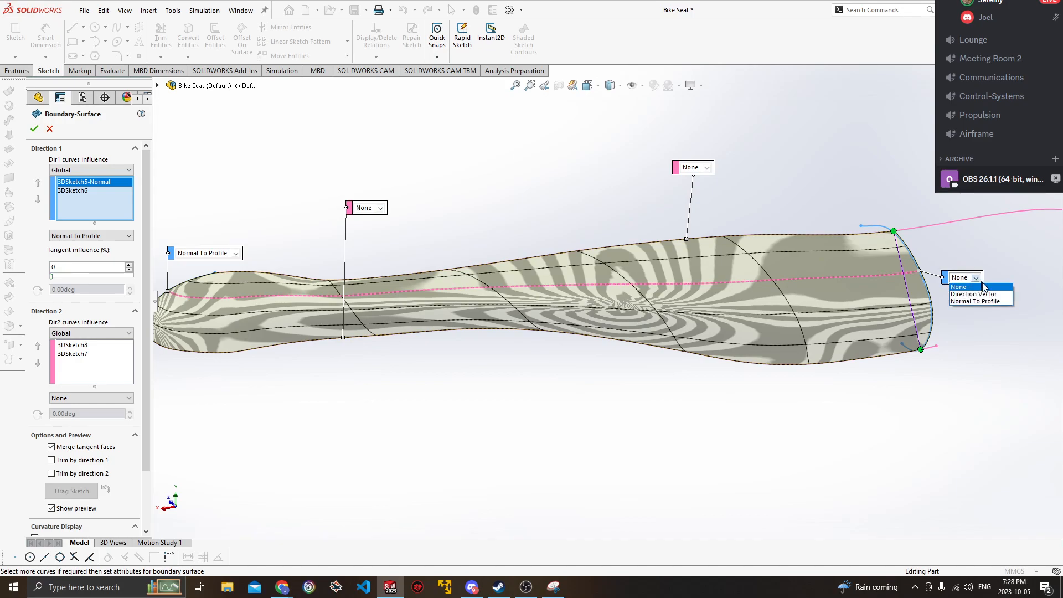
click(980, 301)
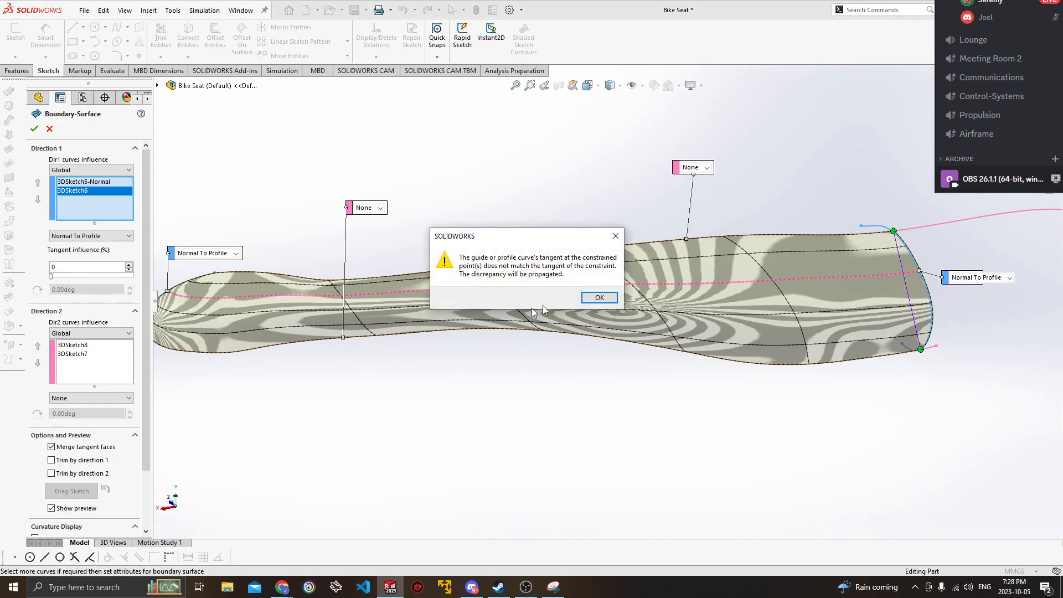
click(599, 298)
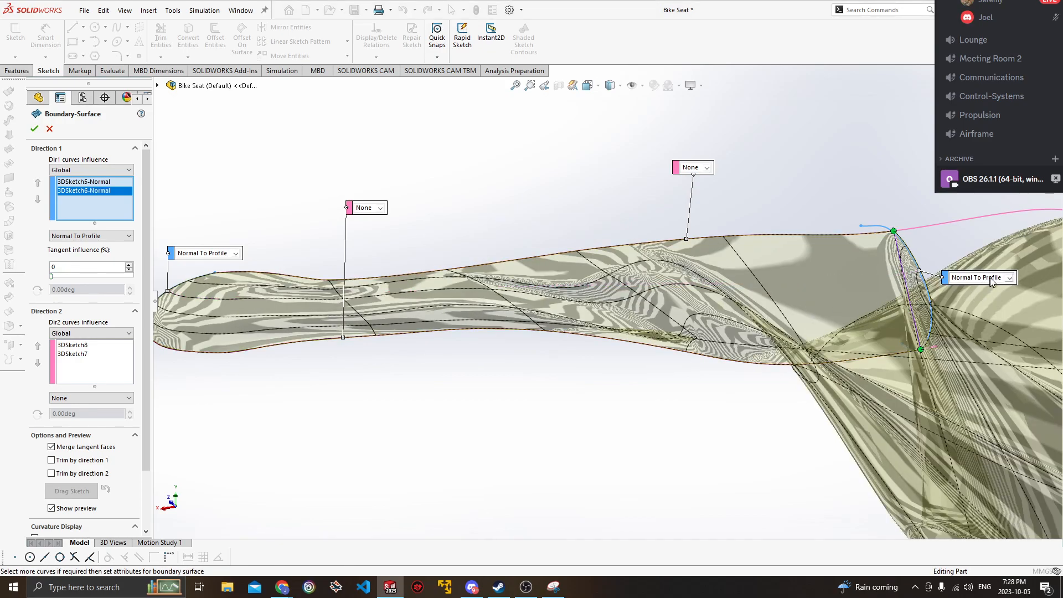
click(1011, 278)
click(992, 287)
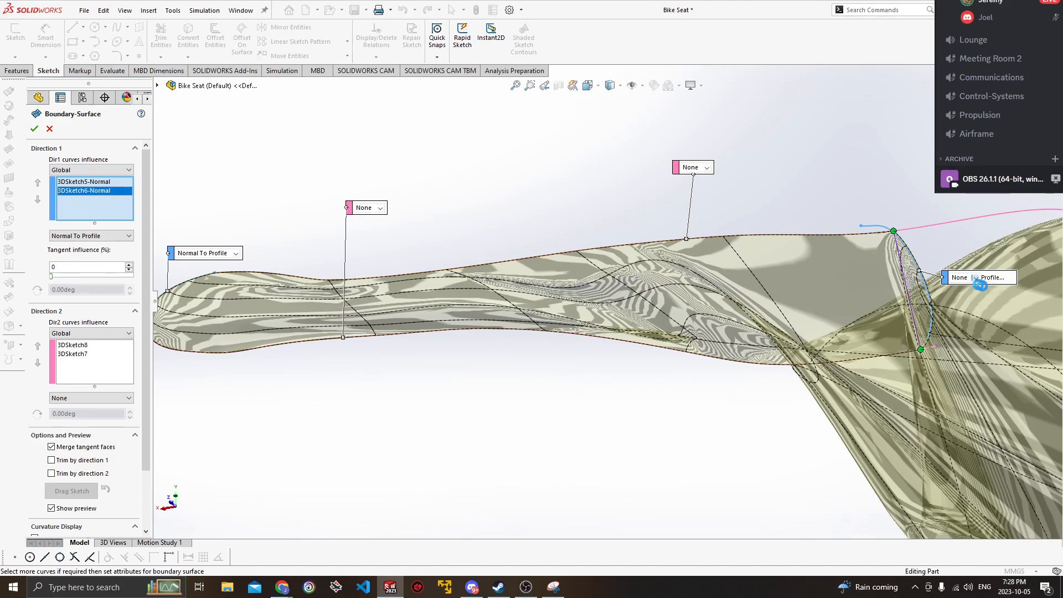
Create the boundary surface from the two profiles and two outline curves.
key(f)
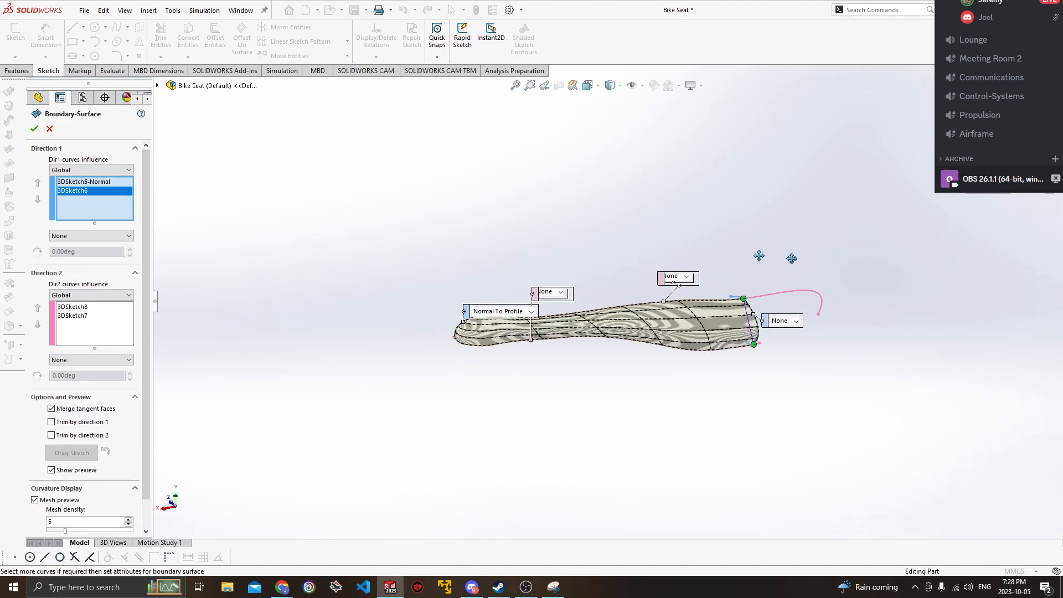
click(34, 130)
middle_drag(487, 327, 415, 255)
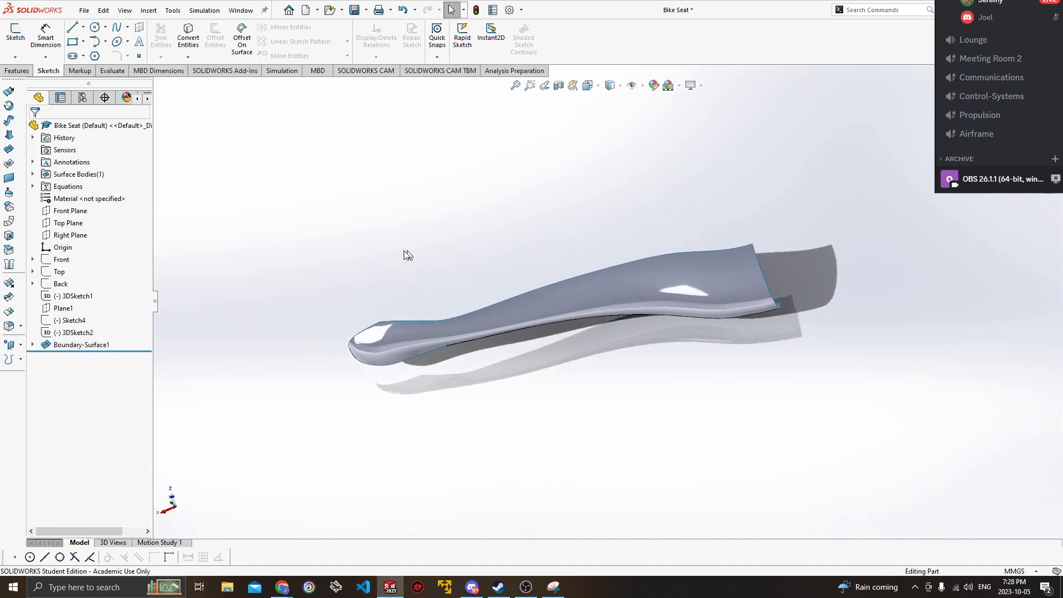
Inspect the new boundary surface from several angles and check the four 3D sketches it is built from.
click(32, 345)
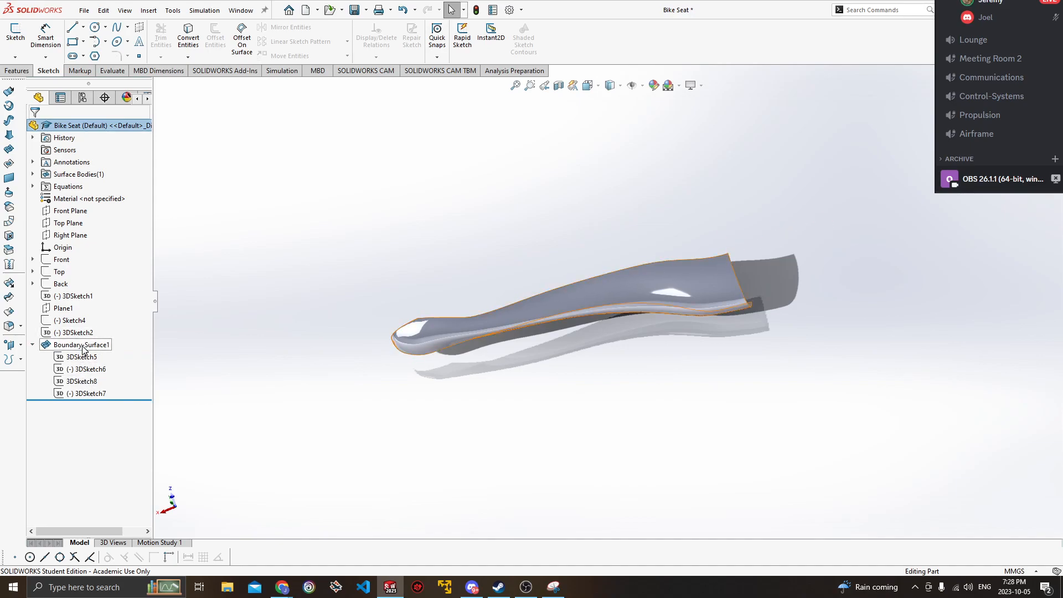
click(83, 346)
middle_drag(476, 265, 388, 345)
click(414, 289)
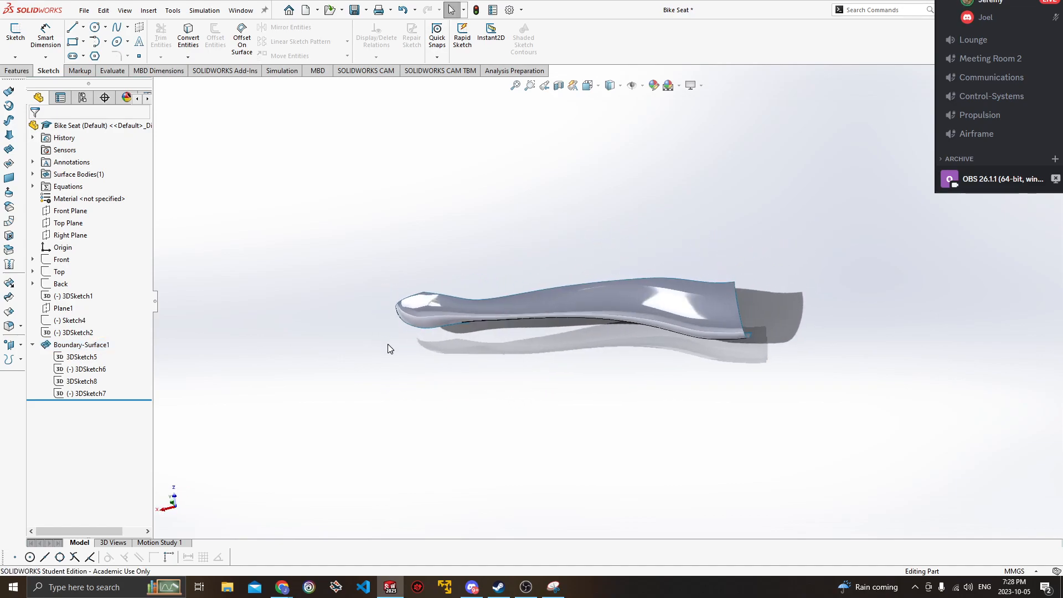
middle_drag(479, 280, 421, 299)
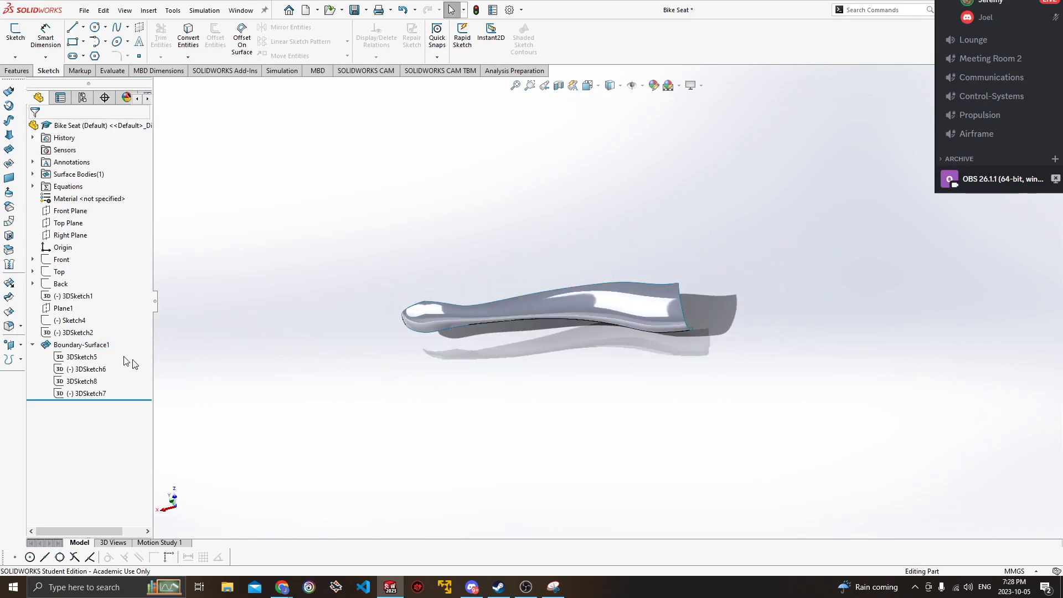
click(32, 345)
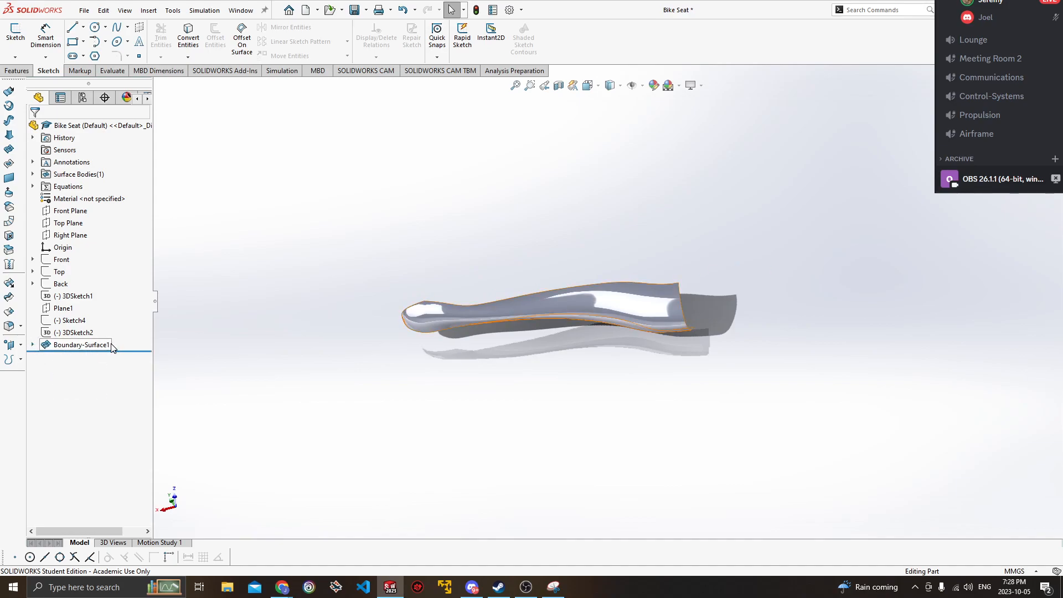
click(422, 304)
click(408, 310)
click(473, 340)
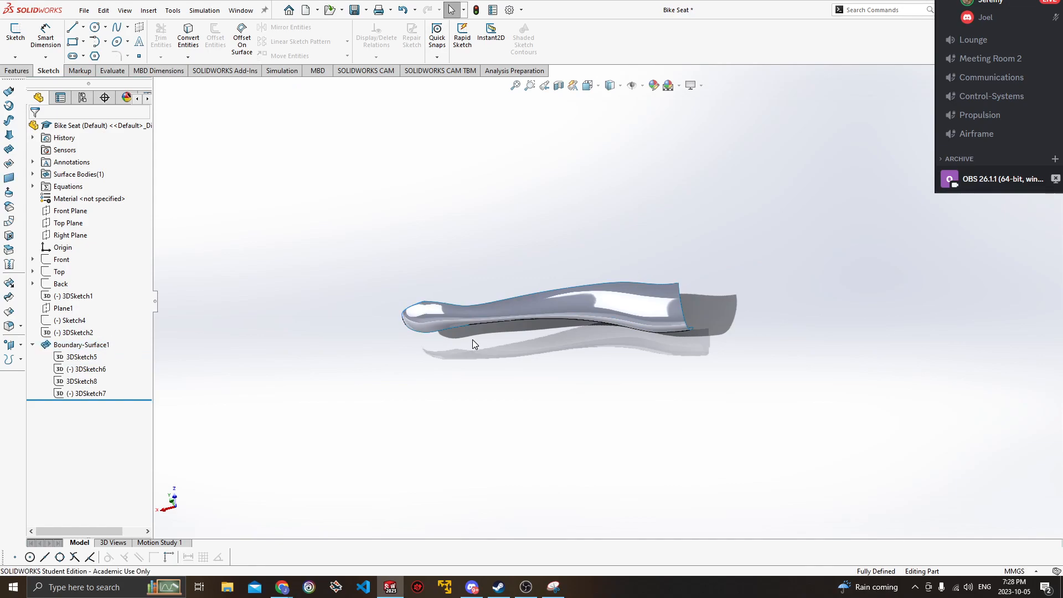
click(33, 345)
mouse_move(489, 365)
middle_down()
mouse_move(492, 406)
mouse_move(425, 422)
mouse_move(513, 409)
mouse_move(429, 403)
middle_up()
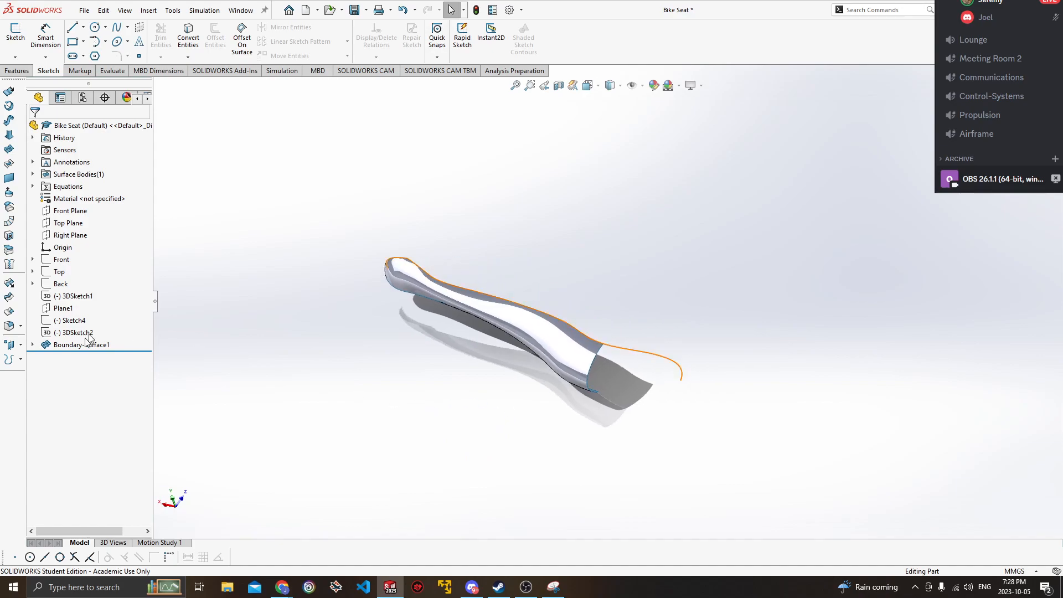
Show the hidden sketches 3DSketch2, Sketch4 and 3DSketch1 around the boundary surface.
click(55, 334)
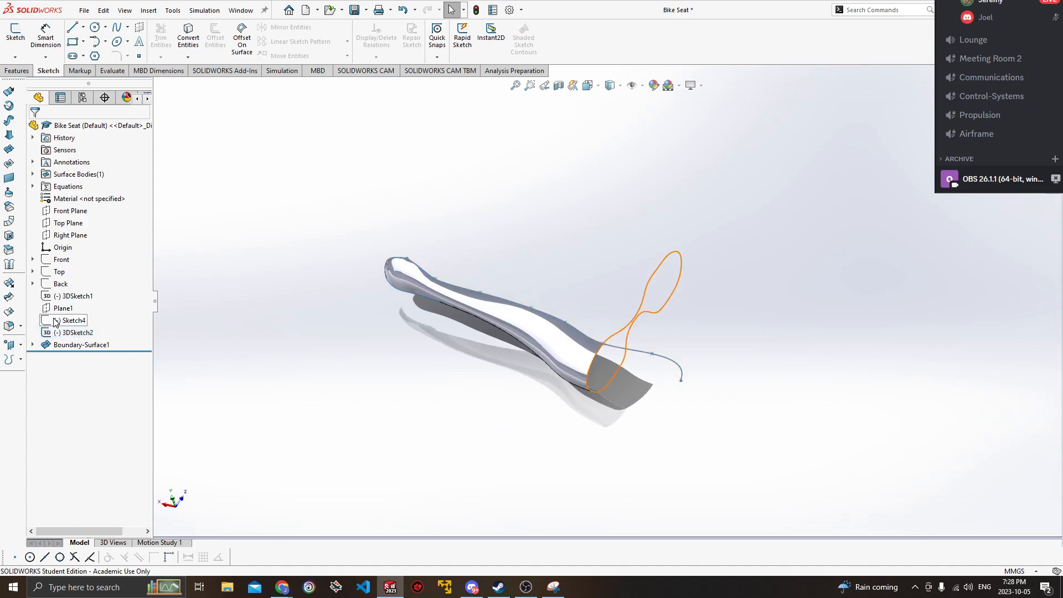
click(71, 321)
click(64, 301)
click(69, 297)
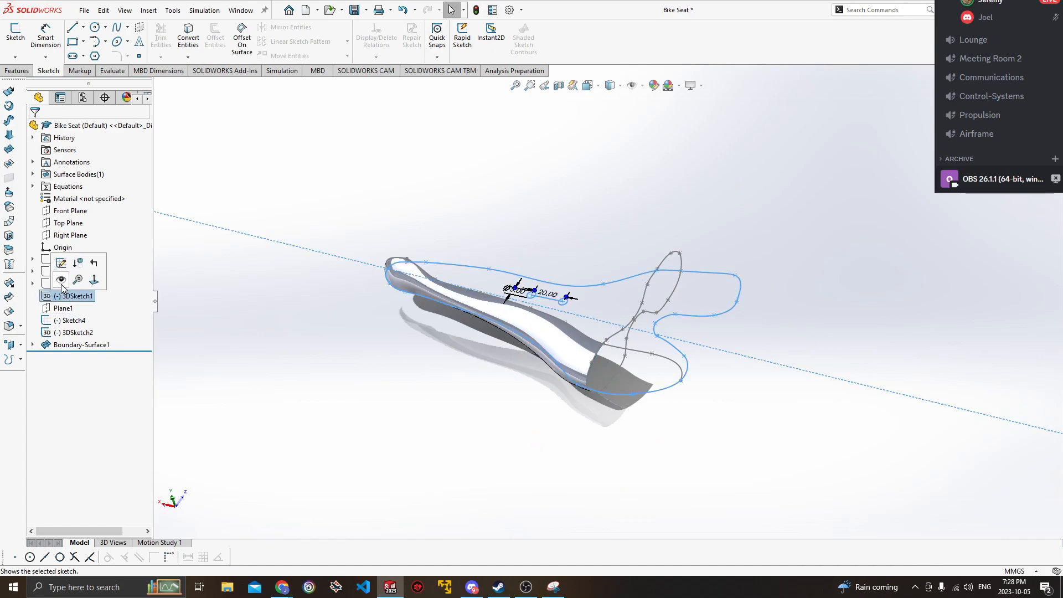
click(391, 397)
Examine how the boundary surface's edges and open rear end line up with the displayed saddle sketches.
mouse_move(391, 397)
middle_down()
mouse_move(417, 371)
mouse_move(473, 403)
mouse_move(405, 407)
mouse_move(439, 410)
mouse_move(439, 392)
mouse_move(508, 376)
mouse_move(484, 382)
mouse_move(525, 408)
mouse_move(544, 406)
mouse_move(451, 408)
mouse_move(415, 393)
mouse_move(423, 430)
middle_up()
scroll(486, 417, down, 4)
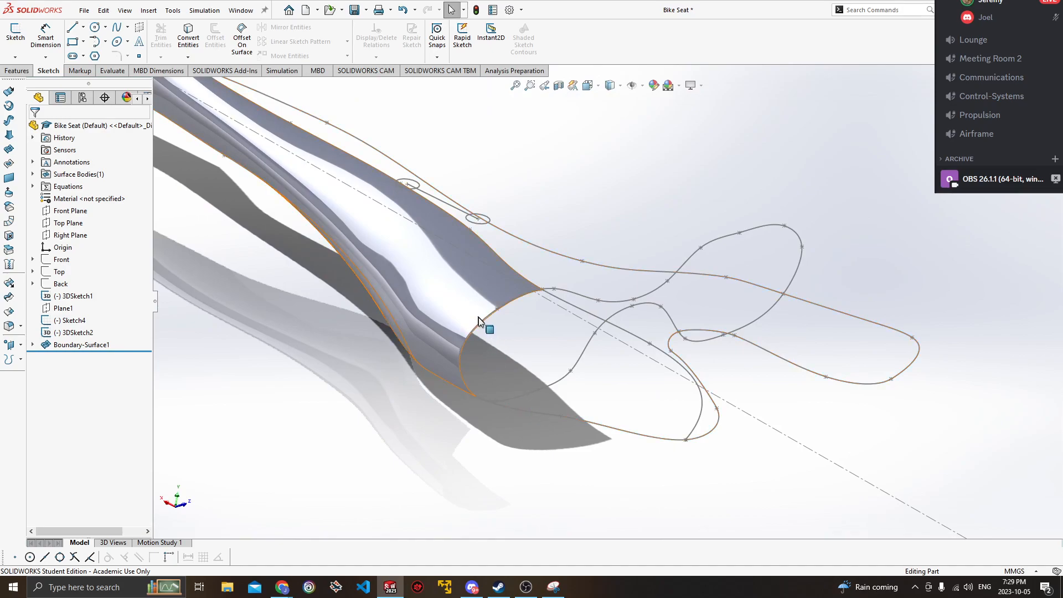
middle_drag(436, 367, 557, 373)
mouse_move(560, 436)
middle_down()
mouse_move(603, 366)
mouse_move(646, 256)
mouse_move(623, 360)
mouse_move(693, 363)
mouse_move(667, 342)
mouse_move(676, 423)
mouse_move(700, 437)
mouse_move(701, 344)
middle_up()
middle_drag(515, 222, 568, 231)
mouse_move(559, 180)
middle_down()
mouse_move(570, 185)
mouse_move(574, 161)
mouse_move(535, 272)
middle_up()
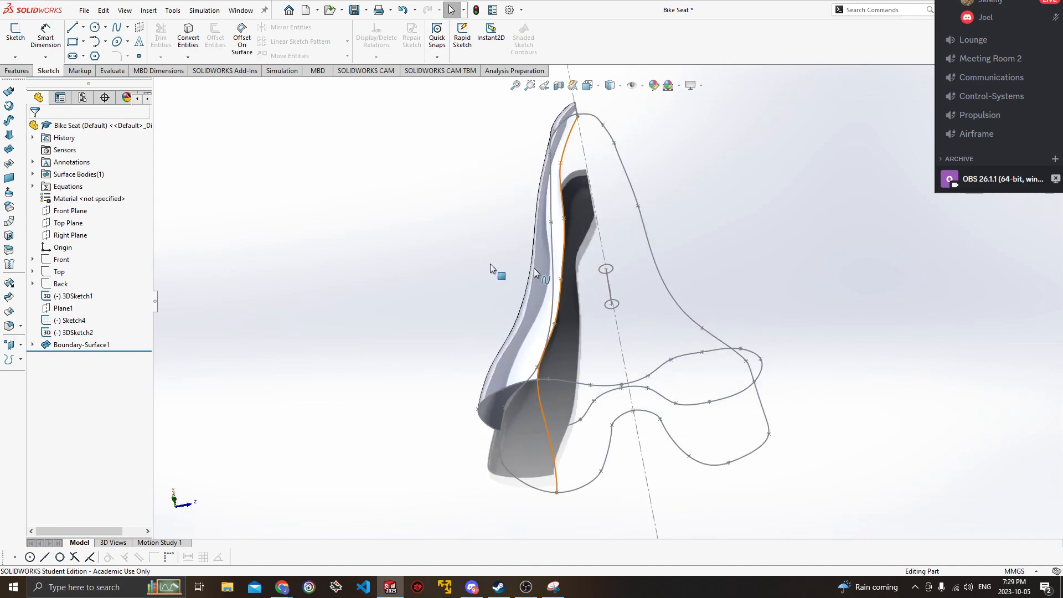
Show the Top sketch so that its saddle reference photo is displayed beneath the model.
click(61, 263)
click(59, 270)
click(73, 254)
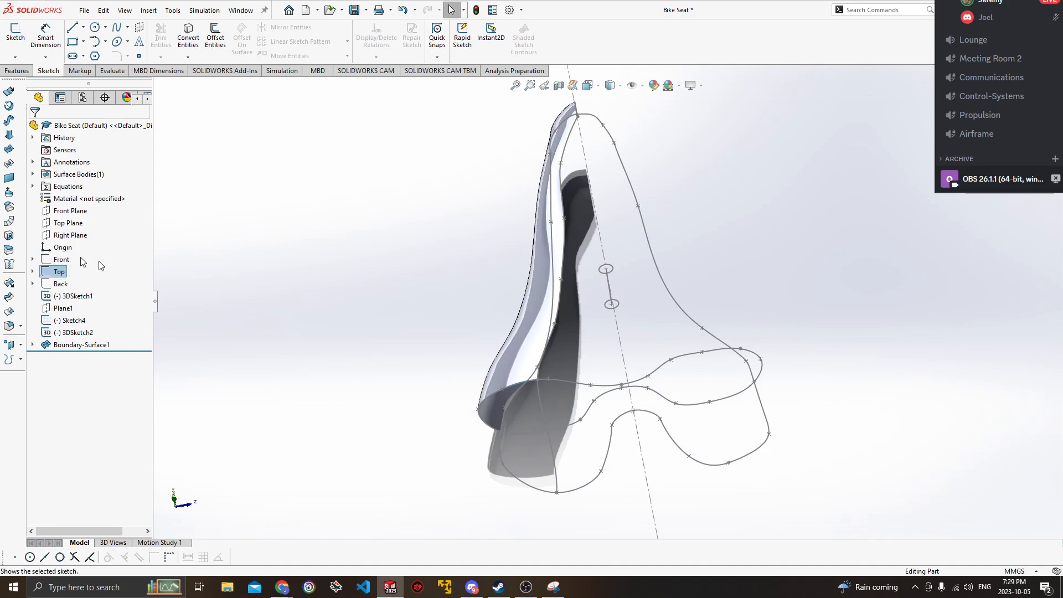
Examine how the boundary surface and sketch curves fit the saddle photo from several angles and from straight above.
middle_drag(497, 301, 547, 332)
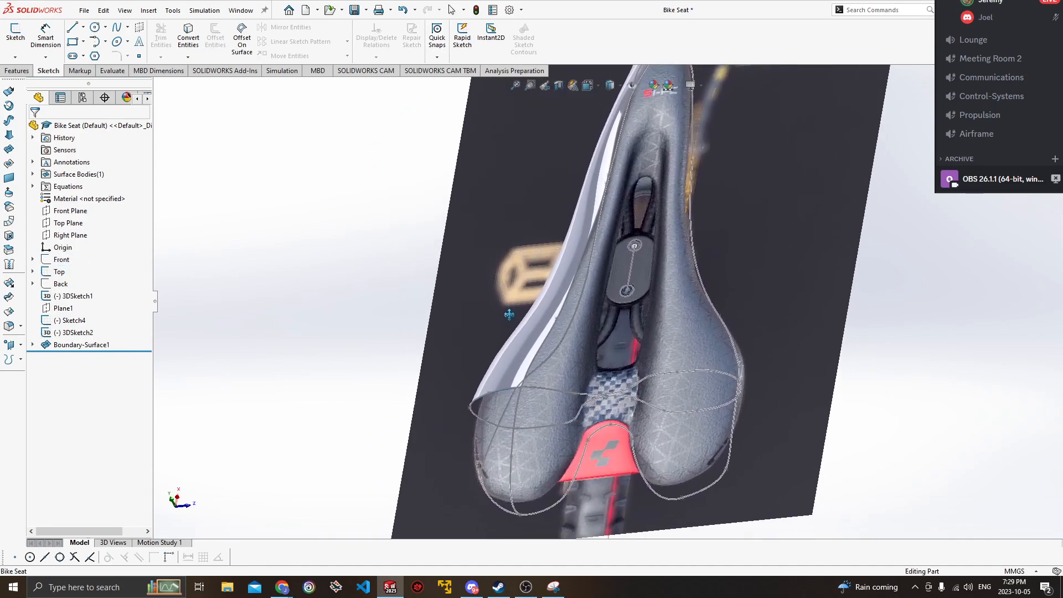
scroll(547, 332, down, 2)
middle_drag(617, 391, 617, 458)
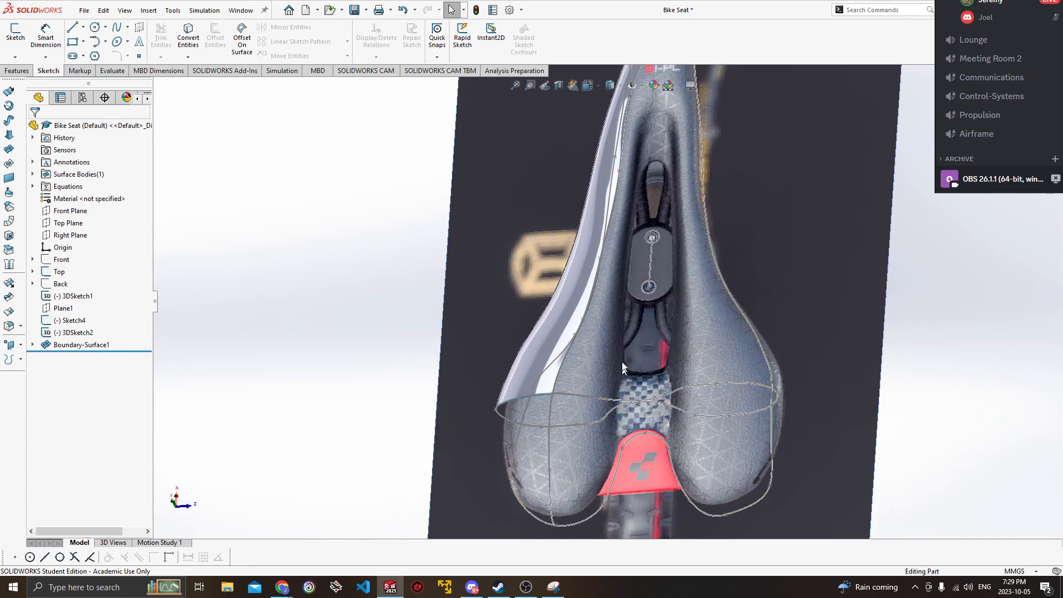
middle_drag(646, 172, 610, 252)
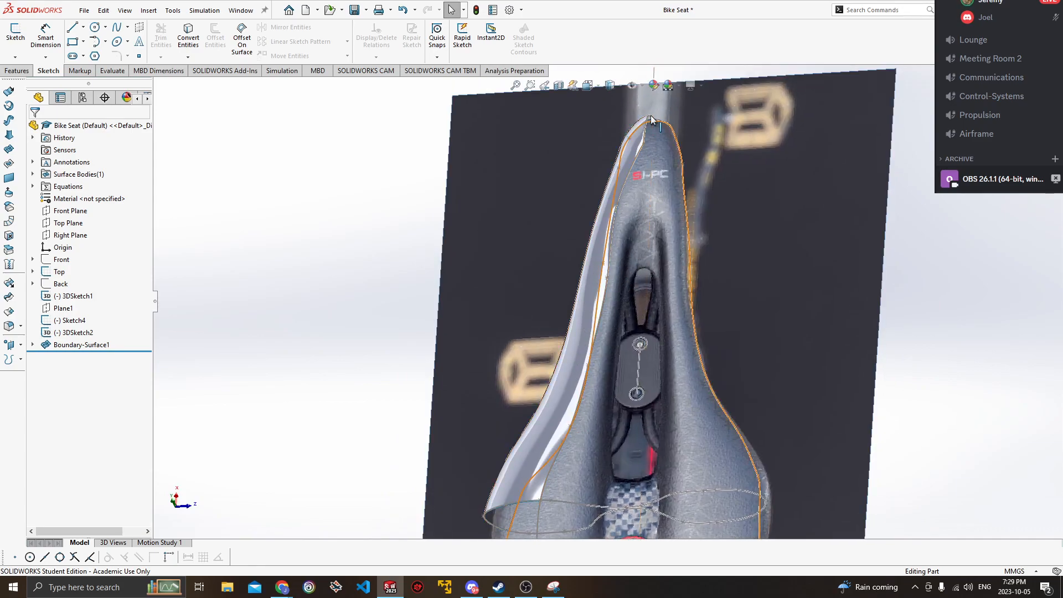
ctrl+middle_drag(621, 253, 626, 196)
mouse_move(602, 490)
ctrl+middle_down()
mouse_move(614, 390)
mouse_move(601, 508)
ctrl+middle_up()
ctrl+middle_drag(699, 322, 694, 164)
middle_drag(663, 326, 665, 304)
scroll(656, 346, up, 1)
middle_drag(656, 354, 625, 360)
scroll(652, 317, down, 2)
scroll(627, 413, down, 2)
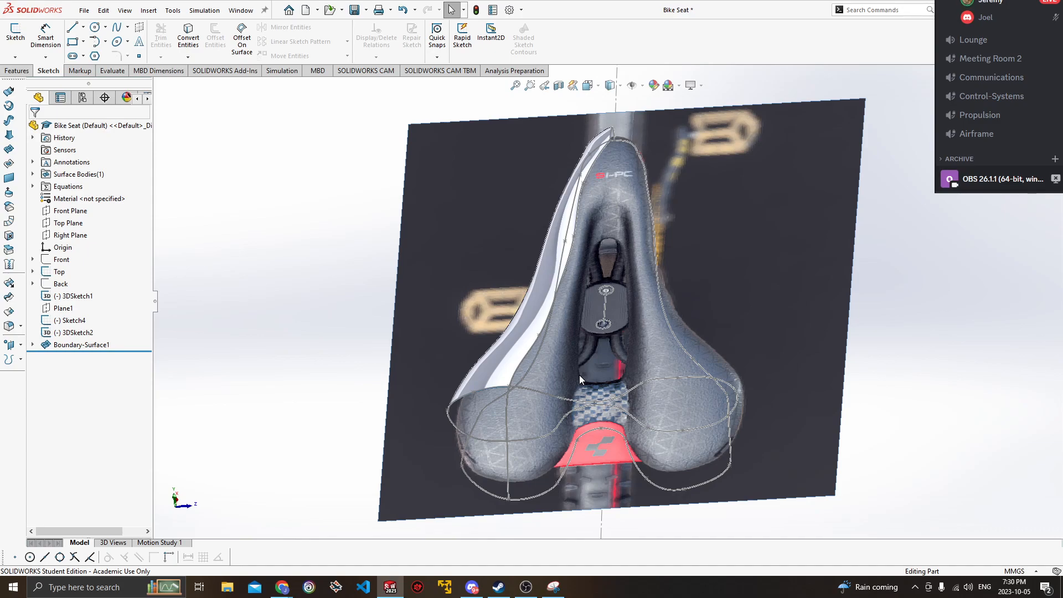
mouse_move(621, 339)
middle_down()
mouse_move(636, 380)
mouse_move(630, 414)
mouse_move(546, 393)
middle_up()
key(space)
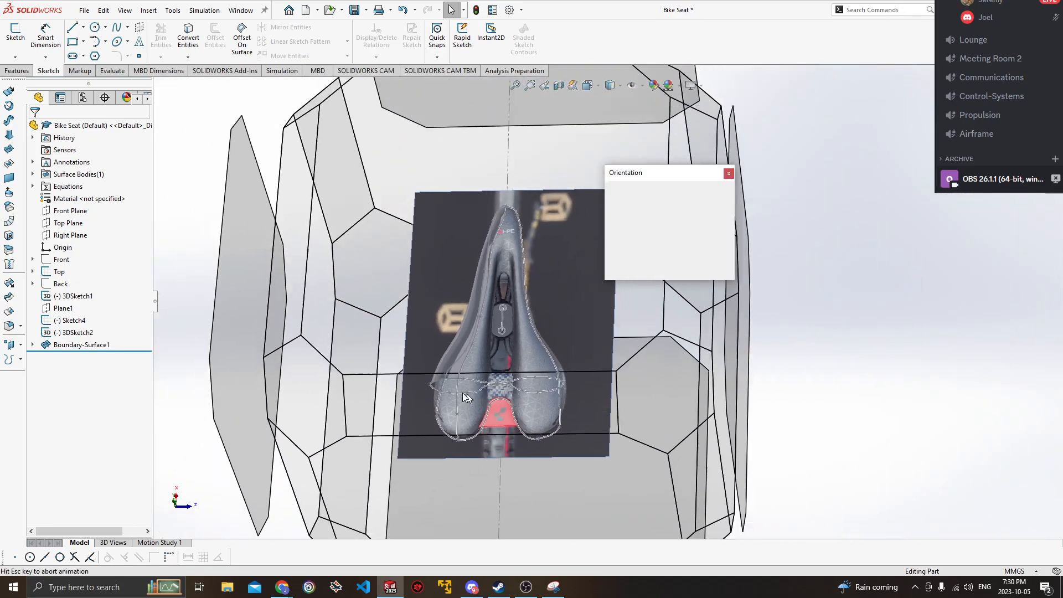
click(444, 335)
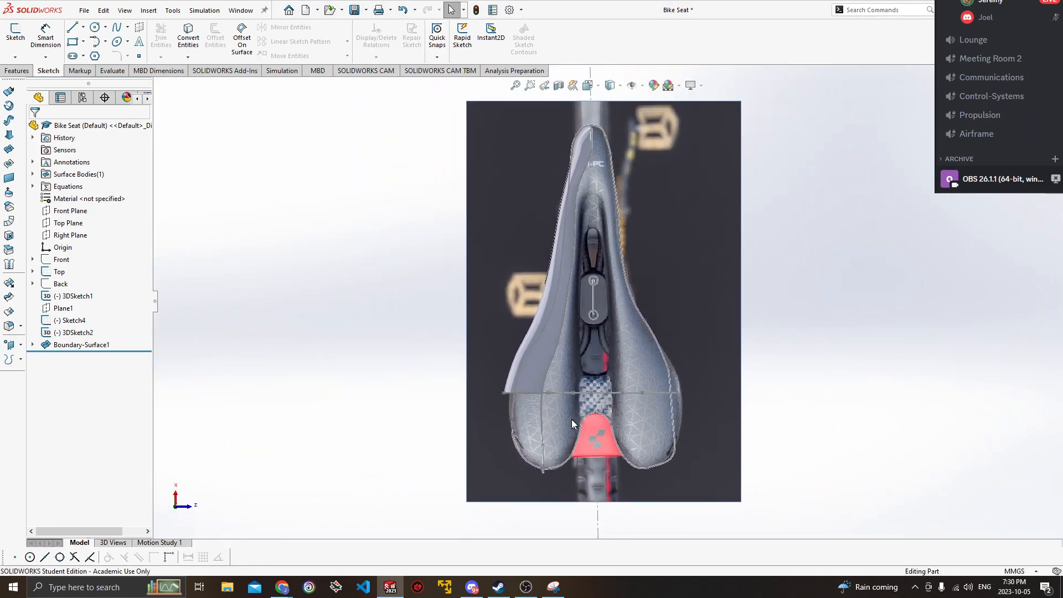
scroll(572, 420, down, 2)
click(121, 32)
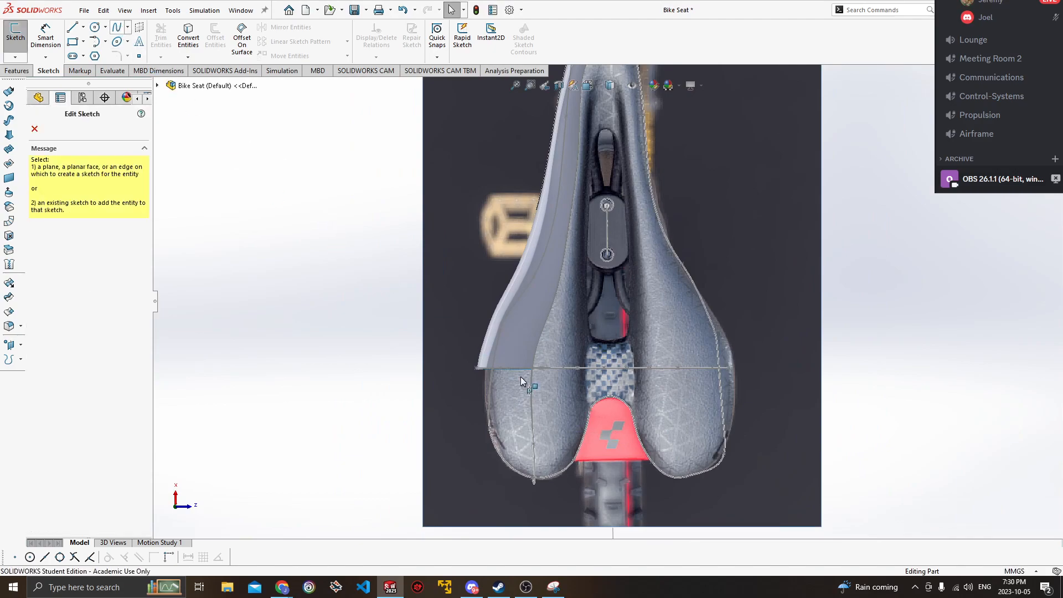
click(11, 57)
click(30, 72)
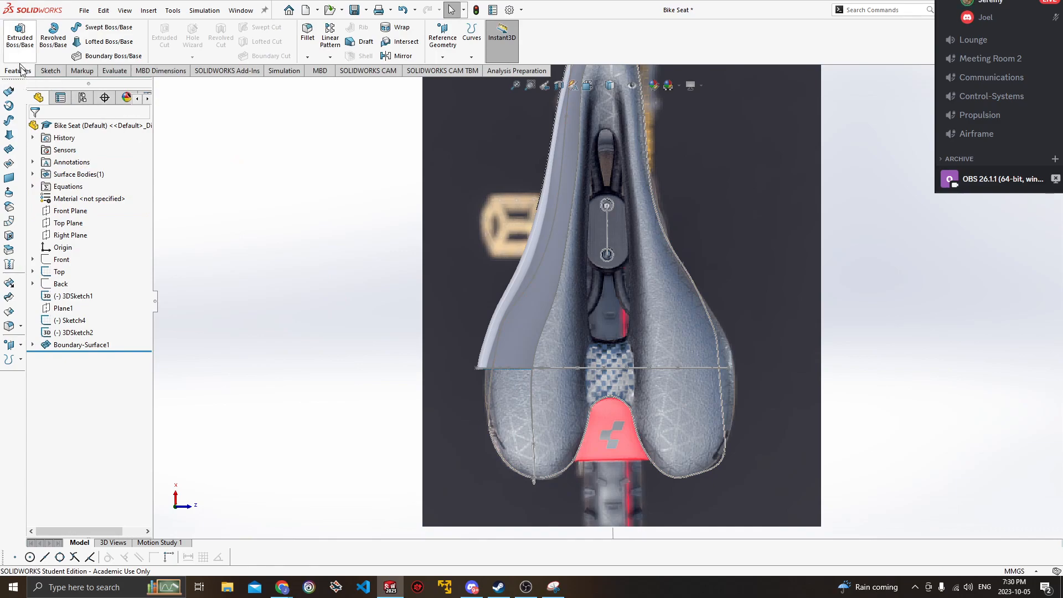
click(38, 71)
Draw a spline in a new 3D sketch along one edge of the saddle's central channel, from the red tail piece to the channel's nose end.
click(15, 58)
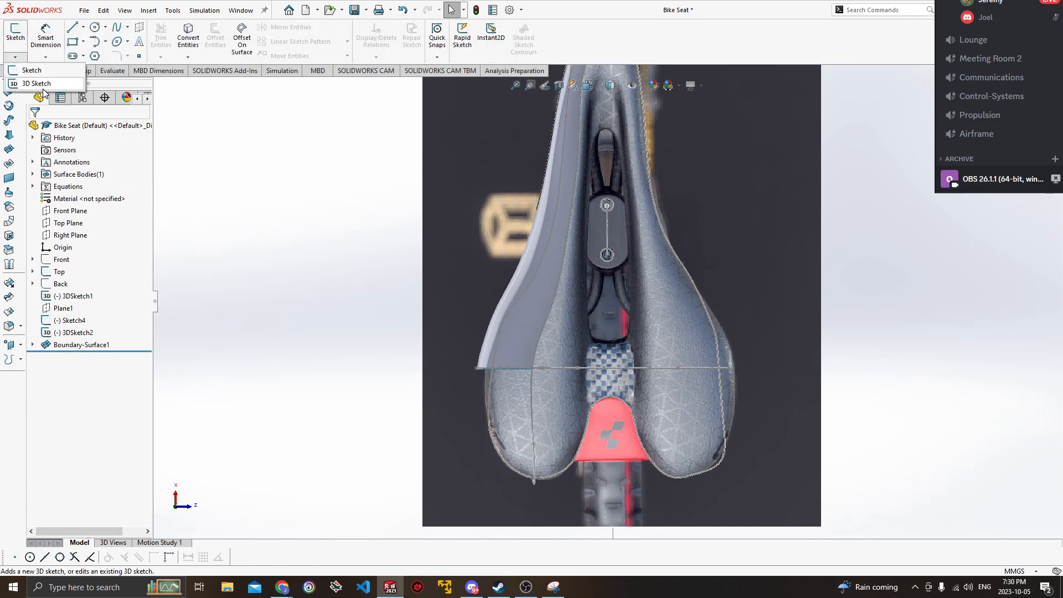
click(30, 84)
click(119, 30)
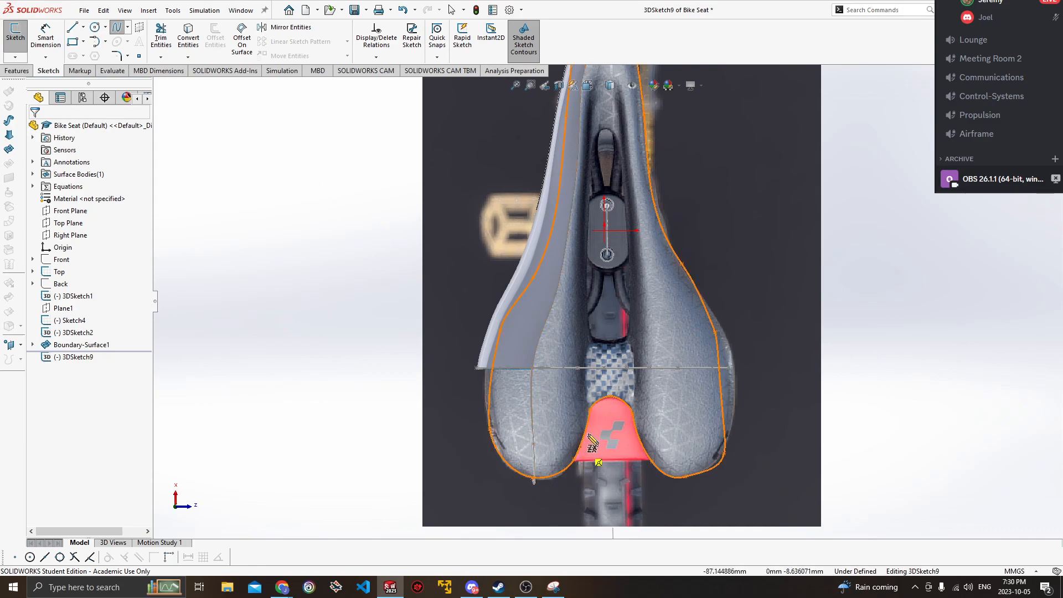
ctrl+middle_drag(588, 333, 571, 411)
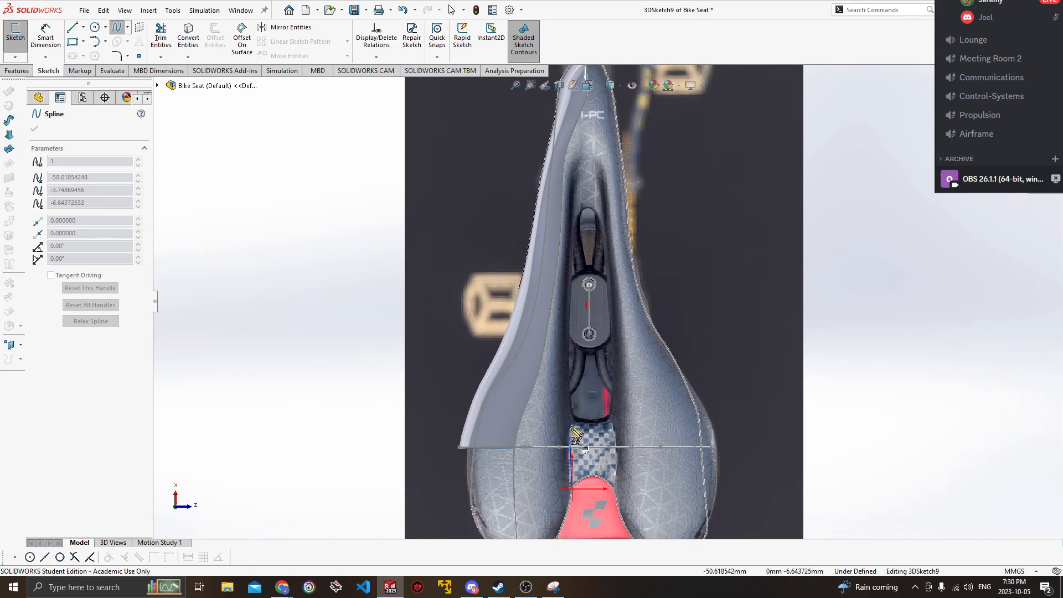
click(571, 413)
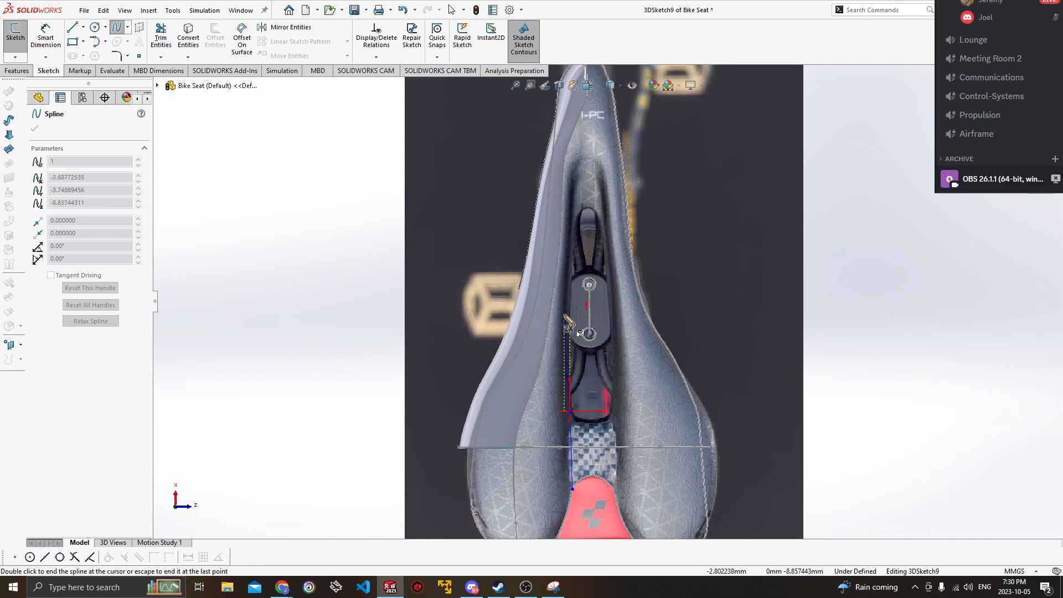
double_click(588, 158)
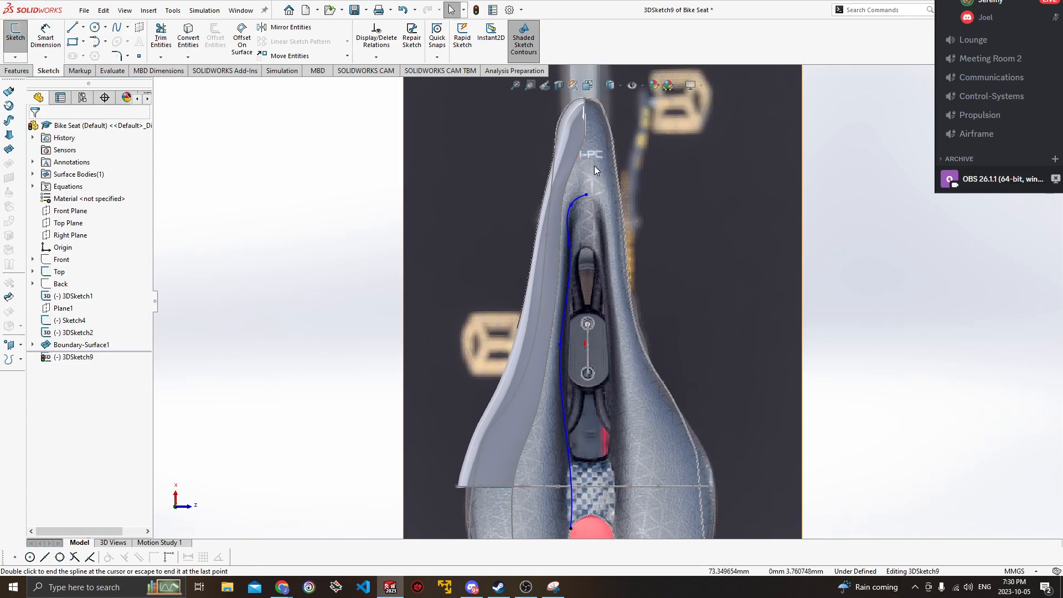
Move the spline's second-to-last front point to about X 54.8, Z -4.2 mm and its rear intermediate point to about X -43.8, Z -6.2 mm.
click(572, 207)
drag(573, 205, 574, 211)
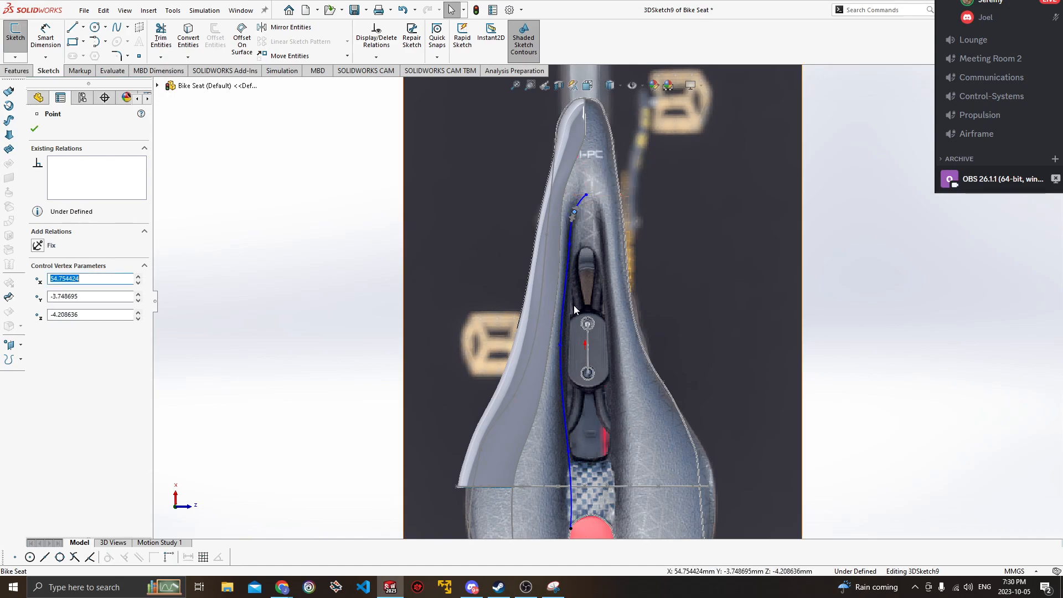
ctrl+middle_drag(557, 470, 563, 349)
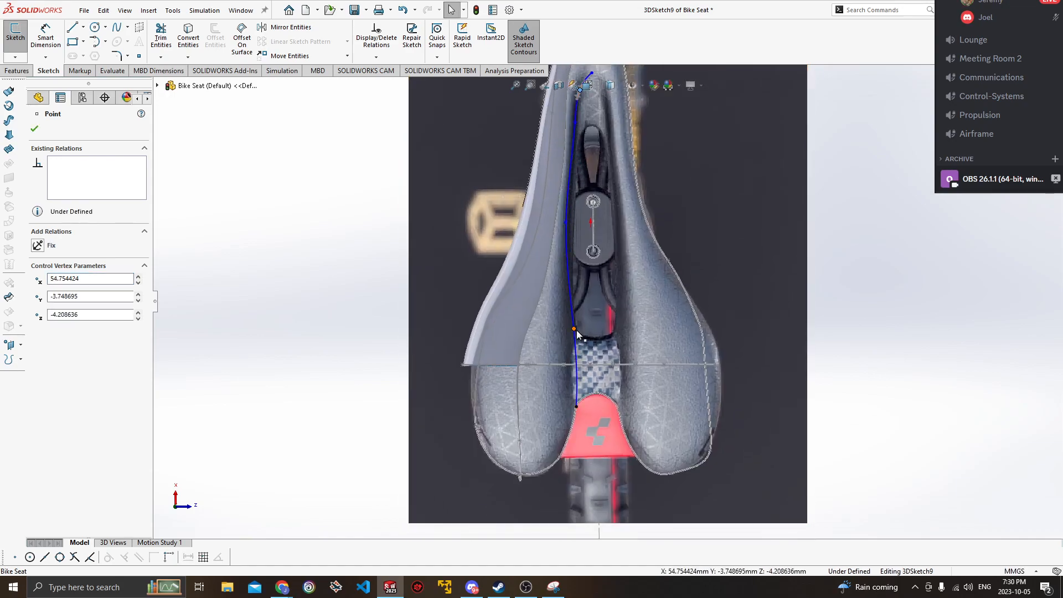
drag(575, 334, 577, 341)
Show the Front sketch's side-view saddle photo behind the new spline, with the model seen in the Front view.
middle_drag(635, 331, 556, 323)
key(space)
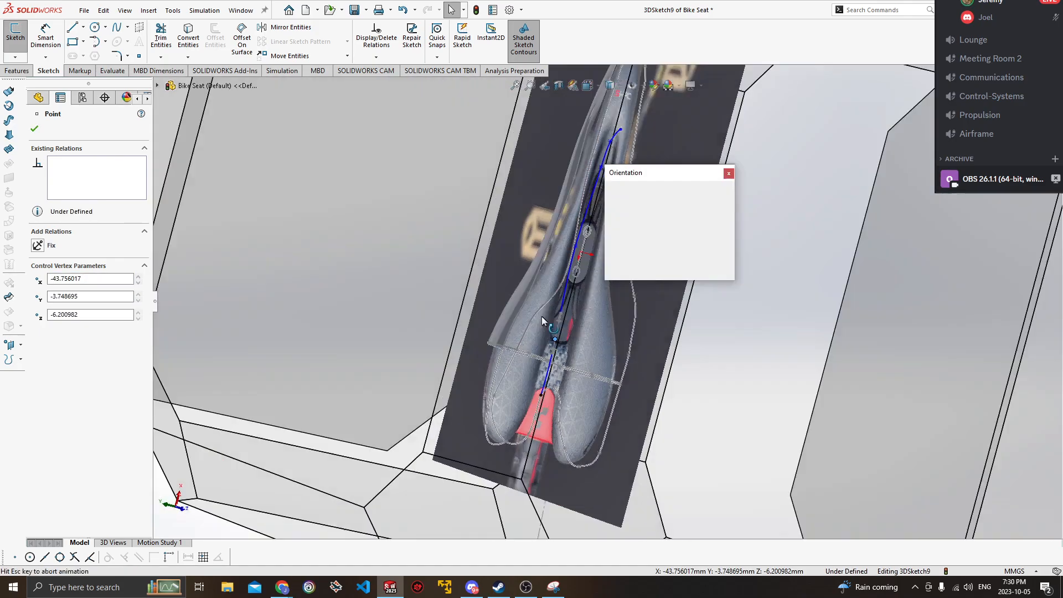
click(487, 354)
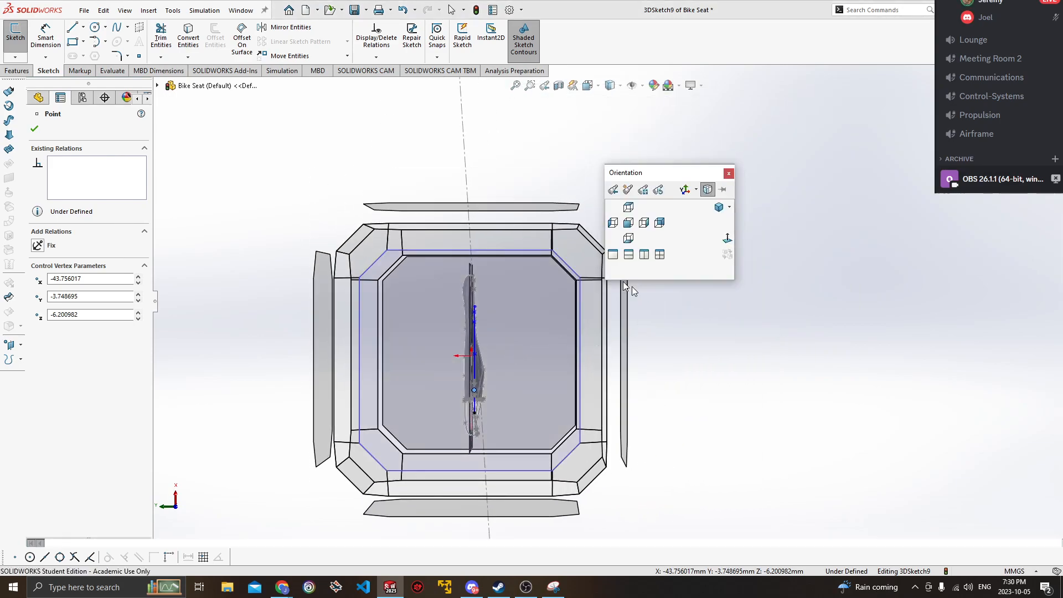
middle_drag(630, 285, 550, 274)
click(550, 274)
middle_drag(598, 314, 636, 327)
key(space)
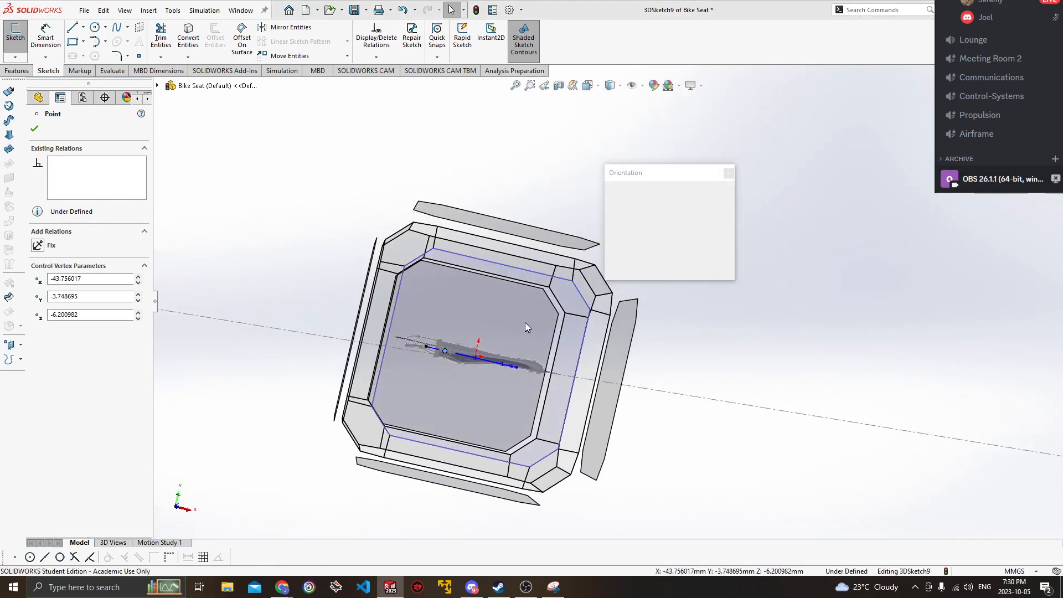
click(526, 324)
click(74, 296)
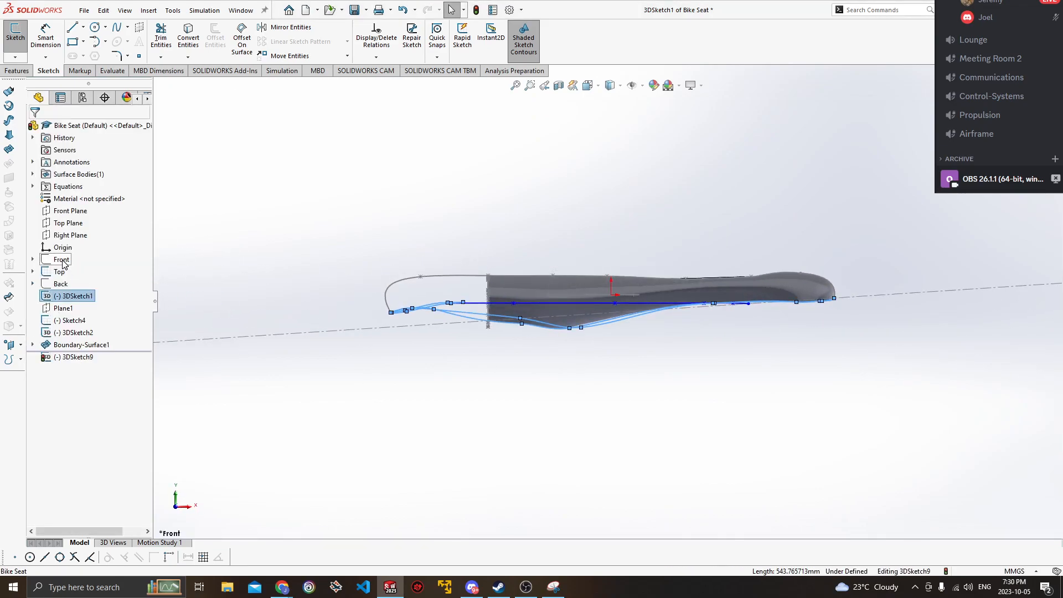
click(62, 260)
click(63, 284)
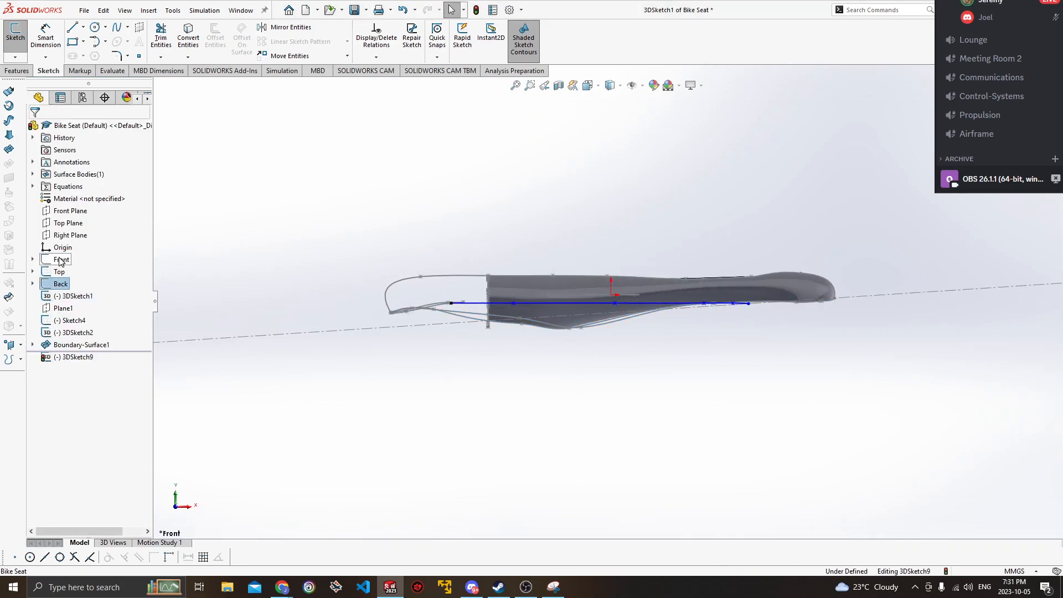
right_click(61, 261)
click(74, 243)
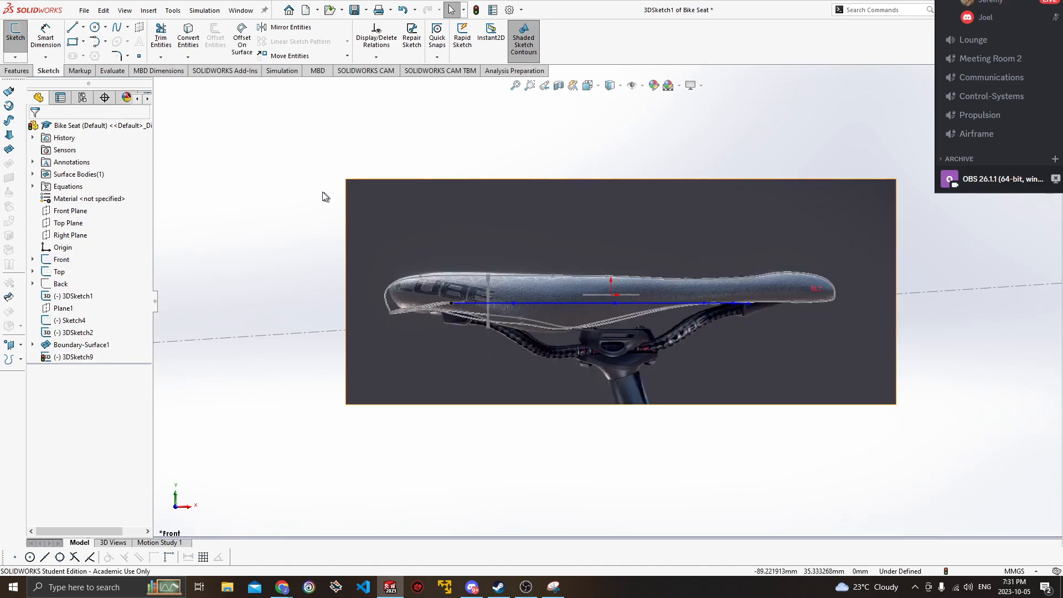
scroll(499, 327, down, 4)
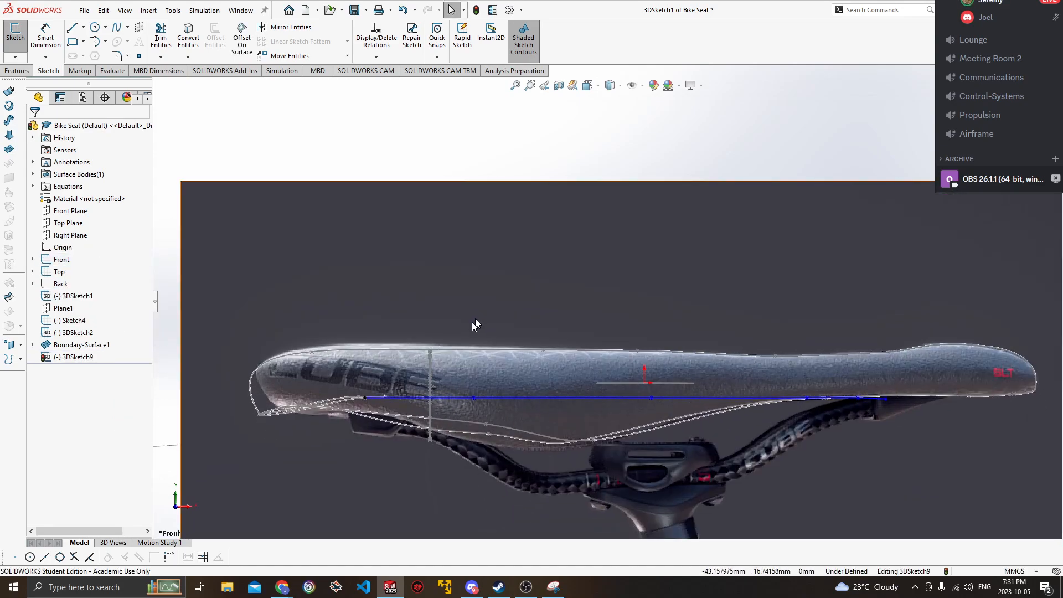
Raise three intermediate spline points toward the saddle's upper contour, to heights of about 6.6, 5.9 and 7.2 mm from rear to front.
drag(473, 397, 486, 364)
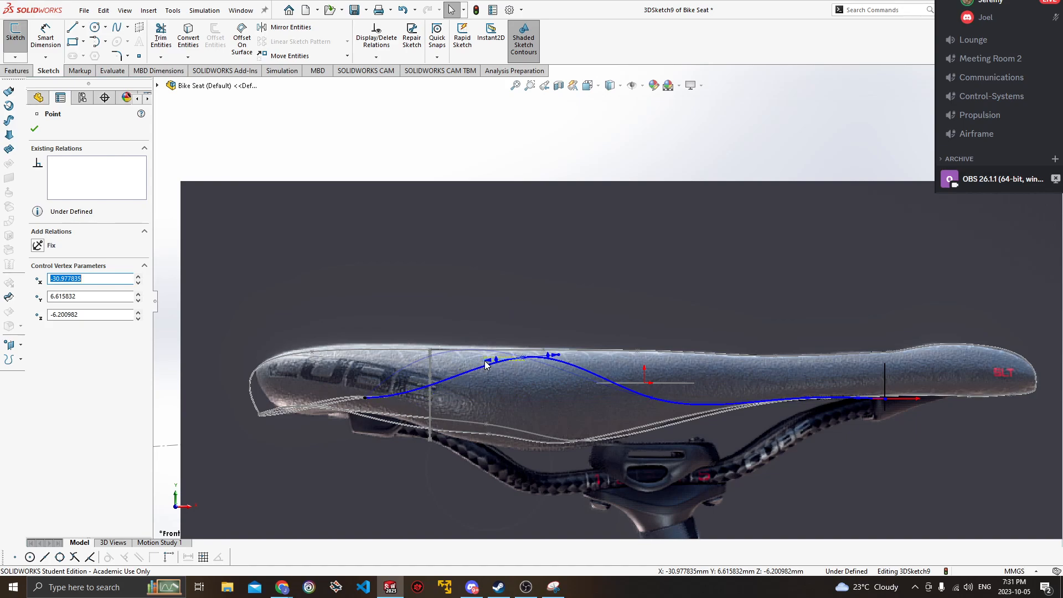
ctrl+middle_drag(458, 404, 380, 411)
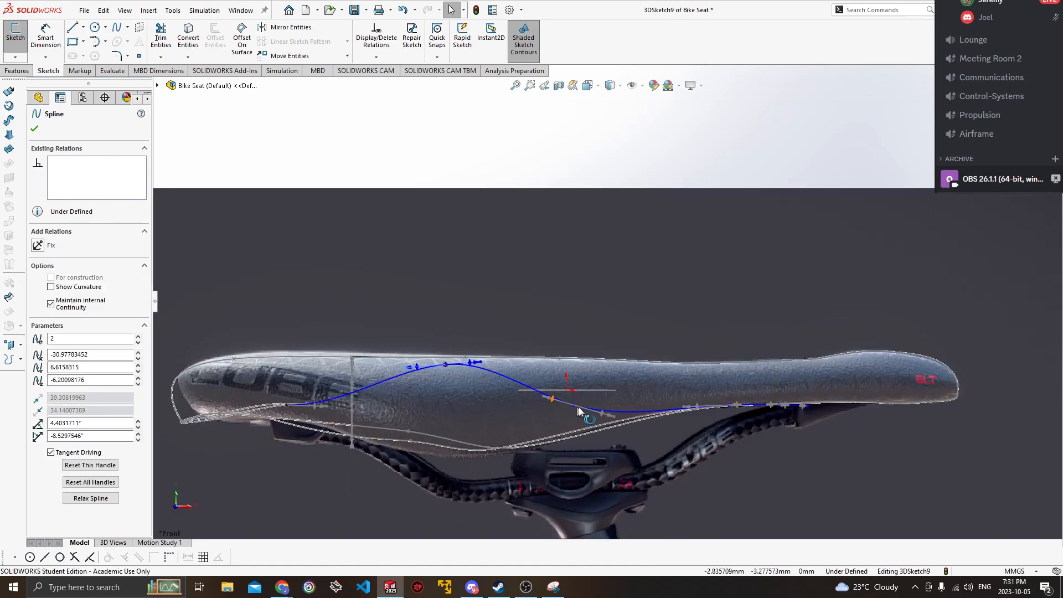
click(573, 405)
drag(592, 387, 603, 367)
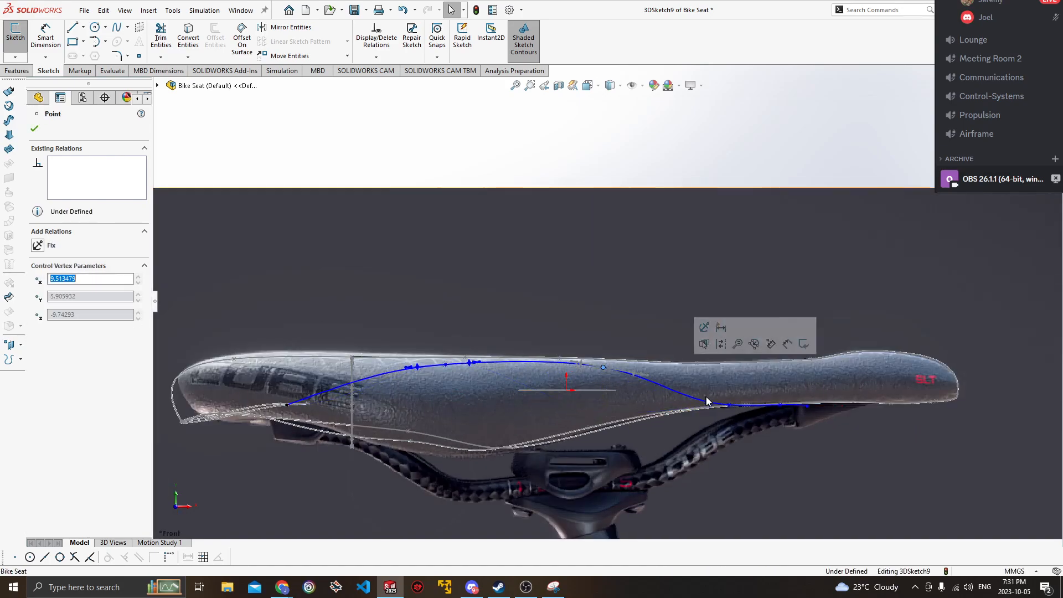
drag(729, 405, 735, 363)
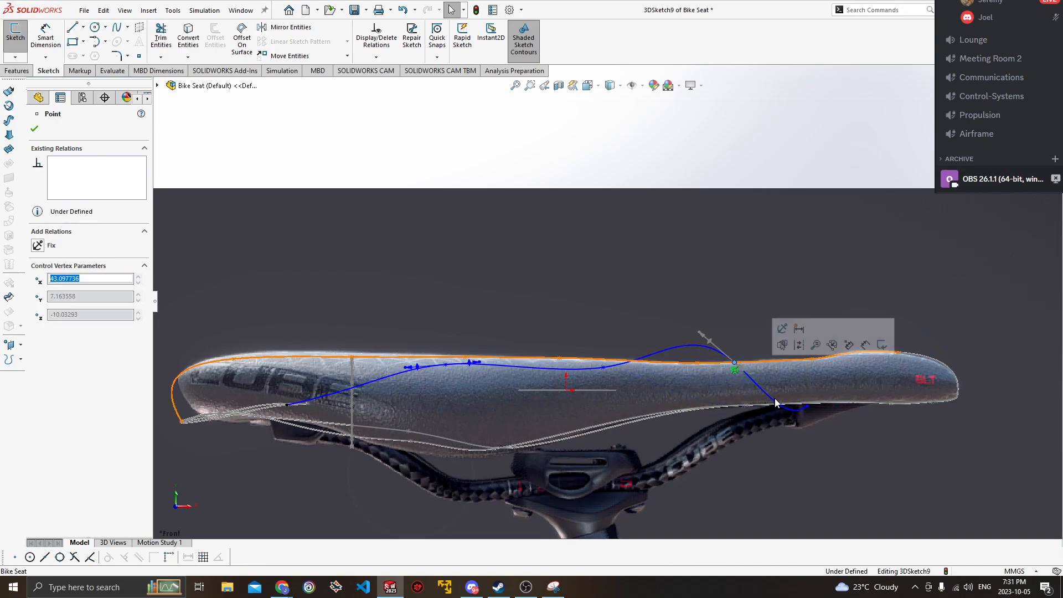
Raise the spline's front end point to the saddle's upper contour, at a height of about 8.1 mm.
mouse_move(807, 407)
mouse_down()
mouse_move(807, 378)
mouse_move(805, 409)
mouse_up()
click(789, 425)
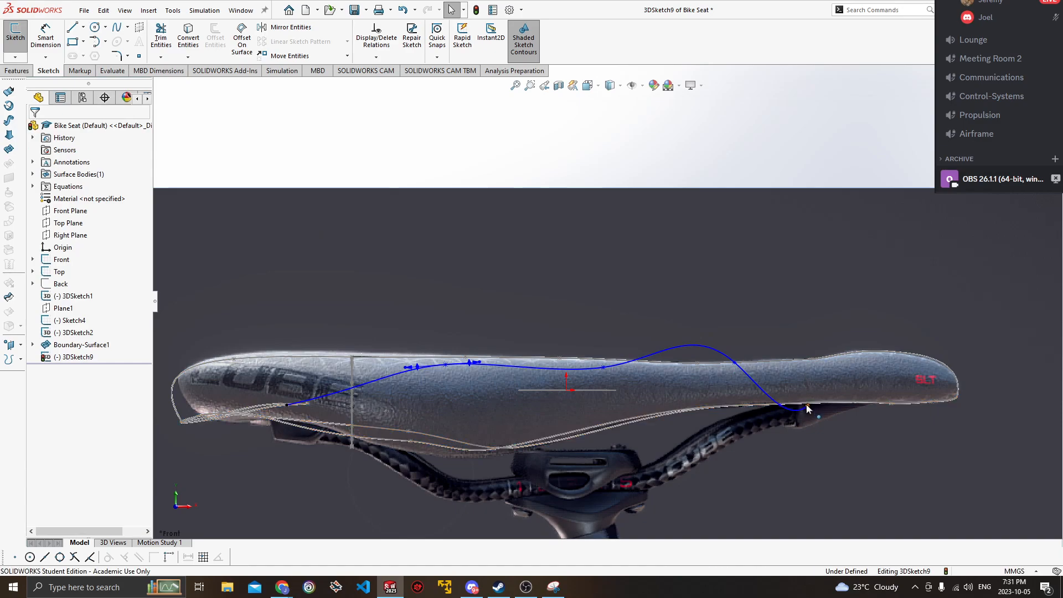
click(806, 407)
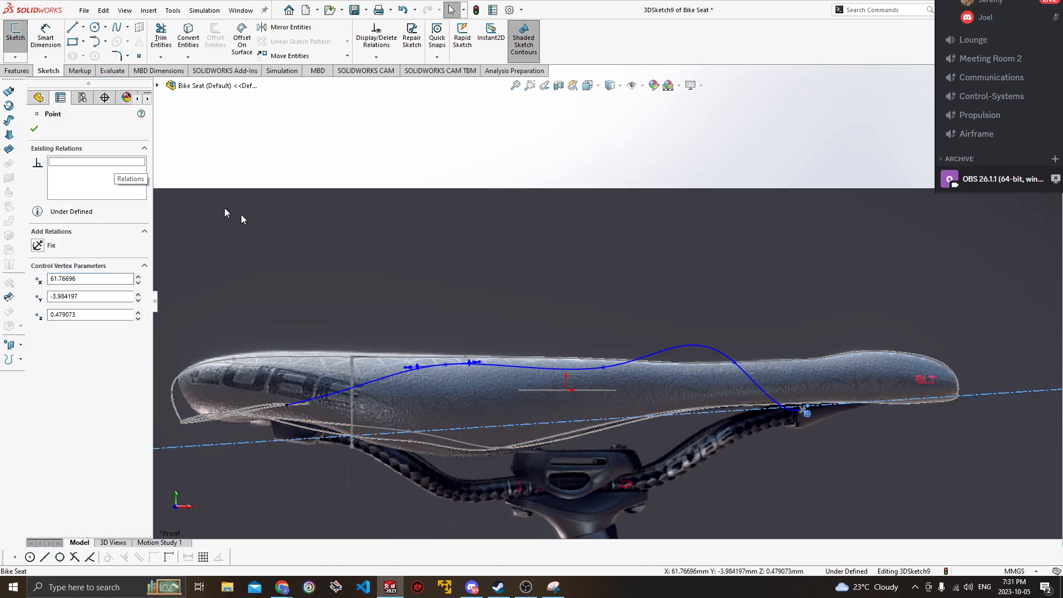
drag(807, 408, 812, 360)
Delete the front end point's coincident relation and move the point near the saddle's centre line, at about X 63.1, Y 7.7, Z -0.2 mm.
mouse_move(811, 360)
middle_down()
mouse_move(774, 509)
mouse_move(808, 354)
middle_up()
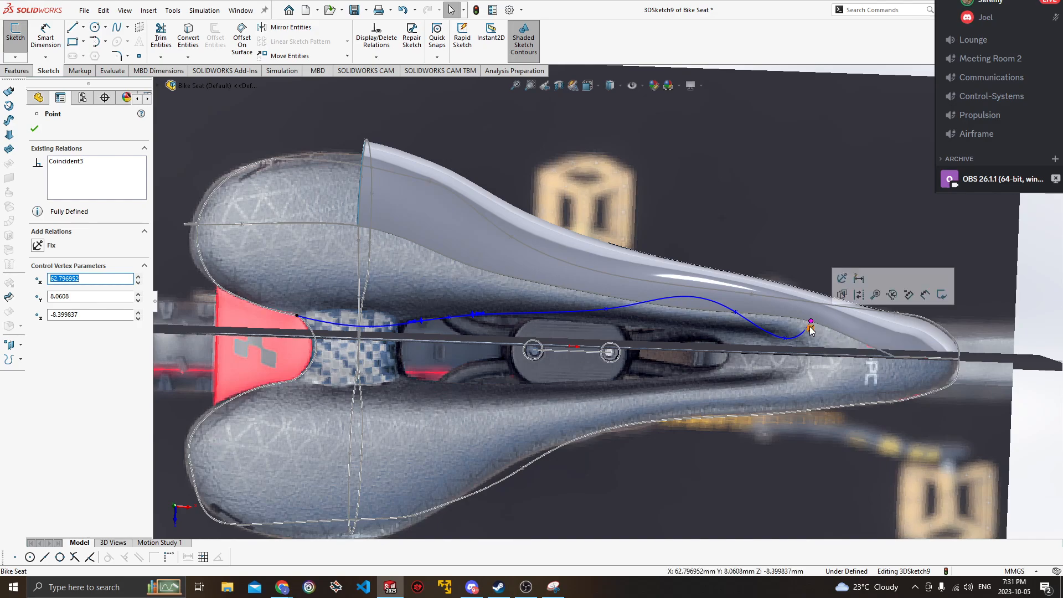
click(103, 162)
key(Delete)
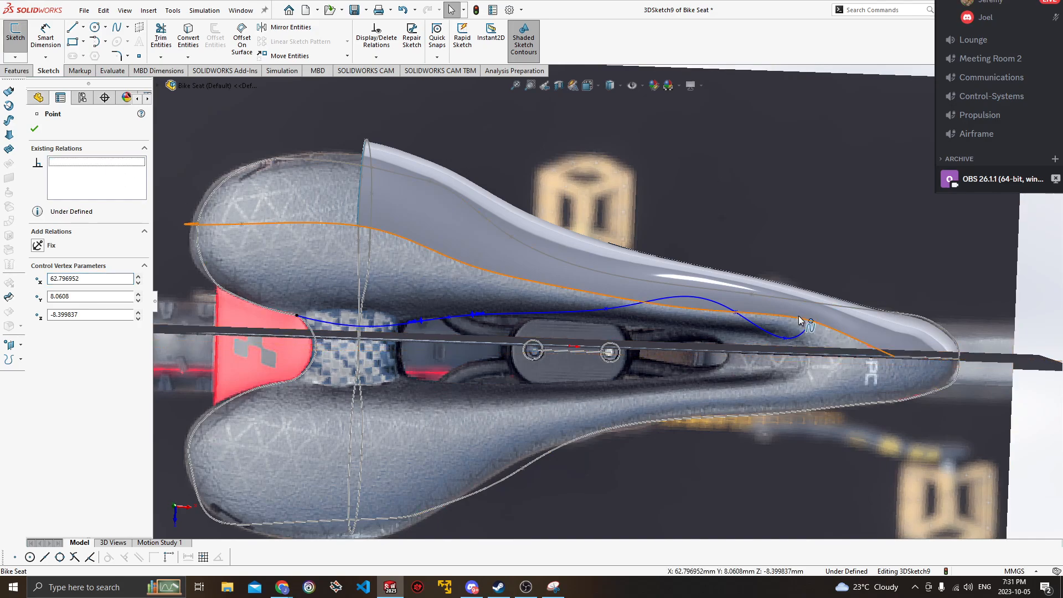
drag(811, 322, 812, 354)
Delete the coincident relation on the neighbouring spline point and move it inward to the channel edge, at about X 46.5, Y 6.9, Z -4.7 mm.
click(745, 313)
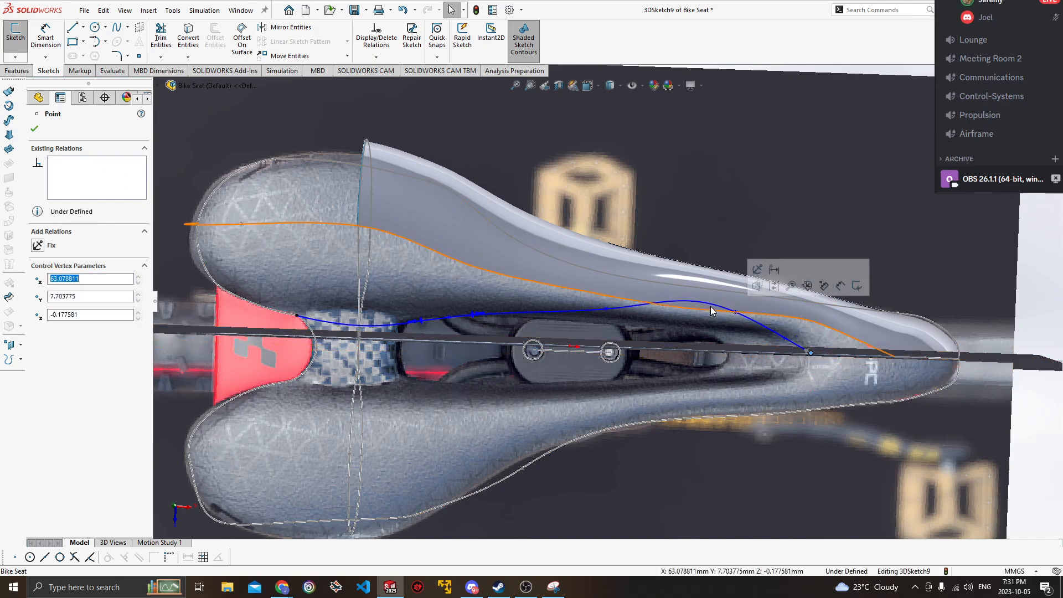
mouse_move(747, 327)
mouse_down()
mouse_move(746, 312)
mouse_move(743, 328)
mouse_up()
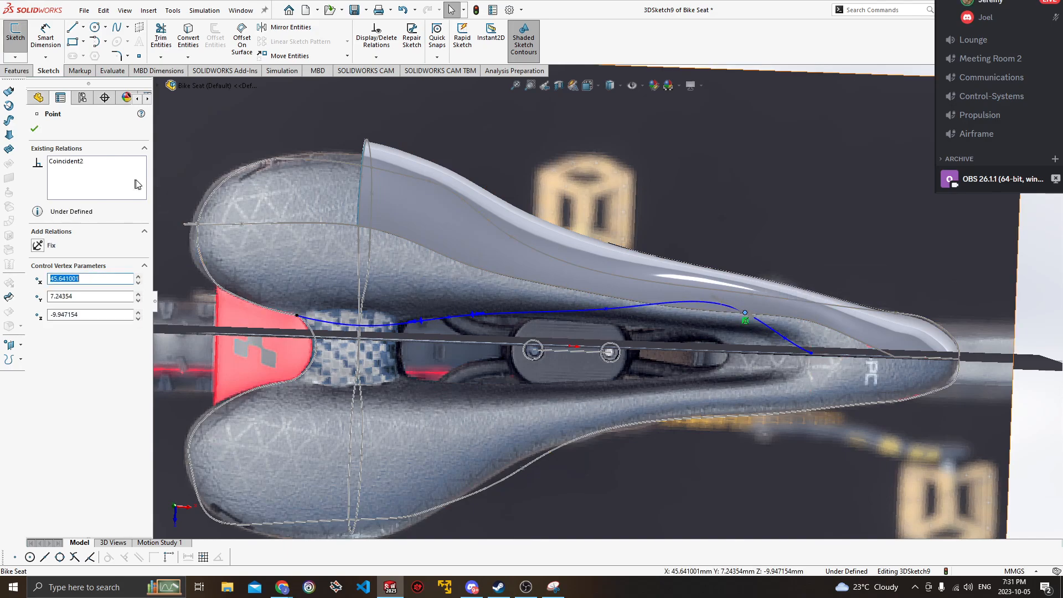
key(Delete)
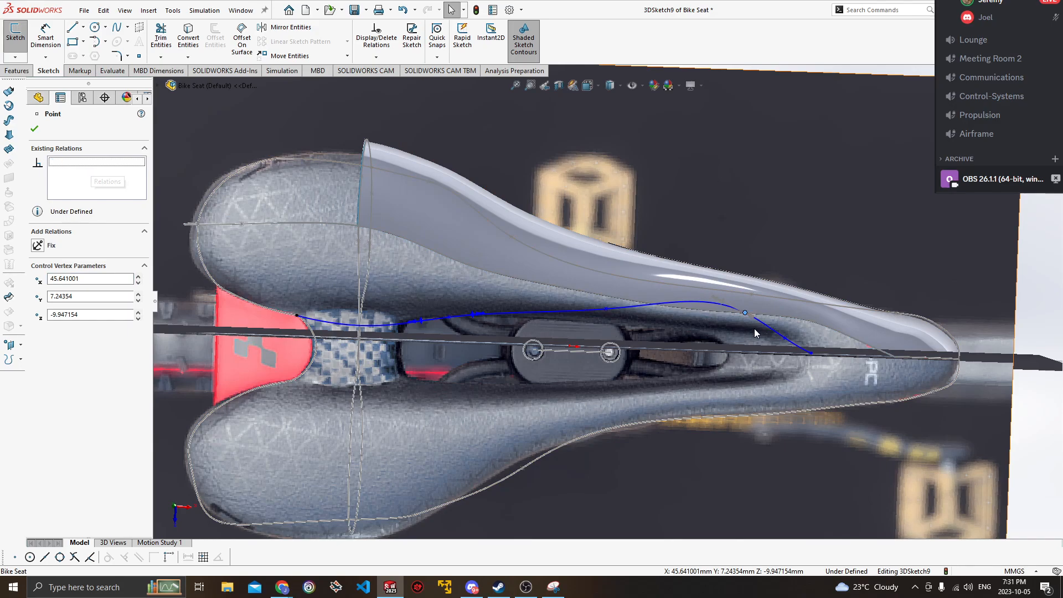
drag(745, 313, 748, 333)
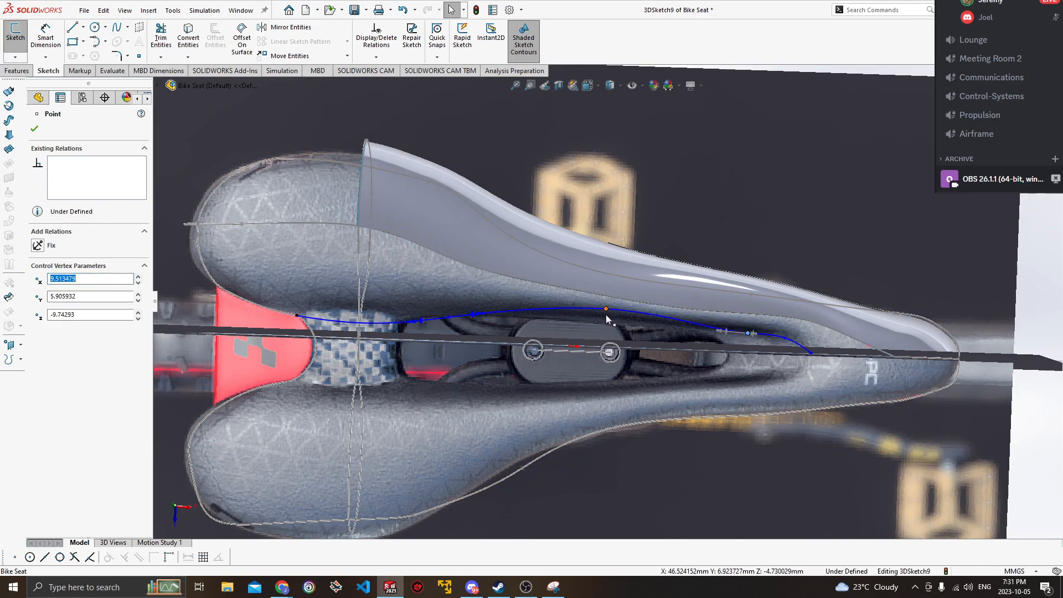
Move the middle spline point to the channel edge at about X 8.6, Z -7.6 mm and smooth the tangents of the rear intermediate points.
drag(607, 318, 592, 319)
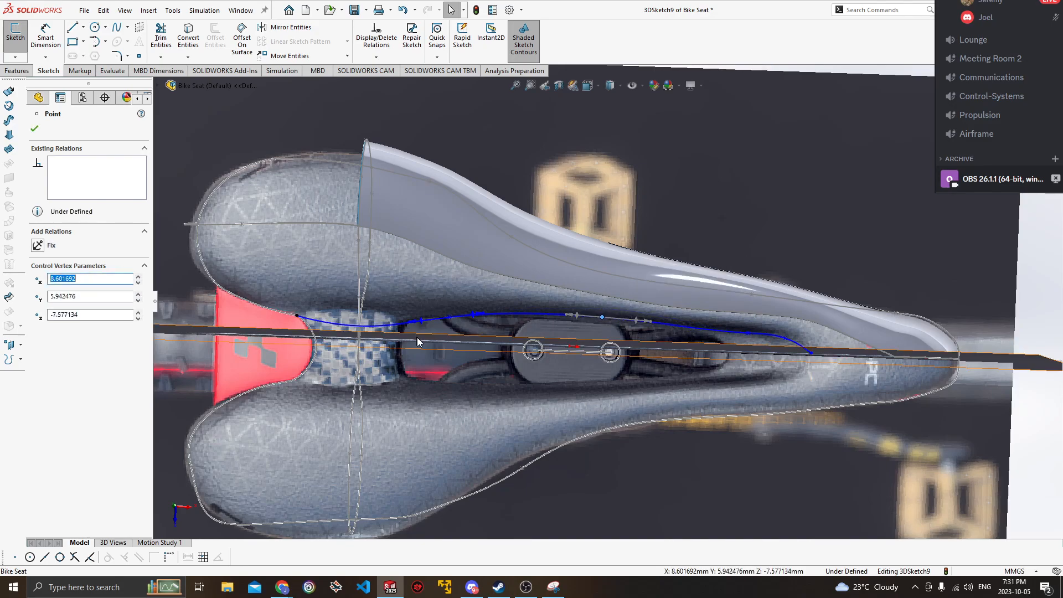
drag(408, 321, 416, 320)
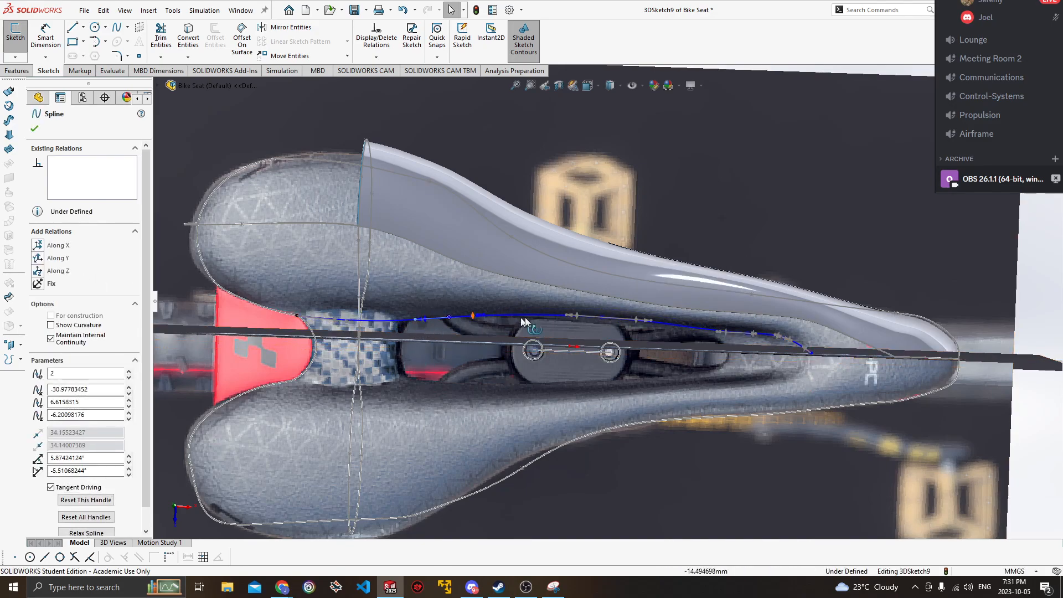
click(556, 315)
In the front view, move the spline point nearest the front end to about X 57.6, Y 5.3 mm.
middle_drag(582, 390, 610, 315)
key(space)
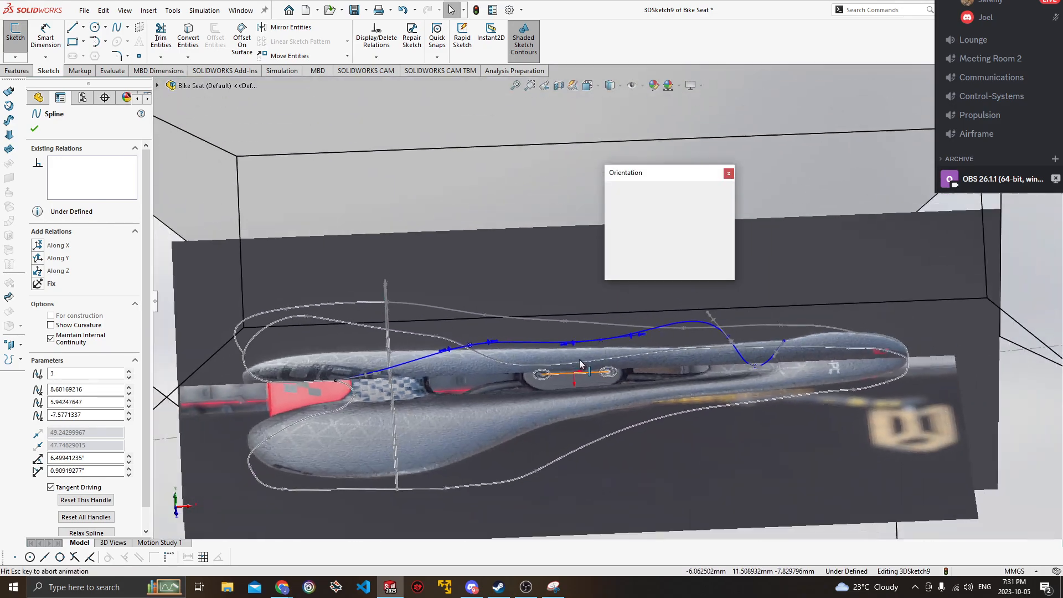
click(492, 353)
scroll(643, 297, up, 2)
scroll(586, 310, down, 5)
ctrl+middle_drag(605, 309, 667, 343)
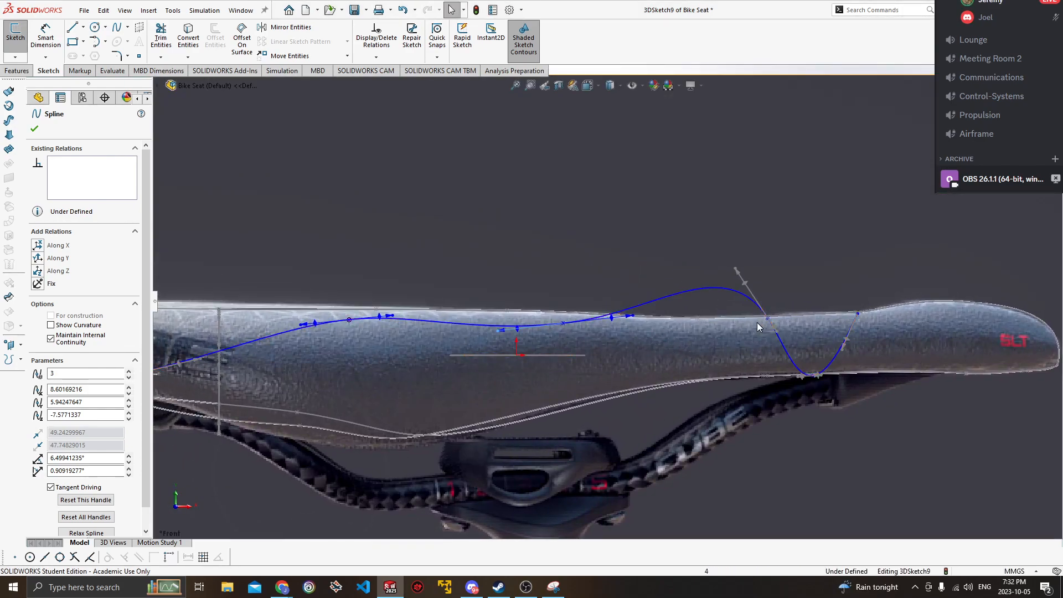
drag(766, 332, 828, 327)
In the front view, lower the two intermediate spline points behind the front section to heights of about -3.9 and -2.8 mm.
middle_drag(828, 327, 862, 350)
middle_drag(787, 362, 794, 361)
key(space)
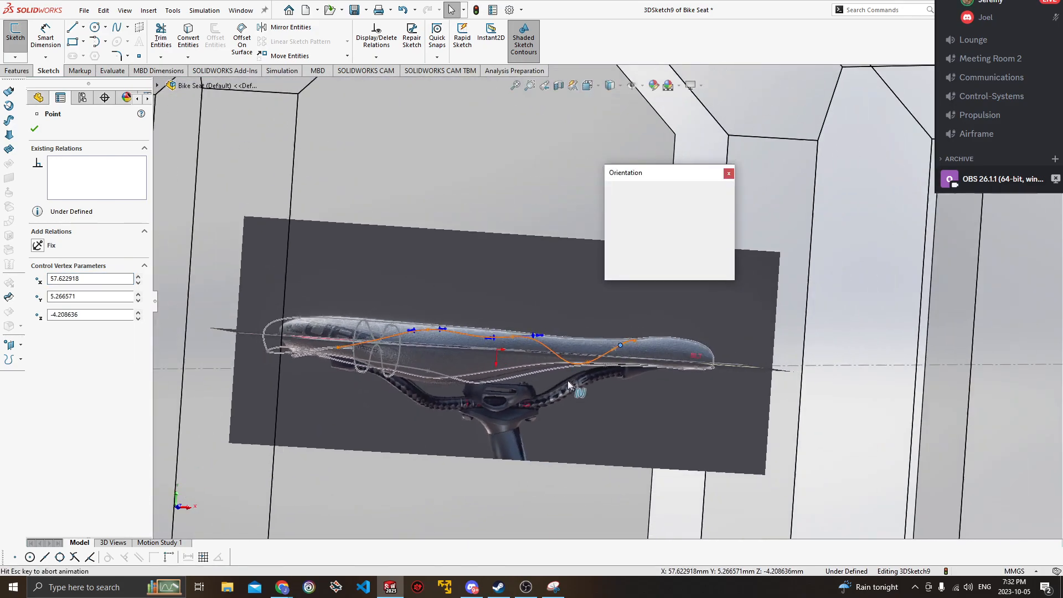
click(511, 355)
scroll(564, 307, up, 3)
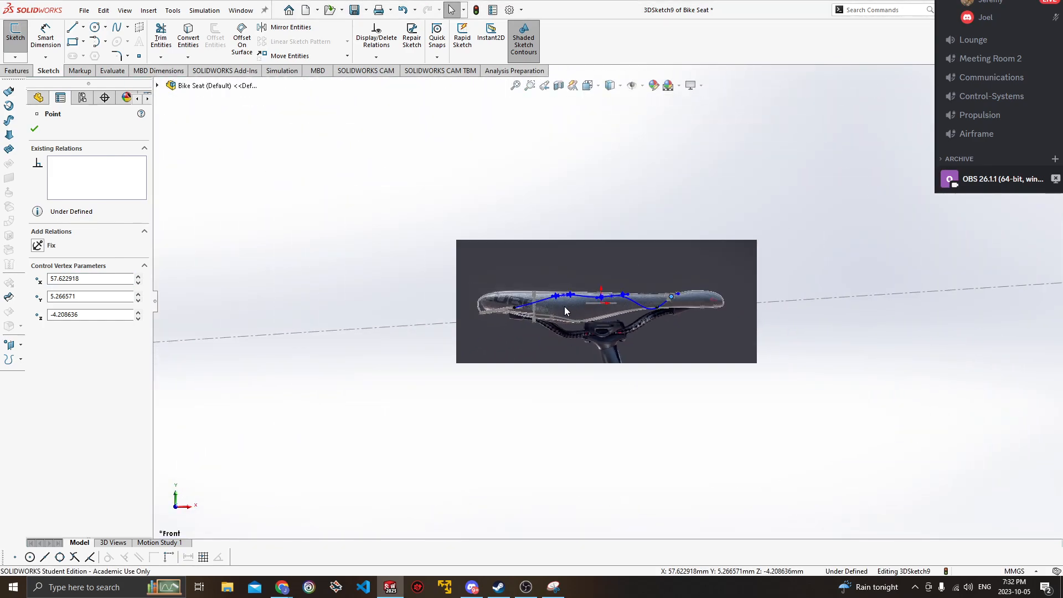
scroll(566, 307, down, 8)
ctrl+middle_drag(616, 293, 598, 331)
click(591, 297)
drag(592, 296, 597, 352)
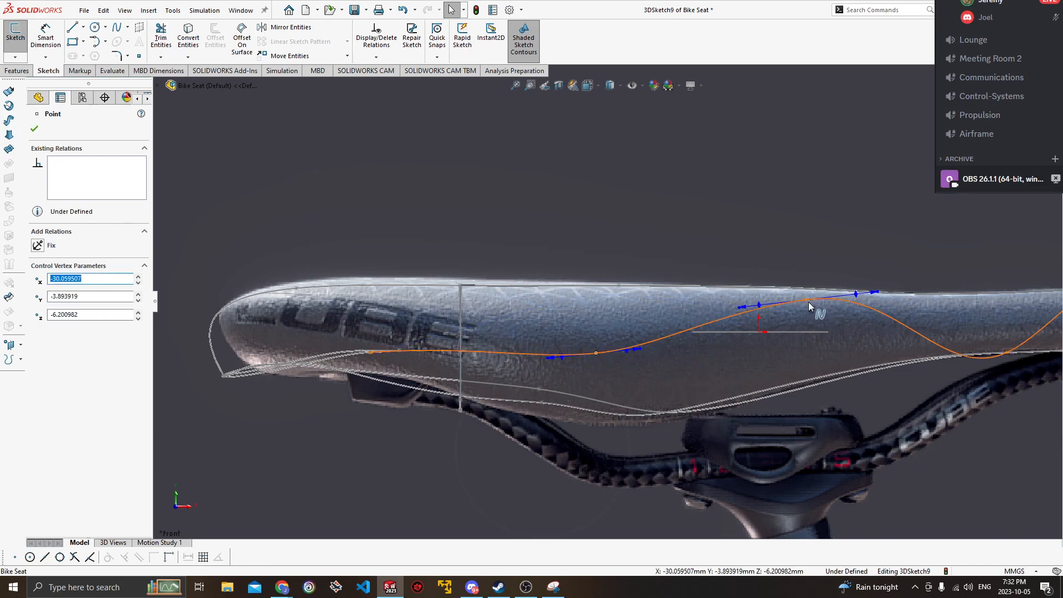
drag(808, 300, 809, 345)
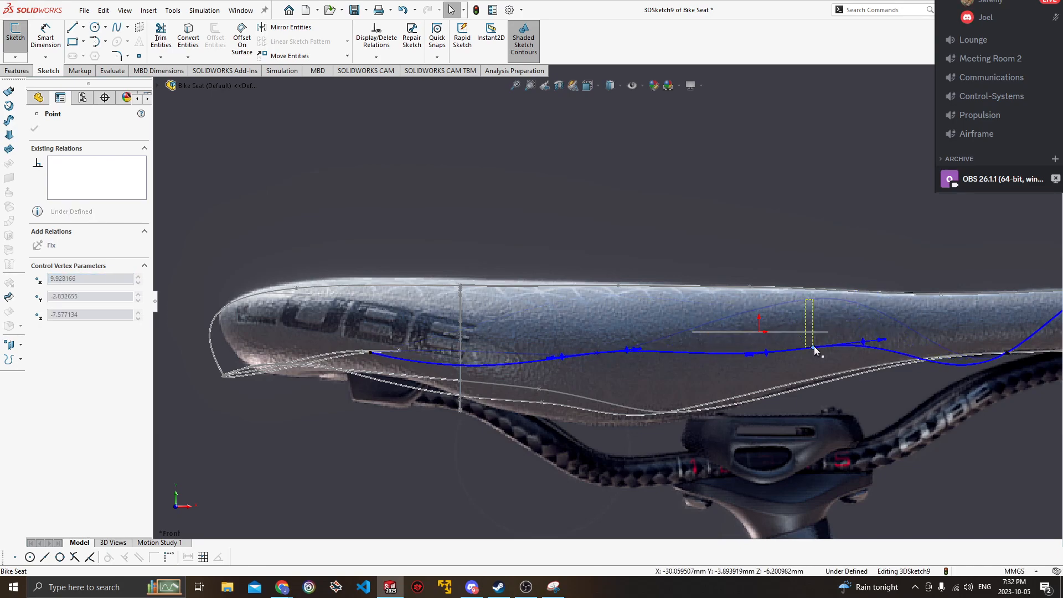
Flatten the tangent handles of the two lowered points and the rear end point so the spline runs nearly level.
click(814, 347)
click(874, 346)
drag(874, 344, 871, 347)
drag(443, 370, 460, 360)
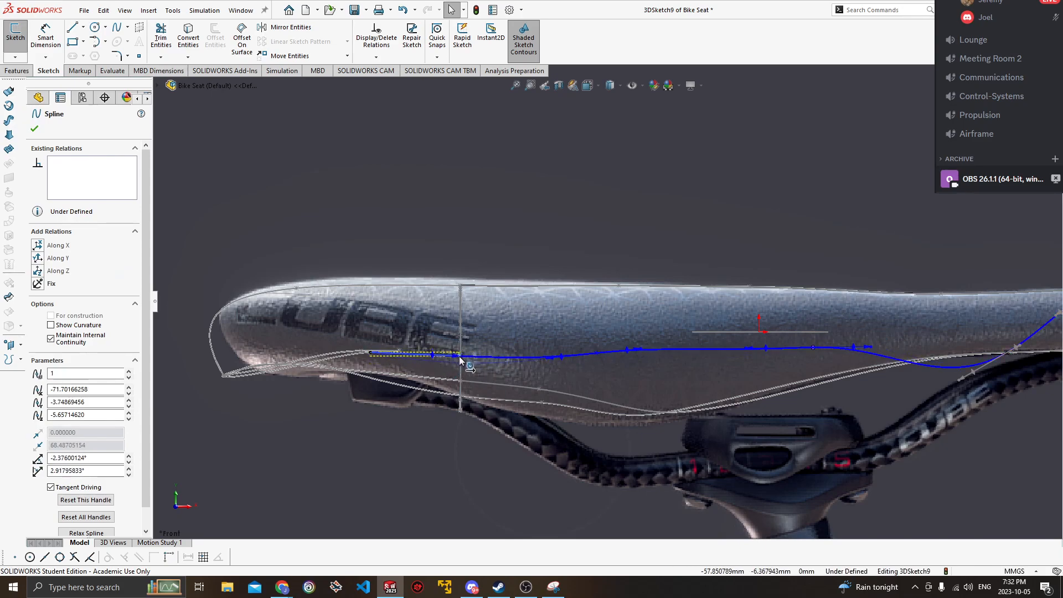
click(597, 351)
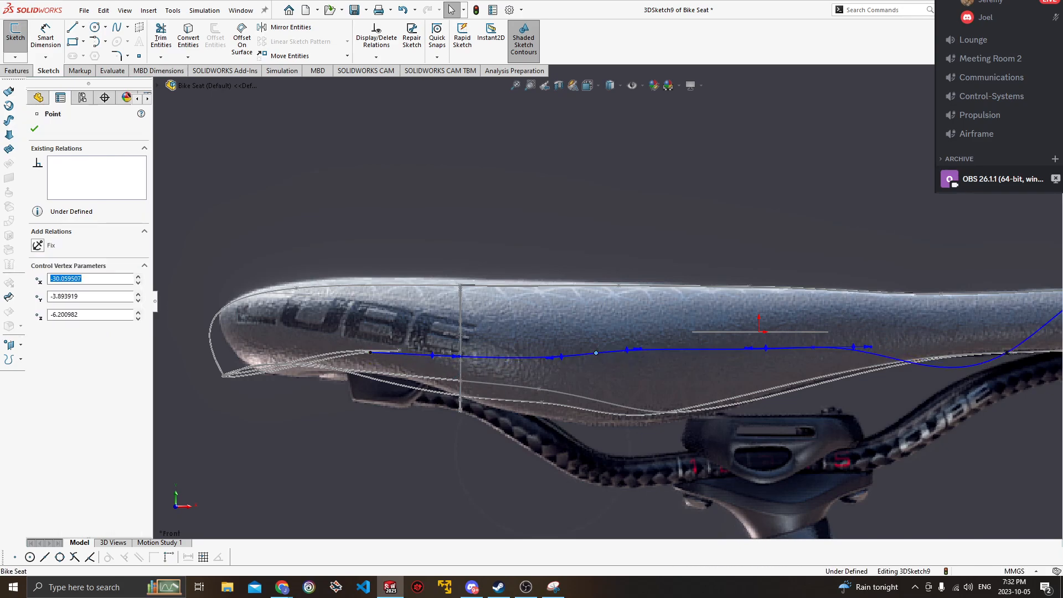
click(660, 351)
Try to raise the spline point held on the saddle's lower edge near the front, and undo the moves.
ctrl+middle_drag(769, 364, 548, 374)
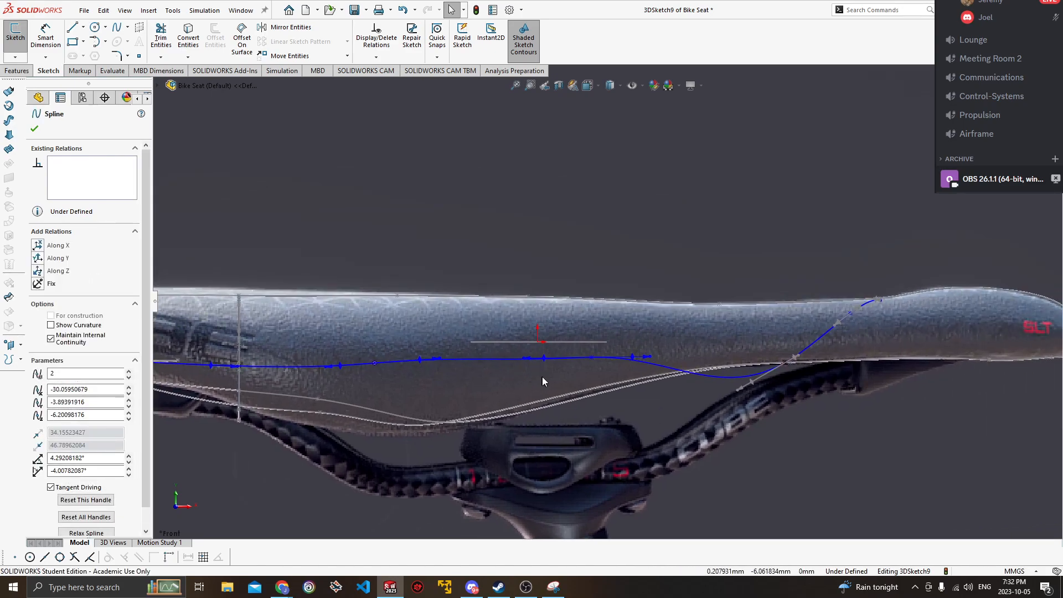
click(786, 364)
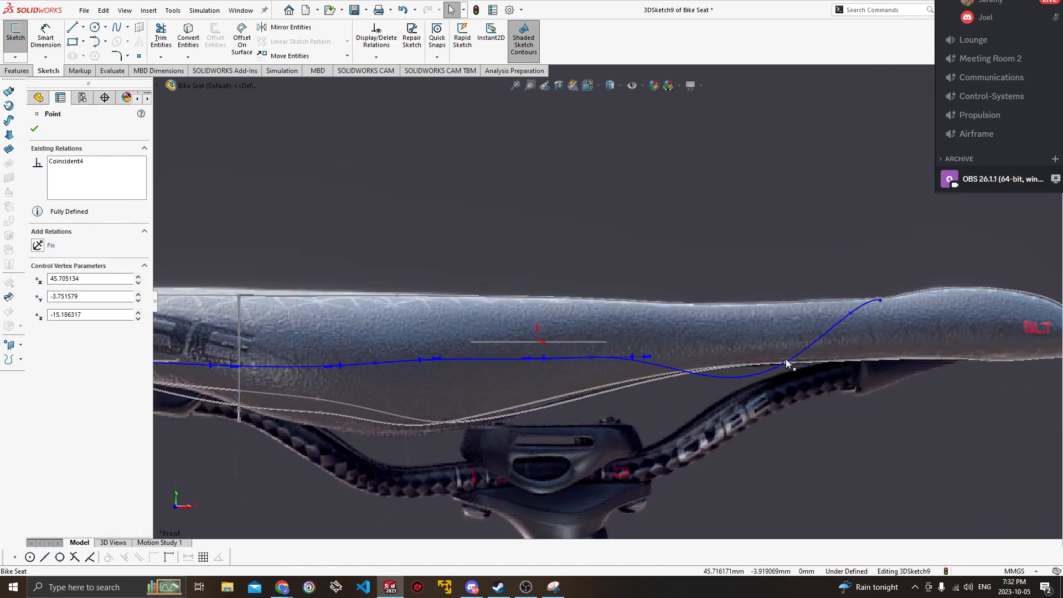
mouse_move(790, 362)
mouse_down()
mouse_move(801, 343)
mouse_move(797, 352)
mouse_up()
key(ctrl+z)
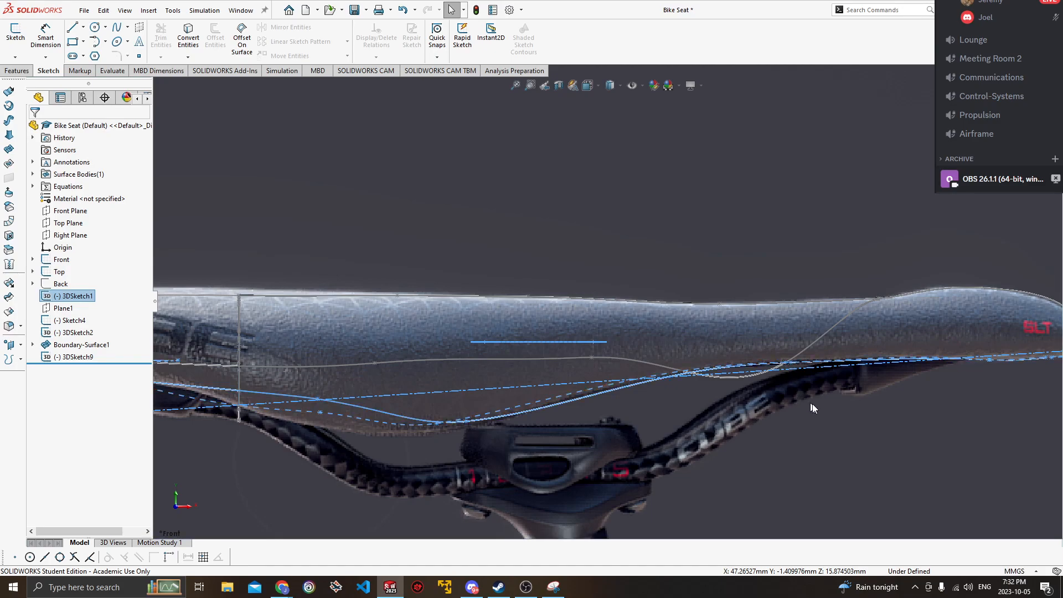
click(805, 403)
double_click(786, 364)
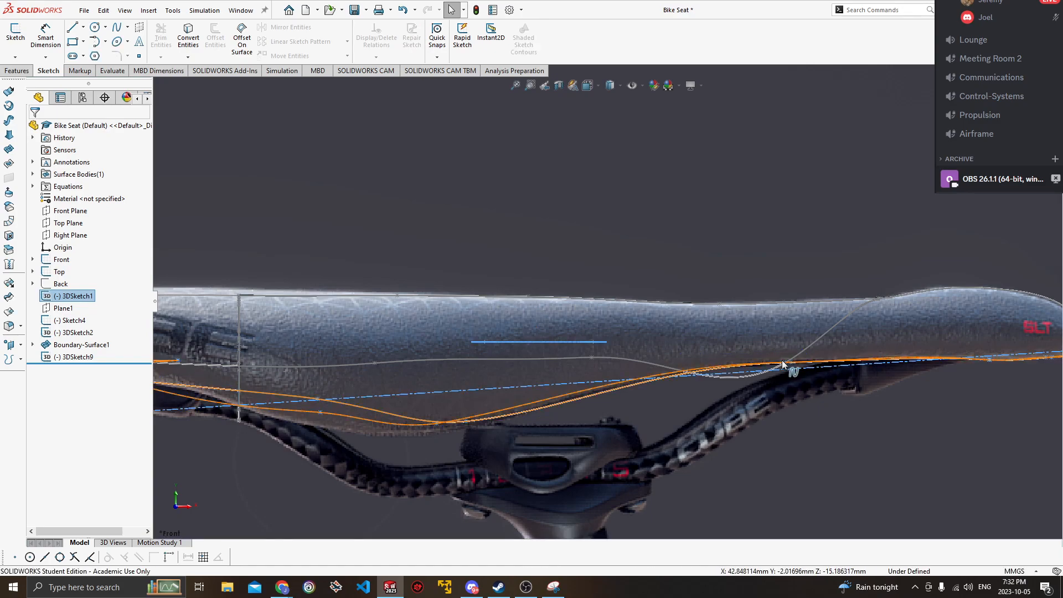
click(749, 378)
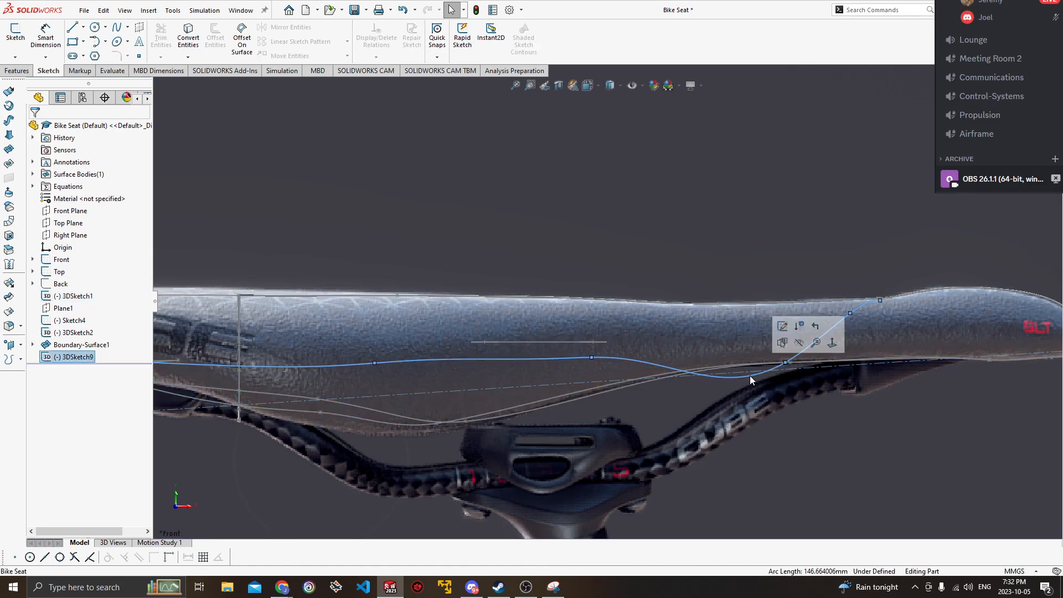
drag(773, 350, 774, 347)
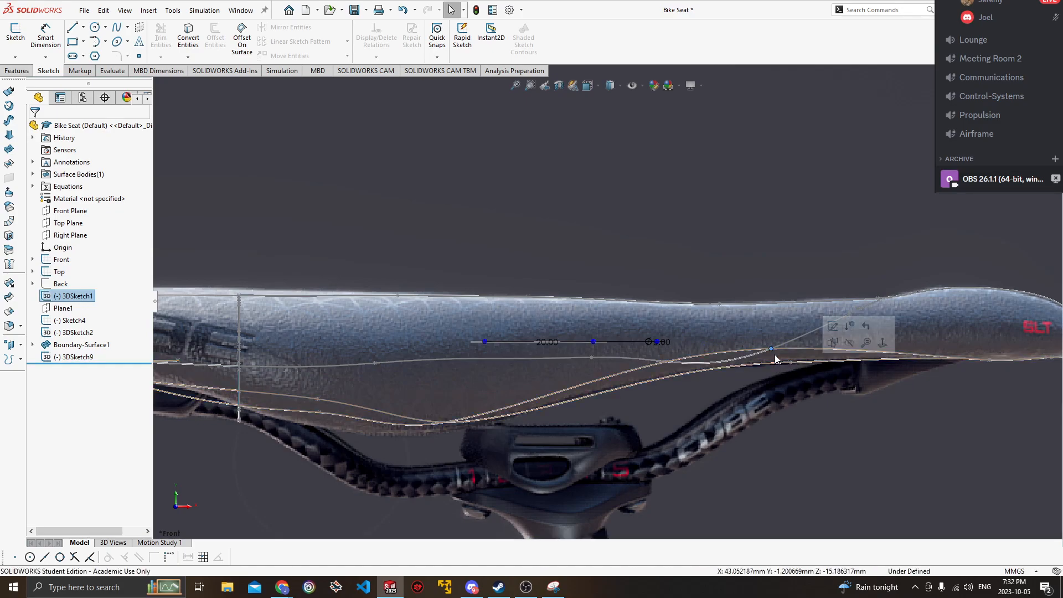
key(ctrl+z)
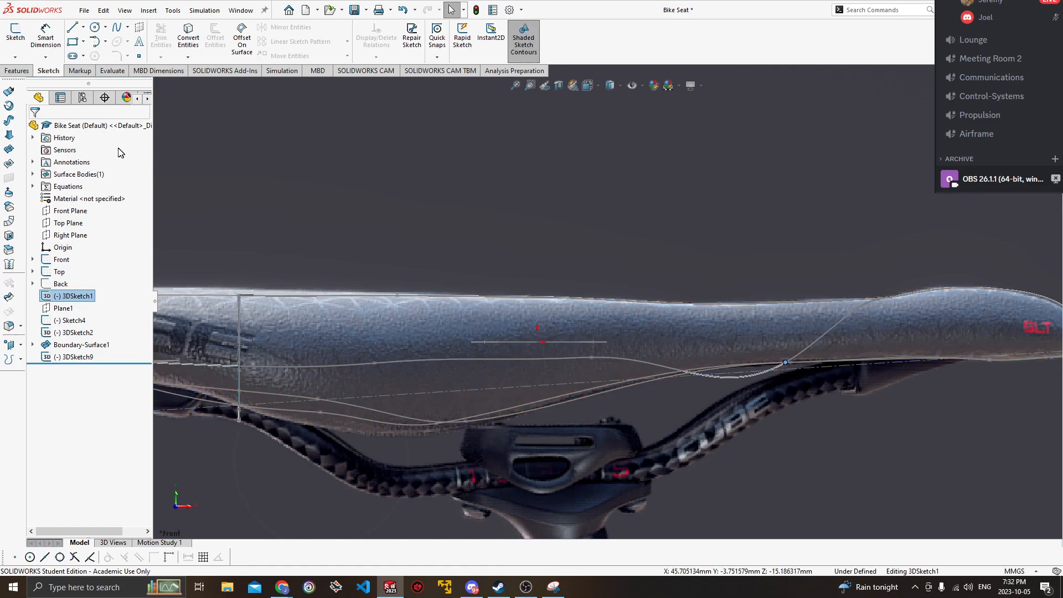
key(z)
key(z)
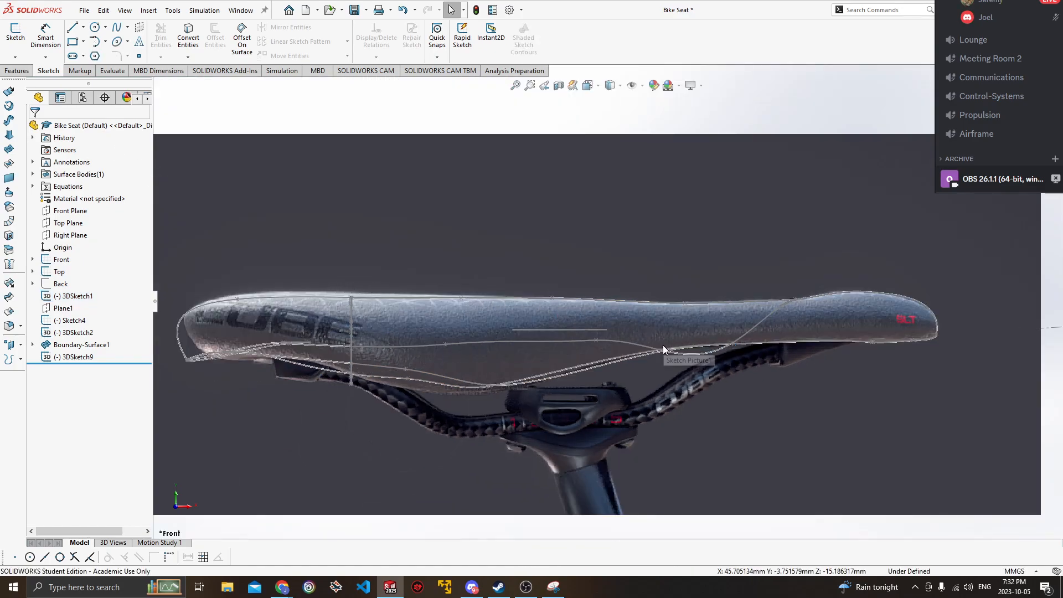
Reopen the channel spline sketch 3DSketch9 for editing.
click(652, 352)
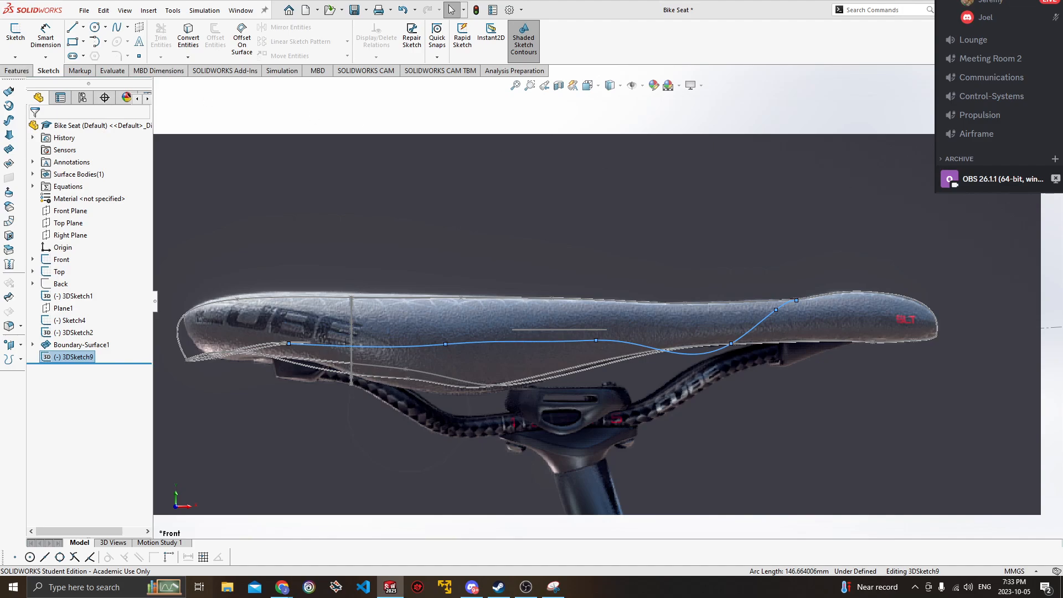
click(9, 55)
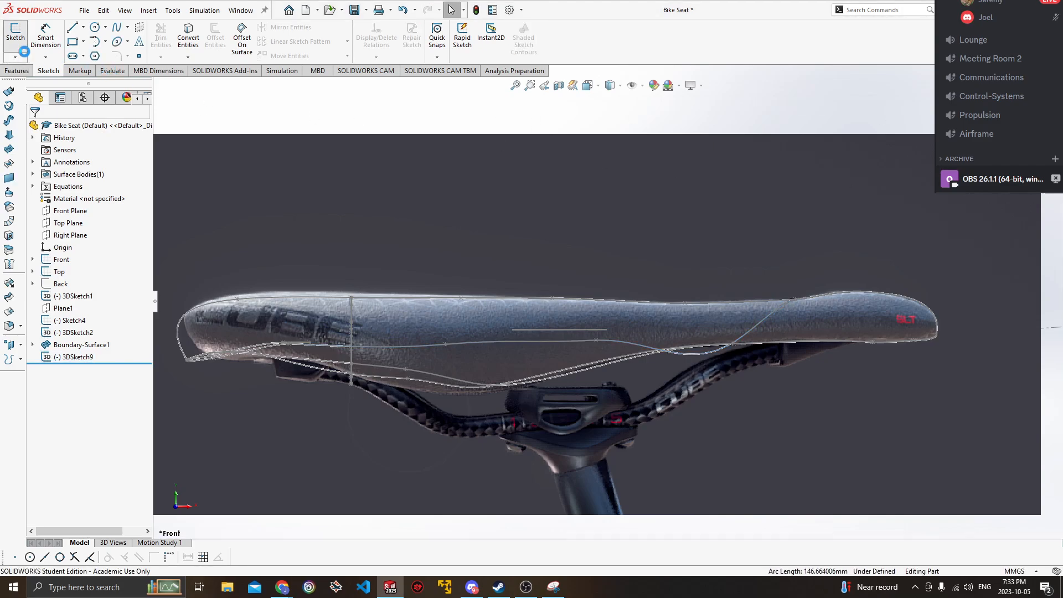
click(24, 52)
click(34, 129)
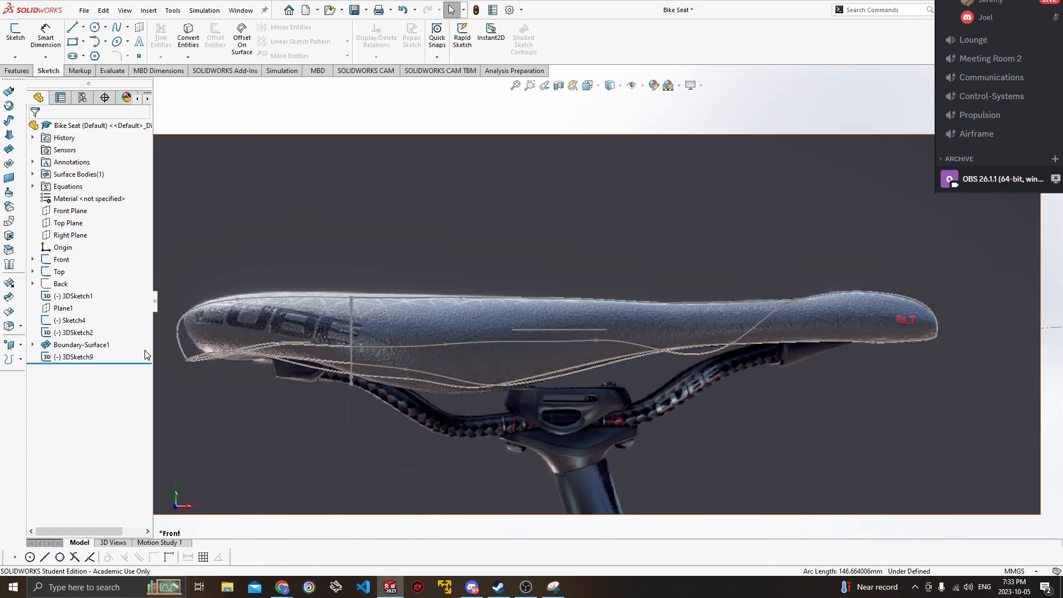
click(74, 360)
click(80, 328)
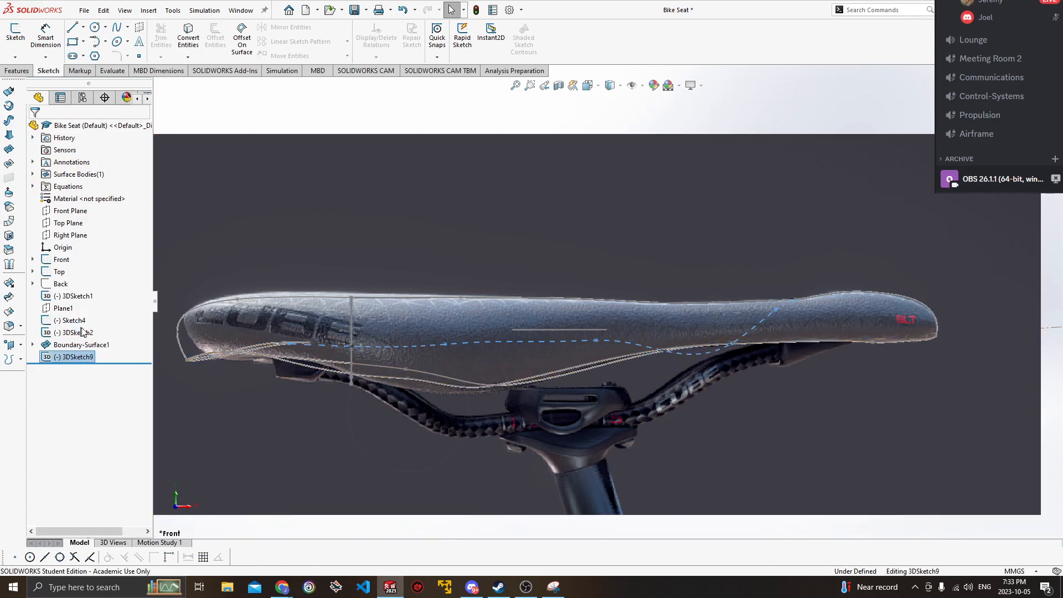
Delete the coincident relation on the spline point at the saddle's lower edge and raise the point to about Y -0.5 mm.
click(730, 343)
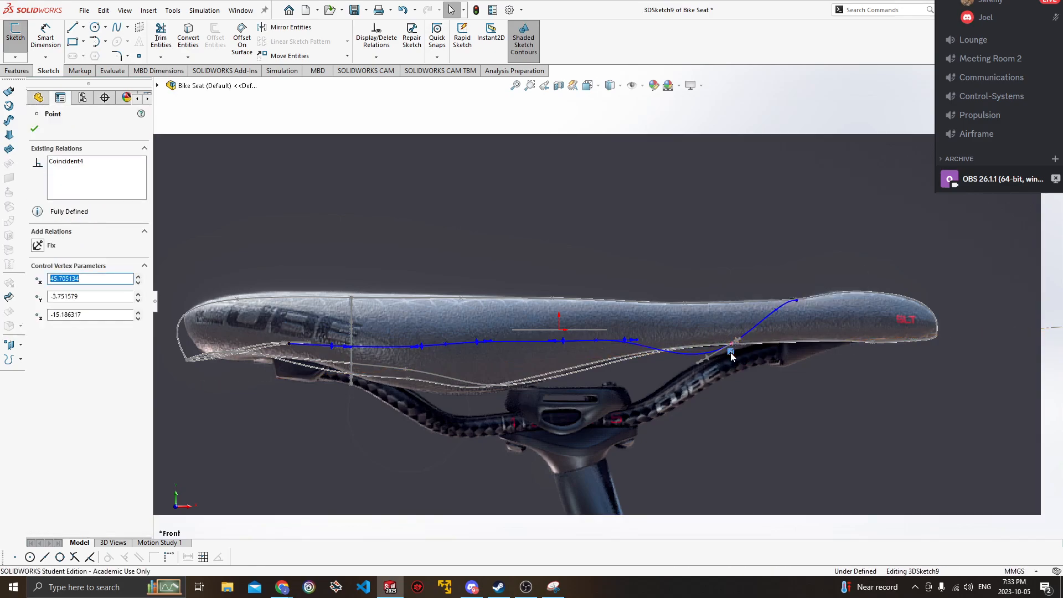
drag(731, 350, 702, 313)
scroll(737, 337, down, 4)
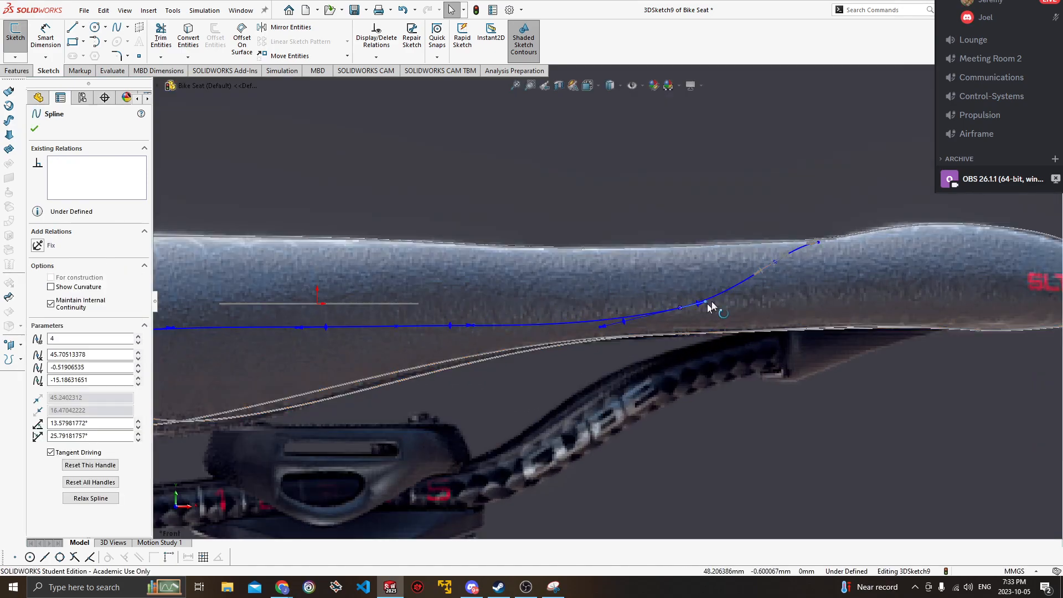
Shift the spline point nearest the front end to about X 53.9, Y 3.9 mm and the freed point behind it to about X 40.9, Y -2.5 mm.
click(762, 270)
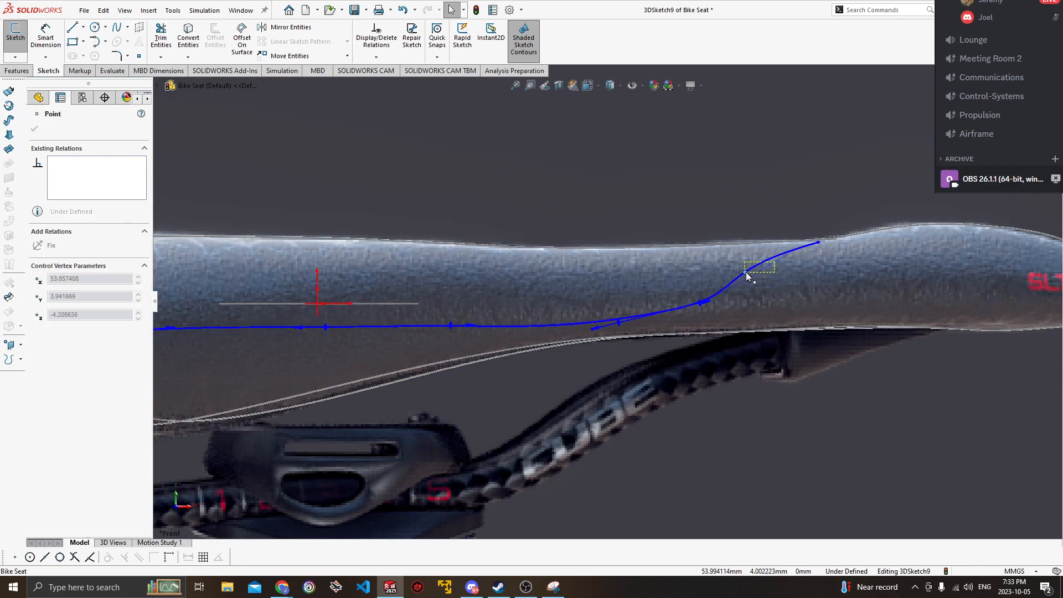
drag(710, 301, 703, 297)
drag(648, 323, 677, 325)
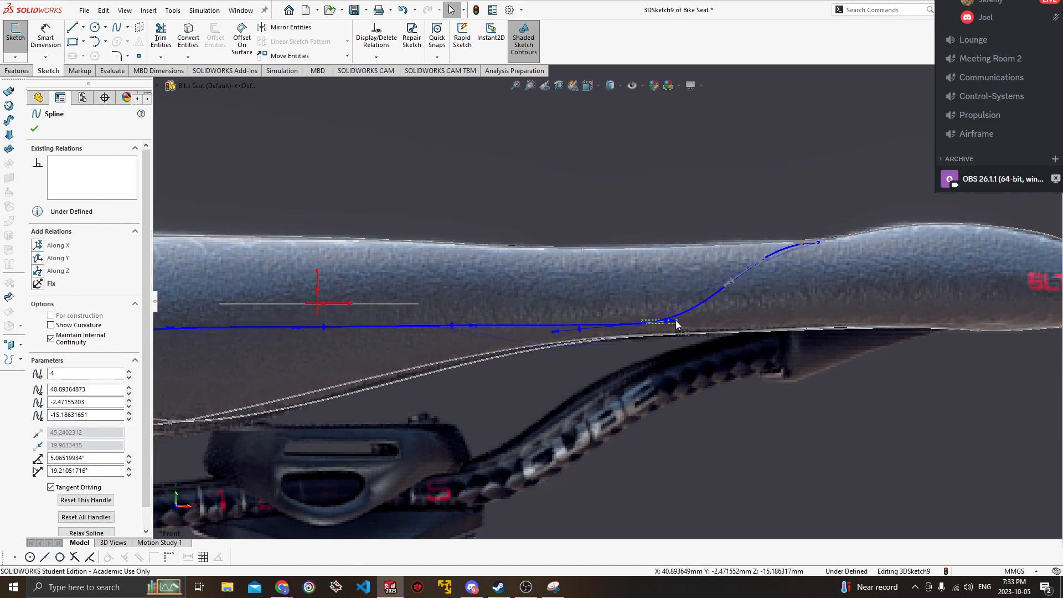
In the top view, move the freed spline point inward to the channel edge at about X 39.5, Z -6.3 mm, and exit the sketch.
click(696, 196)
scroll(700, 218, up, 5)
middle_drag(700, 218, 764, 367)
key(space)
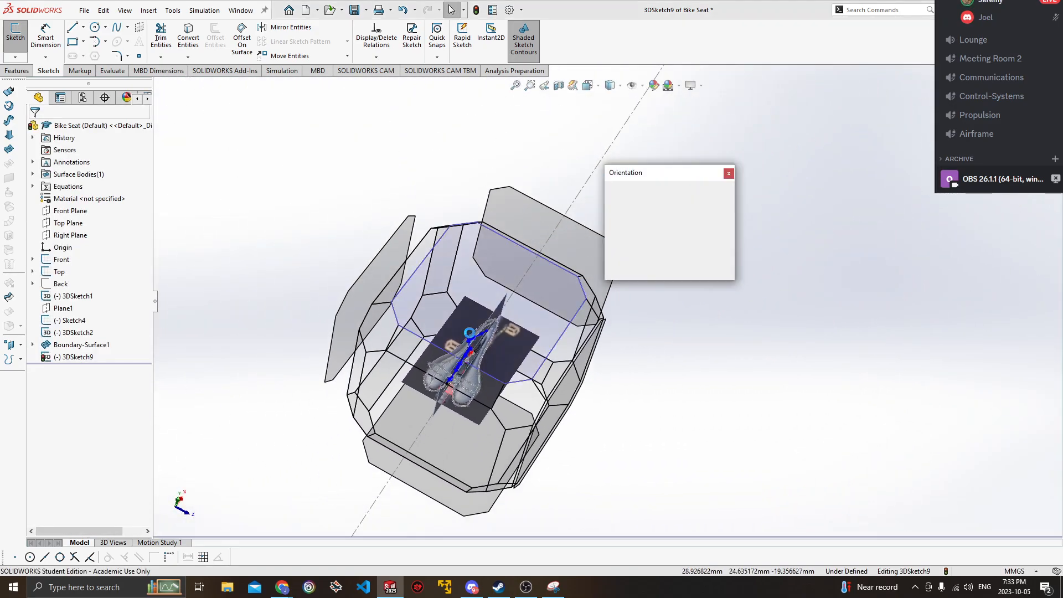
click(469, 333)
drag(570, 244, 580, 266)
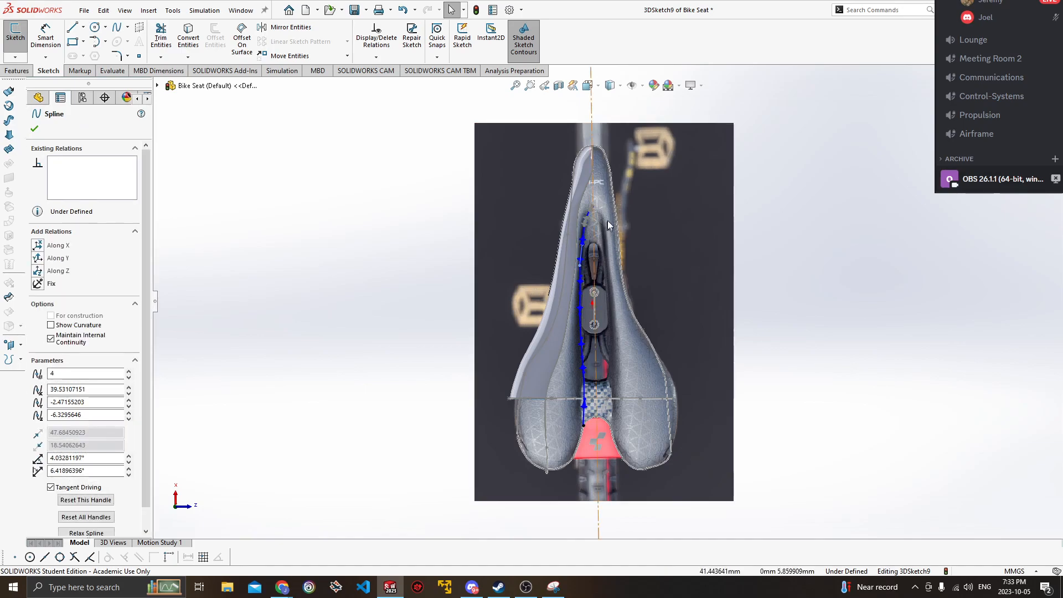
click(835, 249)
mouse_move(835, 249)
middle_down()
mouse_move(800, 230)
mouse_move(840, 231)
mouse_move(707, 207)
mouse_move(823, 209)
middle_up()
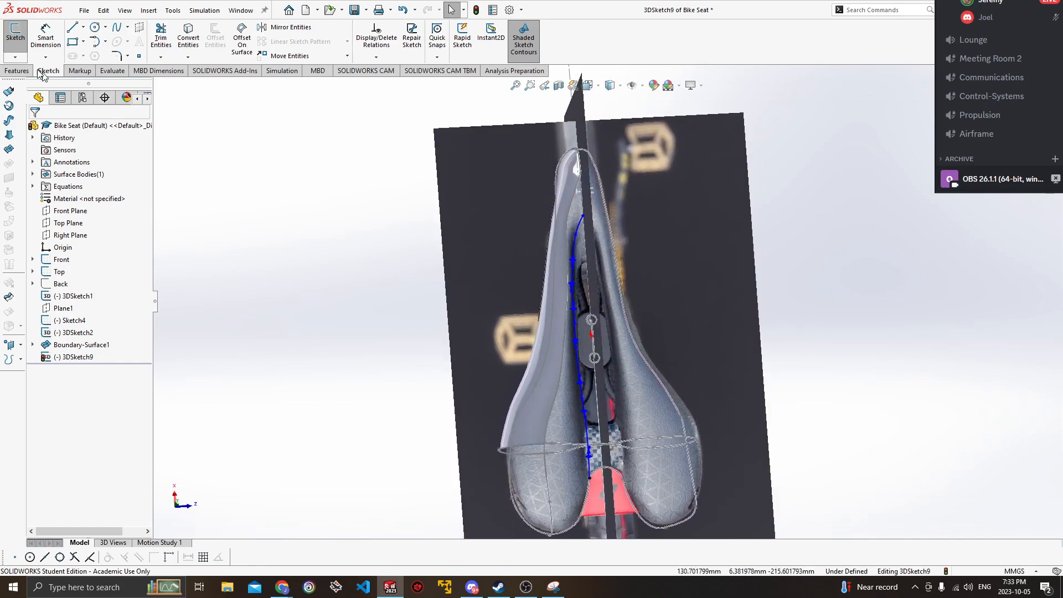
click(21, 51)
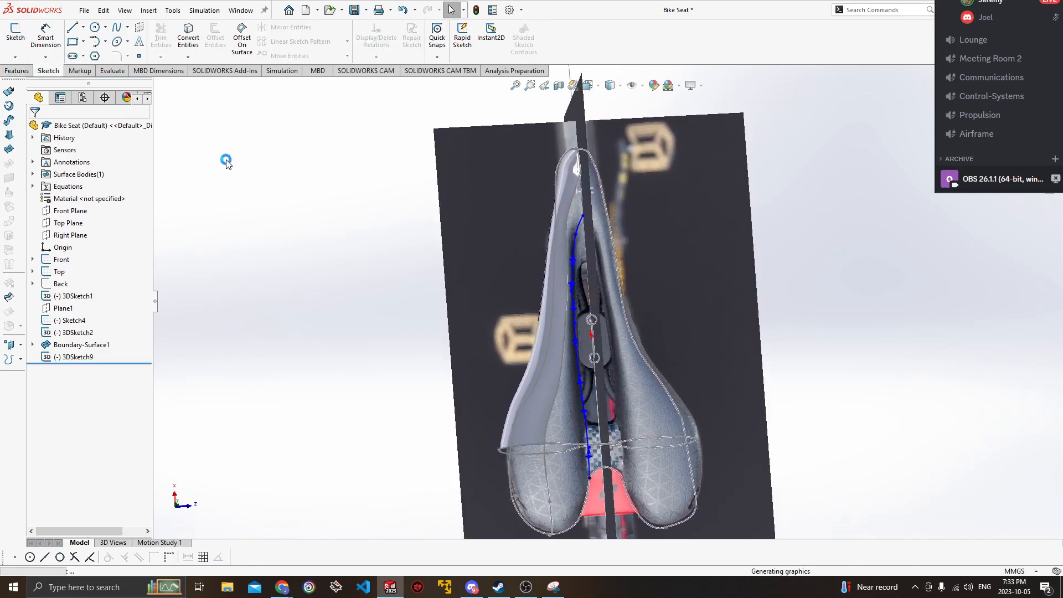
In a new 3D sketch, draw a two-point spline from the saddle surface's front inner corner to the channel spline's front end.
ctrl+middle_drag(585, 200, 581, 226)
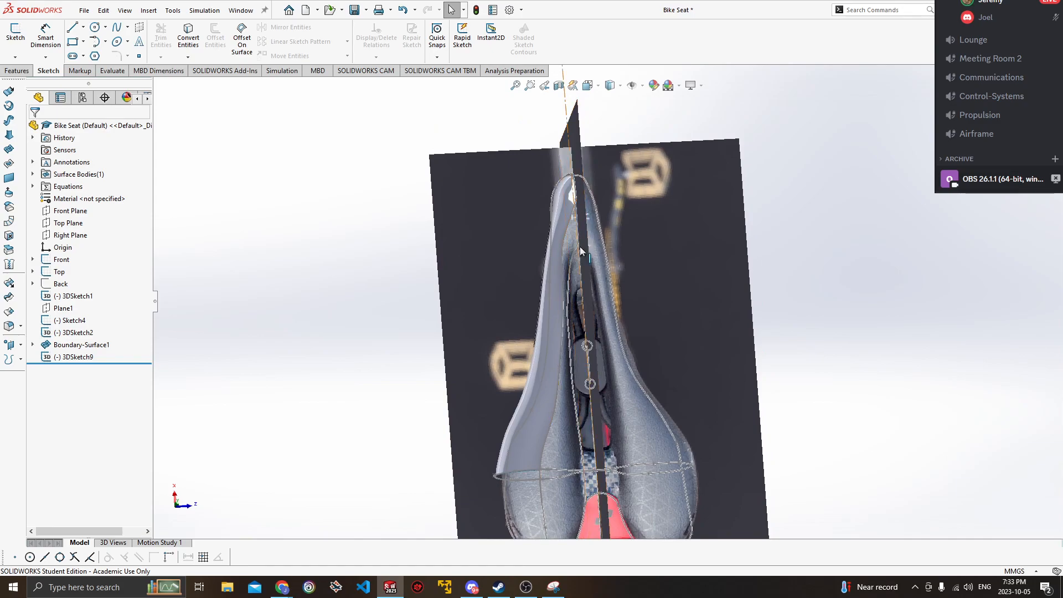
click(15, 57)
click(22, 84)
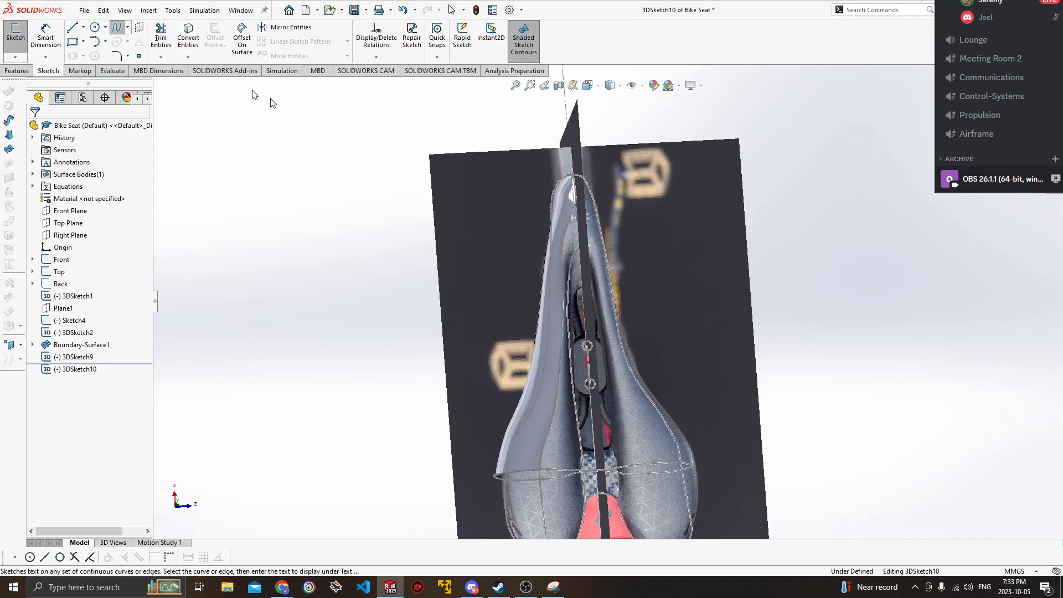
scroll(611, 283, up, 4)
scroll(605, 177, down, 7)
scroll(612, 223, up, 1)
scroll(590, 281, down, 4)
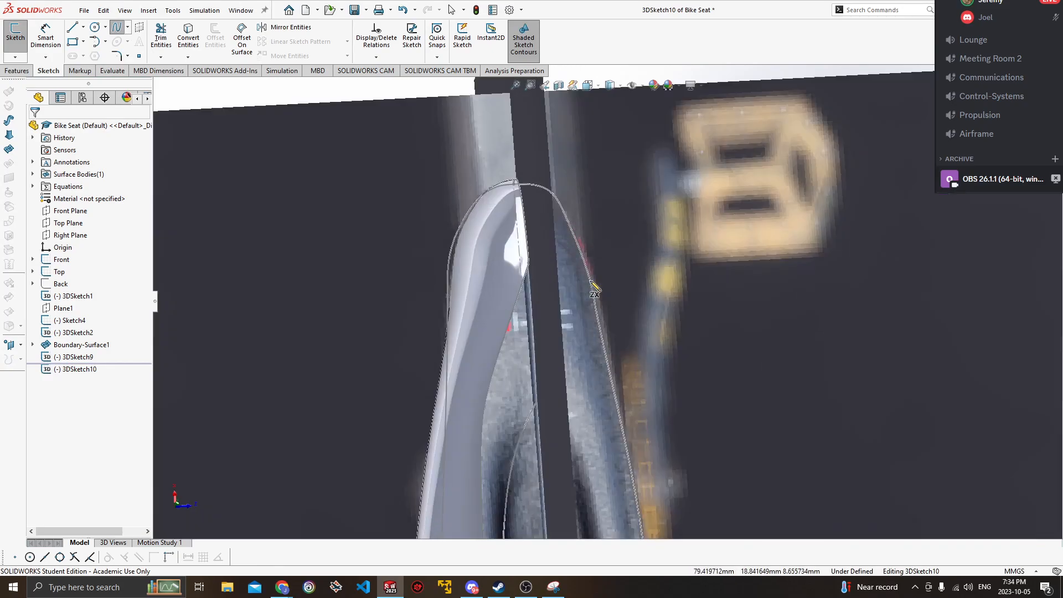
scroll(594, 288, down, 1)
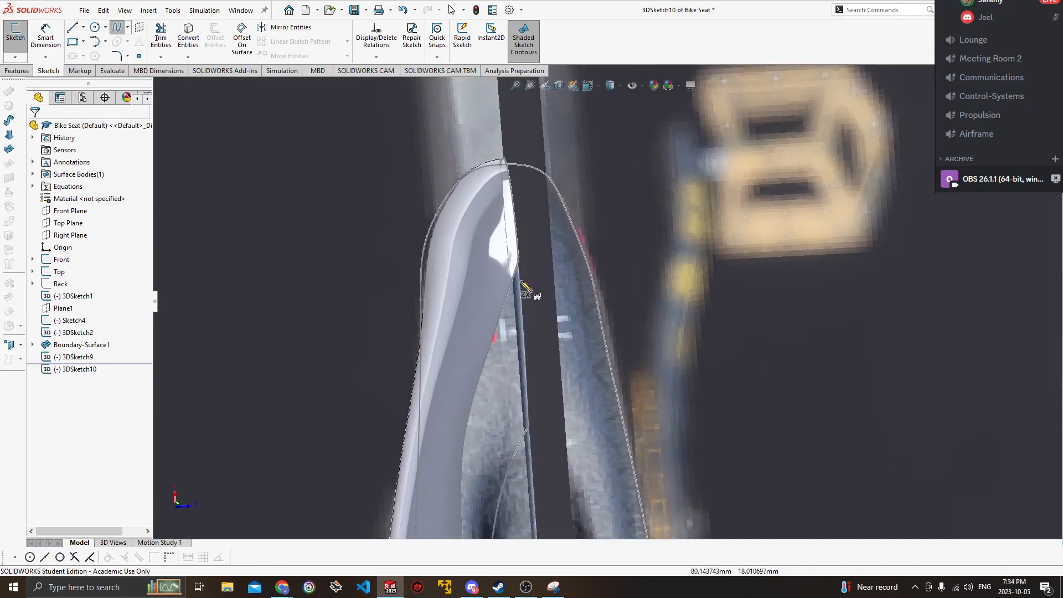
click(527, 429)
mouse_move(576, 406)
middle_down()
mouse_move(560, 386)
mouse_move(567, 396)
middle_up()
key(Escape)
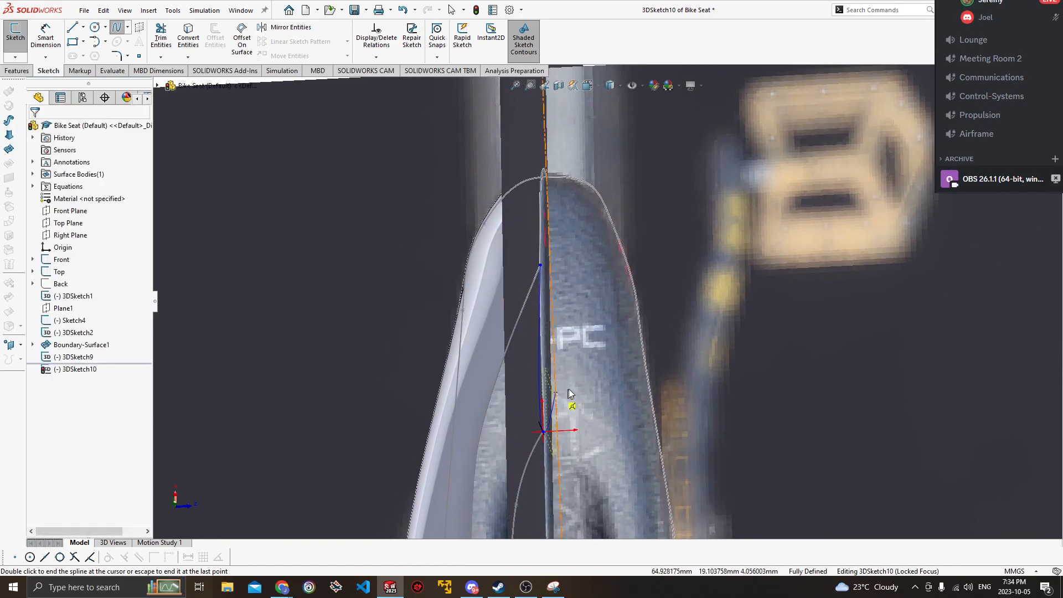
In the side view, adjust the connecting spline's rear tangent handle to follow the saddle's upper outline, and exit the sketch.
scroll(602, 313, up, 5)
middle_drag(607, 360, 550, 350)
key(space)
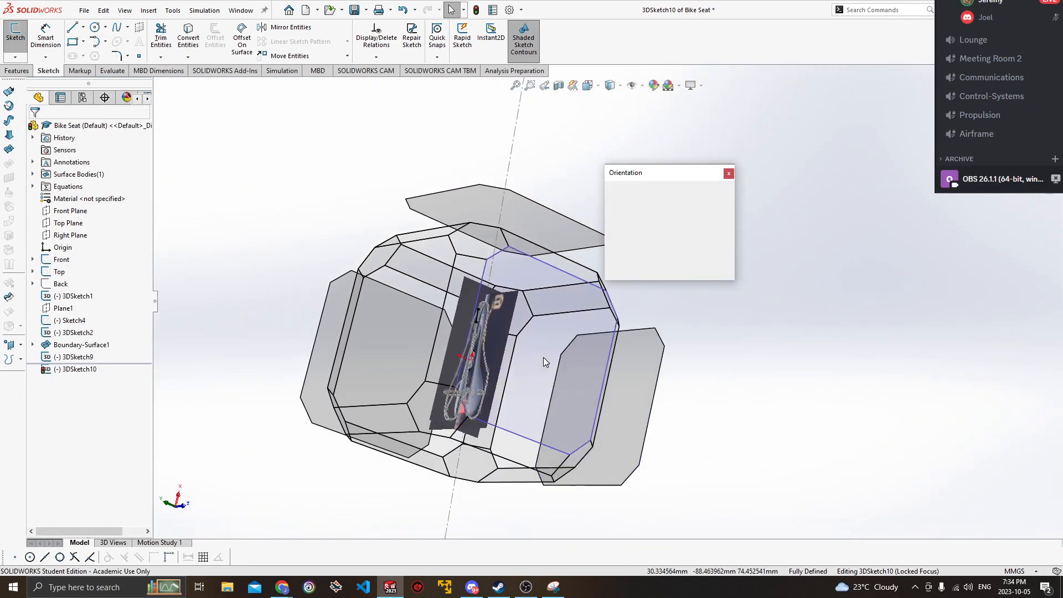
click(544, 357)
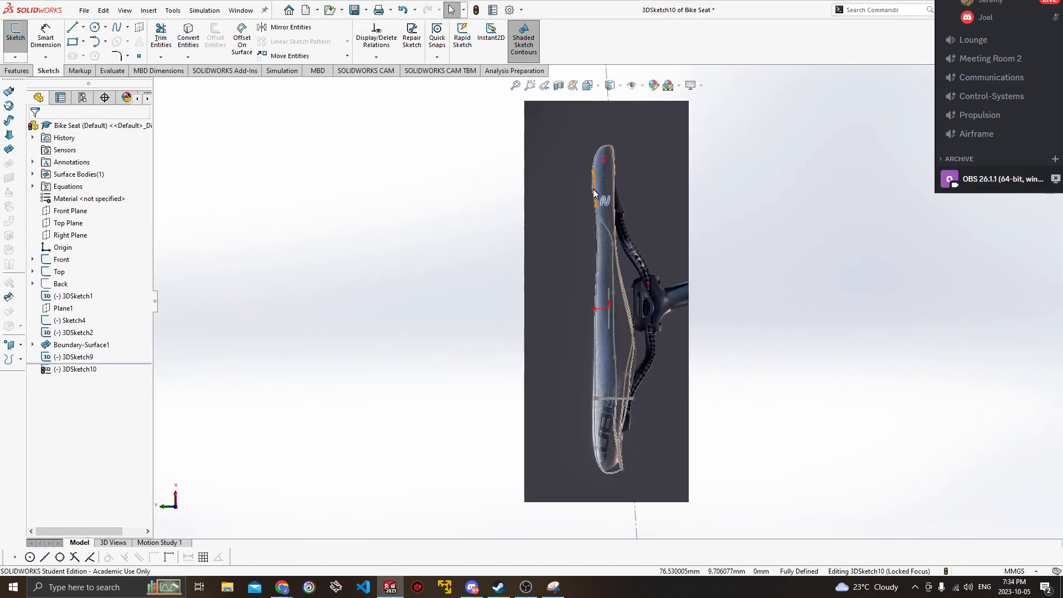
click(593, 188)
scroll(595, 217, down, 6)
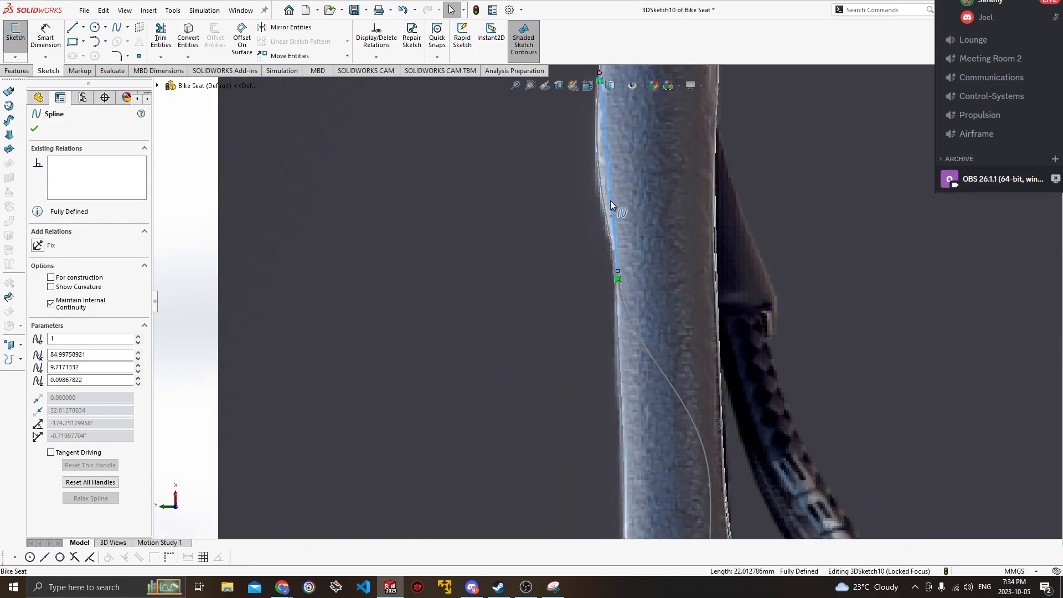
click(610, 193)
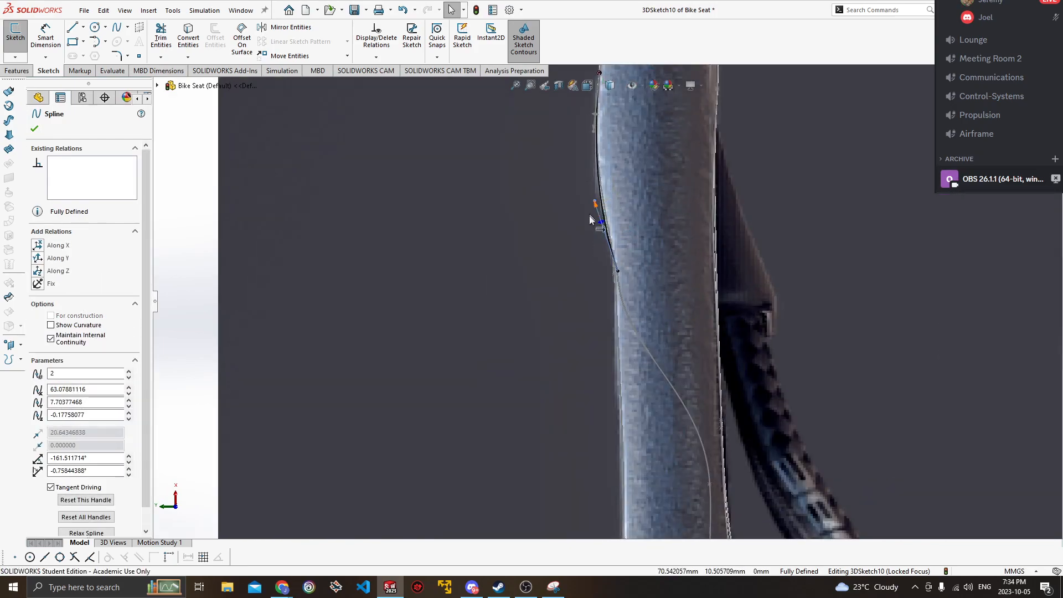
scroll(590, 212, up, 5)
key(Escape)
scroll(679, 298, up, 3)
middle_drag(679, 297, 737, 299)
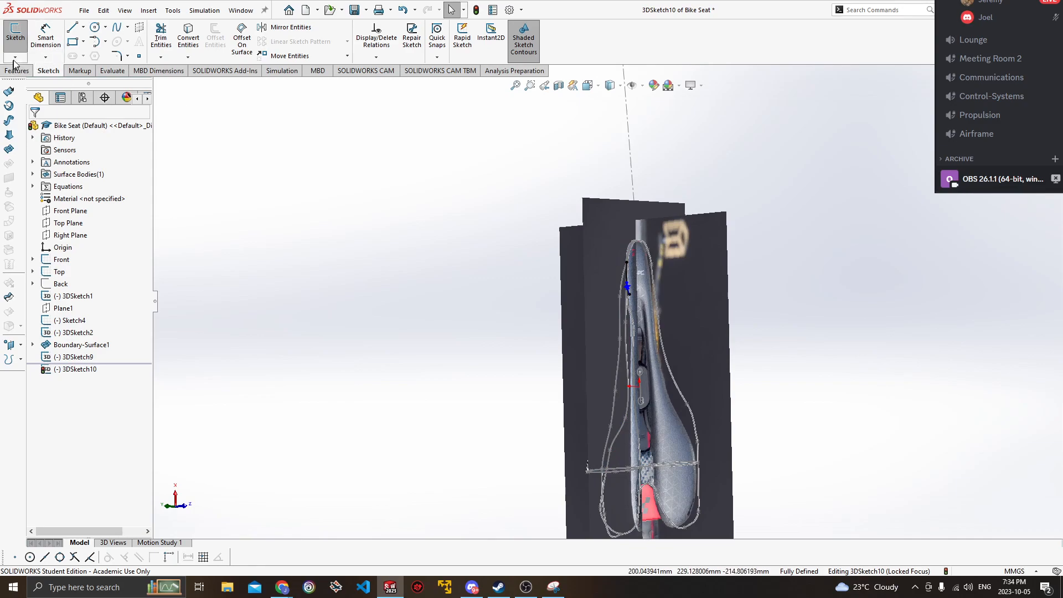
click(17, 40)
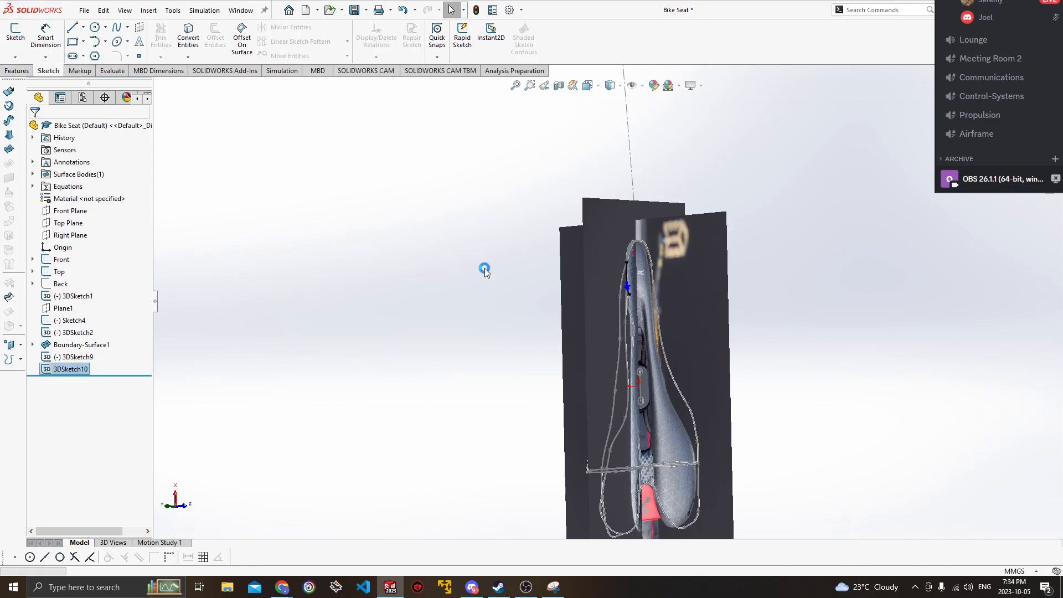
Examine the boundary surface and the surrounding guide curves from the saddle's nose to its open rear end.
scroll(599, 301, up, 5)
middle_drag(604, 304, 721, 334)
click(698, 411)
scroll(698, 413, down, 5)
middle_drag(698, 413, 757, 414)
scroll(757, 413, down, 2)
ctrl+middle_drag(584, 328, 711, 418)
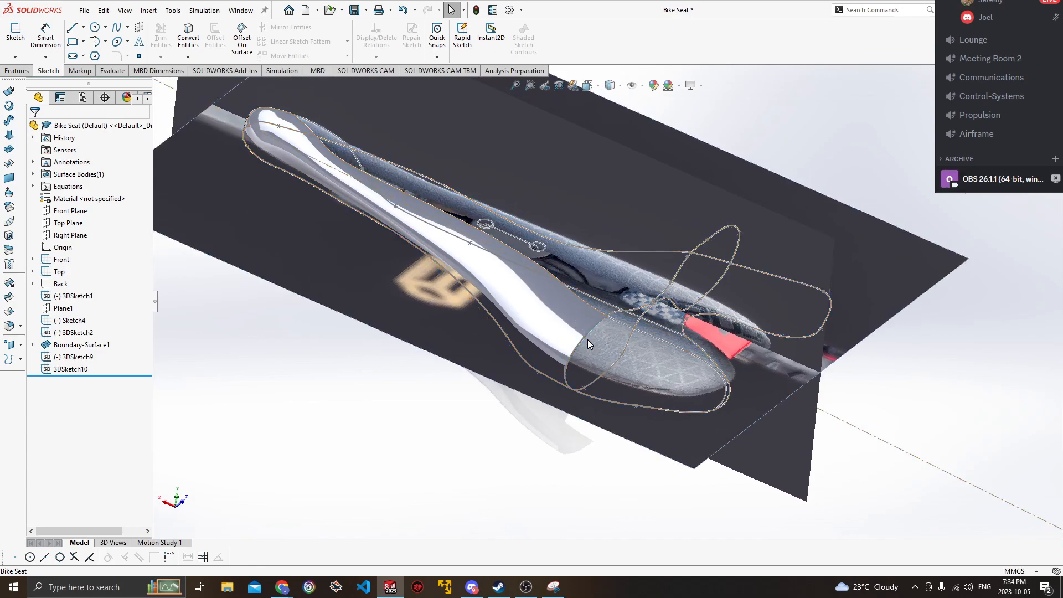
middle_drag(589, 336, 556, 462)
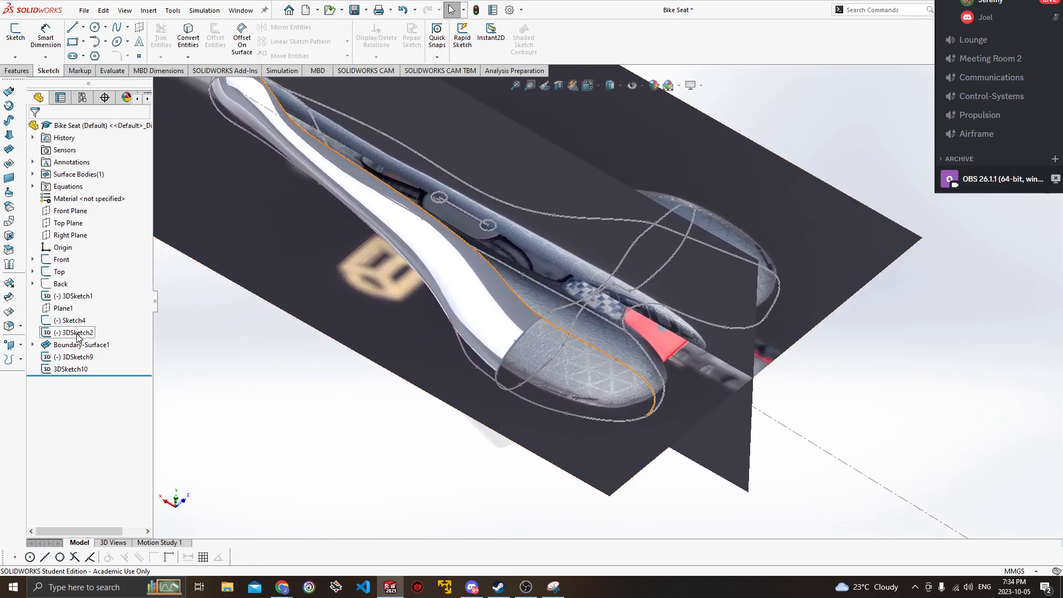
click(20, 57)
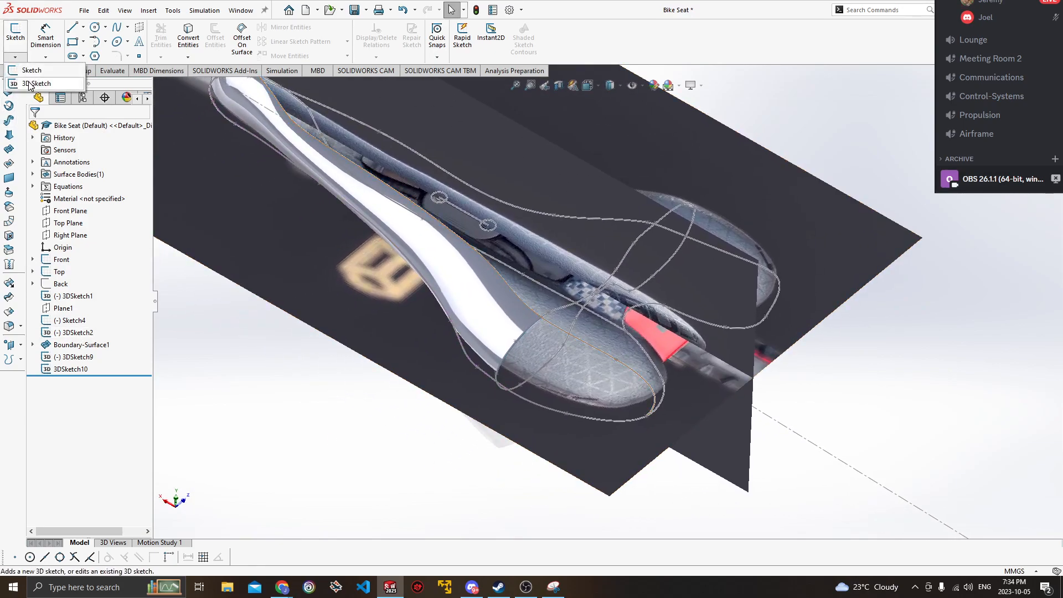
click(9, 162)
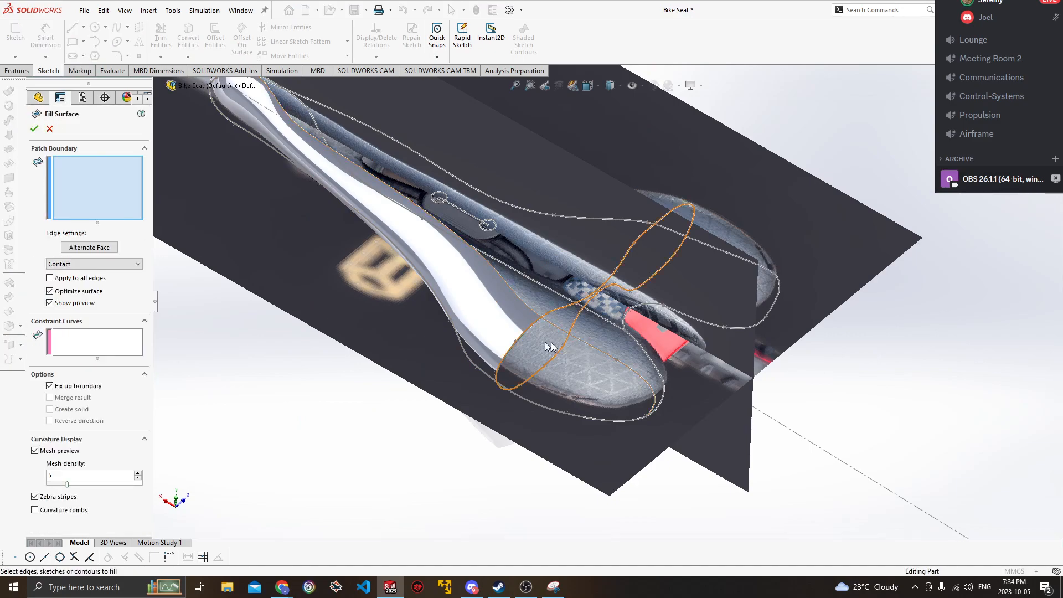
click(525, 334)
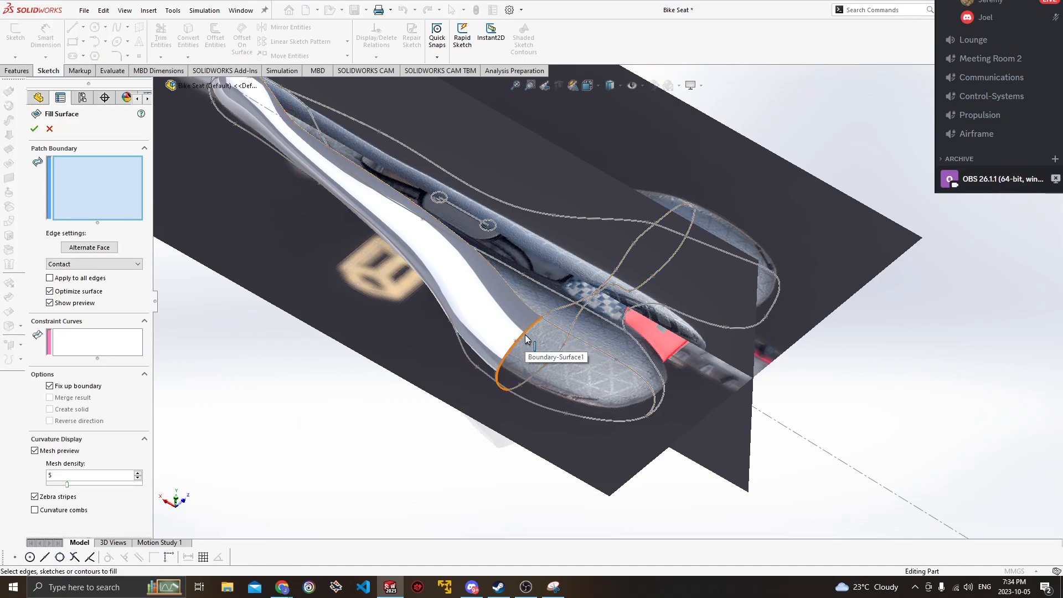
click(580, 345)
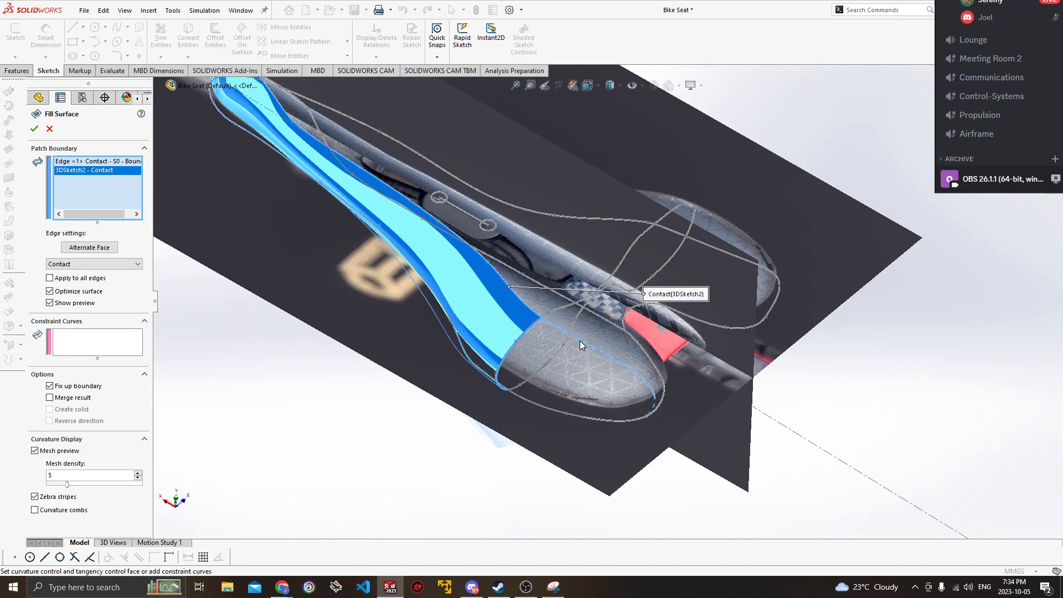
click(561, 414)
middle_drag(508, 435, 507, 378)
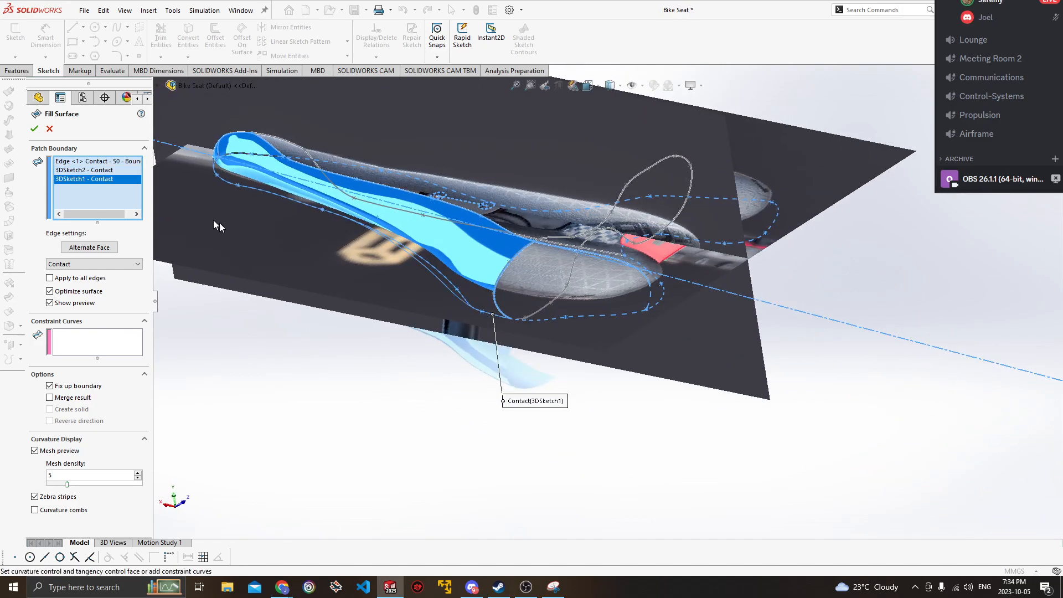
click(49, 128)
In a new 3D sketch, convert the saddle's inner profile curve from 3DSketch2 into a sketch entity and exit the sketch.
middle_drag(220, 289, 408, 436)
click(15, 57)
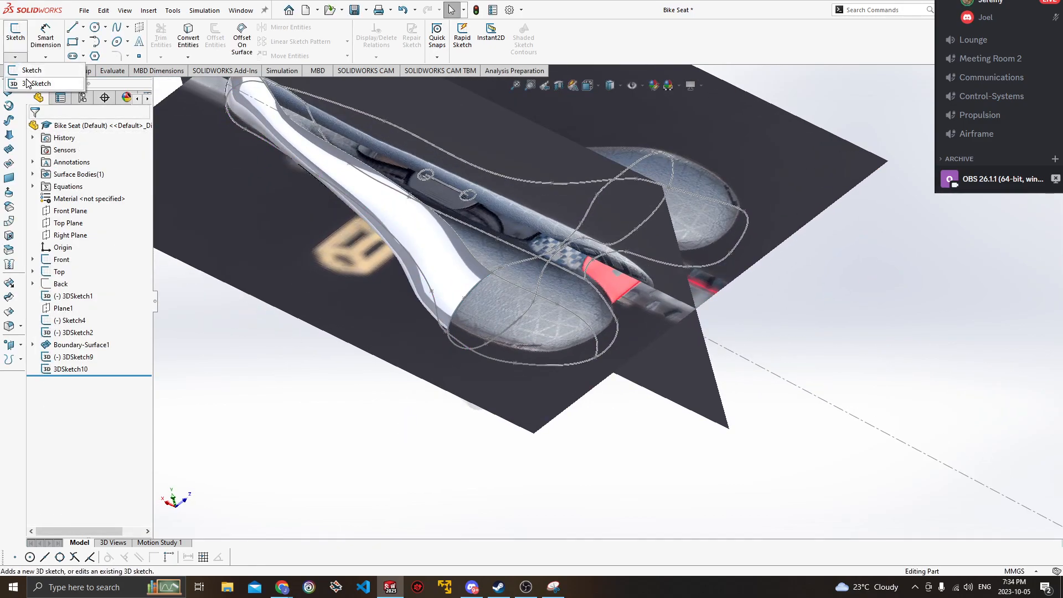
click(25, 78)
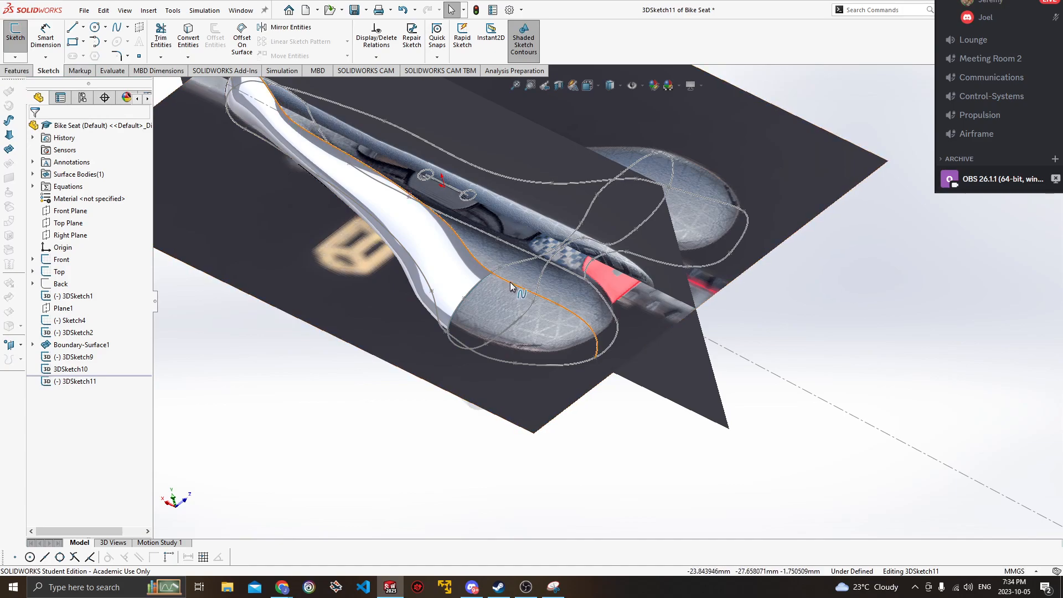
click(401, 268)
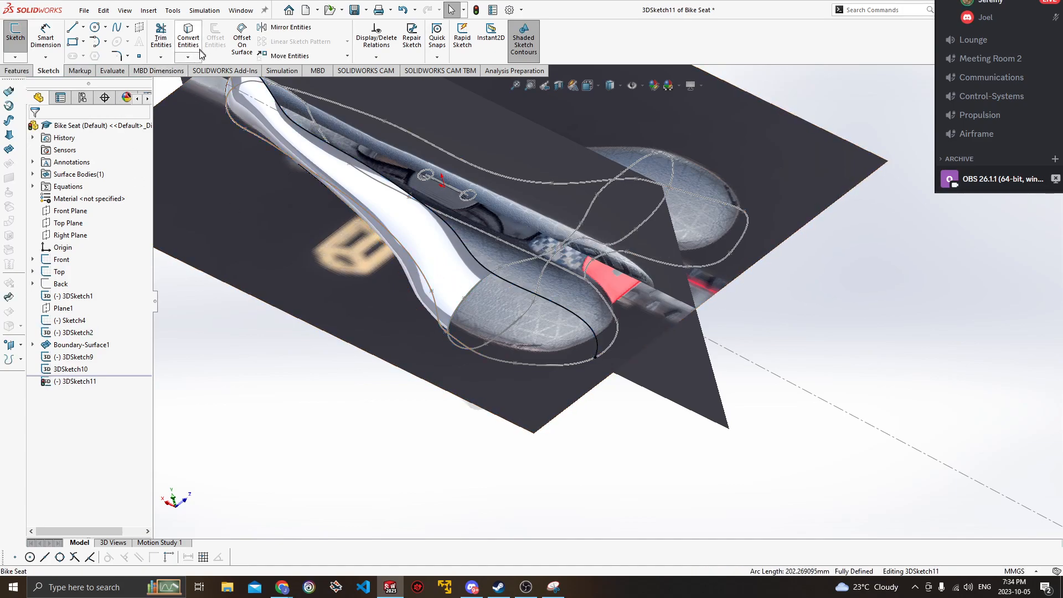
click(16, 35)
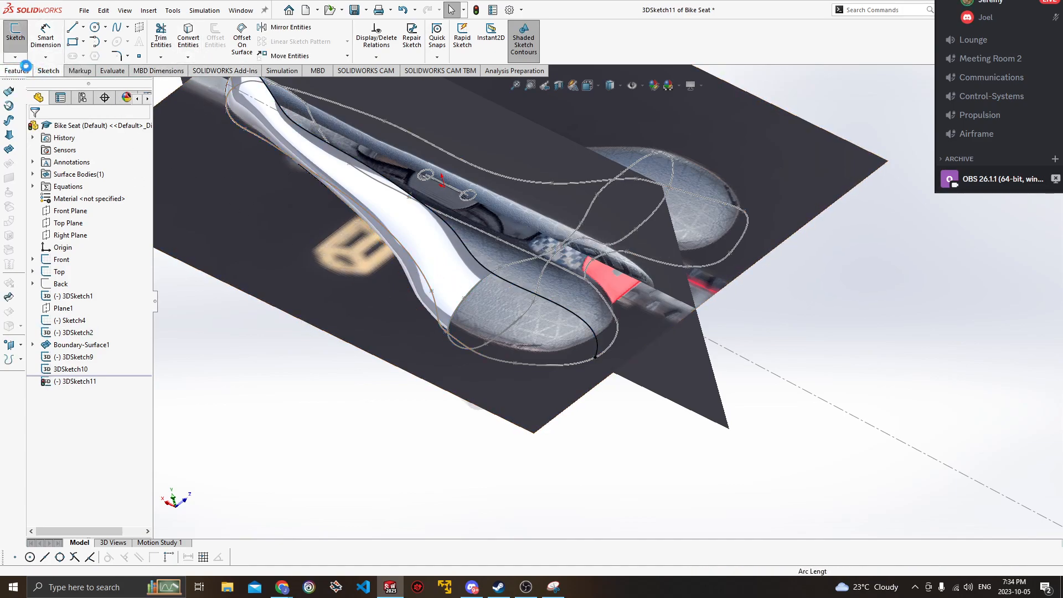
click(185, 315)
In another new 3D sketch, convert the saddle's full outer outline from 3DSketch1 and exit the sketch.
click(14, 58)
click(27, 85)
click(526, 365)
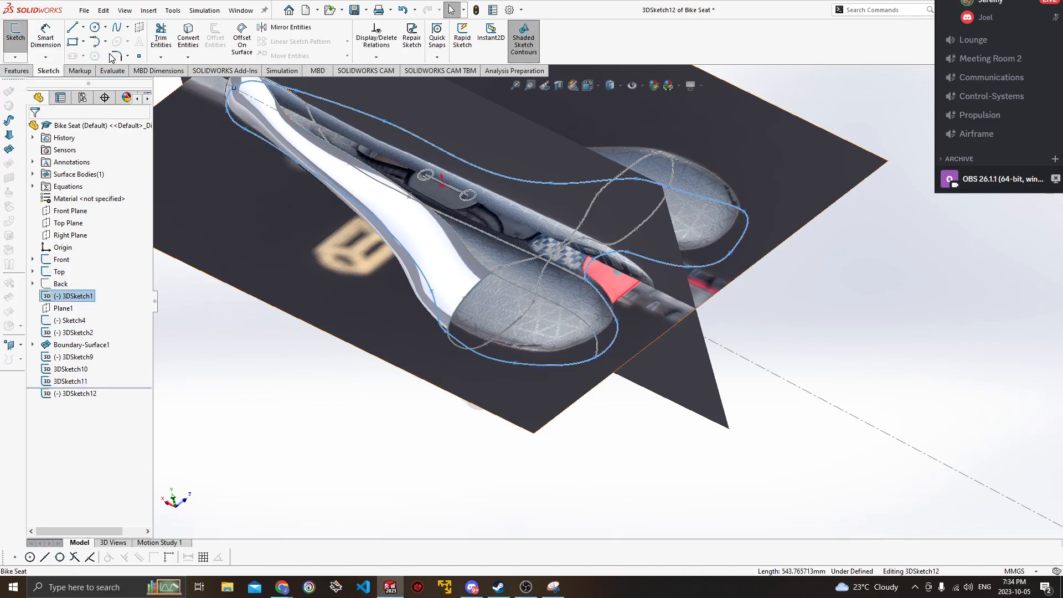
click(188, 36)
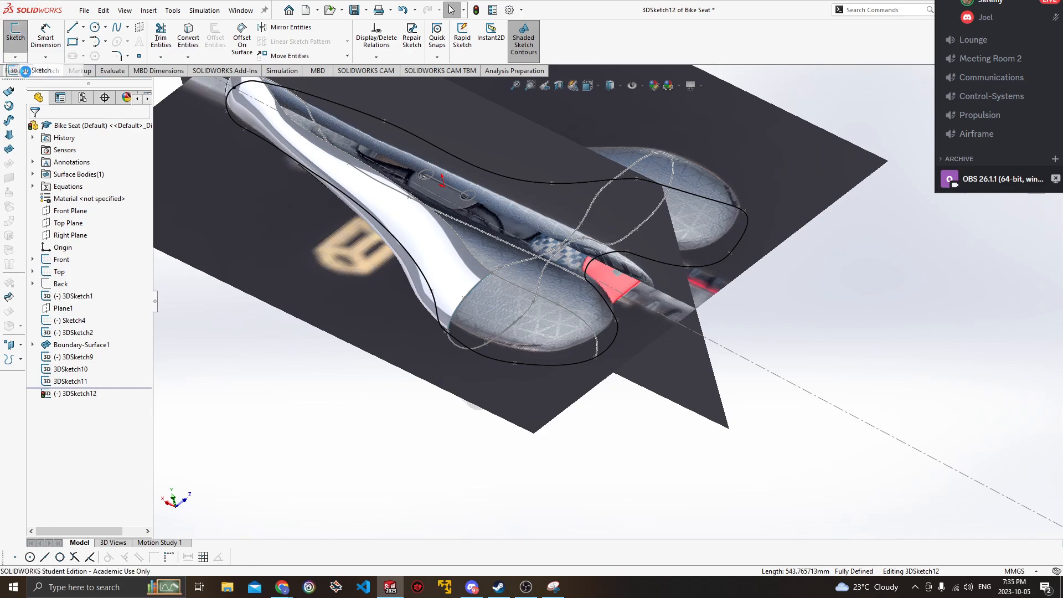
click(323, 416)
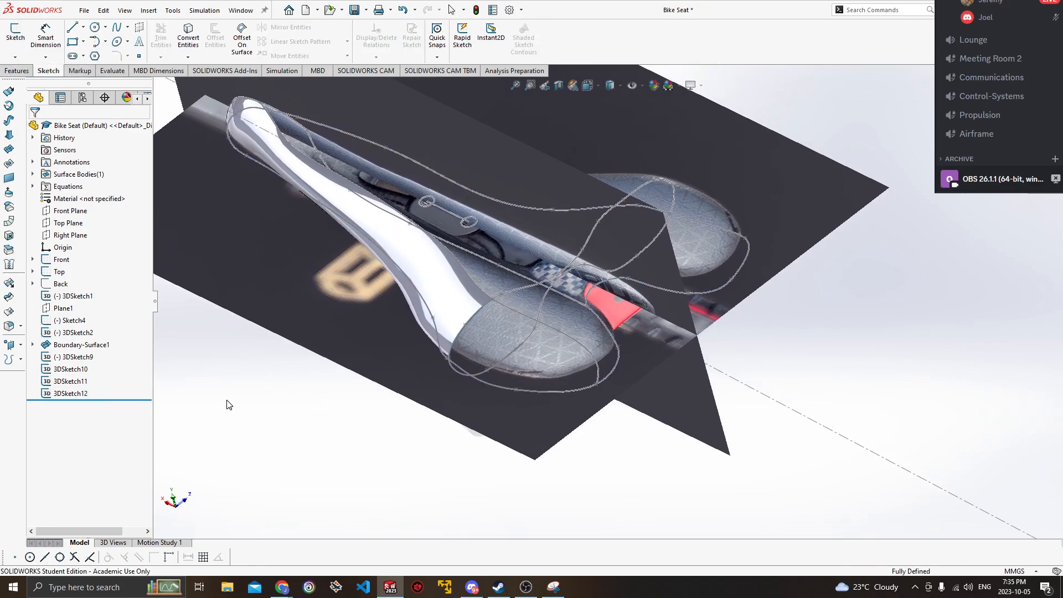
Hide the construction sketches 3DSketch9, 3DSketch2 and Sketch4 together with the boundary surface.
click(68, 358)
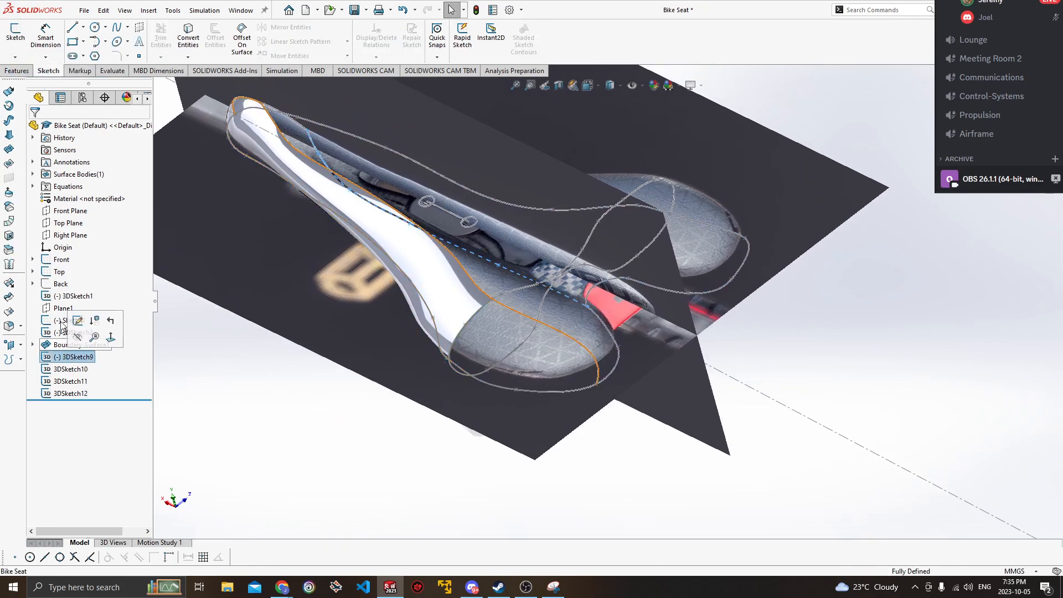
shift+click(61, 263)
right_click(60, 285)
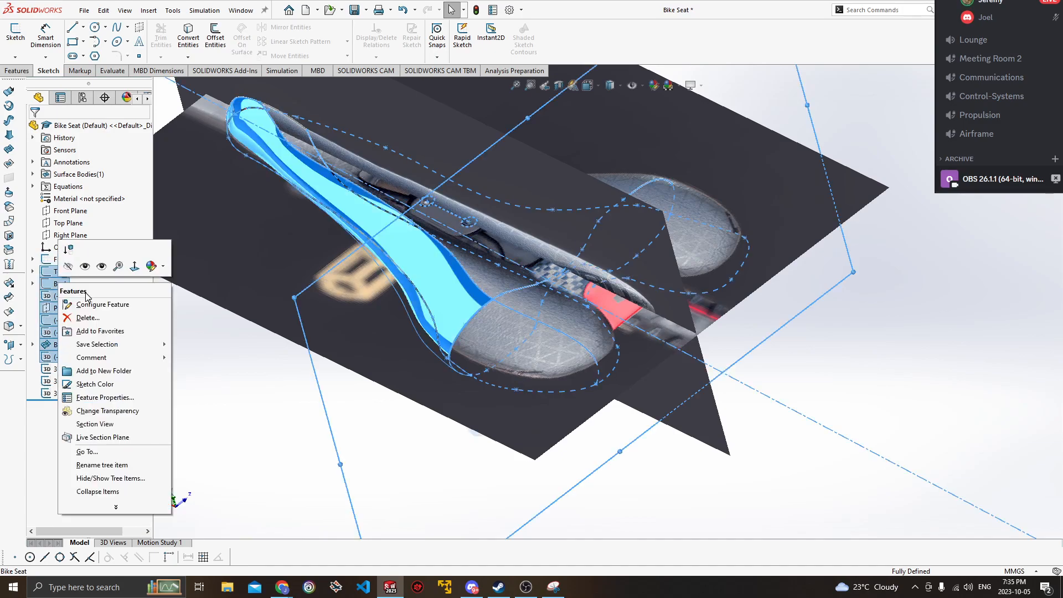
click(76, 267)
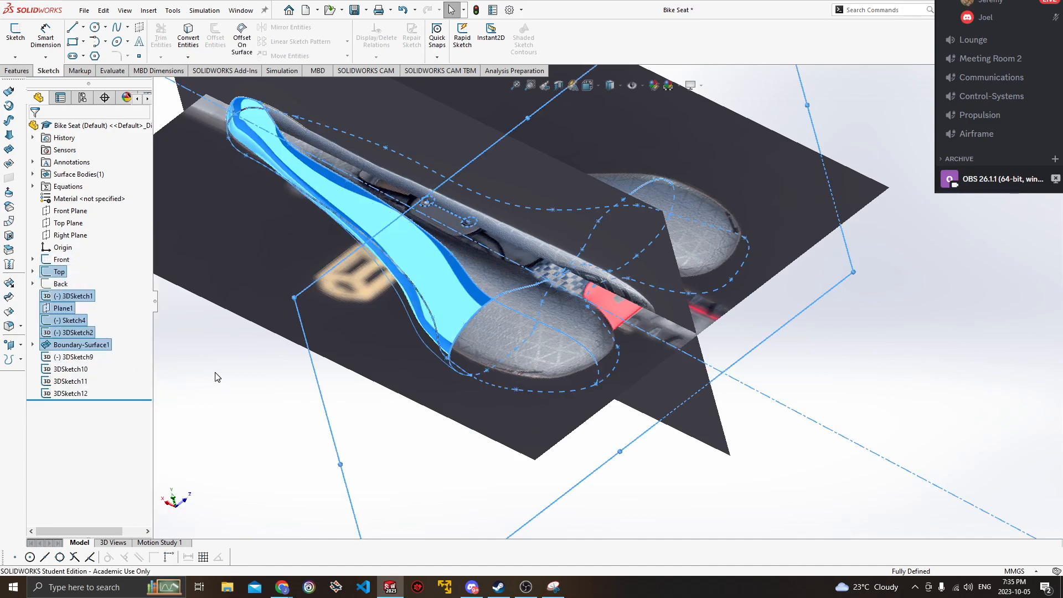
click(194, 382)
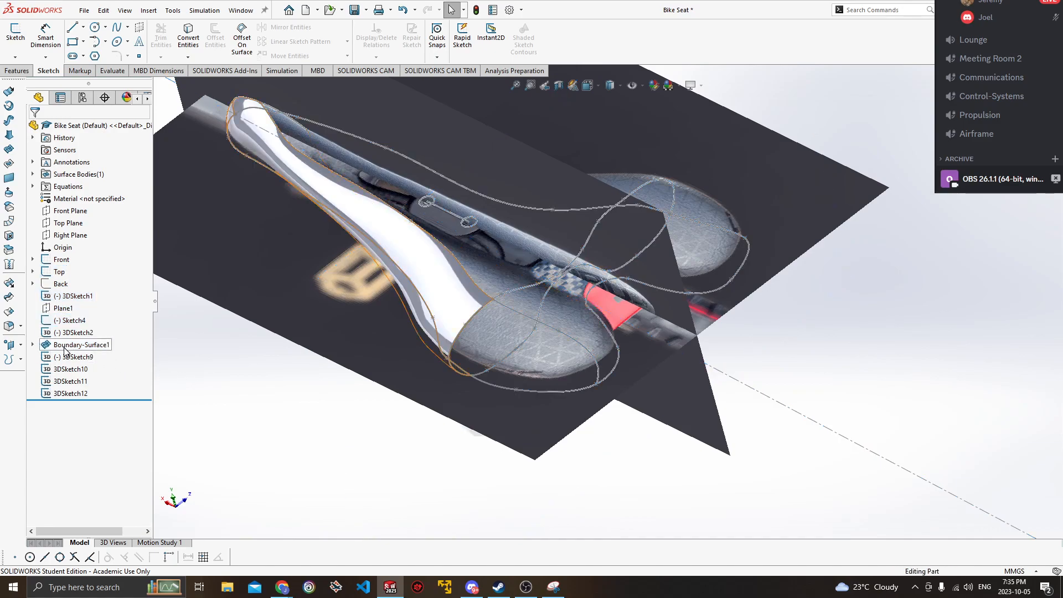
right_click(58, 336)
click(66, 315)
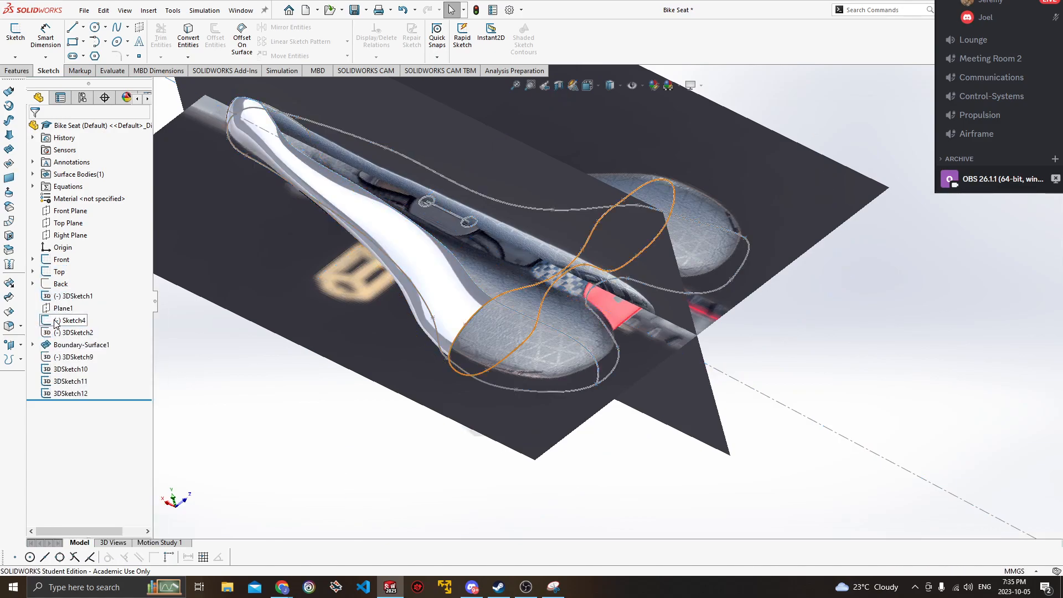
right_click(56, 322)
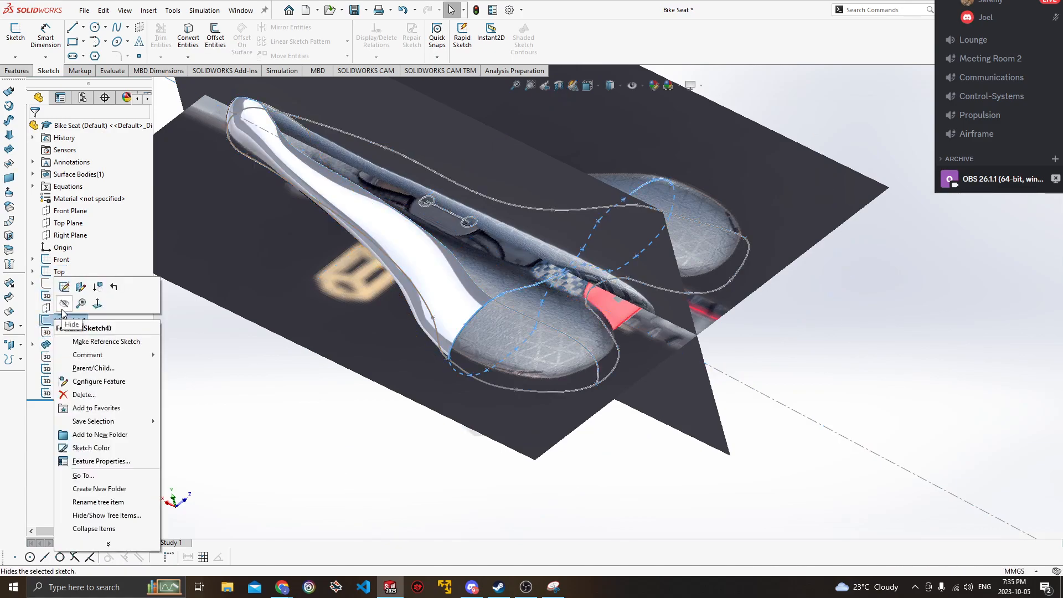
click(63, 308)
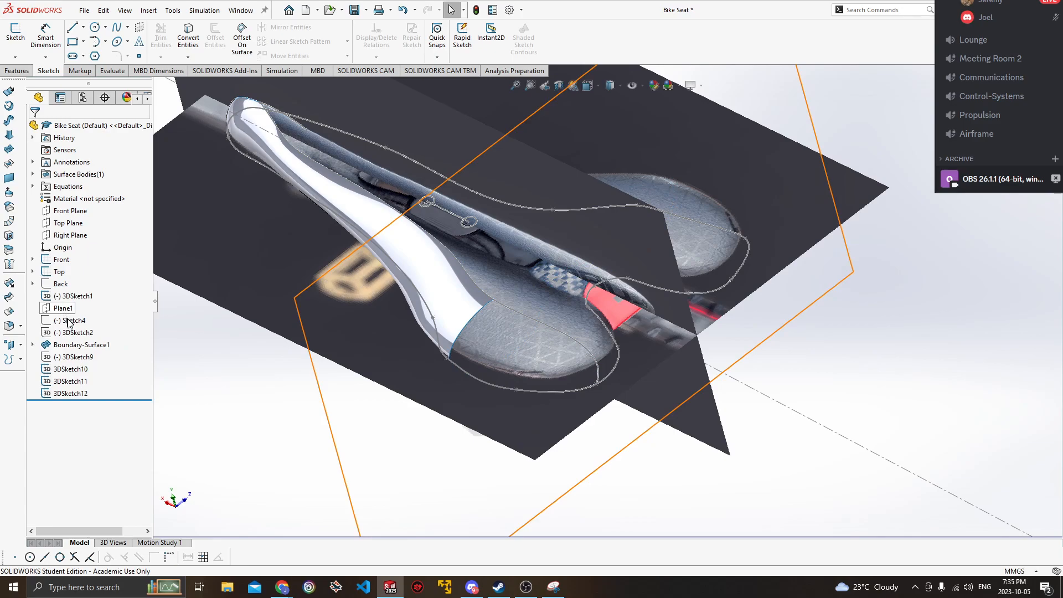
right_click(75, 346)
click(70, 309)
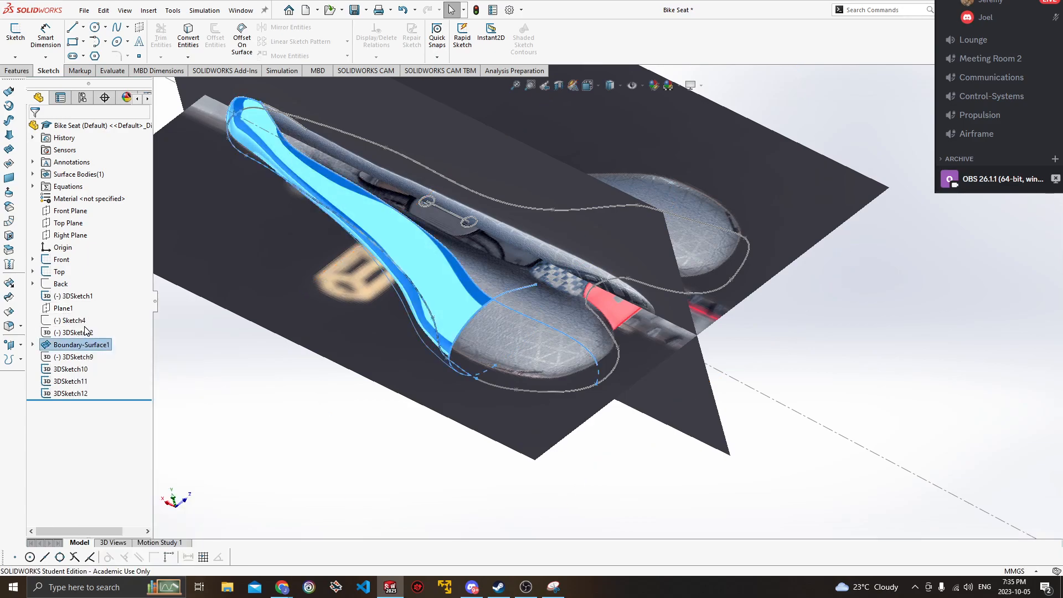
Hide the original outline sketch 3DSketch1 and the Front, Top and Back reference image sketches.
right_click(67, 298)
click(77, 283)
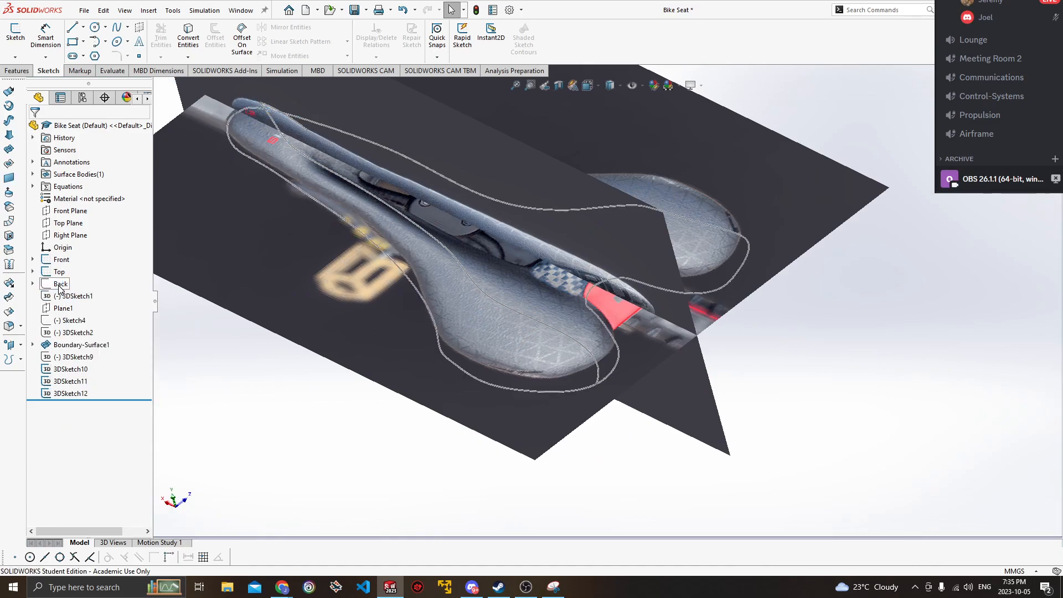
right_click(58, 272)
click(63, 254)
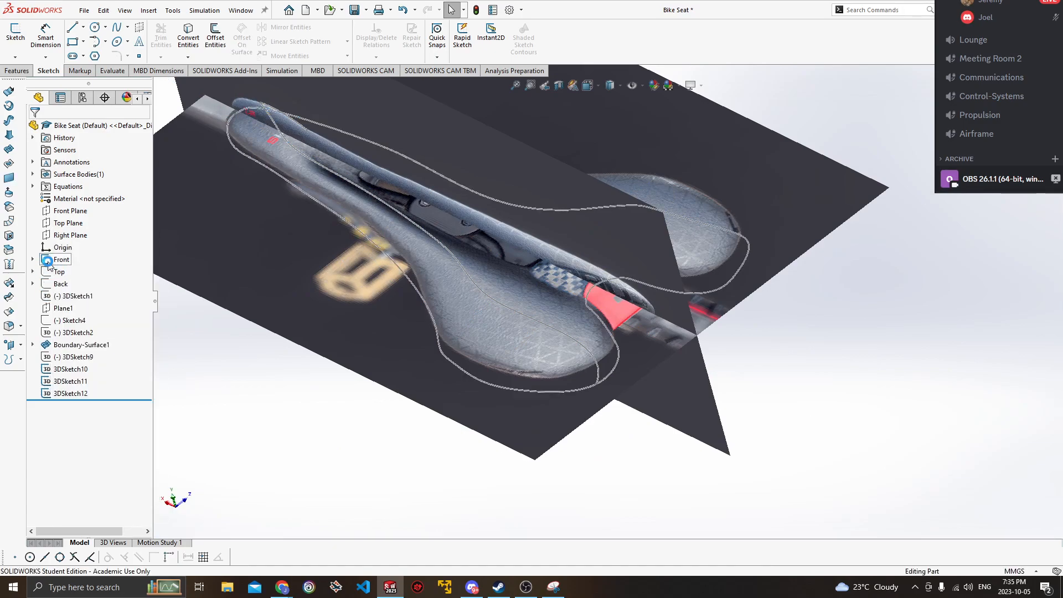
right_click(61, 284)
click(63, 254)
Highlight the 3DSketch11 and 3DSketch10 curves to identify them, and show the boundary surface again.
ctrl+middle_drag(317, 346, 305, 382)
click(68, 382)
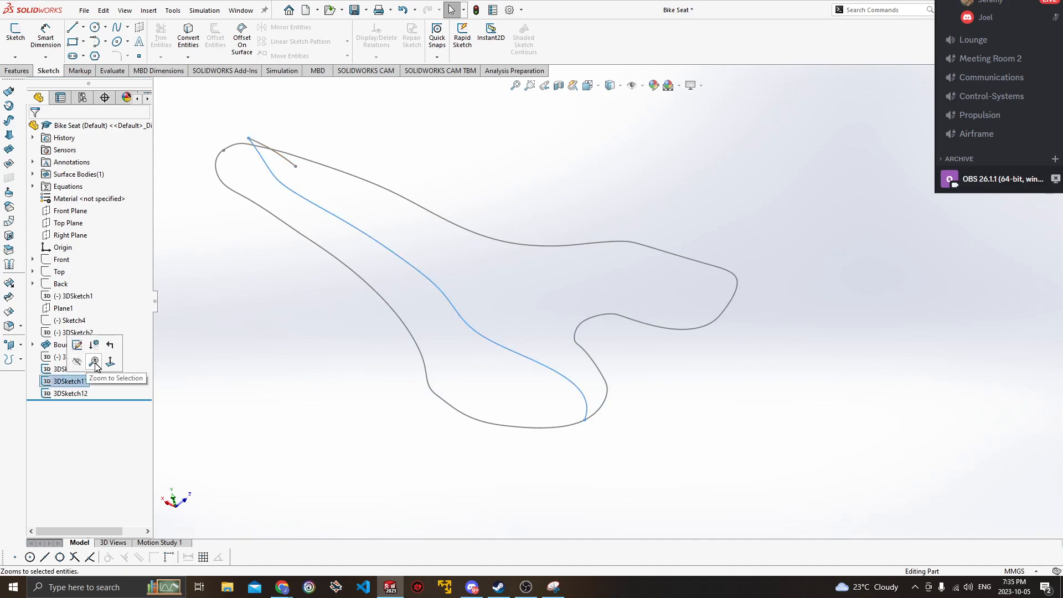
click(61, 369)
mouse_move(319, 384)
middle_down()
mouse_move(320, 363)
mouse_move(376, 382)
middle_up()
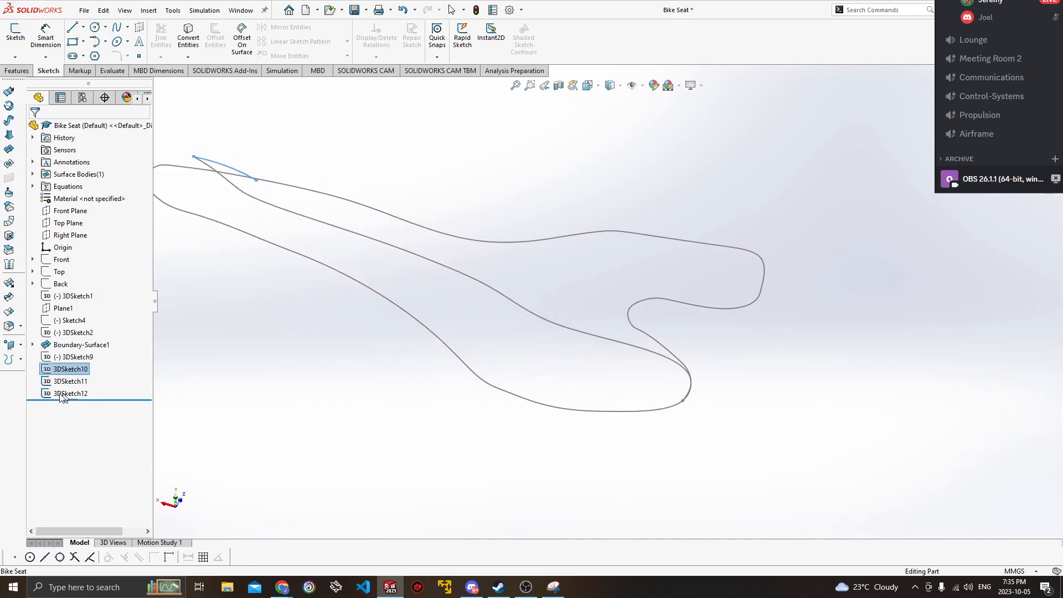
click(209, 393)
click(79, 345)
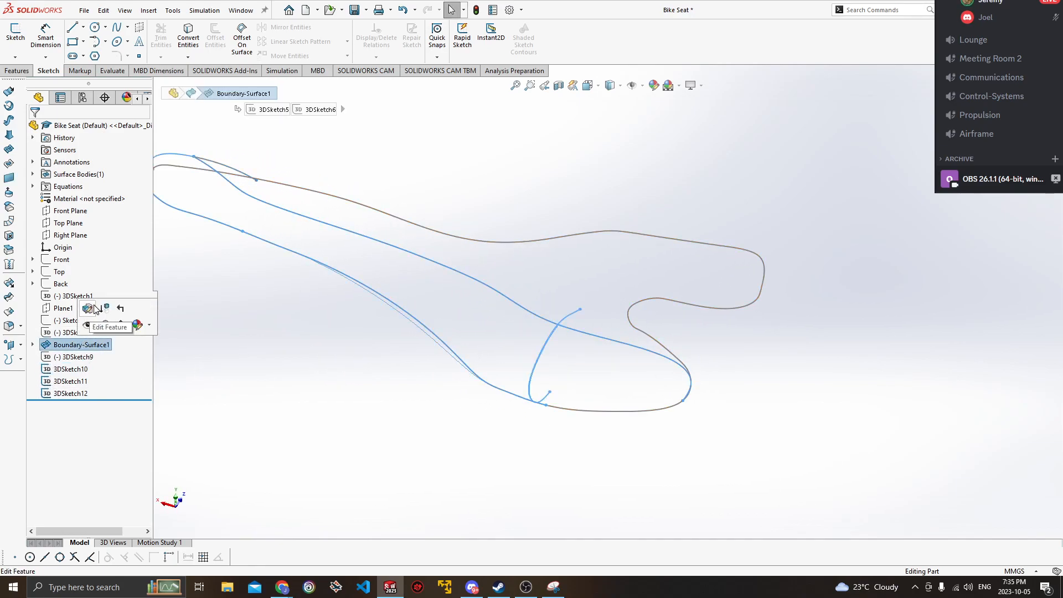
click(87, 325)
middle_drag(427, 360, 402, 363)
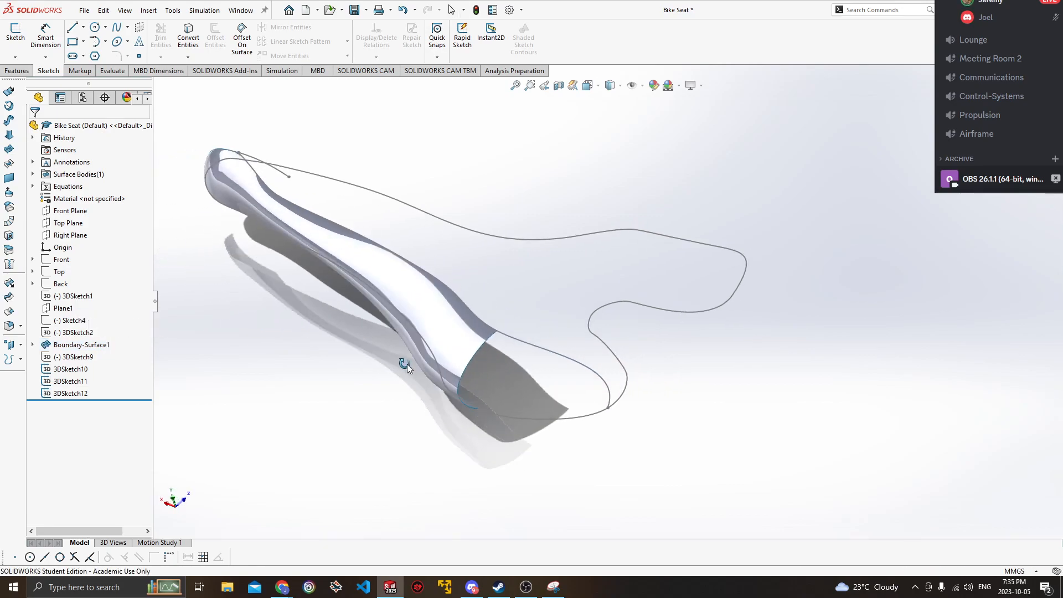
click(480, 348)
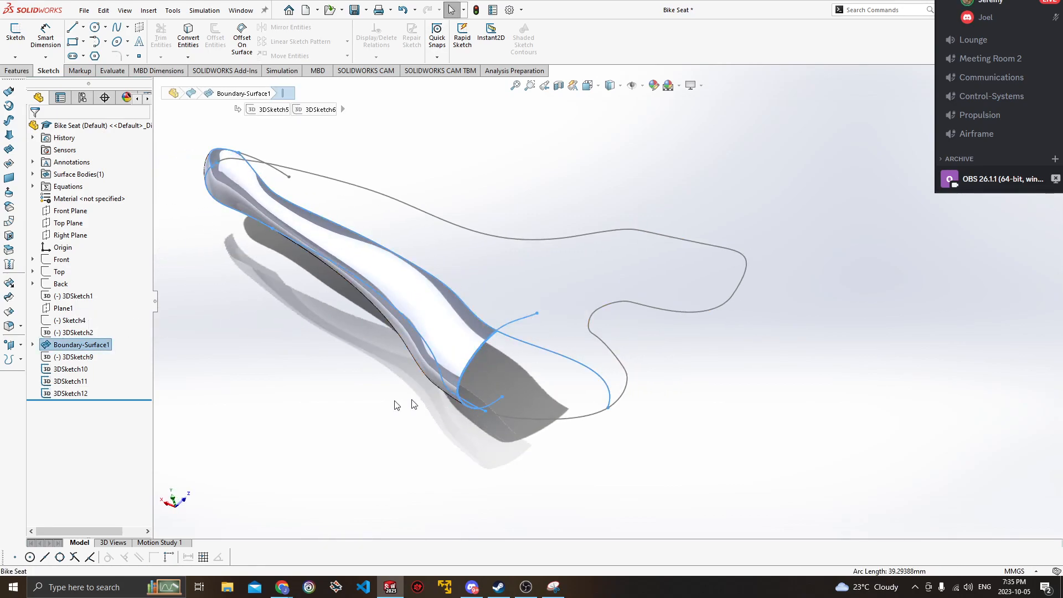
In a new 3D sketch, convert the boundary surface's wide open end edge and exit the sketch.
click(31, 84)
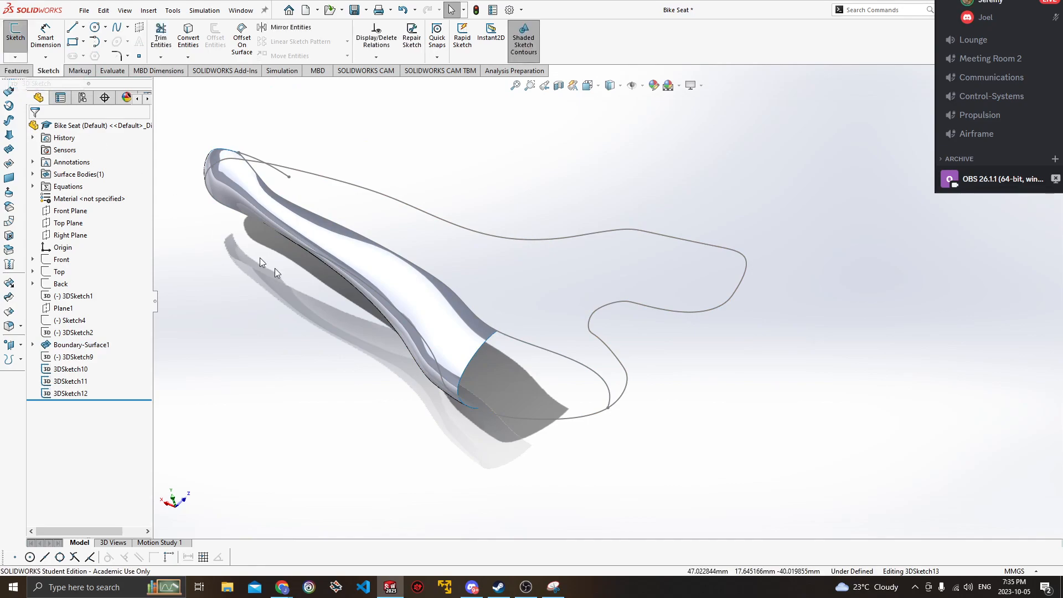
click(479, 351)
click(188, 38)
click(15, 55)
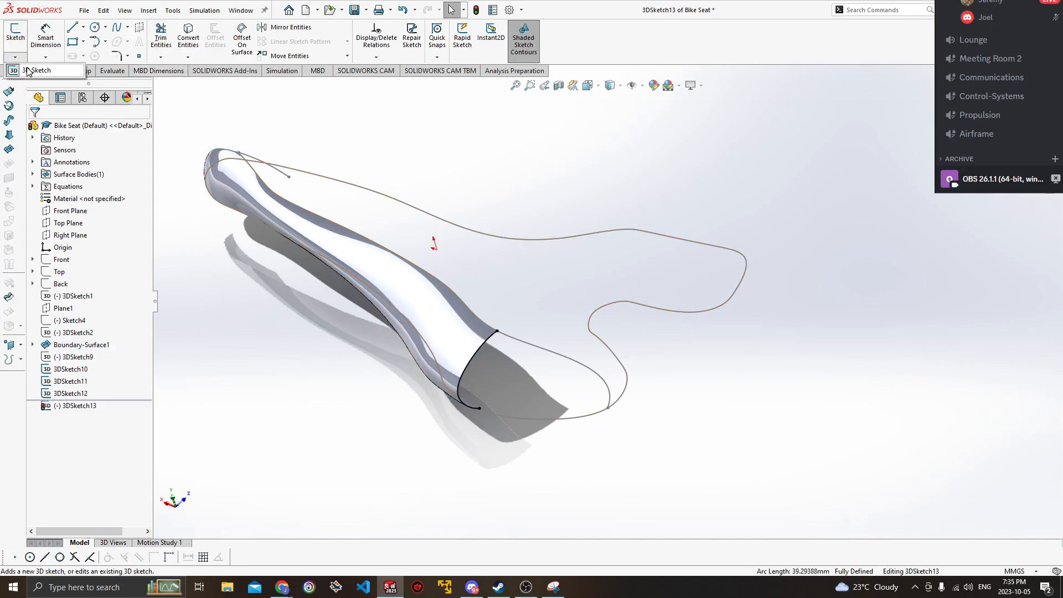
Hide the boundary surface and reorder 3DSketch13 to sit directly after 3DSketch10 in the feature tree.
click(78, 344)
click(83, 328)
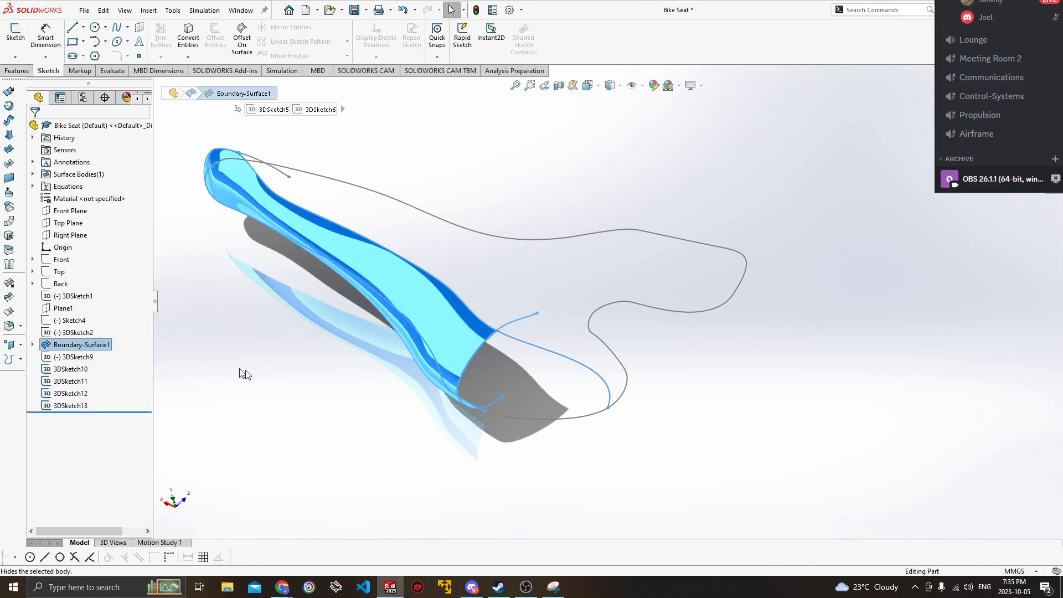
click(256, 371)
scroll(319, 360, down, 1)
mouse_move(352, 356)
ctrl+middle_down()
mouse_move(319, 357)
mouse_move(314, 382)
ctrl+middle_up()
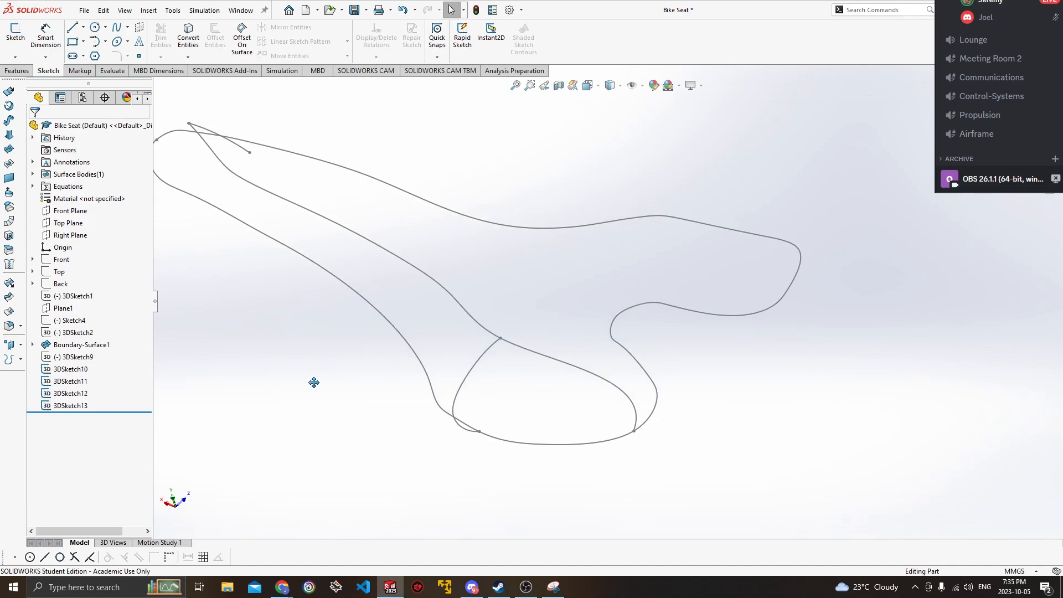
drag(65, 407, 75, 372)
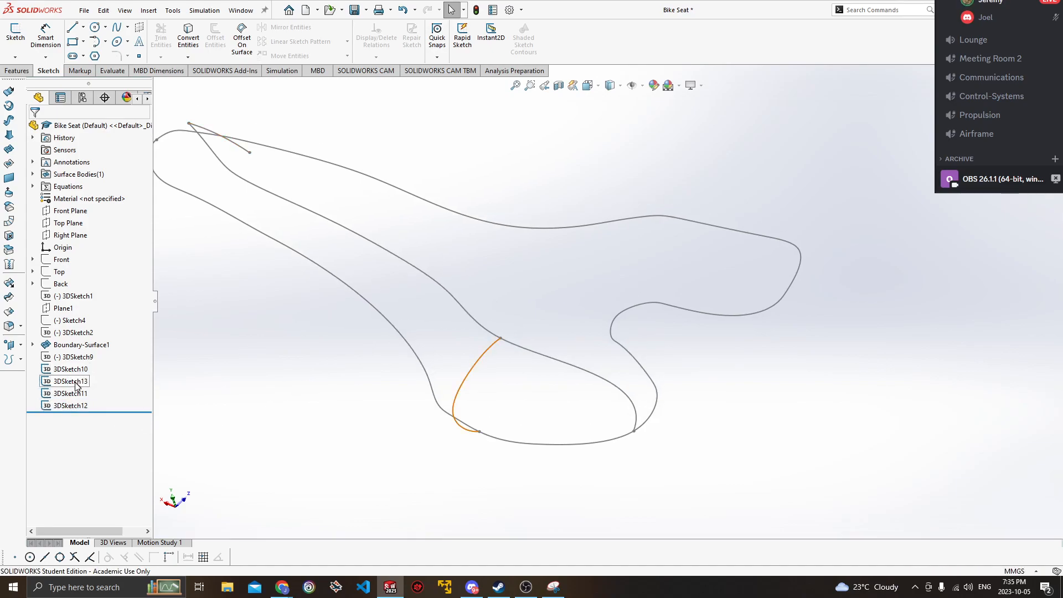
Edit 3DSketch11 and split its spline near the end point of the 3DSketch13 curve, accepting the deletion of constraints.
click(517, 349)
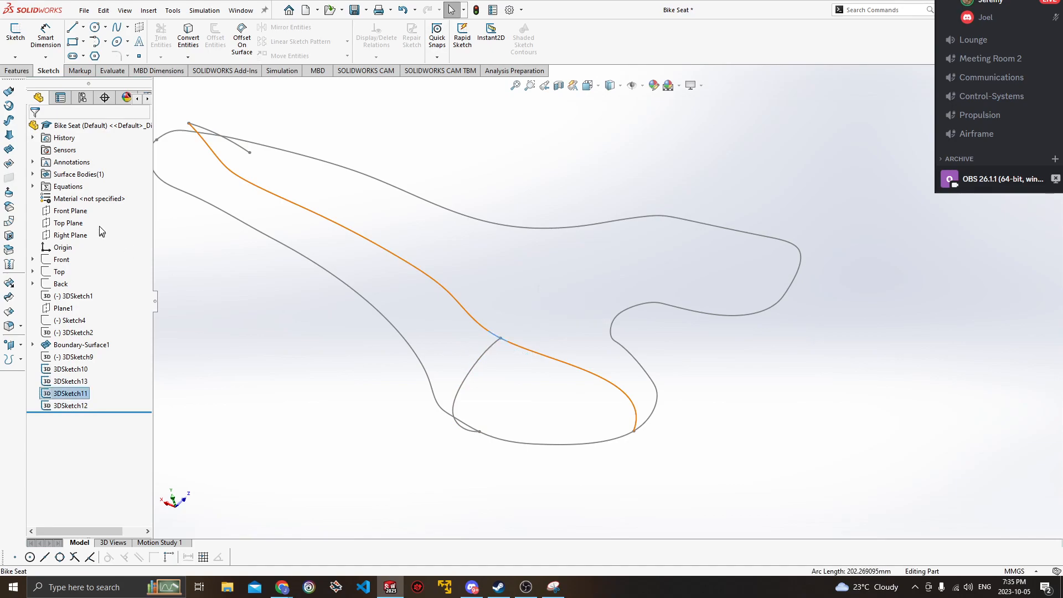
right_click(527, 350)
click(541, 311)
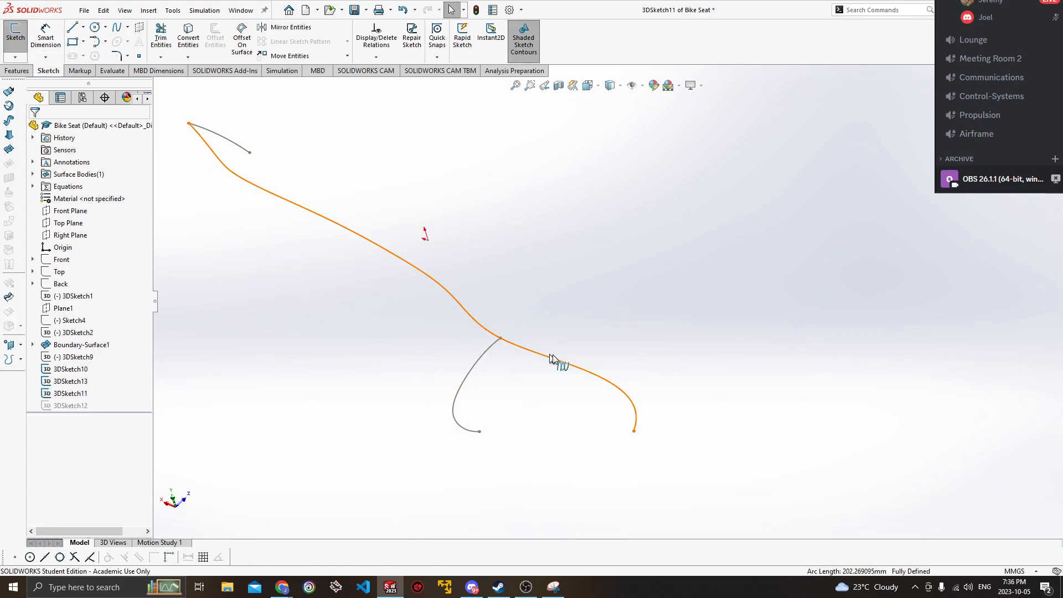
click(546, 358)
right_click(617, 487)
mouse_move(622, 539)
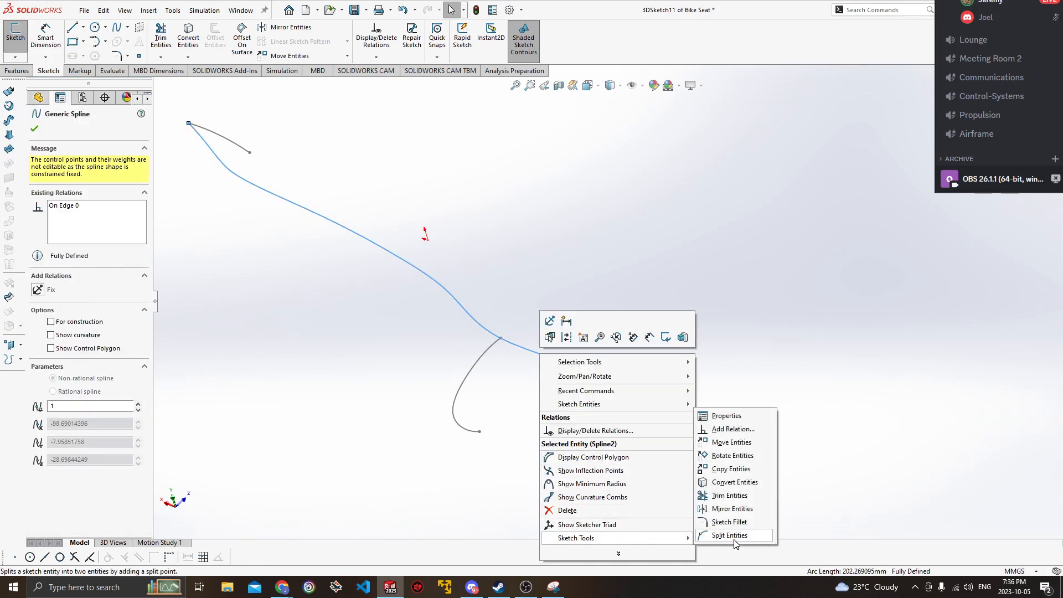
click(730, 536)
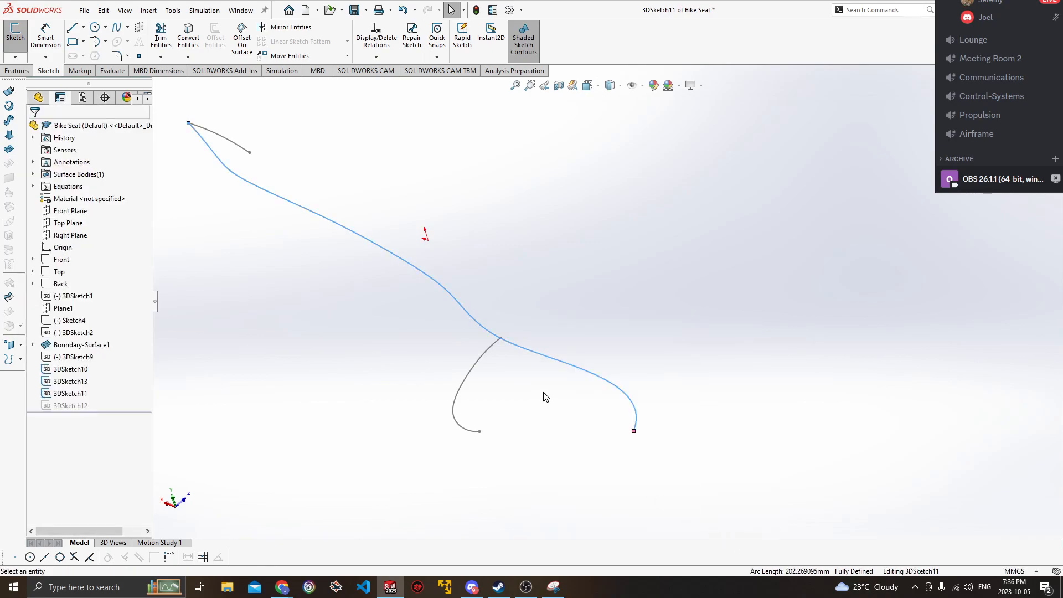
click(501, 340)
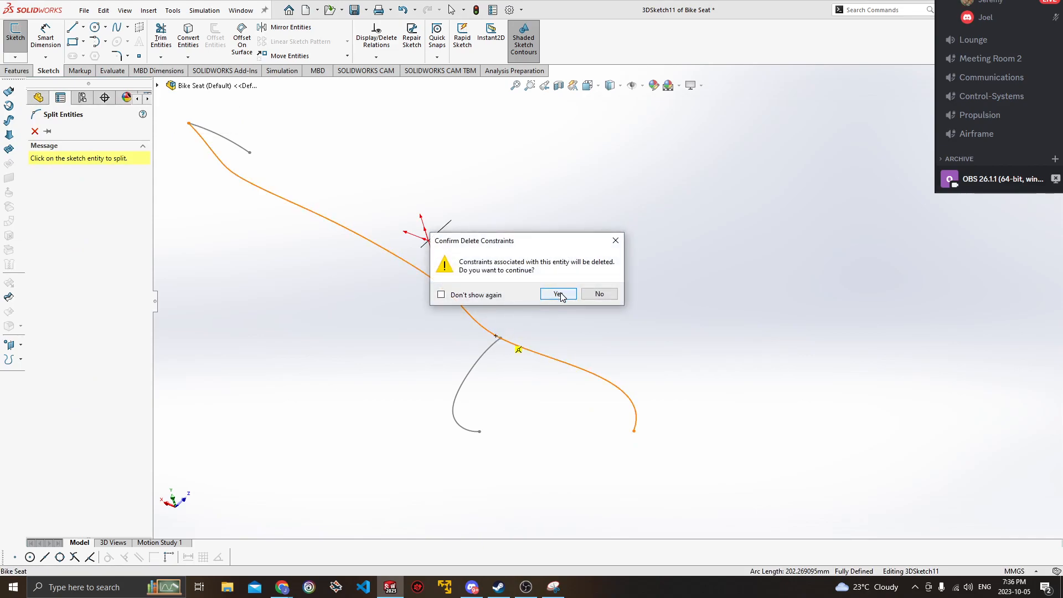
click(549, 294)
Split the long part of the 3DSketch11 spline again, delete both pieces beyond the 3DSketch13 junction, and exit the sketch.
click(465, 310)
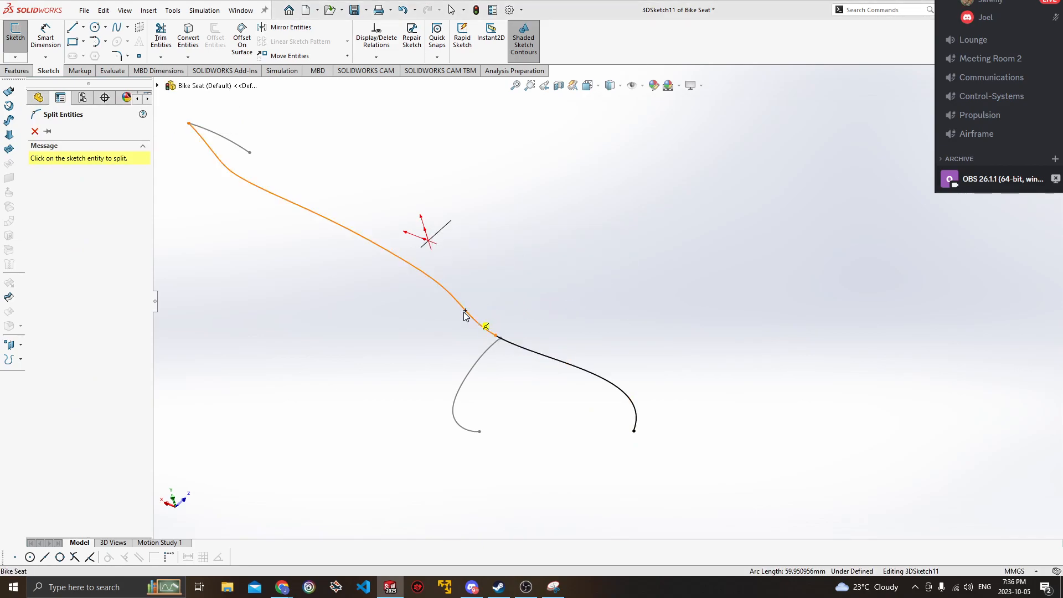
click(556, 294)
key(Escape)
click(464, 310)
key(Escape)
click(481, 323)
key(Delete)
click(436, 286)
key(Delete)
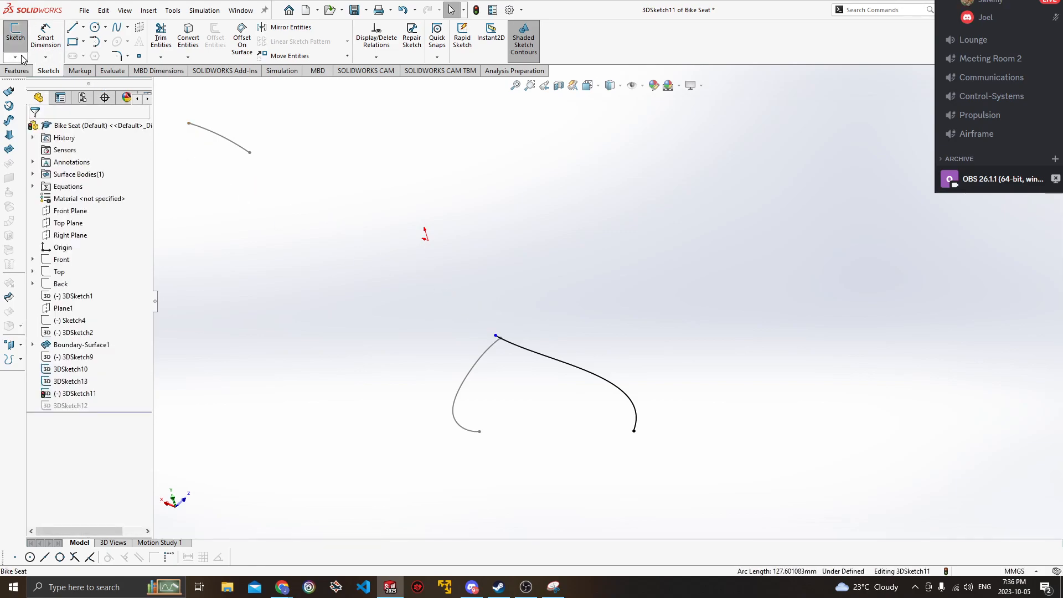
click(15, 40)
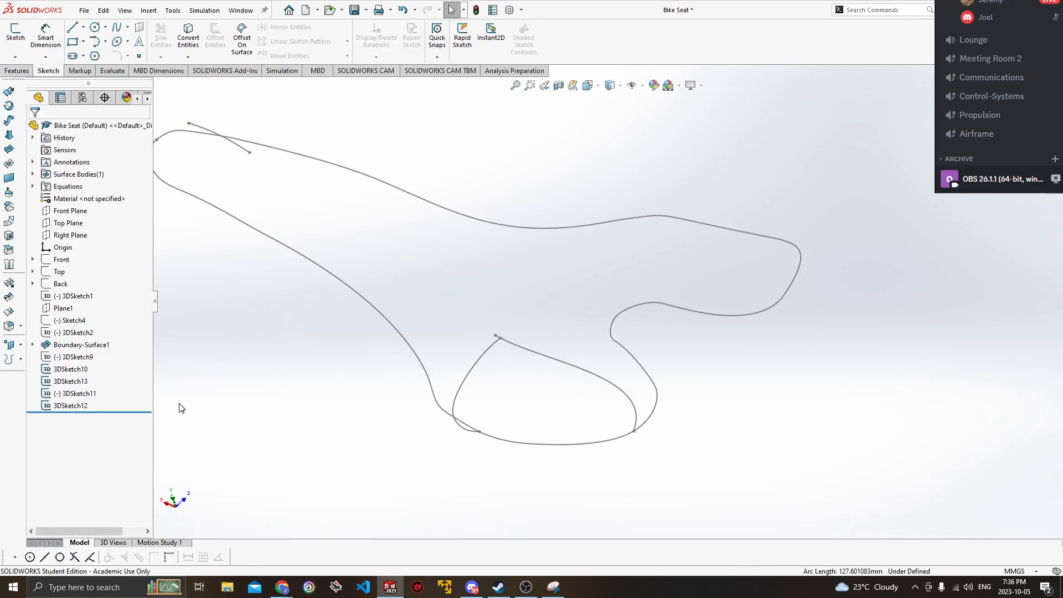
Edit 3DSketch12 and split the closed outline at the end points of the 3DSketch13 and 3DSketch11 curves.
click(82, 407)
click(88, 370)
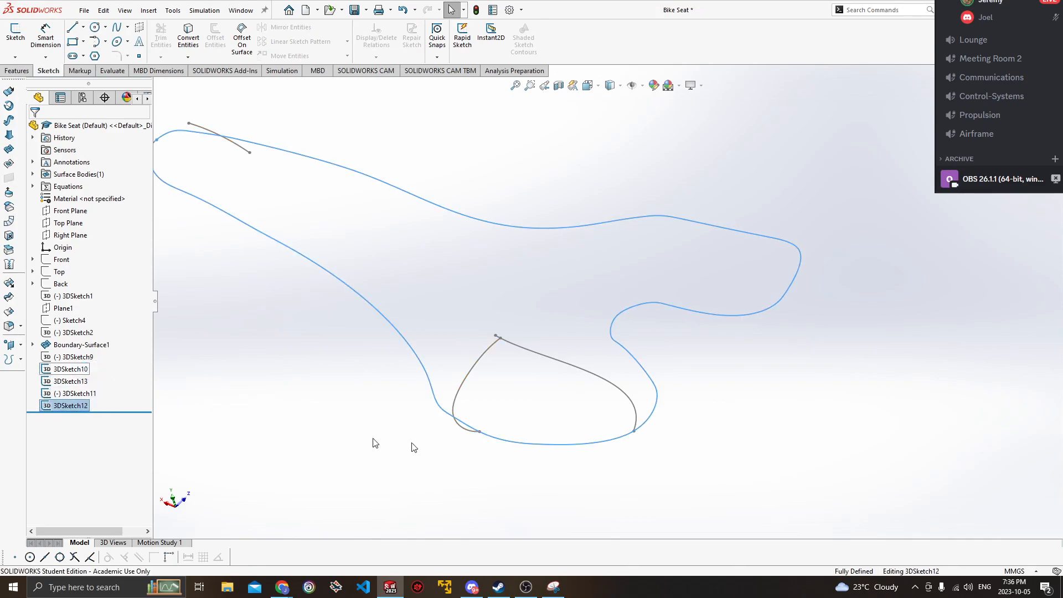
right_click(482, 434)
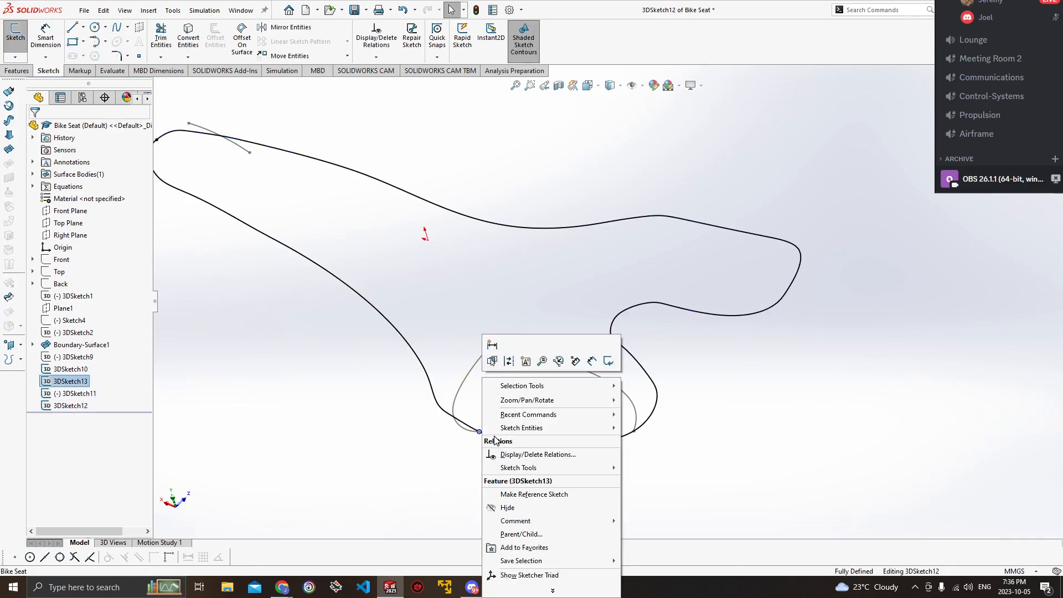
click(451, 416)
click(448, 413)
right_click(449, 413)
mouse_move(552, 581)
click(637, 520)
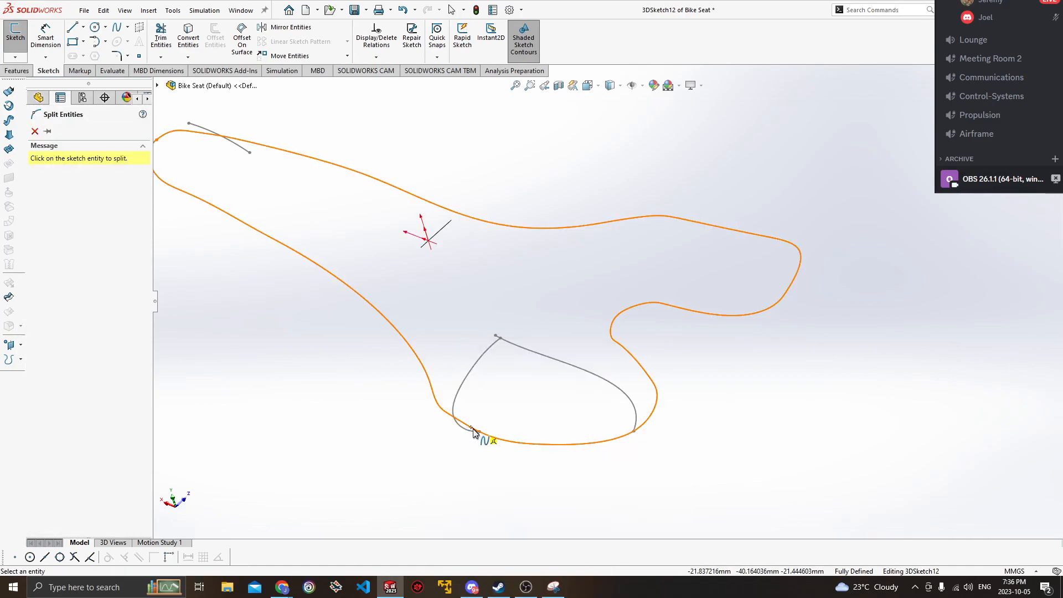
click(480, 431)
click(634, 431)
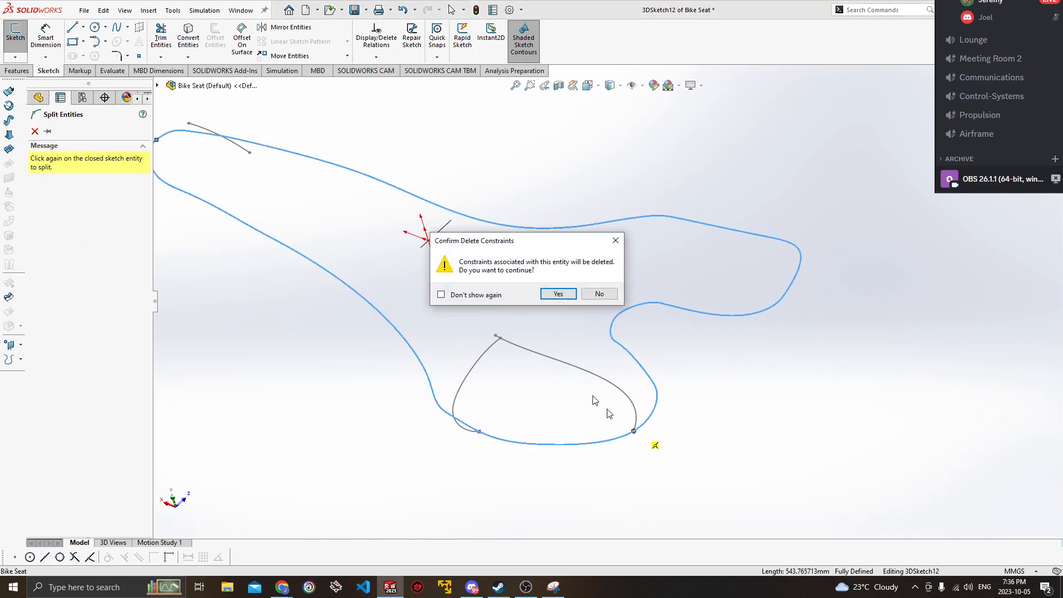
click(559, 294)
key(Escape)
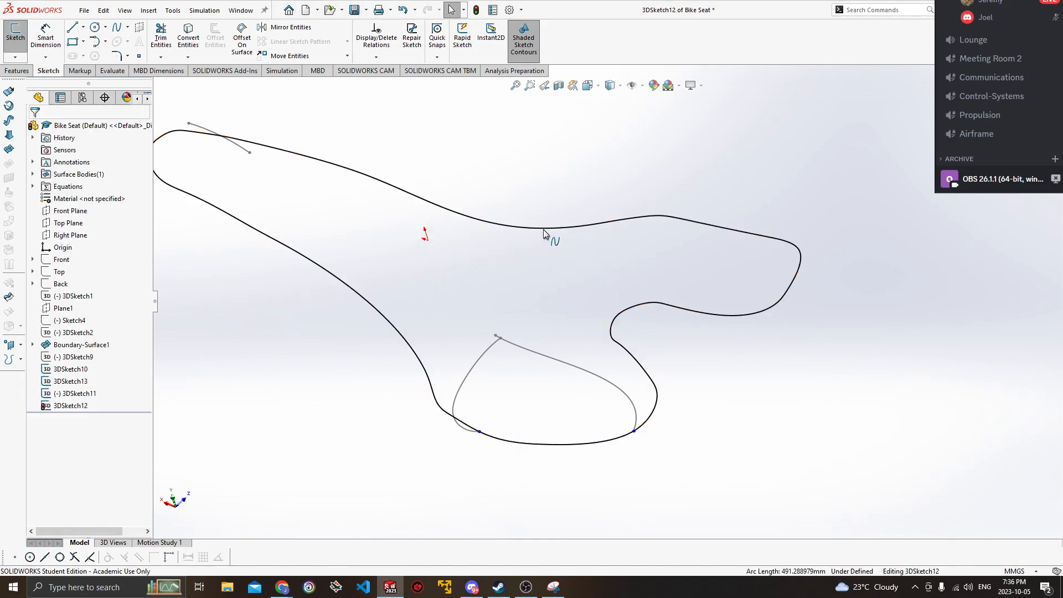
Delete the long outline portion from 3DSketch12, keeping only the short arc between the two split points, and exit the sketch.
click(544, 230)
key(Delete)
key(ctrl+b)
click(237, 146)
key(Delete)
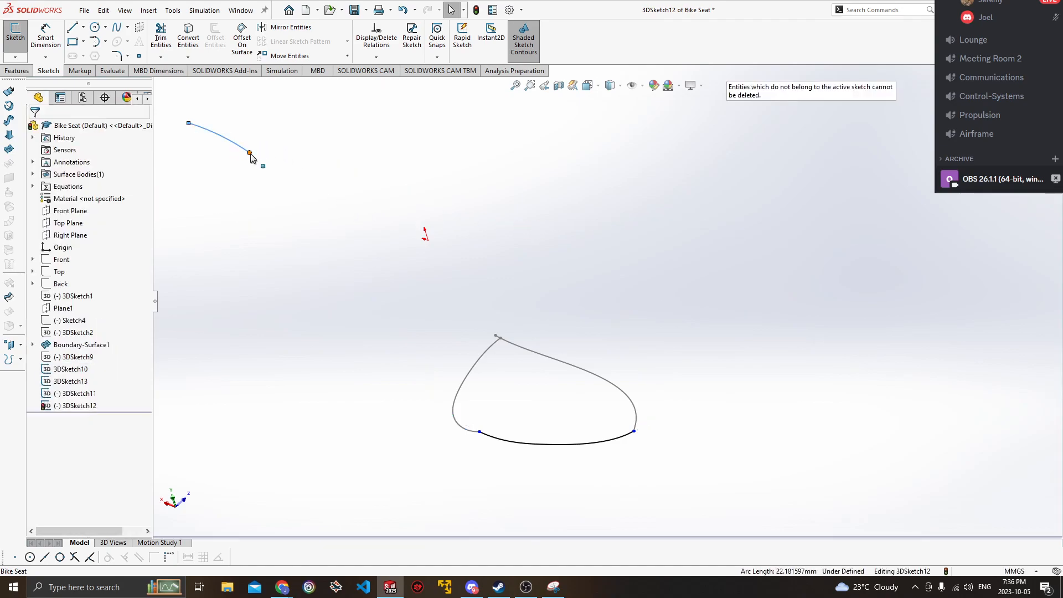
key(Escape)
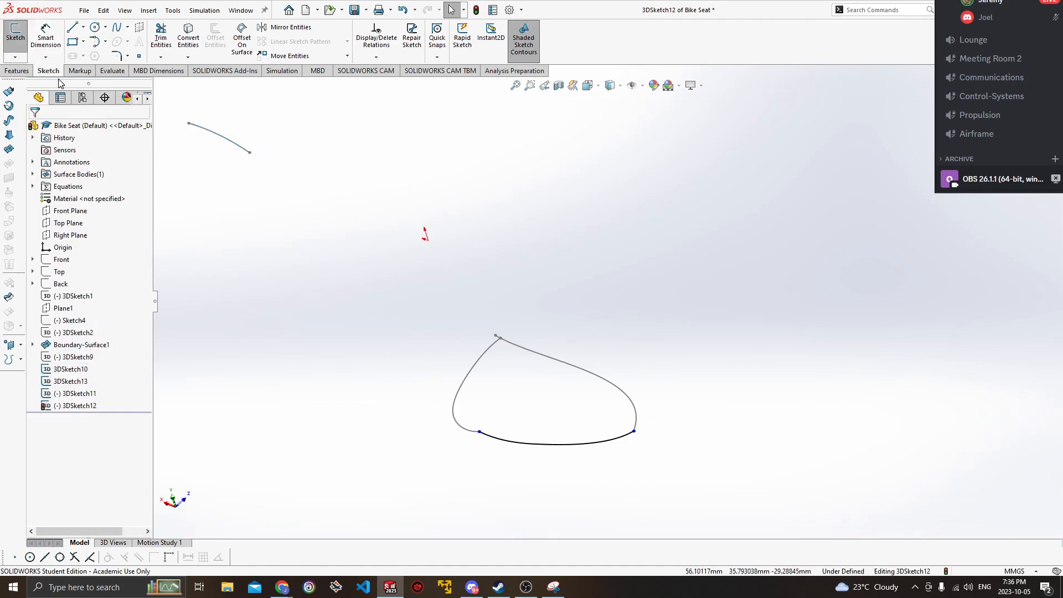
click(15, 37)
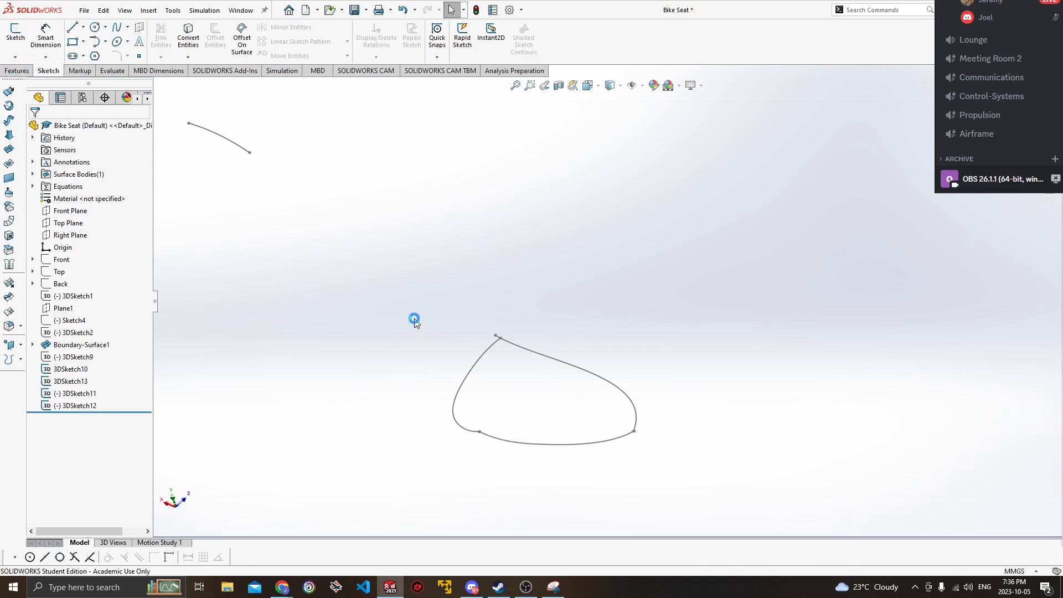
Try a filled surface bounded by 3DSketch13, 3DSketch11 and 3DSketch12 with Contact edges, turning off Fix up boundary.
scroll(412, 317, up, 2)
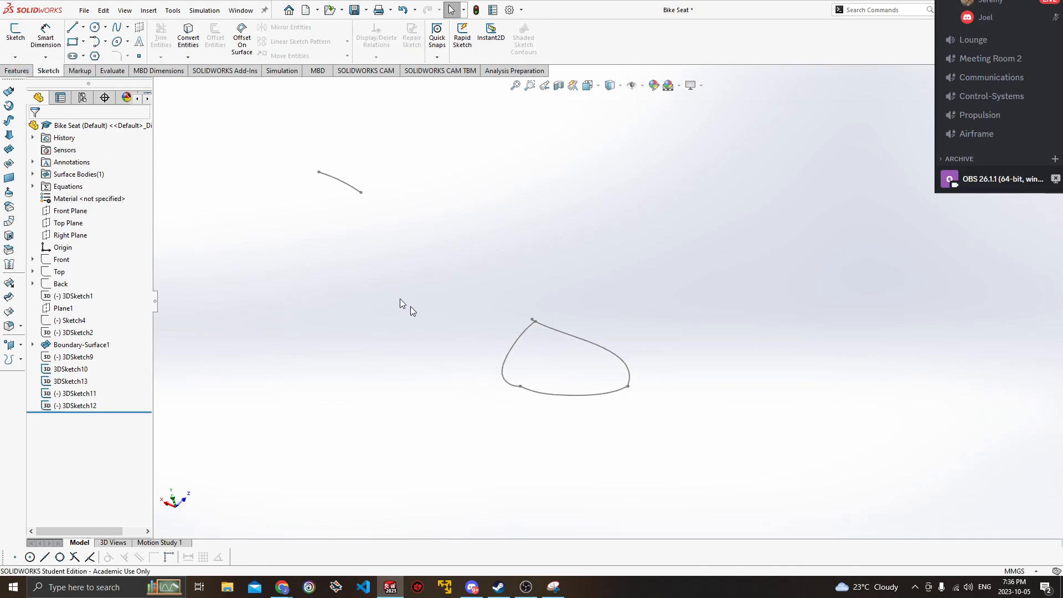
click(9, 165)
click(516, 343)
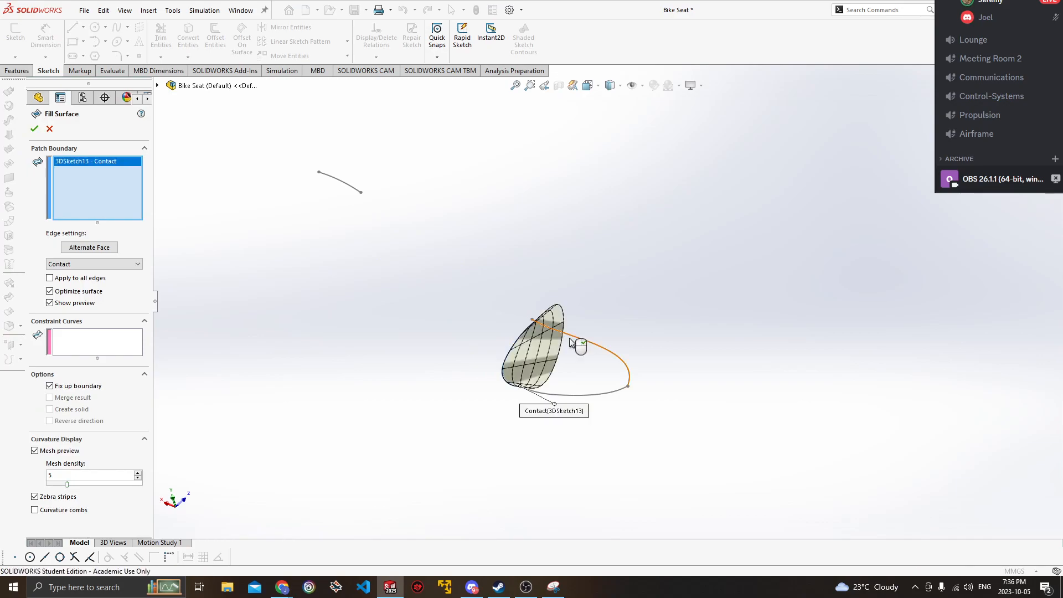
click(571, 338)
click(525, 390)
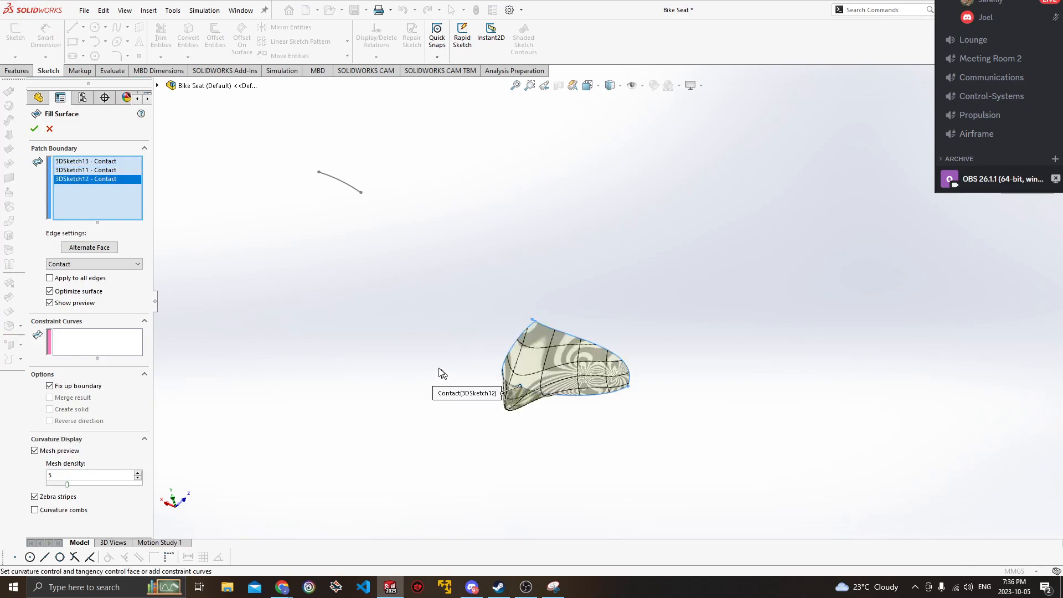
middle_drag(441, 335, 338, 390)
middle_drag(620, 416, 598, 423)
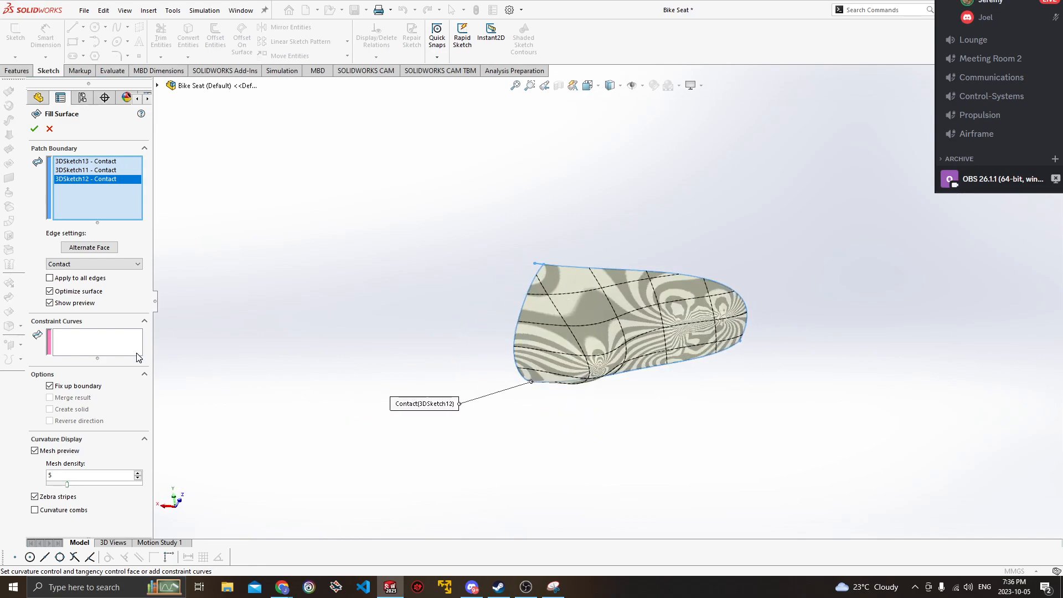
middle_drag(435, 368, 397, 365)
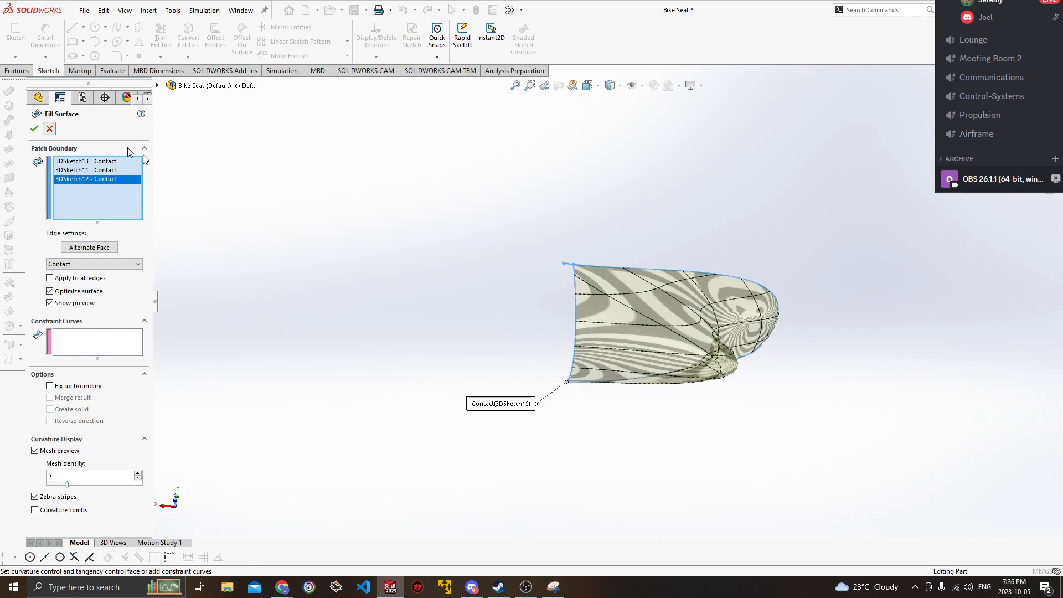
Try a boundary surface using 3DSketch11, 3DSketch13 and 3DSketch12 as Direction 1 curves.
mouse_move(420, 234)
ctrl+middle_down()
mouse_move(314, 256)
mouse_move(208, 235)
ctrl+middle_up()
scroll(211, 269, down, 2)
scroll(221, 263, up, 1)
scroll(232, 247, down, 1)
click(17, 162)
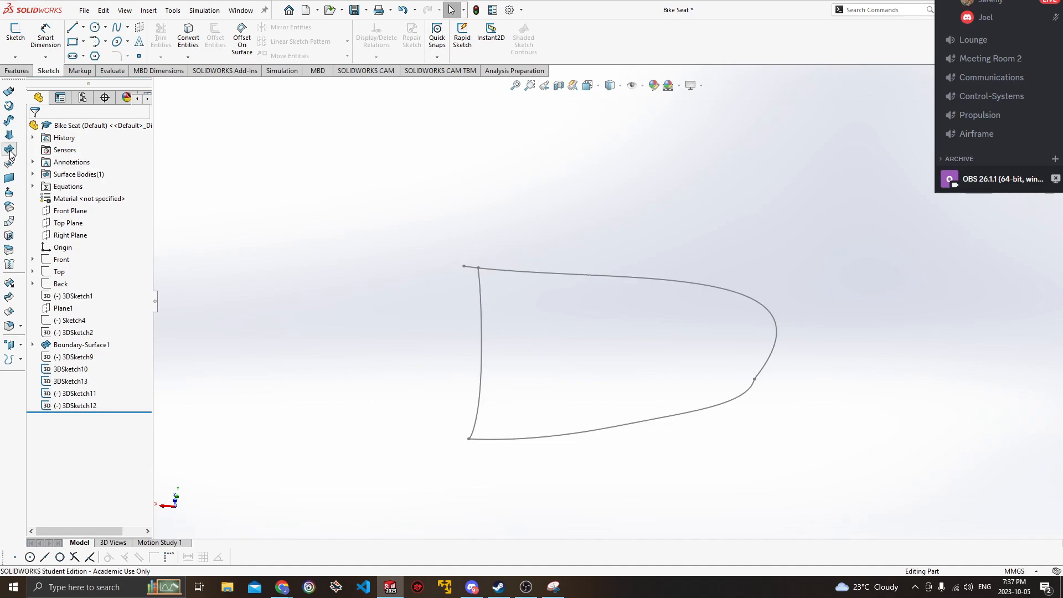
click(522, 273)
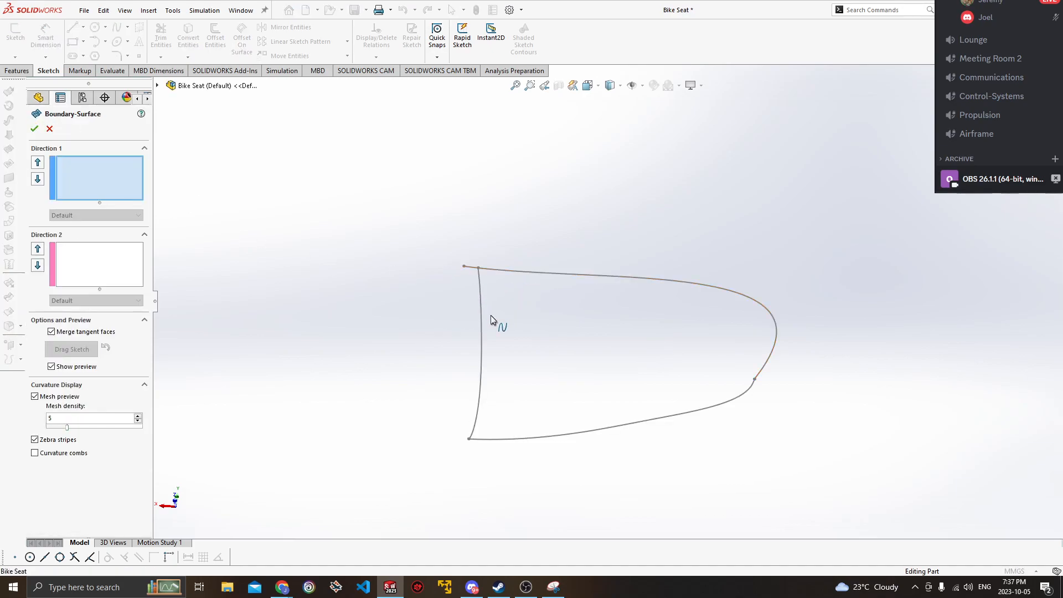
click(482, 406)
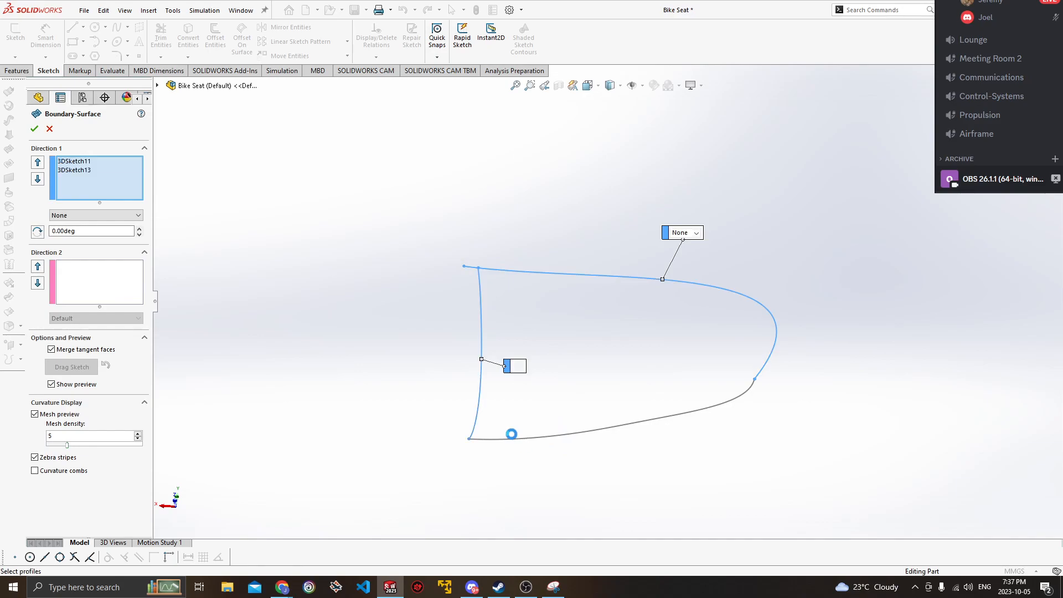
click(527, 439)
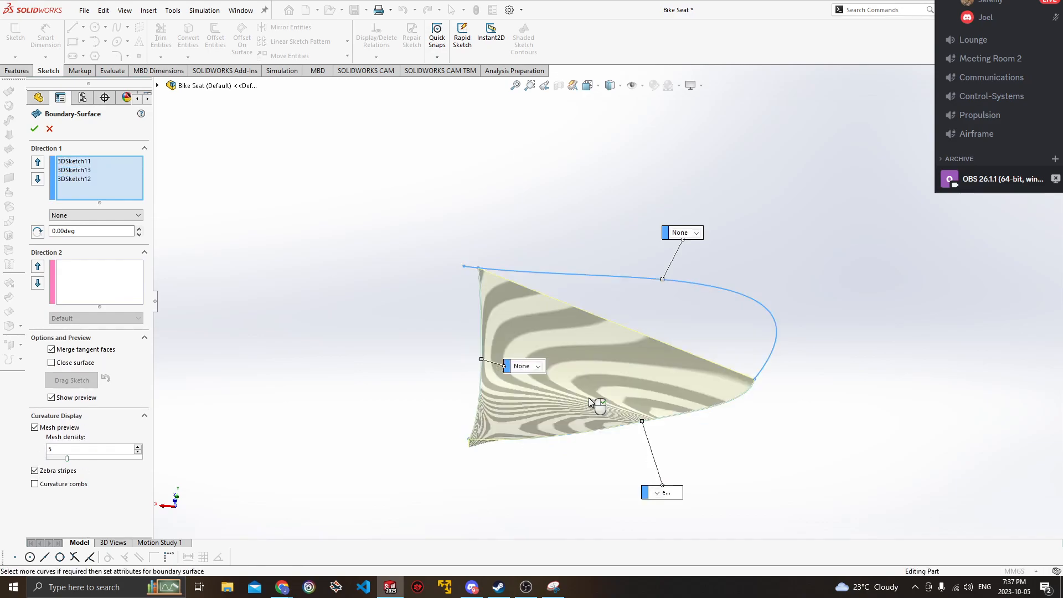
middle_drag(615, 339, 578, 350)
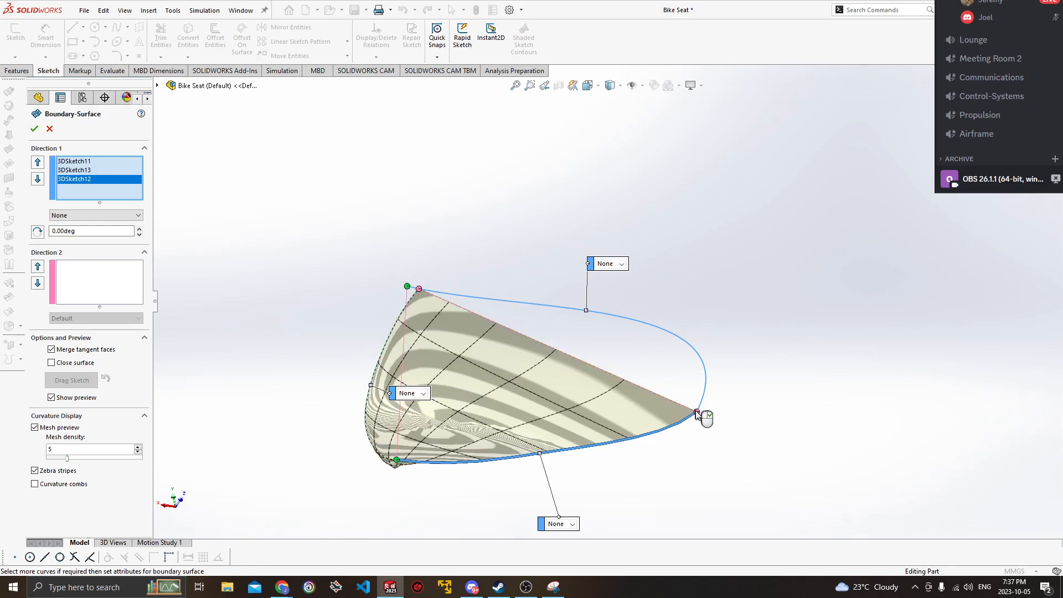
mouse_move(656, 377)
middle_down()
mouse_move(629, 367)
mouse_move(644, 380)
middle_up()
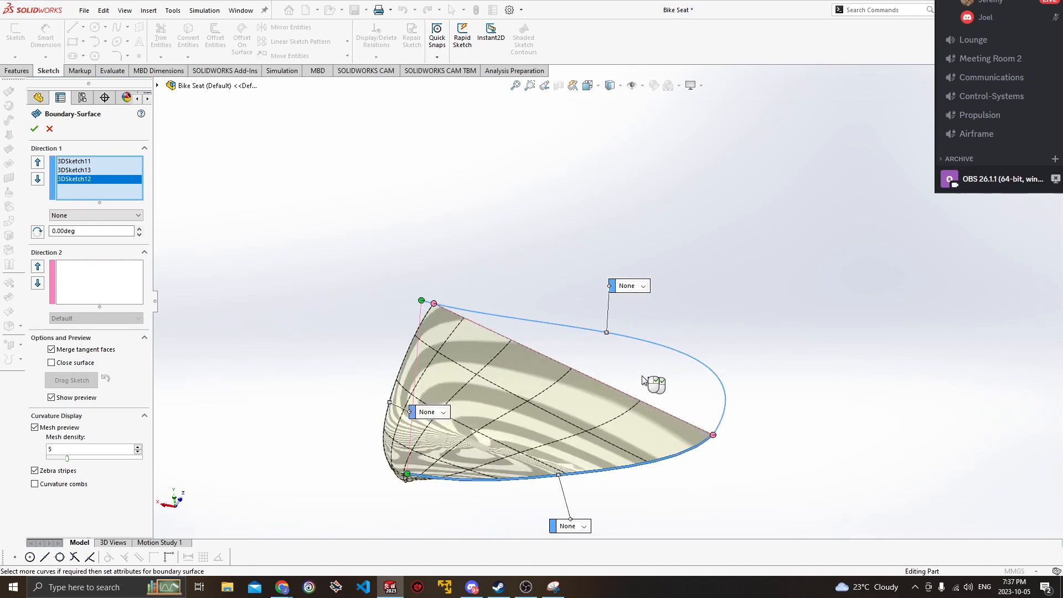
click(50, 128)
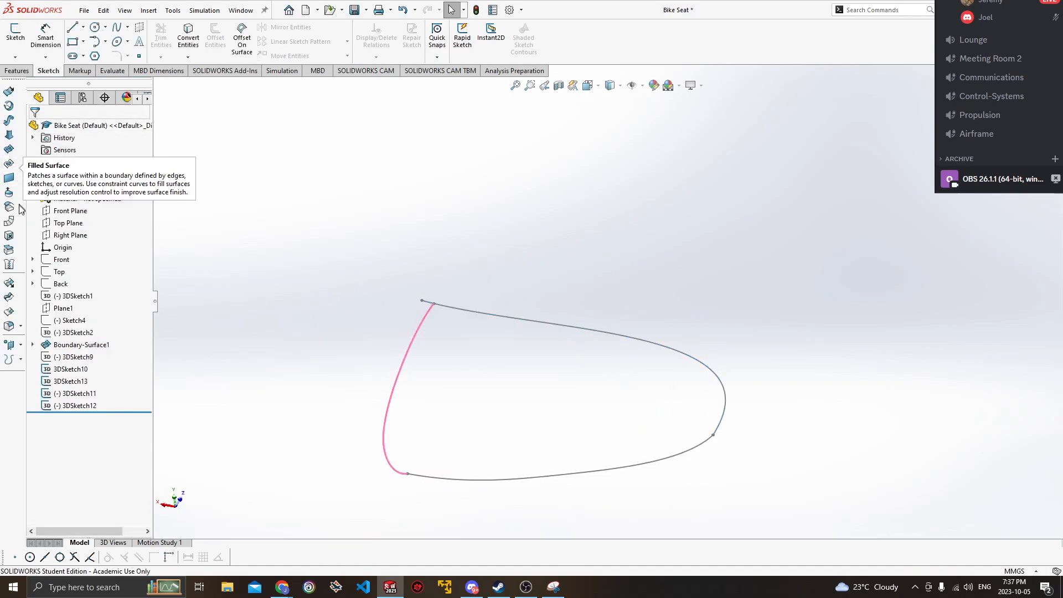
Try a filled surface bounded by 3DSketch11, 3DSketch12 and 3DSketch13 with Contact edges and Fix up boundary on.
click(9, 164)
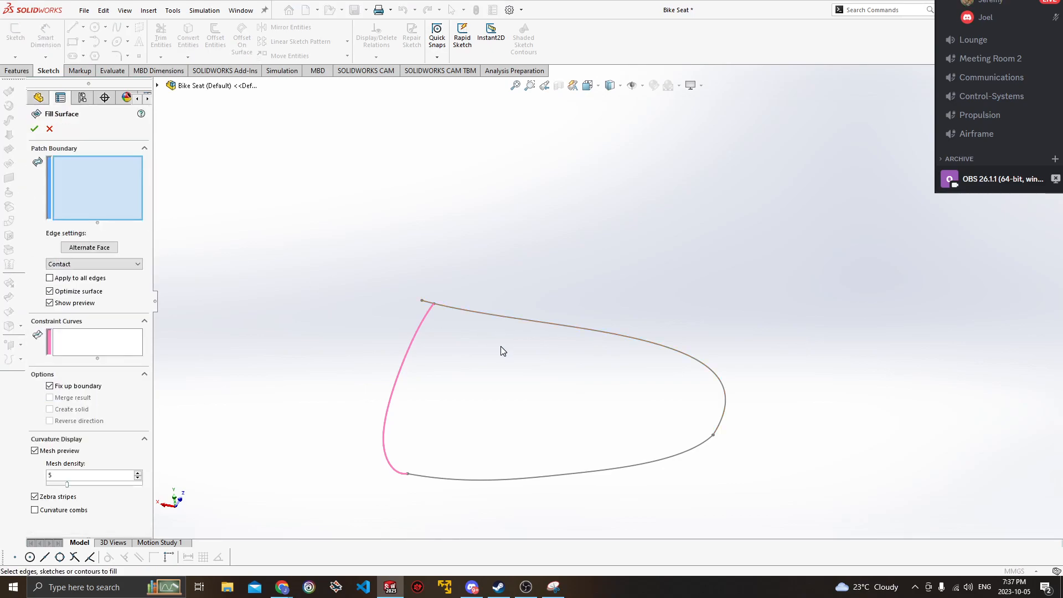
click(502, 320)
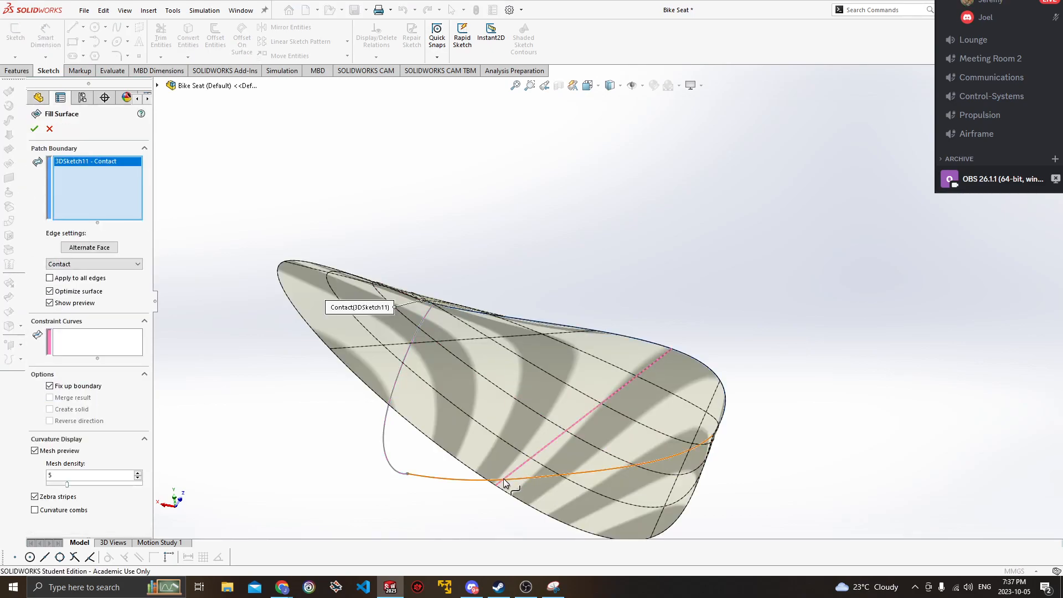
click(503, 478)
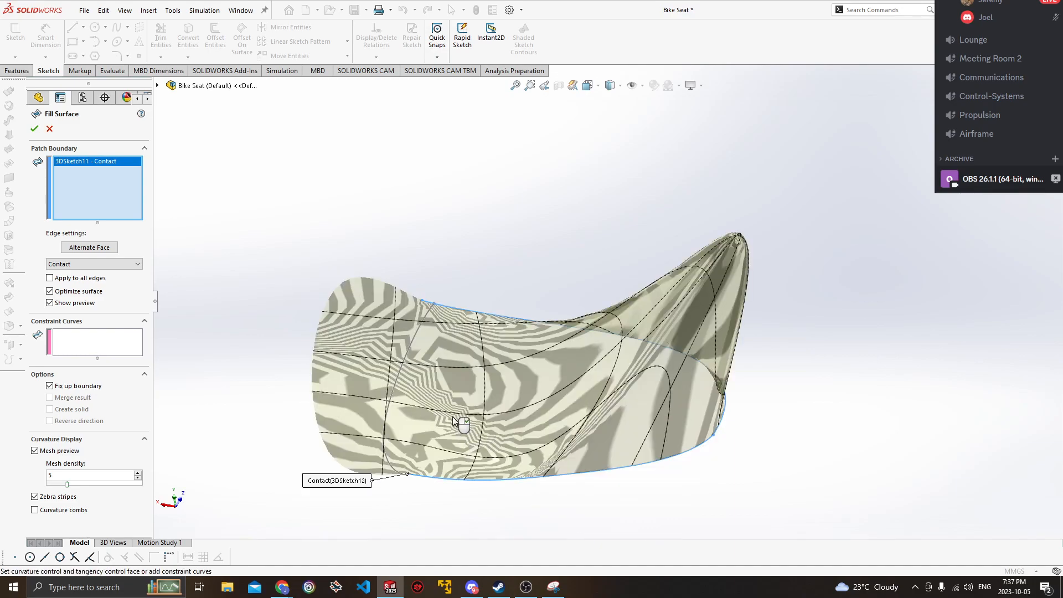
click(393, 382)
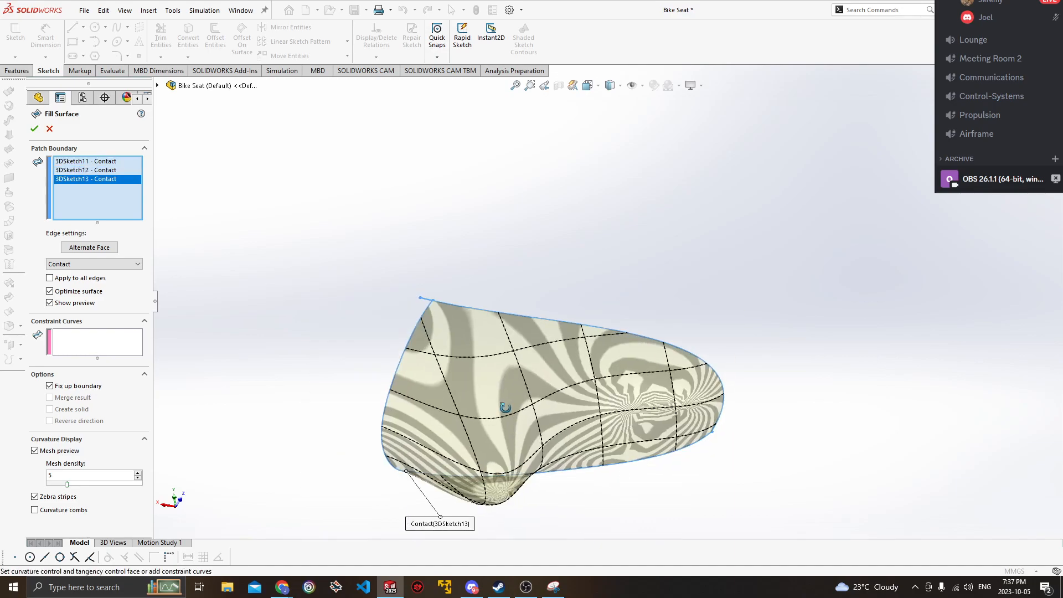
click(49, 129)
Edit 3DSketch11, split its spline at a point between its two ends, and exit the sketch.
middle_drag(396, 278, 547, 290)
middle_drag(400, 260, 377, 253)
ctrl+middle_drag(517, 254, 446, 240)
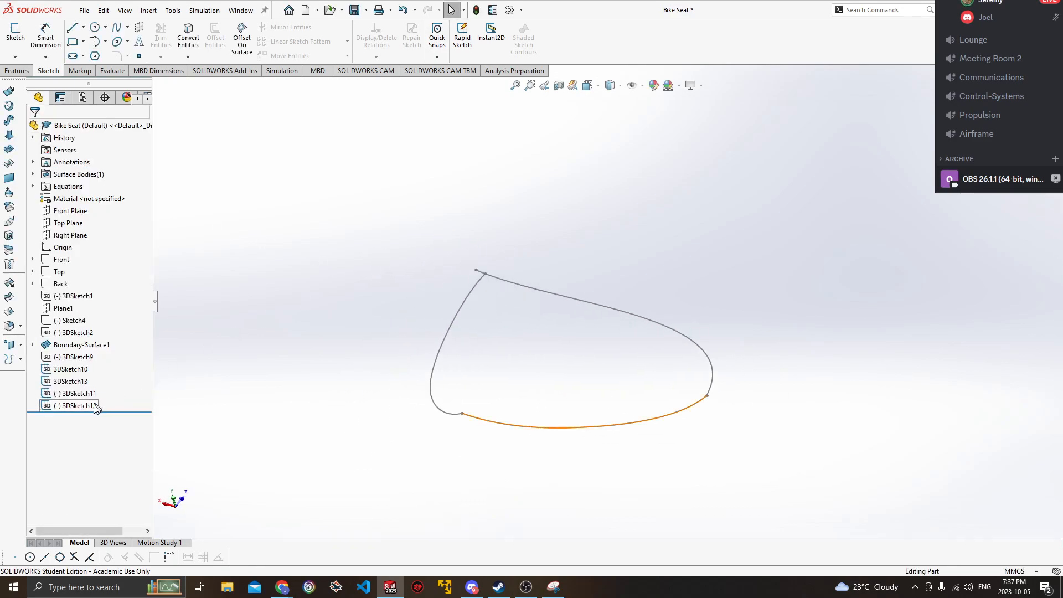
click(77, 393)
click(87, 355)
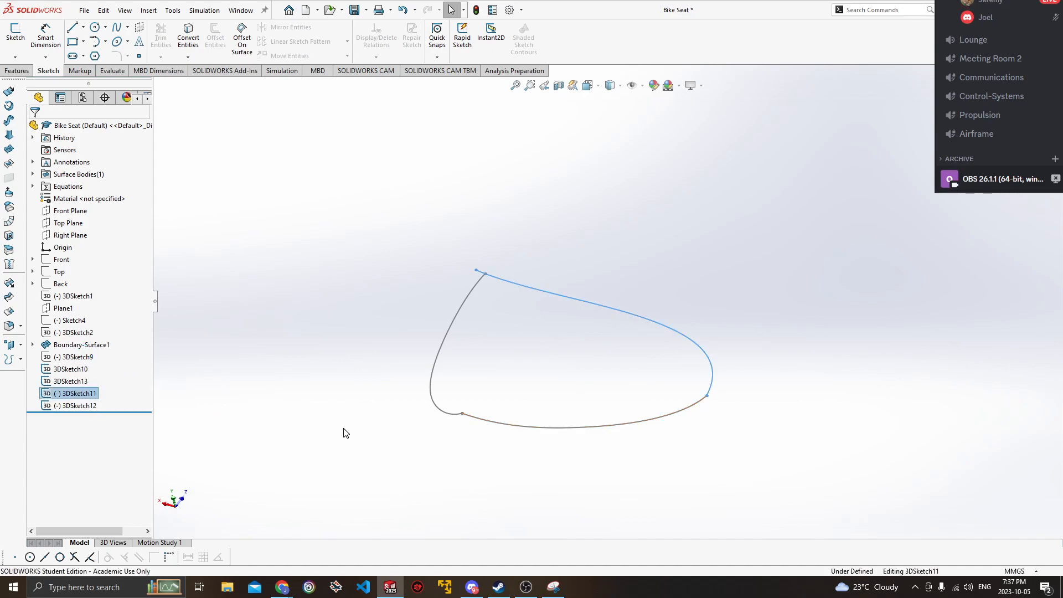
right_click(638, 316)
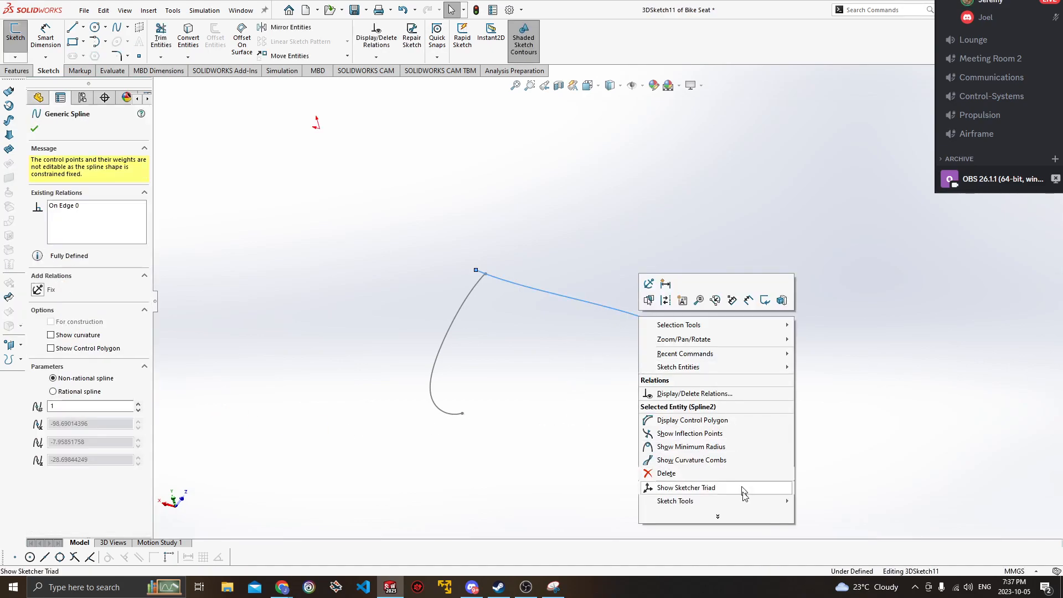
mouse_move(738, 501)
click(811, 500)
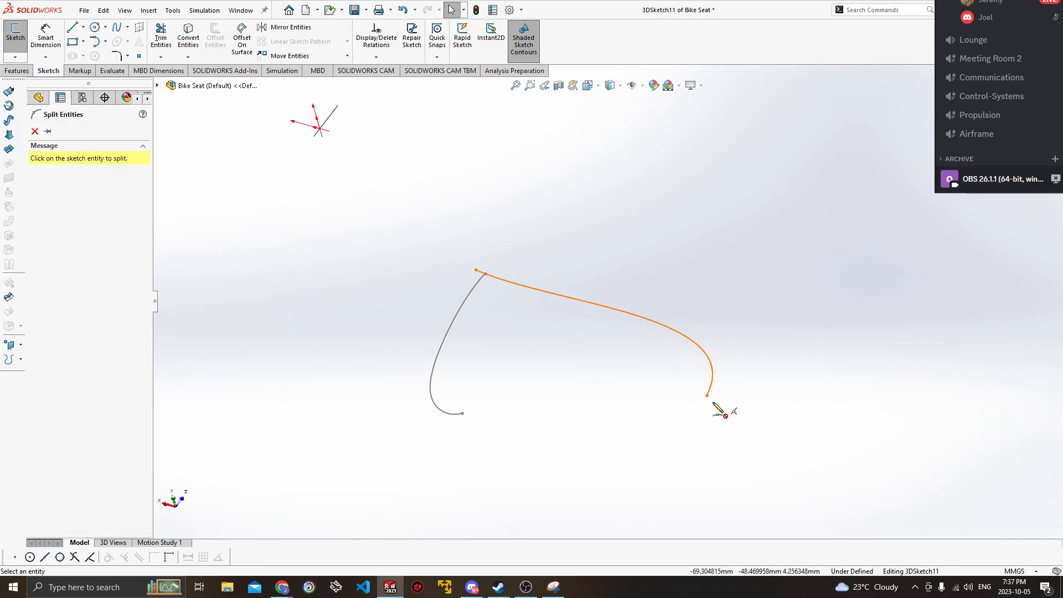
click(655, 323)
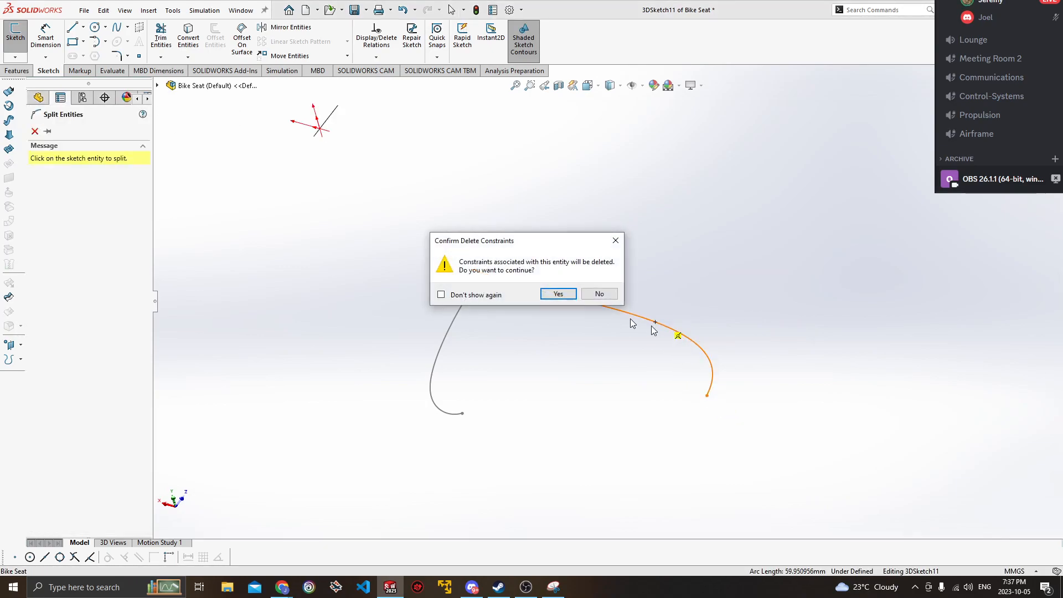
click(558, 294)
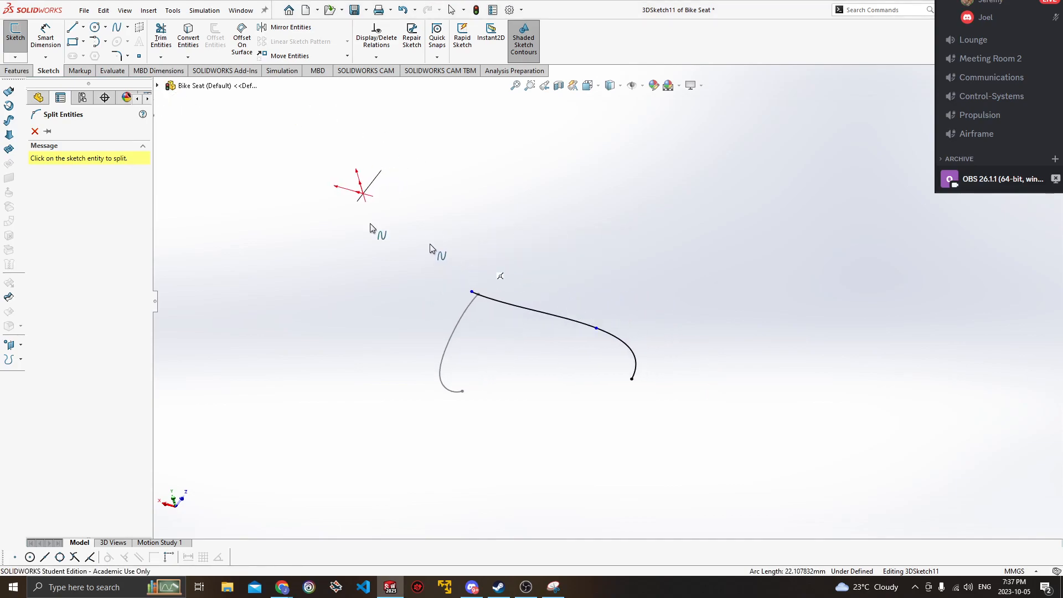
click(24, 59)
click(32, 69)
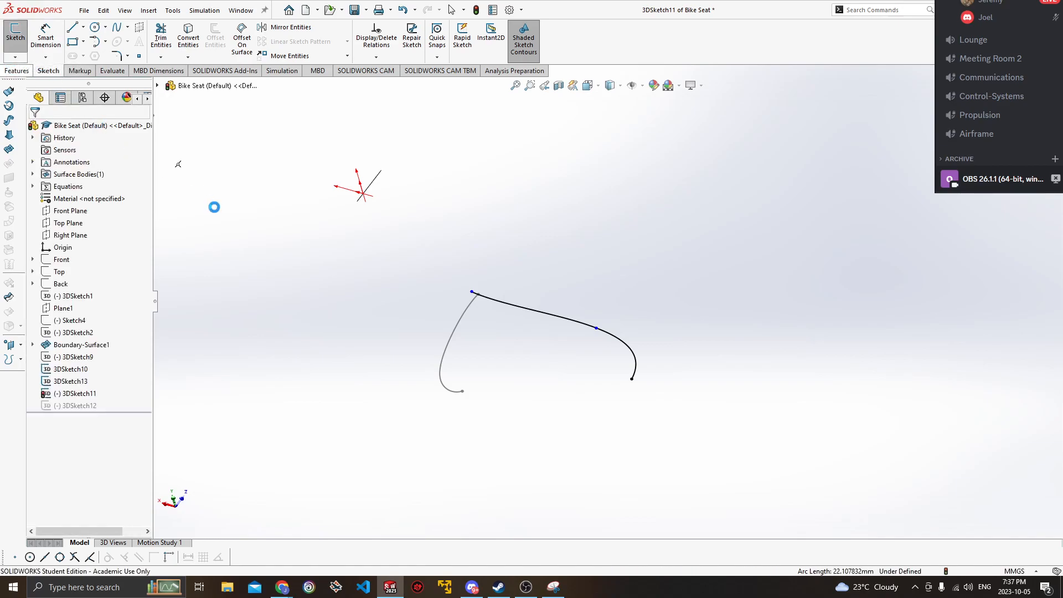
Try a boundary surface using 3DSketch11 and 3DSketch12 as Direction 1 curves and 3DSketch13 as the Direction 2 curve.
scroll(318, 258, down, 3)
ctrl+middle_drag(371, 286, 163, 222)
click(9, 149)
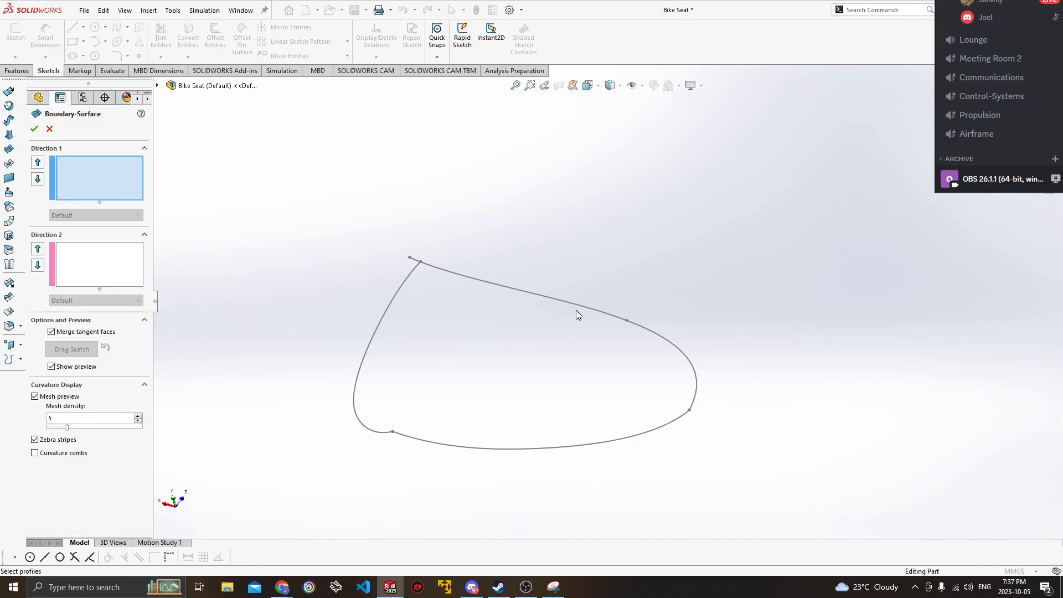
click(556, 304)
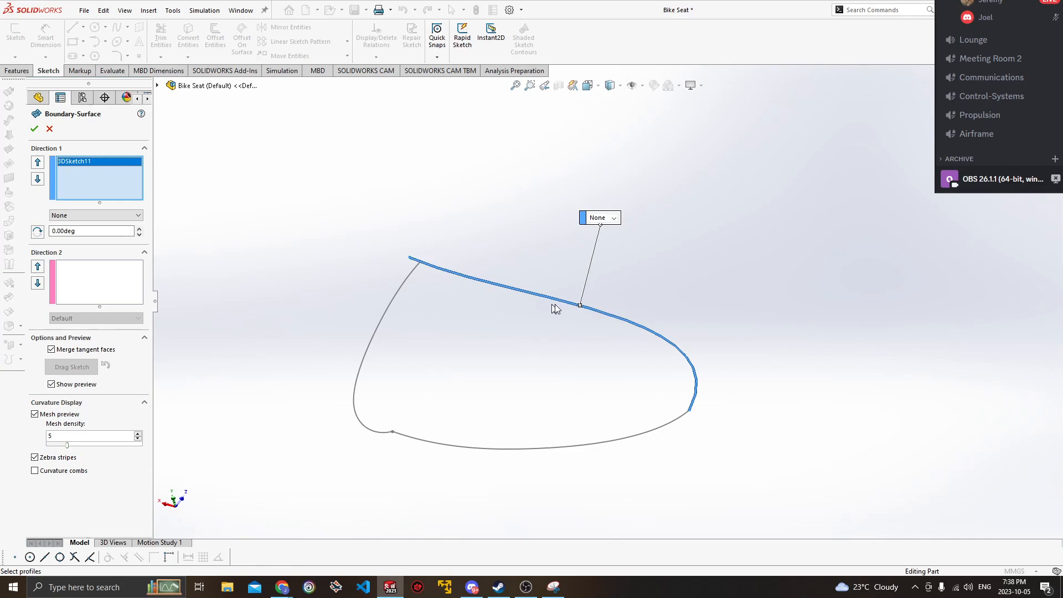
click(614, 218)
click(609, 227)
click(538, 448)
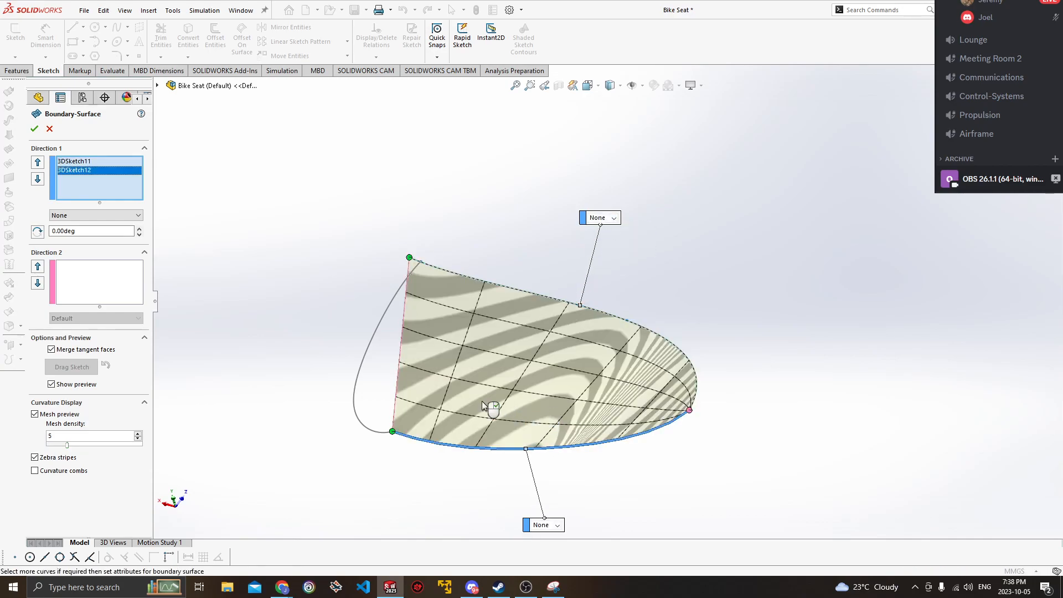
click(95, 280)
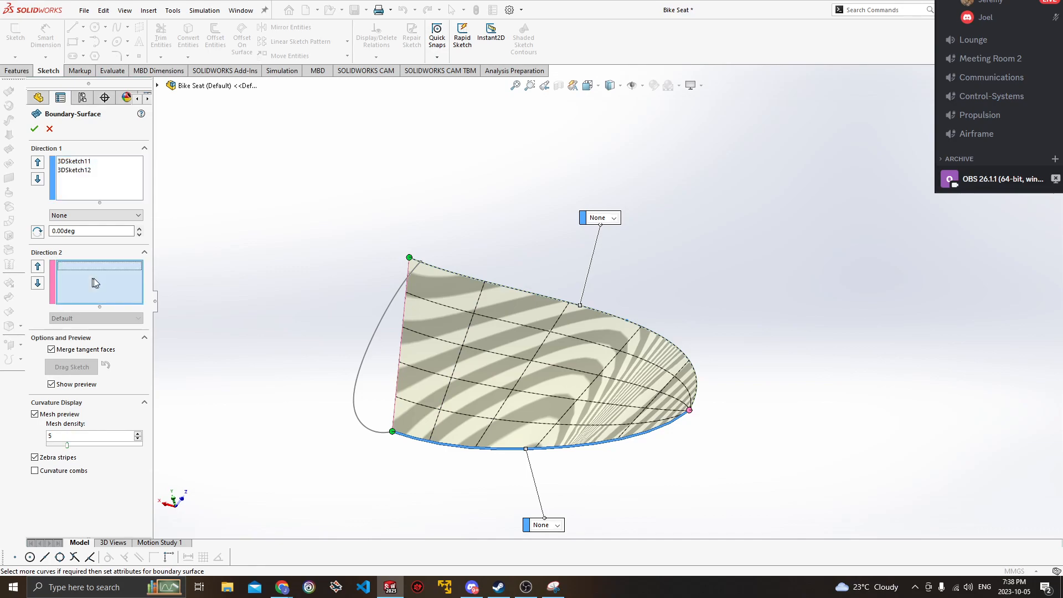
click(359, 380)
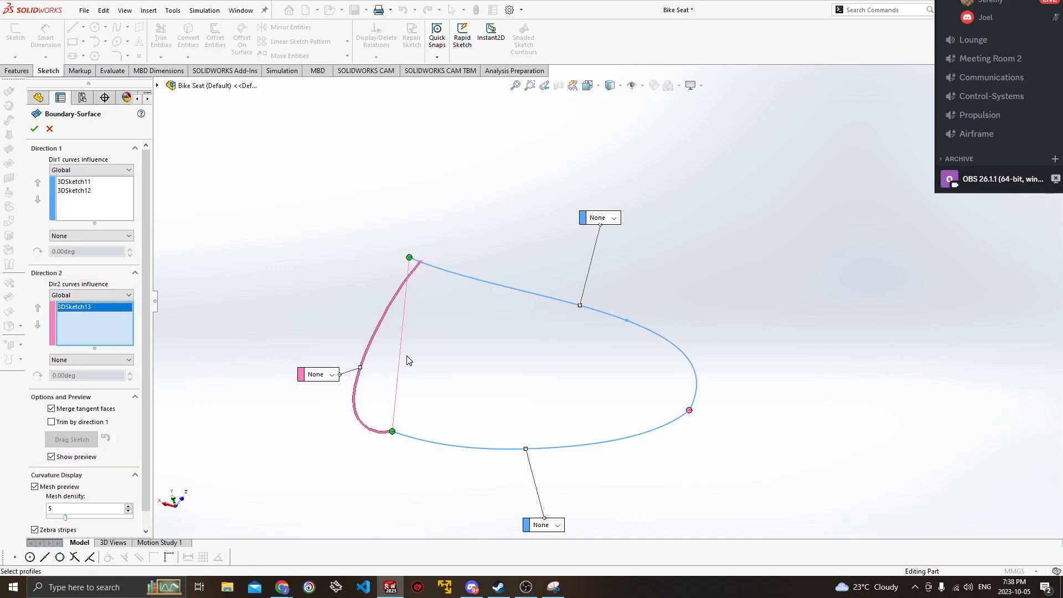
Set the Direction 2 curve influence to Linear with Tangency To Face, and shift the 3DSketch11 connector toward the 3DSketch13 end point.
click(92, 295)
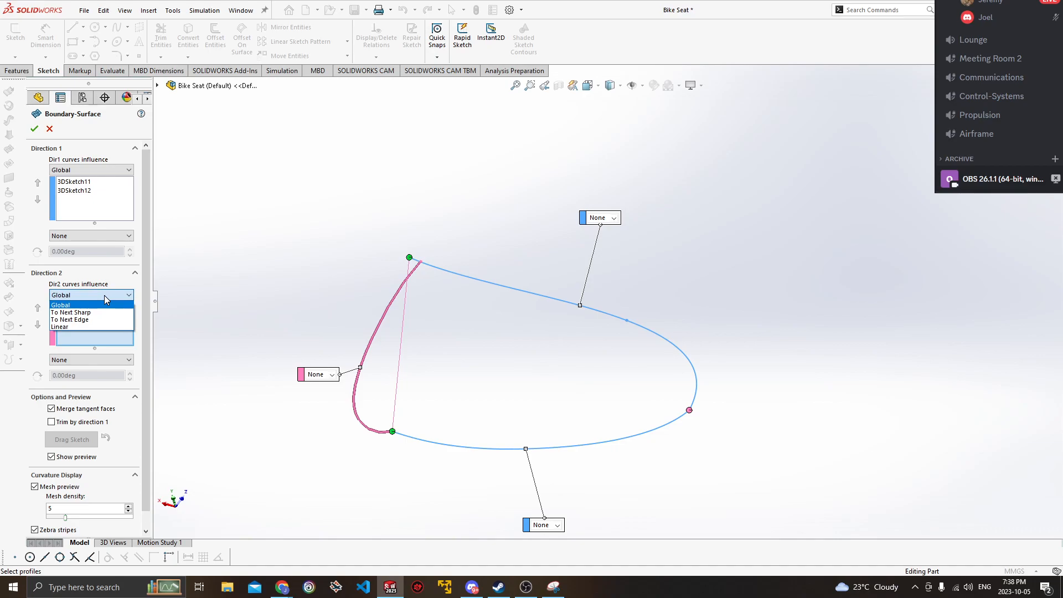
click(98, 328)
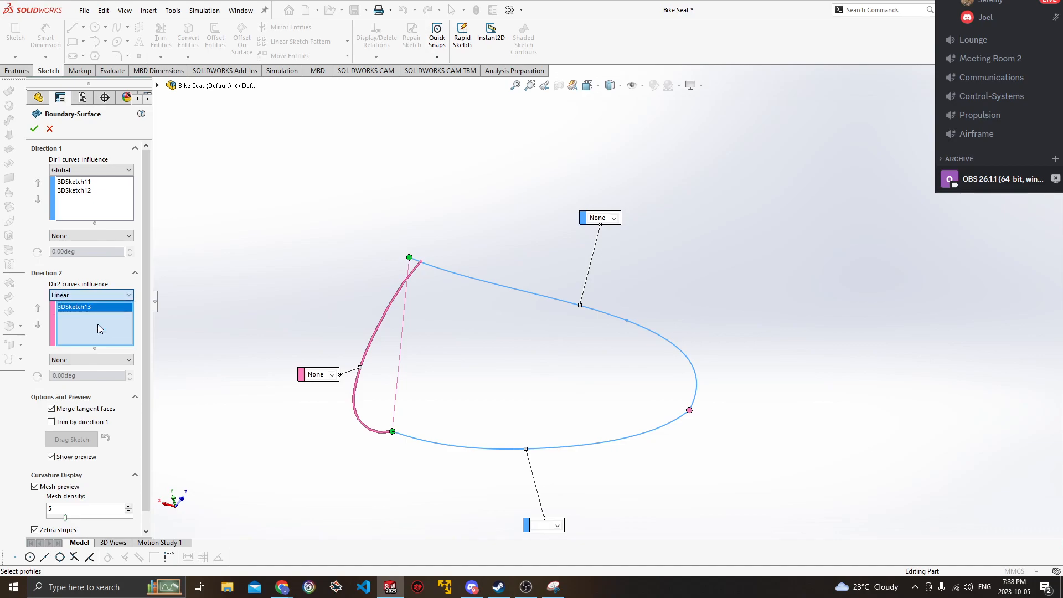
click(127, 360)
click(76, 384)
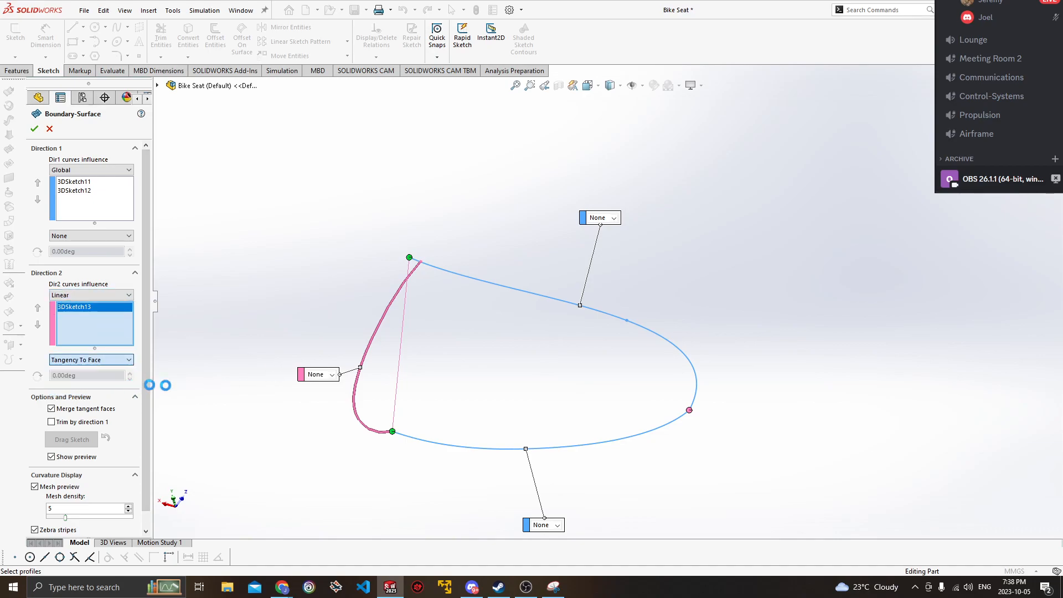
scroll(318, 330, up, 3)
middle_drag(318, 329, 288, 323)
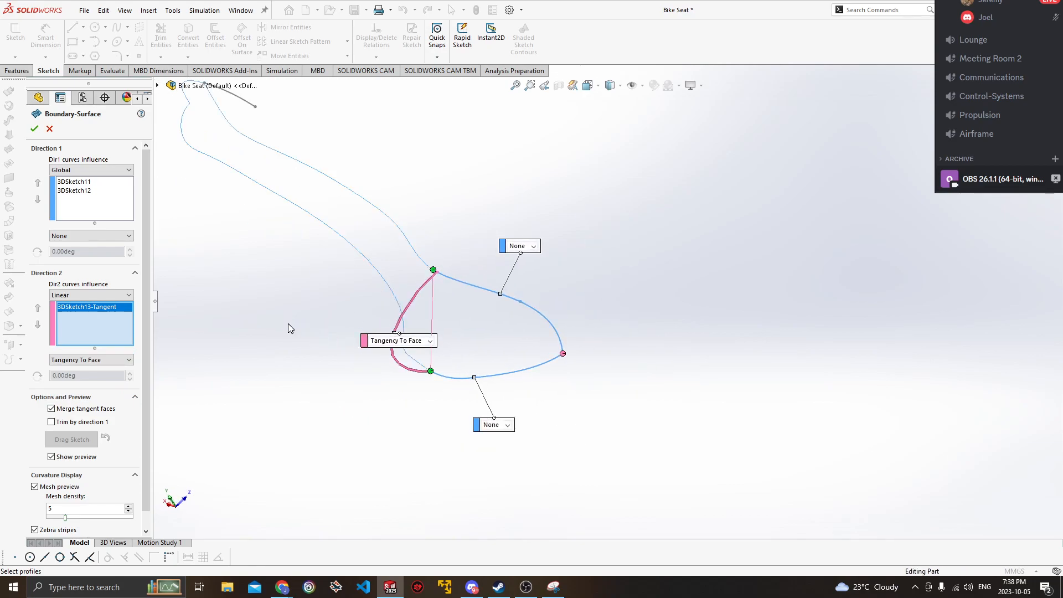
scroll(410, 302, down, 4)
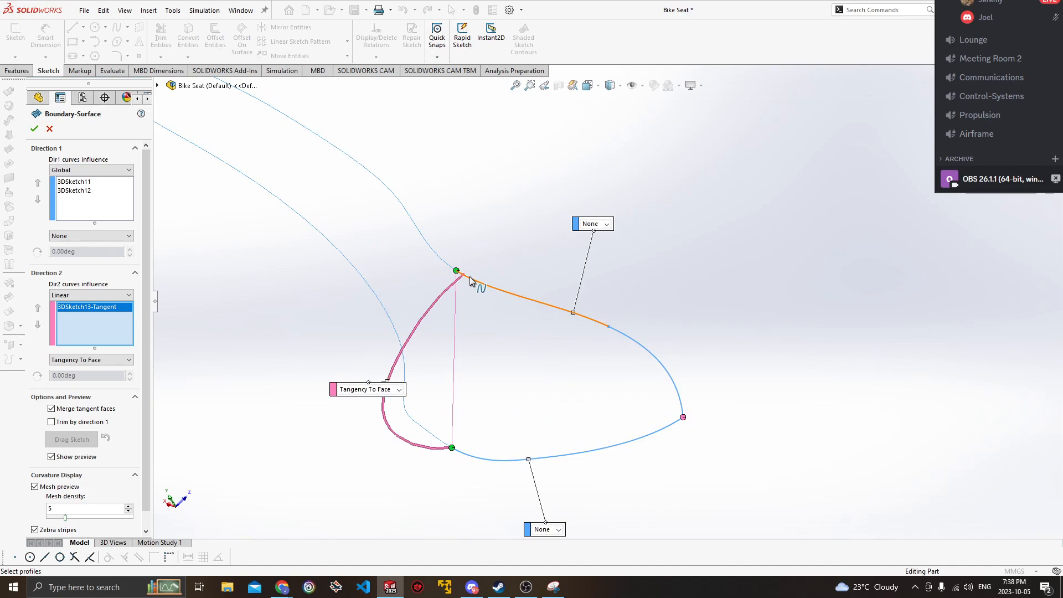
drag(457, 268, 498, 290)
mouse_move(479, 273)
middle_down()
mouse_move(485, 266)
mouse_move(333, 263)
middle_up()
click(664, 209)
click(662, 225)
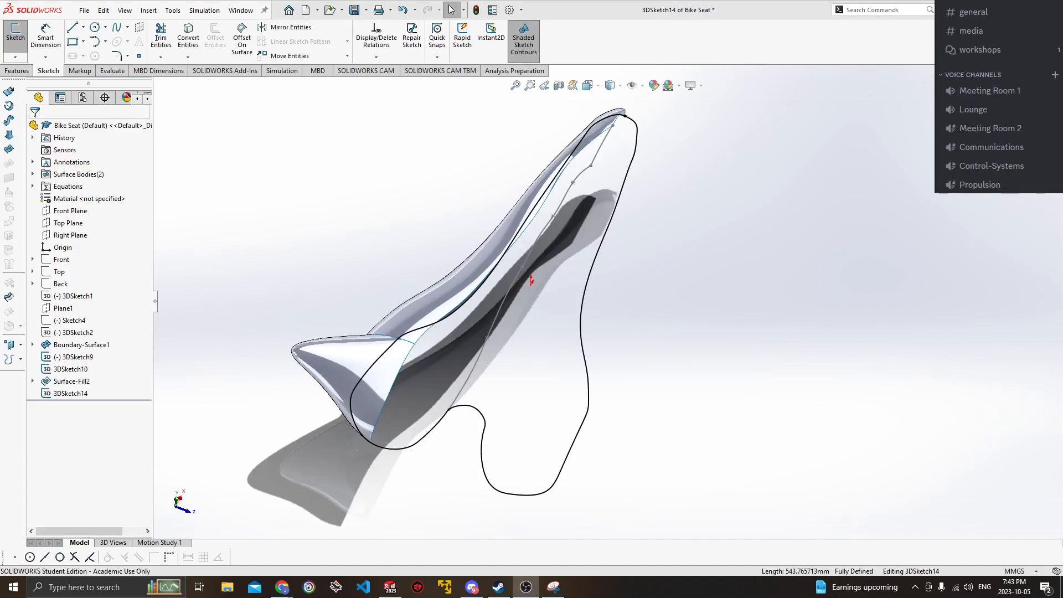
Examine from several angles how the saddle's side and end surfaces line up with the closed 3DSketch14 outline.
mouse_move(518, 368)
middle_down()
mouse_move(506, 373)
mouse_move(543, 376)
mouse_move(474, 408)
middle_up()
scroll(467, 420, down, 5)
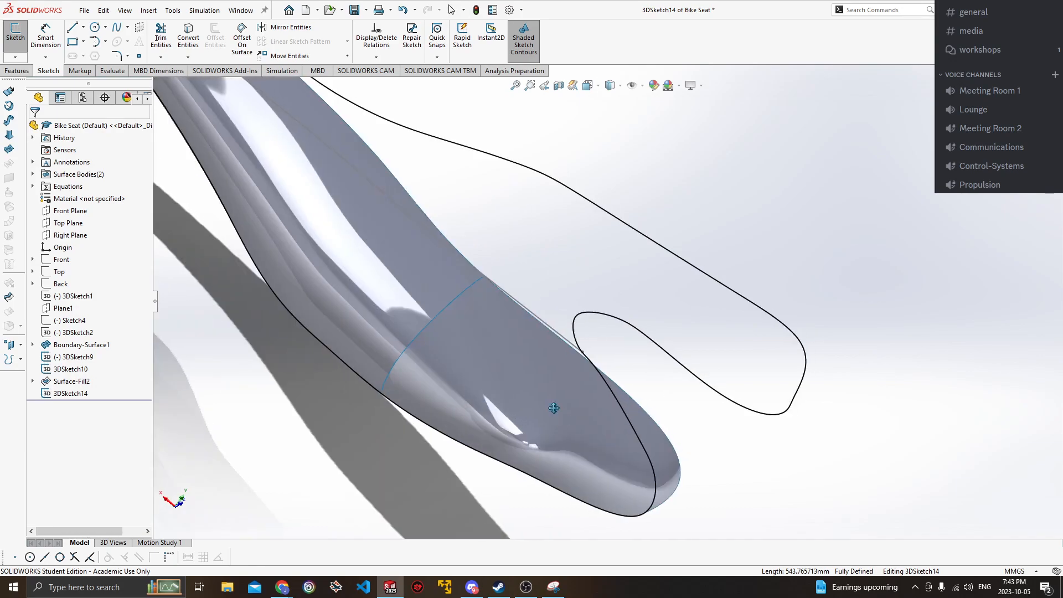
mouse_move(496, 422)
middle_down()
mouse_move(434, 451)
mouse_move(458, 434)
mouse_move(463, 445)
mouse_move(575, 442)
mouse_move(570, 460)
mouse_move(613, 466)
mouse_move(549, 430)
mouse_move(541, 393)
mouse_move(574, 434)
mouse_move(605, 390)
mouse_move(571, 427)
mouse_move(563, 404)
mouse_move(549, 421)
mouse_move(449, 434)
mouse_move(734, 344)
mouse_move(749, 350)
middle_up()
middle_drag(540, 526, 546, 395)
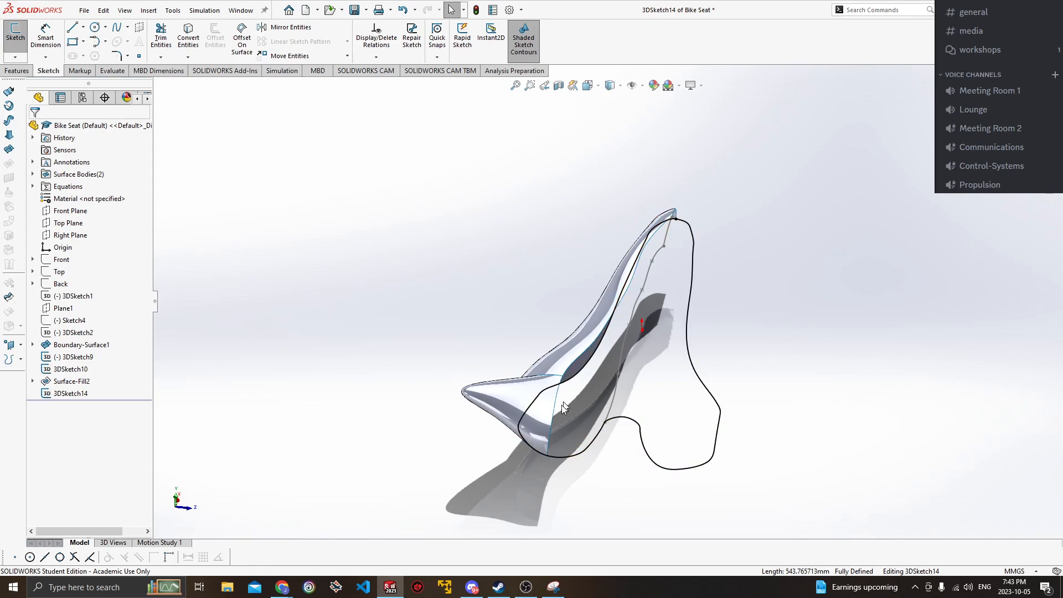
mouse_move(659, 247)
middle_down()
mouse_move(530, 413)
mouse_move(560, 419)
middle_up()
scroll(562, 419, down, 4)
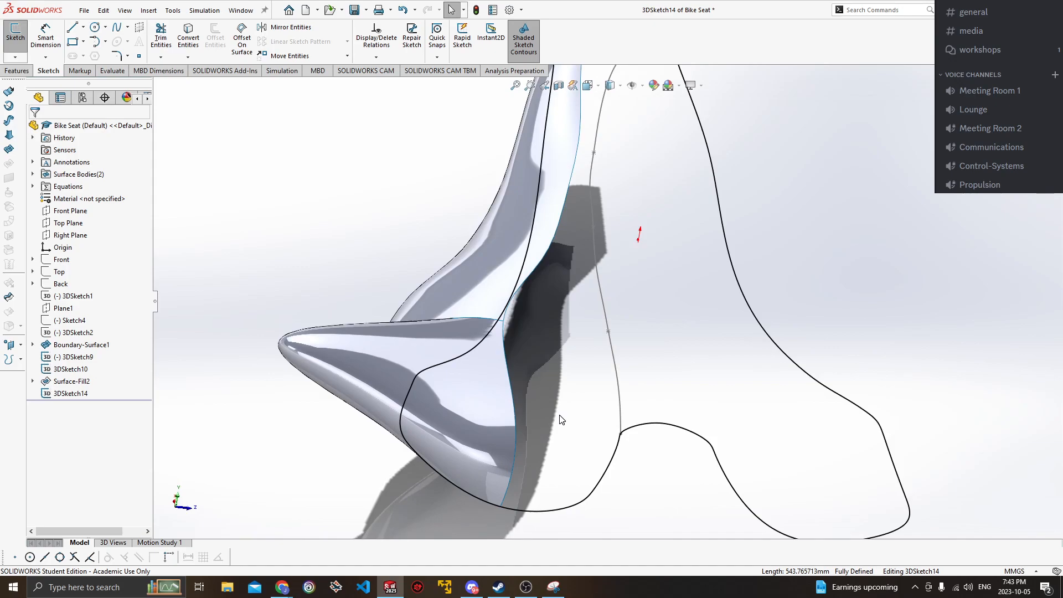
middle_drag(388, 340, 437, 379)
mouse_move(357, 346)
middle_down()
mouse_move(439, 399)
mouse_move(548, 392)
mouse_move(446, 410)
mouse_move(419, 378)
mouse_move(463, 379)
mouse_move(449, 420)
mouse_move(475, 371)
mouse_move(500, 418)
mouse_move(482, 439)
mouse_move(444, 428)
mouse_move(480, 444)
middle_up()
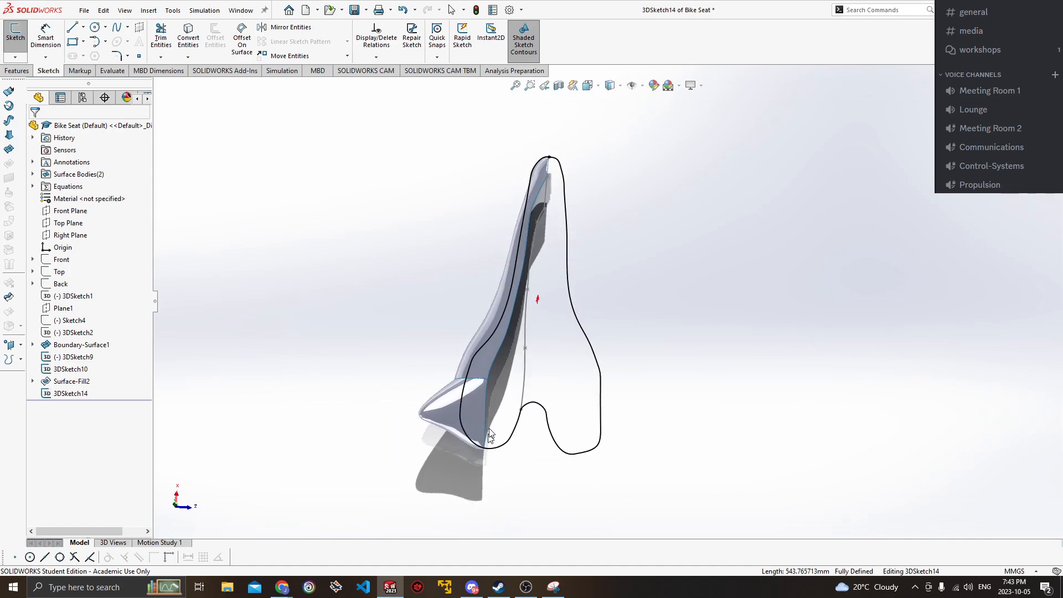
mouse_move(526, 408)
middle_down()
mouse_move(530, 388)
mouse_move(477, 402)
mouse_move(465, 465)
mouse_move(440, 446)
mouse_move(541, 446)
mouse_move(530, 467)
middle_up()
scroll(451, 423, down, 1)
scroll(443, 454, down, 4)
ctrl+middle_drag(504, 420, 452, 495)
mouse_move(451, 496)
middle_down()
mouse_move(483, 330)
mouse_move(450, 424)
mouse_move(460, 422)
mouse_move(425, 430)
mouse_move(430, 387)
mouse_move(443, 393)
middle_up()
scroll(467, 377, down, 3)
ctrl+middle_drag(522, 233, 559, 213)
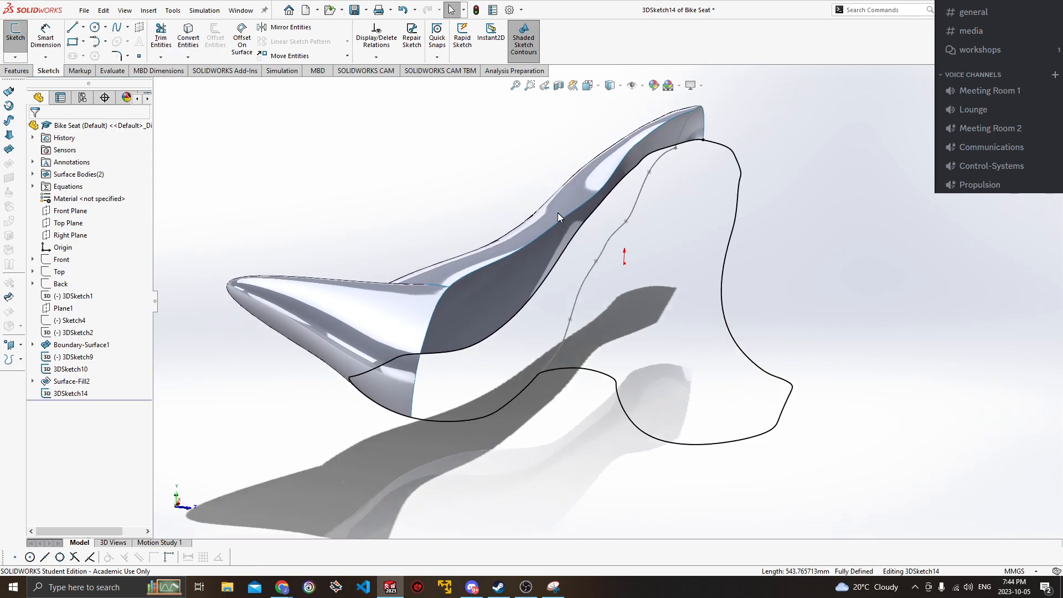
mouse_move(531, 337)
ctrl+middle_down()
mouse_move(505, 372)
mouse_move(467, 387)
mouse_move(477, 399)
mouse_move(591, 391)
mouse_move(523, 387)
ctrl+middle_up()
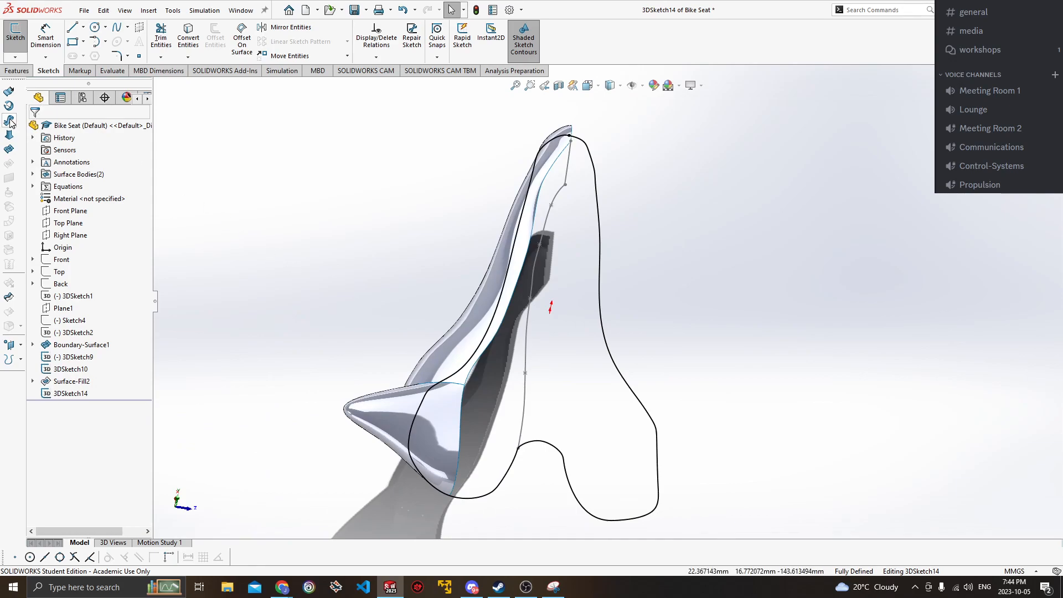
Try a boundary surface with two surface edges and 3DSketch10 as Direction 1 curves and the closed 3DSketch14 outline as Direction 2.
click(9, 149)
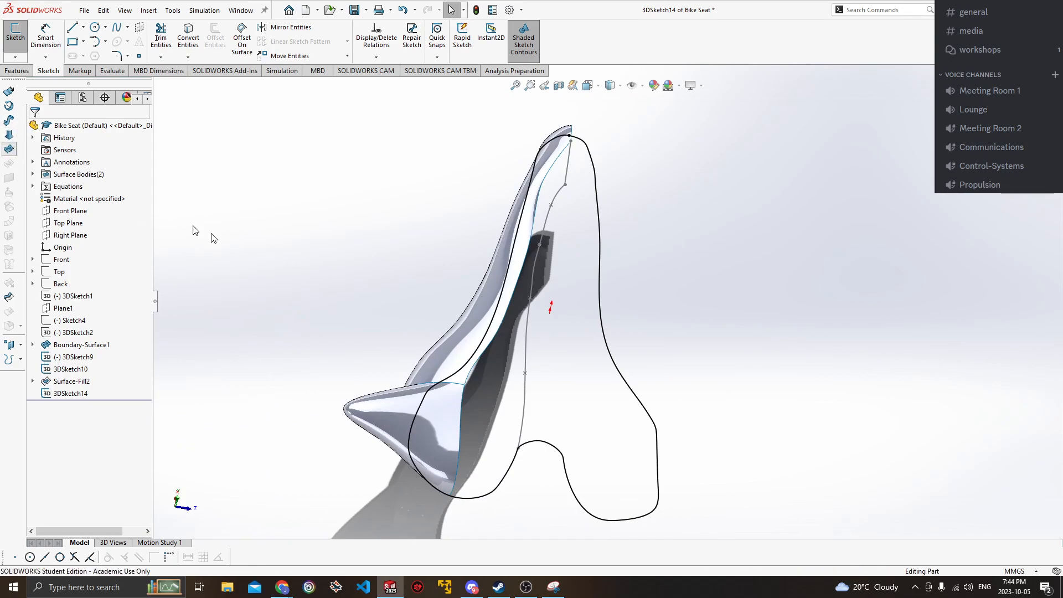
click(459, 445)
click(459, 441)
middle_drag(485, 401, 458, 387)
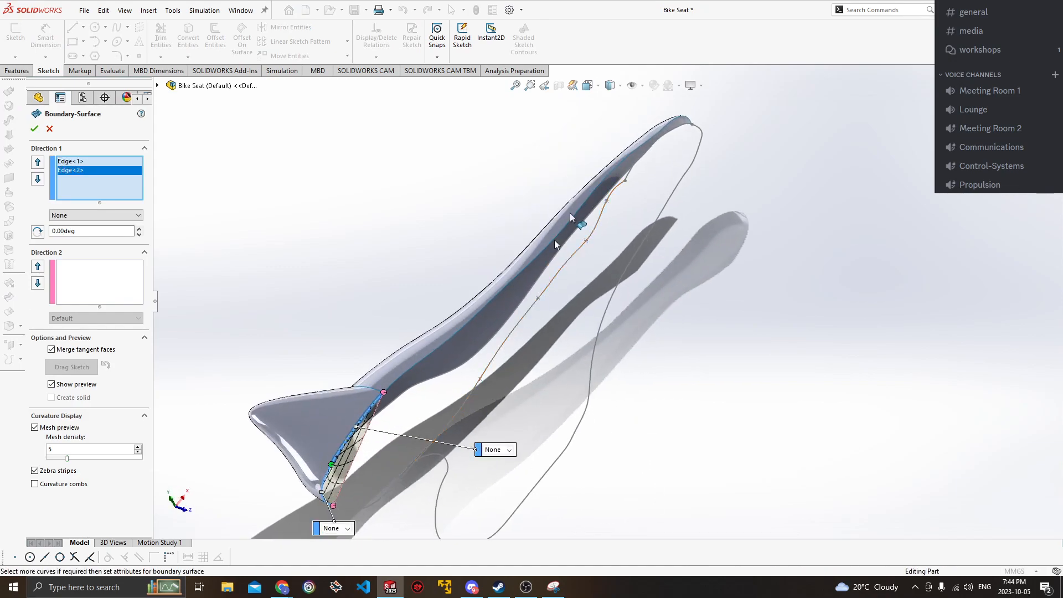
middle_drag(609, 213, 649, 213)
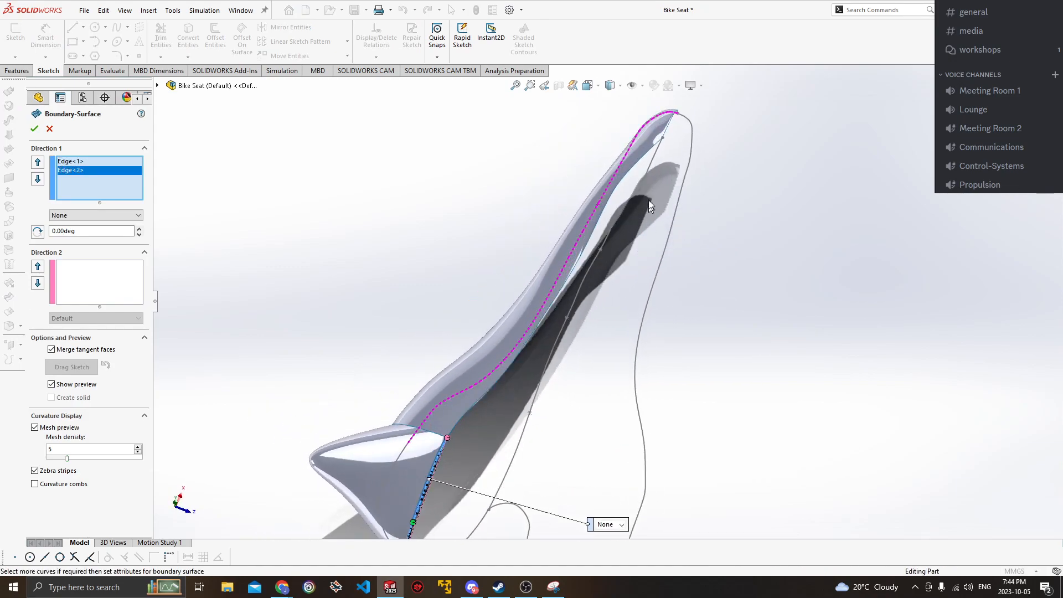
click(647, 175)
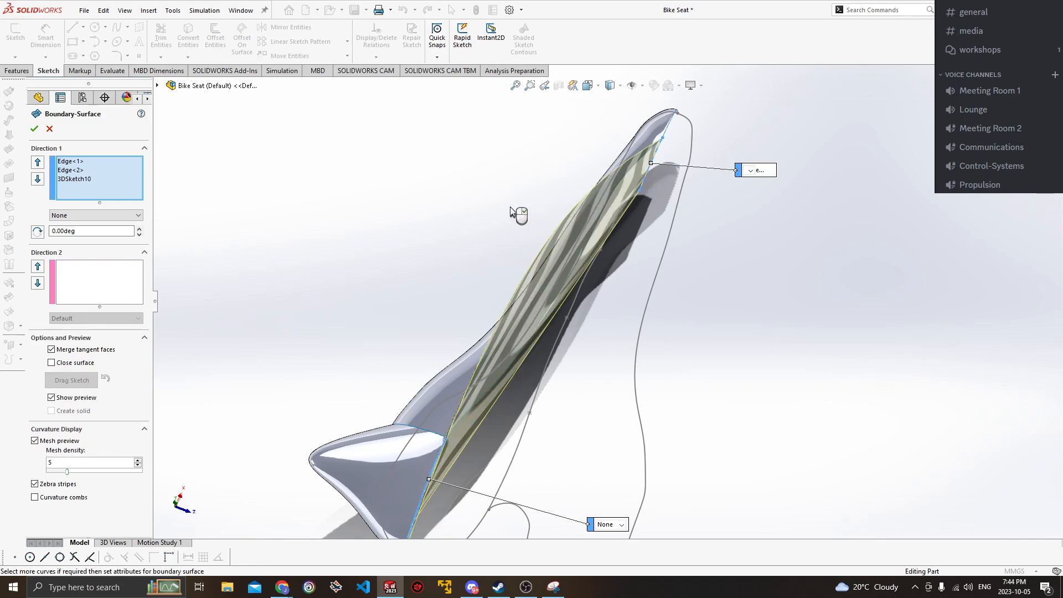
click(111, 273)
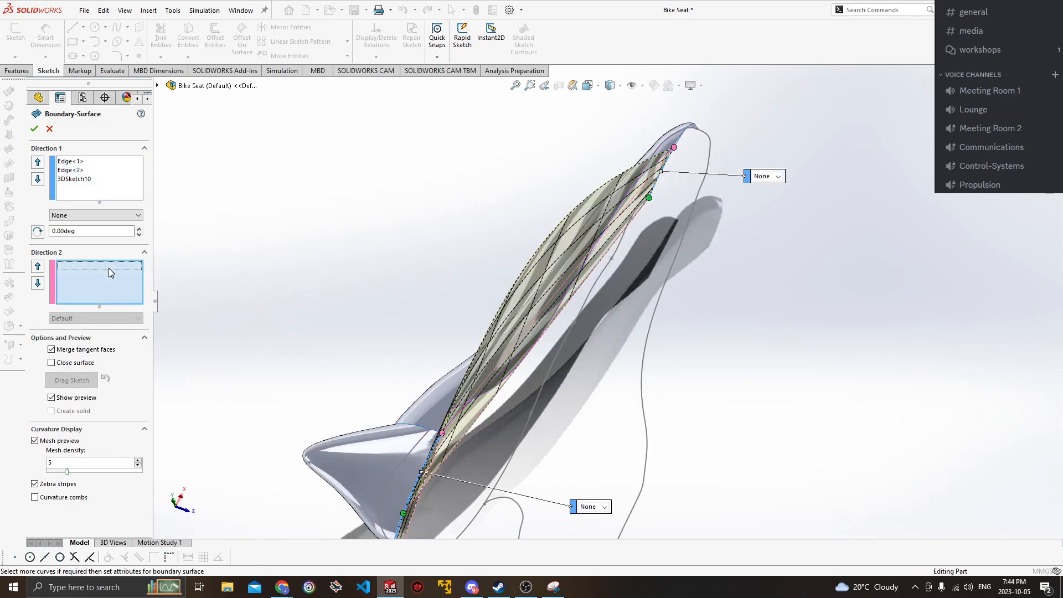
middle_drag(377, 320, 399, 451)
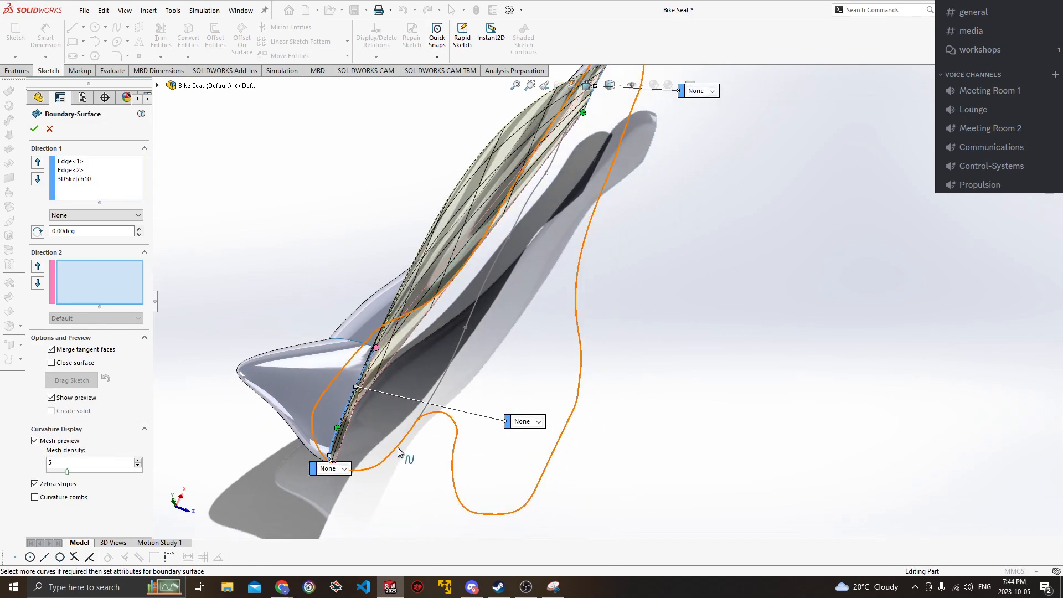
click(399, 450)
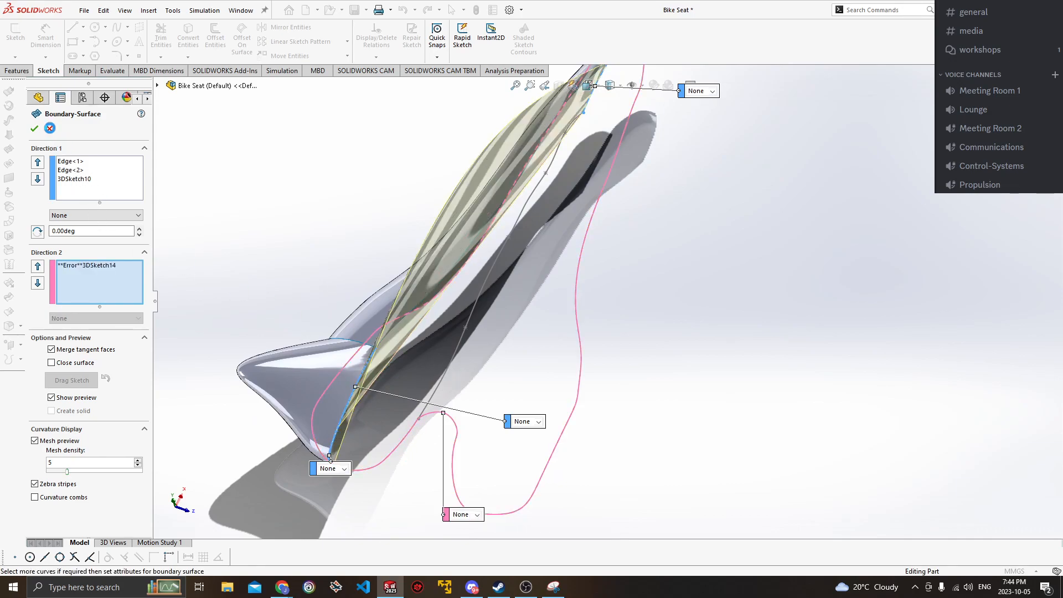
click(51, 129)
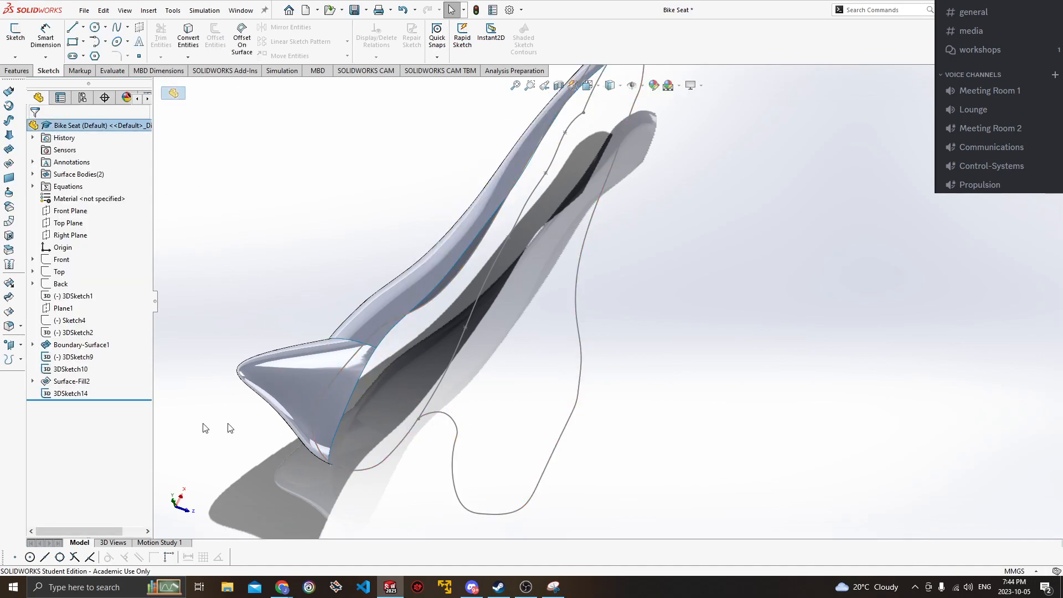
Edit 3DSketch14 and split its closed outline at the end surface's lower corner and at the centre curve's end, allowing its constraints to be deleted.
click(85, 397)
click(92, 360)
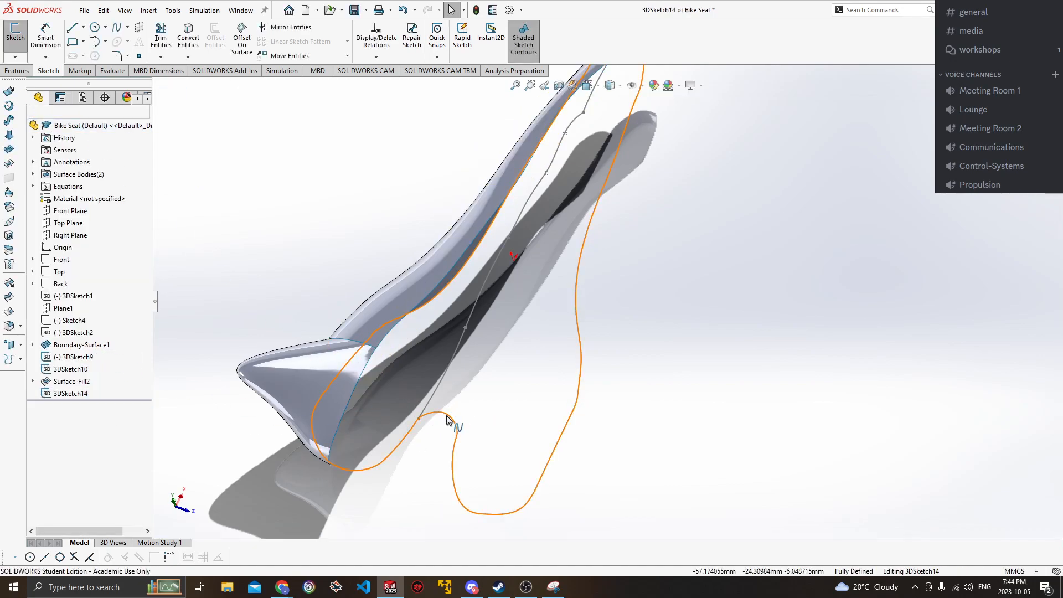
right_click(447, 419)
mouse_move(515, 575)
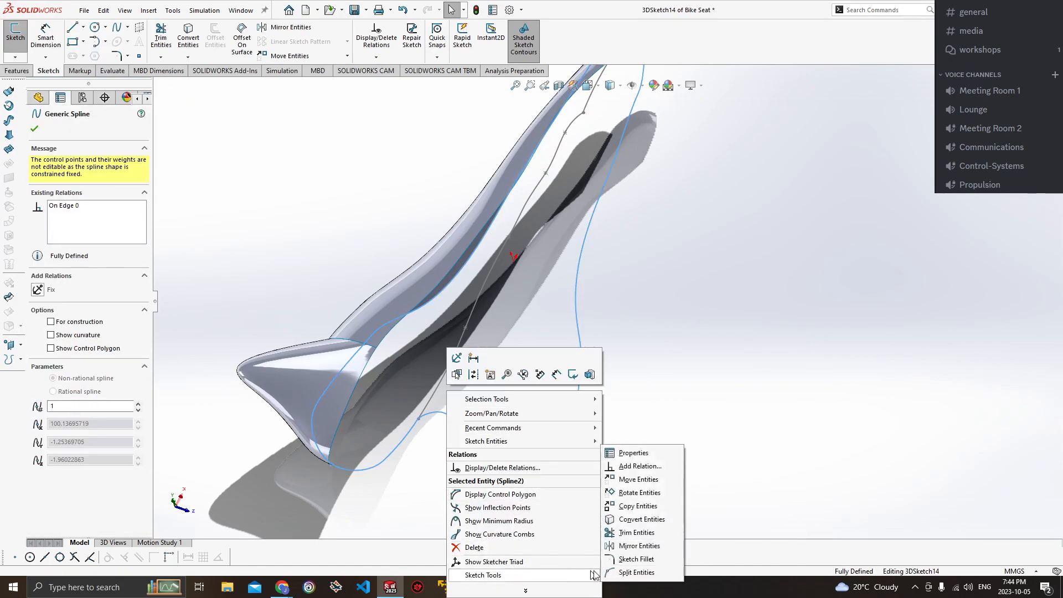
click(636, 572)
click(447, 424)
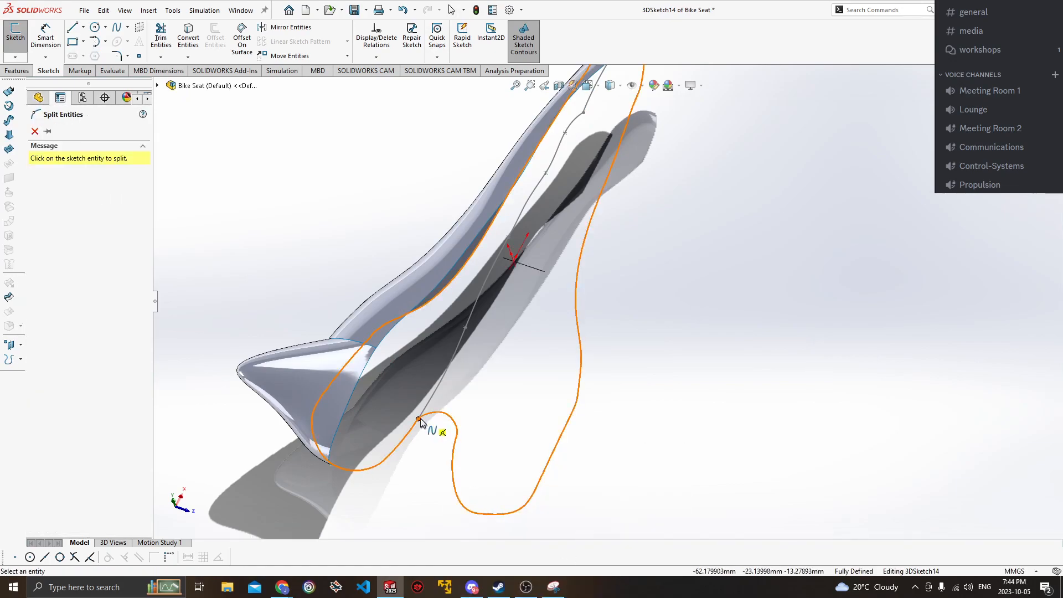
ctrl+middle_drag(451, 388, 505, 389)
click(380, 466)
click(382, 459)
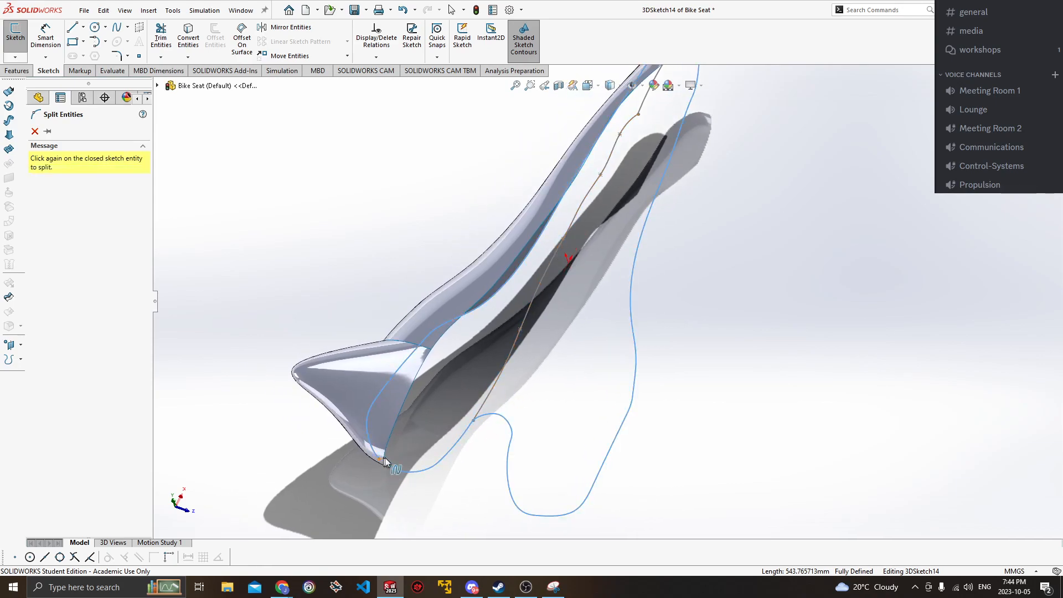
click(479, 419)
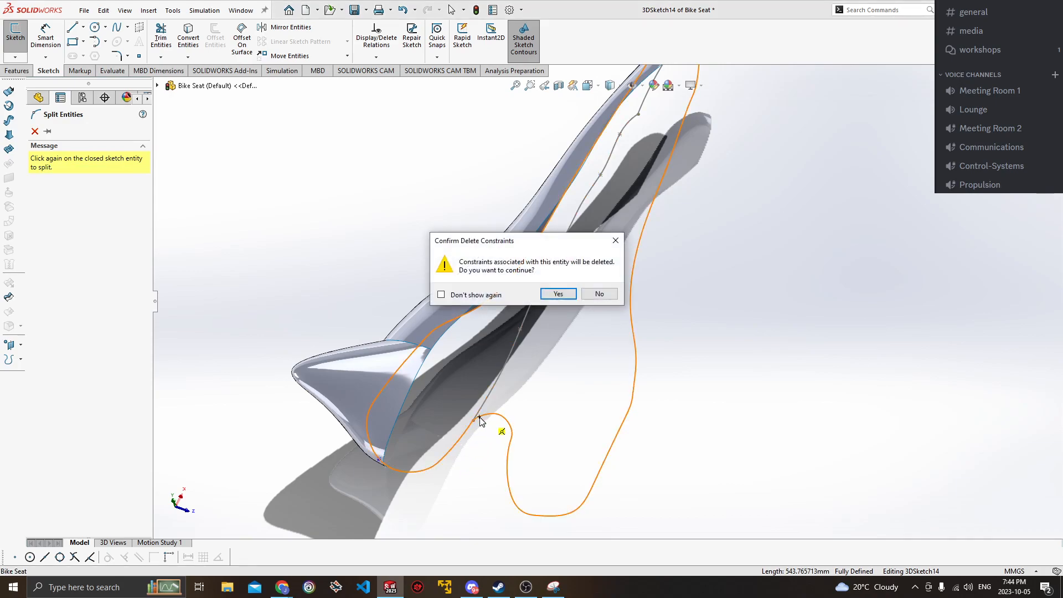
click(564, 293)
Delete the long outline segment, keeping only the arc between the end surface's corner and the centre curve, and exit the sketch.
click(508, 425)
key(Delete)
ctrl+middle_drag(538, 400, 537, 432)
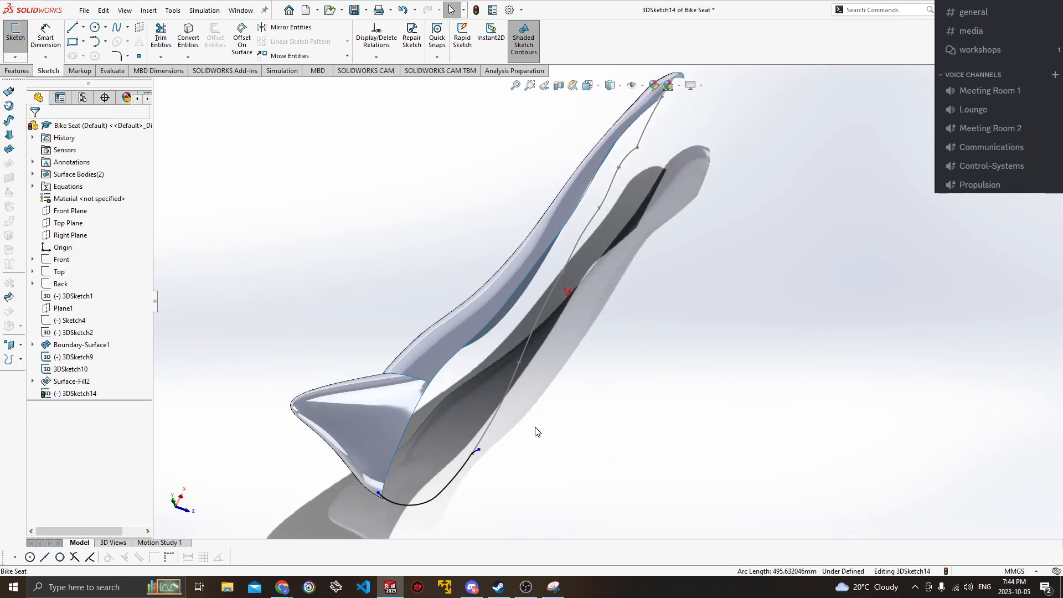
scroll(537, 432, up, 1)
click(15, 33)
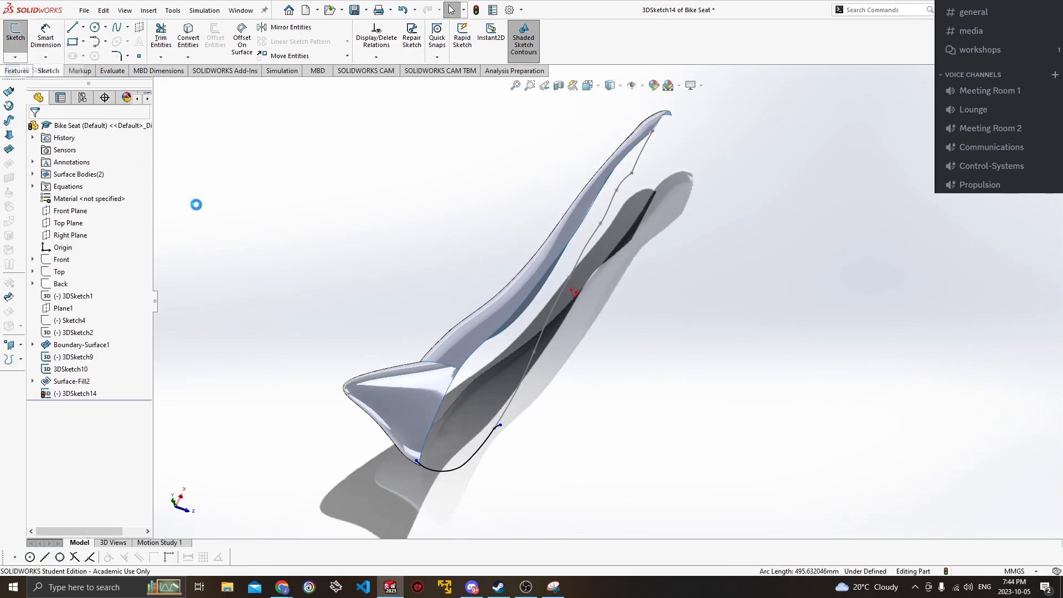
Try a boundary surface starting from the end surface's edge, and clear Surface-Fill2 and 3DSketch11 from Direction 1.
click(16, 154)
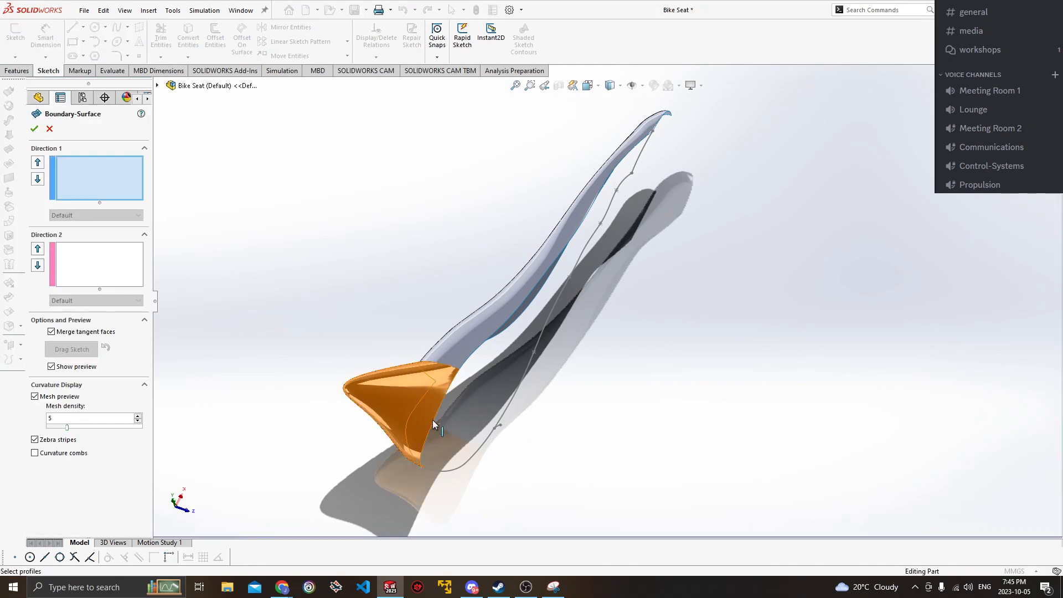
click(433, 423)
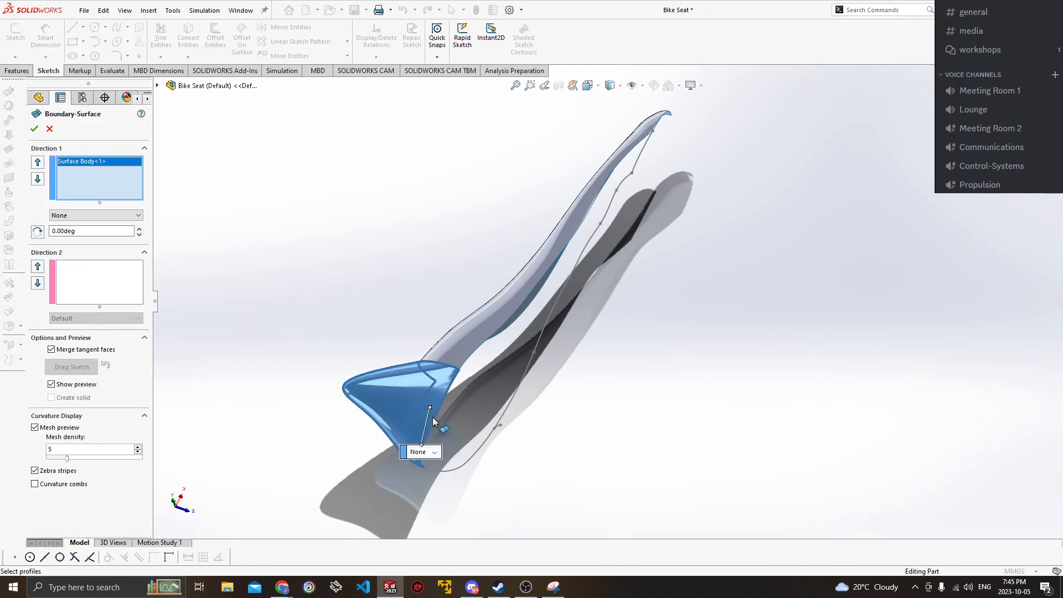
key(Escape)
click(432, 429)
click(431, 428)
click(8, 150)
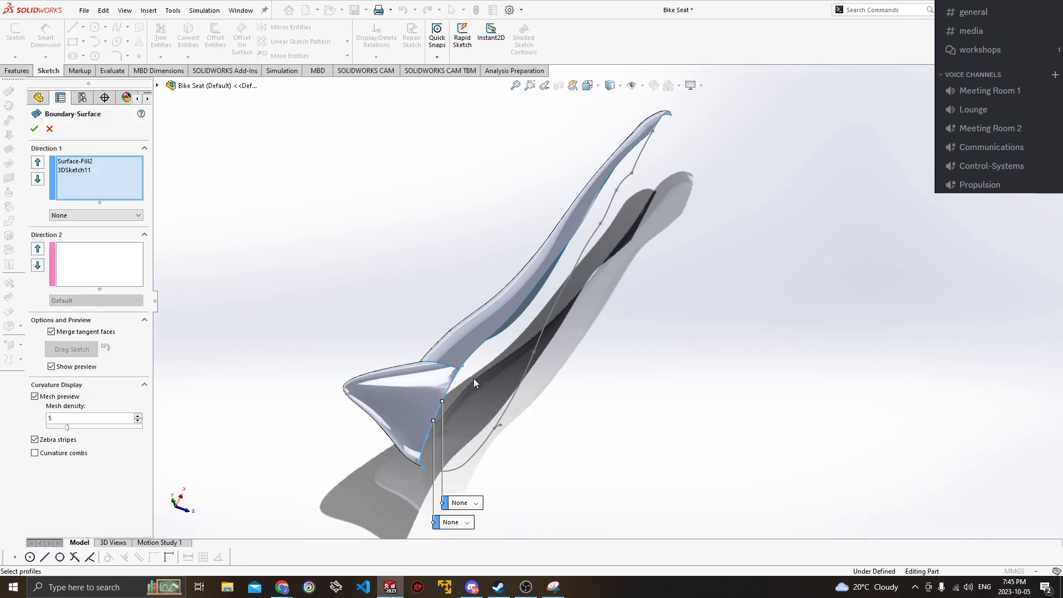
click(78, 172)
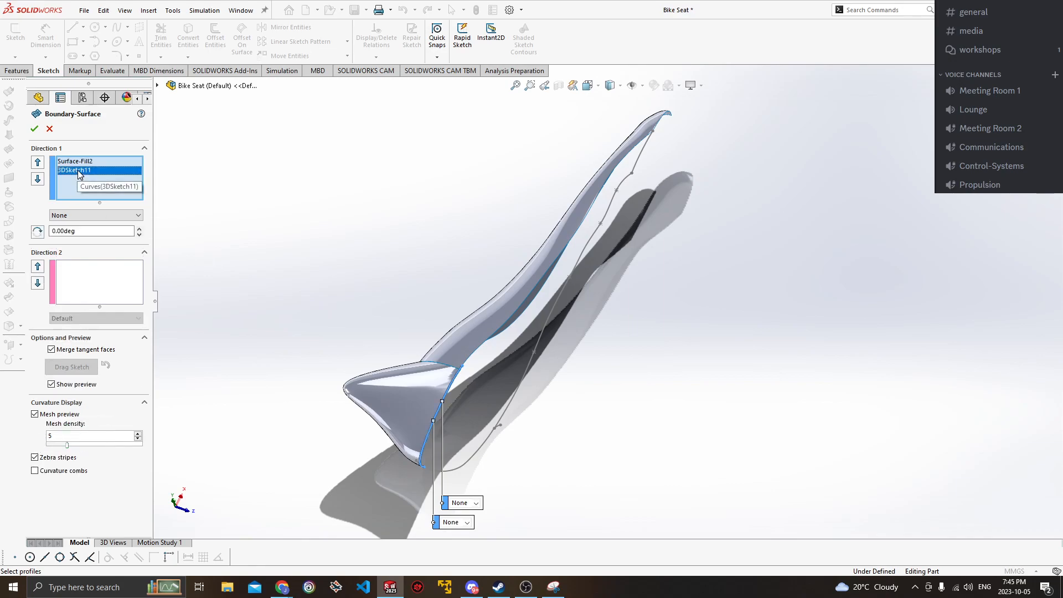
key(Delete)
key(Delete)
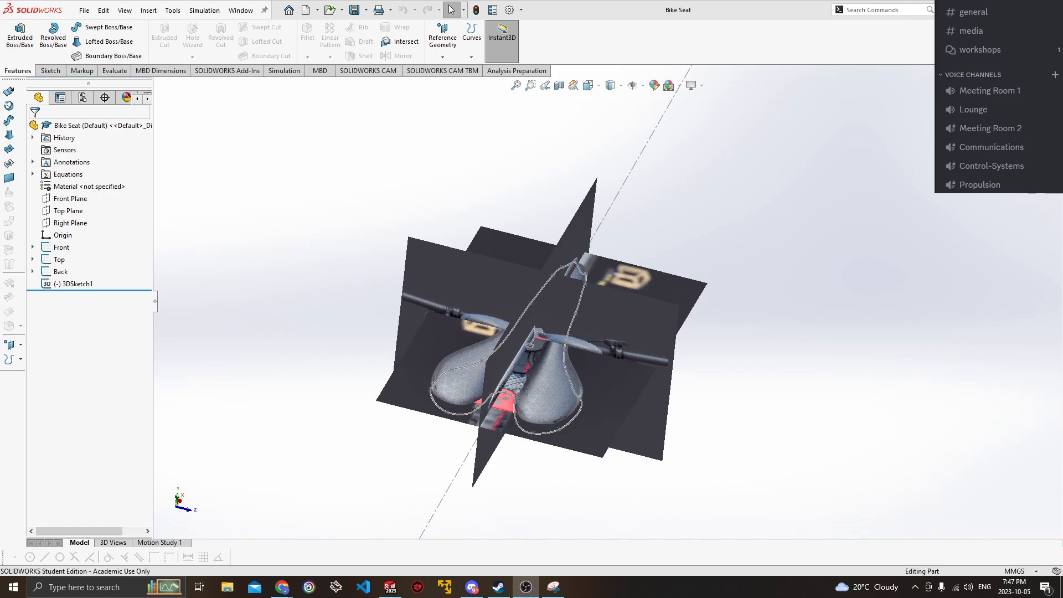
middle_drag(654, 398, 637, 421)
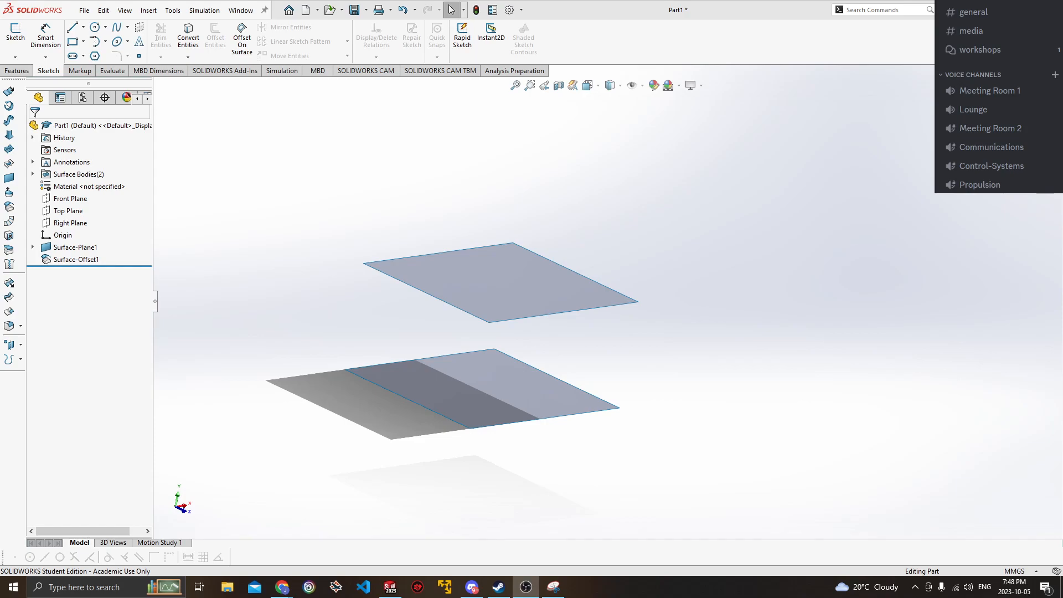
Examine the lower planar surface in Part1 against the Top Plane and the parallel offset surface above it.
mouse_move(698, 288)
middle_down()
mouse_move(697, 309)
mouse_move(709, 292)
middle_up()
scroll(735, 288, down, 1)
click(467, 393)
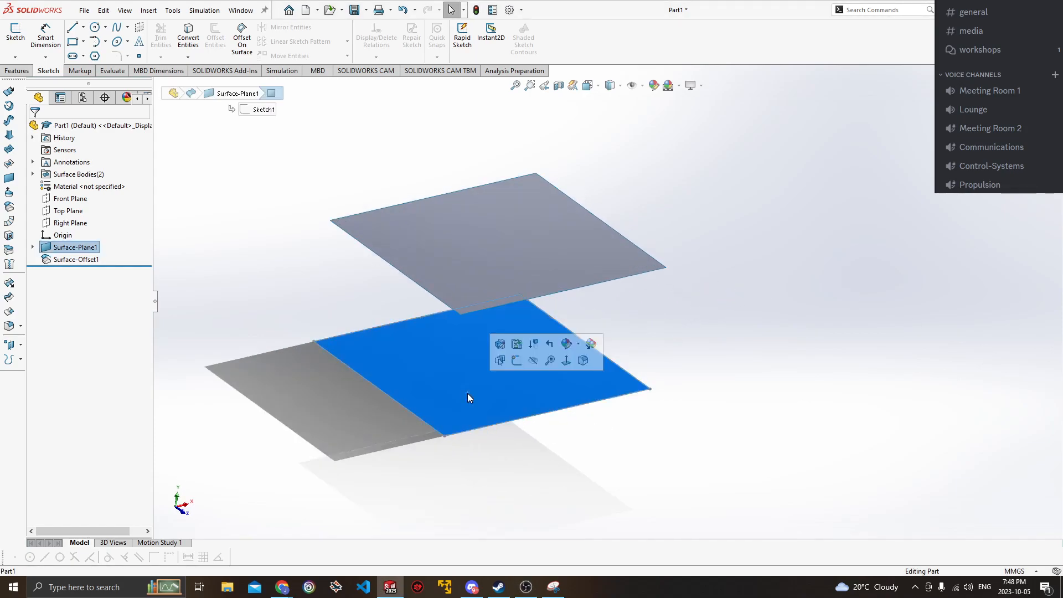
click(63, 214)
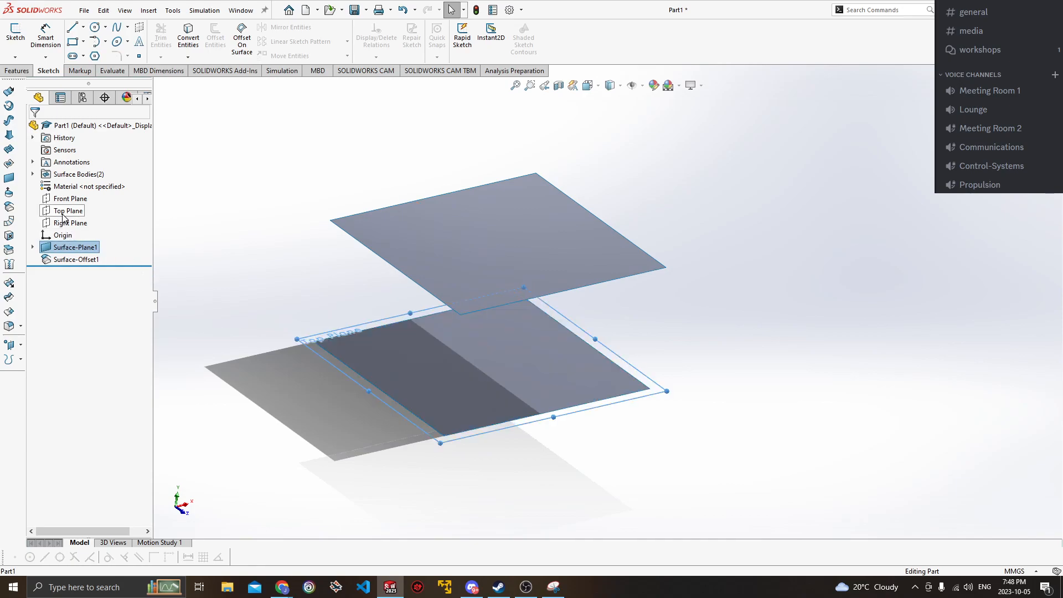
click(264, 305)
ctrl+middle_drag(435, 383, 477, 400)
middle_drag(592, 406, 576, 427)
mouse_move(481, 417)
ctrl+middle_down()
mouse_move(509, 459)
mouse_move(458, 408)
mouse_move(468, 466)
mouse_move(437, 415)
mouse_move(467, 398)
mouse_move(468, 419)
mouse_move(497, 391)
mouse_move(470, 405)
mouse_move(482, 396)
ctrl+middle_up()
Create a surface loft using the upper offset surface and the lower planar surface as profiles.
click(558, 176)
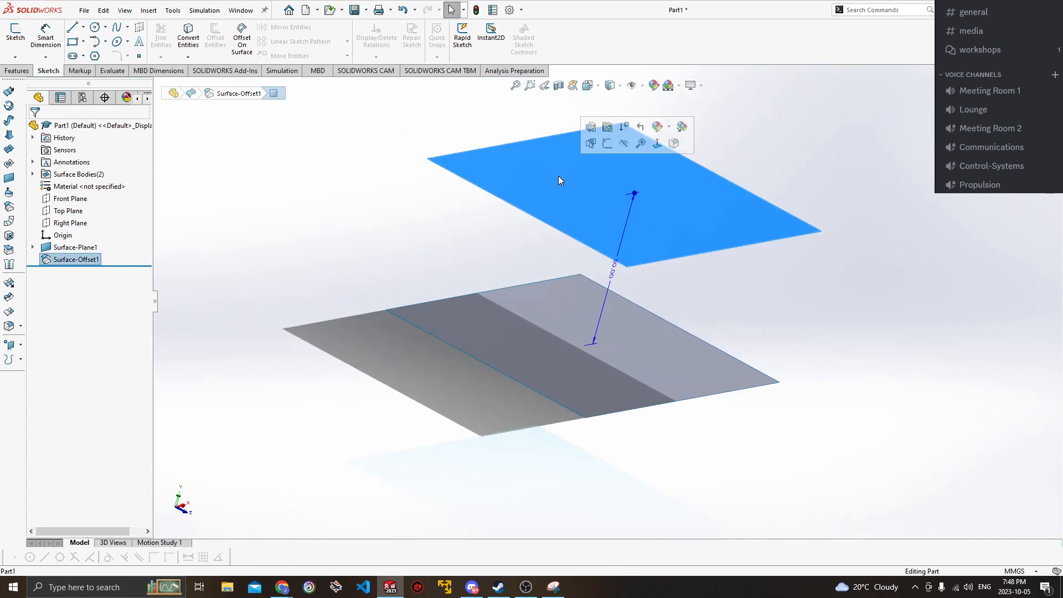
ctrl+middle_drag(479, 227, 439, 265)
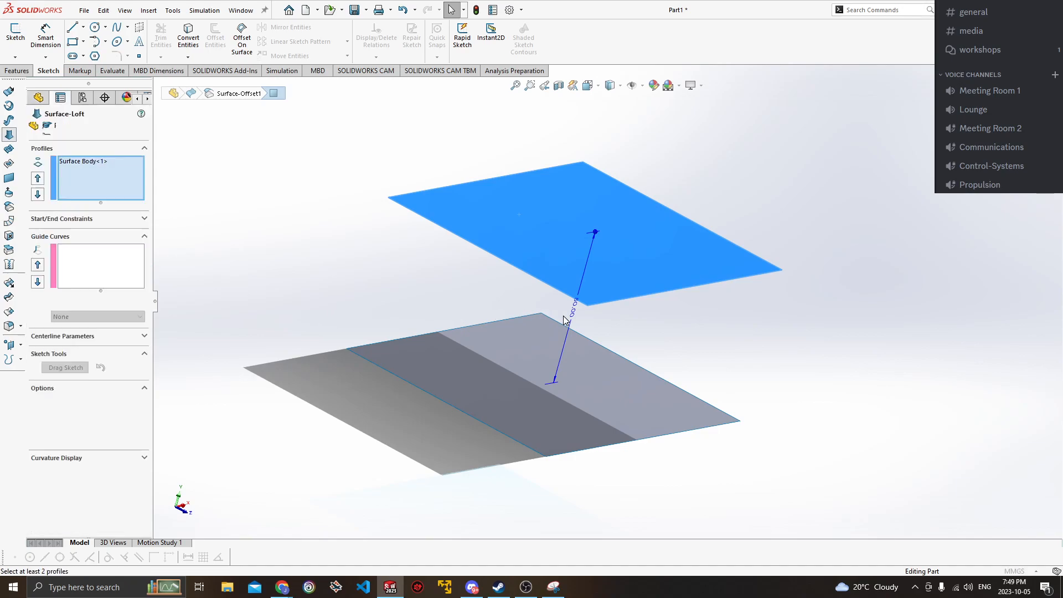
click(493, 382)
click(592, 391)
middle_drag(590, 357, 408, 252)
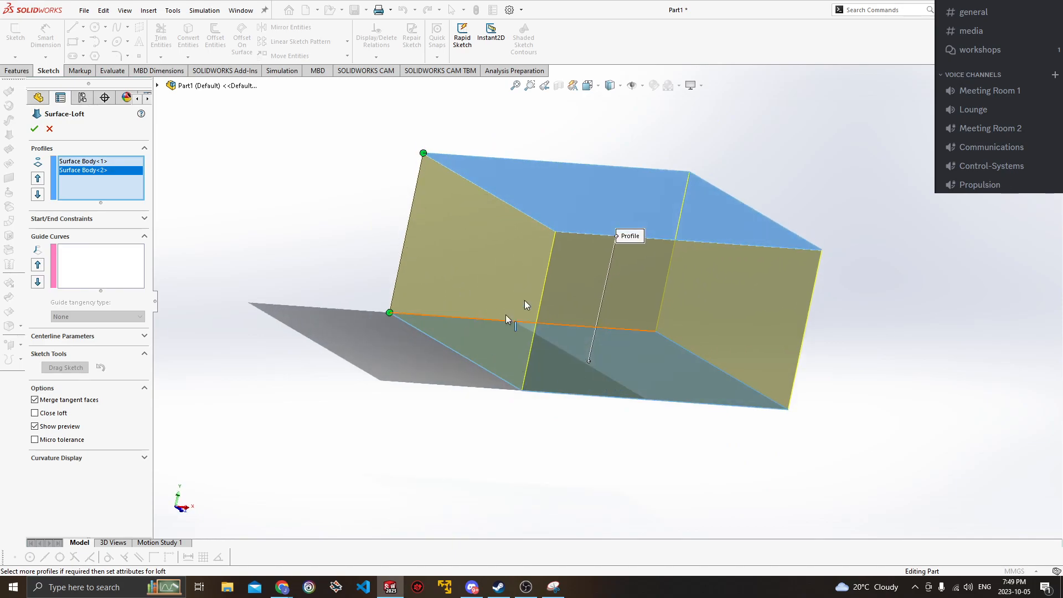
click(35, 129)
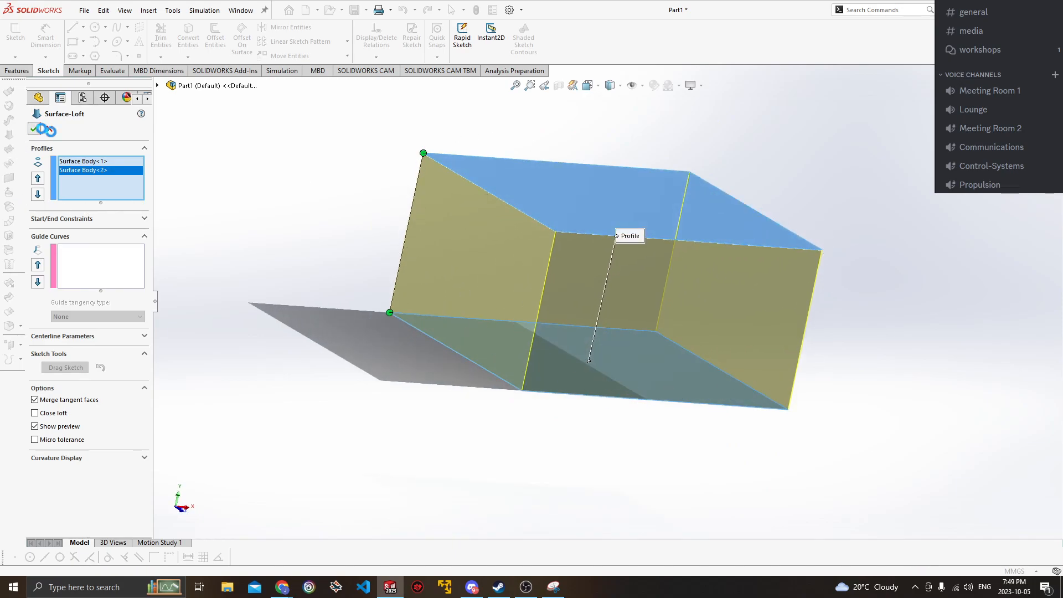
Inspect the lofted box's interior with a section view on the Front Plane, offset to about -16 mm, and close the section view.
mouse_move(354, 234)
middle_down()
mouse_move(451, 320)
mouse_move(461, 181)
mouse_move(574, 301)
mouse_move(646, 251)
mouse_move(508, 275)
mouse_move(482, 380)
mouse_move(543, 347)
mouse_move(613, 388)
mouse_move(588, 433)
middle_up()
scroll(553, 406, down, 2)
ctrl+middle_drag(495, 436, 569, 479)
scroll(576, 396, up, 2)
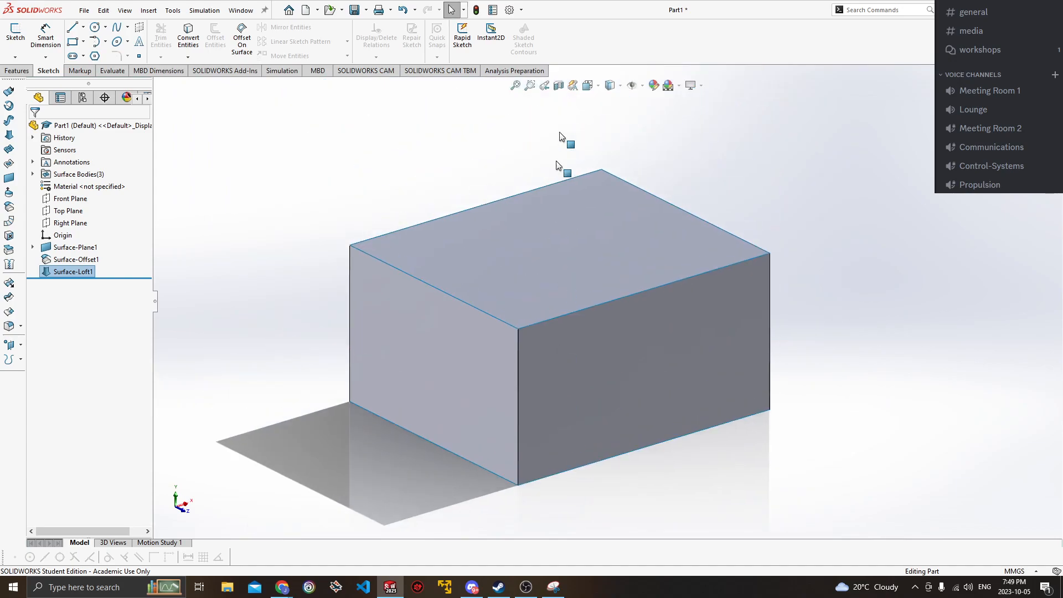
click(611, 100)
middle_drag(736, 207, 739, 309)
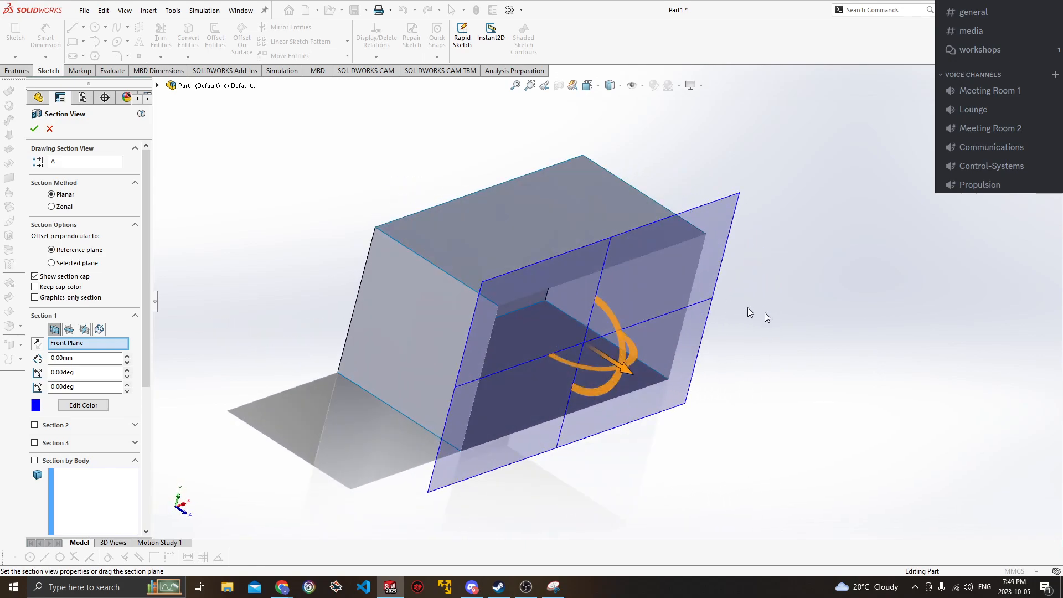
middle_drag(804, 338, 665, 340)
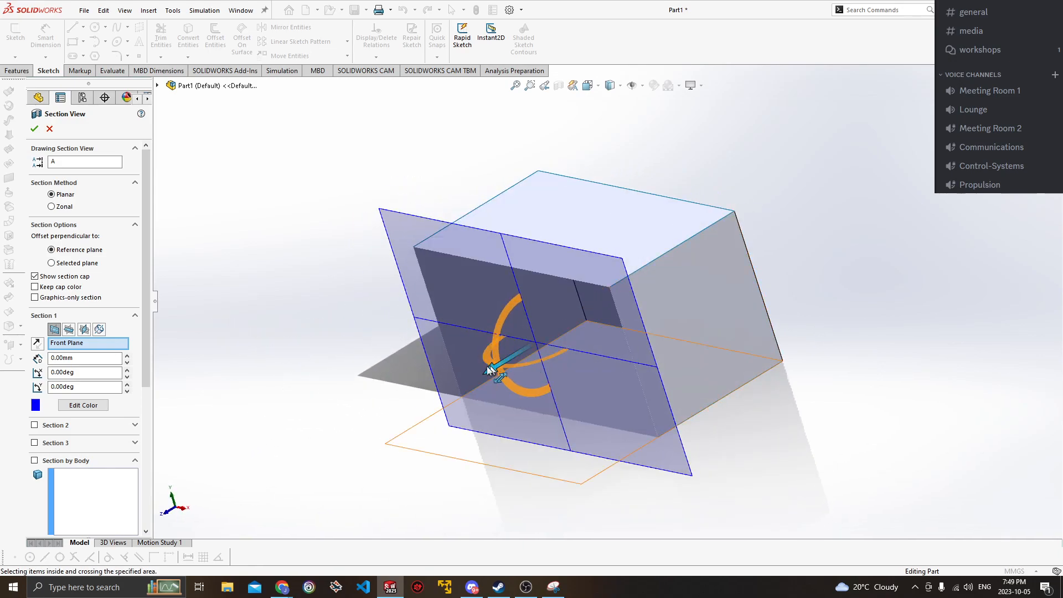
drag(490, 371, 586, 348)
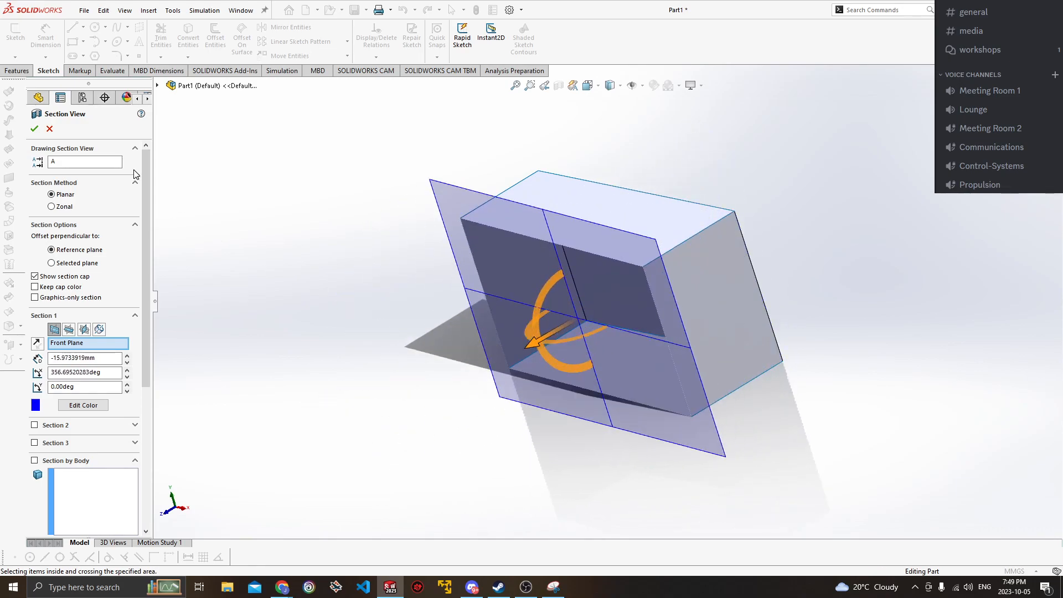
click(48, 130)
middle_drag(322, 266, 455, 219)
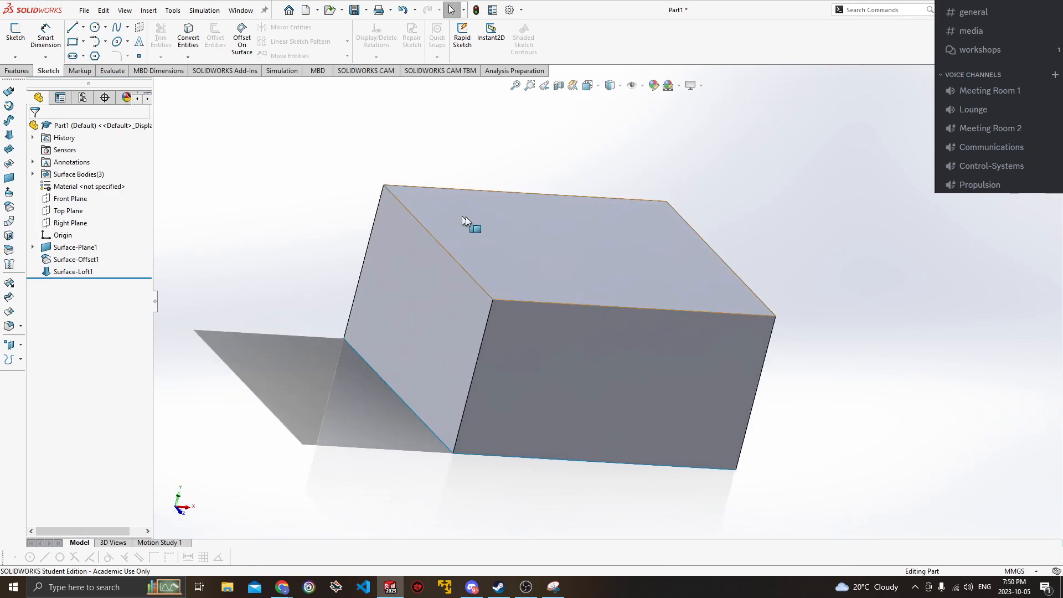
click(9, 71)
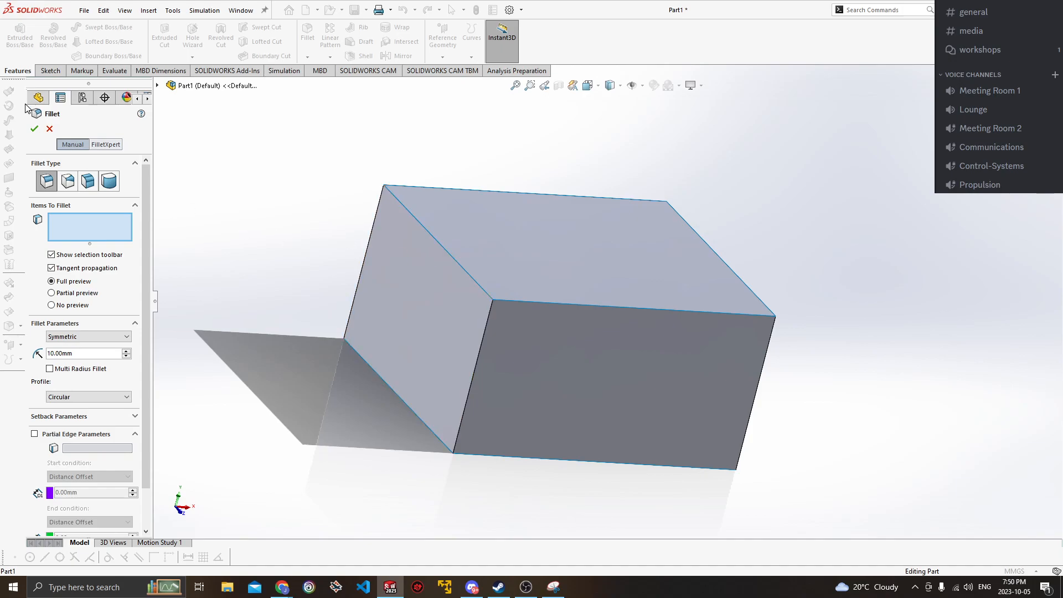
click(50, 129)
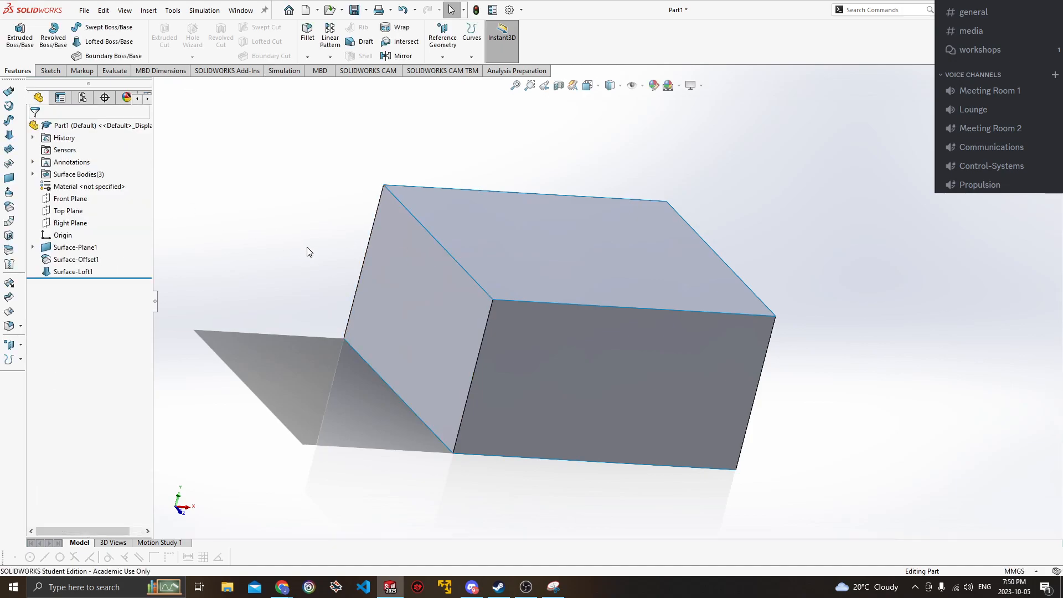
Examine the lofted box's side and upper faces and the shared edge between the loft and the offset surface.
click(434, 301)
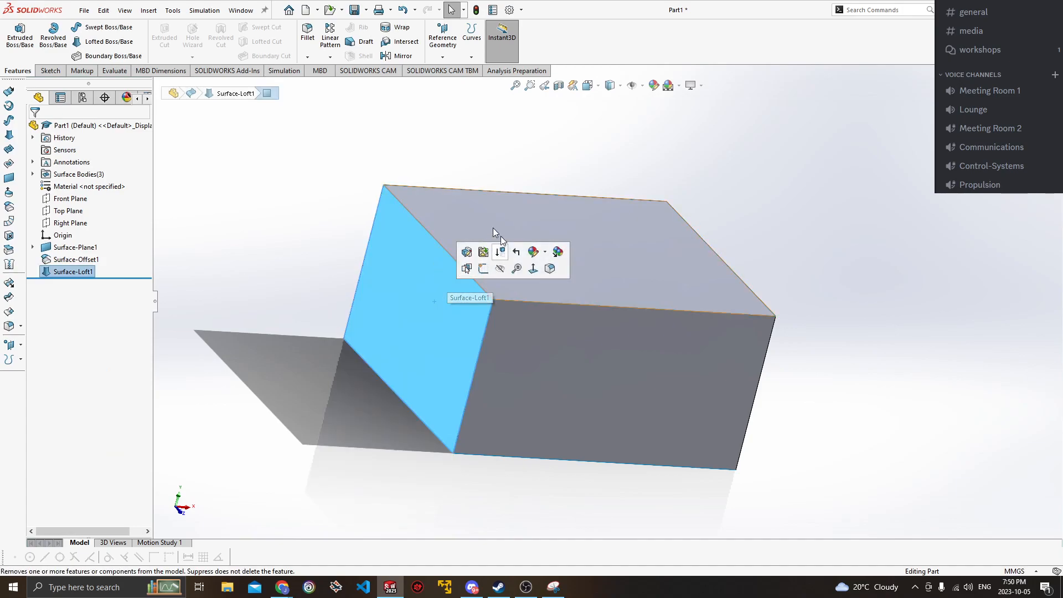
click(460, 216)
click(540, 391)
click(388, 321)
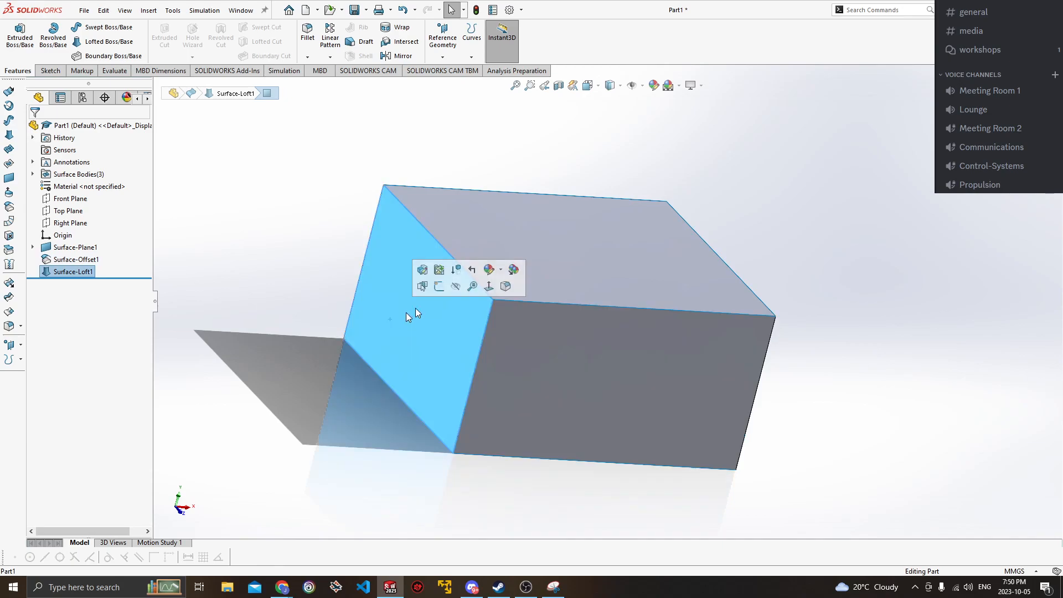
click(510, 271)
click(554, 340)
click(410, 330)
click(500, 240)
click(424, 311)
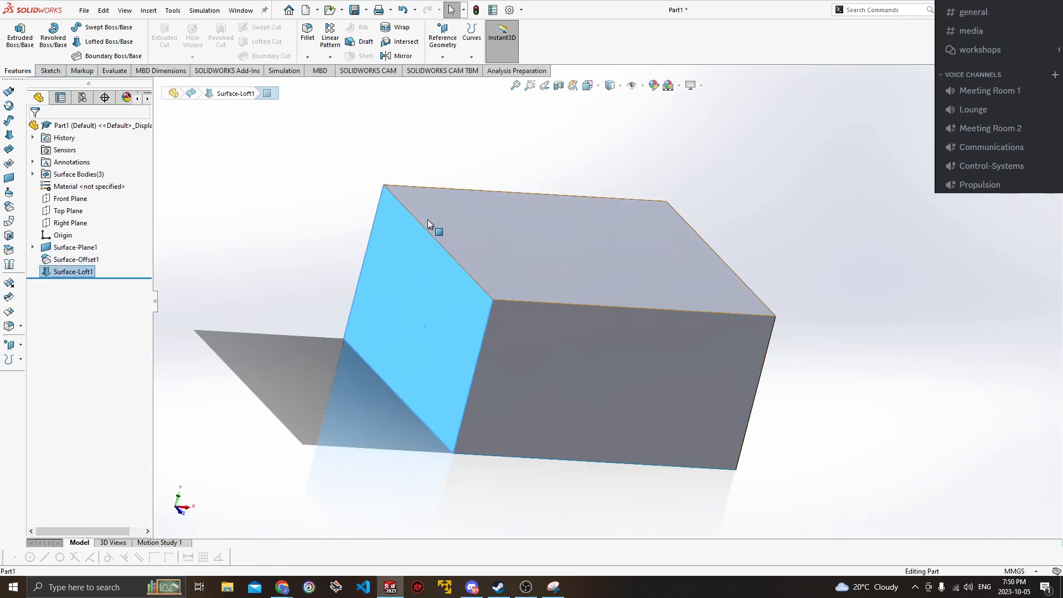
scroll(428, 218, down, 8)
scroll(583, 269, down, 10)
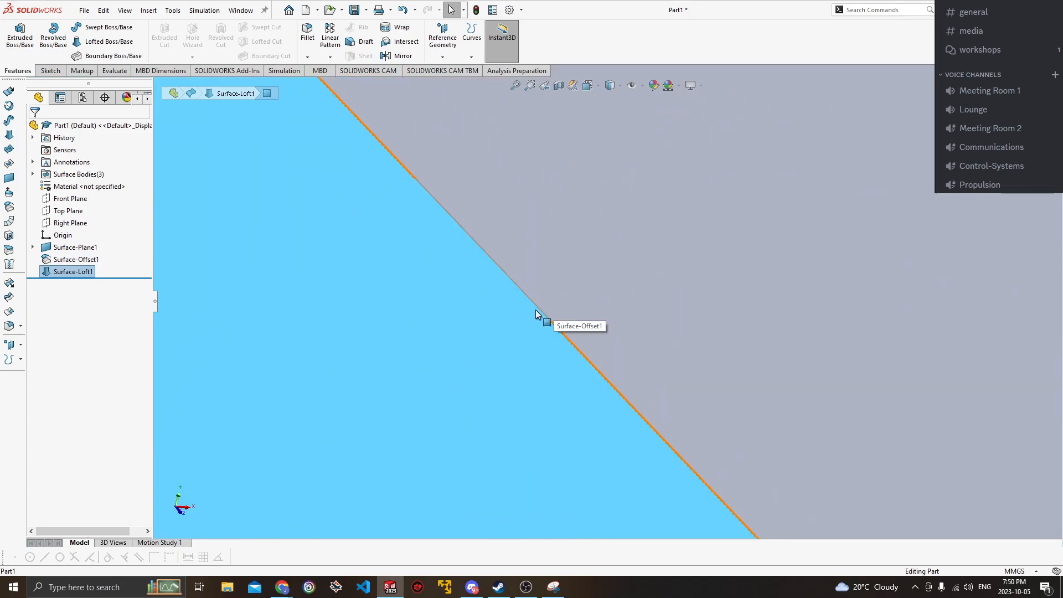
click(553, 308)
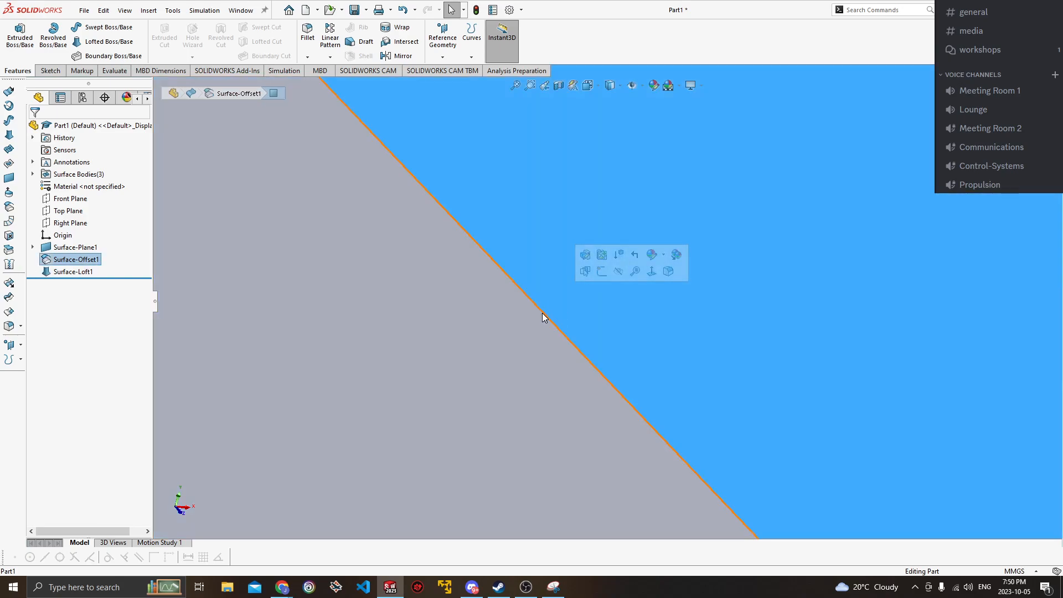
scroll(546, 319, up, 15)
scroll(604, 301, down, 5)
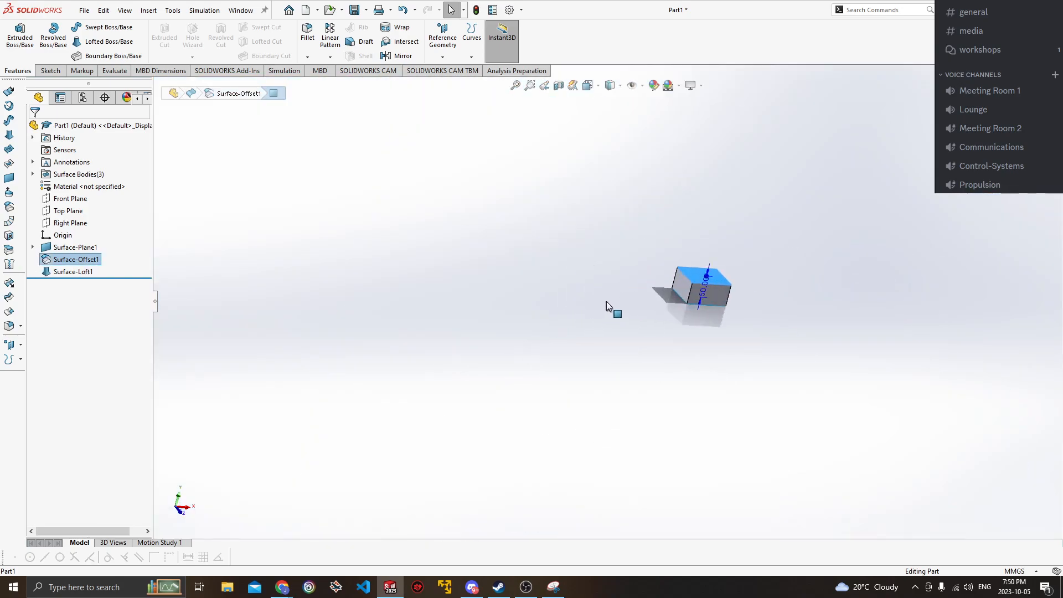
scroll(763, 287, down, 5)
ctrl+middle_drag(603, 250, 373, 303)
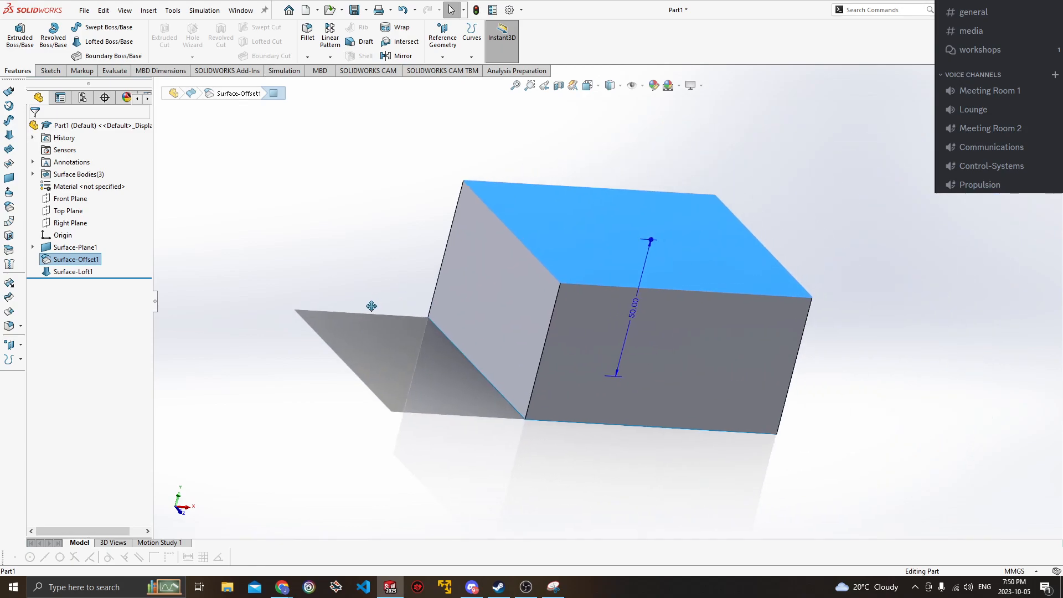
click(358, 299)
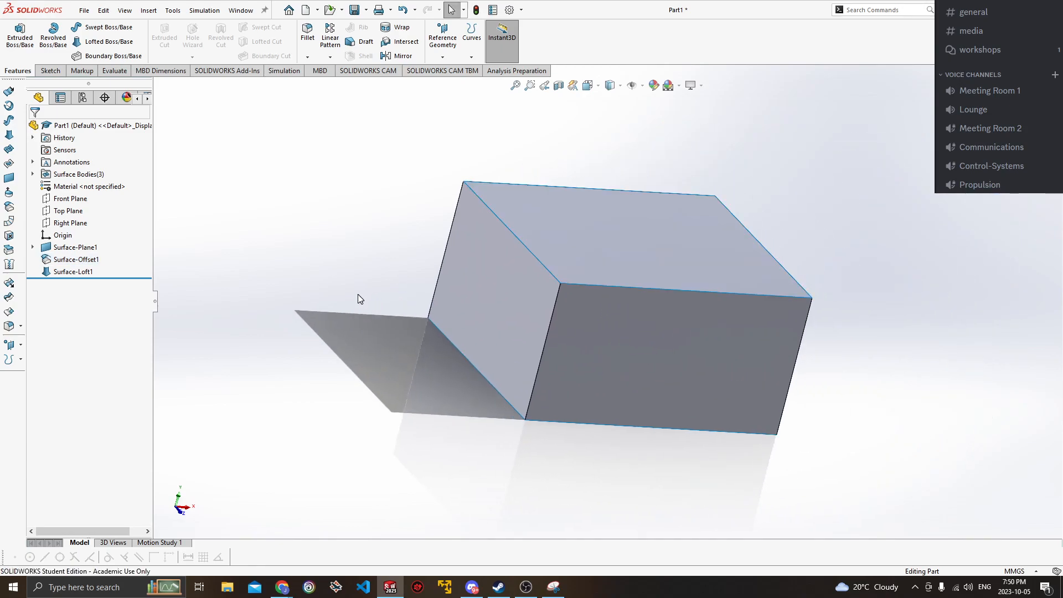
Knit the lofted, planar and offset surfaces together with Create solid and Merge entities enabled.
click(10, 264)
drag(338, 116, 965, 501)
middle_drag(955, 503, 653, 209)
middle_drag(680, 440, 456, 257)
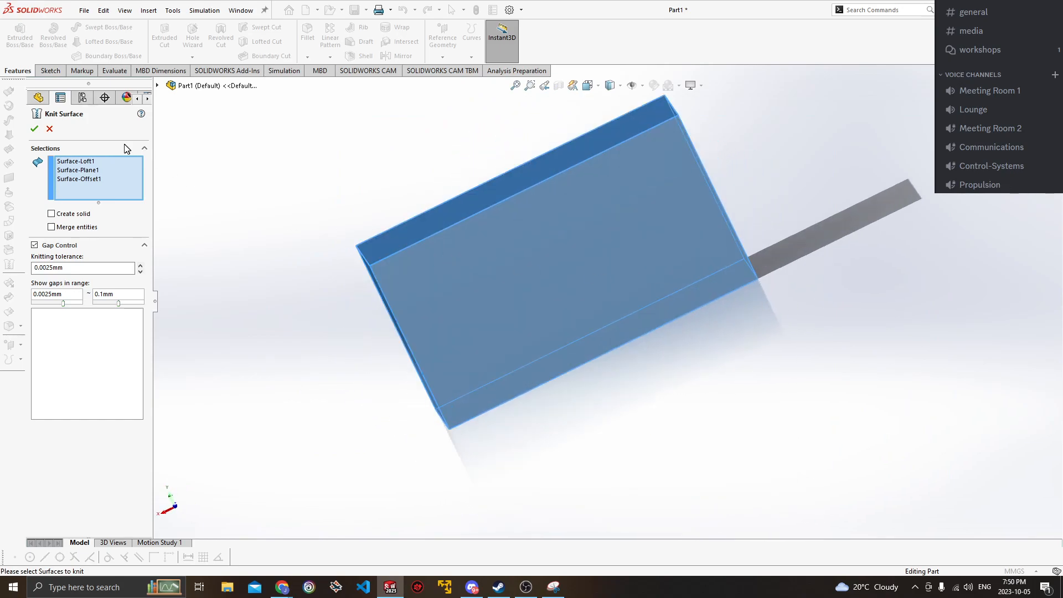
middle_drag(241, 185, 88, 167)
click(85, 180)
click(87, 163)
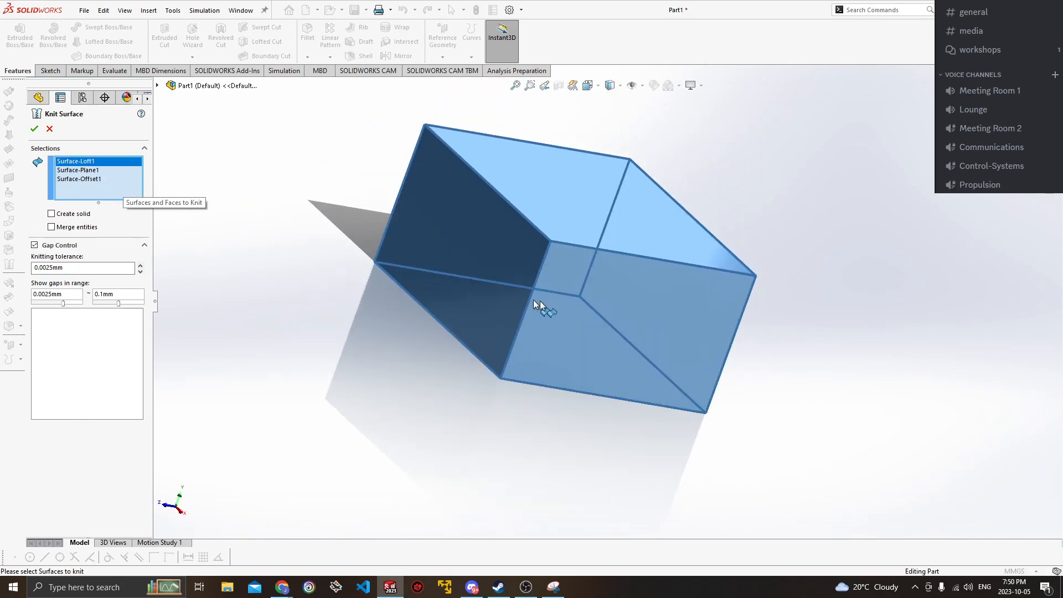
middle_drag(563, 323, 543, 326)
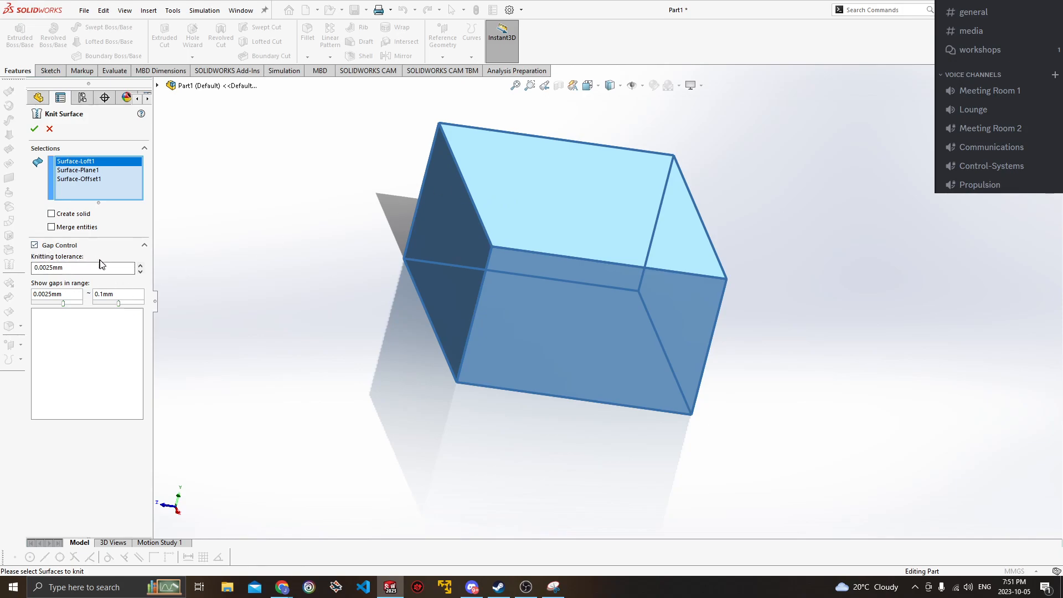
middle_drag(533, 227, 478, 145)
middle_drag(643, 285, 565, 232)
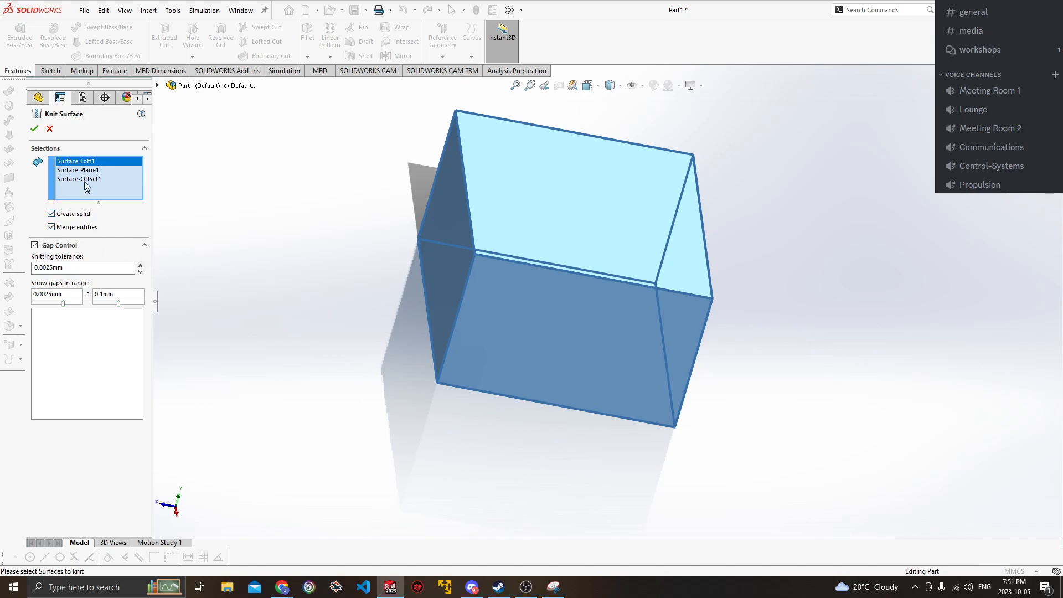
key(Return)
Inspect the knitted body's interior with a section view on the Front Plane, tilted about 23.6 degrees, and cancel the section view.
middle_drag(340, 262, 373, 300)
click(559, 85)
middle_drag(614, 162, 607, 203)
scroll(605, 200, up, 2)
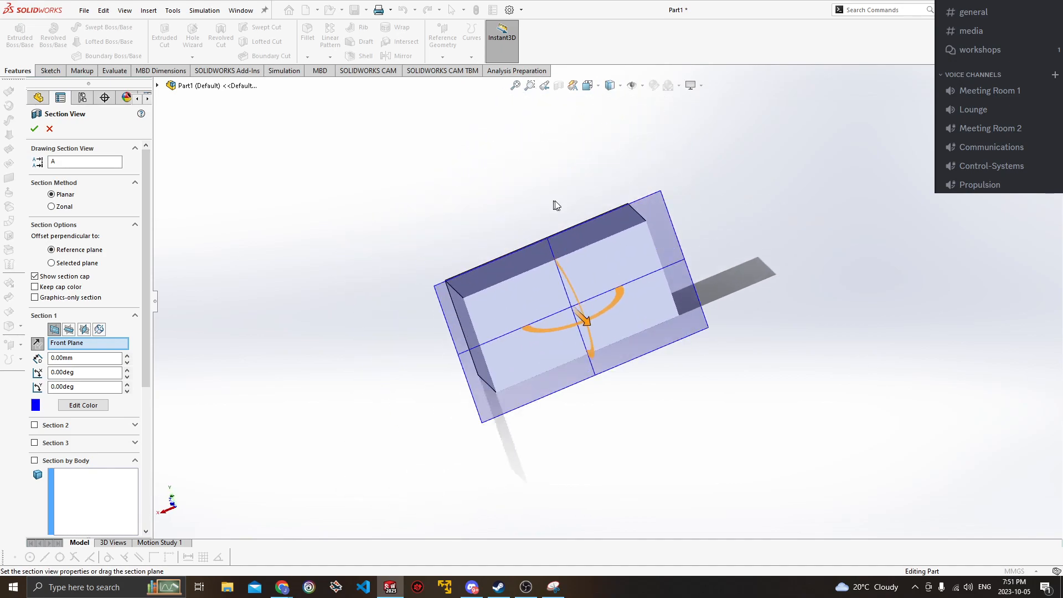
scroll(548, 201, down, 3)
scroll(601, 337, up, 3)
scroll(598, 394, down, 3)
drag(636, 328, 693, 274)
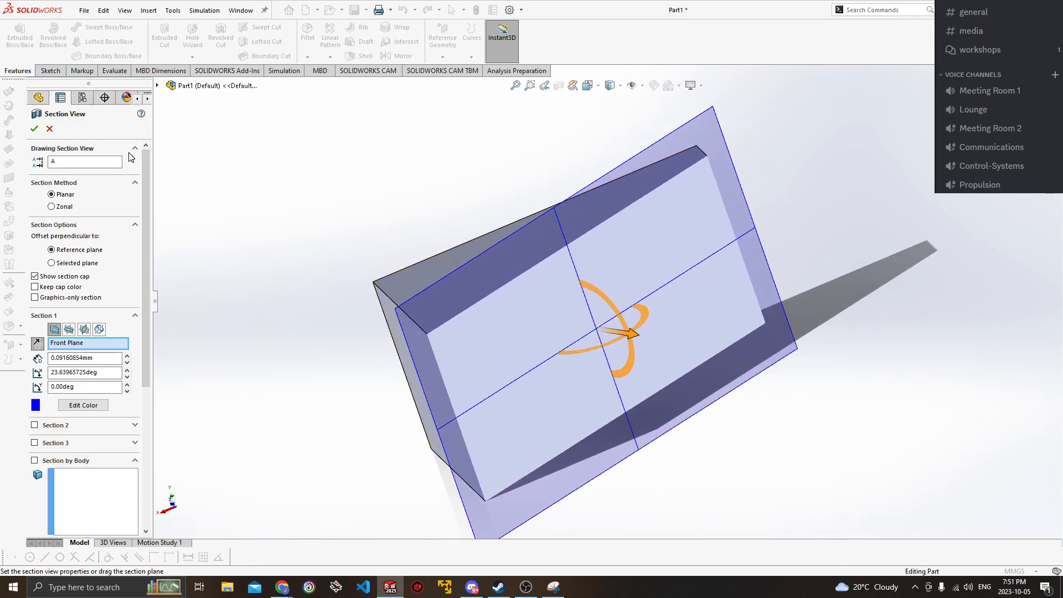
click(48, 128)
Sketch a circle of about 17.69 mm radius on the box's upper face, between the origin and the face's rear edge.
middle_drag(484, 275, 539, 304)
scroll(542, 308, down, 1)
ctrl+middle_drag(616, 341, 567, 309)
scroll(560, 297, up, 3)
click(504, 270)
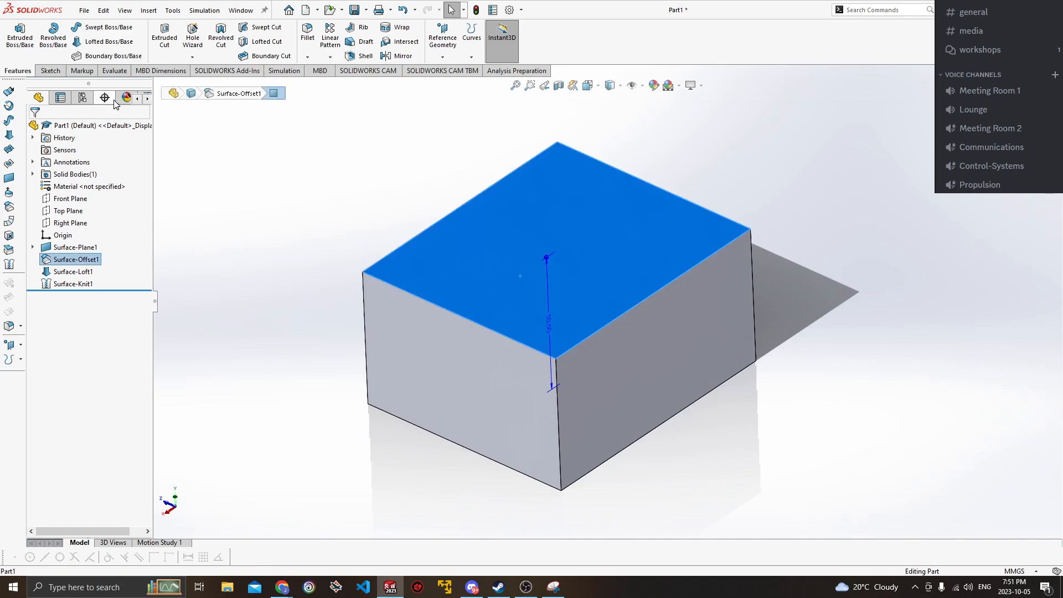
click(51, 70)
click(15, 33)
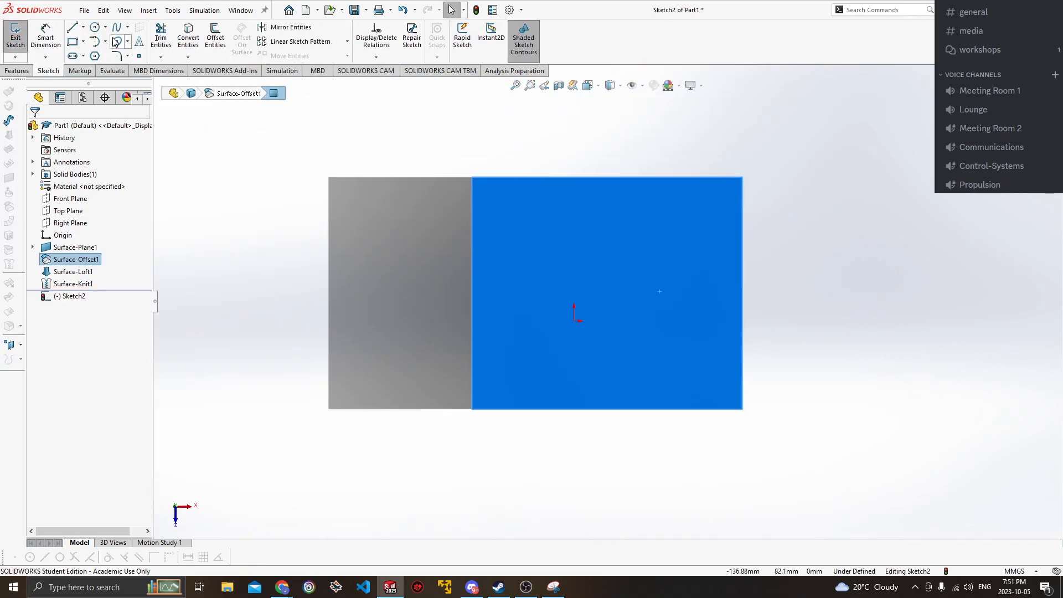
click(94, 28)
click(624, 233)
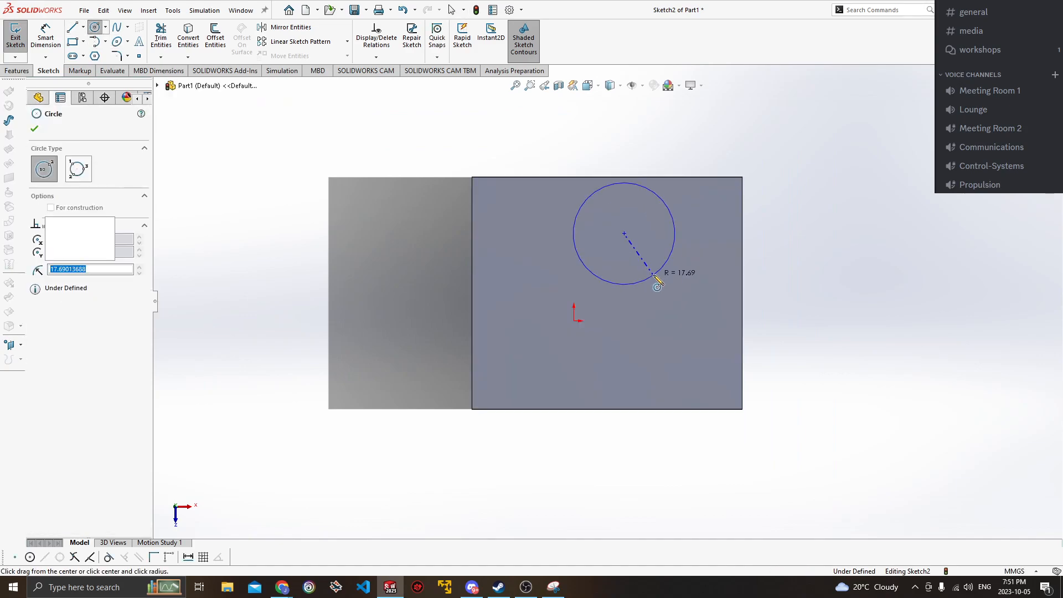
click(655, 274)
Cut the circle through the solid box with an Extruded Cut set to Through All - Both.
click(16, 71)
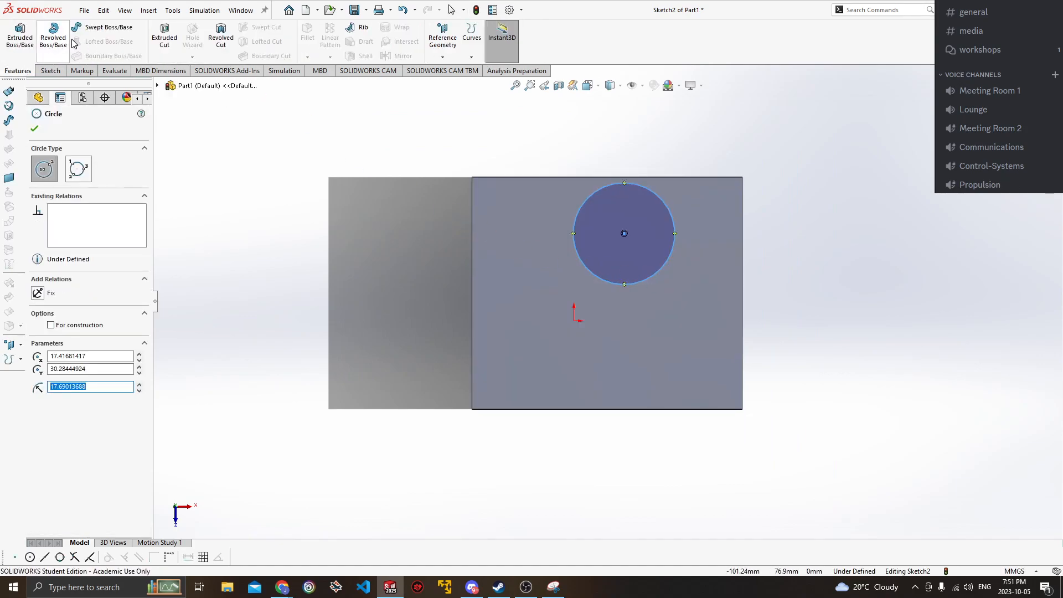
click(172, 35)
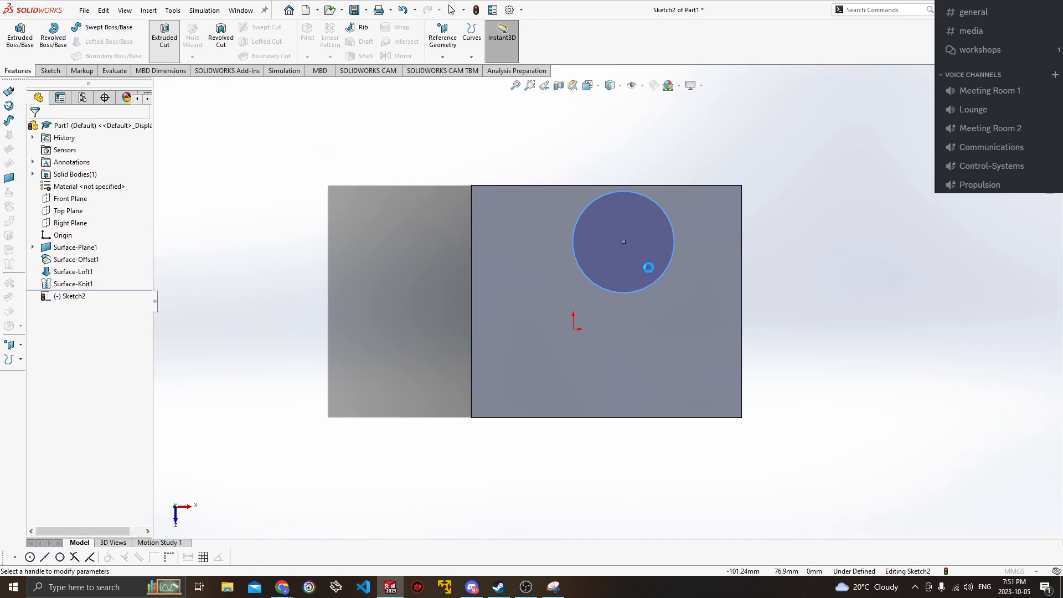
click(79, 196)
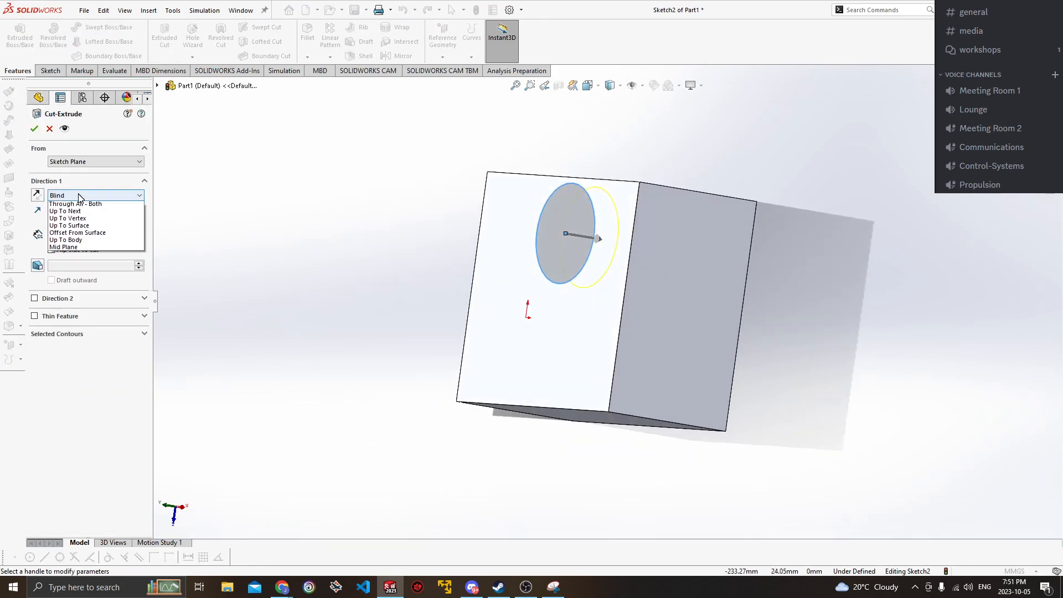
click(83, 219)
click(35, 126)
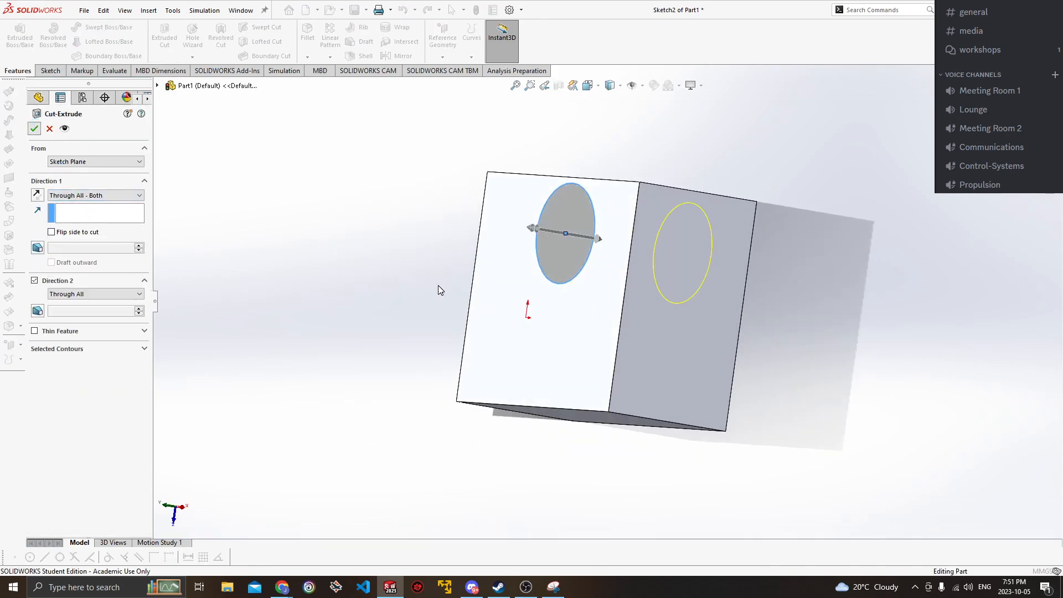
middle_drag(388, 260, 333, 315)
click(568, 277)
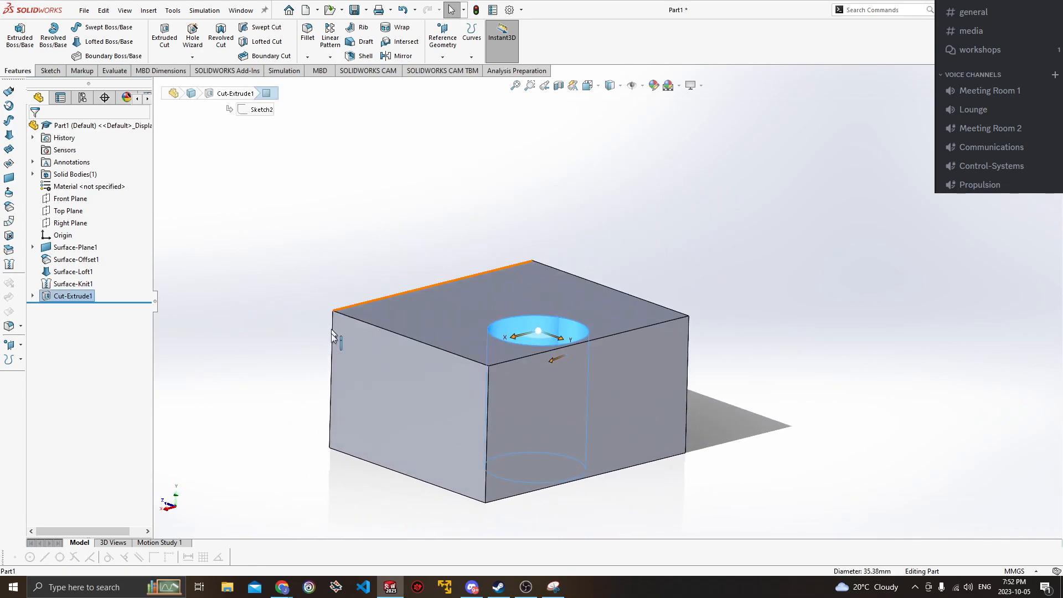
click(792, 397)
Remove the box's upper face around the hole with Delete Face, using the Delete option.
mouse_move(793, 396)
middle_down()
mouse_move(781, 370)
mouse_move(778, 402)
middle_up()
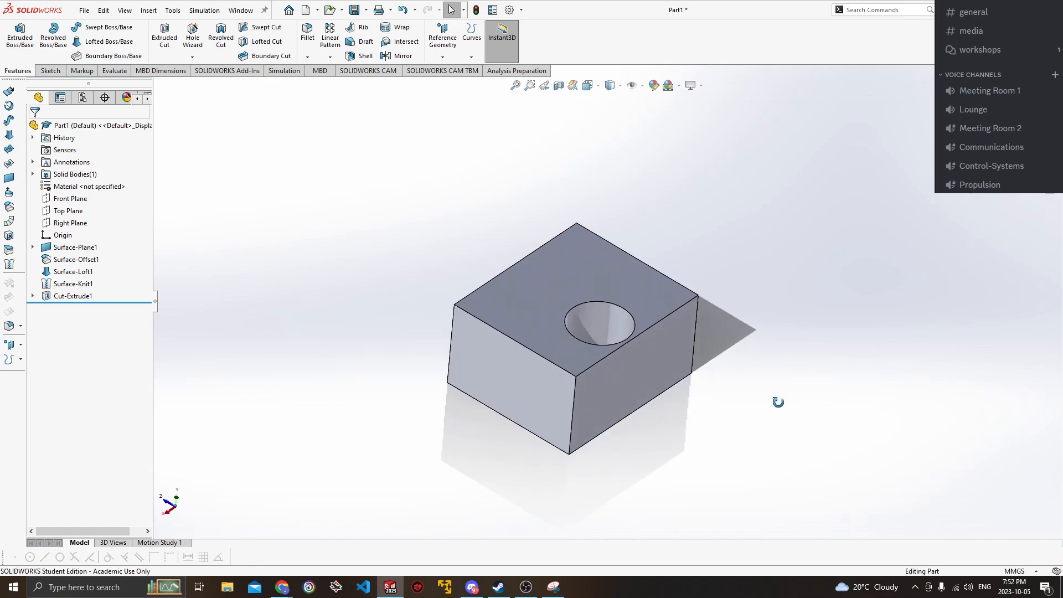
click(11, 237)
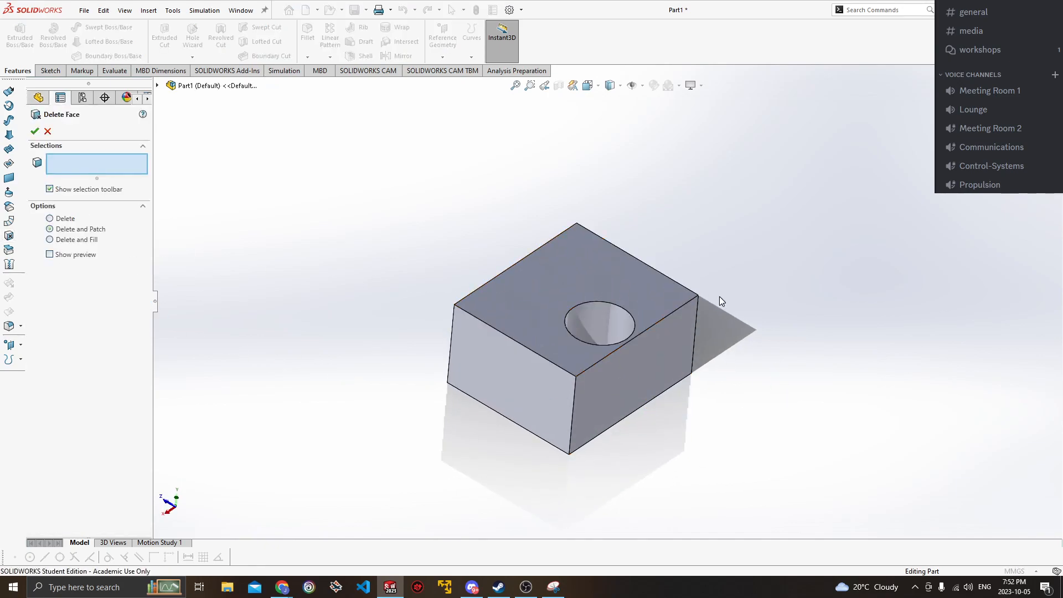
middle_drag(570, 275, 573, 311)
click(574, 311)
middle_drag(669, 331, 642, 252)
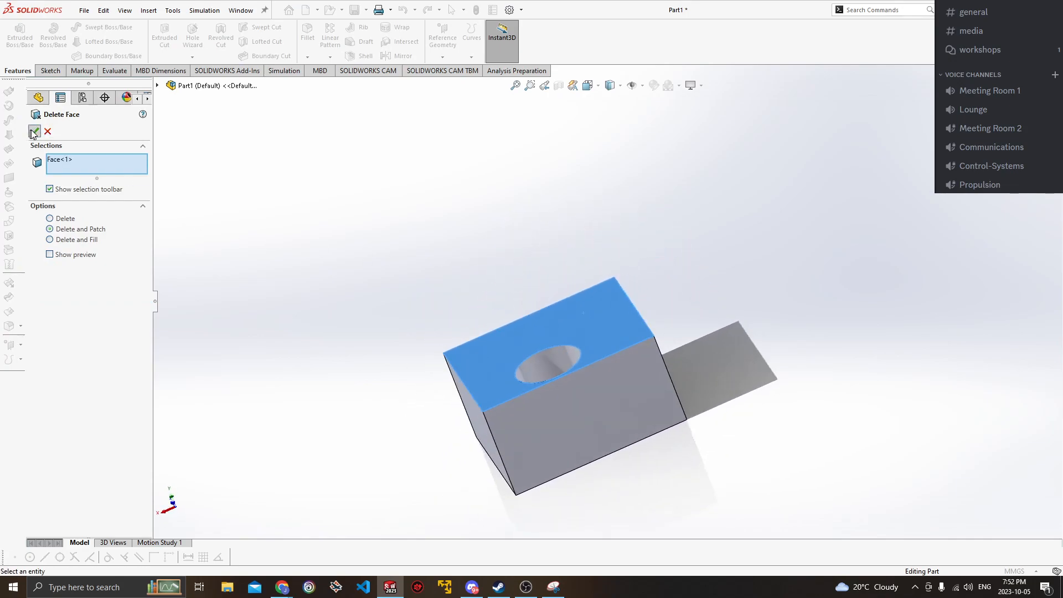
click(48, 219)
click(35, 131)
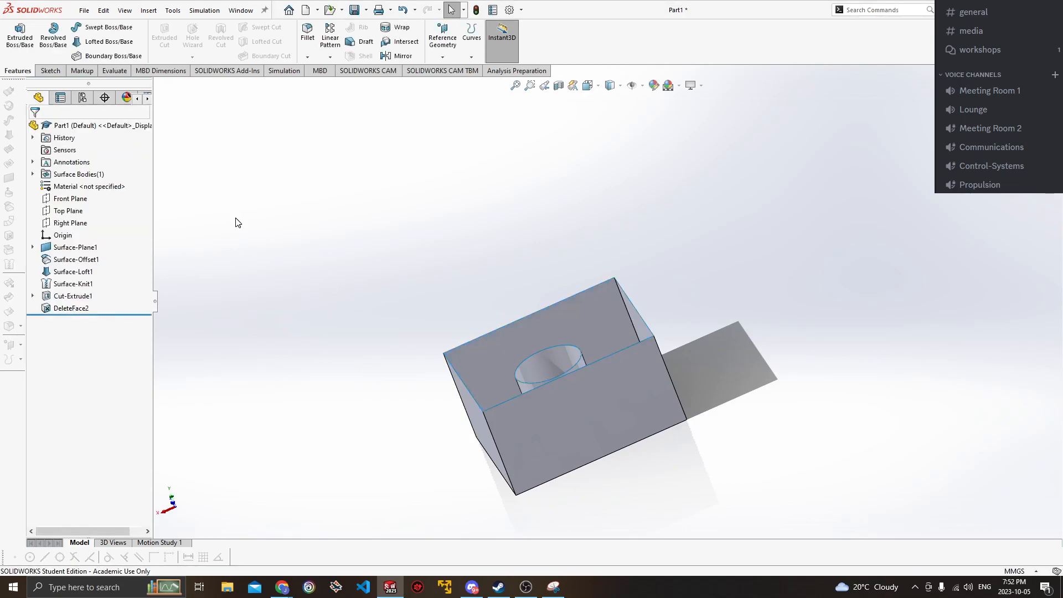
Examine the open box's interior, the cylindrical wall left by the cut and its upper circular edge.
middle_drag(380, 256, 393, 340)
scroll(393, 340, down, 2)
ctrl+middle_drag(613, 369, 630, 340)
scroll(494, 337, down, 2)
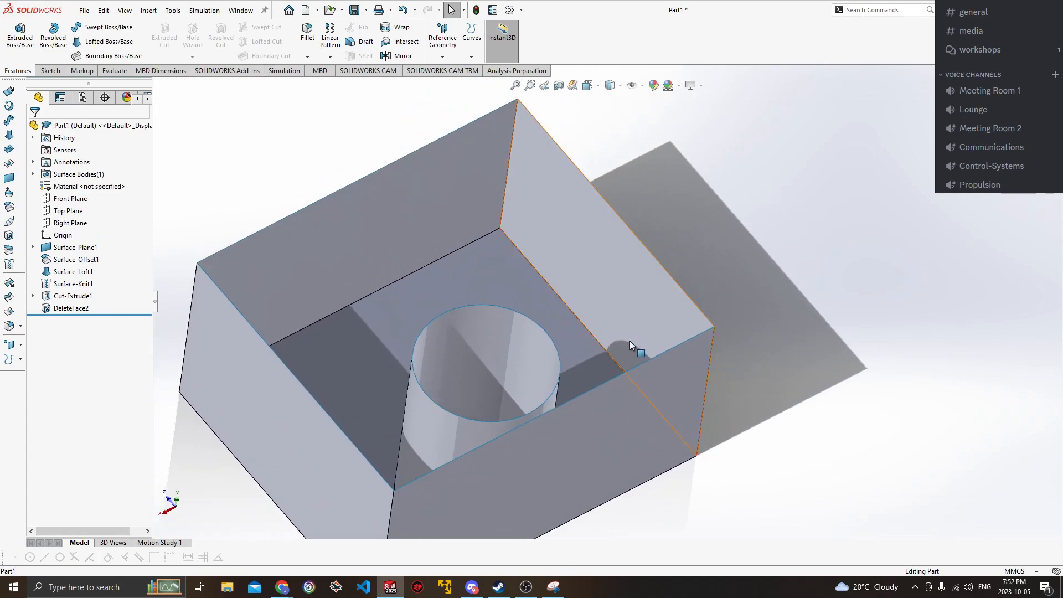
middle_drag(408, 366, 598, 242)
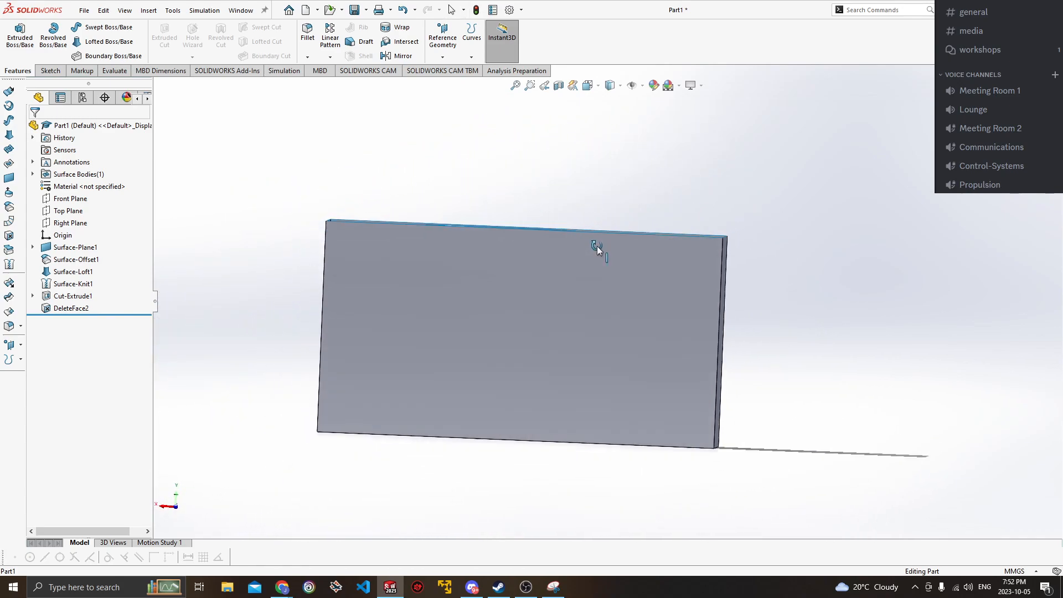
middle_drag(465, 238, 556, 499)
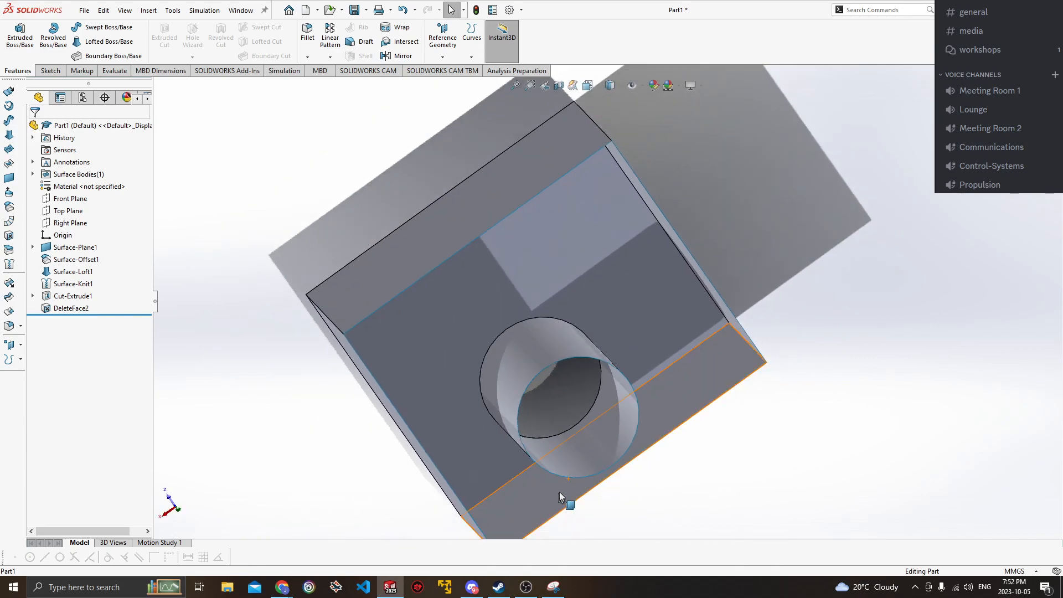
ctrl+middle_drag(575, 412, 593, 403)
middle_drag(593, 354, 598, 358)
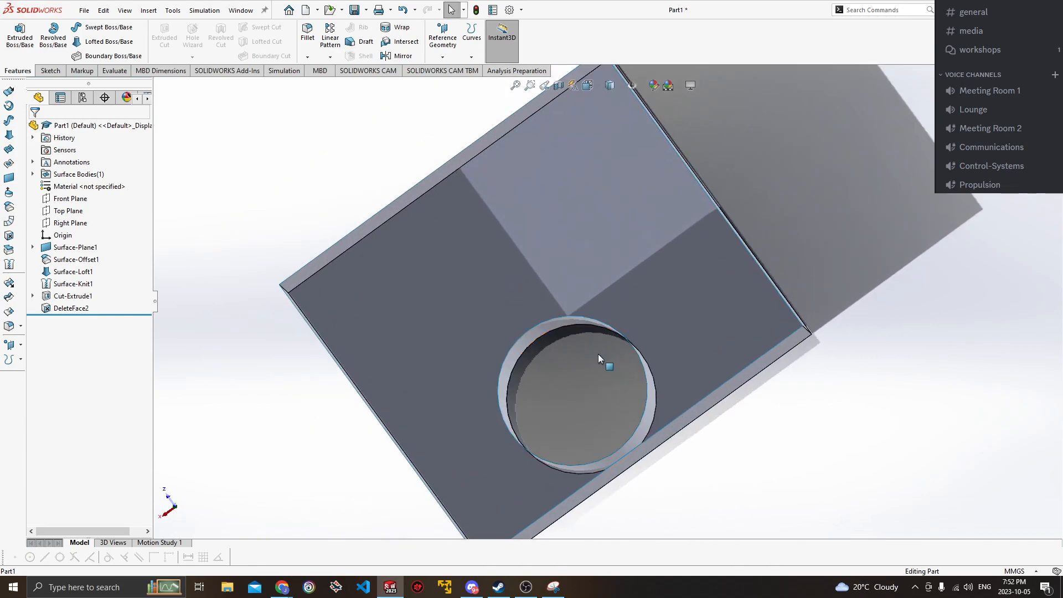
middle_drag(587, 370, 576, 324)
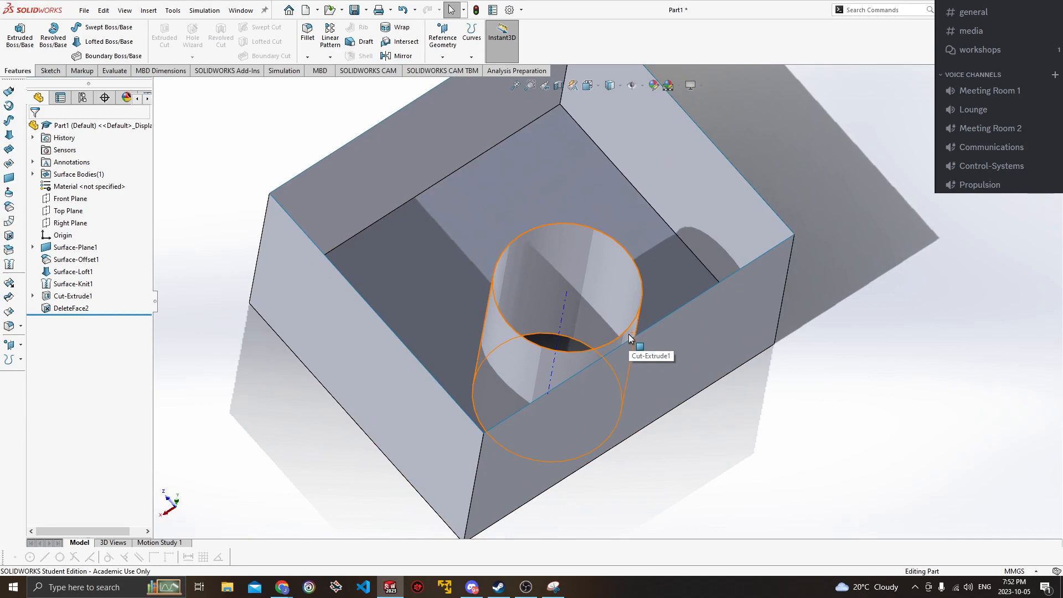
middle_drag(577, 344, 570, 410)
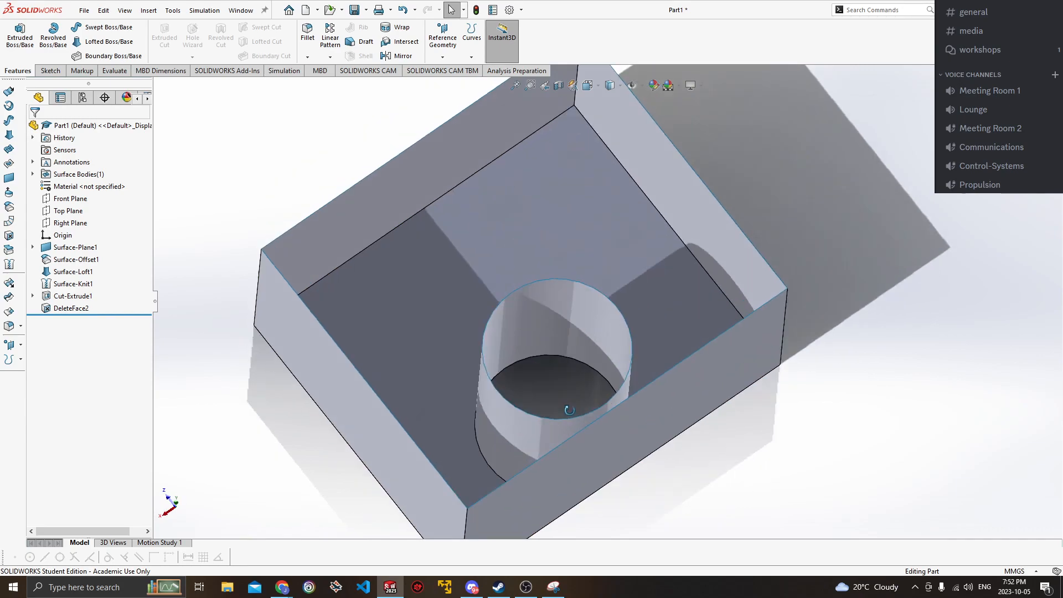
click(568, 347)
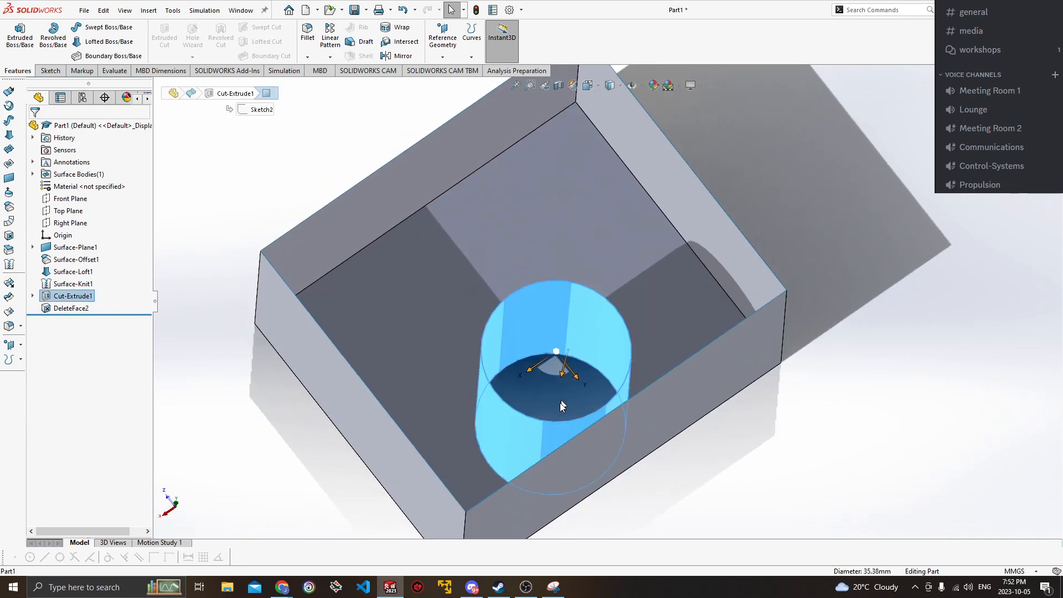
click(630, 371)
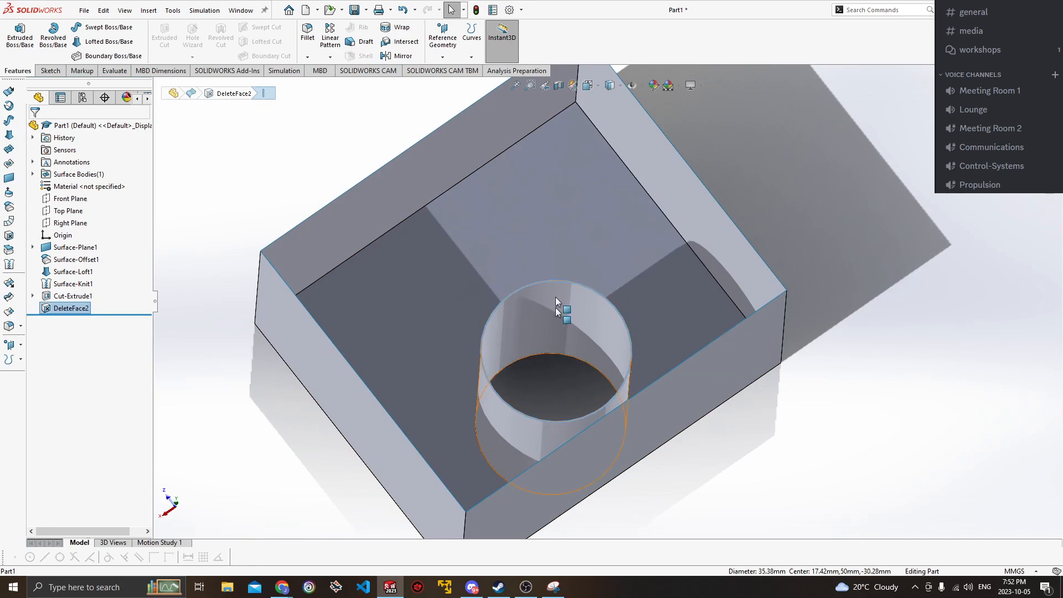
click(794, 469)
scroll(723, 437, up, 1)
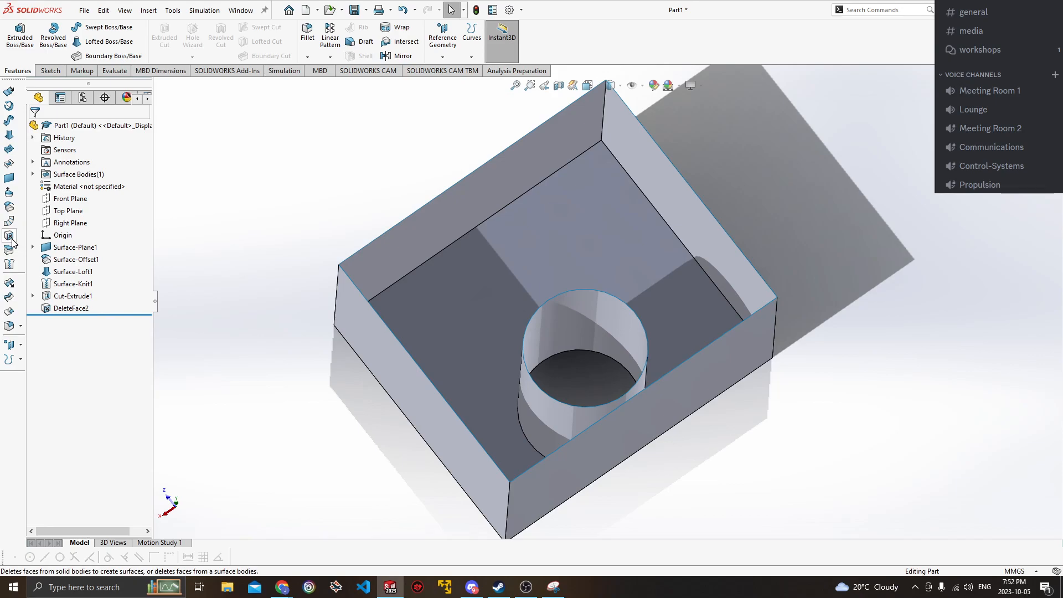
Close the box's open top with a planar surface bounded by its four upper outer edges.
click(9, 180)
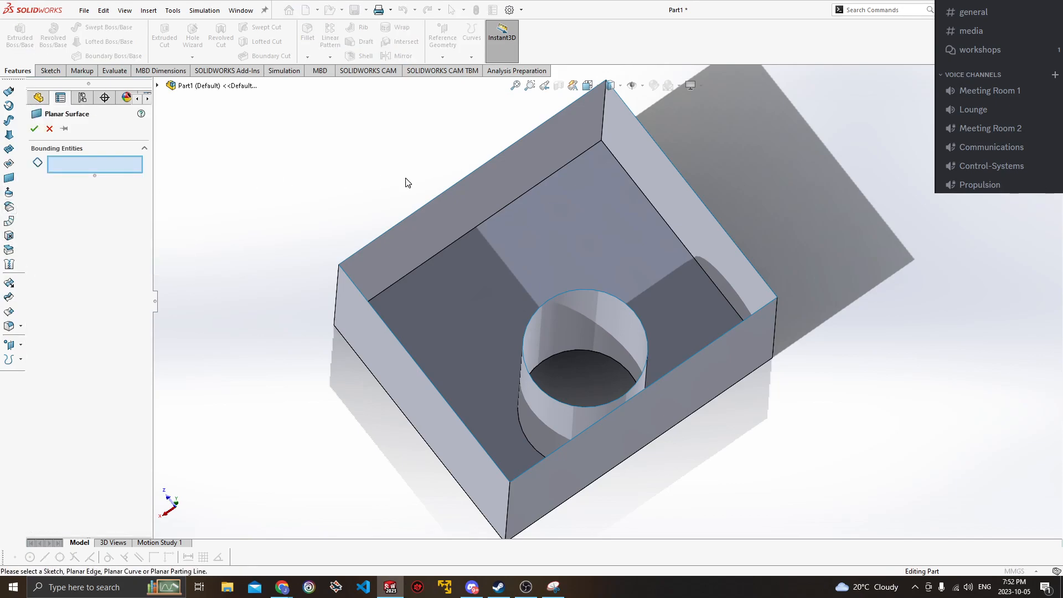
click(463, 178)
click(667, 155)
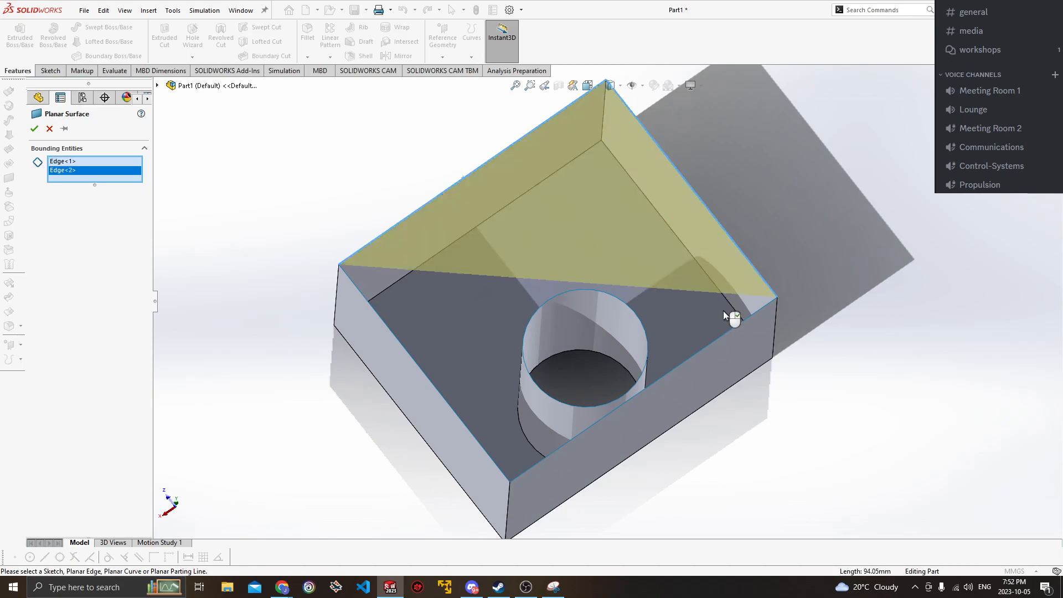
click(726, 333)
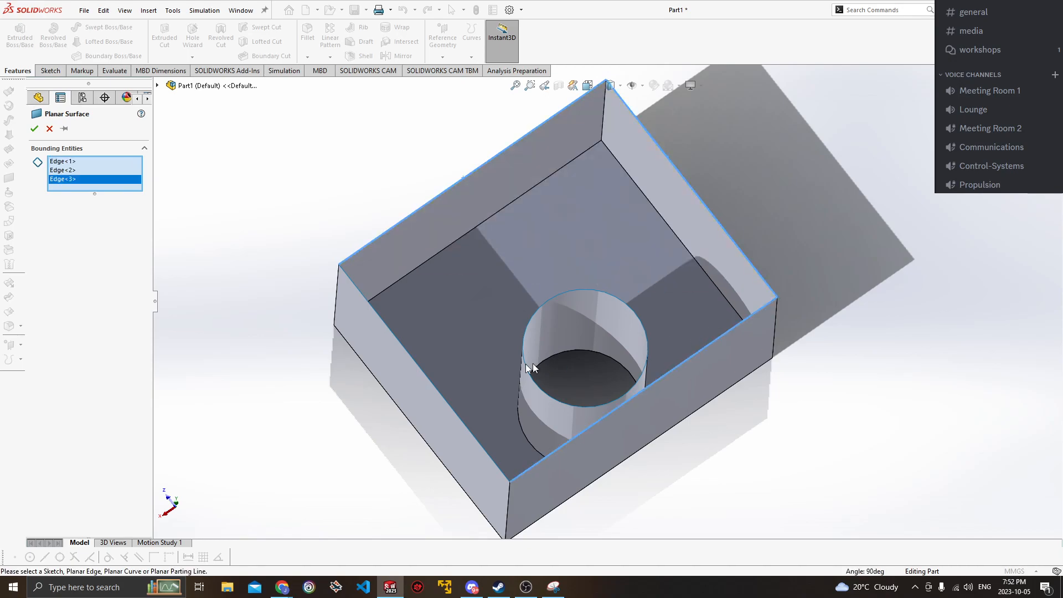
click(429, 382)
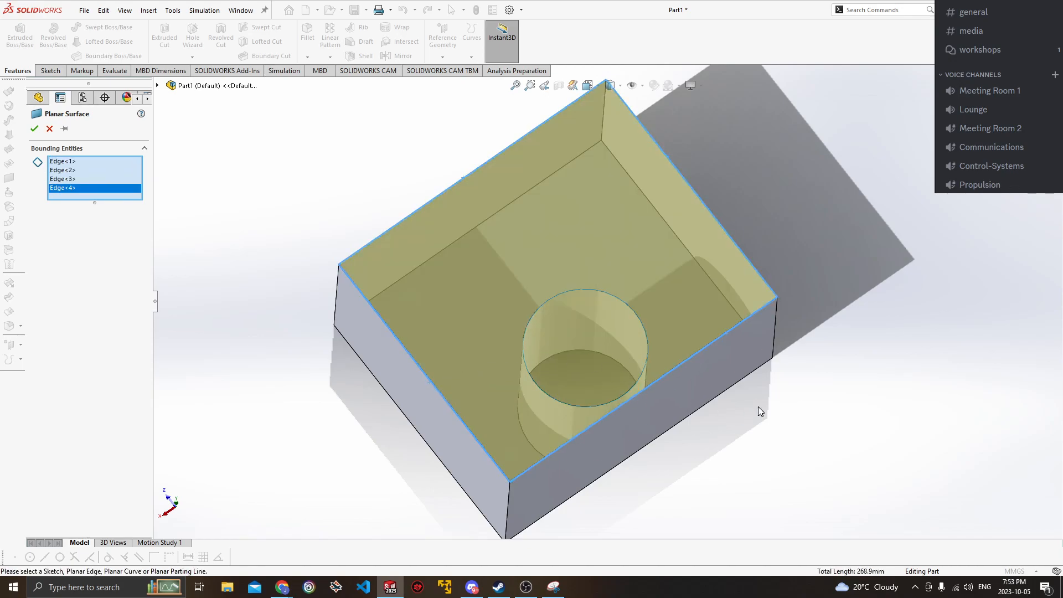
middle_drag(768, 471, 759, 401)
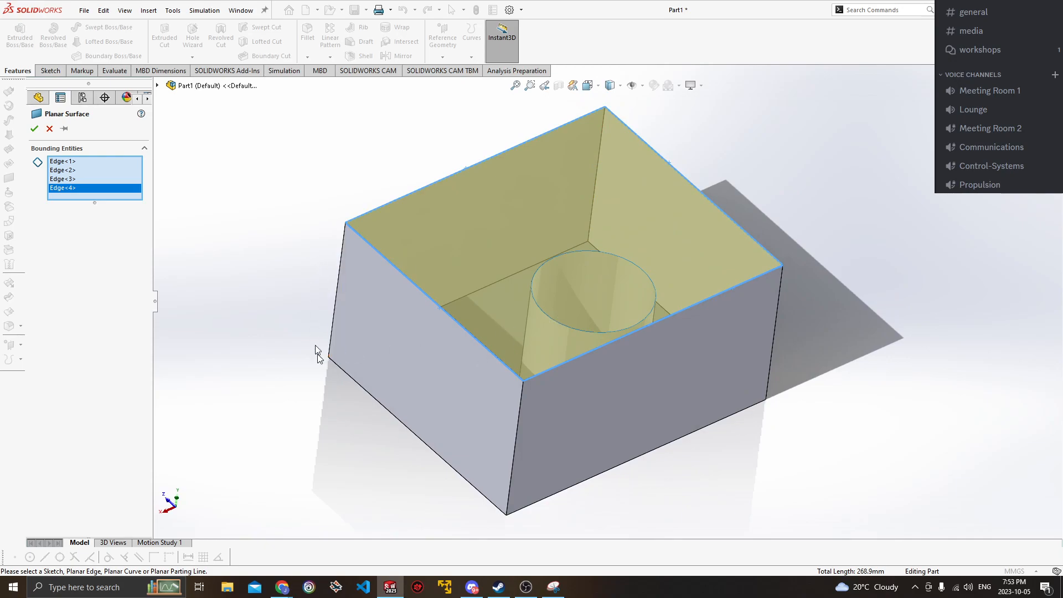
click(33, 130)
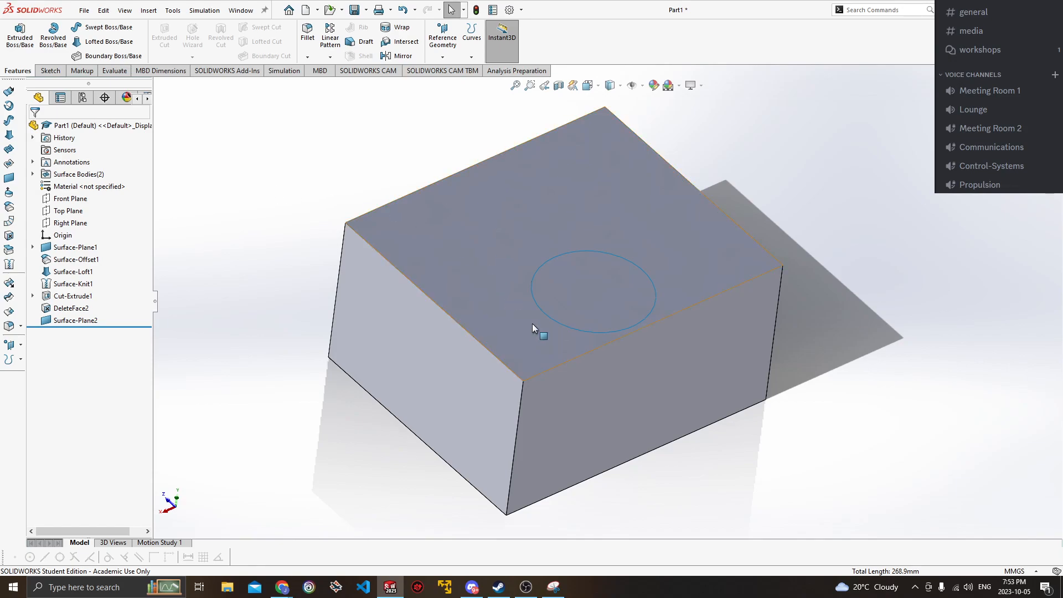
Try a standard Trim Surface with the new planar top surface as the trim tool.
middle_drag(703, 446, 691, 131)
middle_drag(607, 194, 643, 245)
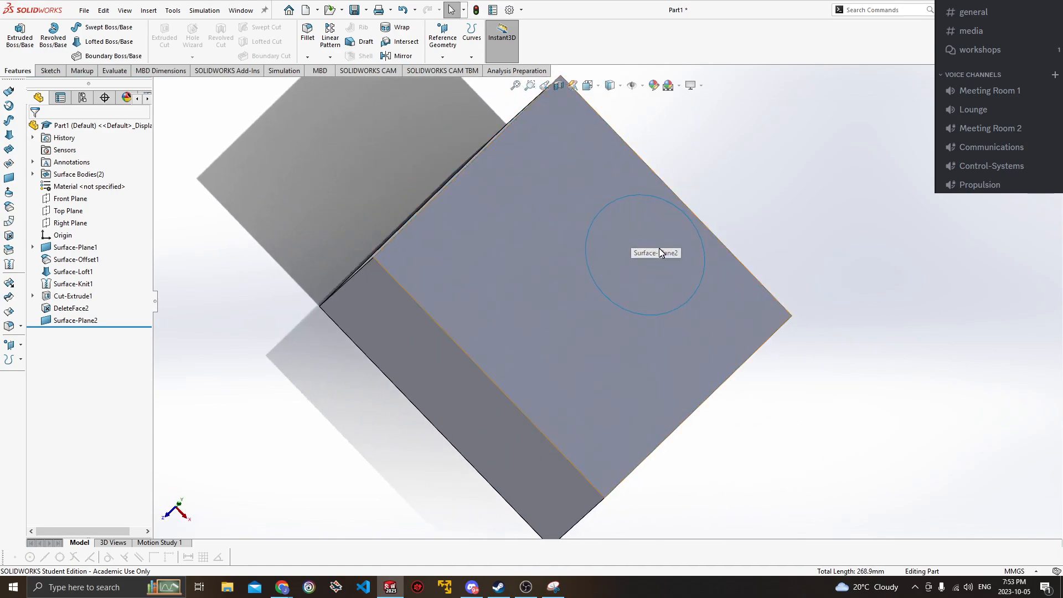
middle_drag(785, 186, 663, 228)
middle_drag(769, 295, 729, 266)
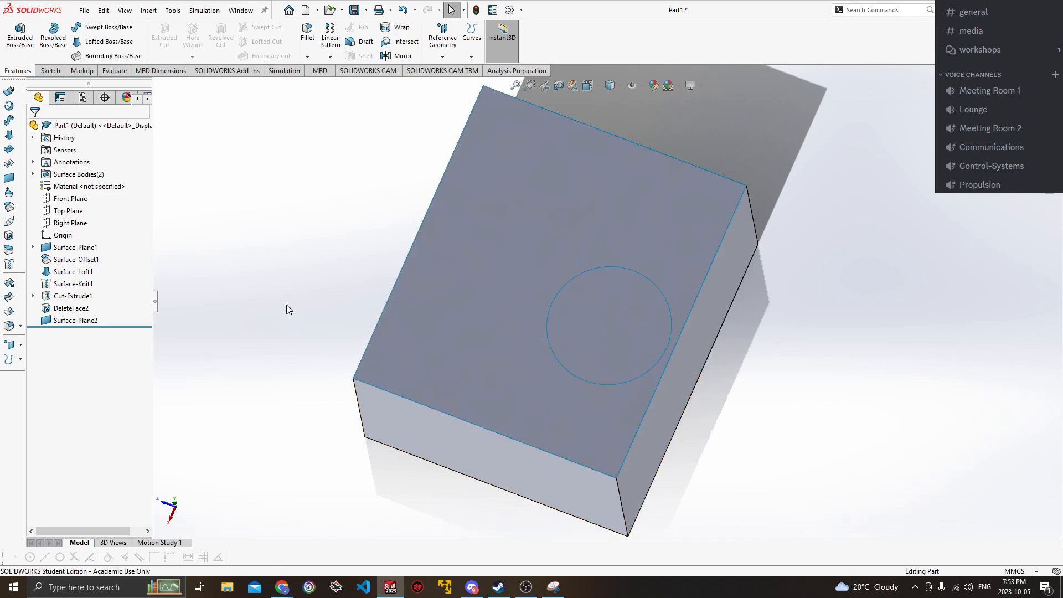
click(10, 297)
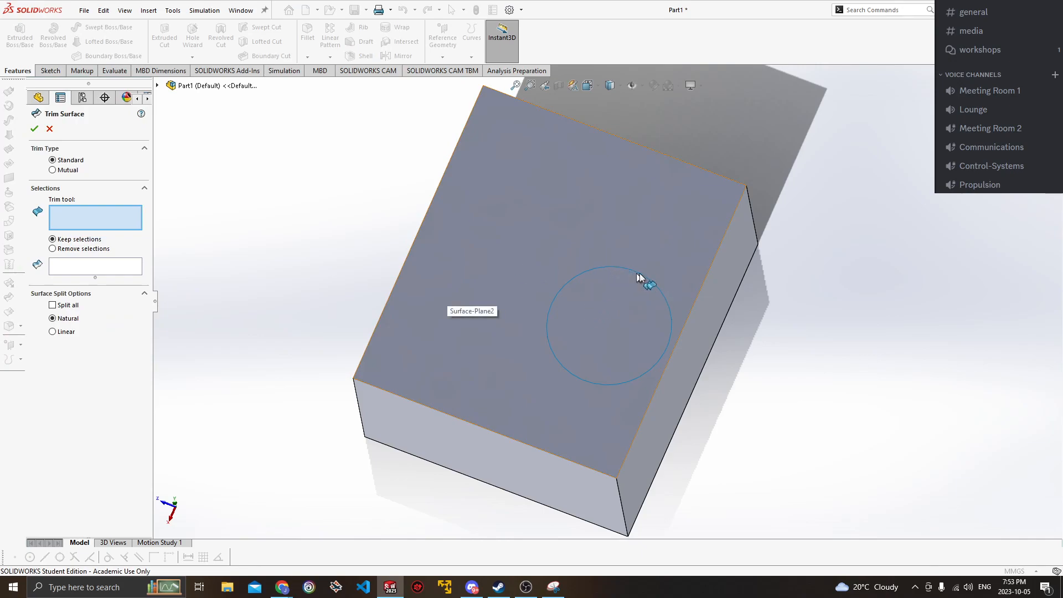
middle_drag(672, 373, 657, 328)
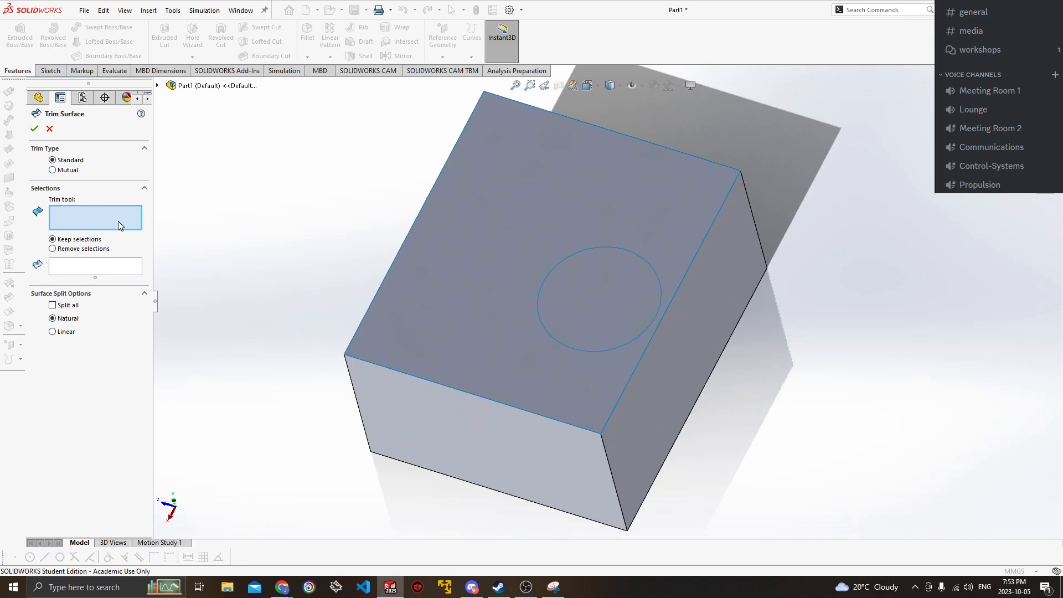
click(547, 234)
middle_drag(696, 372, 593, 202)
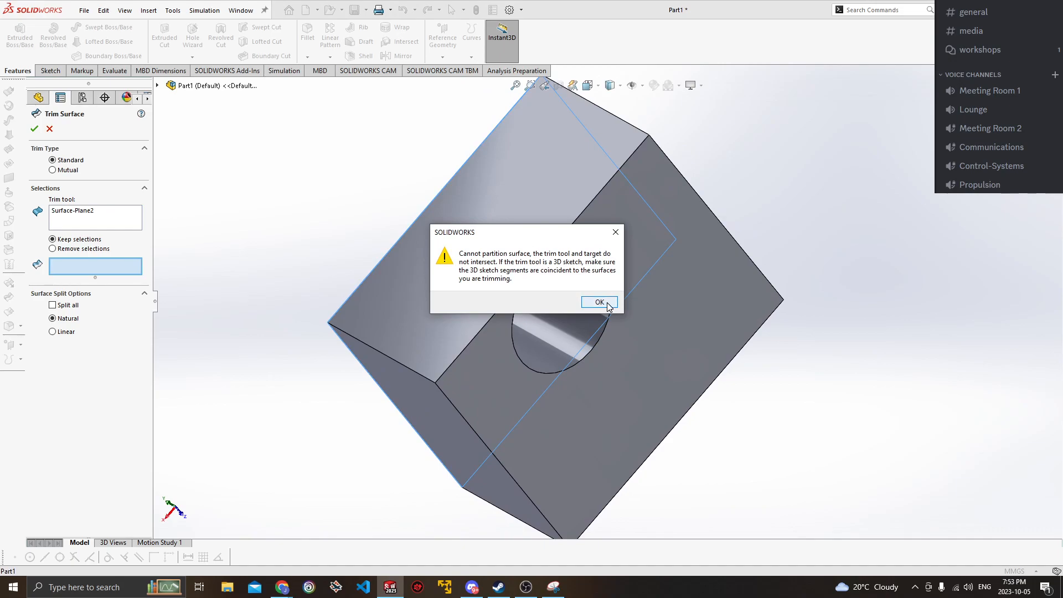
click(599, 302)
click(49, 129)
Try to surface-extrude the cylindrical hole face using Up To Surface, with the planar top surface as the end.
middle_drag(298, 195, 527, 246)
click(612, 245)
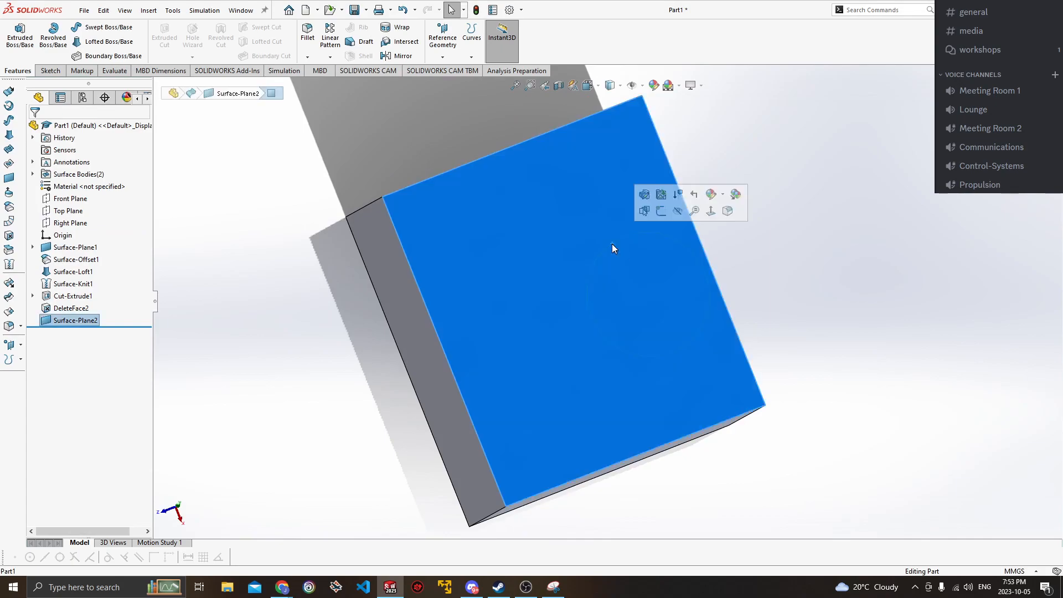
middle_drag(740, 241, 554, 216)
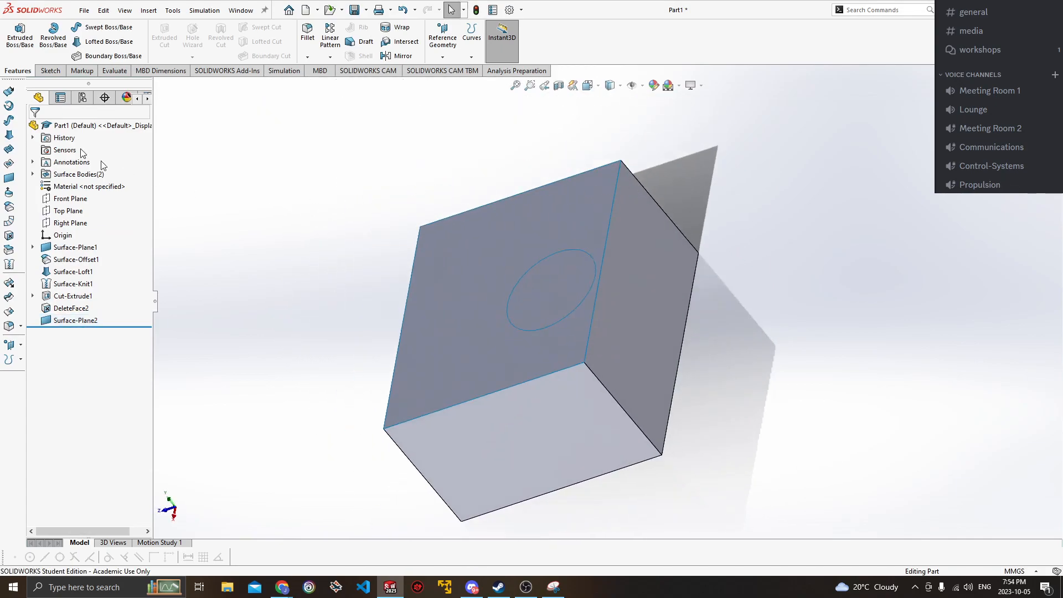
click(9, 95)
middle_drag(455, 306, 424, 249)
click(616, 344)
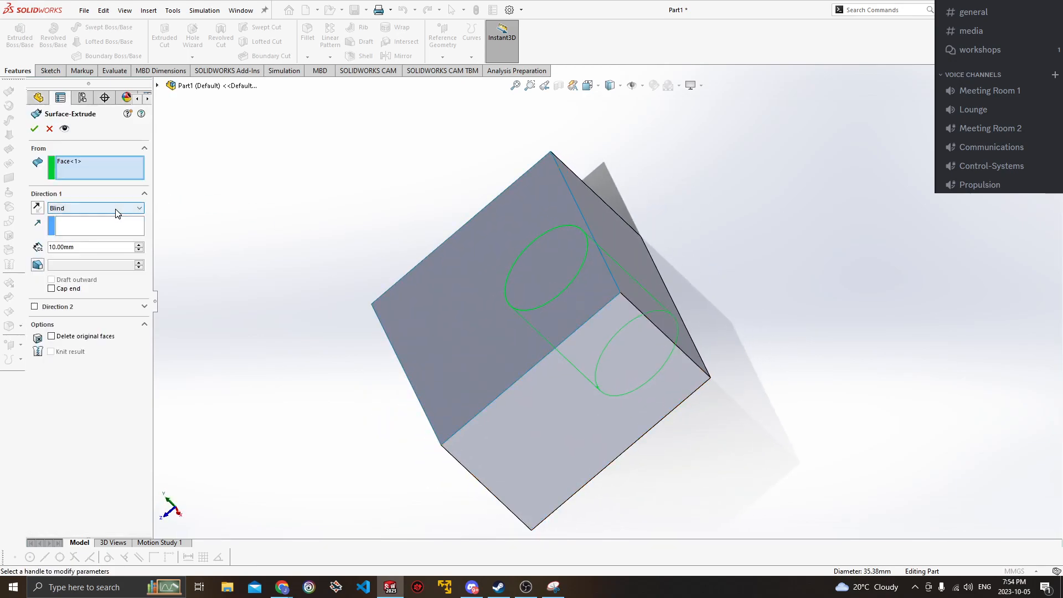
click(534, 241)
middle_drag(557, 257, 495, 254)
click(501, 302)
click(566, 311)
click(550, 302)
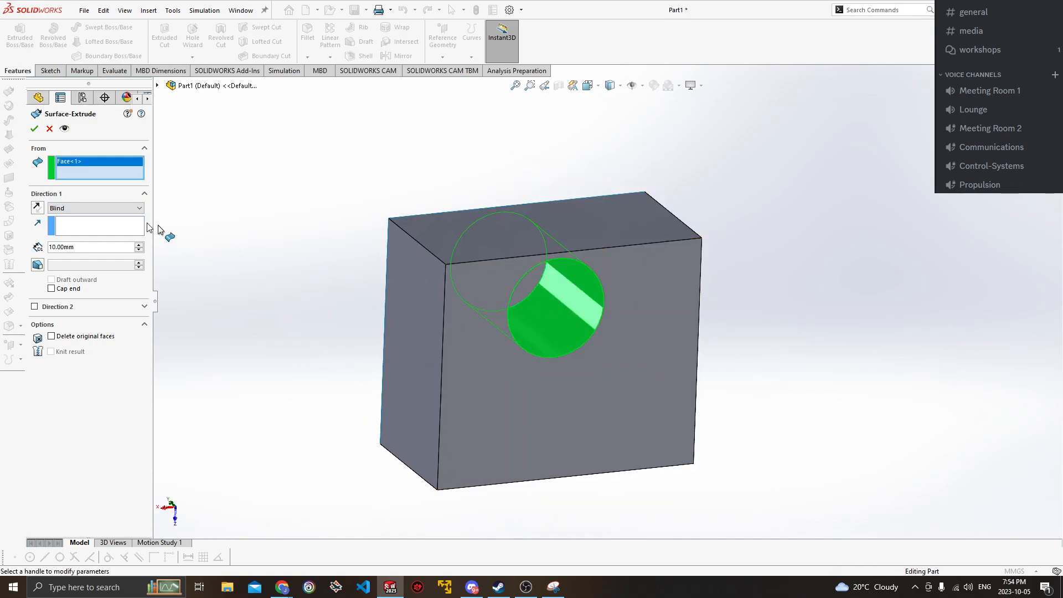
click(75, 208)
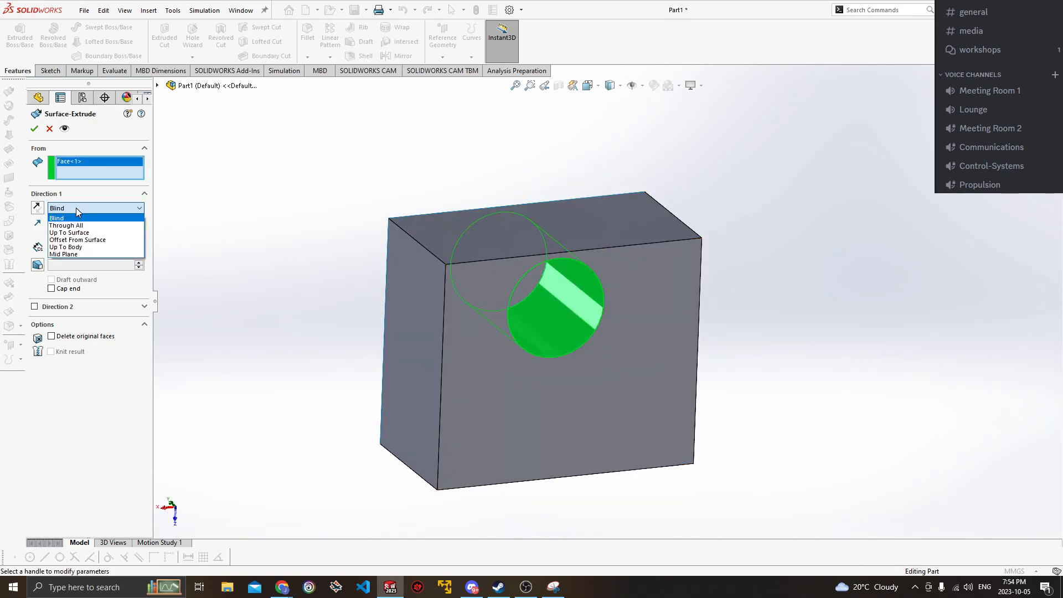
click(94, 231)
middle_drag(516, 359, 493, 325)
click(493, 325)
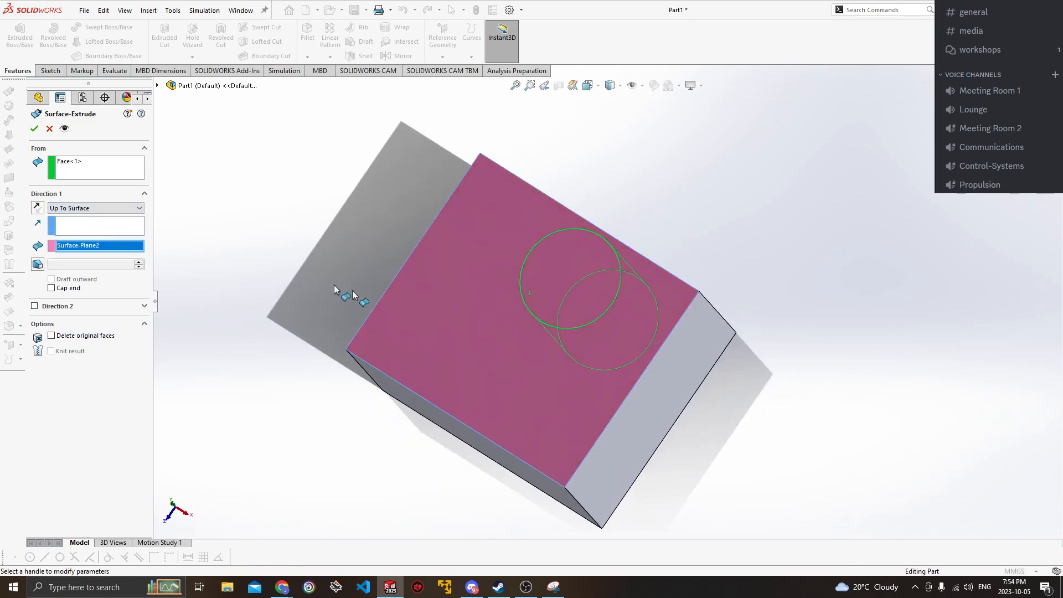
Try to surface-extrude the hole's cylindrical face with the Through All end condition.
click(97, 208)
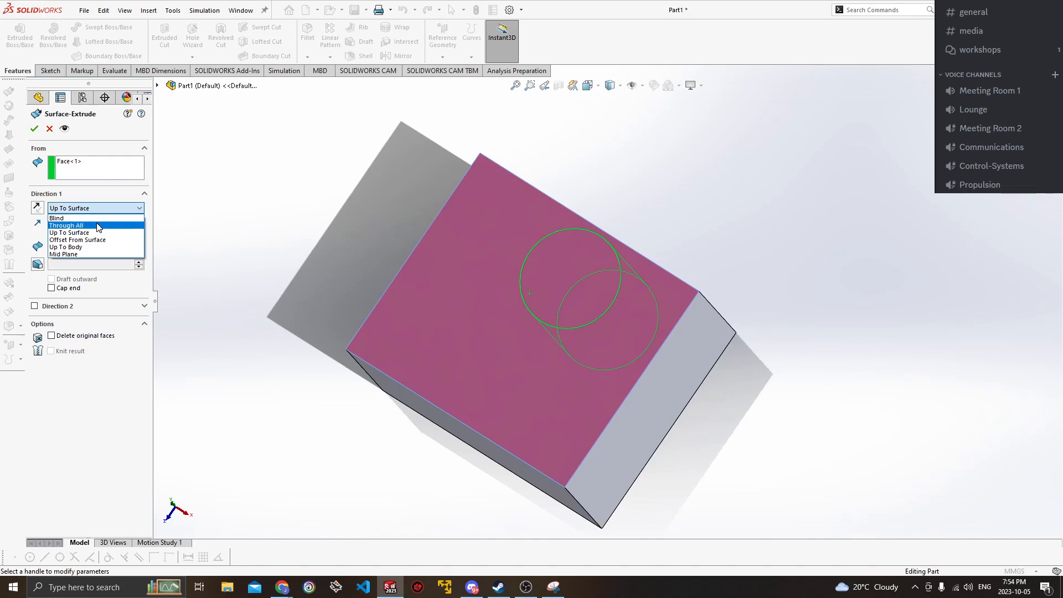
click(98, 226)
middle_drag(333, 247, 261, 197)
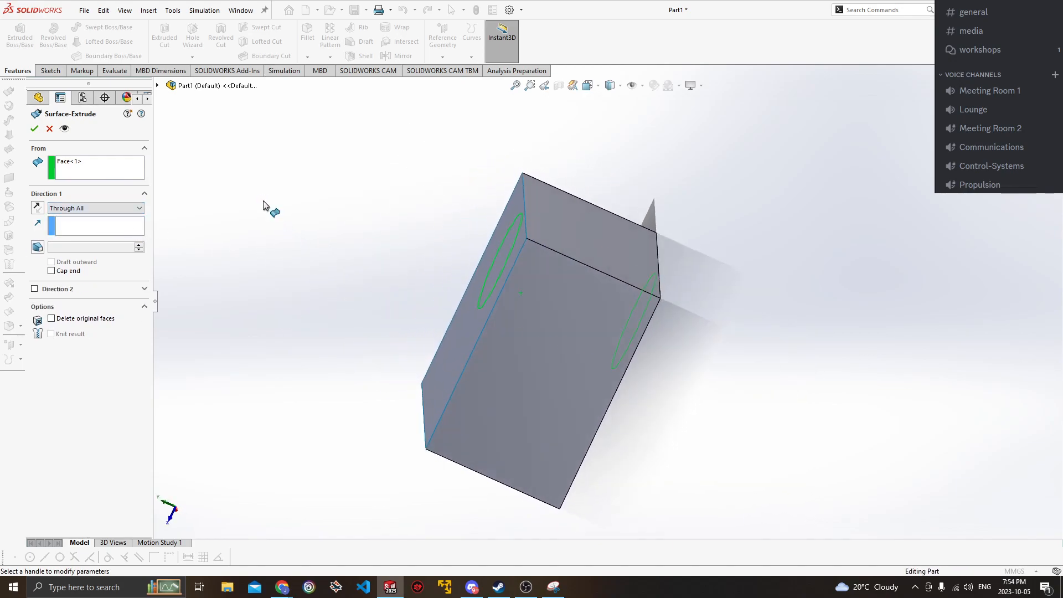
click(34, 128)
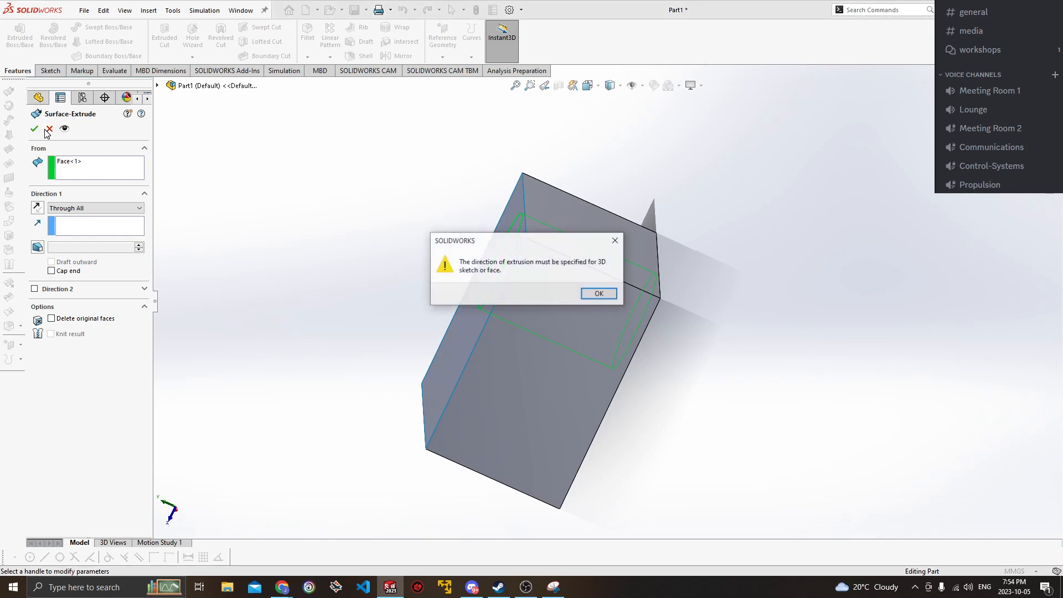
key(Return)
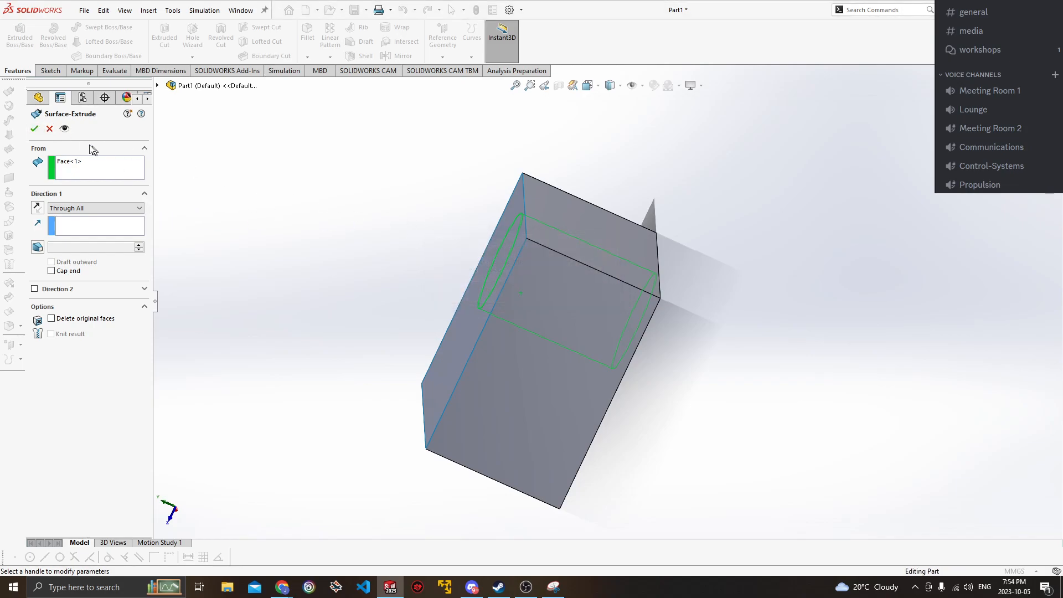
click(50, 130)
Try to surface-extrude the hole's cylindrical face with a Blind depth of 70 mm.
middle_drag(316, 218, 603, 267)
click(597, 268)
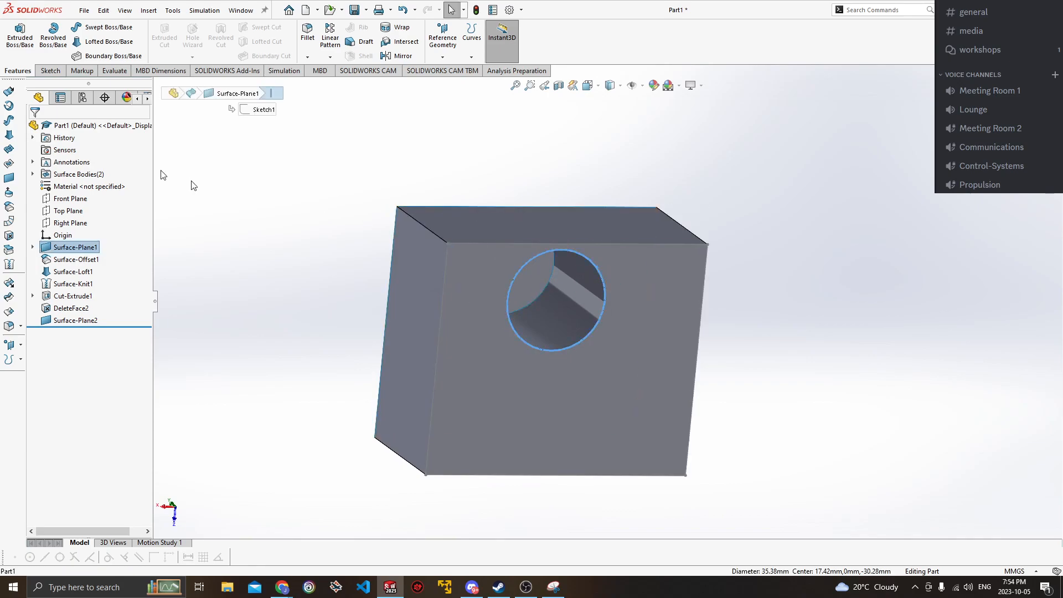
click(8, 94)
middle_drag(570, 303, 617, 320)
click(610, 313)
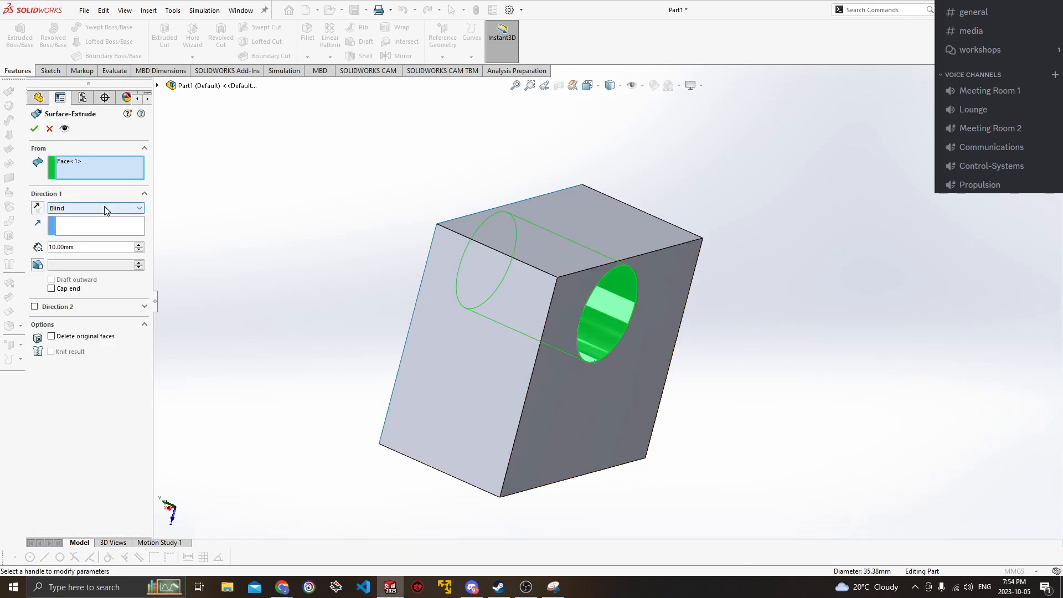
click(139, 246)
click(139, 246)
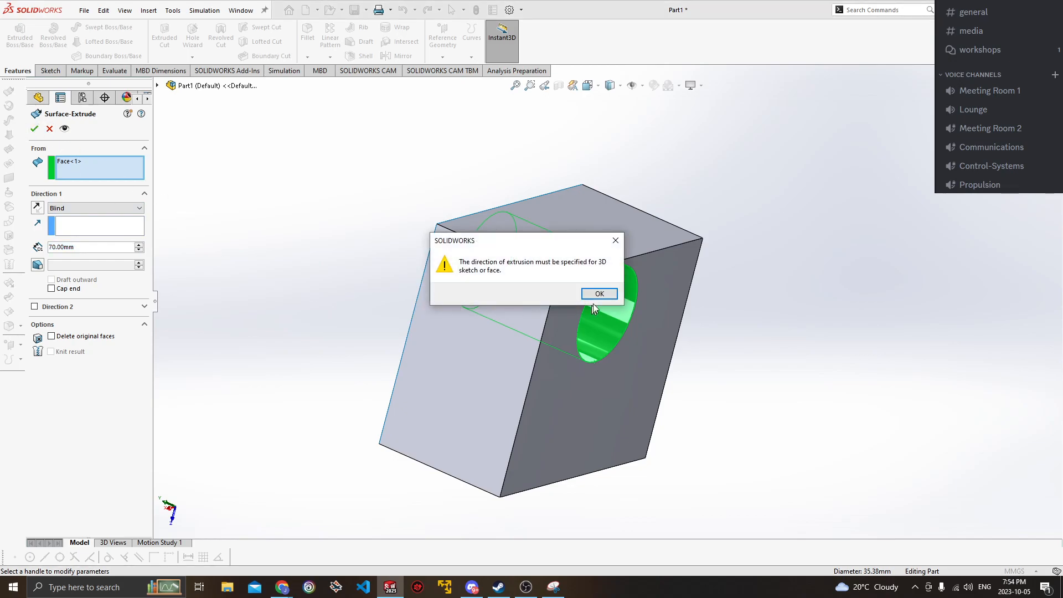
click(599, 293)
click(49, 129)
middle_drag(330, 219, 210, 180)
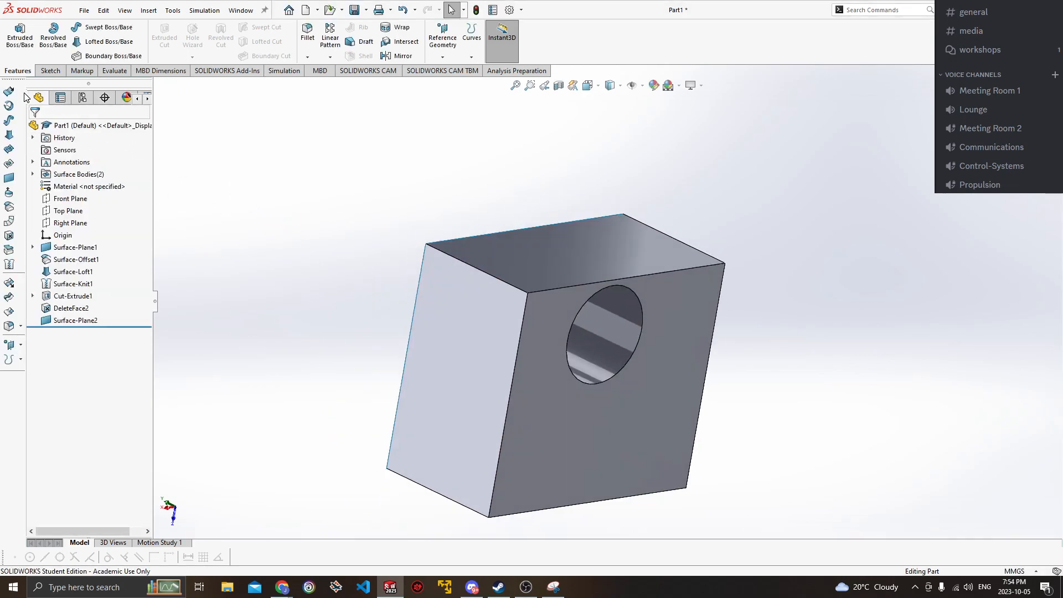
click(682, 303)
click(50, 71)
click(15, 32)
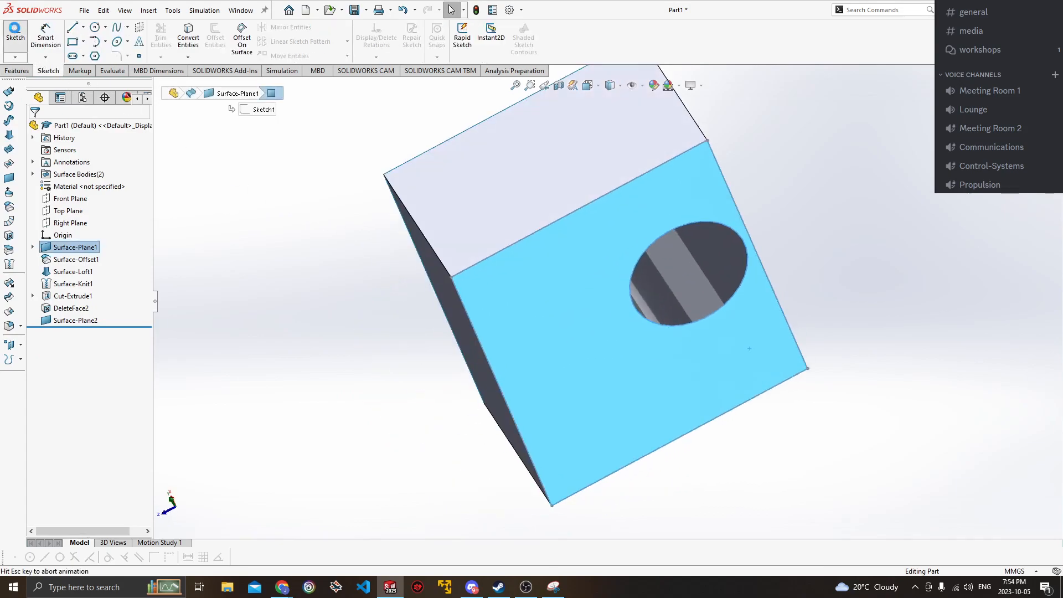
mouse_move(485, 311)
middle_down()
mouse_move(387, 264)
mouse_move(411, 233)
mouse_move(538, 296)
middle_up()
key(ctrl+z)
Start a sketch on the planar top surface and convert the circular hole edge of the opposite face into it.
click(539, 296)
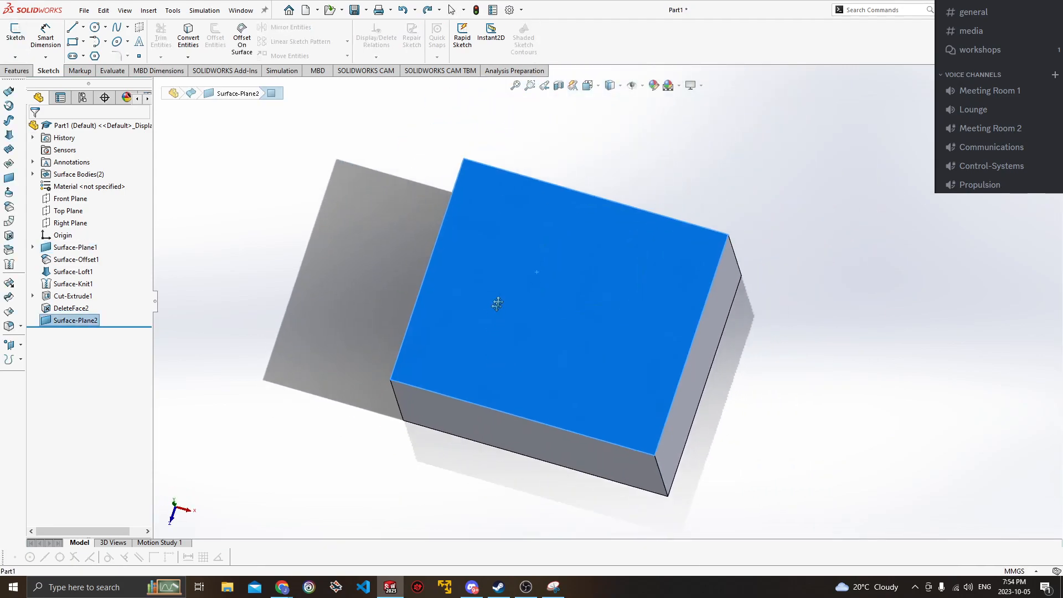
click(15, 32)
mouse_move(618, 267)
middle_down()
mouse_move(563, 198)
mouse_move(627, 216)
mouse_move(759, 227)
mouse_move(707, 230)
mouse_move(653, 277)
middle_up()
click(653, 273)
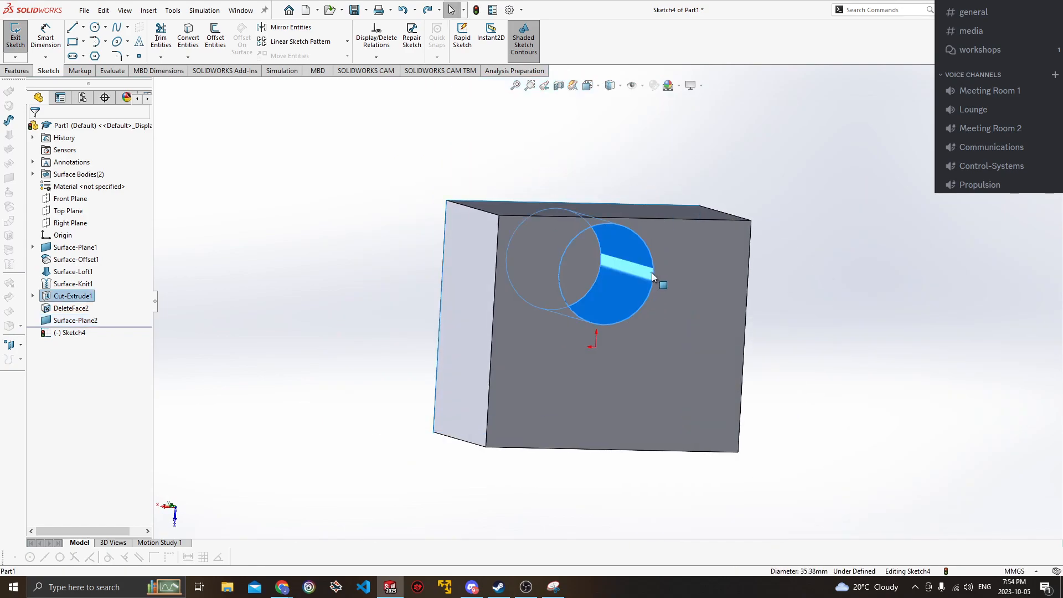
click(189, 40)
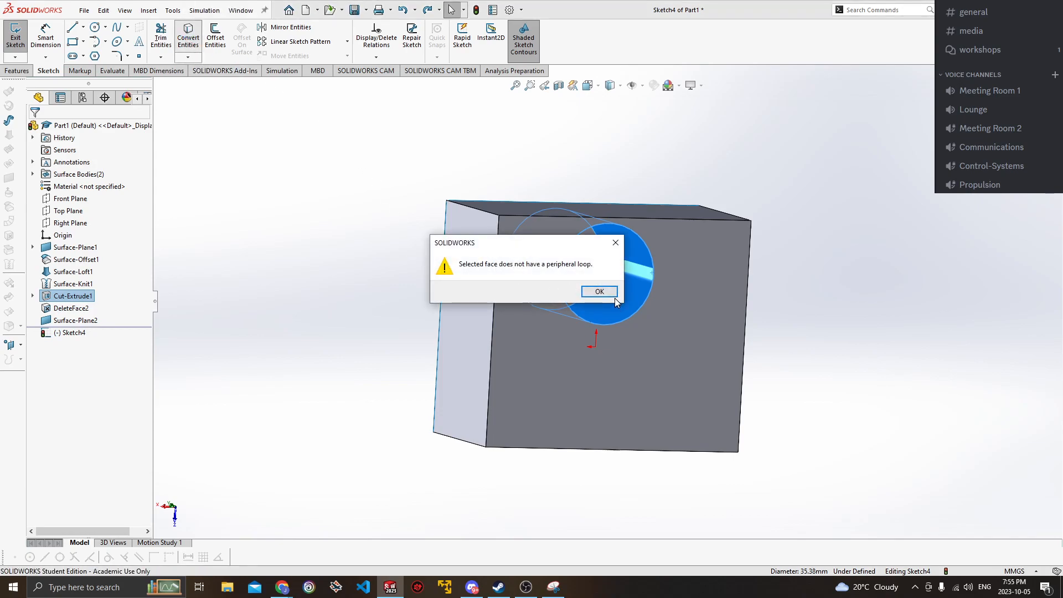
key(Return)
click(652, 266)
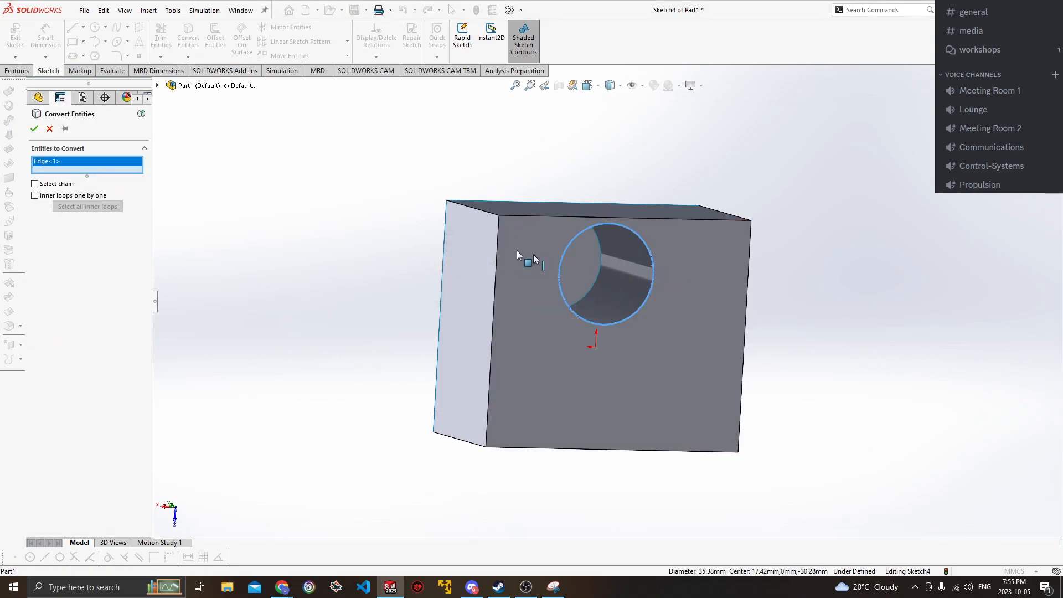
click(34, 129)
middle_drag(304, 174, 623, 275)
scroll(624, 279, down, 3)
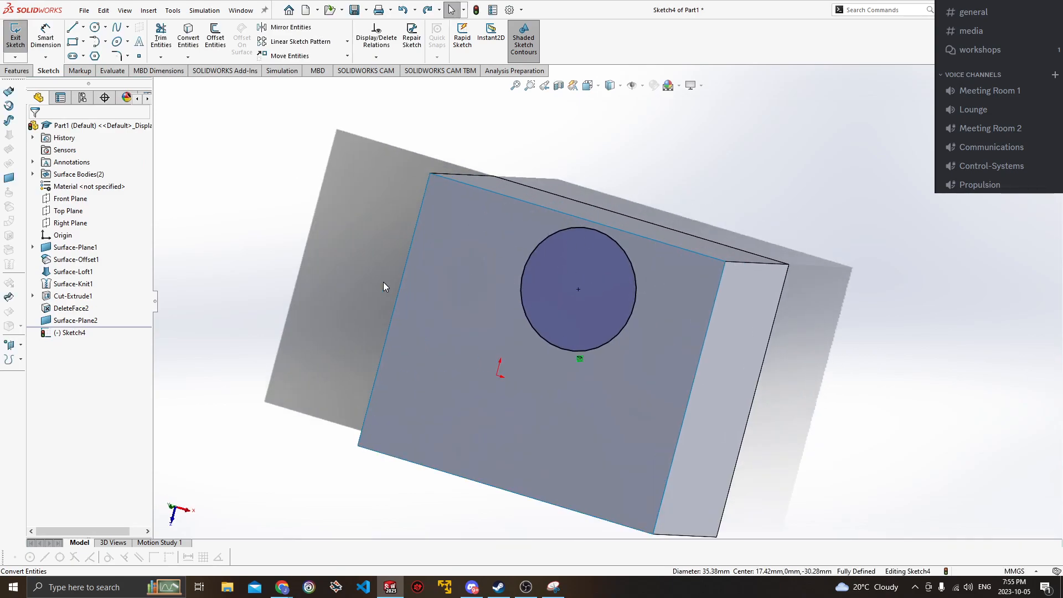
Surface-extrude the converted circle with the Mid Plane end condition, increasing the depth so the cylinder passes through the planar surface.
click(9, 92)
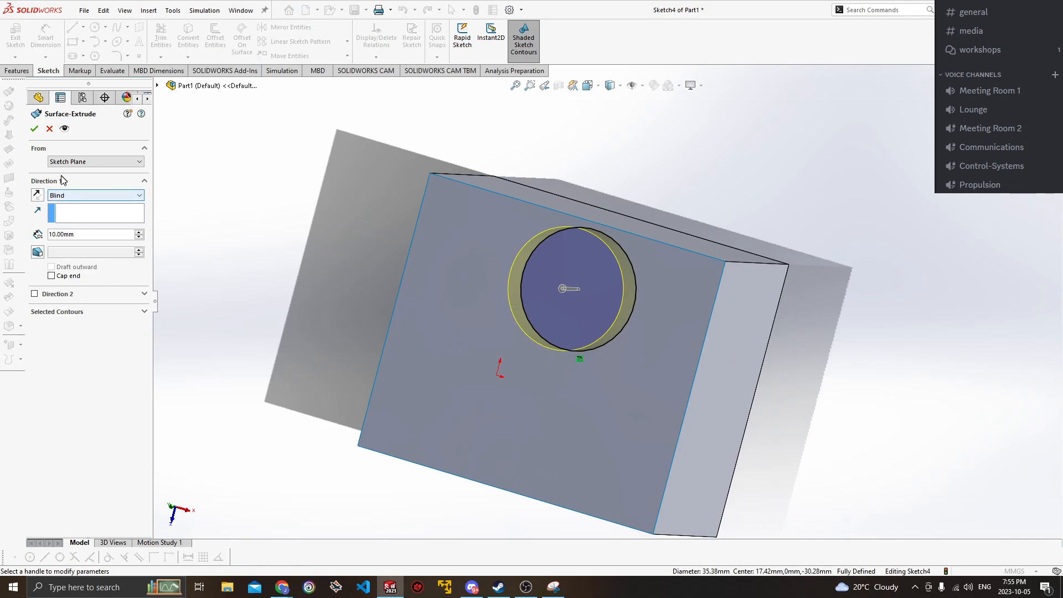
click(77, 196)
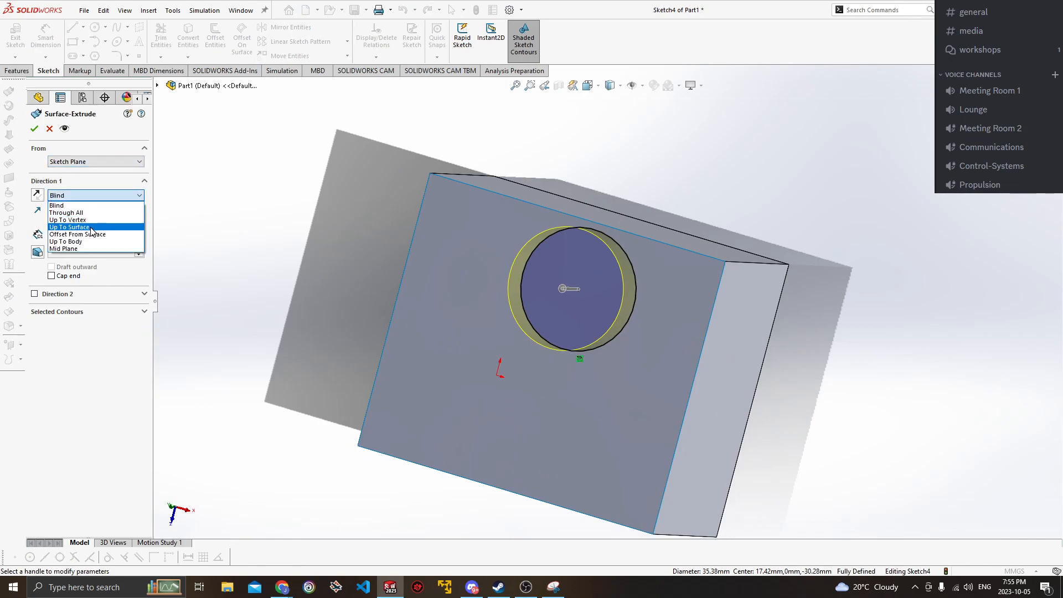
click(89, 194)
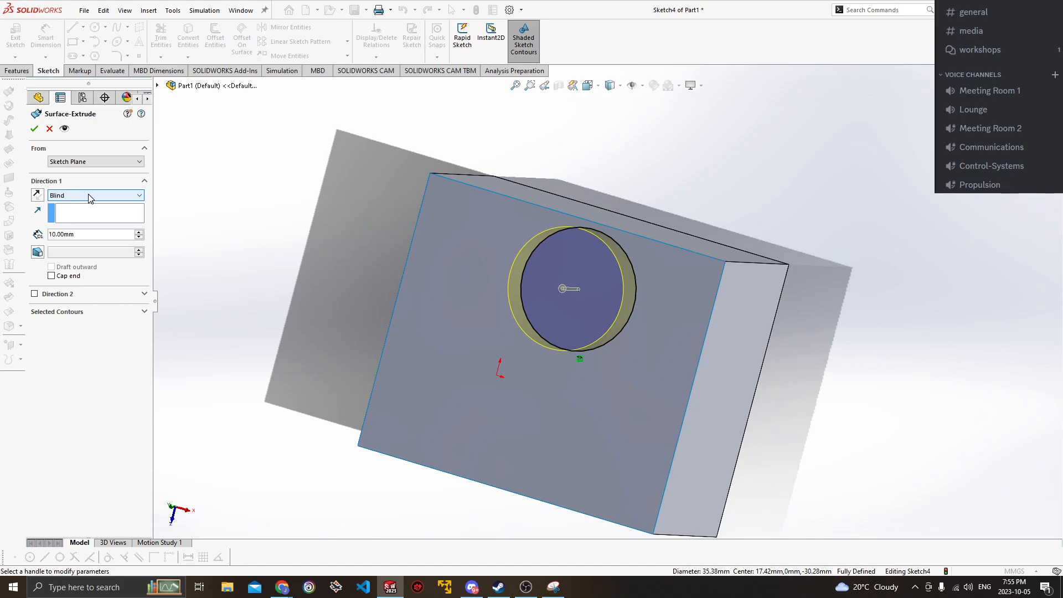
click(89, 197)
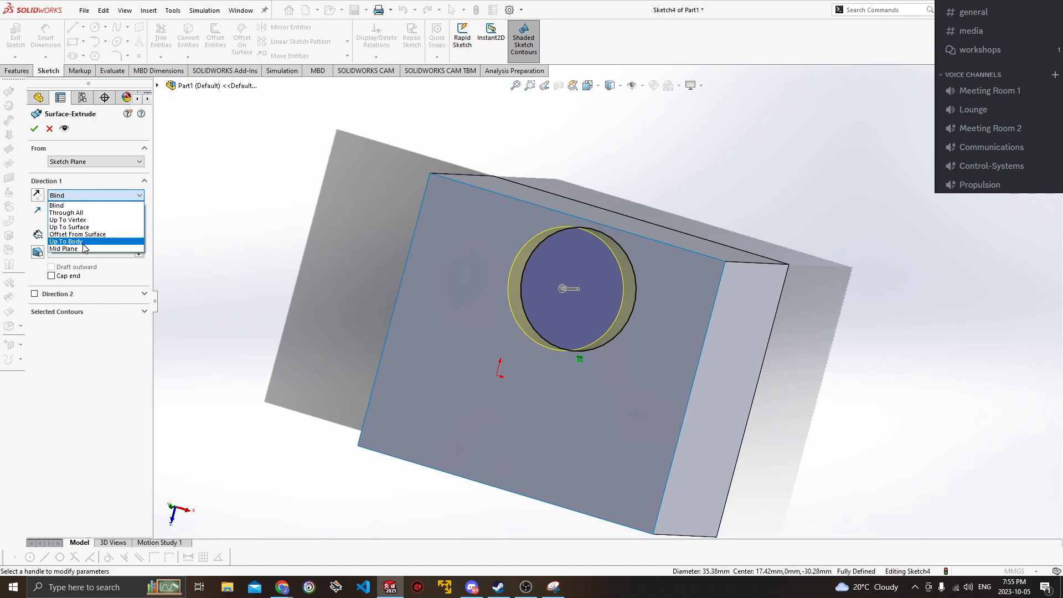
click(72, 249)
click(139, 233)
click(139, 233)
click(139, 232)
click(139, 233)
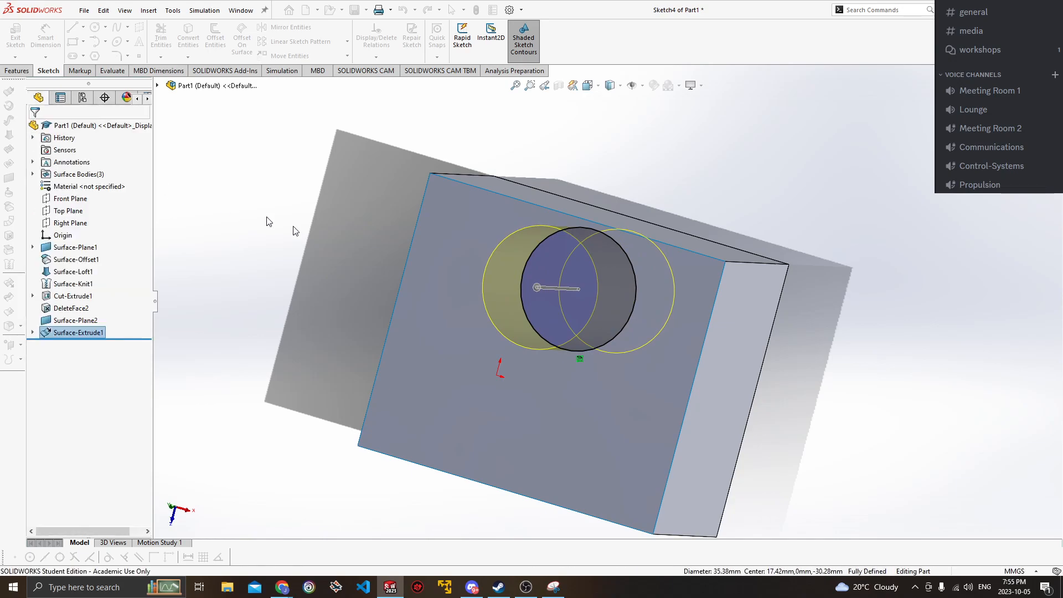
Trim the planar top surface with the extruded cylinder as the standard trim tool, removing the disc inside the circle.
middle_drag(608, 306, 698, 416)
scroll(576, 341, up, 2)
scroll(679, 347, down, 4)
scroll(681, 354, up, 1)
click(558, 258)
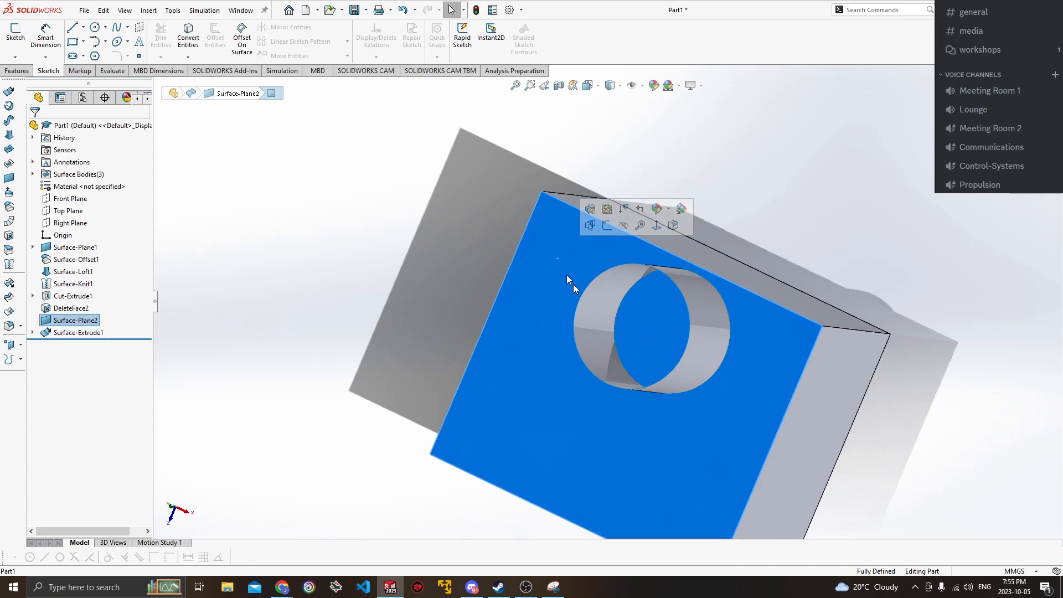
click(688, 308)
middle_drag(688, 308, 807, 360)
click(593, 298)
middle_drag(593, 298, 339, 312)
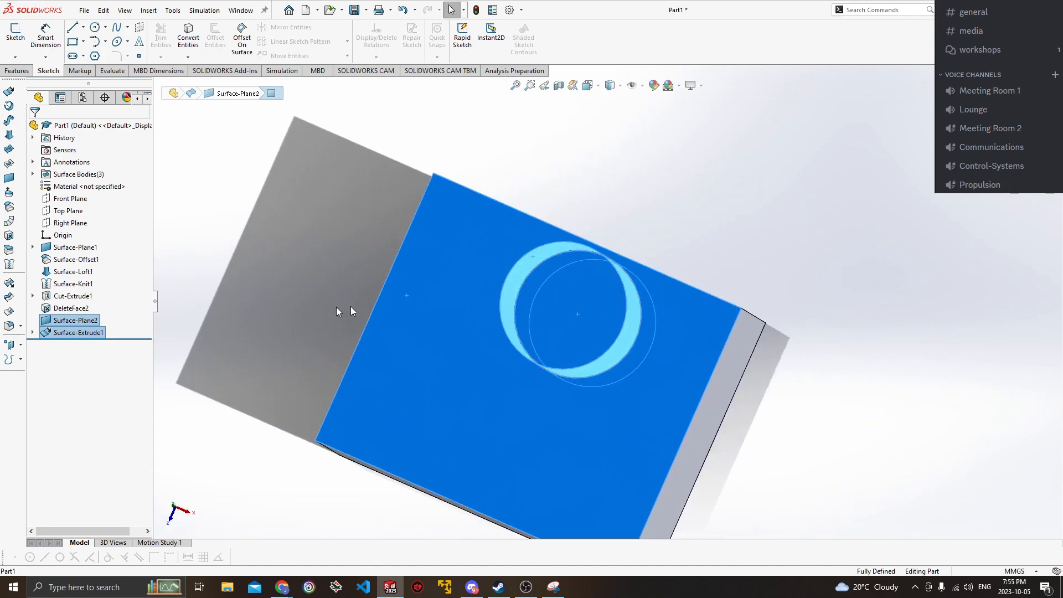
click(9, 283)
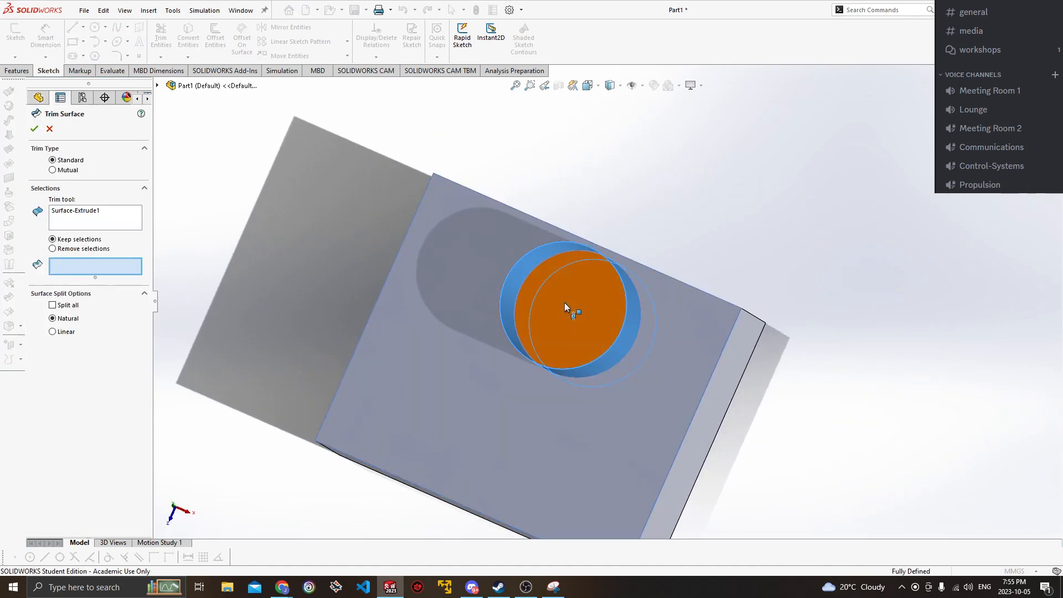
click(566, 305)
middle_drag(673, 271, 692, 247)
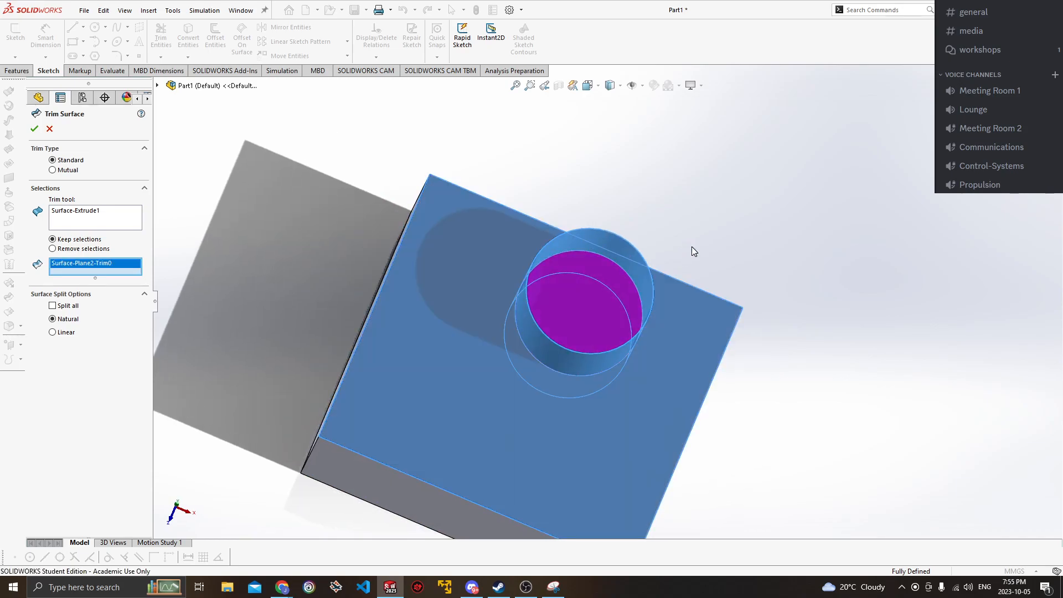
scroll(722, 216, up, 2)
middle_drag(723, 216, 704, 214)
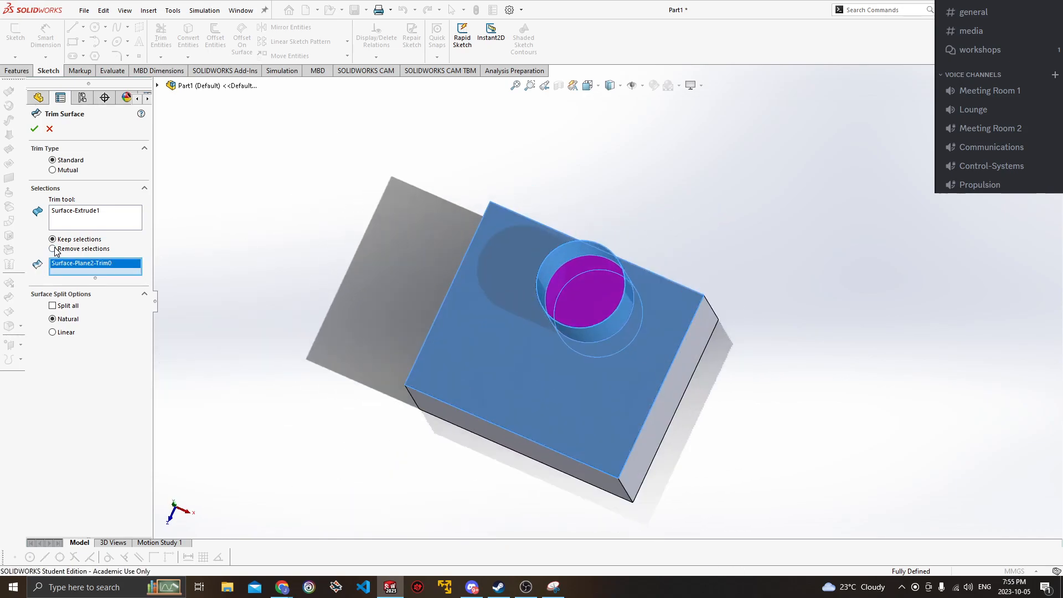
click(35, 131)
Try suppressing the extruded cylindrical surface, and undo the suppression.
middle_drag(457, 209, 537, 260)
click(518, 270)
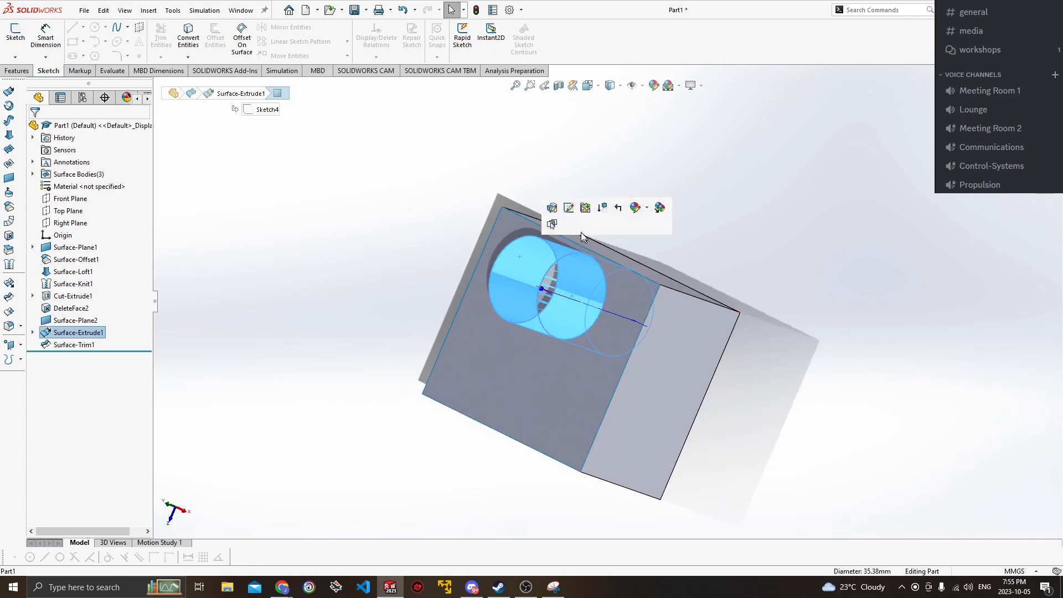
click(599, 207)
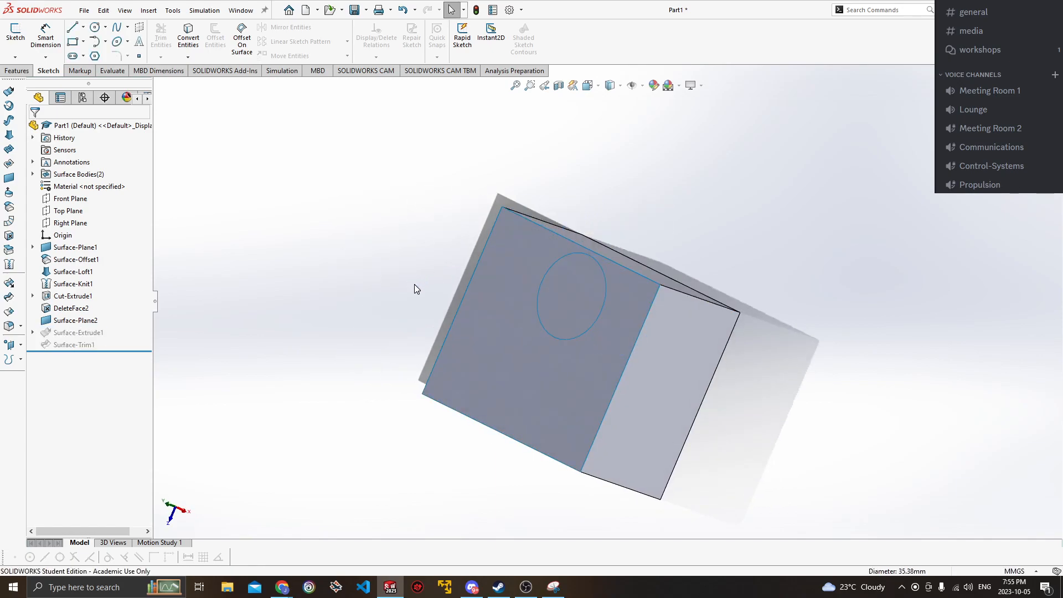
key(ctrl+z)
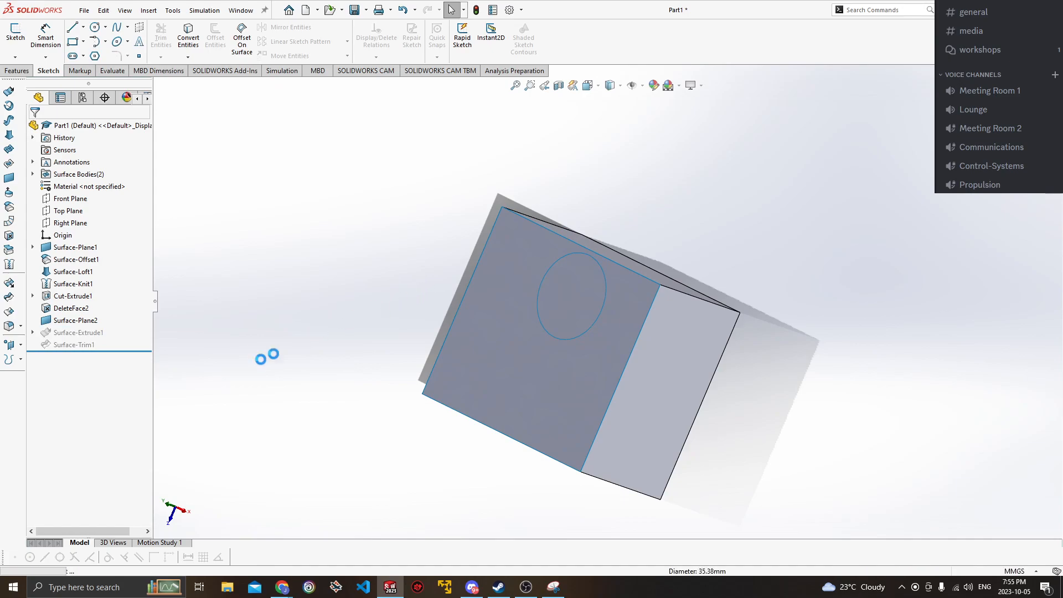
Hide the extruded cylindrical surface body that was used for trimming.
click(536, 268)
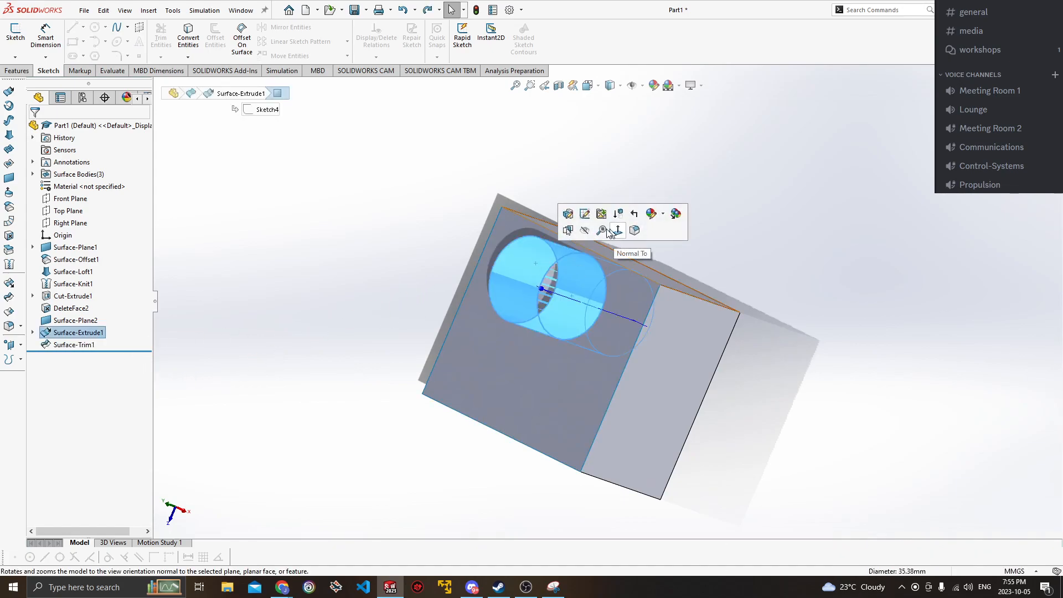
click(583, 228)
middle_drag(635, 206, 632, 251)
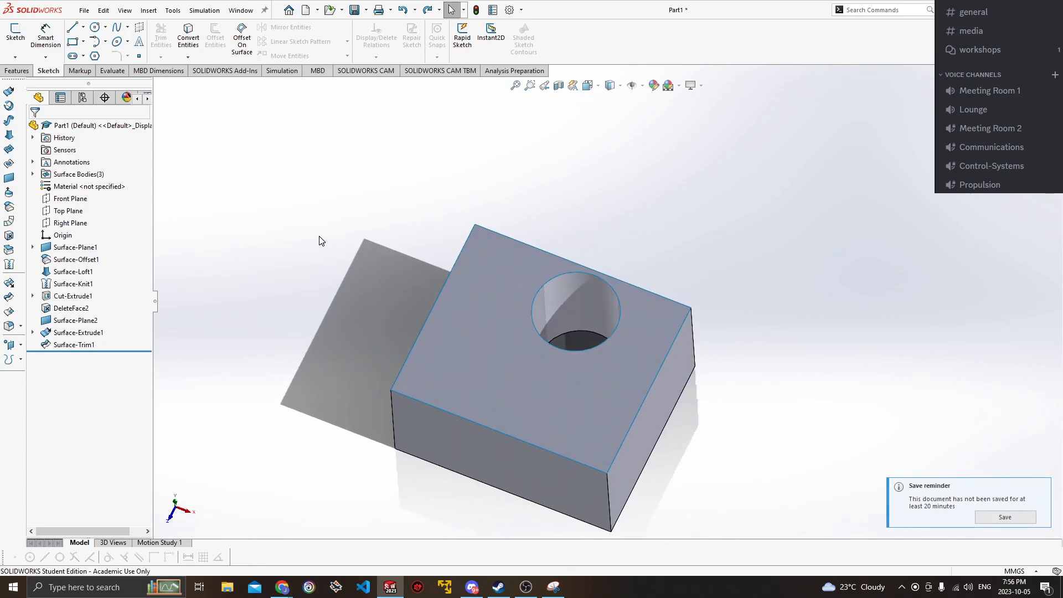
Try to apply Freeform to the planar top surface containing the circular hole.
click(9, 194)
click(478, 290)
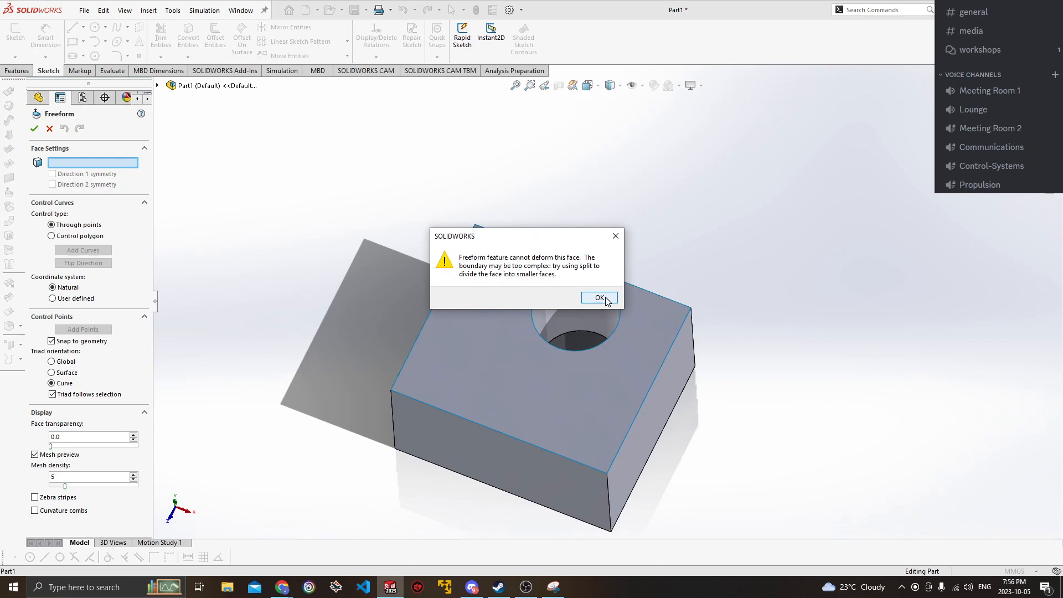
click(600, 298)
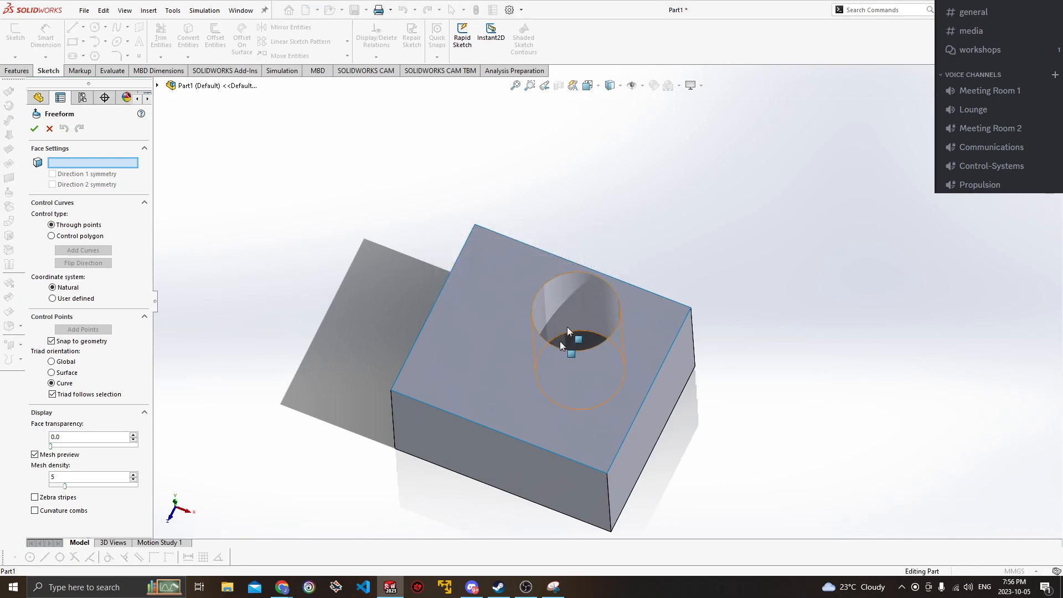
Use Freeform on the block's flat front side face and add four vertical control curves across it.
click(520, 458)
middle_drag(451, 360, 461, 334)
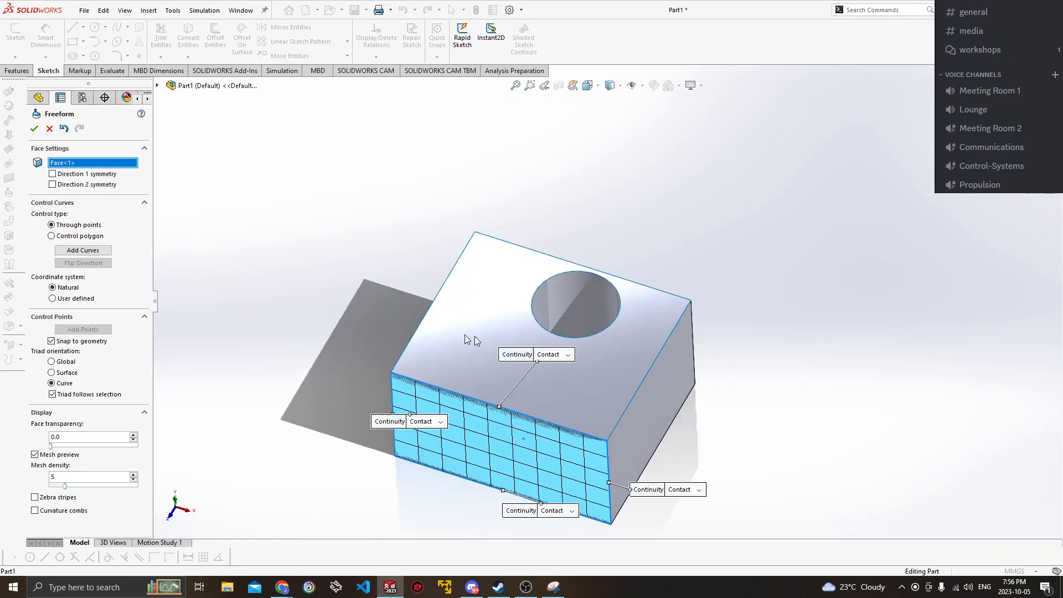
scroll(527, 336, down, 2)
scroll(539, 427, up, 2)
ctrl+middle_drag(557, 425, 561, 352)
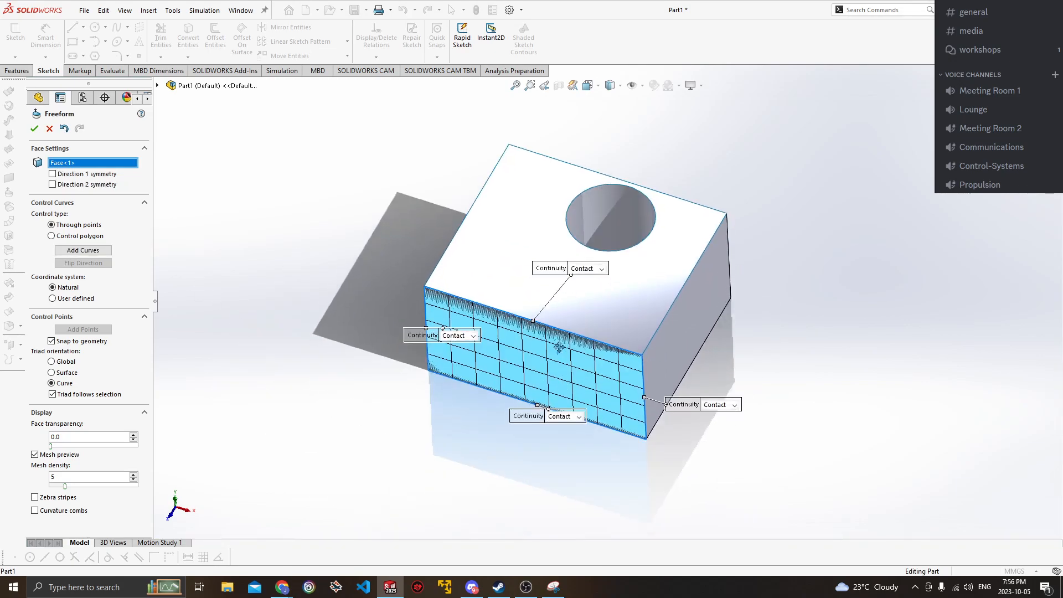
middle_drag(550, 395, 663, 215)
scroll(544, 347, down, 5)
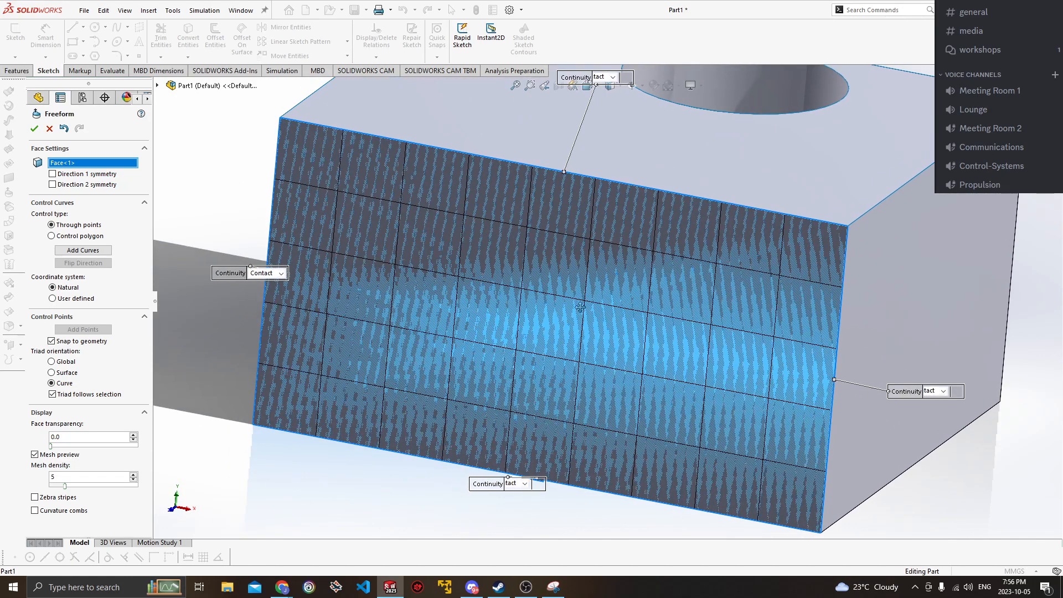
middle_drag(583, 295, 560, 290)
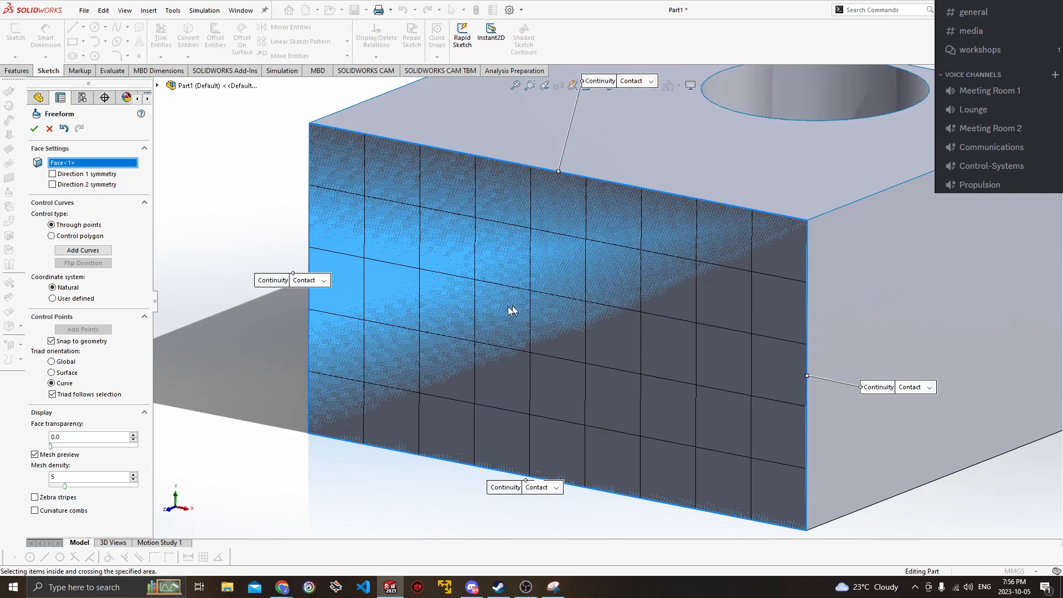
click(97, 251)
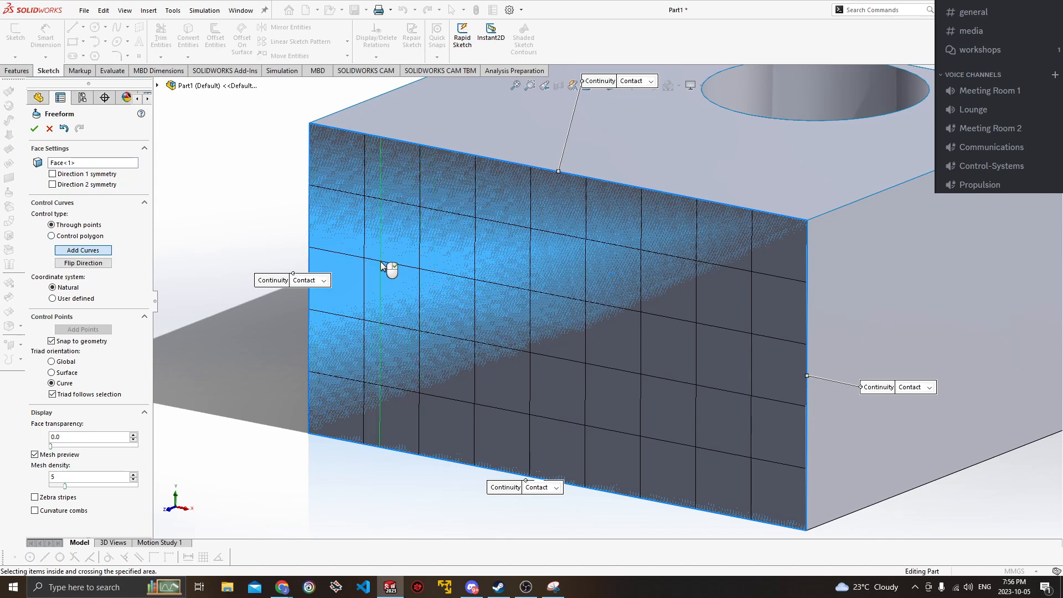
click(450, 267)
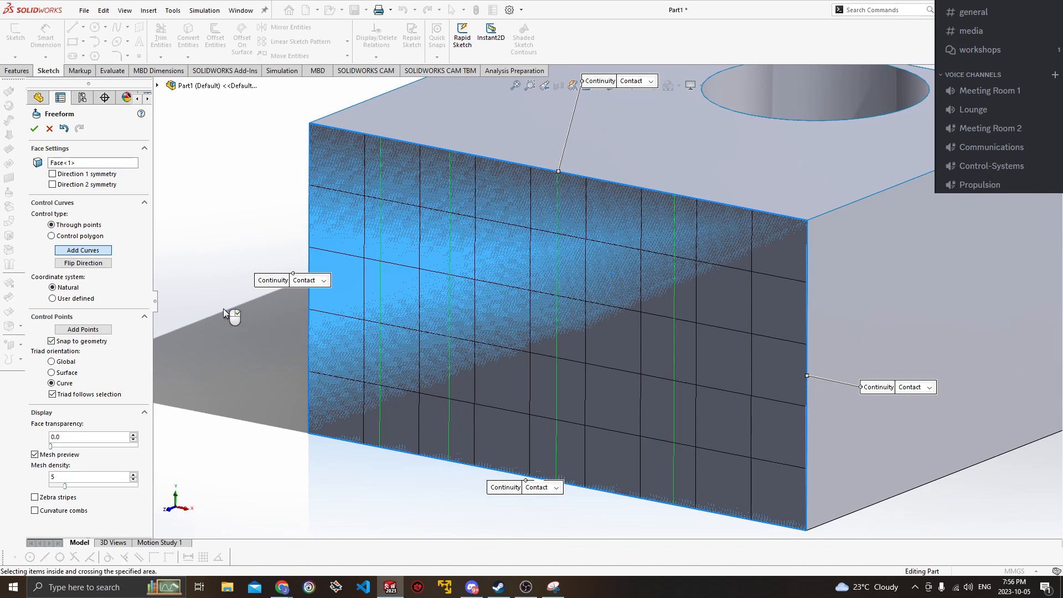
Set the Freeform control type to Control polygon and deform the first two curves by moving their upper and lower control points.
click(381, 266)
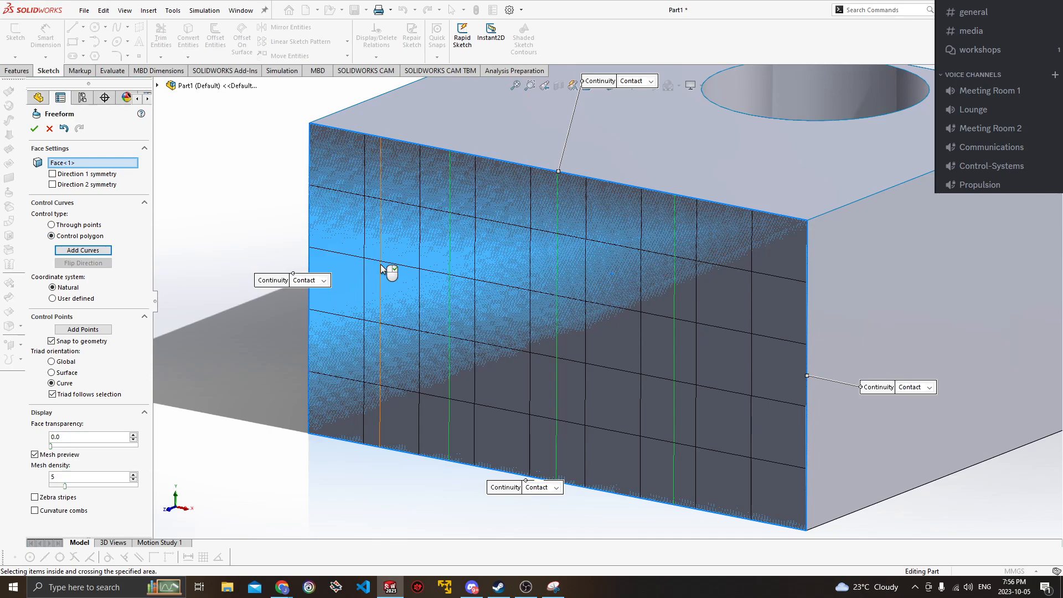
middle_drag(393, 245, 380, 276)
drag(387, 241, 336, 234)
drag(401, 341, 426, 333)
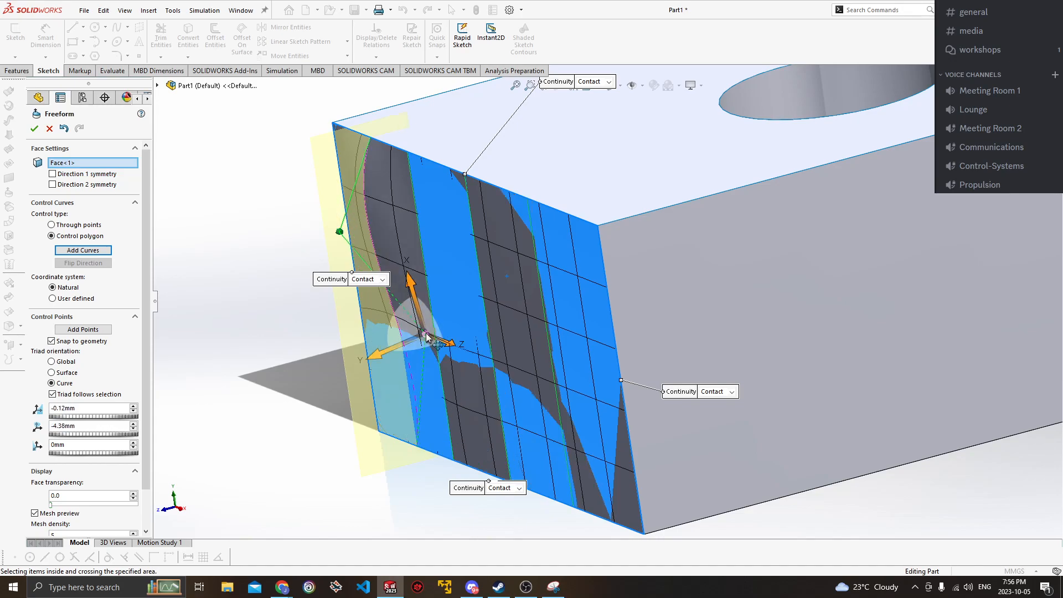
click(423, 270)
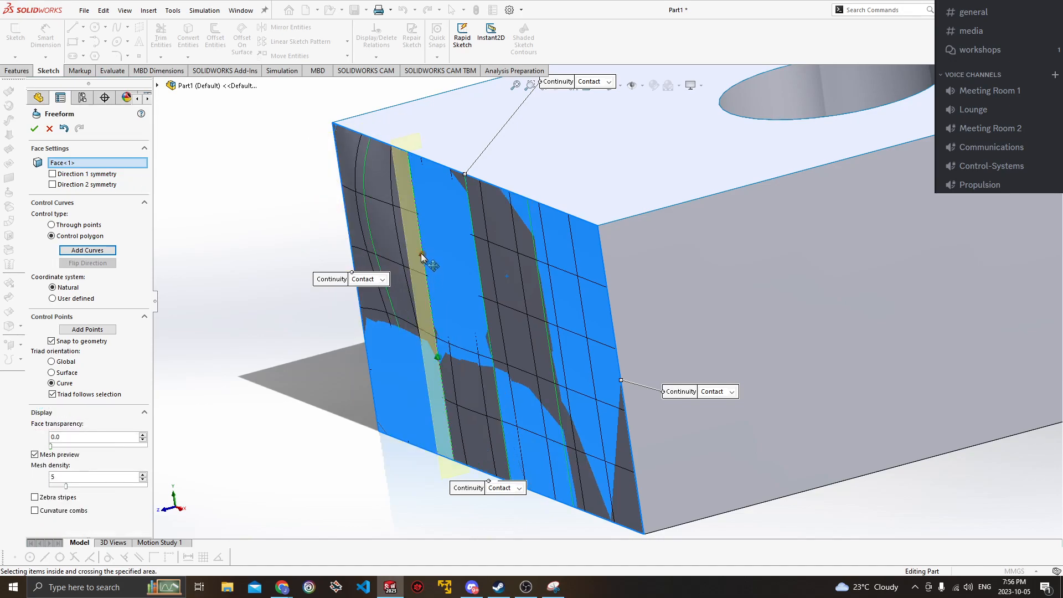
drag(423, 255, 392, 195)
click(450, 323)
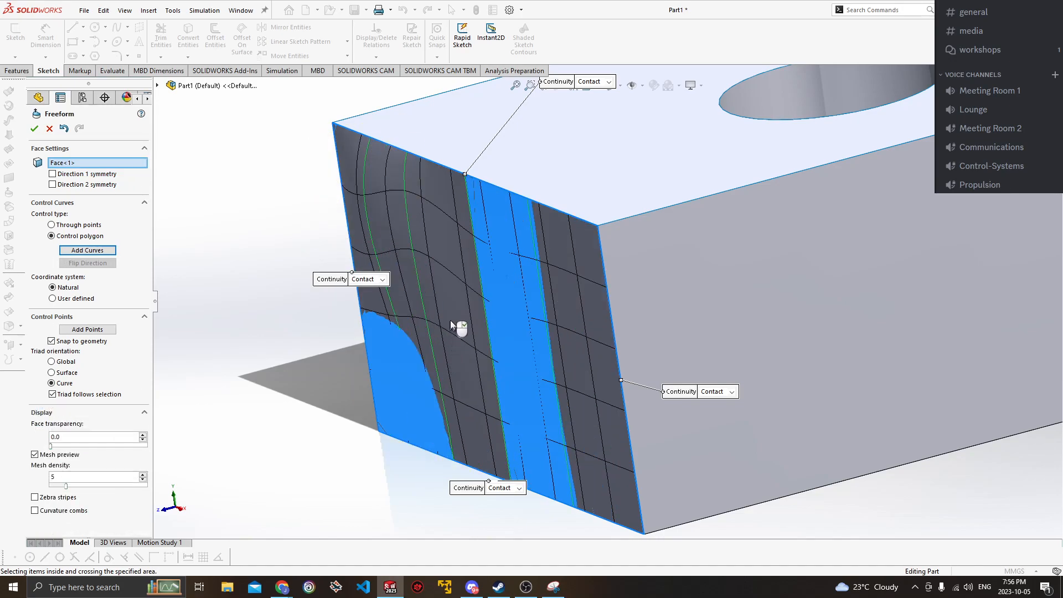
click(433, 354)
drag(439, 358, 452, 341)
Pull the third curve's upper point about 8 mm outward and lower point about 8.5 mm inward, reshape the fourth curve, and finish the Freeform.
click(479, 286)
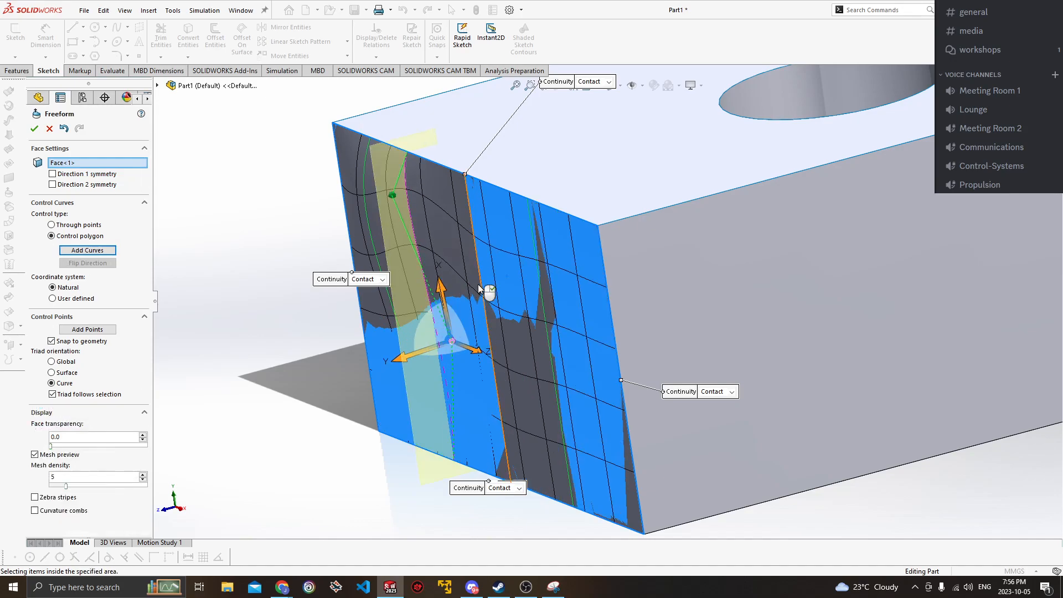
drag(480, 274, 430, 262)
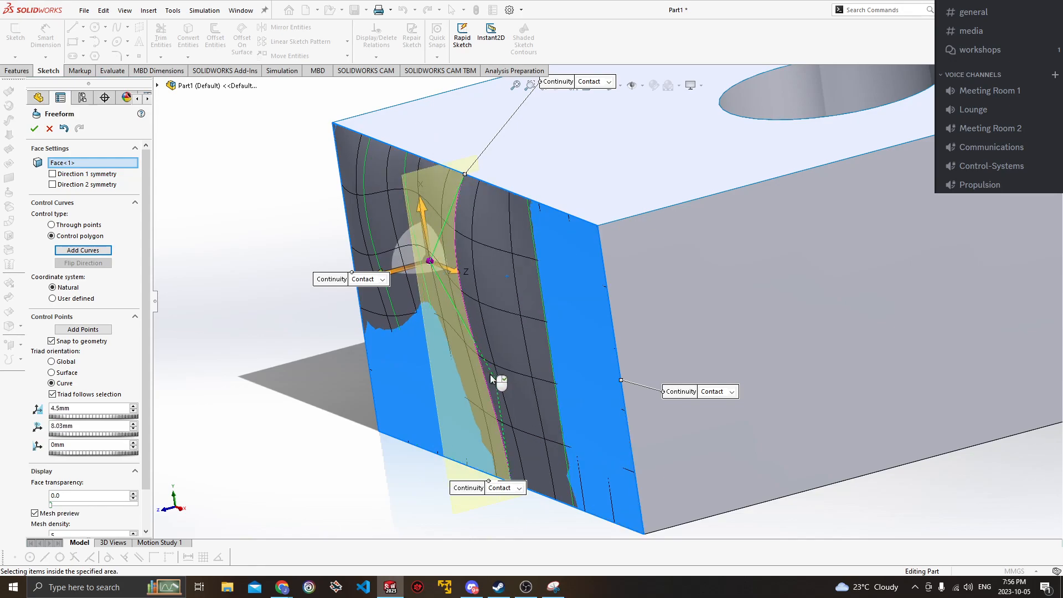
drag(499, 382, 550, 382)
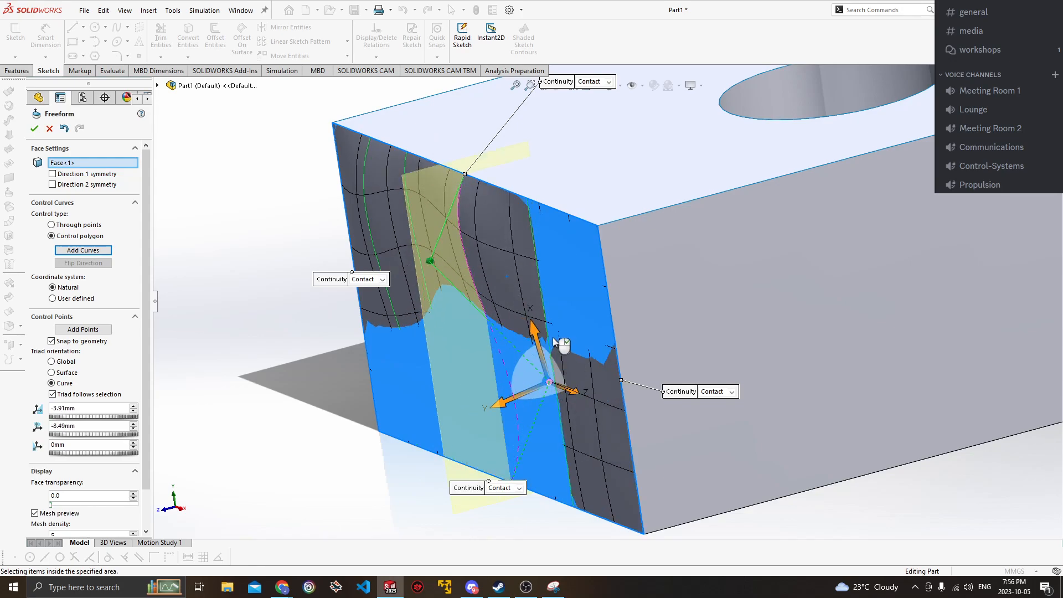
click(546, 327)
drag(542, 302, 538, 250)
drag(559, 405, 545, 447)
middle_drag(609, 411, 678, 410)
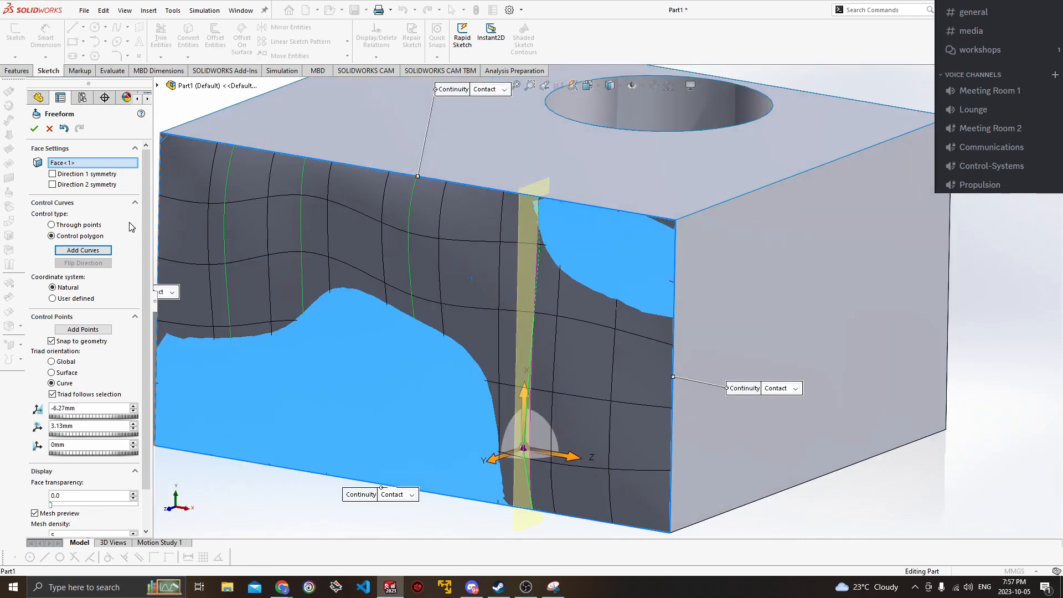
click(35, 129)
Examine the deformed side face and the whole block from several directions.
middle_drag(483, 328, 549, 366)
scroll(532, 383, up, 2)
scroll(517, 397, down, 5)
scroll(541, 388, up, 1)
ctrl+middle_drag(612, 310, 580, 446)
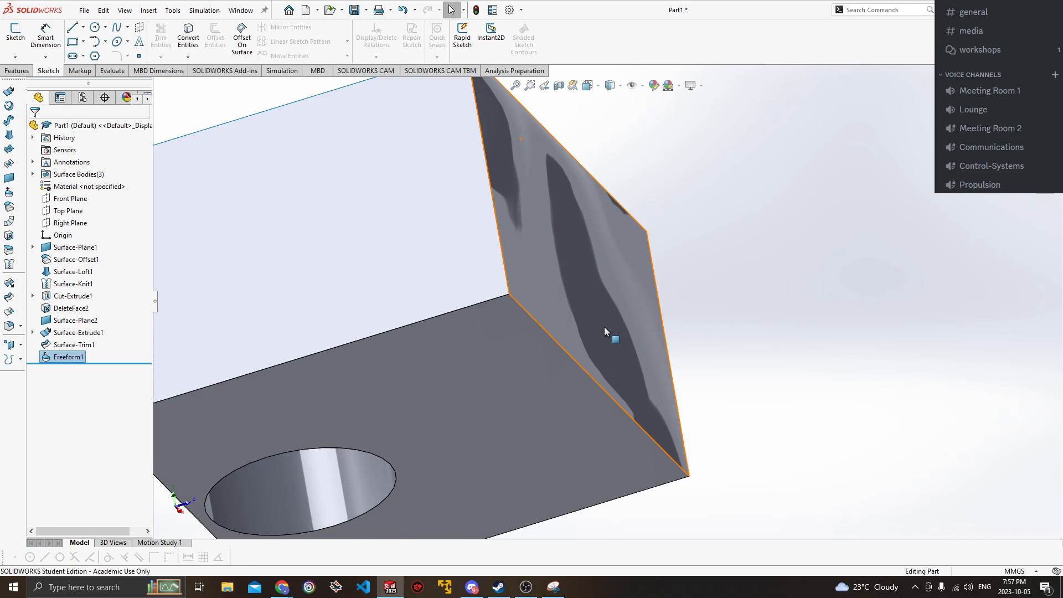
scroll(605, 327, up, 2)
ctrl+middle_drag(605, 328, 588, 273)
scroll(648, 389, down, 3)
middle_drag(626, 221, 431, 216)
middle_drag(584, 285, 609, 300)
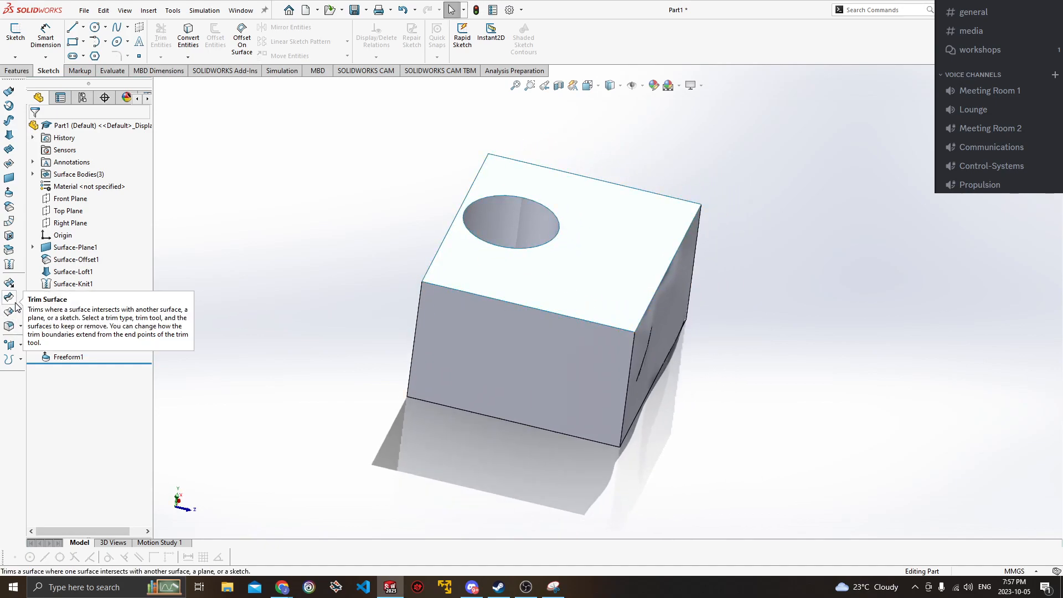
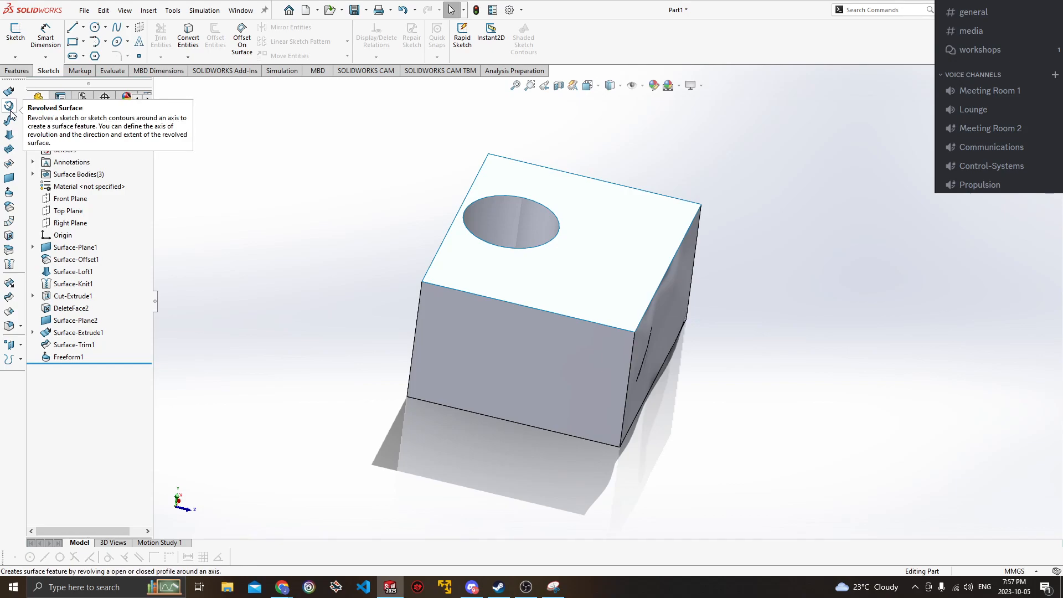
Start a sketch on the block's flat face with the hole and draw a near-vertical line about 77 mm long beside the block.
click(15, 58)
click(28, 70)
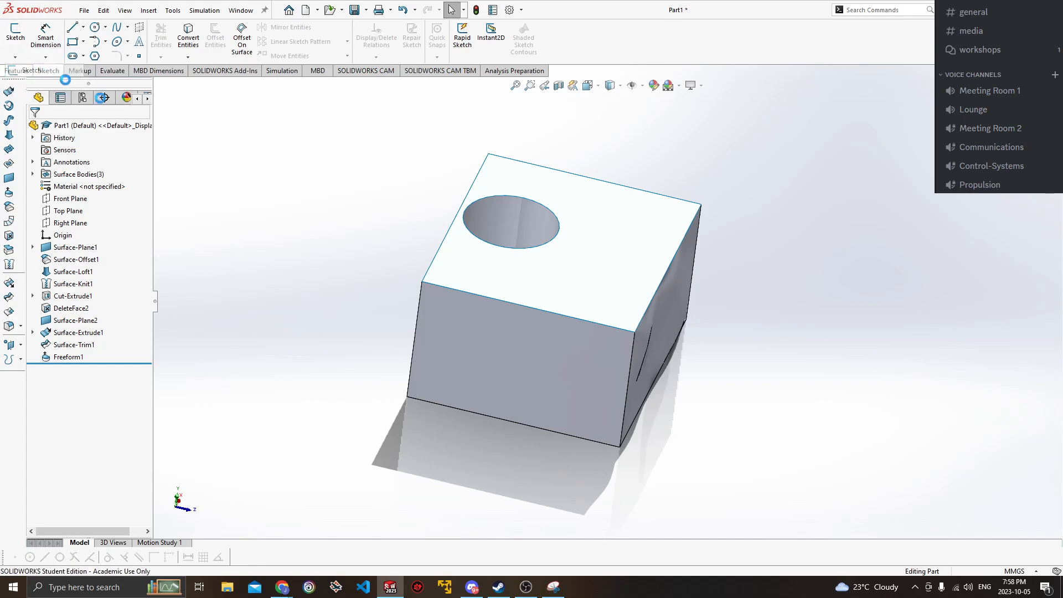
click(635, 261)
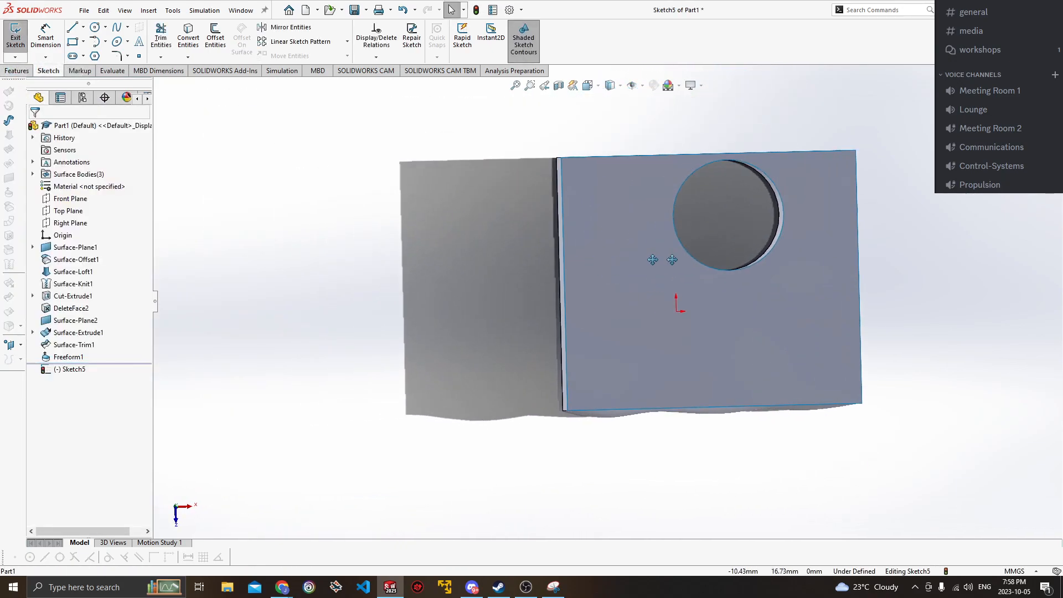
click(73, 28)
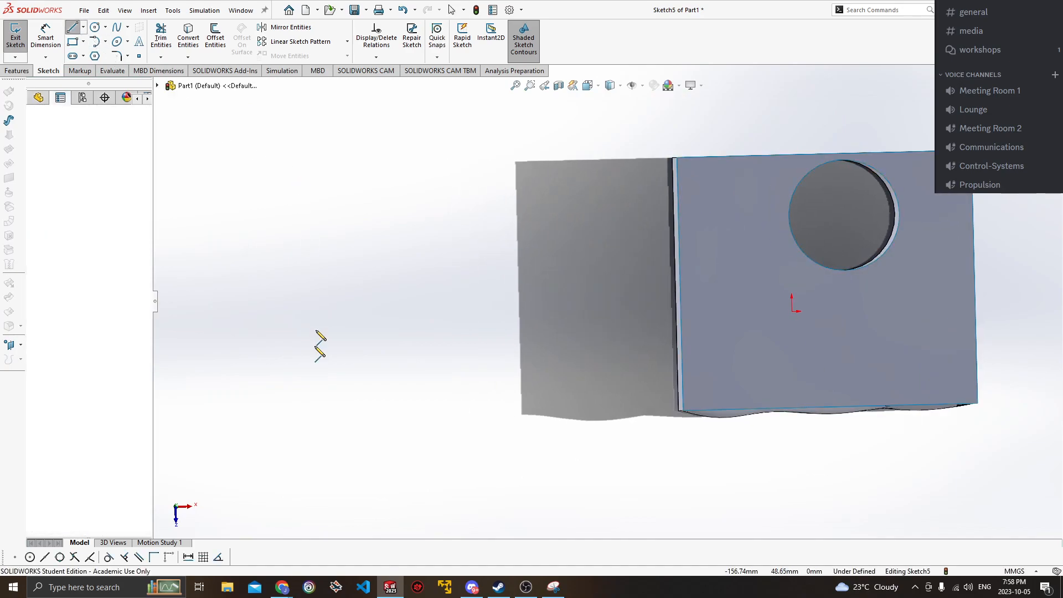
click(297, 170)
click(314, 376)
key(Escape)
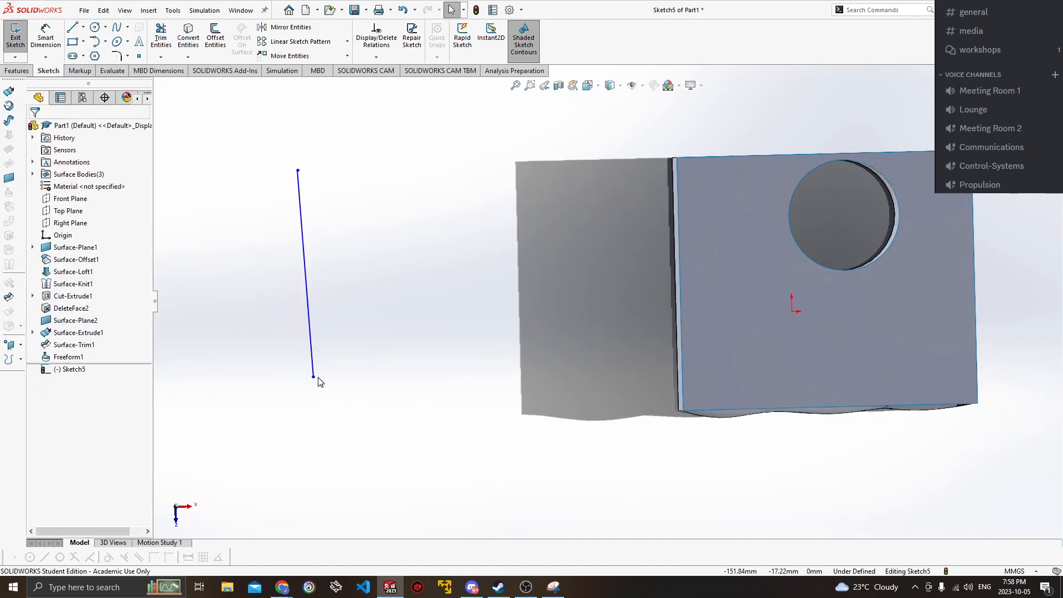
drag(314, 376, 303, 413)
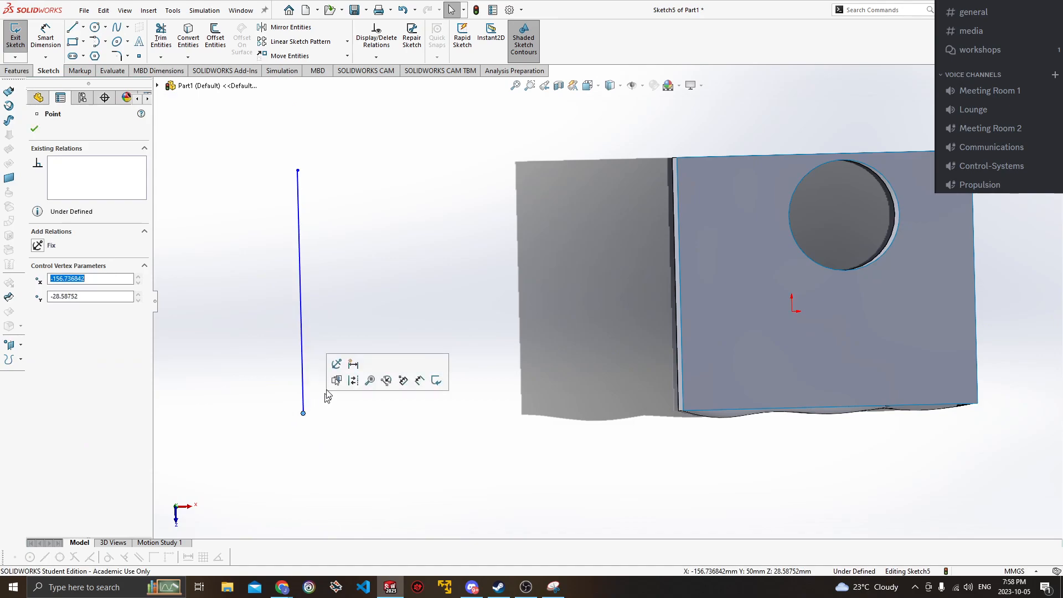
click(238, 180)
Sketch an open, S-curved five-point spline between the line and the block.
click(116, 26)
click(383, 308)
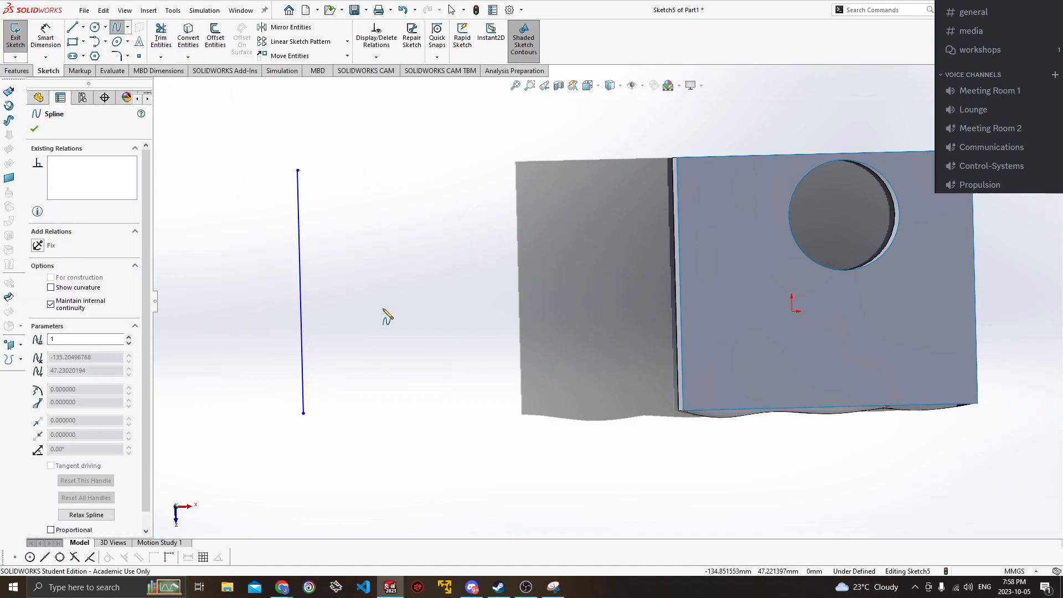
click(497, 369)
click(407, 427)
click(564, 488)
click(628, 336)
key(Escape)
ctrl+middle_drag(570, 301, 600, 271)
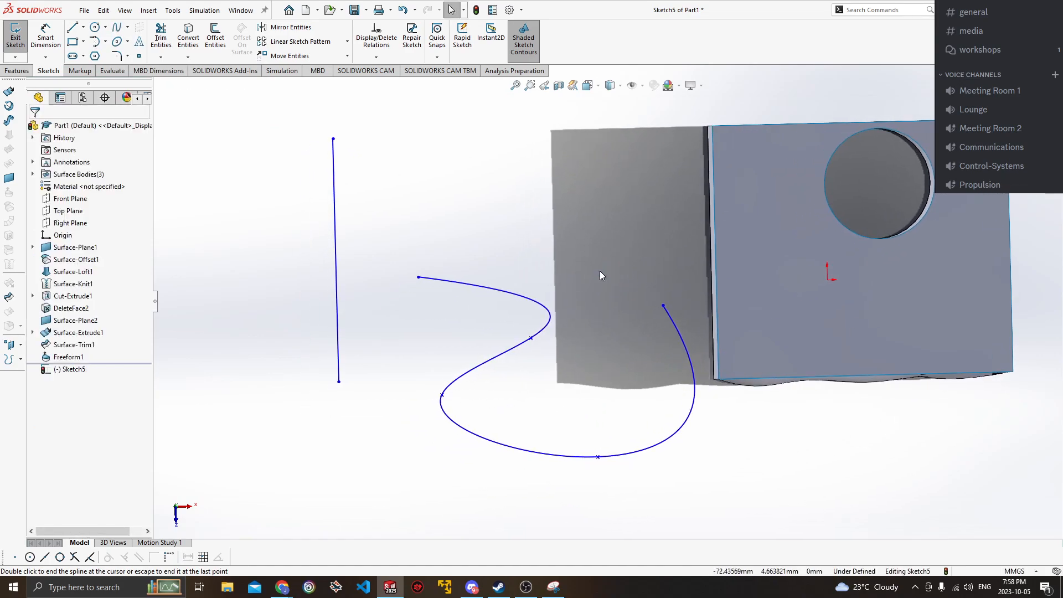
scroll(593, 272, up, 2)
Create a revolved surface by turning the spline contour 360° about the sketched line.
click(9, 109)
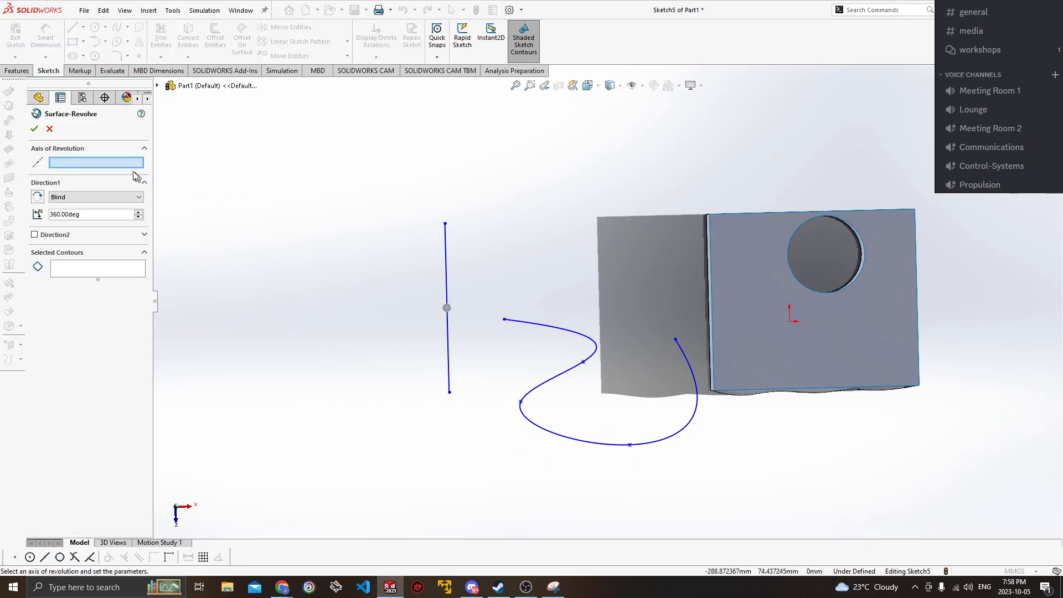
click(445, 275)
mouse_move(486, 265)
middle_down()
mouse_move(441, 310)
mouse_move(437, 404)
mouse_move(457, 350)
mouse_move(344, 301)
middle_up()
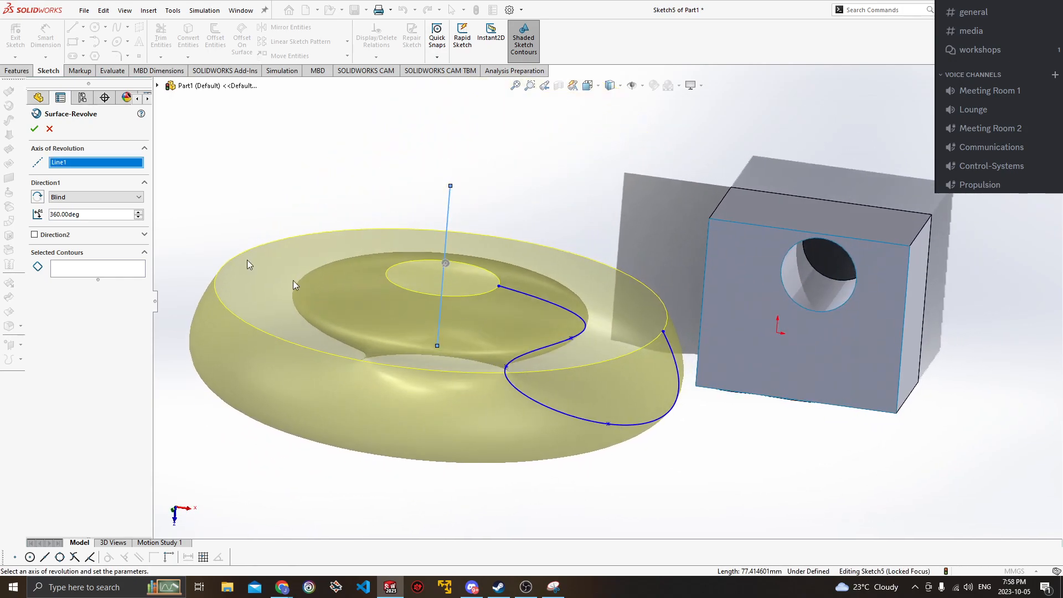
click(33, 128)
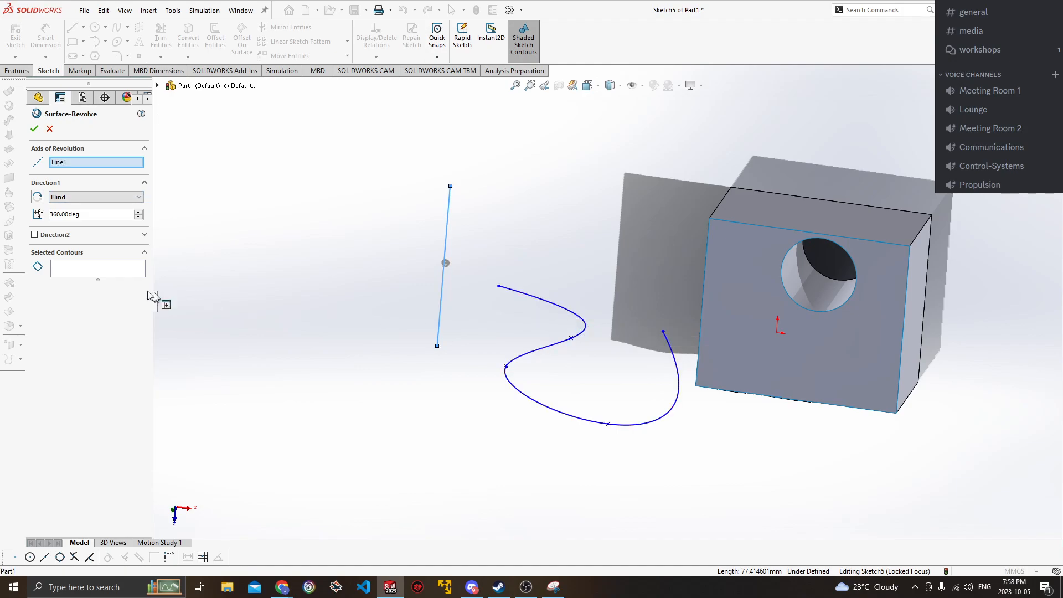
click(100, 272)
click(554, 301)
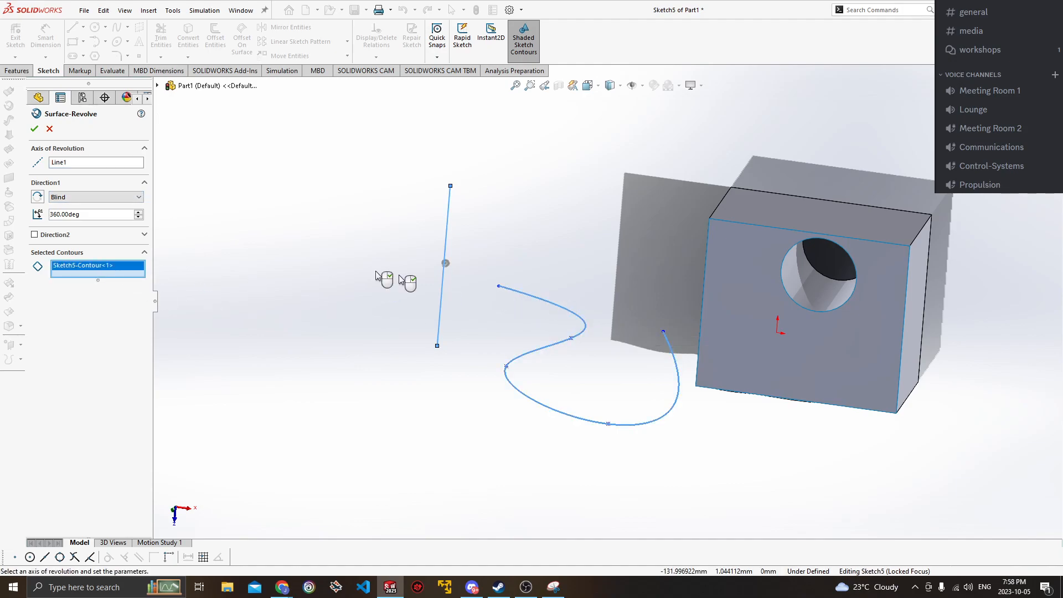
click(34, 128)
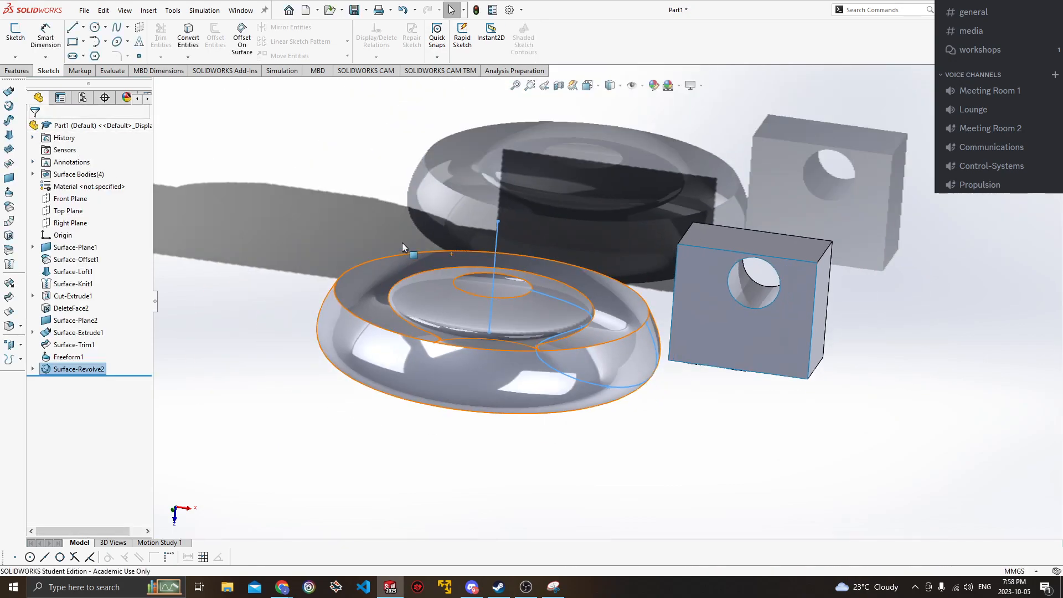
mouse_move(402, 243)
middle_down()
mouse_move(367, 257)
mouse_move(473, 294)
mouse_move(443, 334)
mouse_move(500, 233)
mouse_move(582, 294)
mouse_move(512, 276)
mouse_move(546, 375)
mouse_move(613, 399)
mouse_move(434, 316)
mouse_move(568, 391)
mouse_move(473, 334)
mouse_move(535, 321)
mouse_move(504, 405)
mouse_move(443, 382)
mouse_move(593, 383)
mouse_move(569, 276)
mouse_move(576, 357)
middle_up()
scroll(482, 333, down, 5)
click(839, 274)
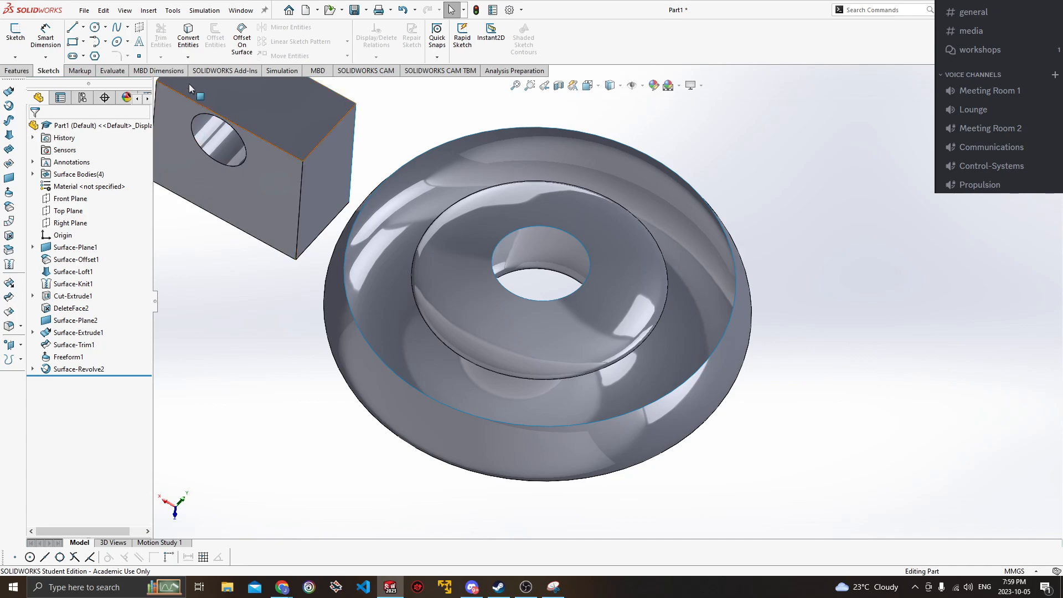
Use Thicken on the revolved surface and set it to add thickness on both sides.
click(170, 12)
mouse_move(151, 12)
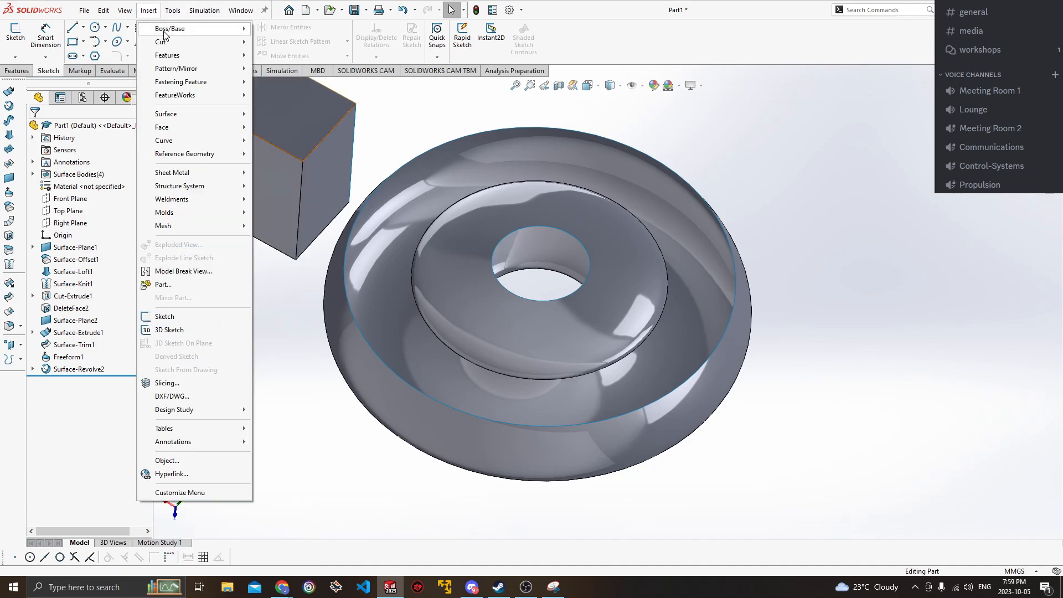
mouse_move(164, 34)
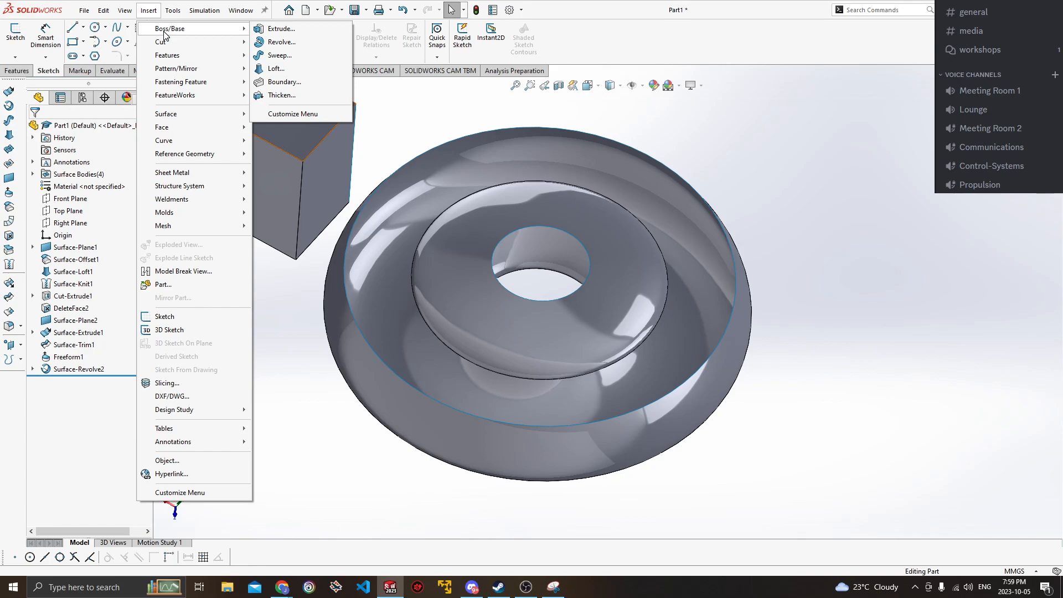
click(277, 97)
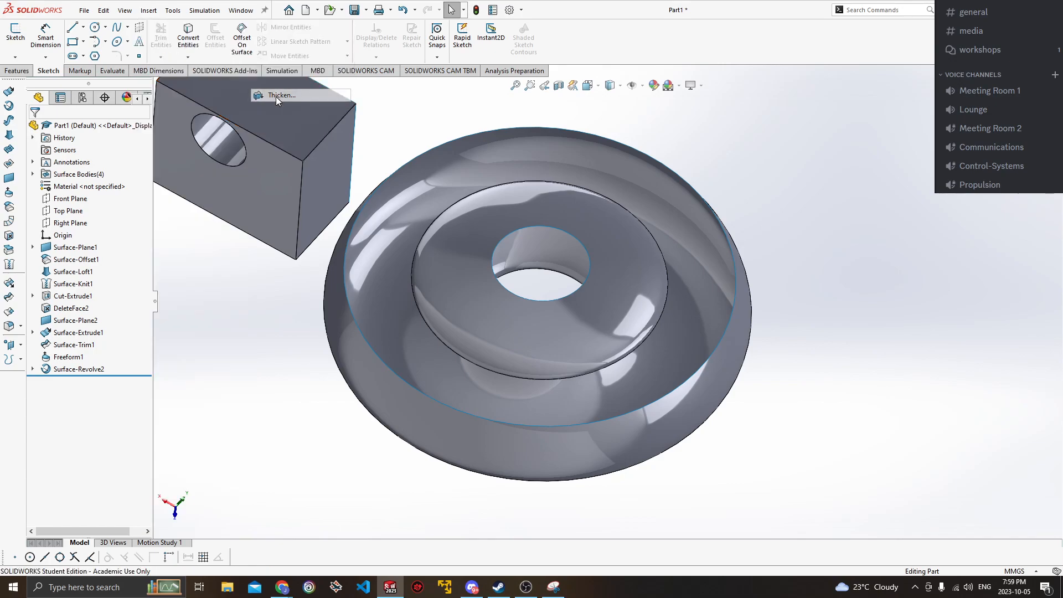
click(476, 177)
middle_drag(674, 222, 354, 180)
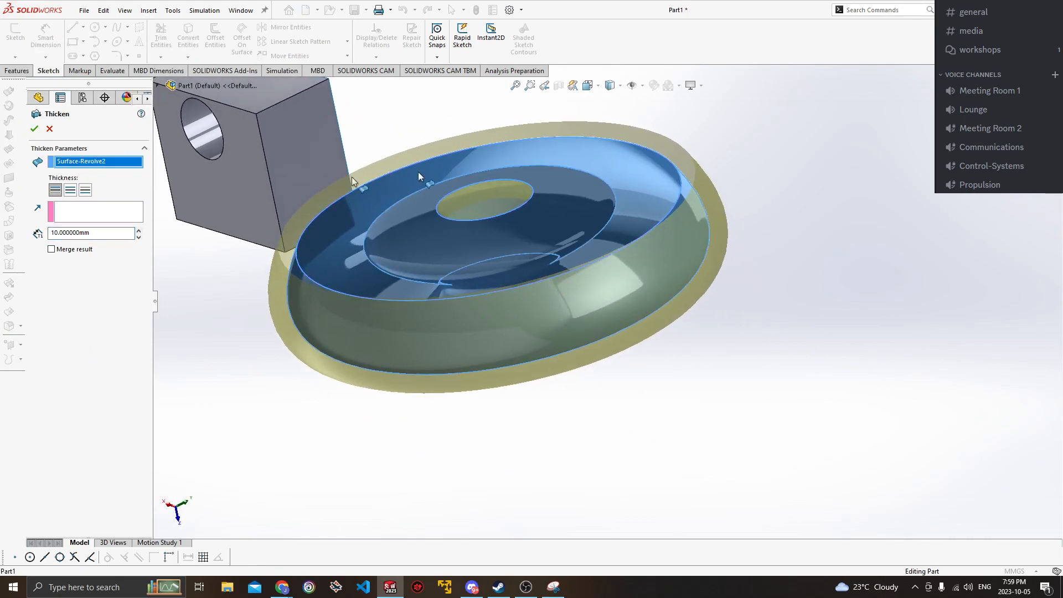
click(72, 193)
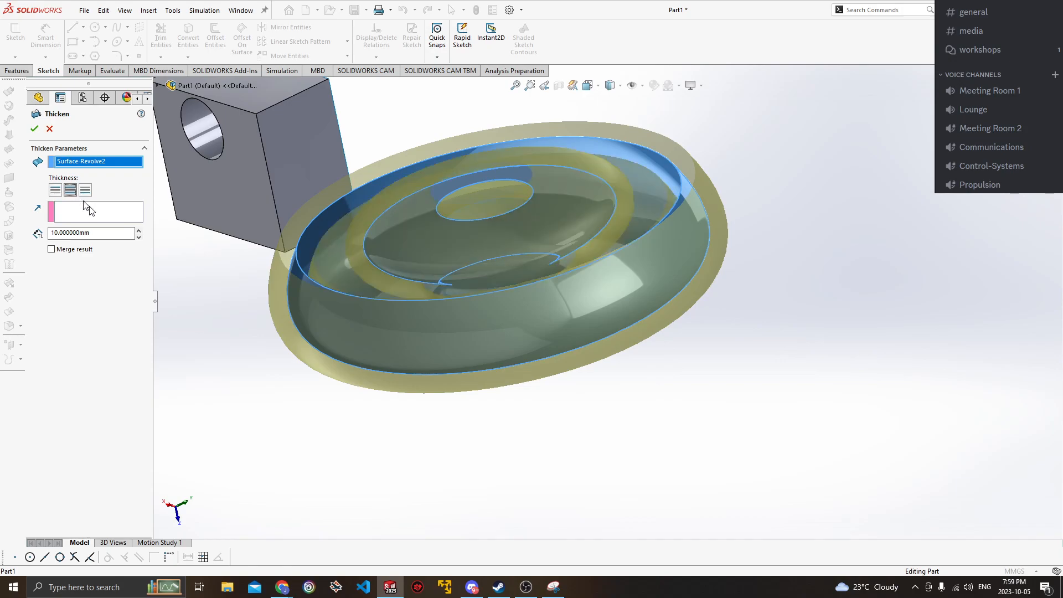
Set the thickness to 1 mm and finish the Thicken feature.
drag(115, 231, 42, 232)
text(1)
key(Return)
middle_drag(429, 233, 450, 291)
scroll(450, 291, up, 4)
scroll(532, 243, down, 4)
middle_drag(537, 247, 298, 243)
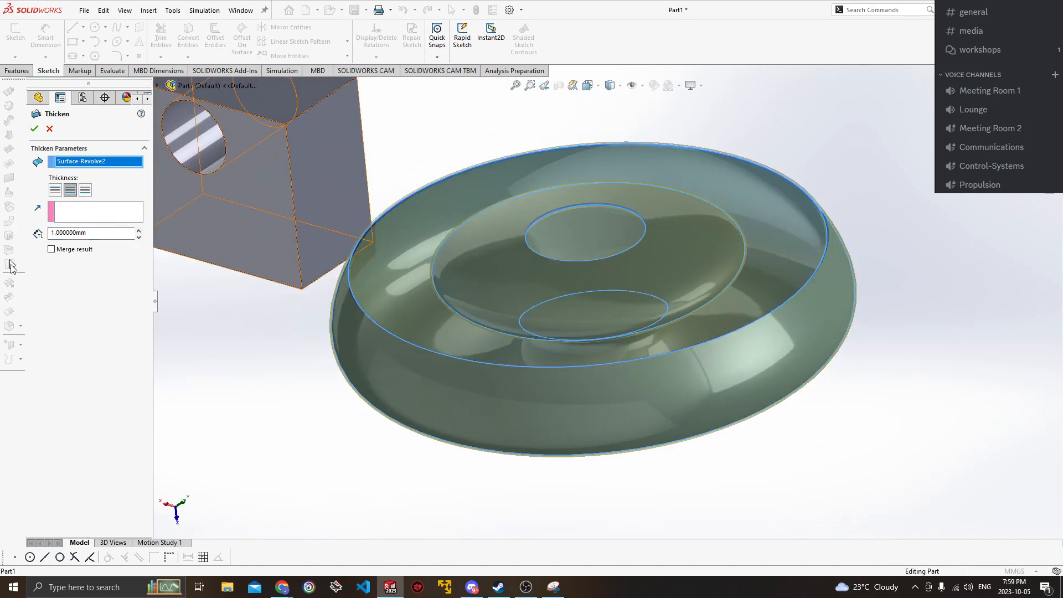
click(34, 128)
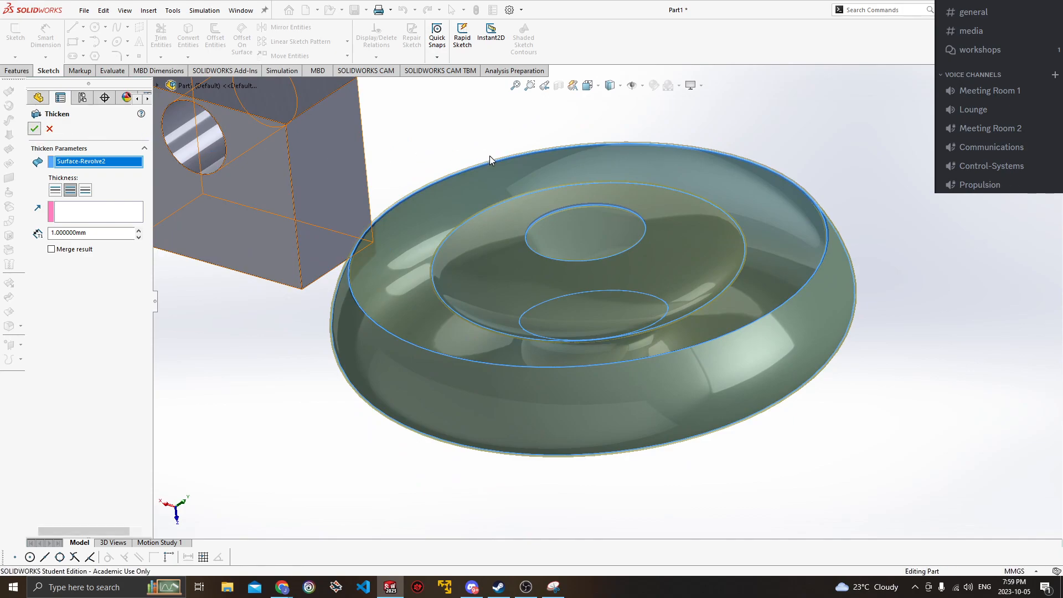
Examine the thickened body's rim up close and its wall in a tilted section view, and close the section view.
middle_drag(697, 219, 717, 297)
scroll(729, 310, down, 5)
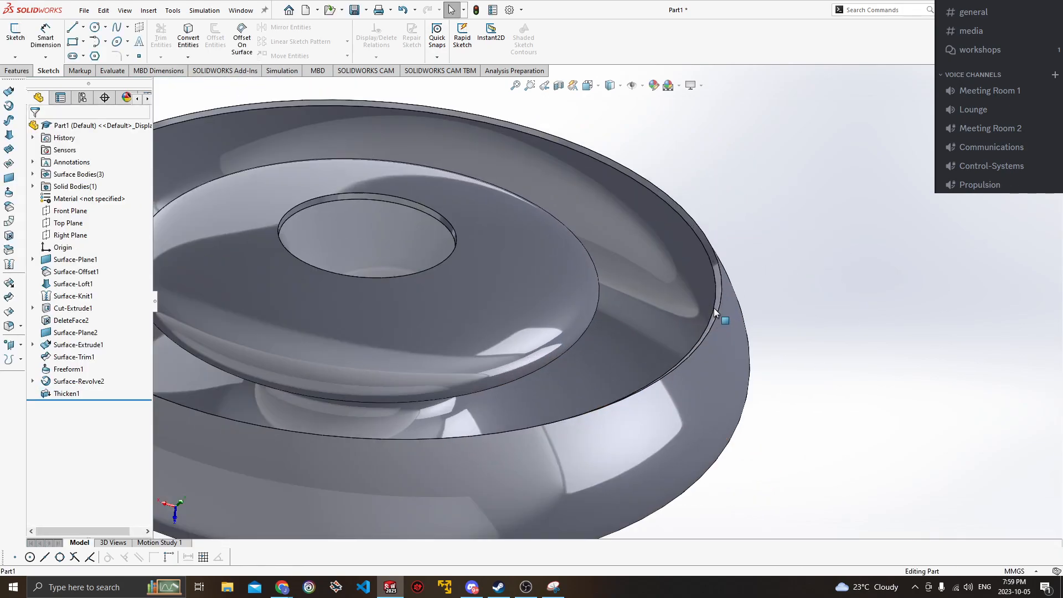
scroll(692, 294, up, 5)
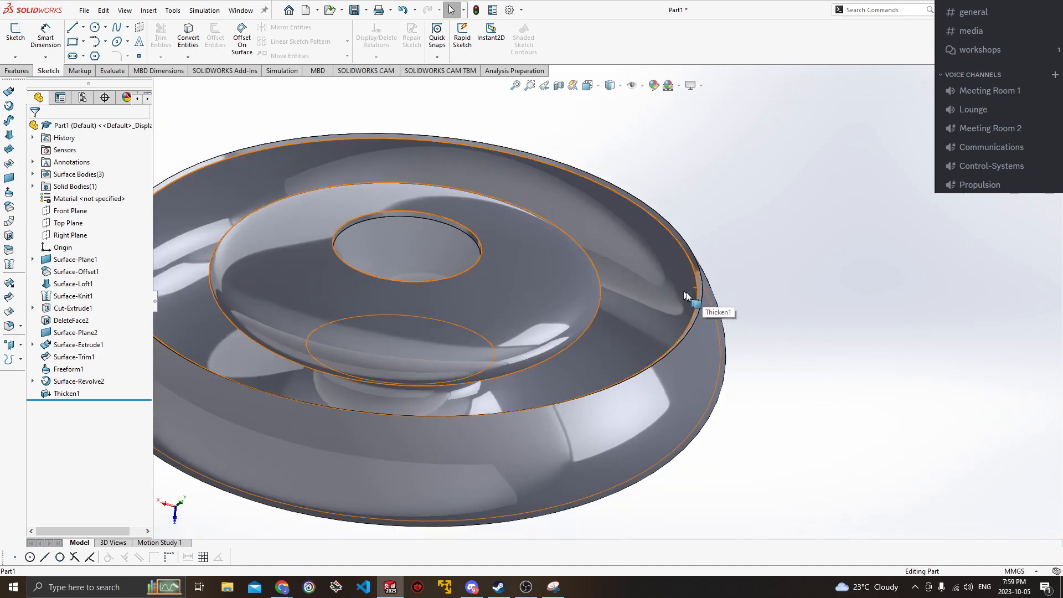
middle_drag(819, 351, 771, 371)
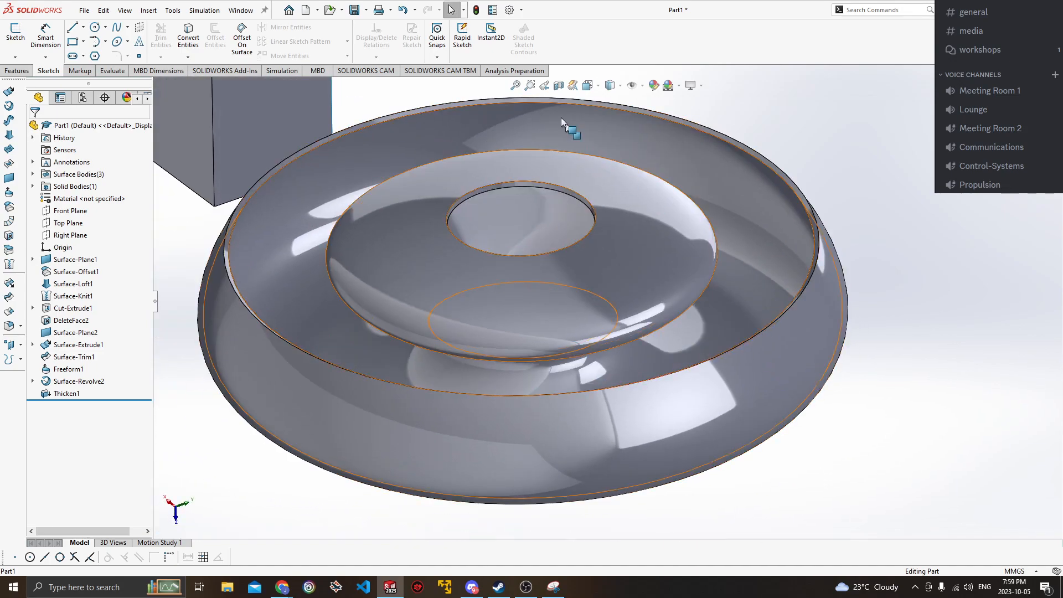
click(559, 85)
scroll(573, 220, up, 3)
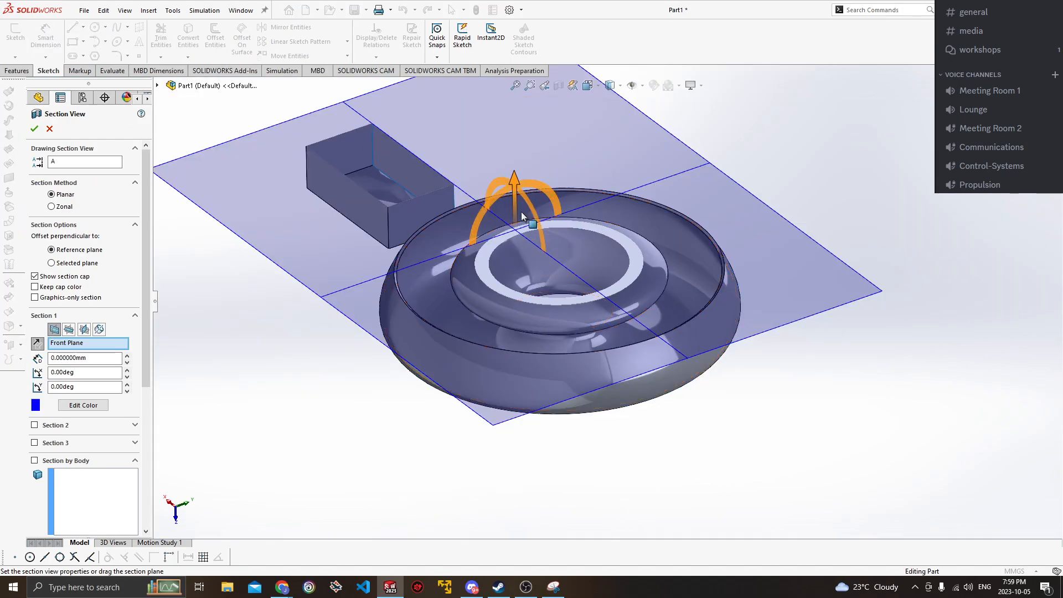
drag(514, 186, 653, 308)
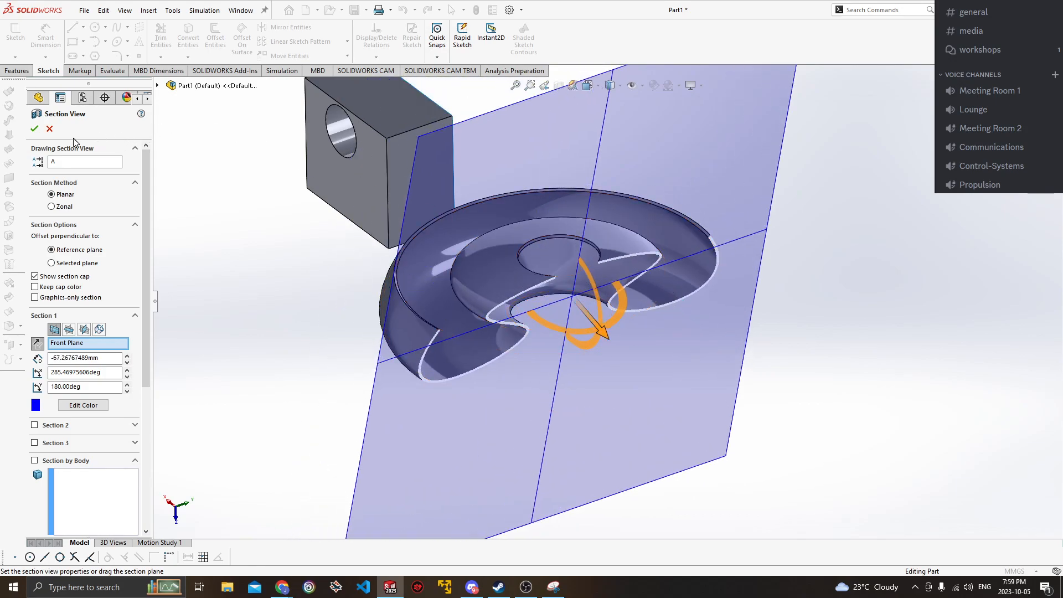
click(49, 128)
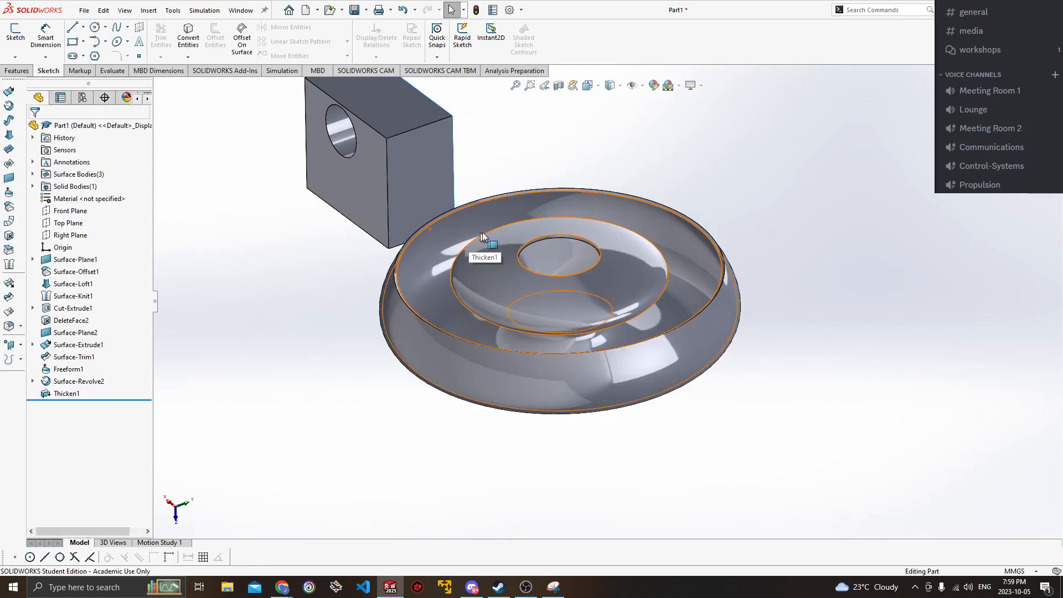
middle_drag(733, 206, 672, 221)
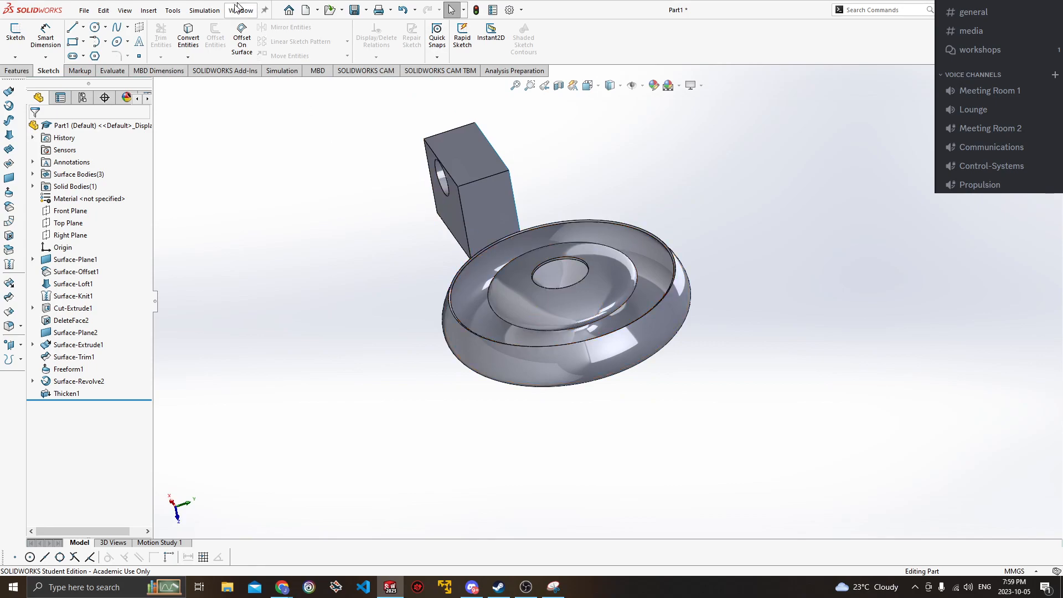
click(173, 10)
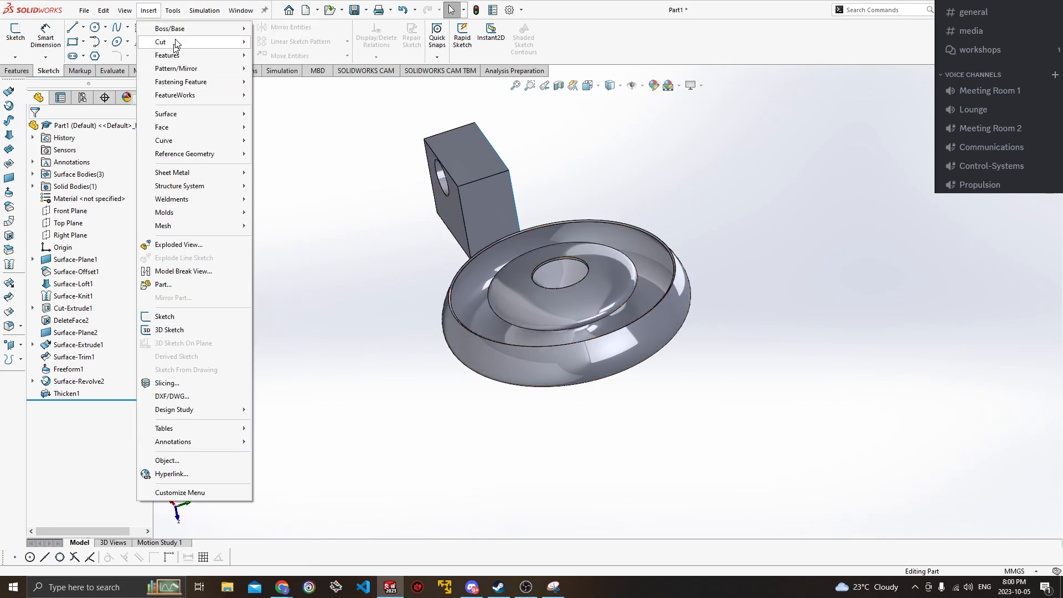
mouse_move(178, 33)
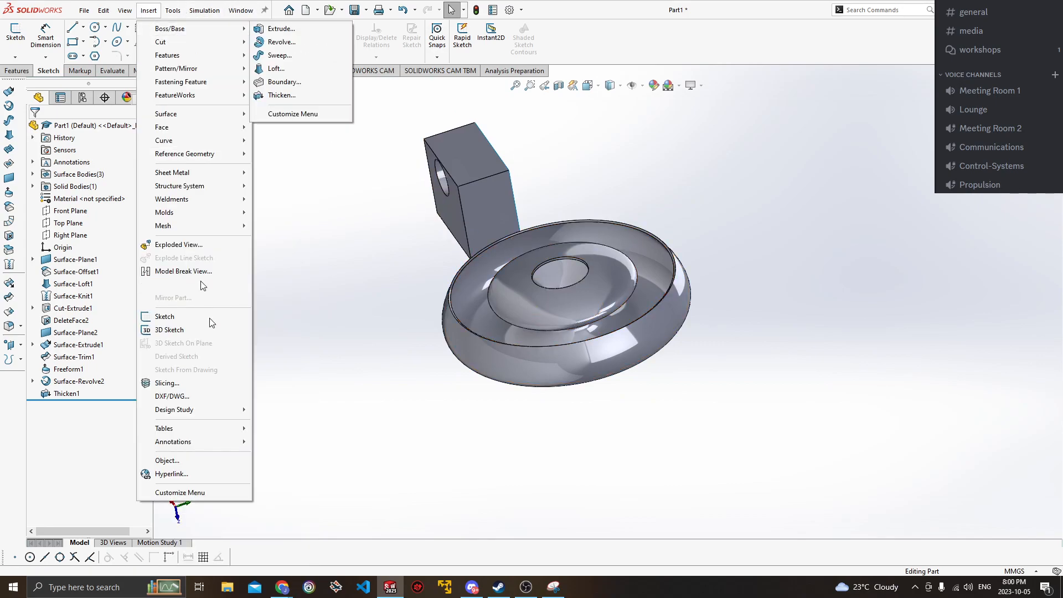
click(349, 290)
scroll(379, 287, up, 2)
middle_drag(379, 287, 485, 294)
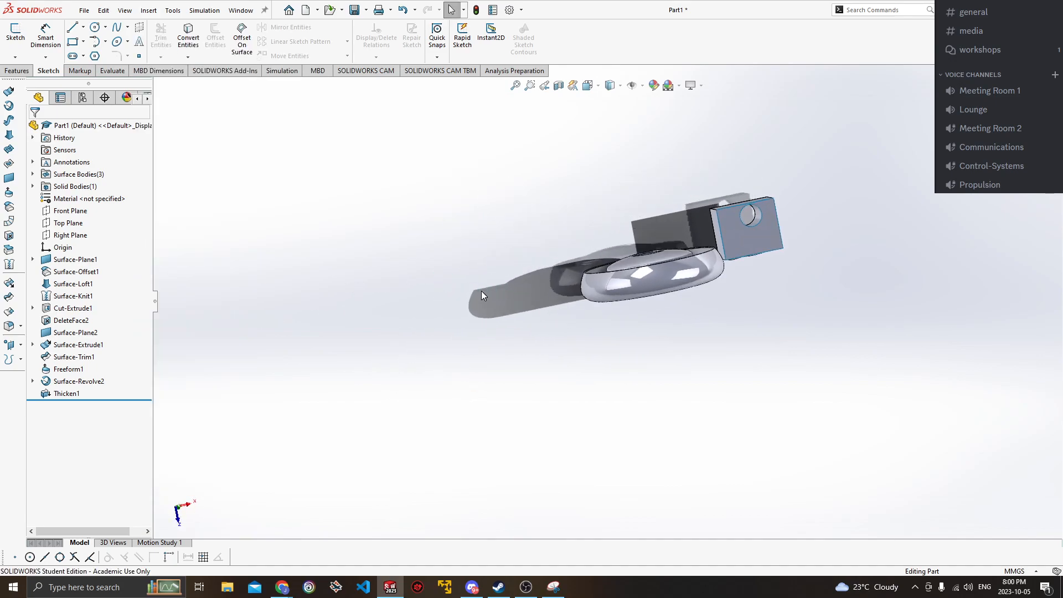
click(148, 10)
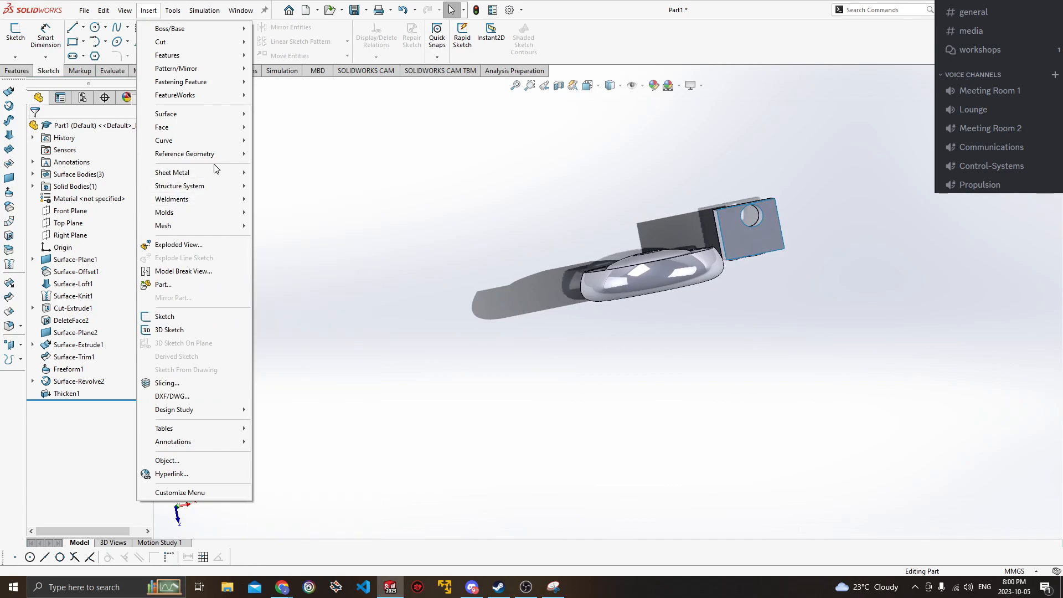
click(173, 10)
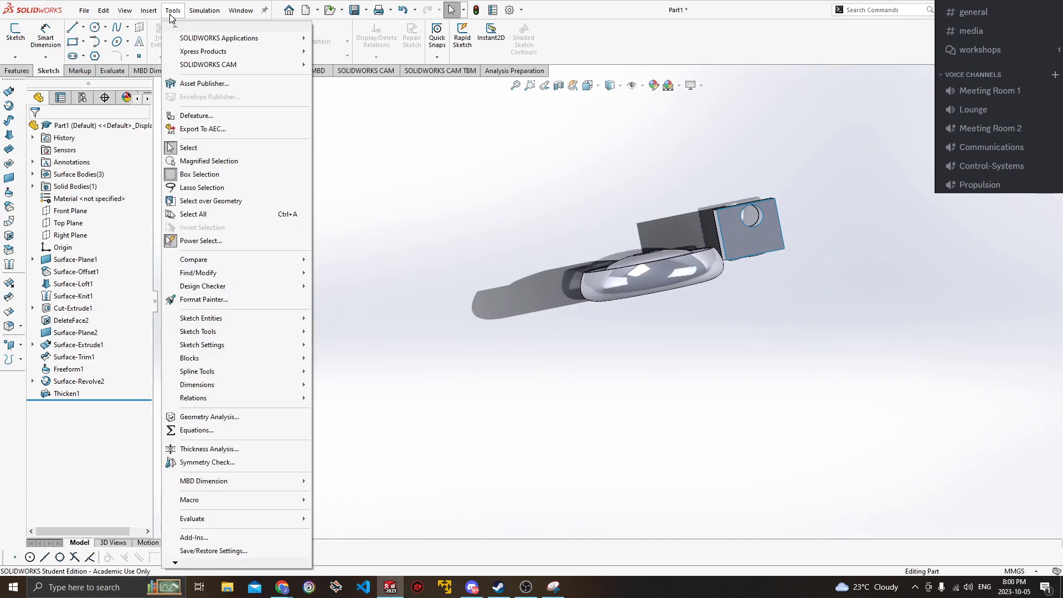
click(15, 57)
click(36, 70)
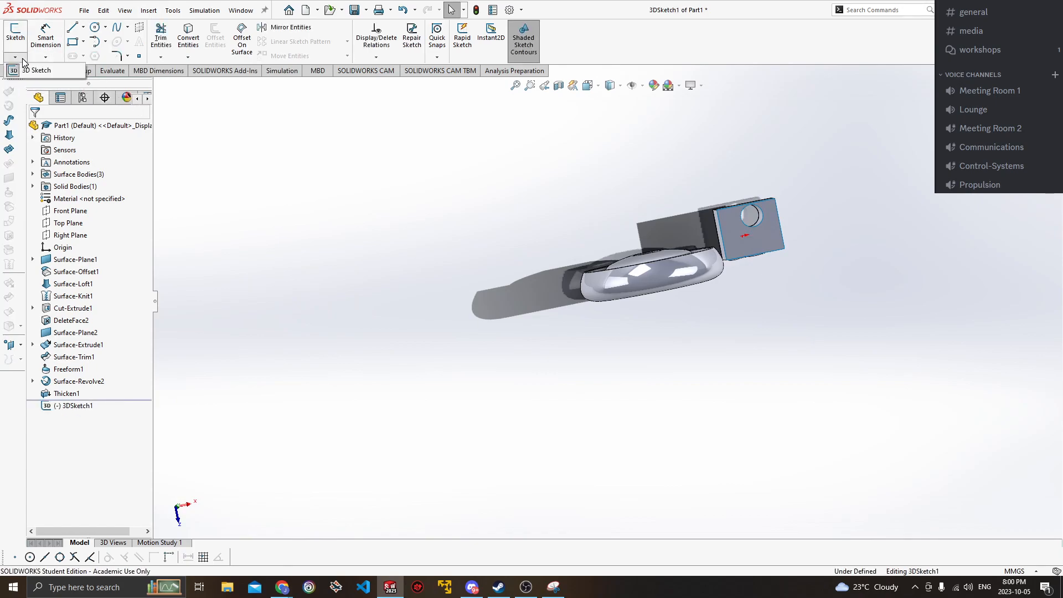
click(22, 70)
Leave the empty 3D sketch and start a 2D sketch on the Front Plane.
click(16, 58)
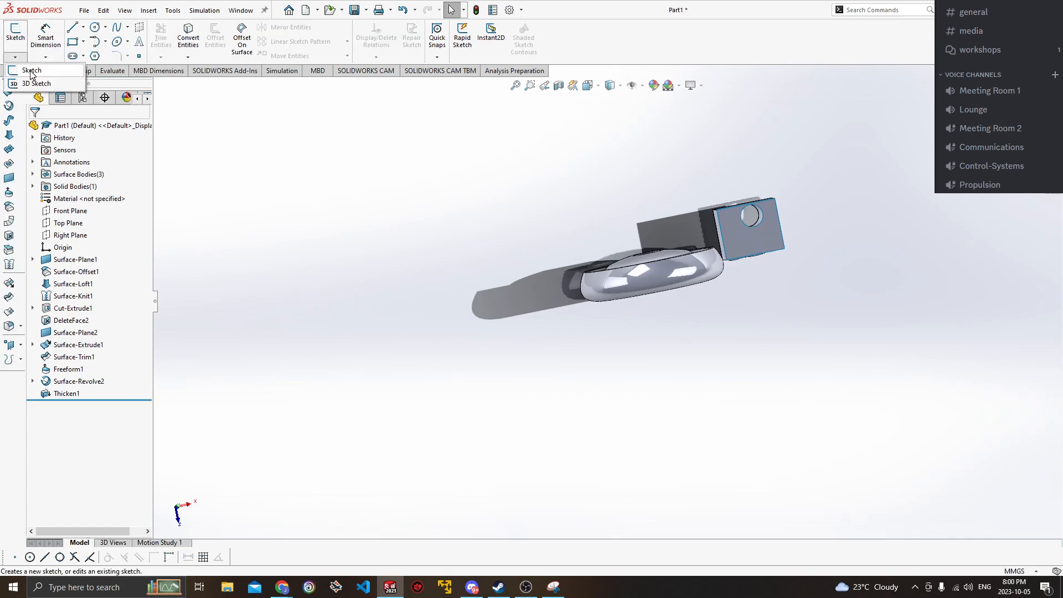
click(32, 71)
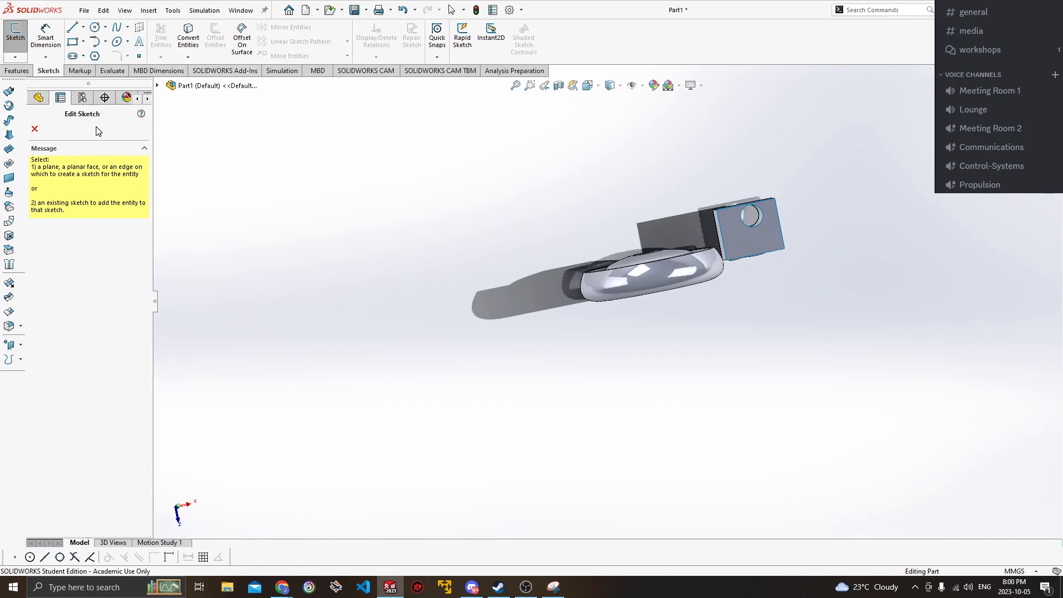
click(39, 98)
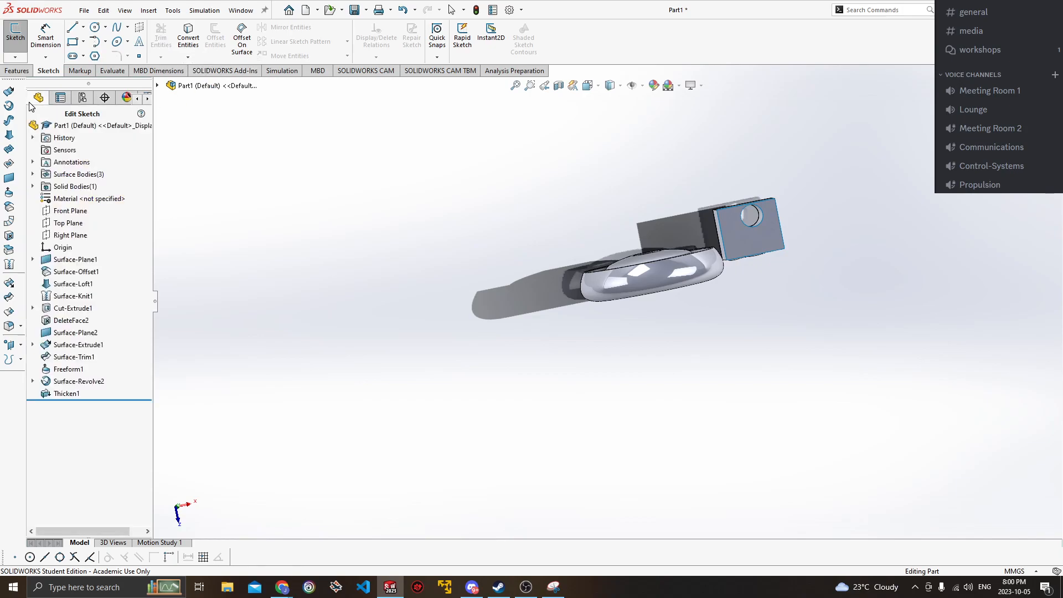
click(73, 211)
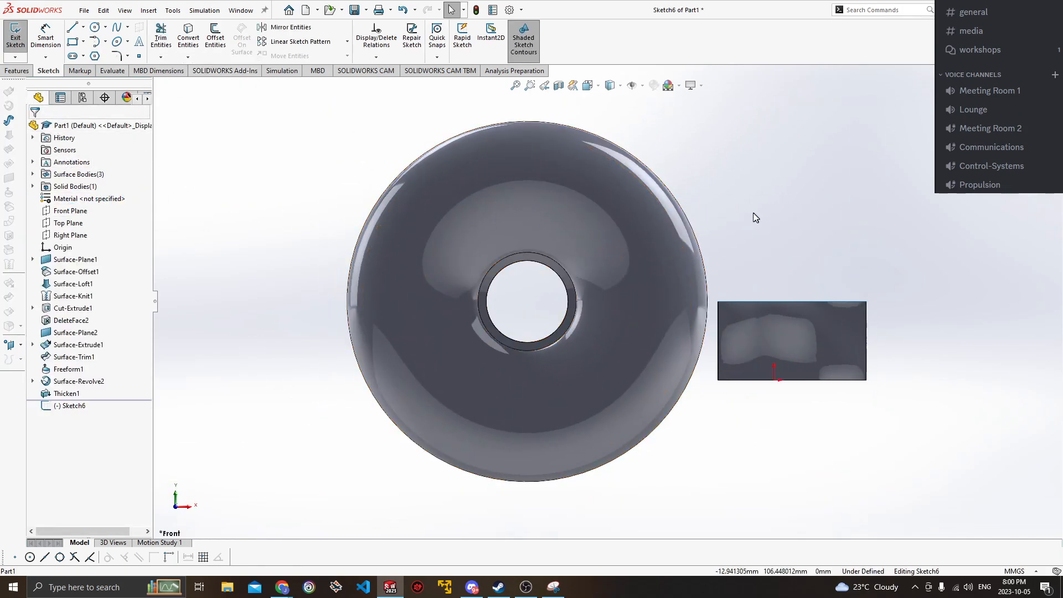
ctrl+middle_drag(755, 218, 461, 294)
Start an explicit Equation Driven Curve in the Front Plane sketch and enter the equation 2*(x + 3*sin(x)).
click(173, 10)
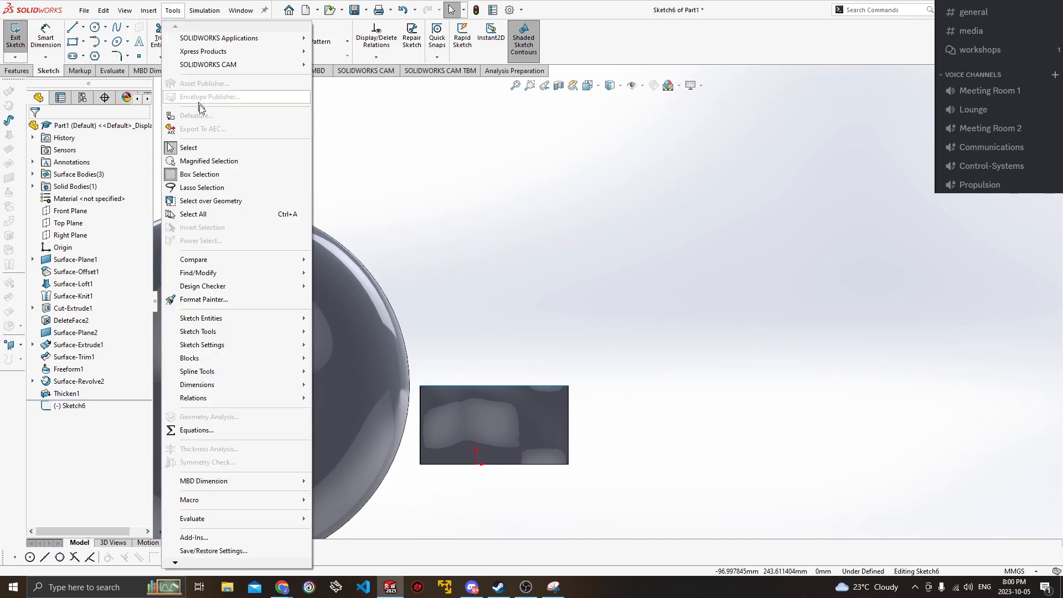
mouse_move(239, 324)
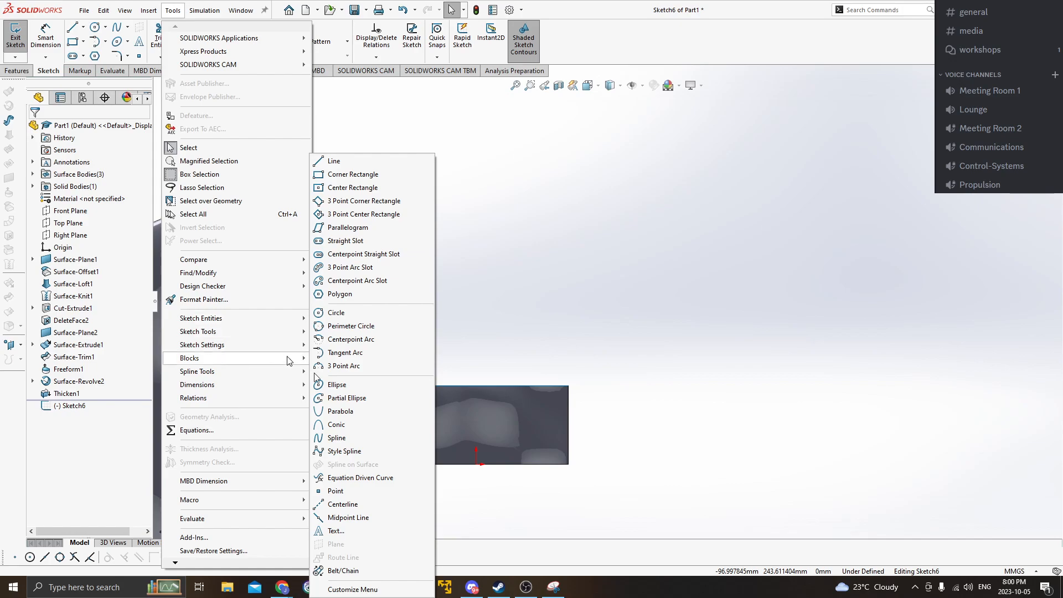
click(388, 477)
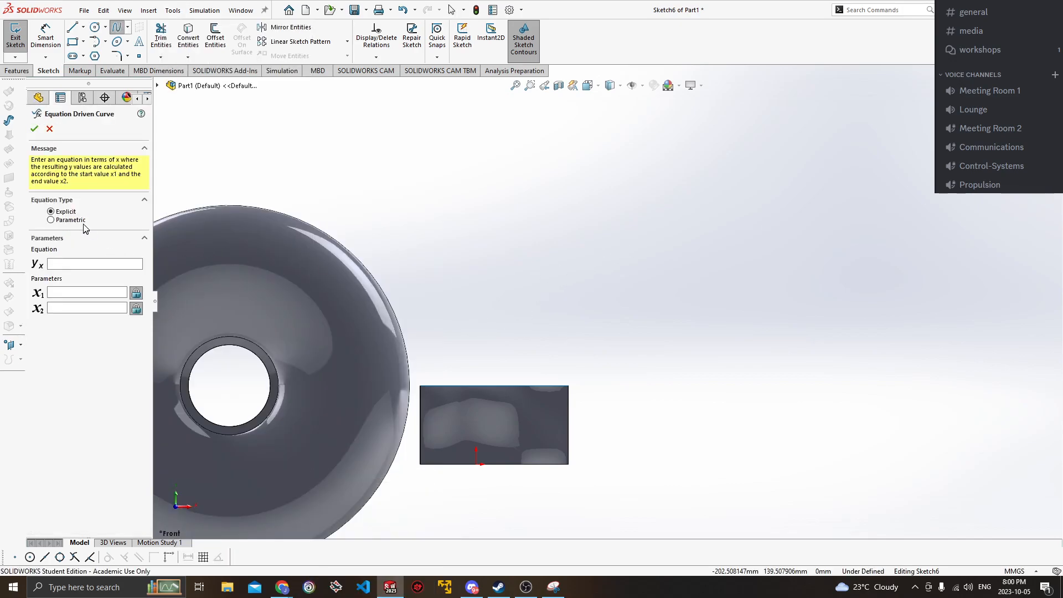
click(81, 265)
key(alt+Tab)
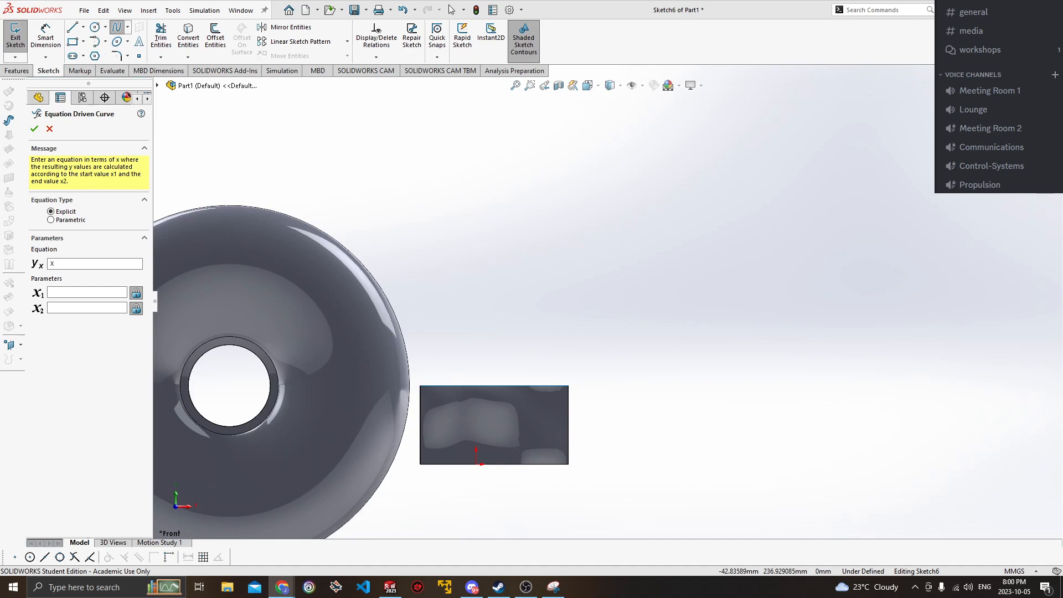
drag(121, 266, 6, 263)
text(2*(x + 3*sin(x)))
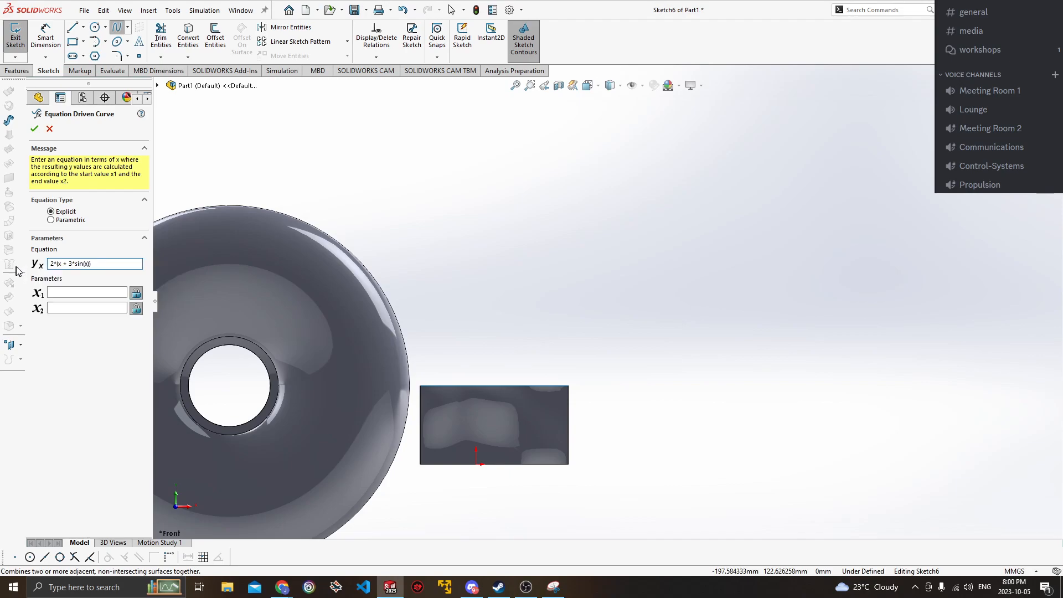
Set the curve's range from x1 = 0 to x2 = 100, create it and clear the selection.
click(100, 289)
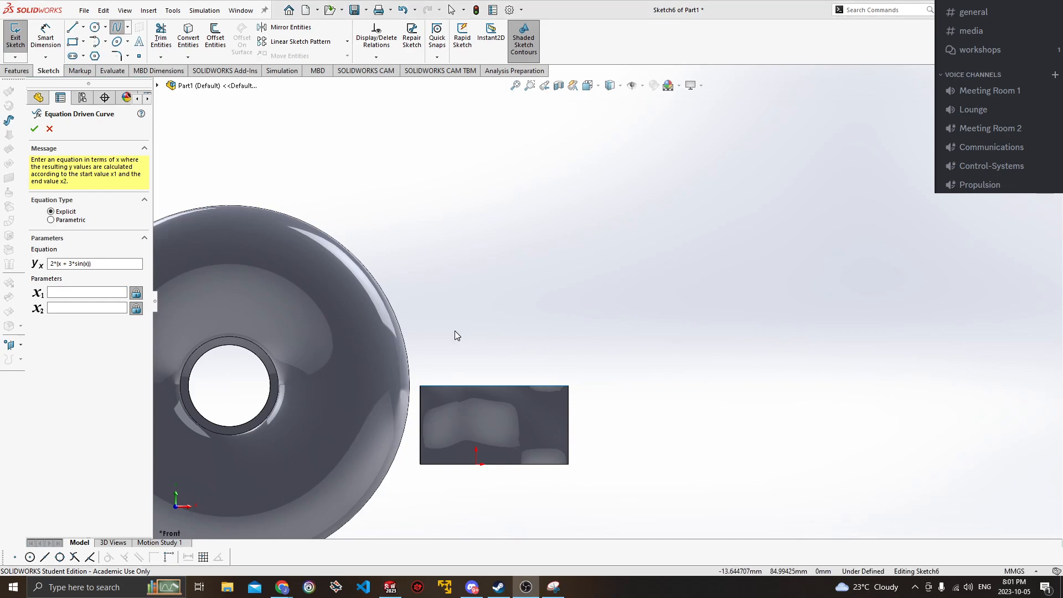
click(92, 296)
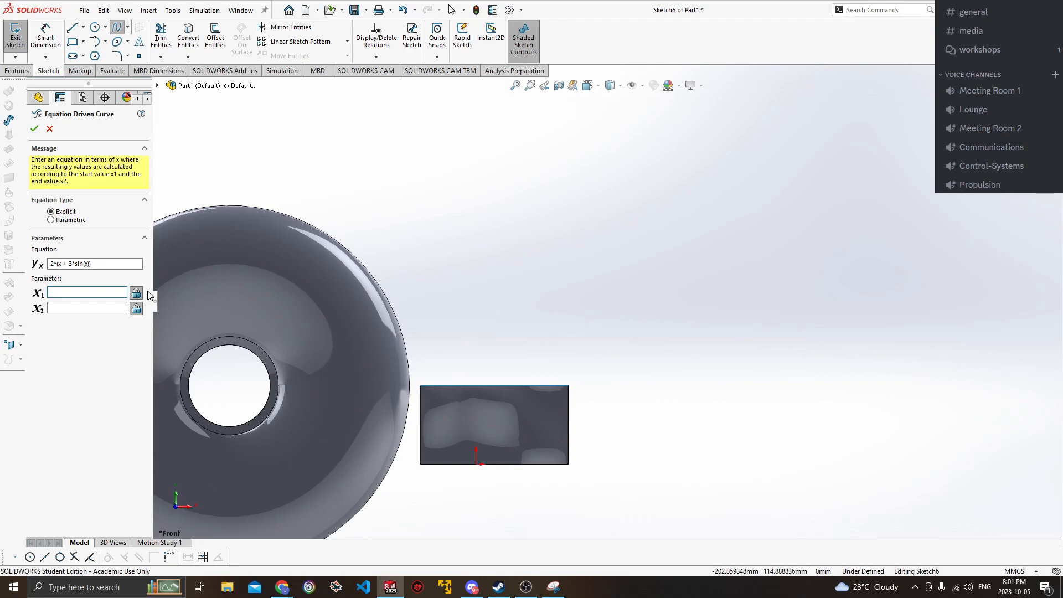
click(87, 308)
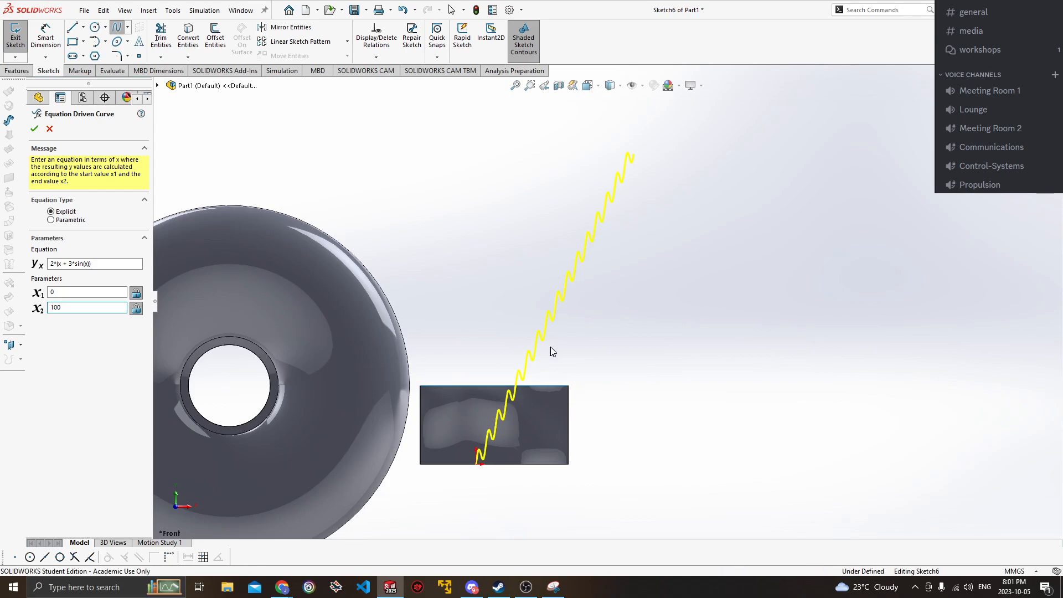
middle_drag(599, 271, 591, 358)
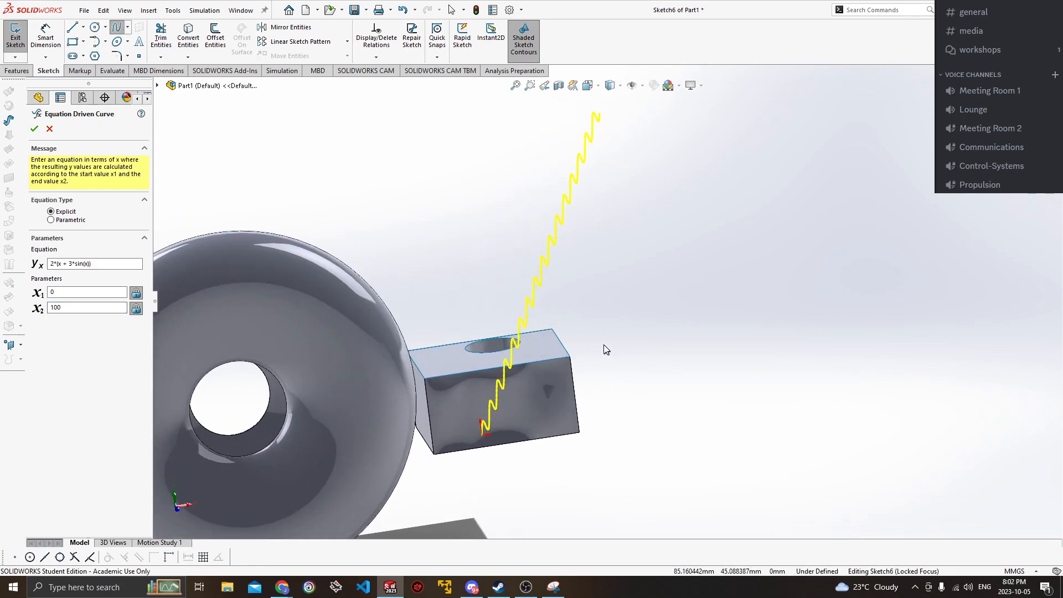
scroll(603, 329, down, 3)
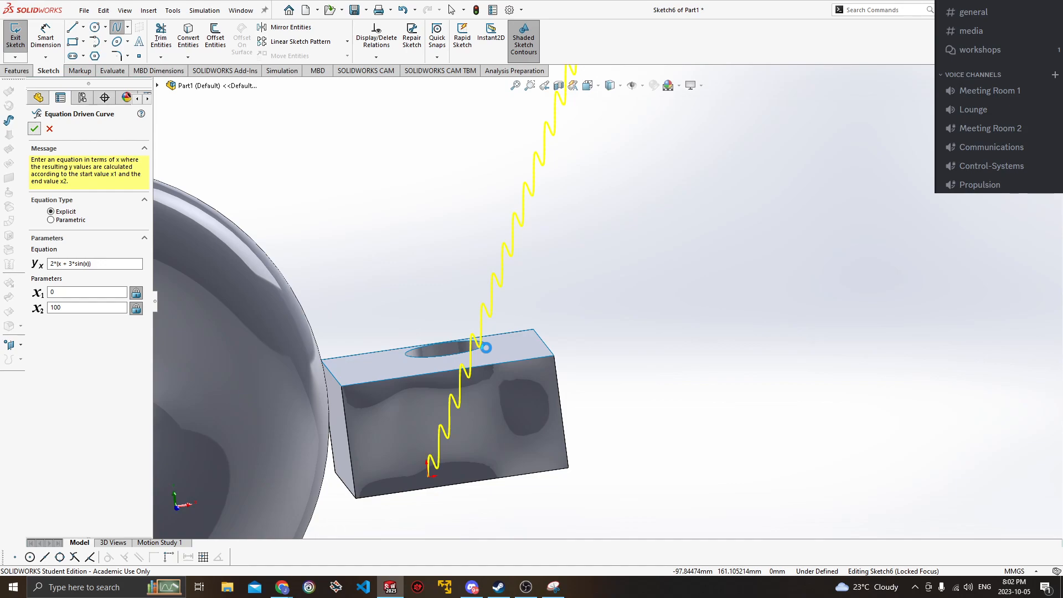
key(Return)
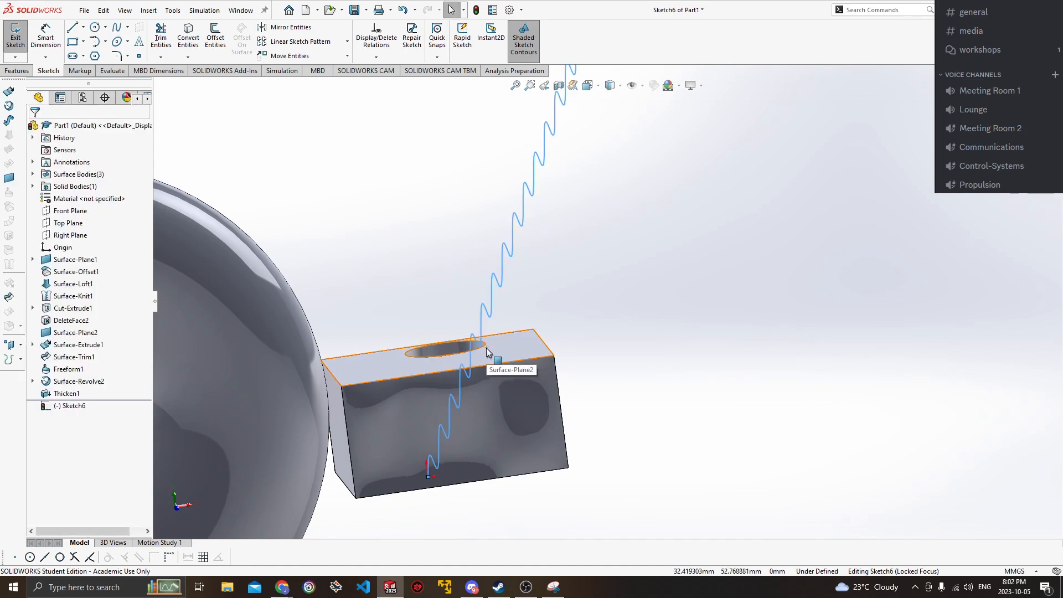
click(518, 319)
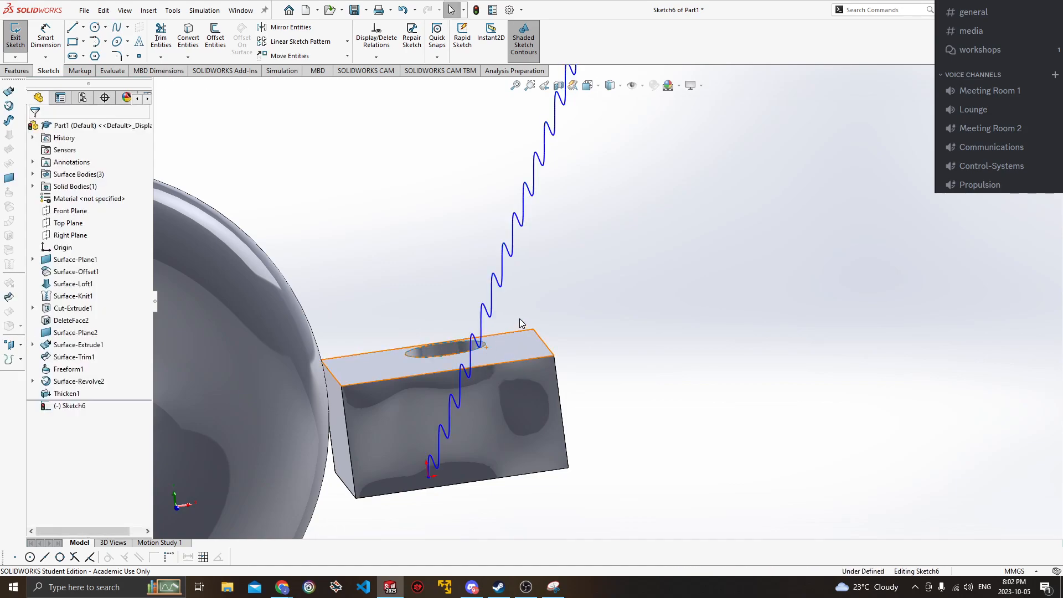
click(489, 308)
click(634, 214)
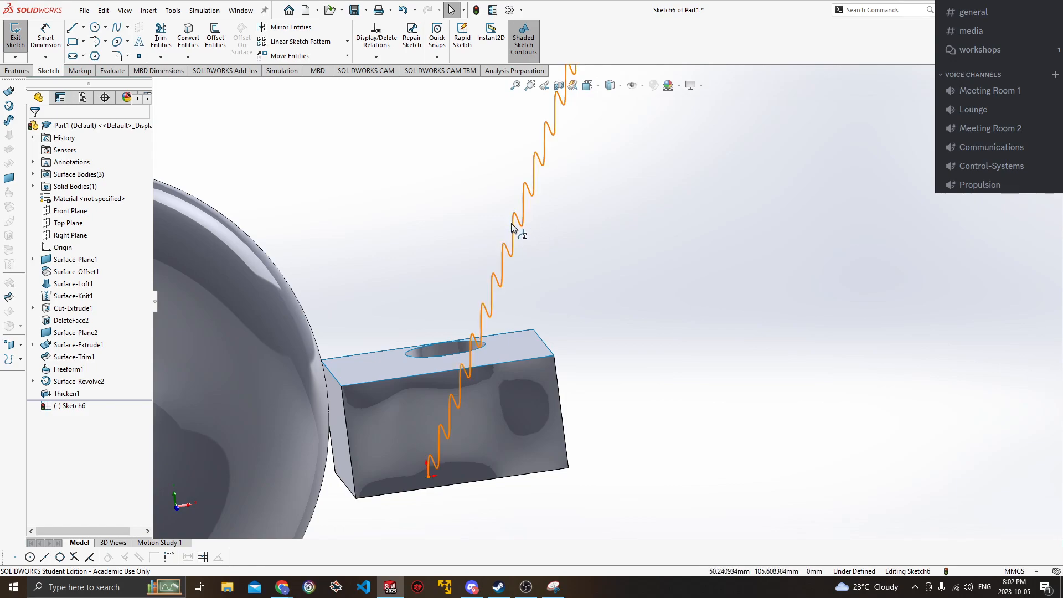
click(173, 10)
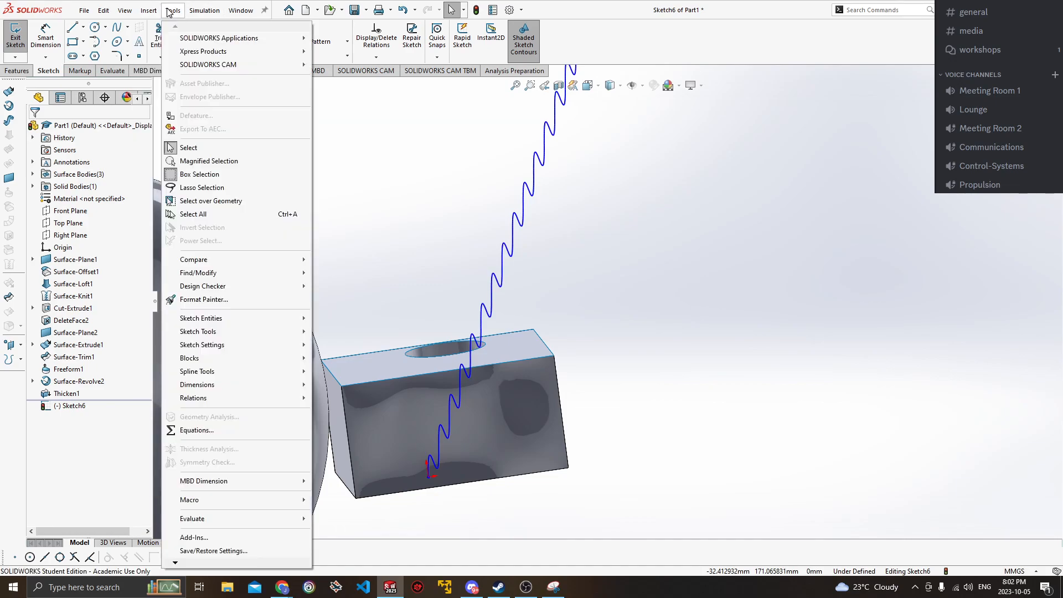
mouse_move(234, 336)
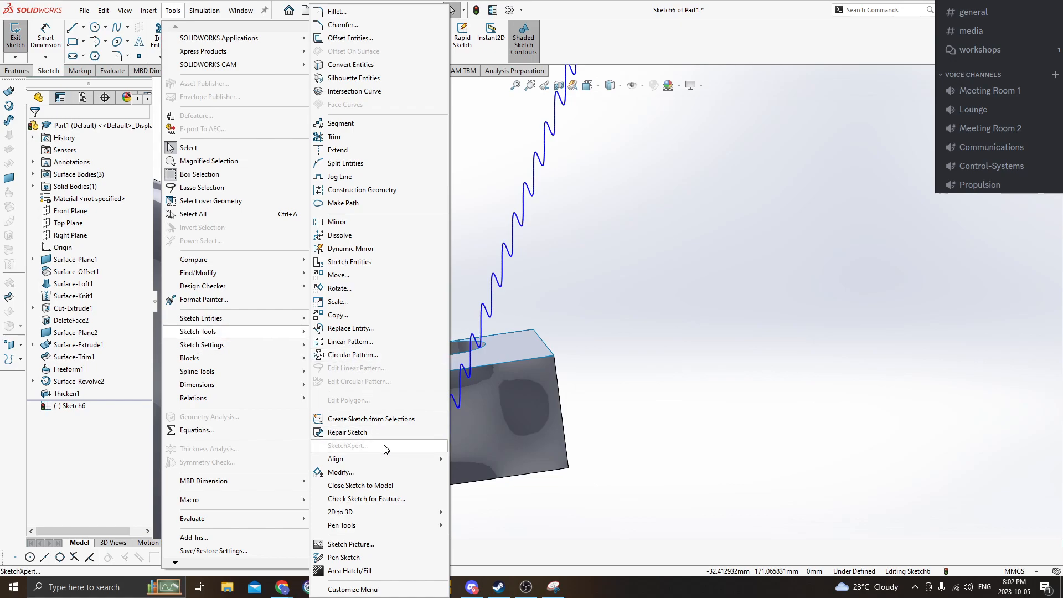
mouse_move(384, 459)
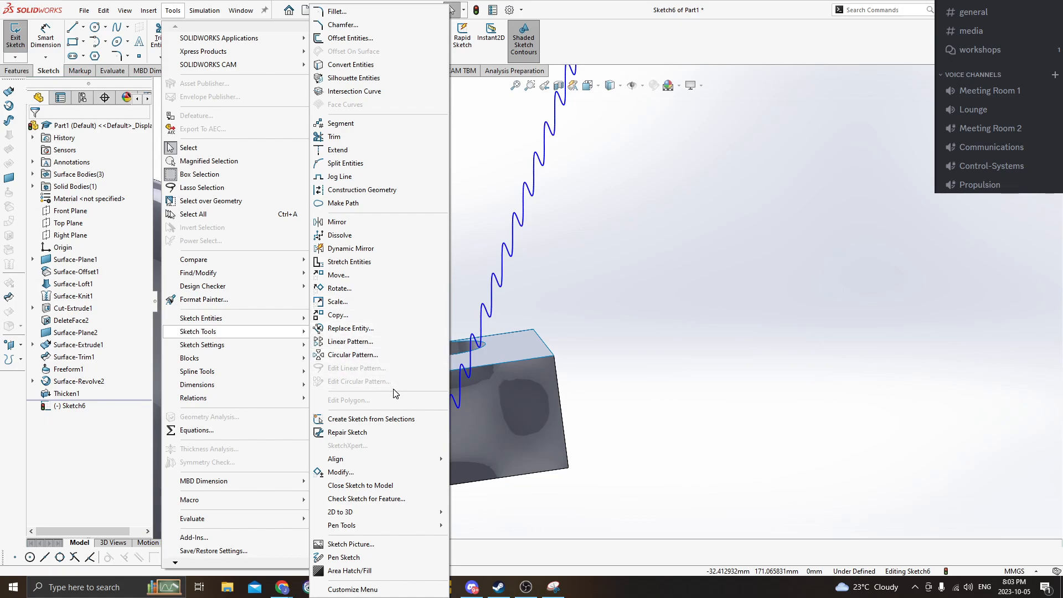
mouse_move(276, 324)
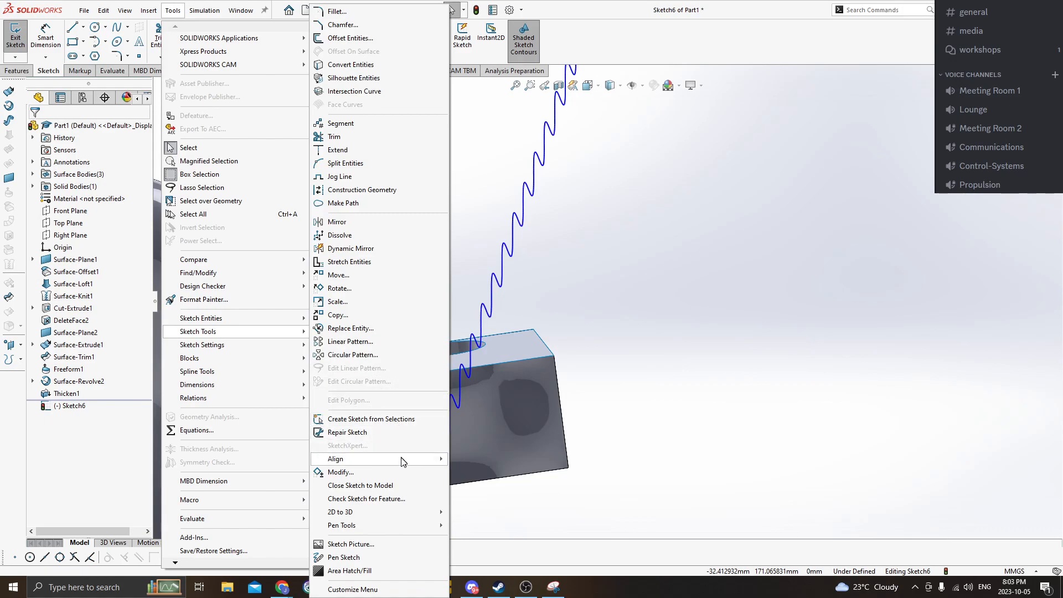
mouse_move(402, 464)
mouse_move(407, 518)
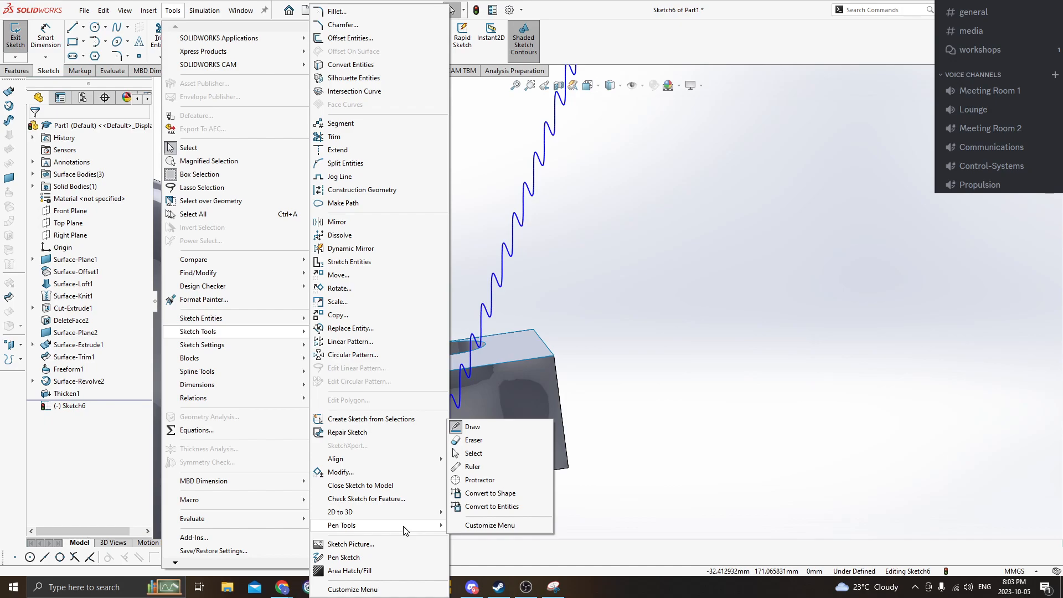
click(397, 589)
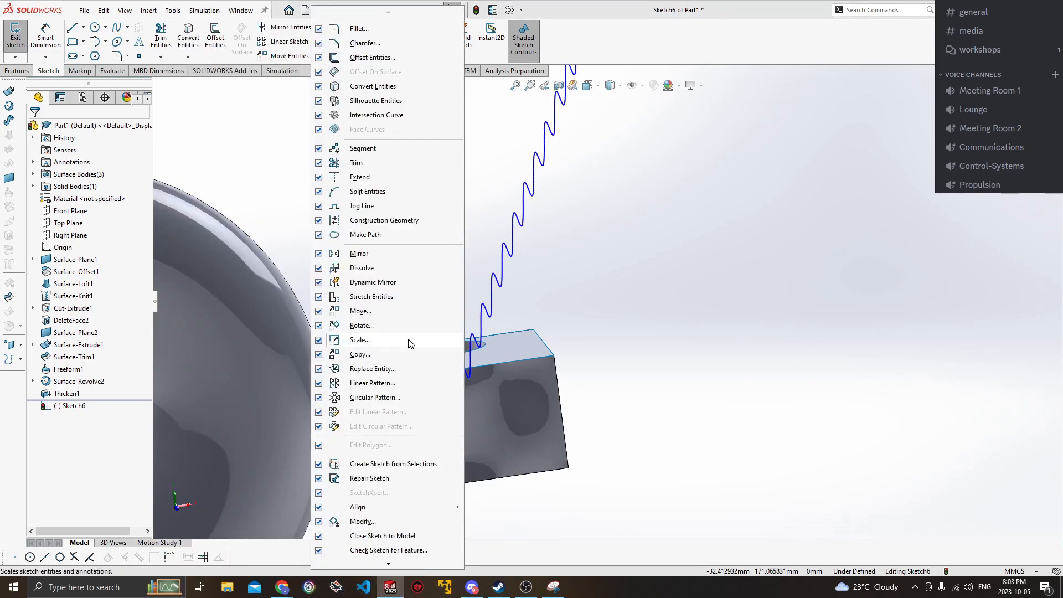
scroll(417, 396, down, 2)
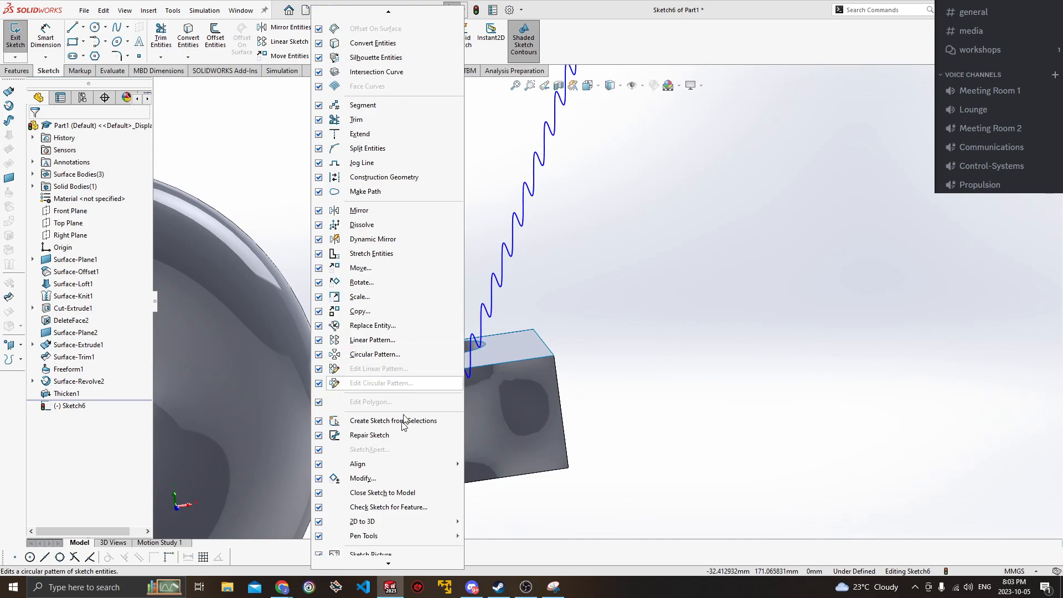
scroll(401, 537, down, 2)
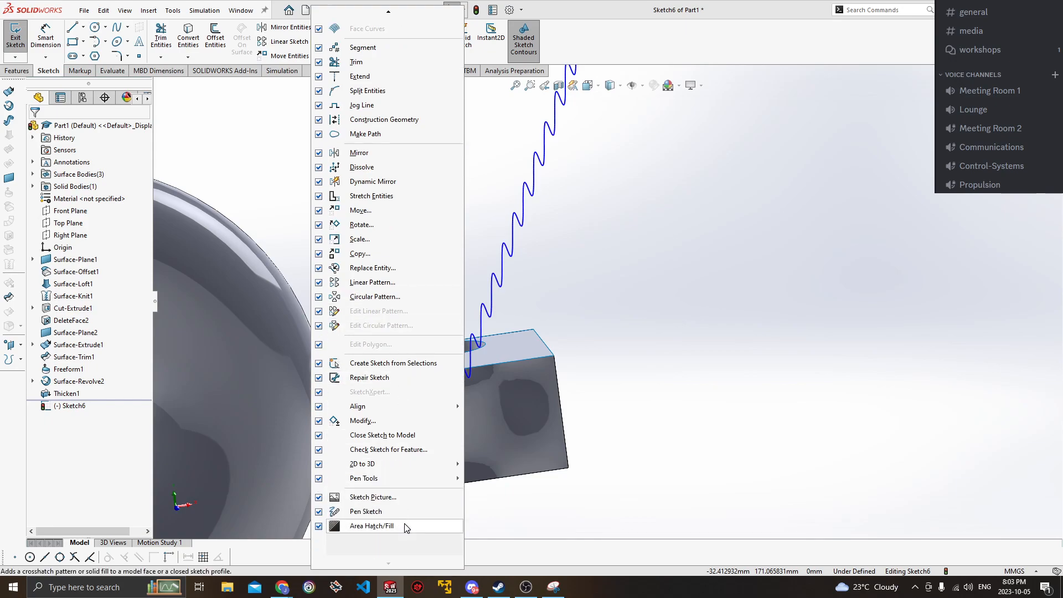
click(629, 291)
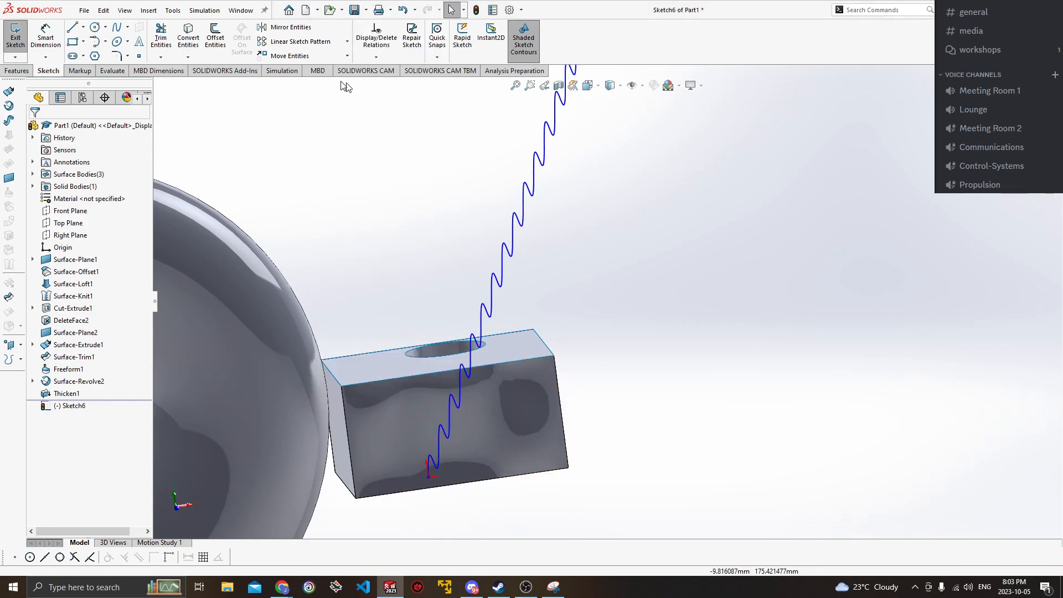
right_click(360, 181)
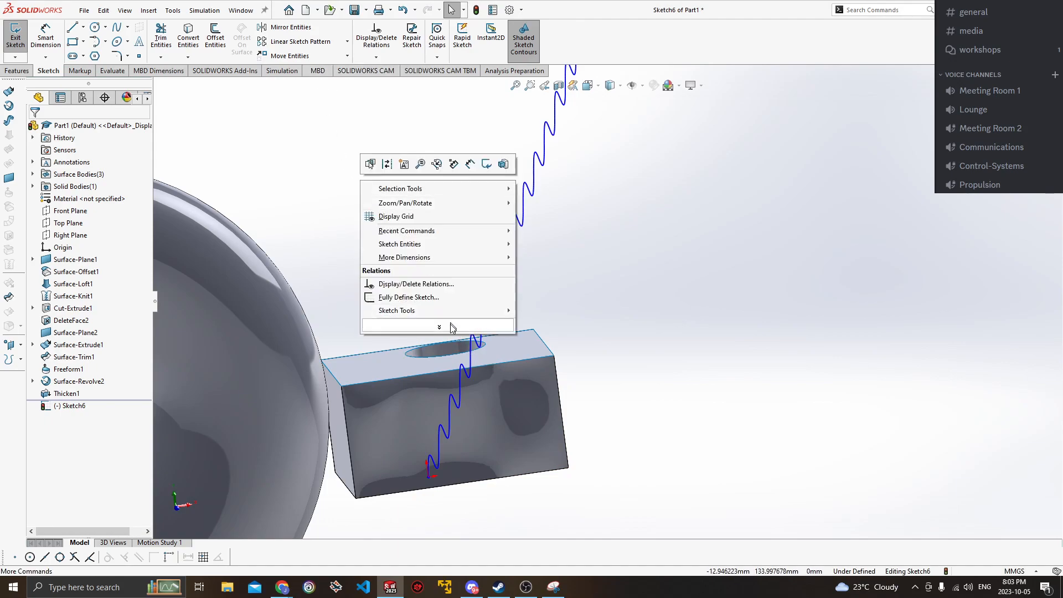
click(769, 313)
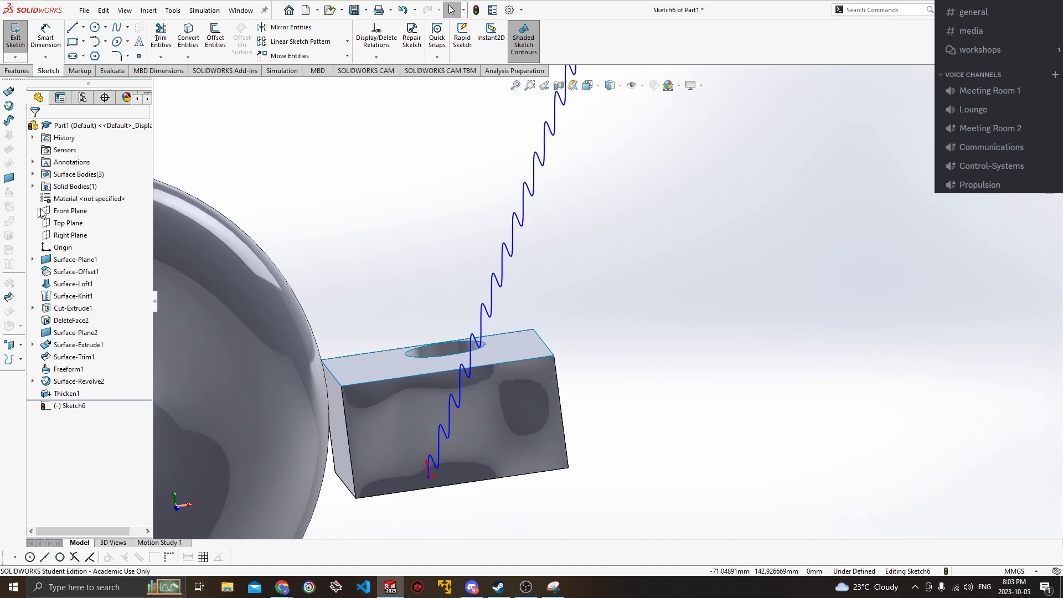
Extrude the equation-driven curve into a blind surface from the sketch plane, pulling its depth freehand well beyond 60 mm.
click(9, 91)
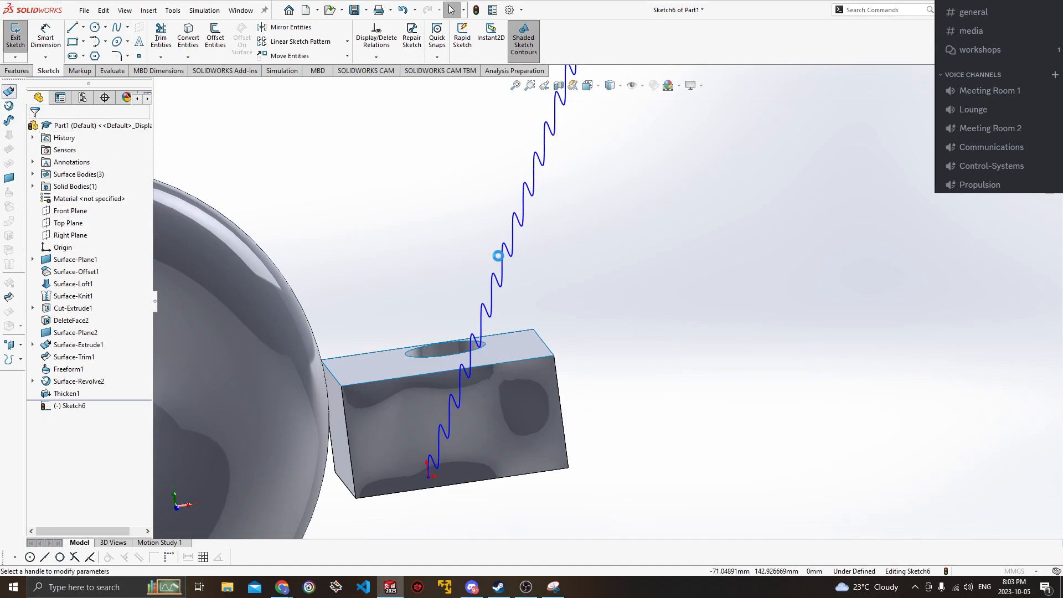
middle_drag(521, 250, 611, 267)
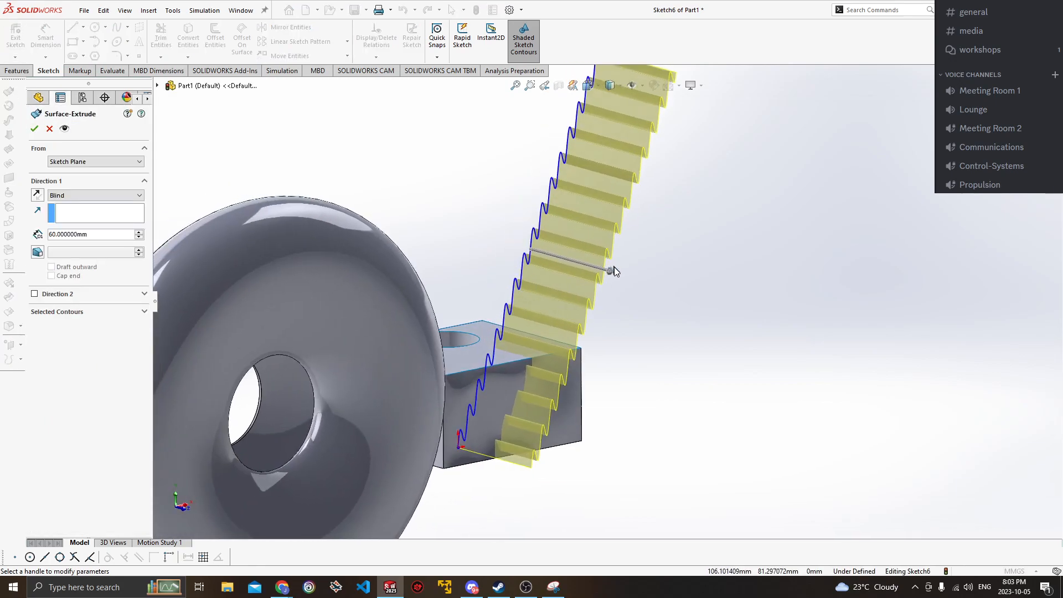
drag(611, 270, 753, 309)
click(34, 129)
Examine the extruded wavy surface together with the block and ring from several angles, up close and from afar.
middle_drag(850, 280, 609, 377)
scroll(735, 288, up, 3)
scroll(774, 311, down, 5)
scroll(708, 244, up, 5)
scroll(502, 279, down, 5)
scroll(502, 280, up, 5)
middle_drag(503, 279, 588, 331)
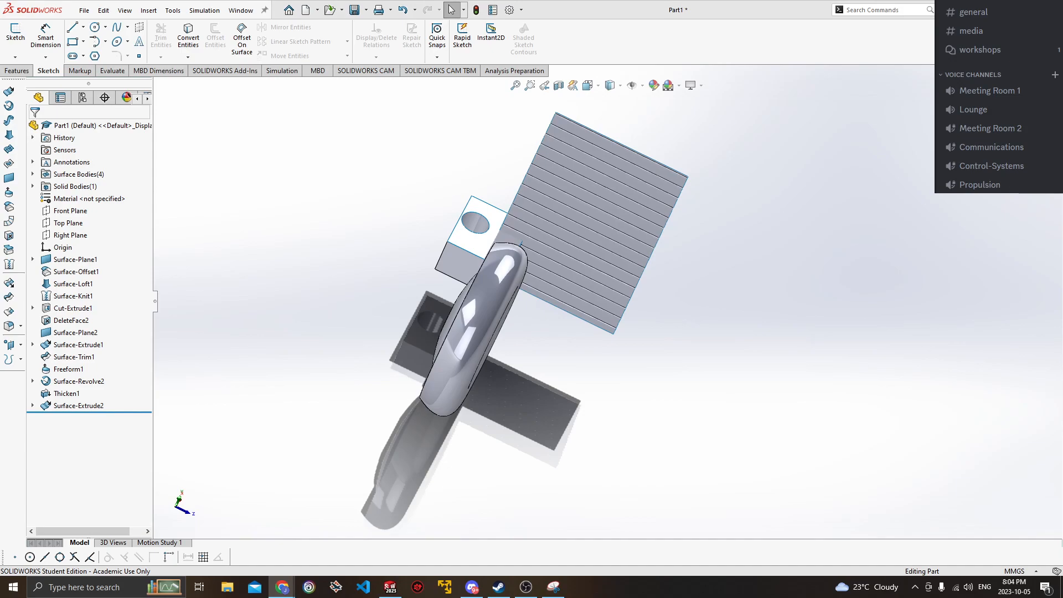
Switch to the Individual Measurements PDF in Chrome and look through its pages of caliper and reference photos.
drag(537, 0, 437, 129)
double_click(586, 126)
scroll(526, 139, down, 10)
scroll(490, 229, down, 17)
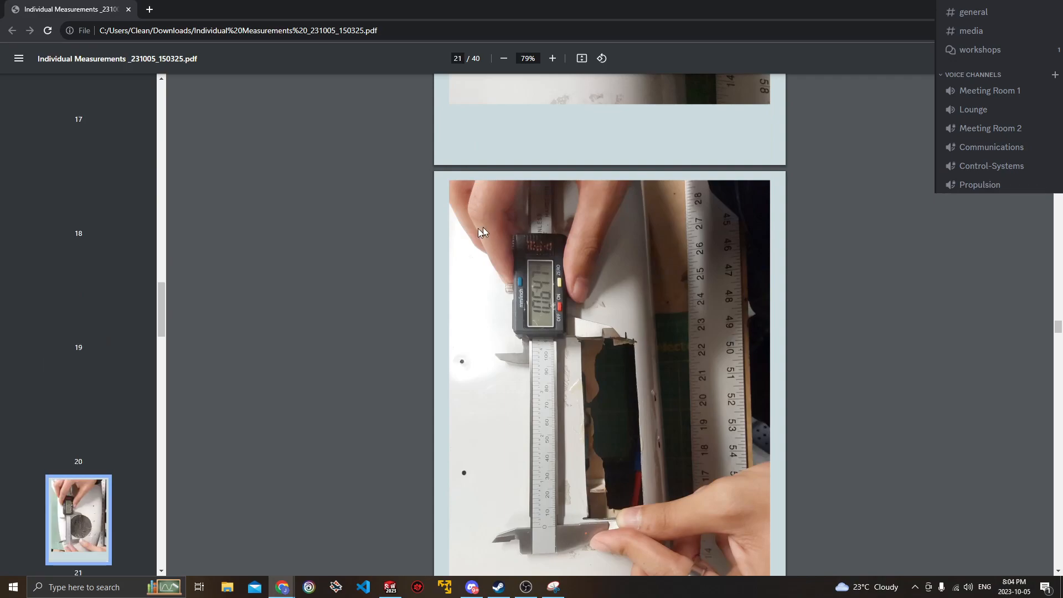
scroll(82, 519, up, 20)
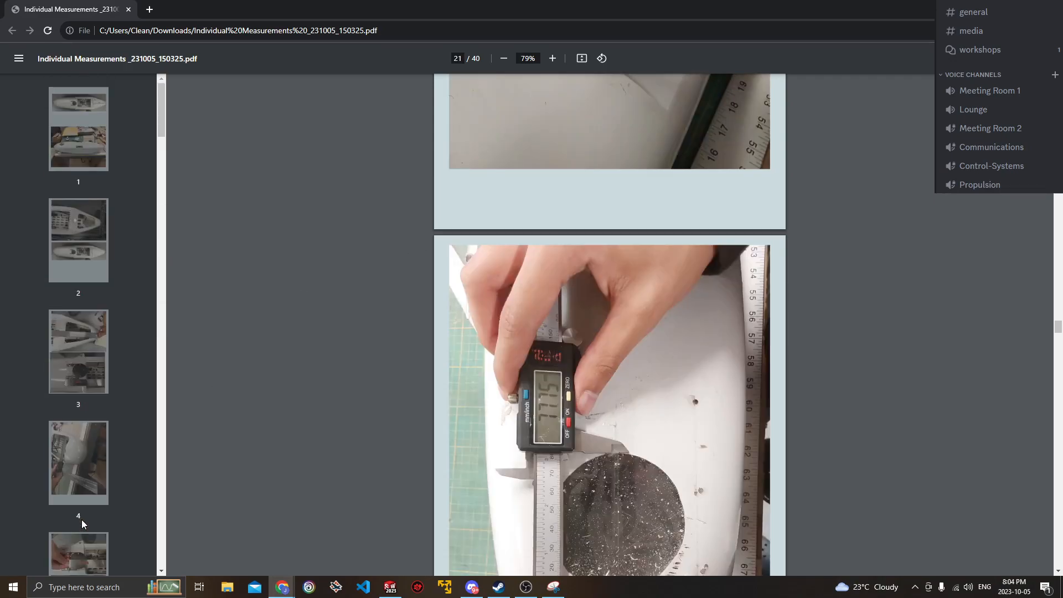